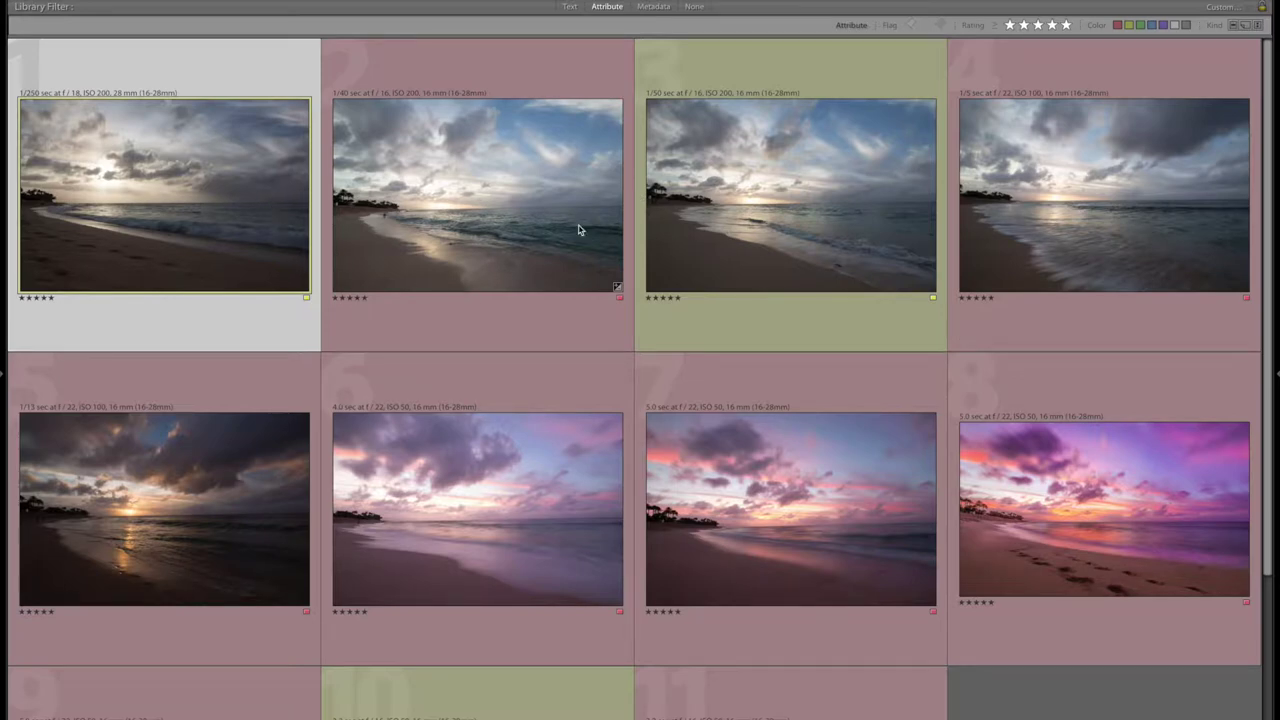
Browse the grid of beach sunset photos, selecting photo 3 and then photo 1
scroll(551, 452, down, 3)
scroll(531, 465, up, 3)
scroll(222, 237, down, 3)
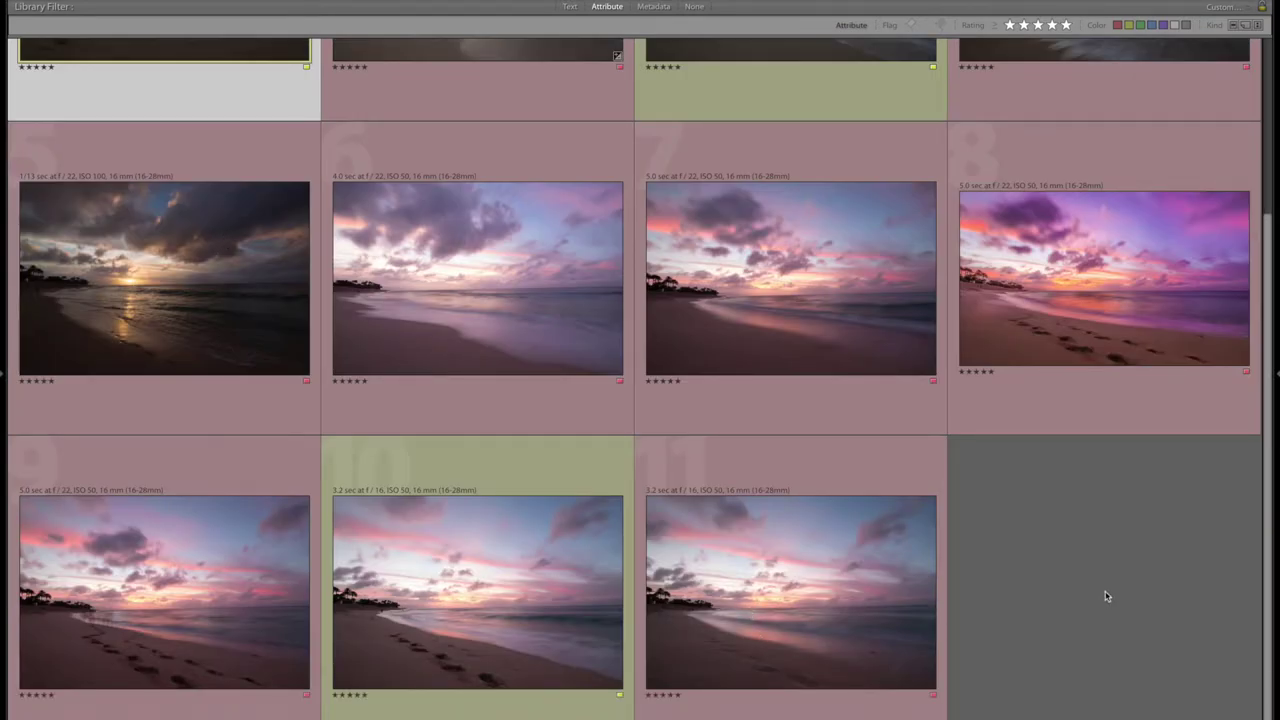
scroll(1097, 597, up, 1)
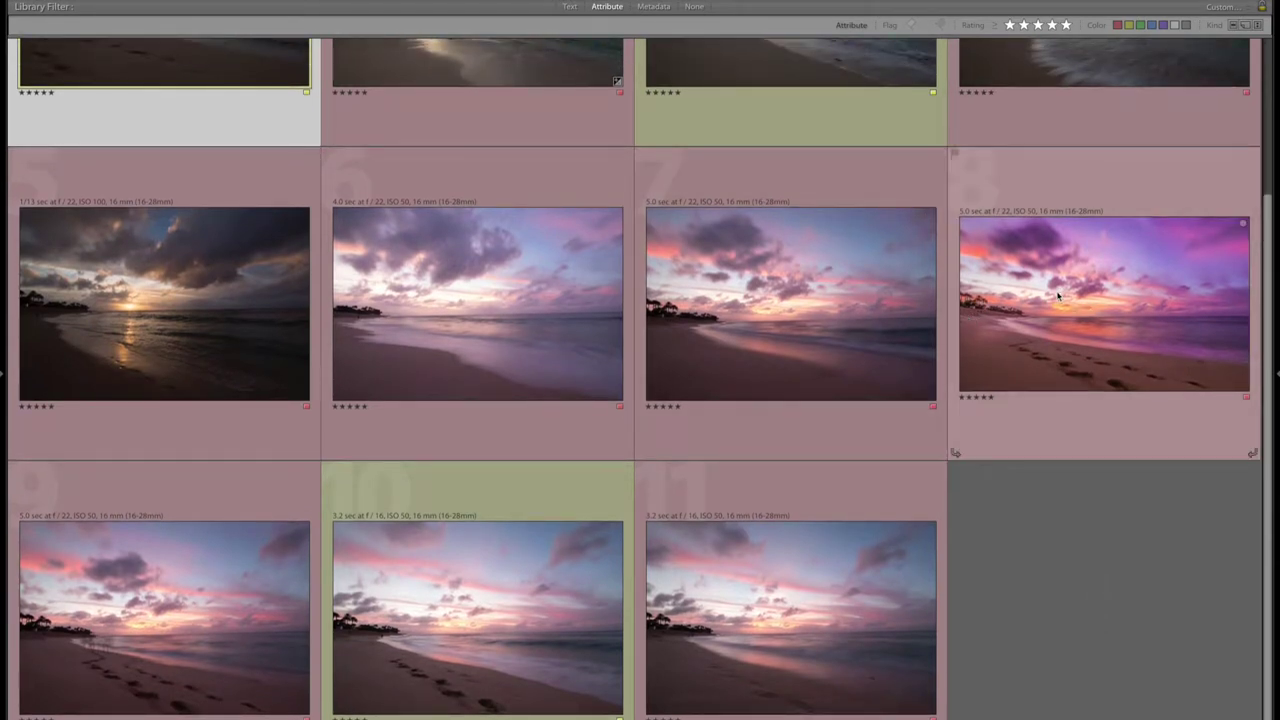
scroll(1056, 290, up, 1)
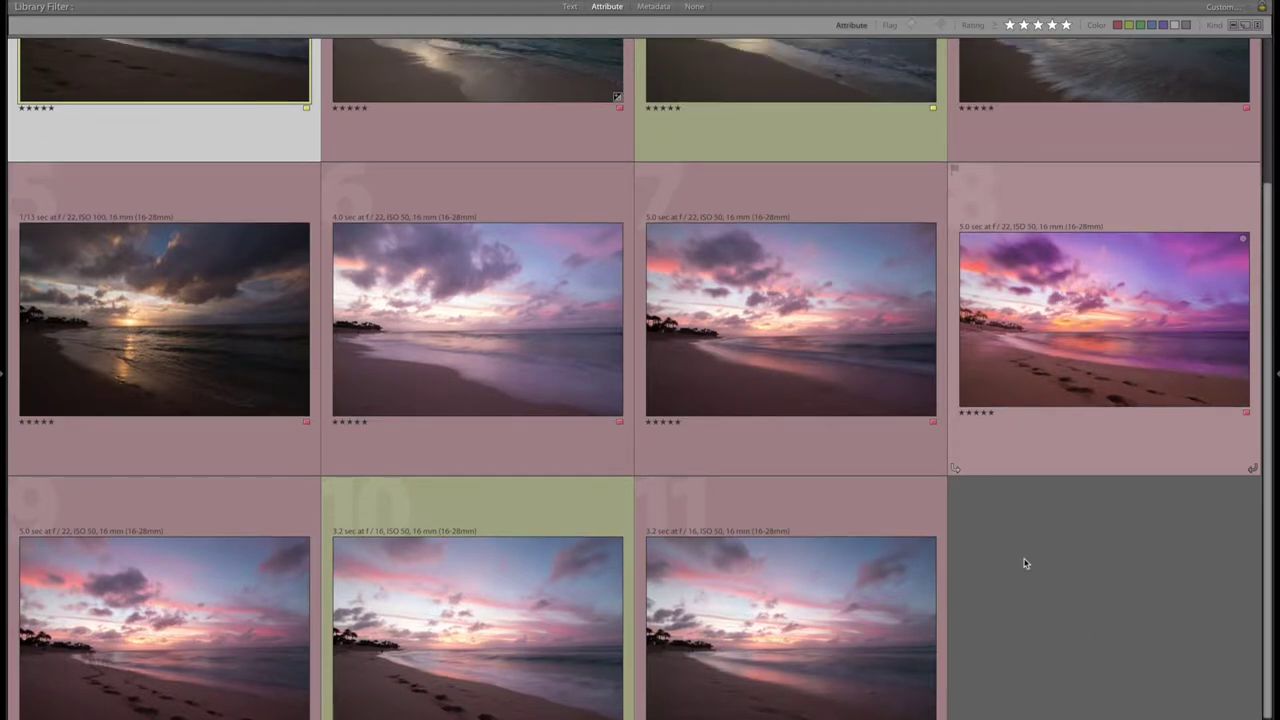
scroll(1070, 618, up, 4)
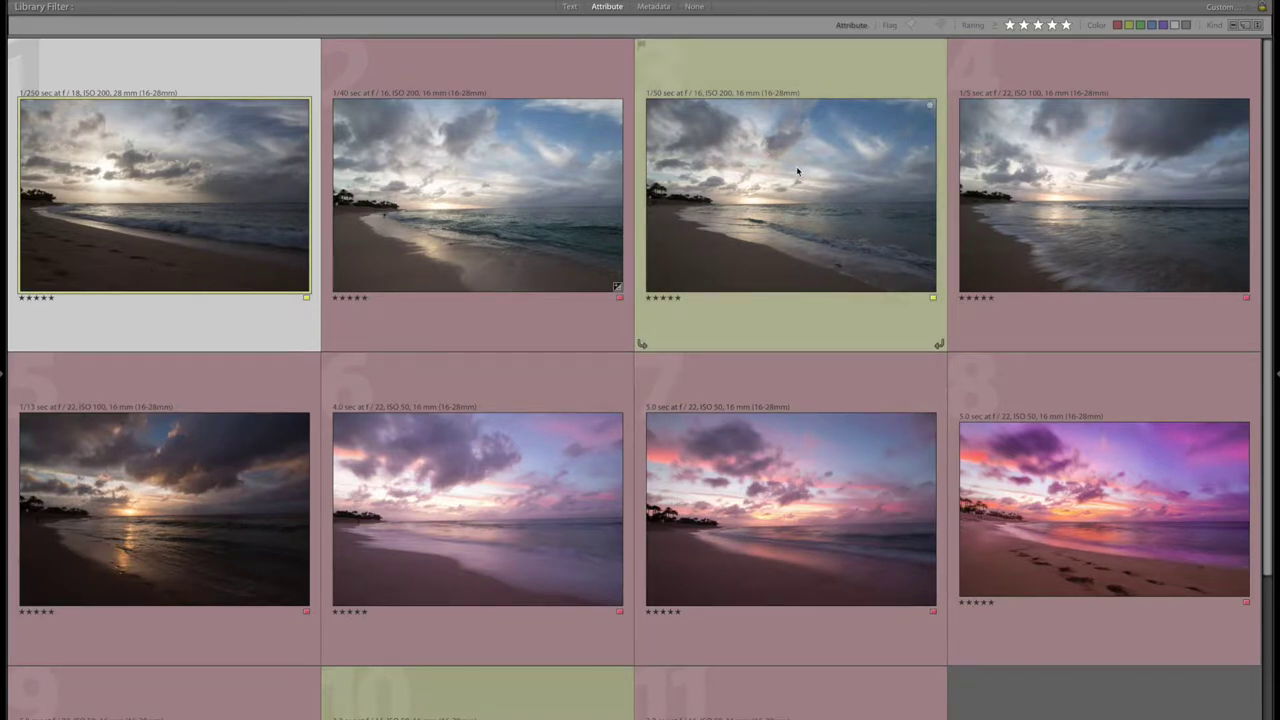
scroll(768, 200, down, 3)
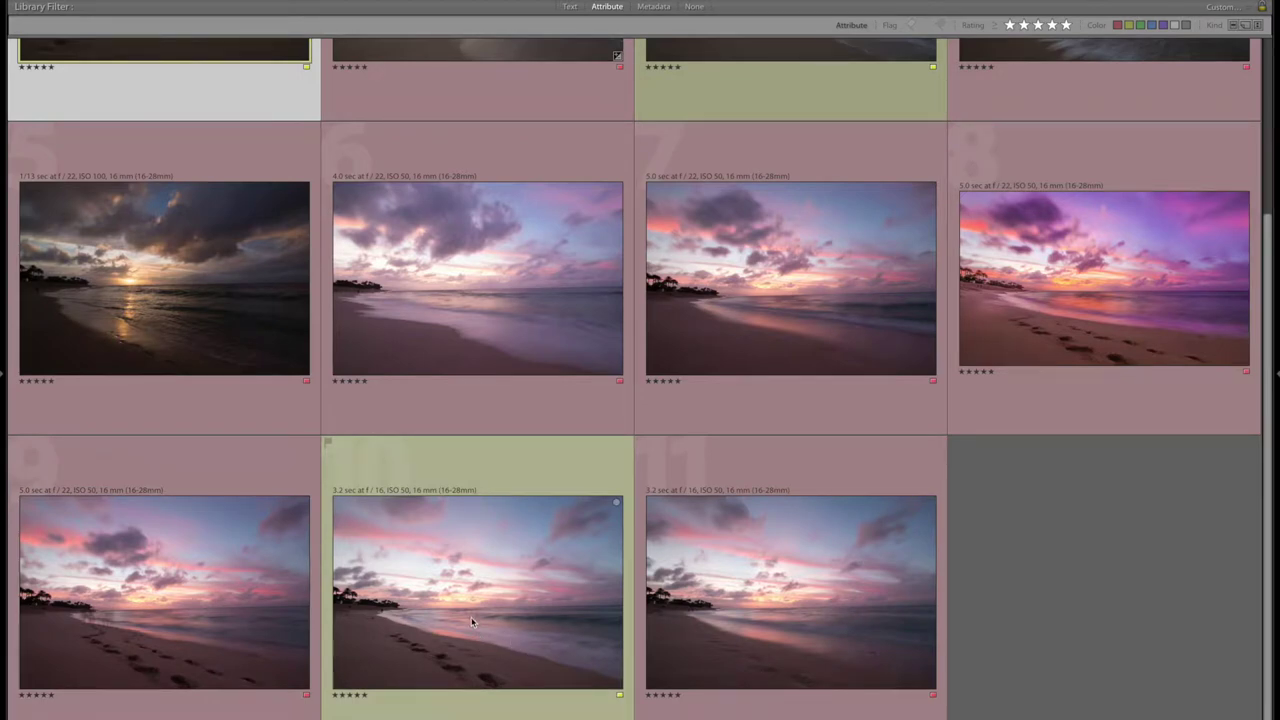
scroll(550, 548, up, 3)
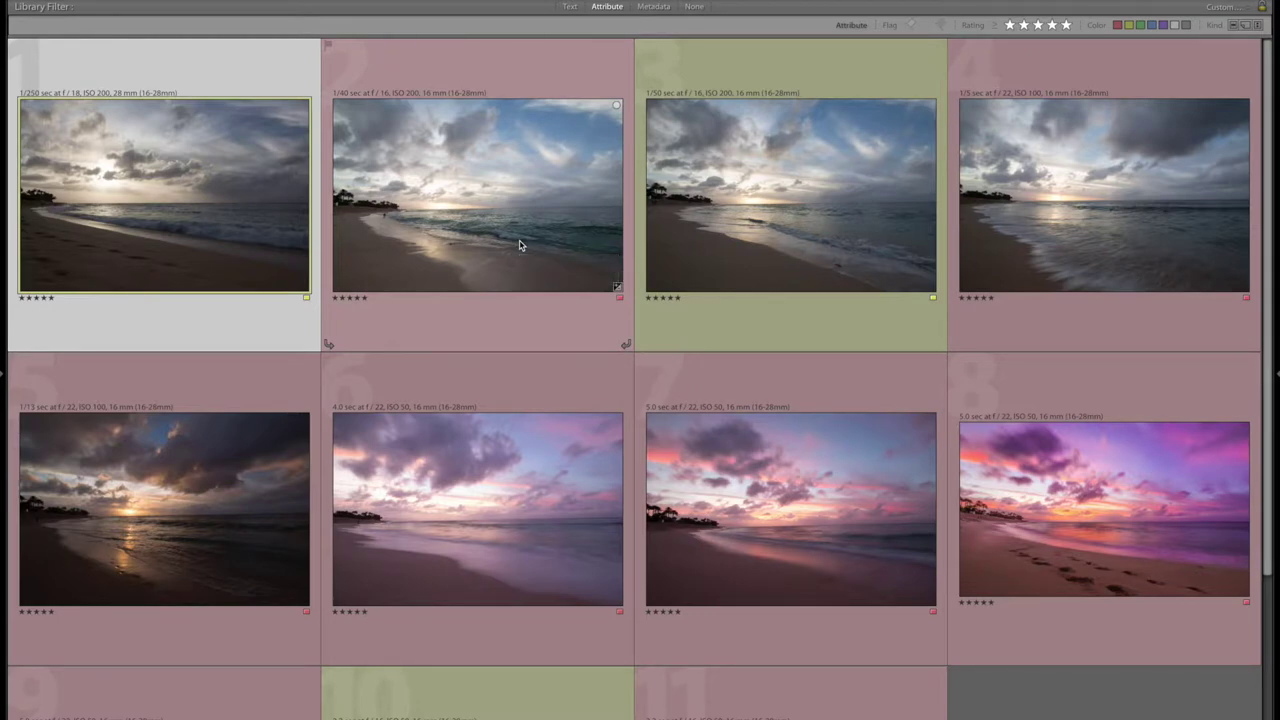
scroll(522, 280, down, 3)
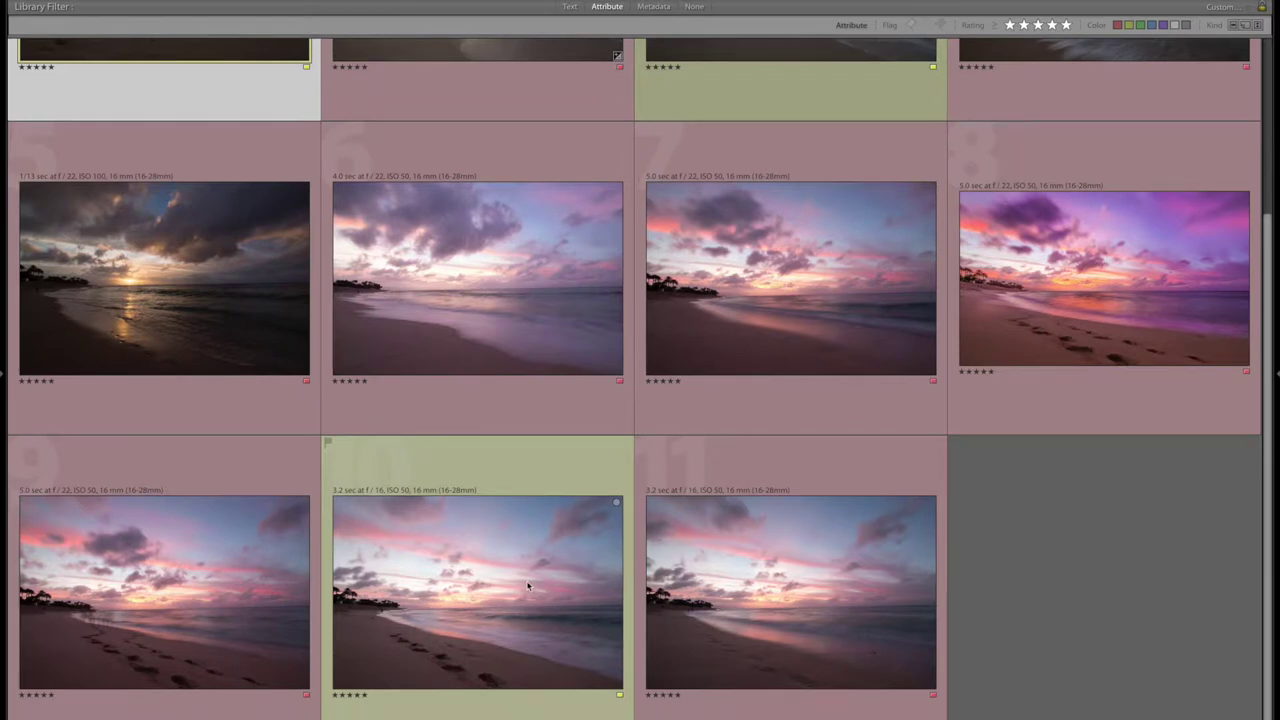
scroll(528, 586, up, 3)
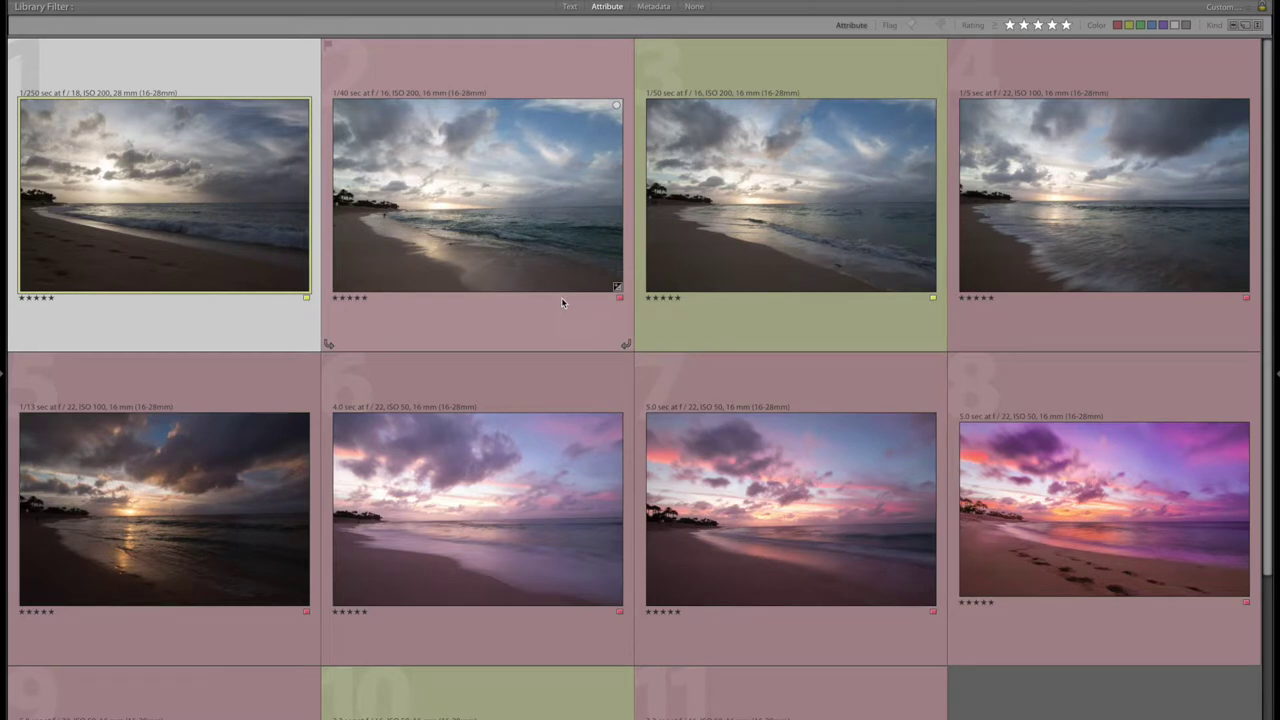
click(832, 254)
scroll(618, 561, down, 3)
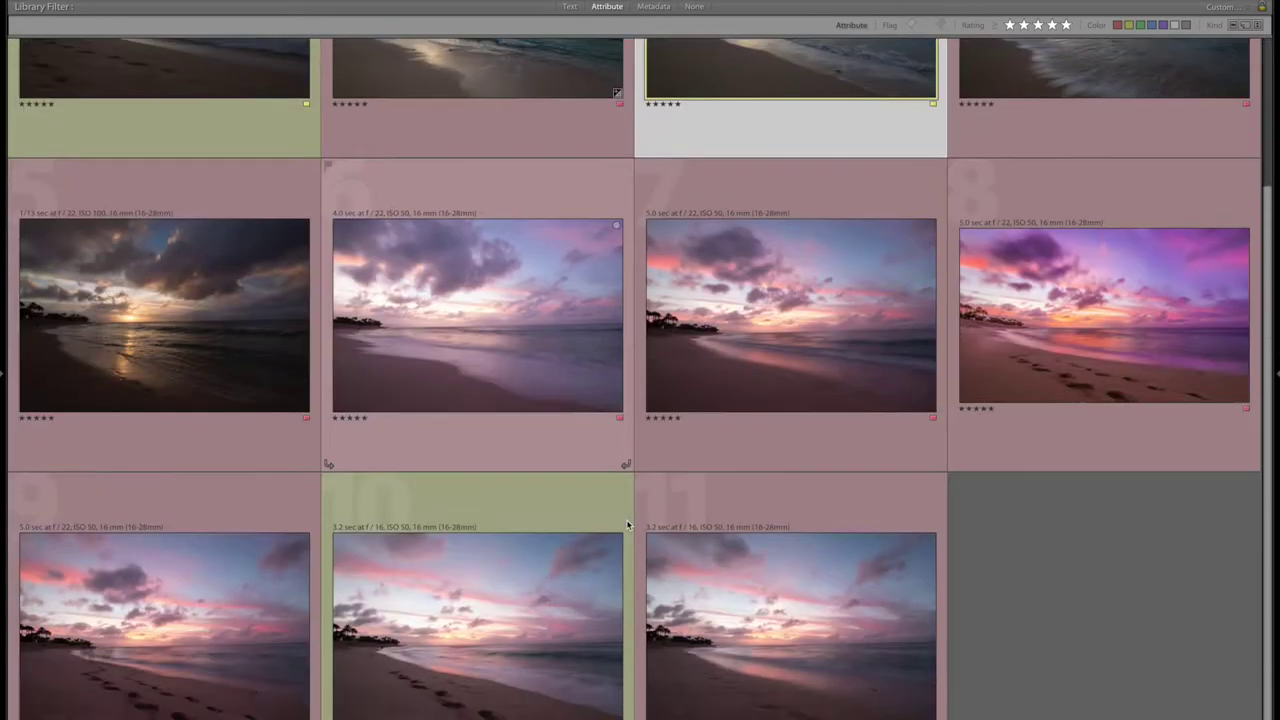
scroll(614, 525, up, 3)
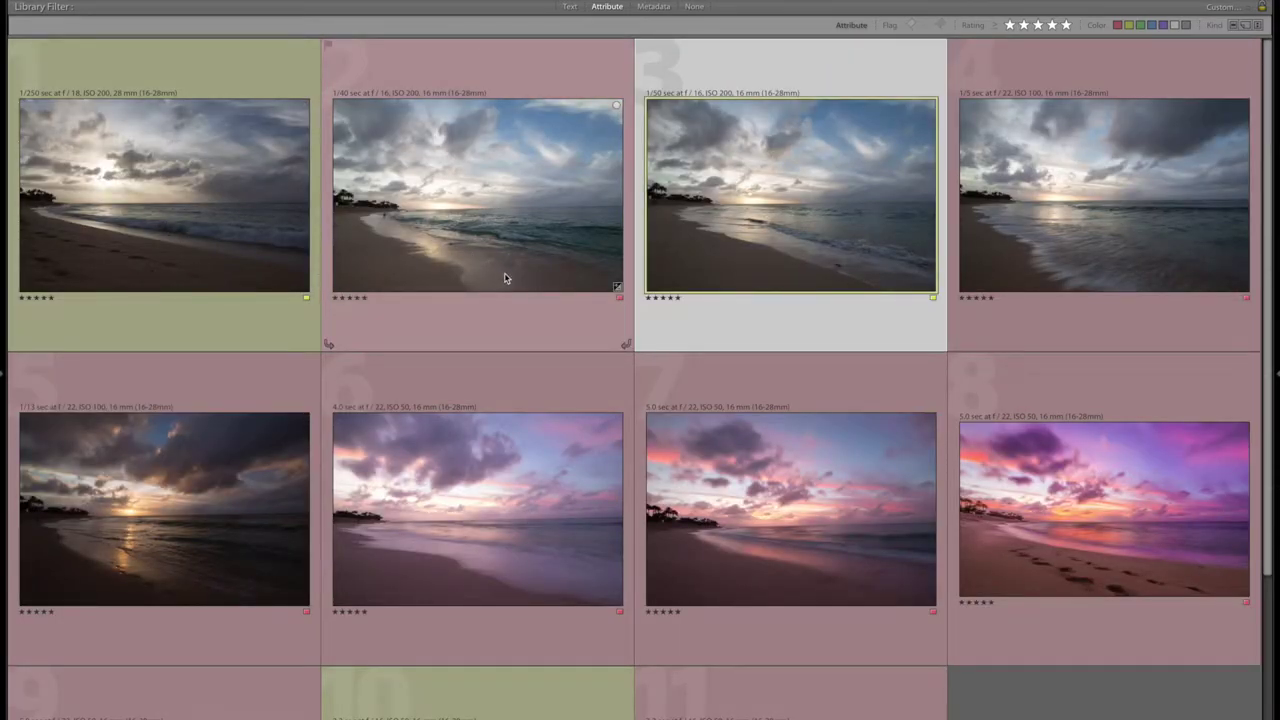
click(78, 173)
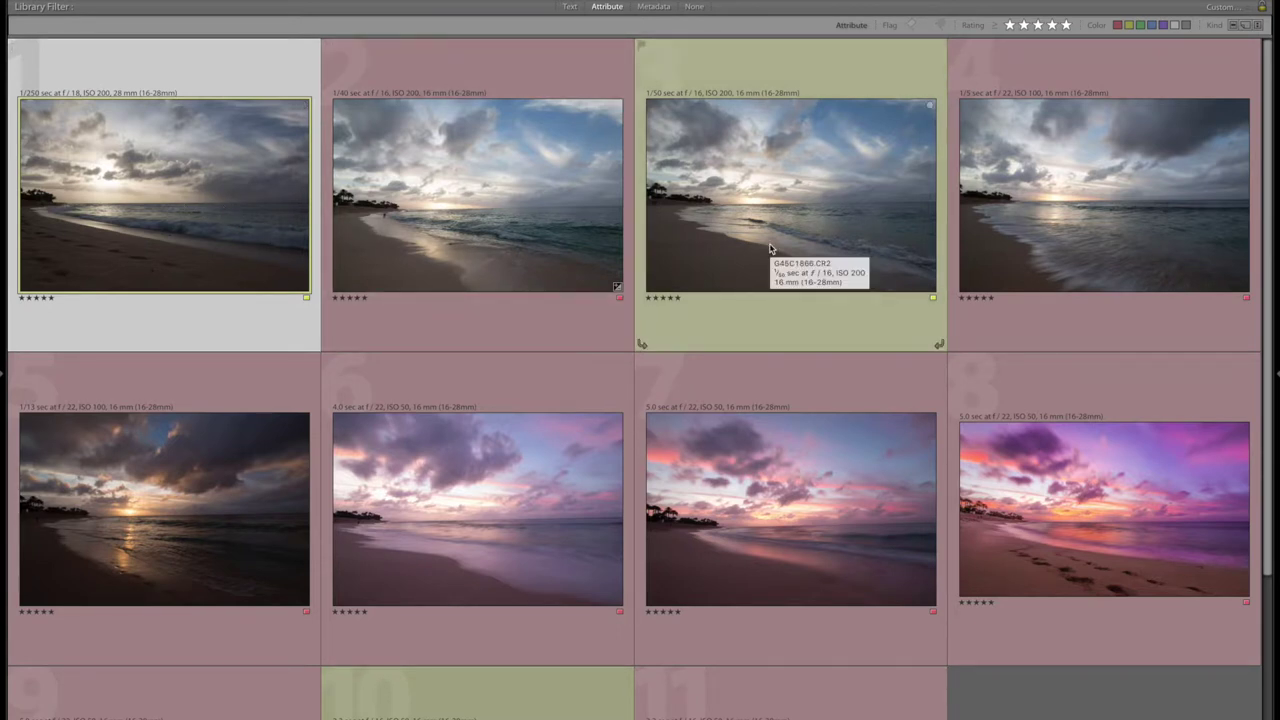
Give photo 9, the footprints sunset shot, a yellow colour label
scroll(714, 249, down, 3)
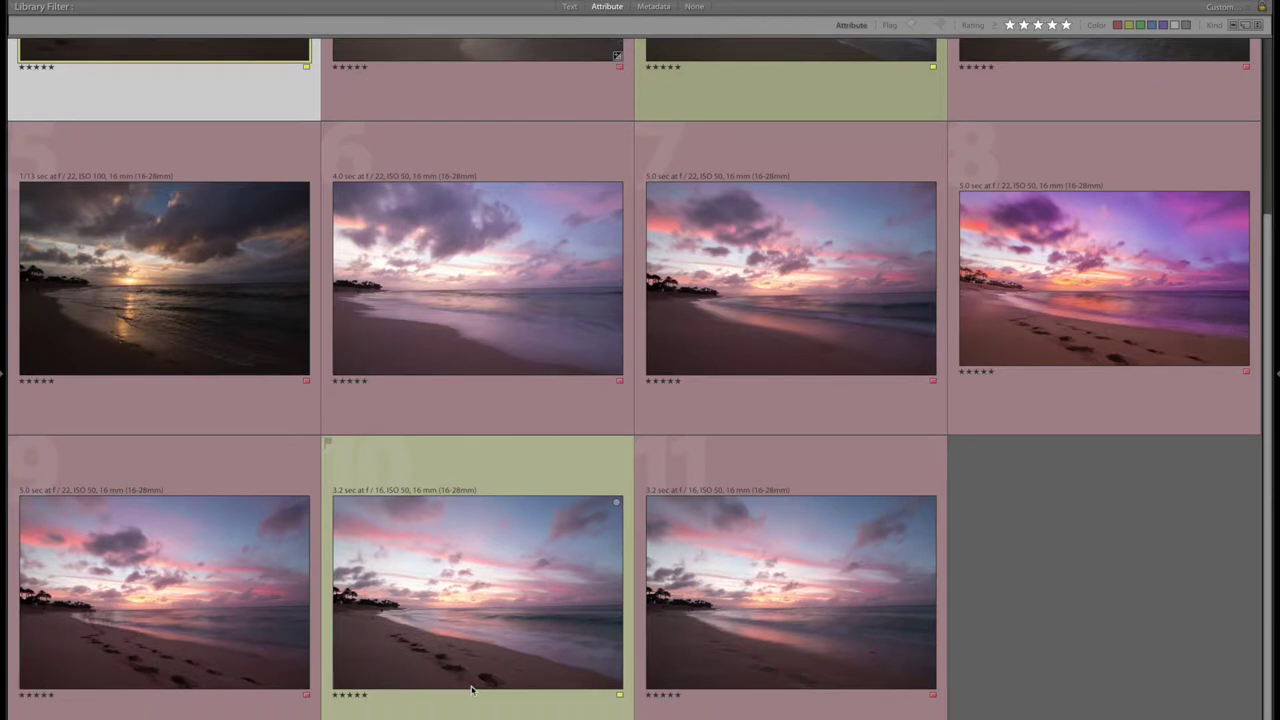
click(156, 652)
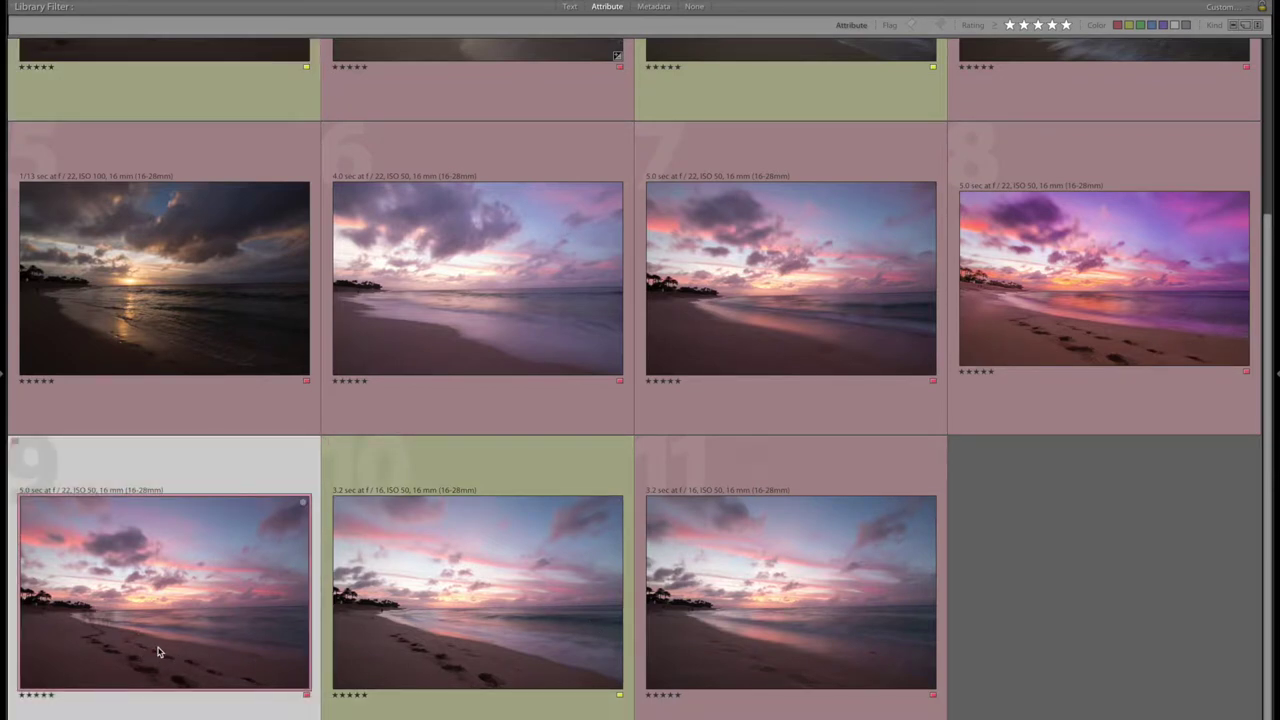
key(8)
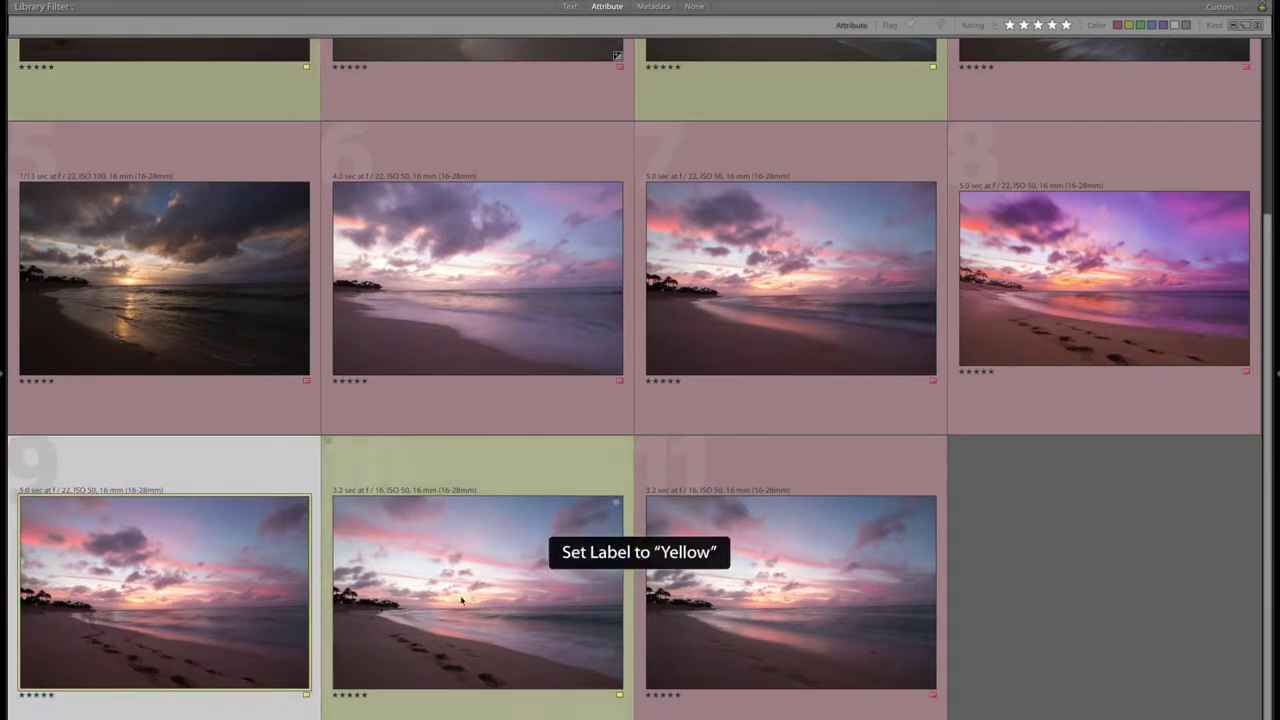
Open the first beach photo in the Develop module
scroll(74, 570, up, 3)
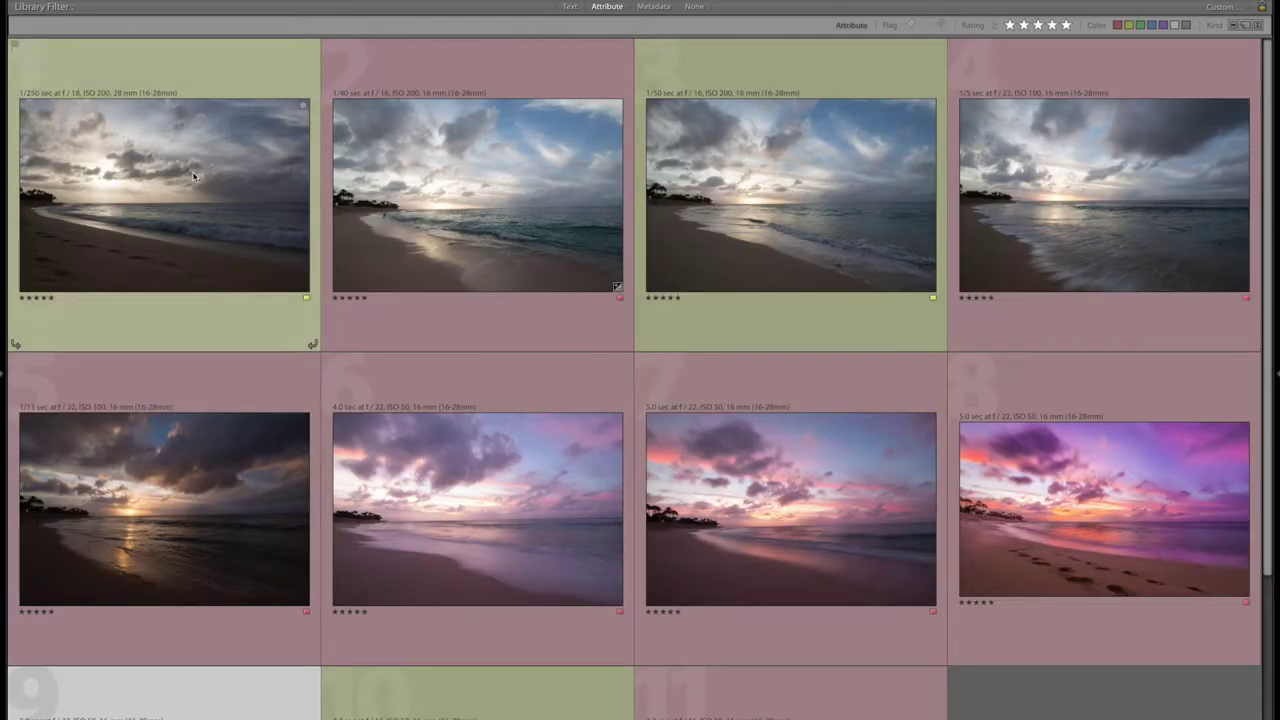
click(193, 176)
key(d)
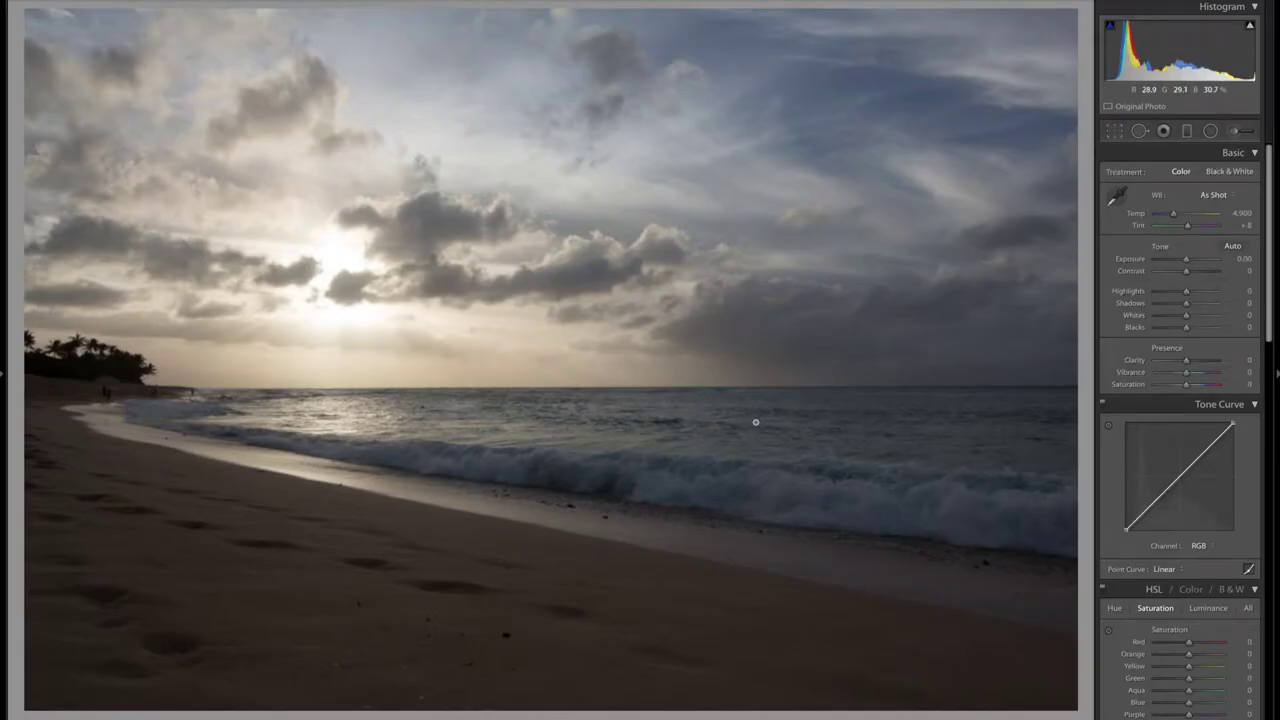
scroll(1163, 272, down, 1)
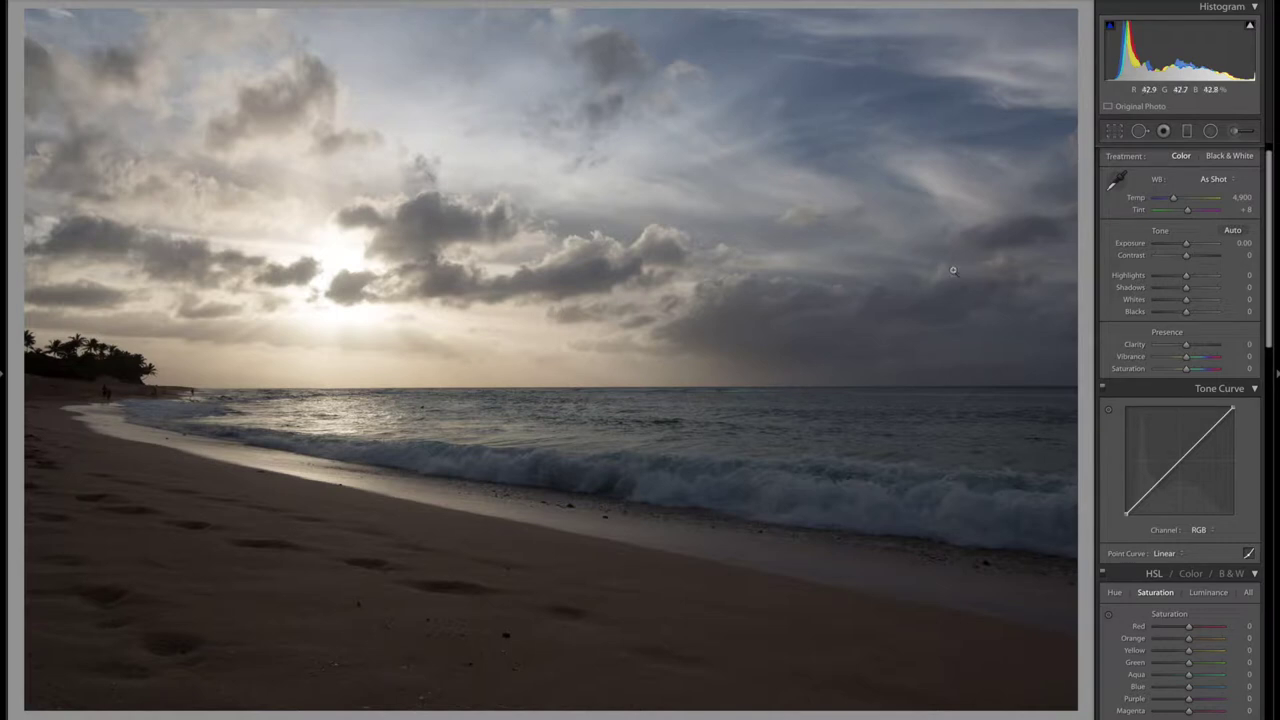
click(1220, 347)
click(1211, 357)
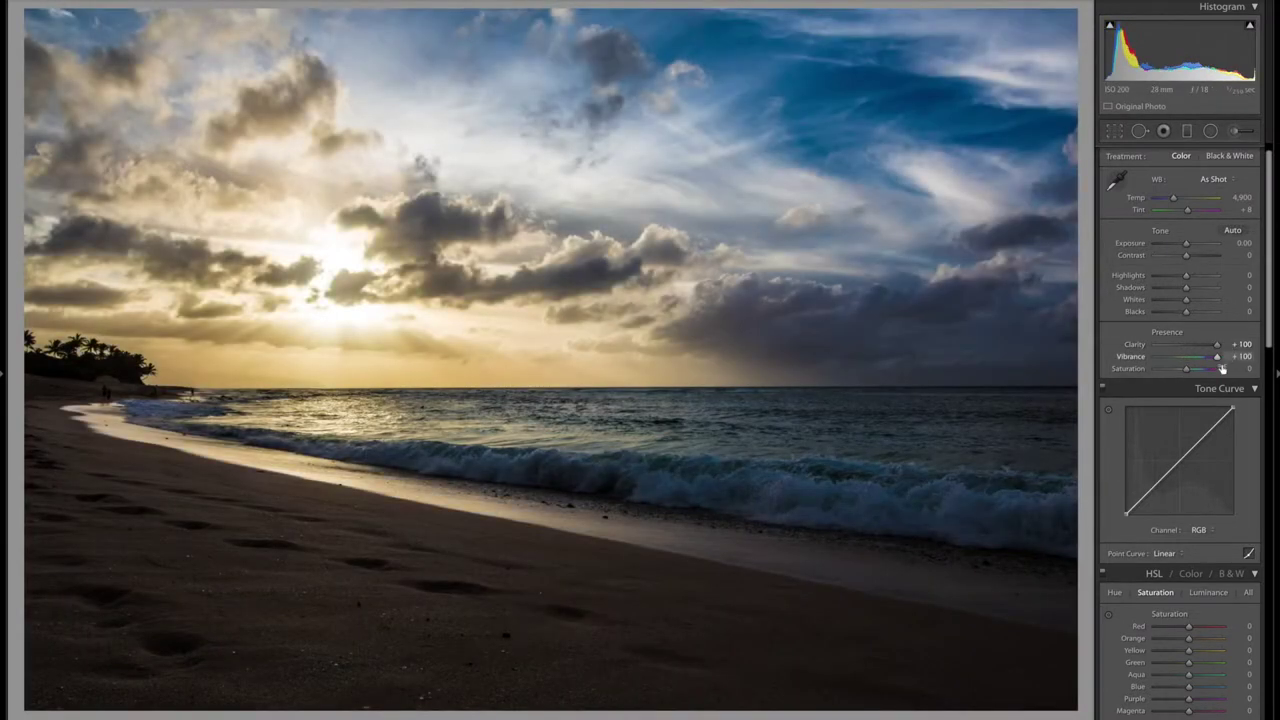
click(1213, 370)
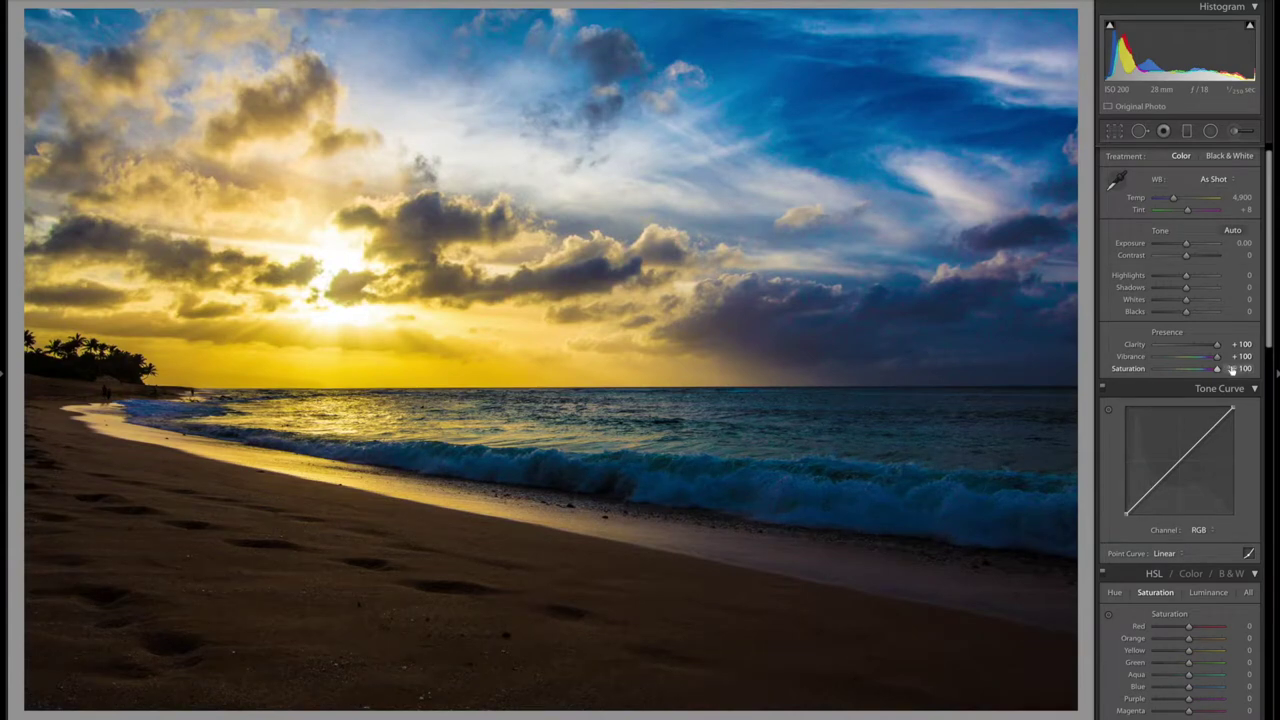
double_click(1135, 345)
double_click(1132, 357)
double_click(1130, 369)
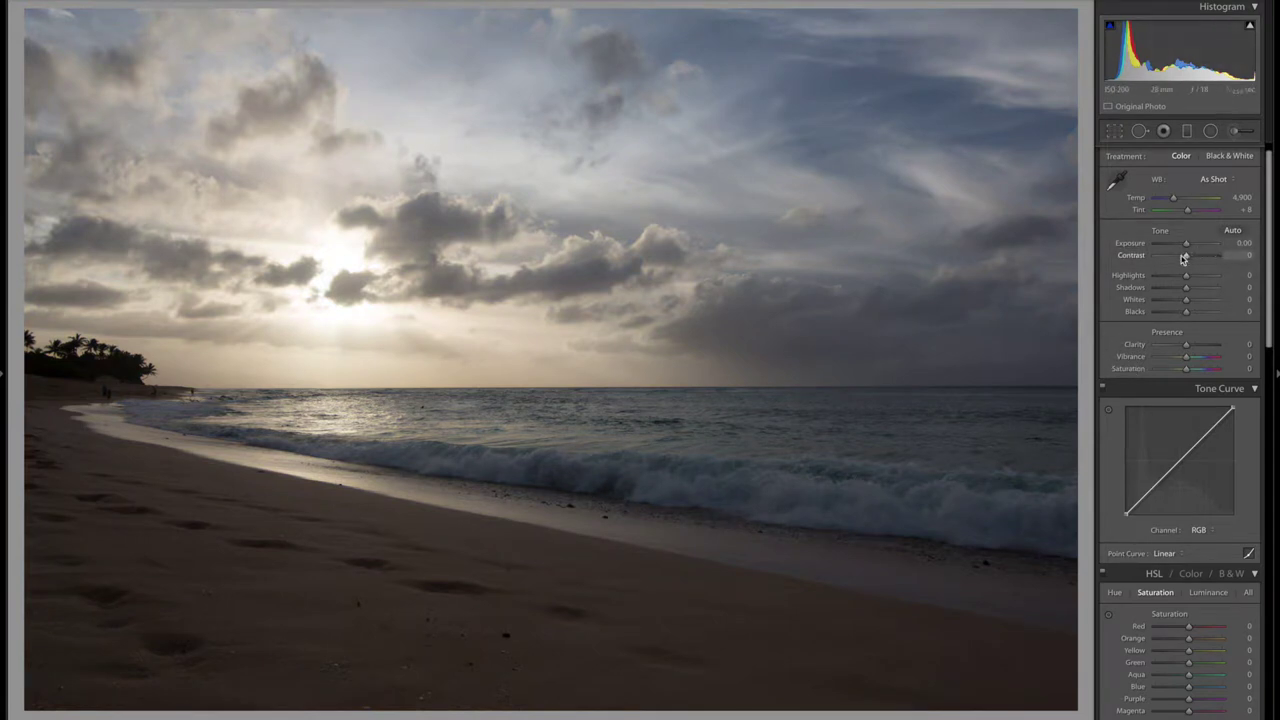
Grade the beach photo: Exposure +0.55, Highlights −47, Shadows +17, Whites −51, Temp 5,422
drag(1186, 244, 1173, 278)
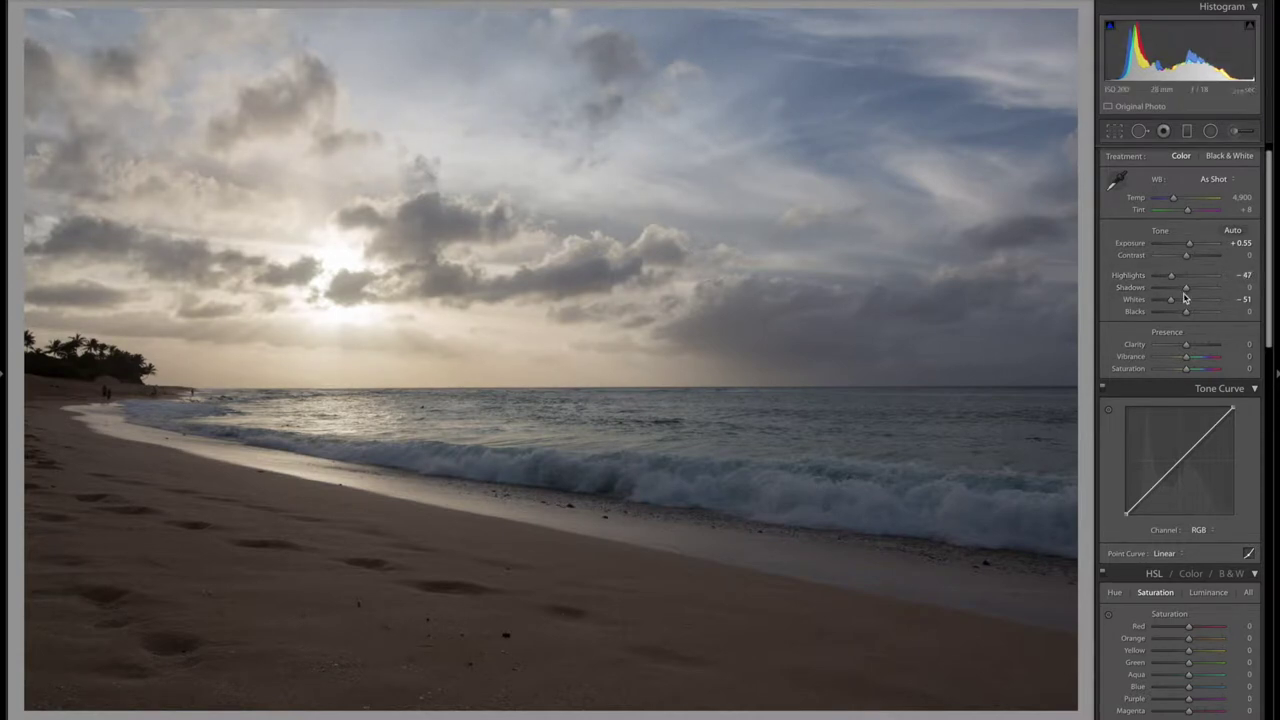
drag(1190, 291, 1192, 291)
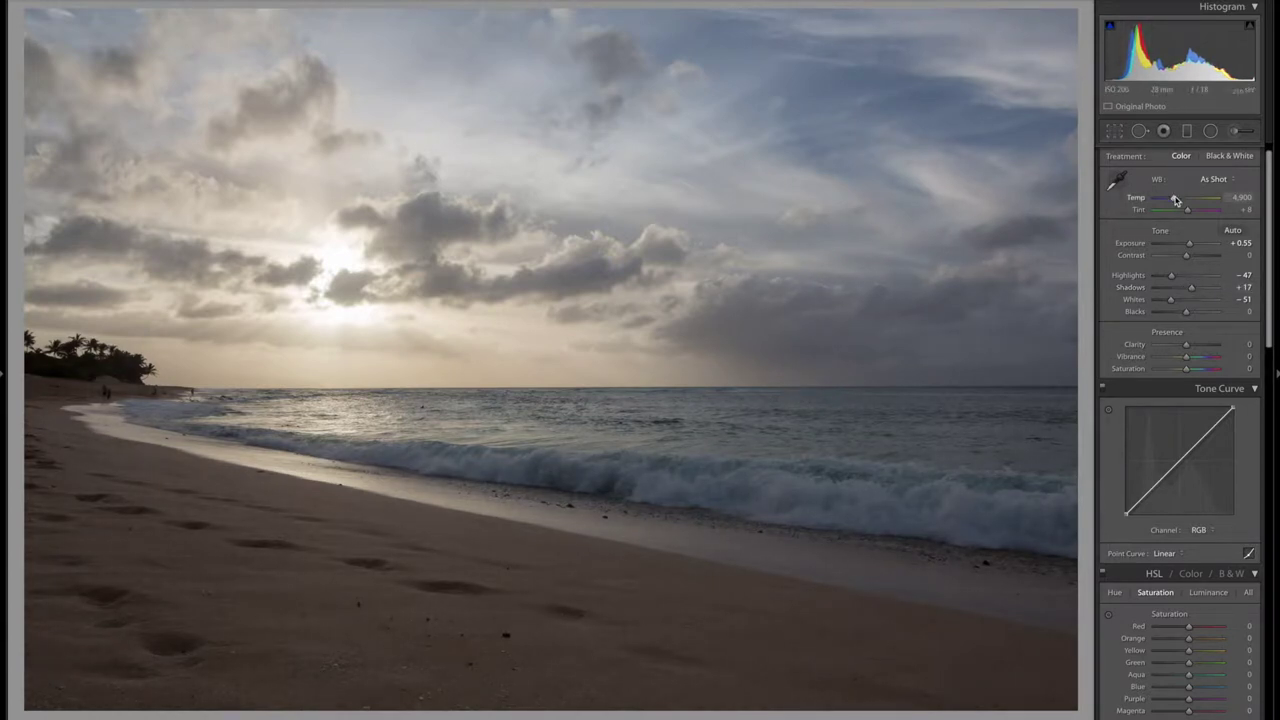
drag(1176, 200, 1179, 203)
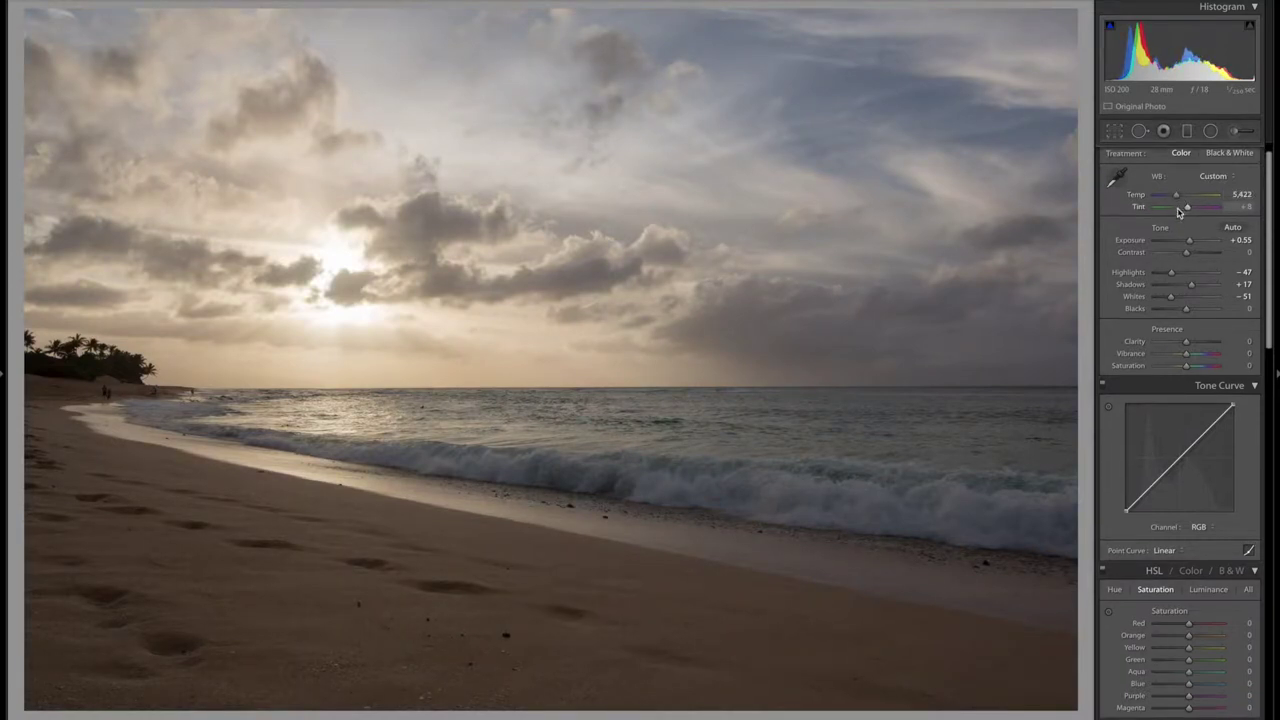
scroll(1183, 400, down, 10)
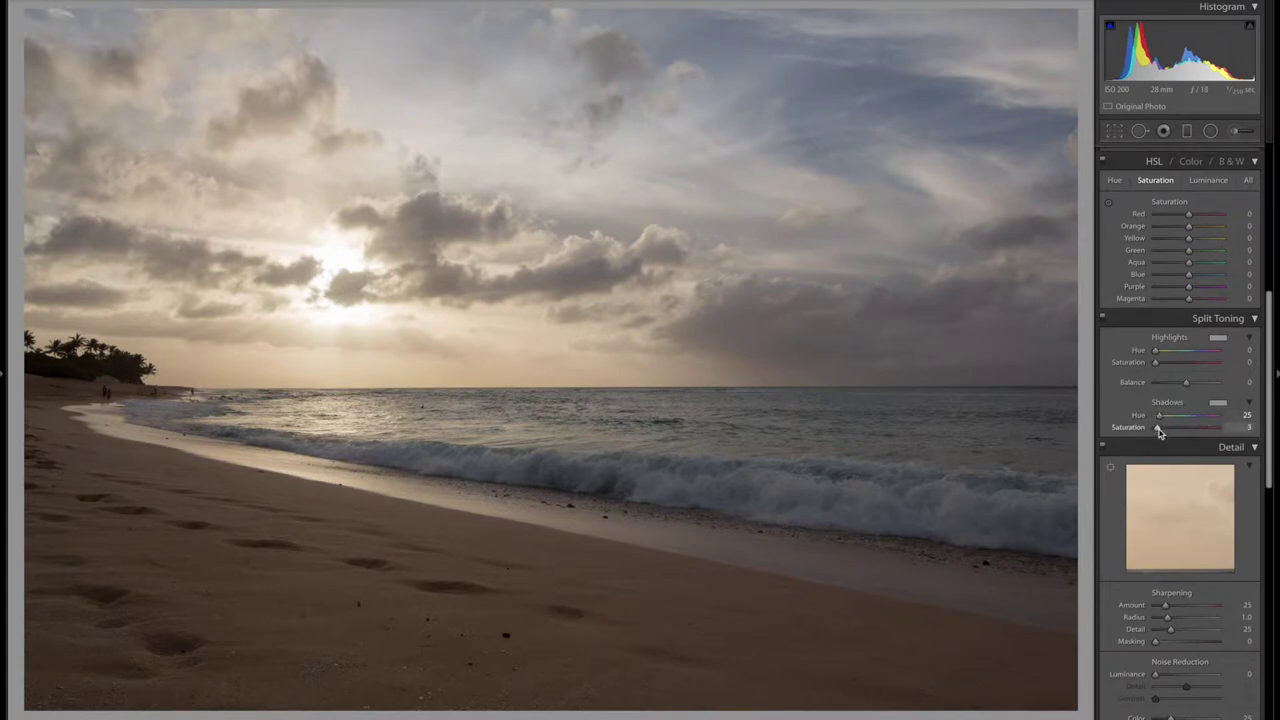
Nudge the split-toning shadow hue and saturation, and reduce sharpening amount to 17
drag(1160, 431, 1162, 432)
drag(1162, 418, 1160, 420)
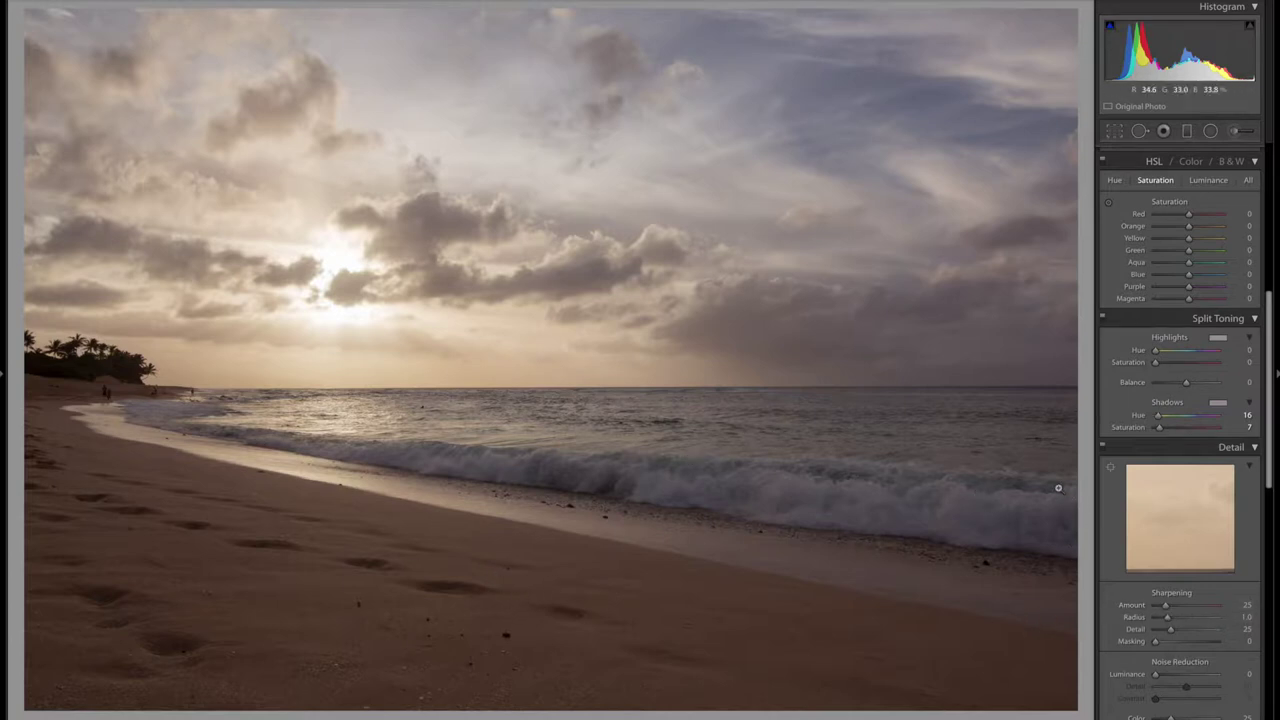
scroll(1203, 433, down, 4)
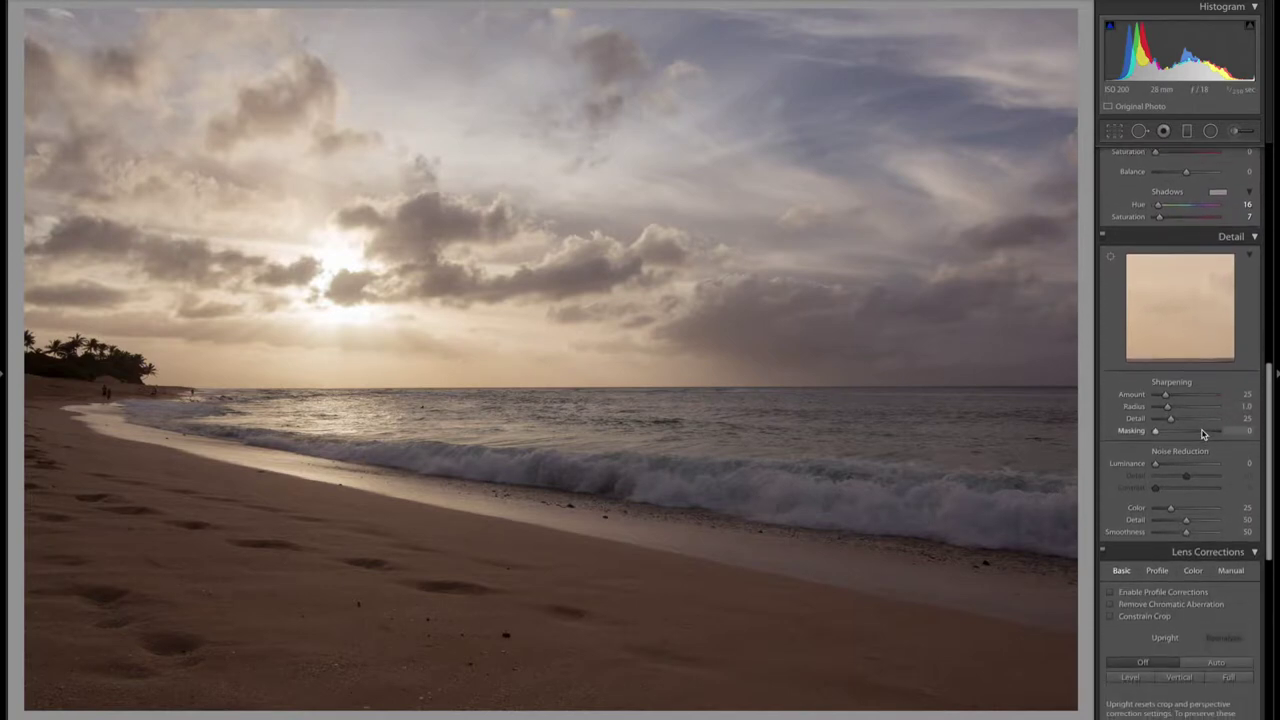
drag(1165, 396, 1228, 423)
Boost the Blue Primary saturation in Camera Calibration to warm the photo
scroll(1208, 465, down, 3)
scroll(1205, 458, down, 5)
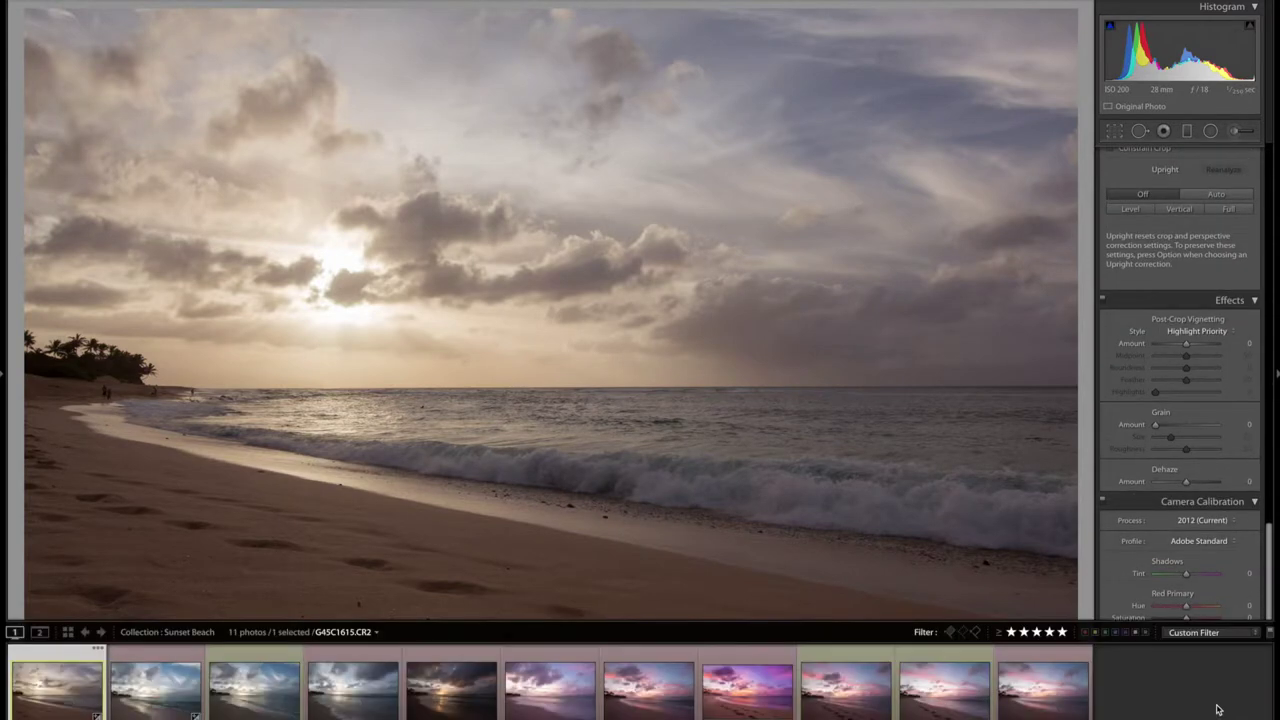
drag(1186, 706, 1222, 708)
Zoom to 1:1 and inspect the sky, sun and left edge, then fit the photo again
scroll(1192, 531, up, 5)
scroll(1192, 531, up, 3)
click(843, 110)
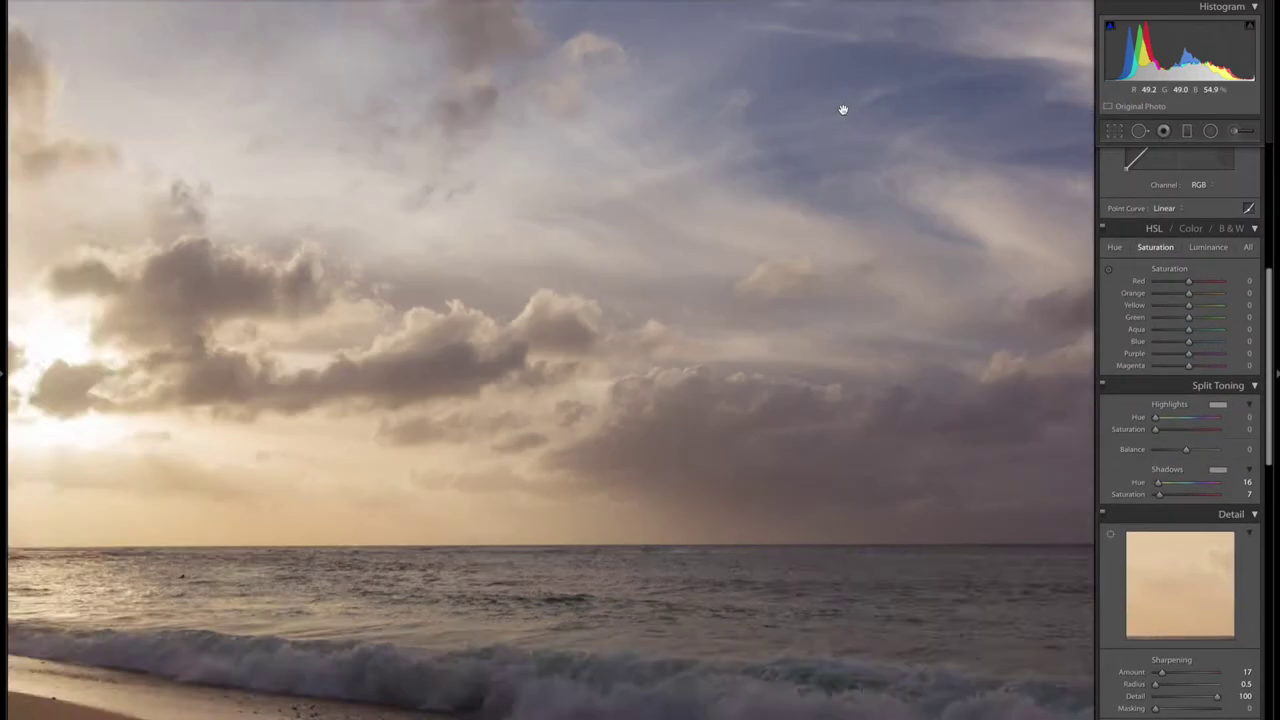
drag(814, 186, 796, 305)
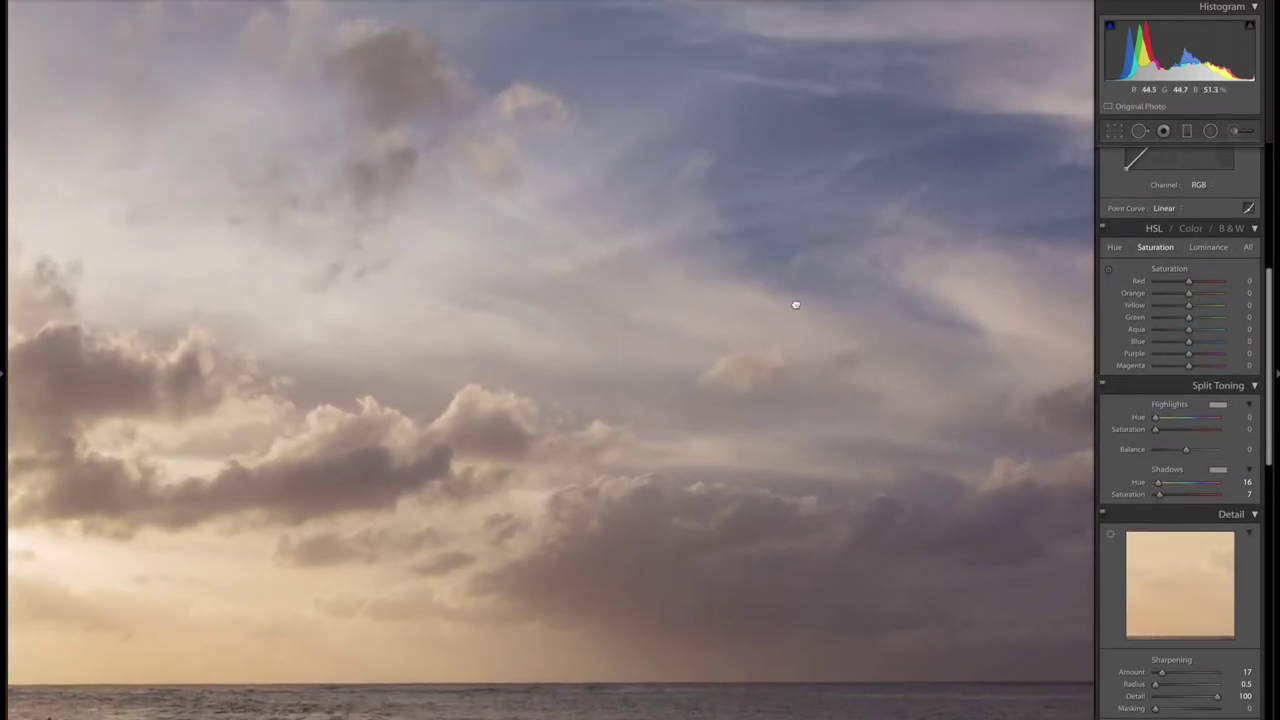
drag(551, 306, 1030, 214)
drag(351, 317, 686, 360)
click(689, 363)
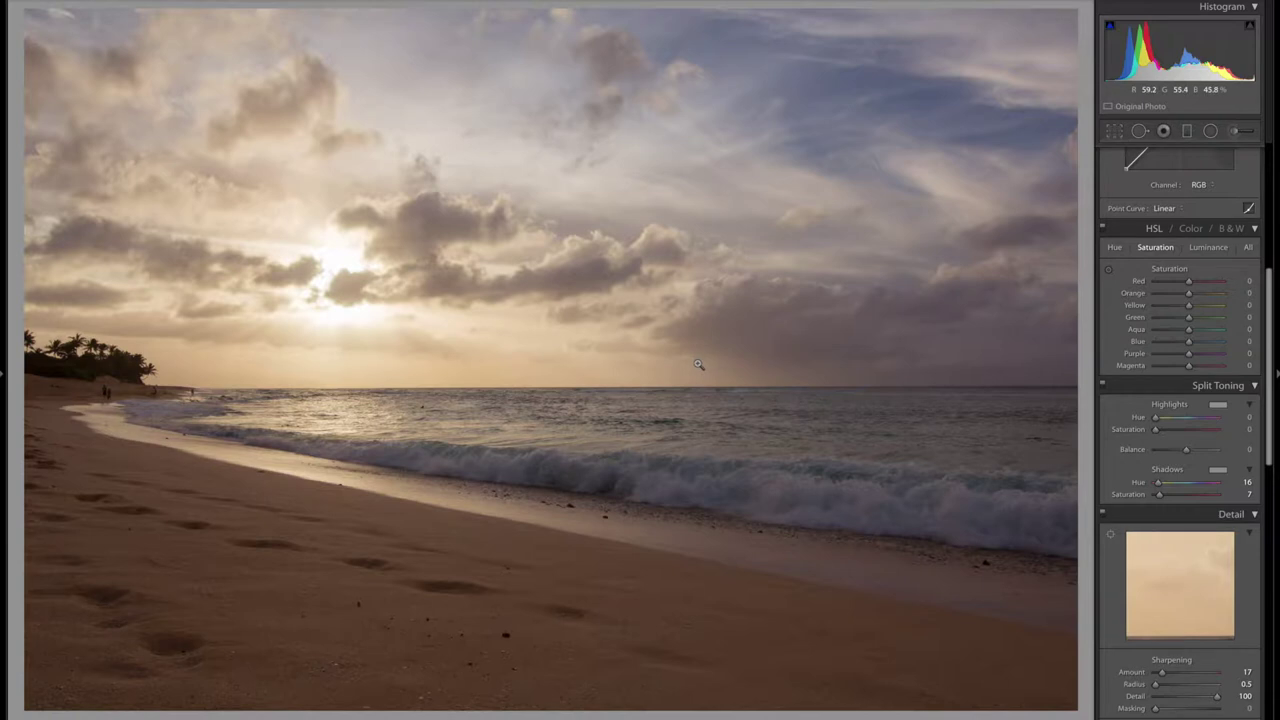
scroll(1193, 362, up, 3)
scroll(1193, 362, up, 4)
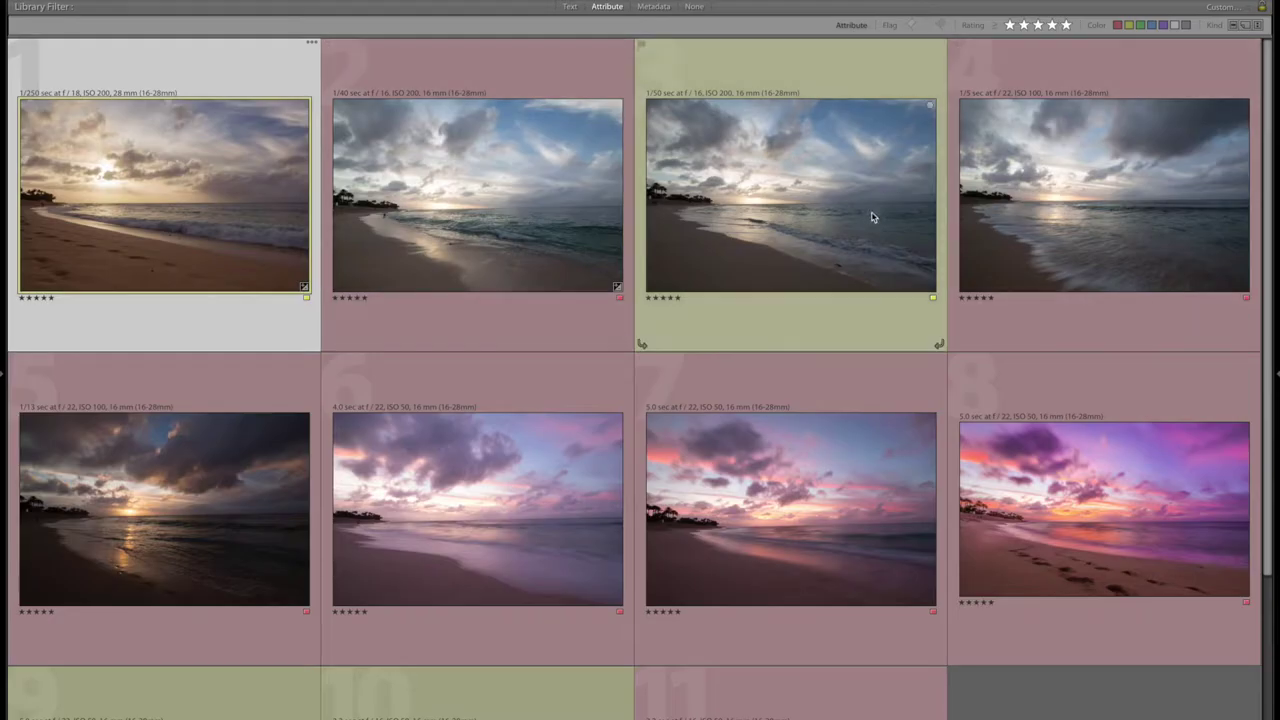
Open the third beach photo in Develop, leaving the crop unchanged
click(843, 217)
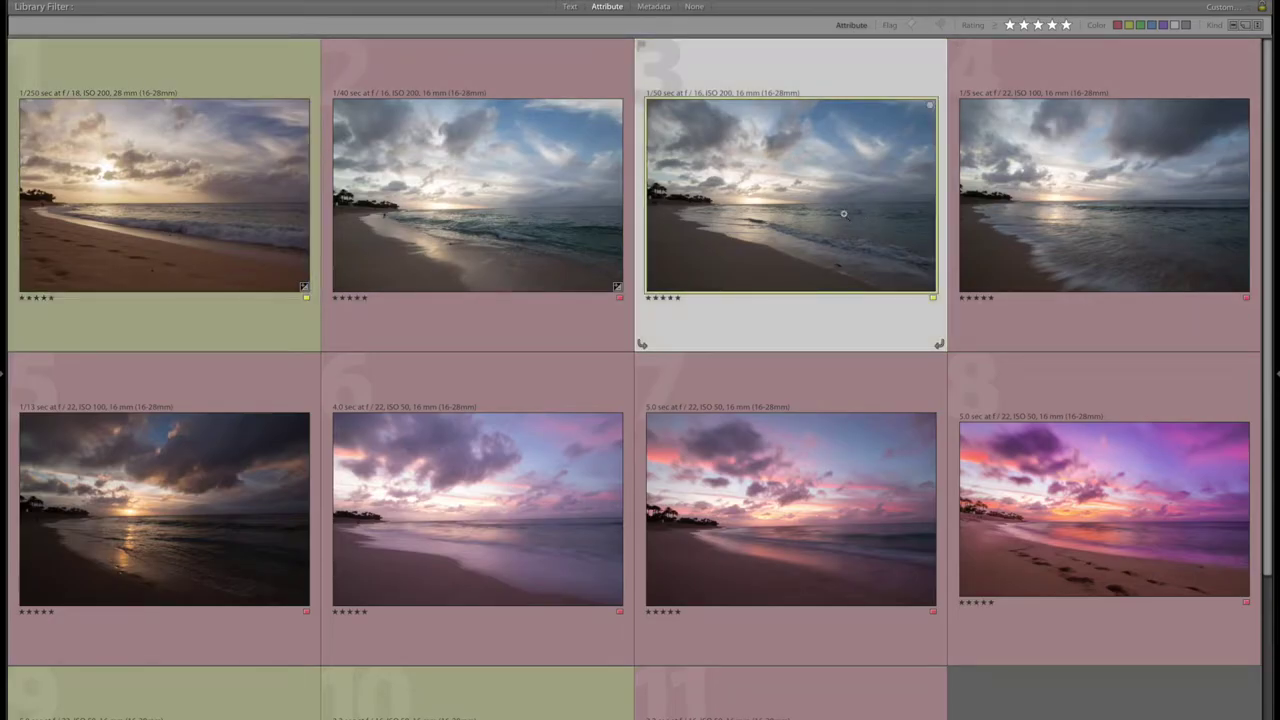
key(d)
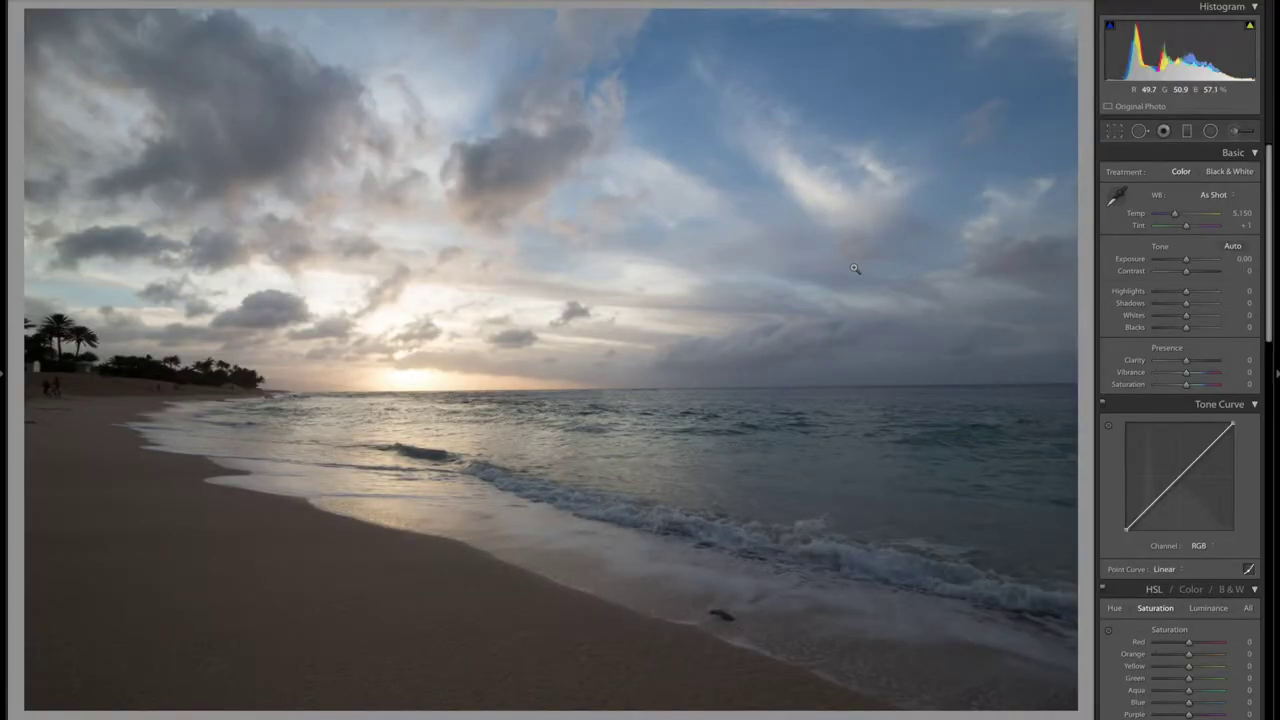
click(1115, 132)
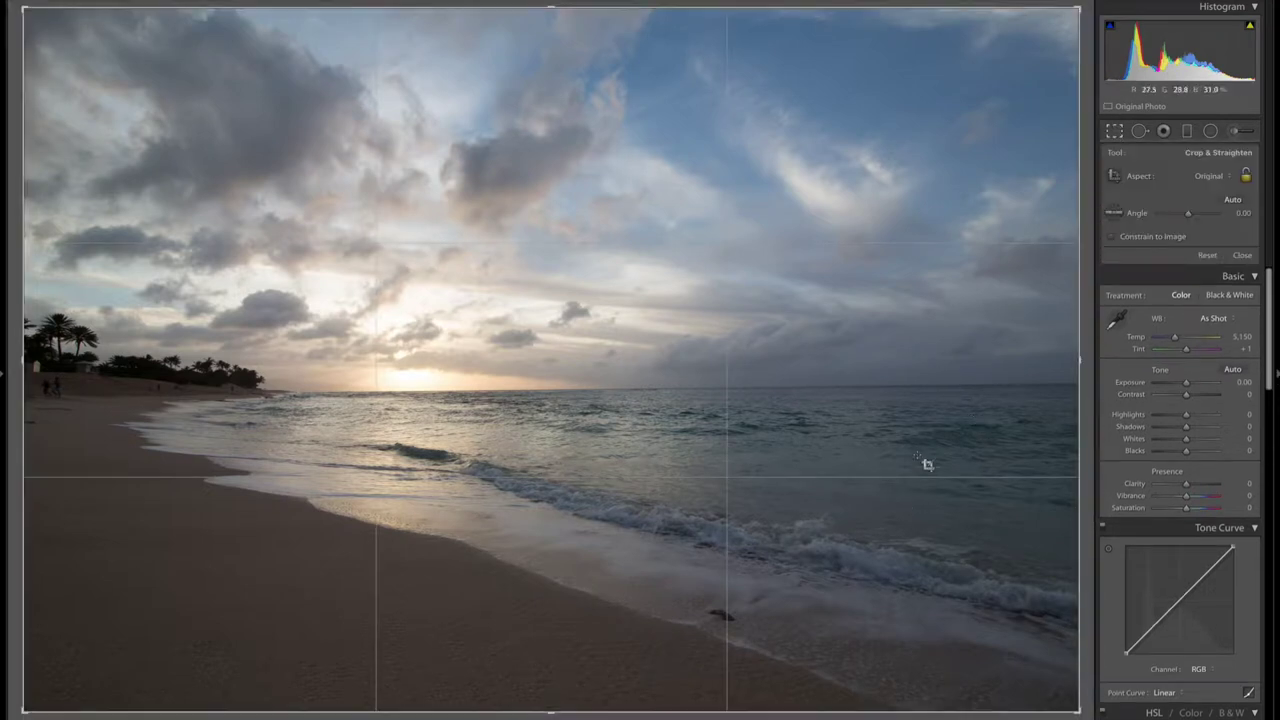
click(1118, 140)
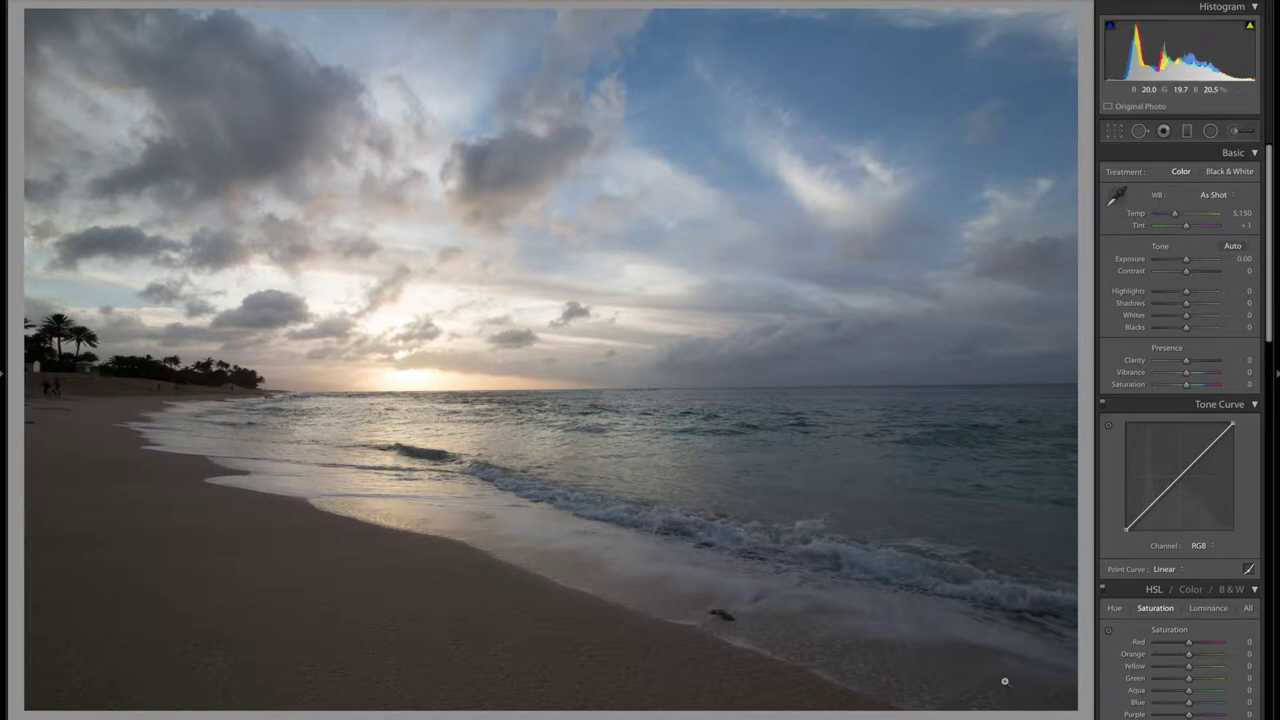
Set Shadows to +88, Highlights to −32 and Temp to 6,155
drag(1187, 303, 1210, 307)
drag(1213, 305, 1214, 305)
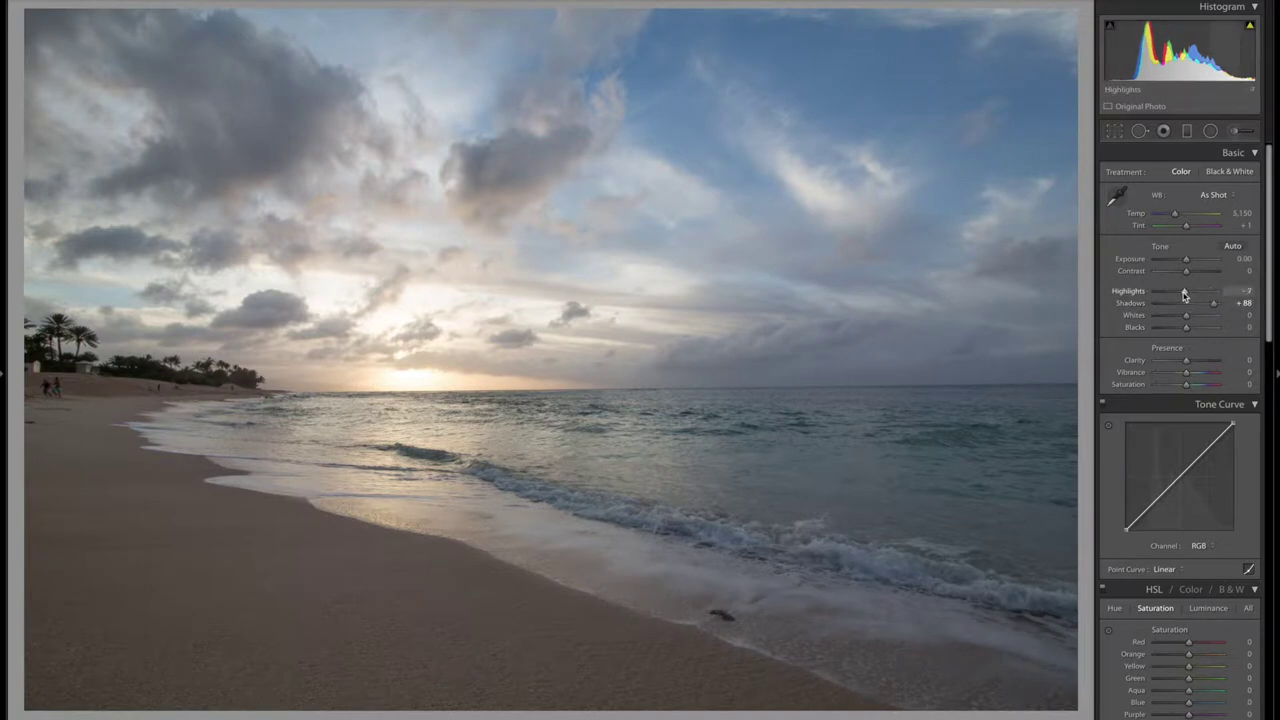
drag(1181, 296, 1178, 296)
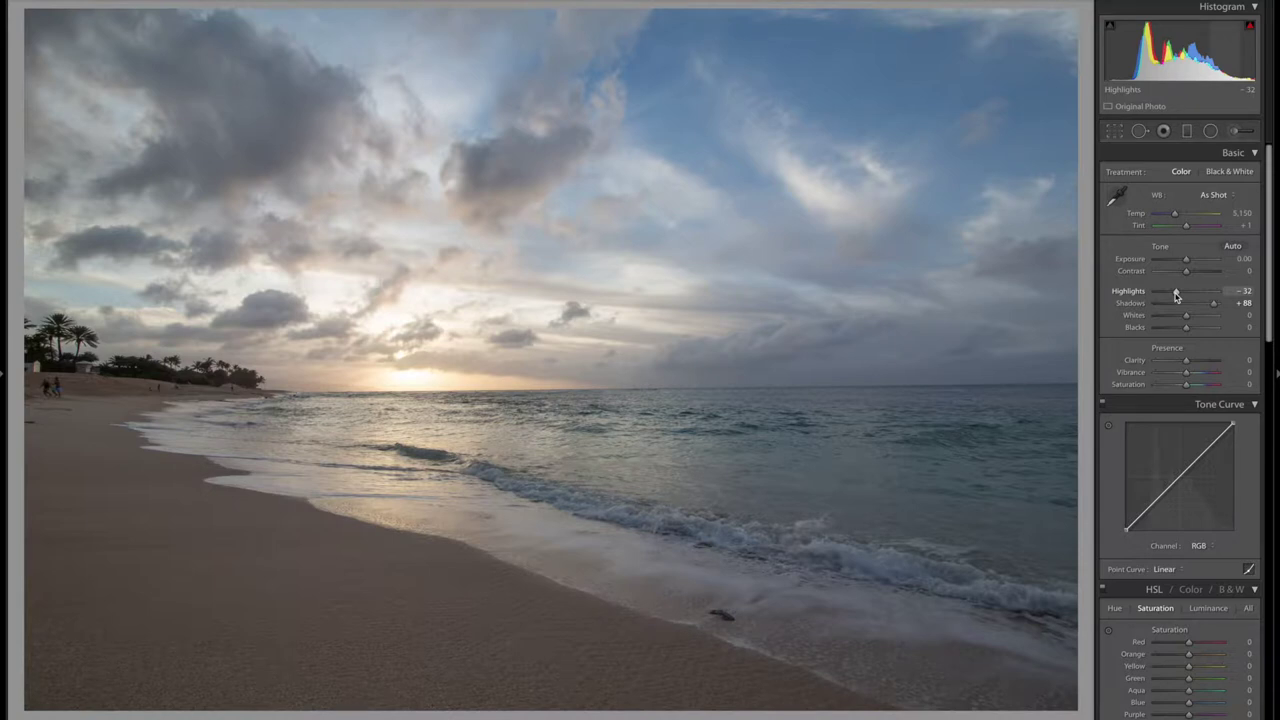
drag(1175, 213, 1182, 217)
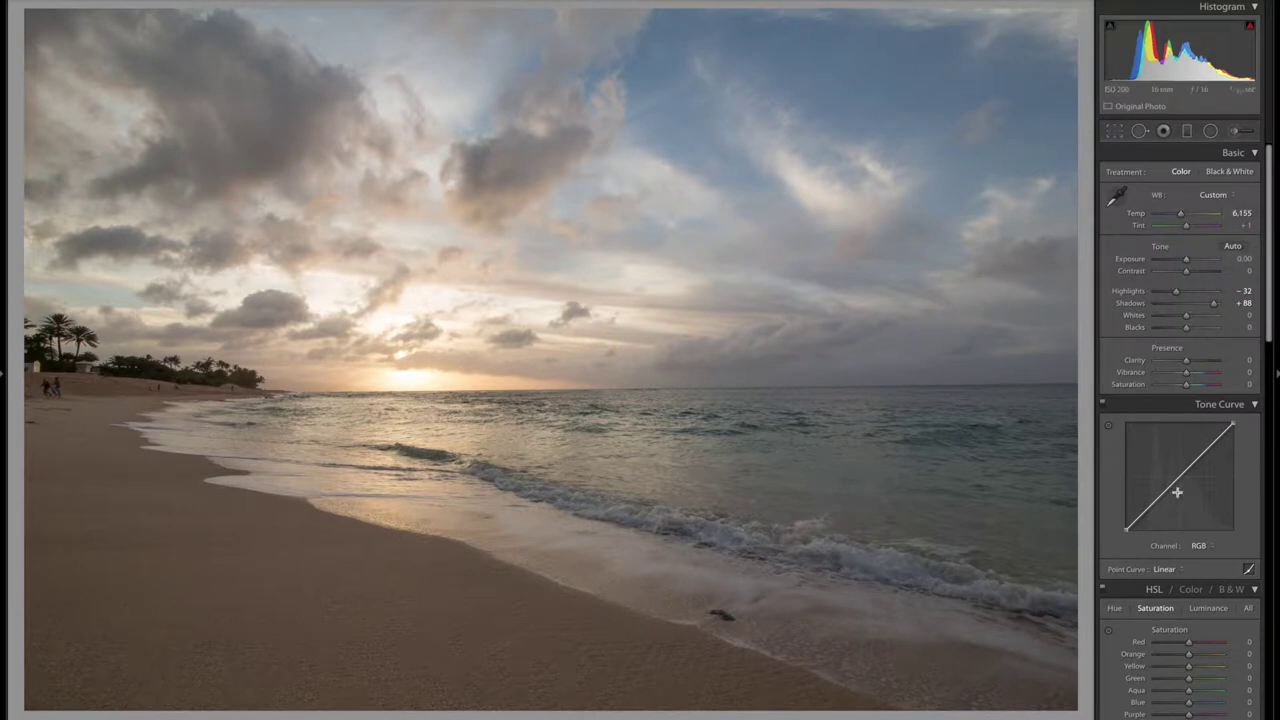
Set Blue Primary saturation to +100 in Camera Calibration
scroll(1173, 495, down, 10)
scroll(1173, 497, down, 5)
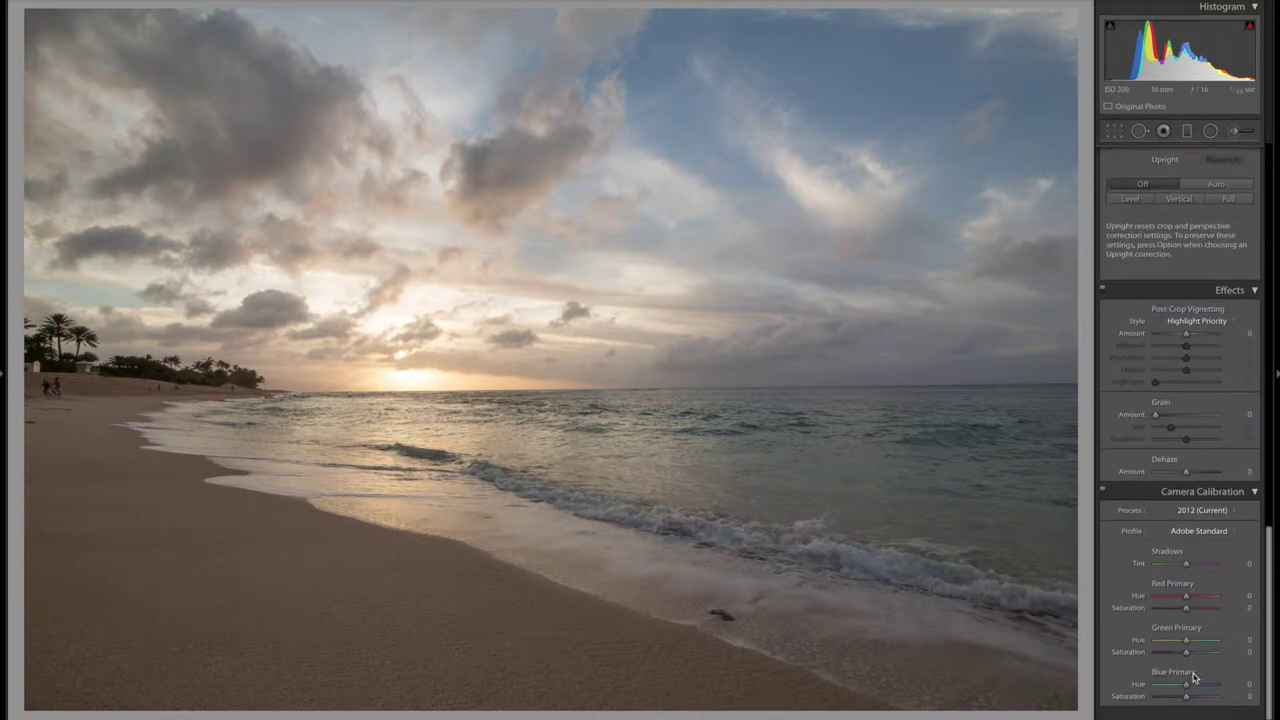
drag(1186, 706, 1228, 709)
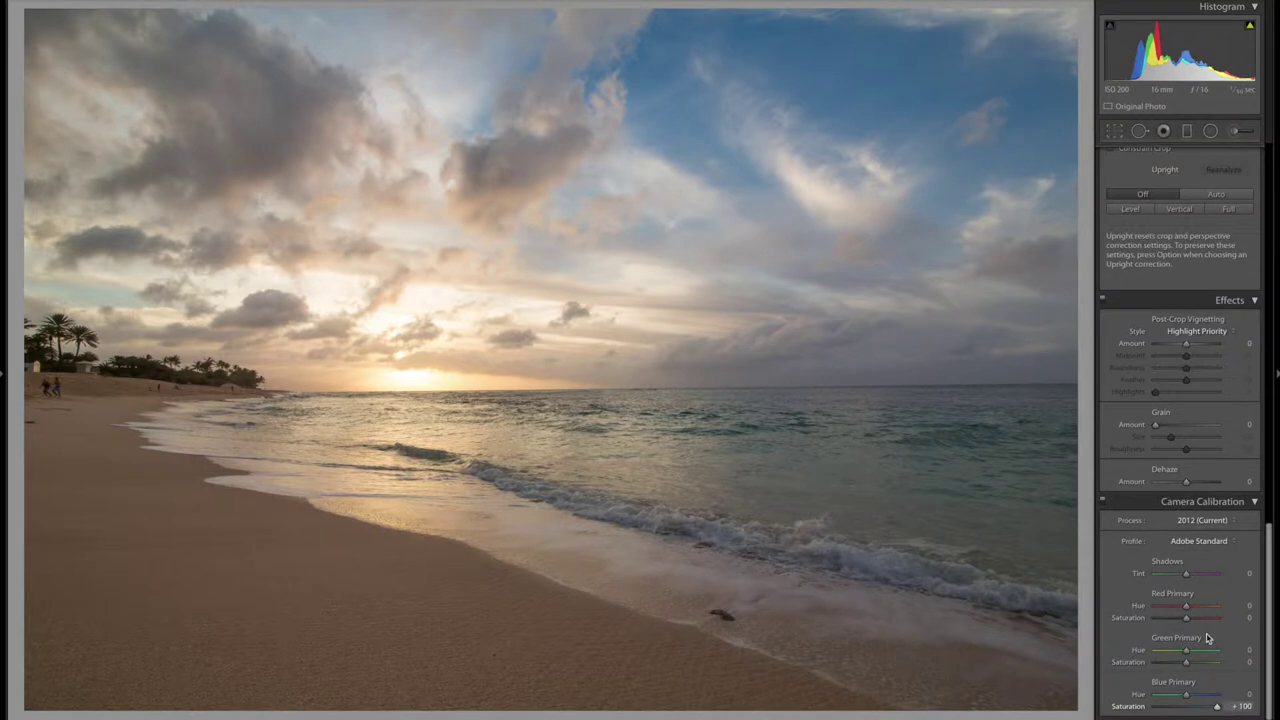
scroll(1203, 610, up, 5)
scroll(1200, 612, up, 5)
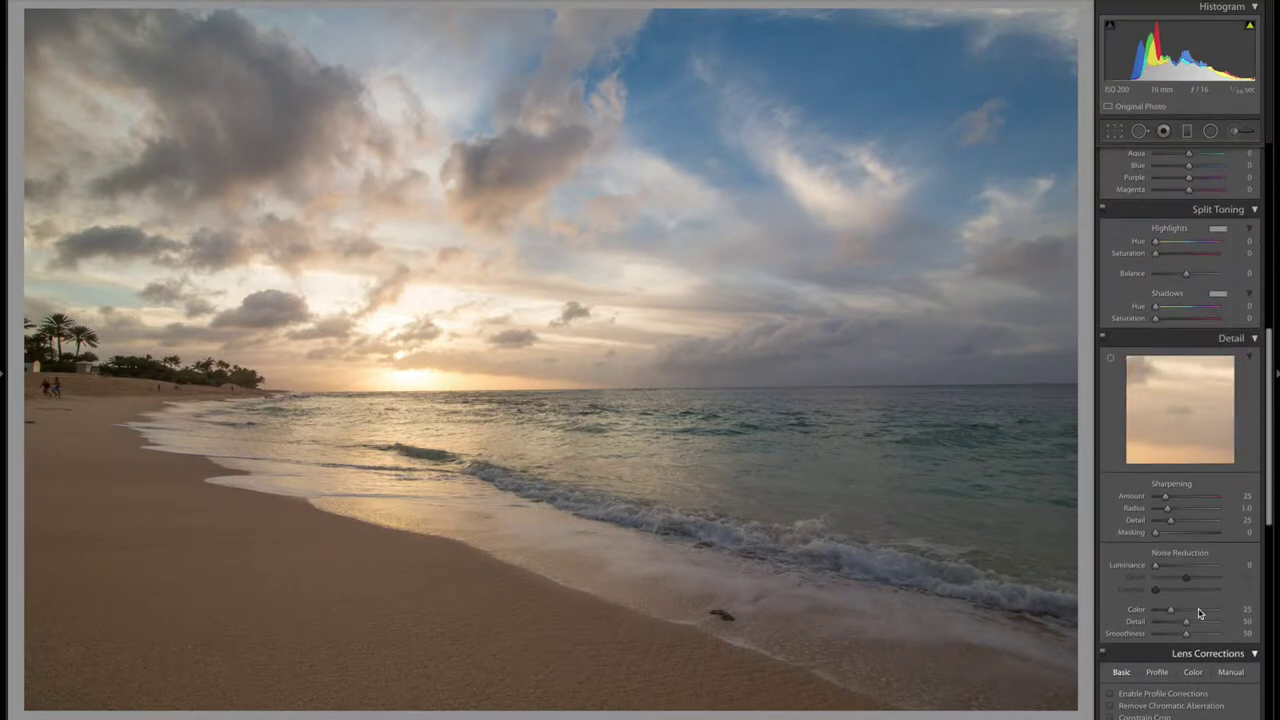
Set sharpening Radius 0.5 and Detail 100, then return to the Library grid with info overlays
drag(1167, 508, 1198, 521)
scroll(1170, 508, up, 6)
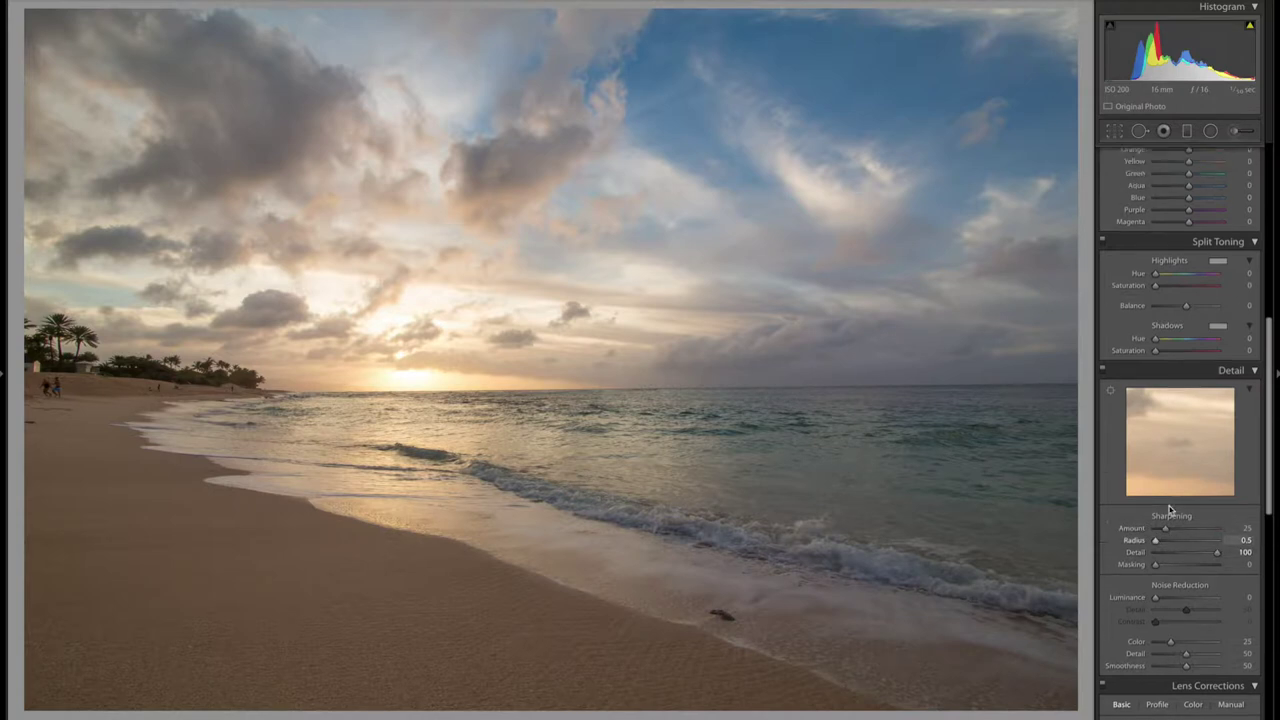
scroll(1167, 510, up, 3)
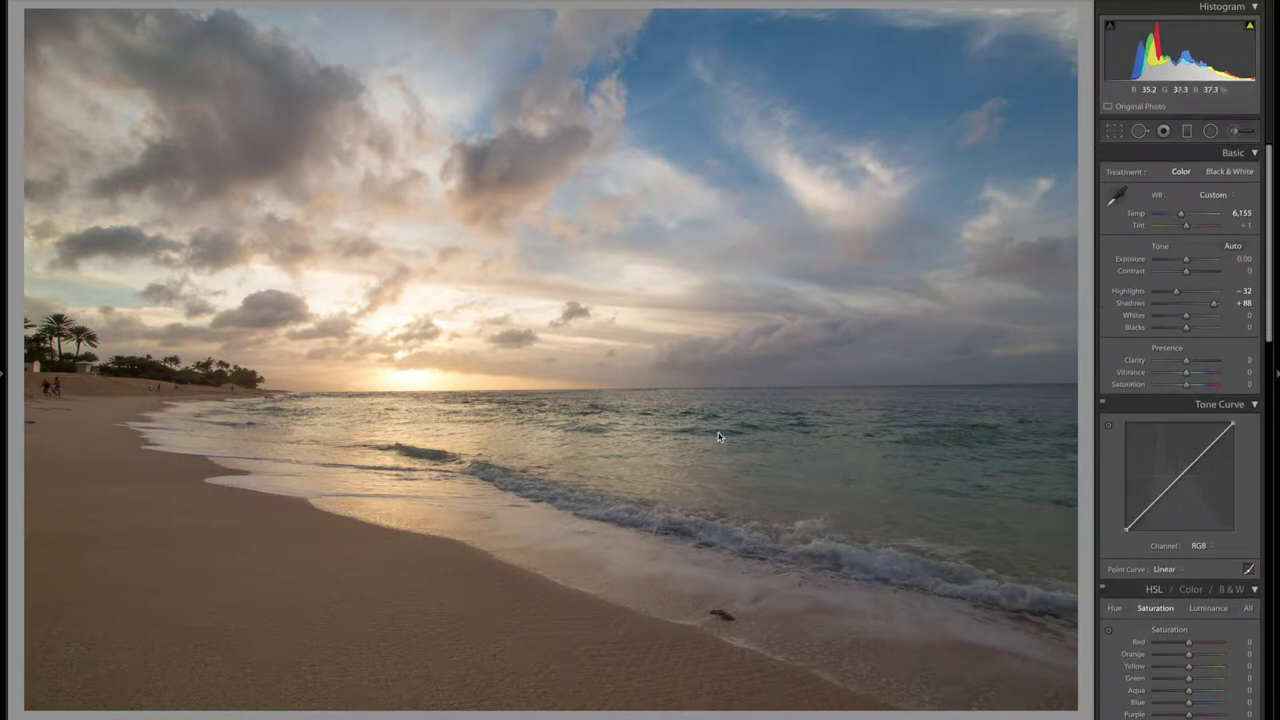
key(g)
key(j)
scroll(579, 461, down, 3)
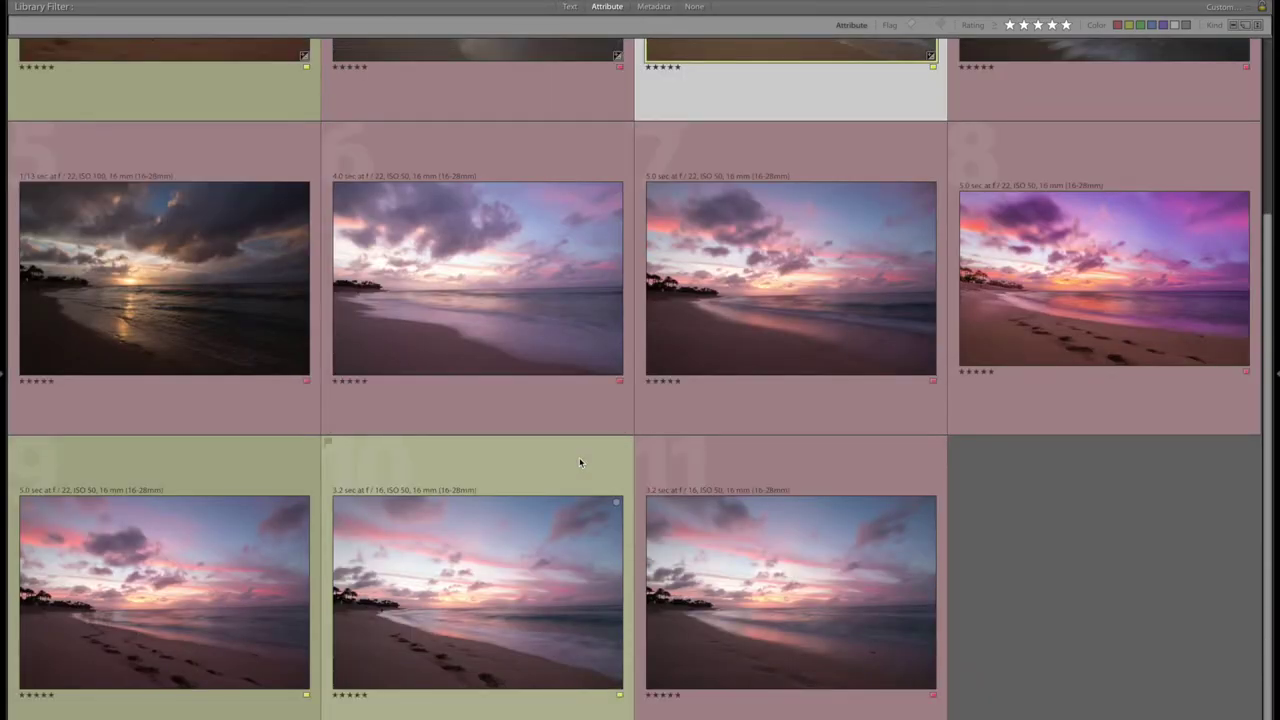
Open the footprints sunset photo 9 in Develop and step to the next sunset shot
click(189, 599)
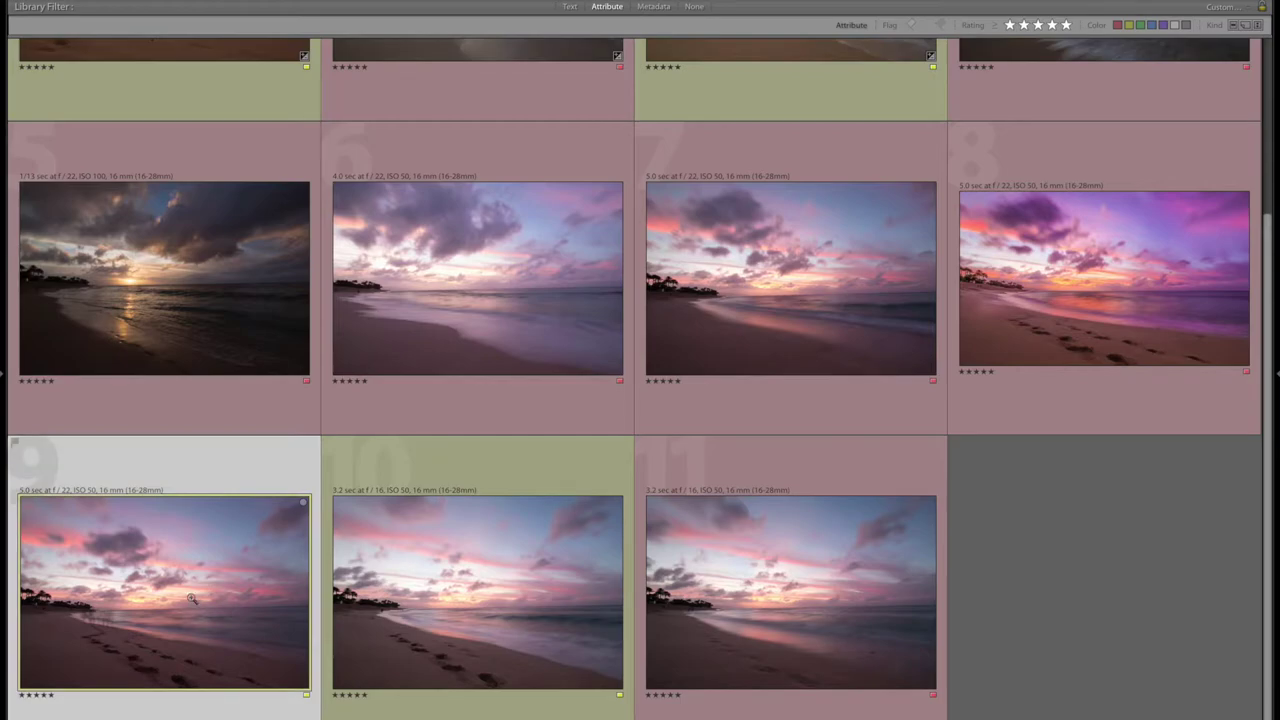
key(d)
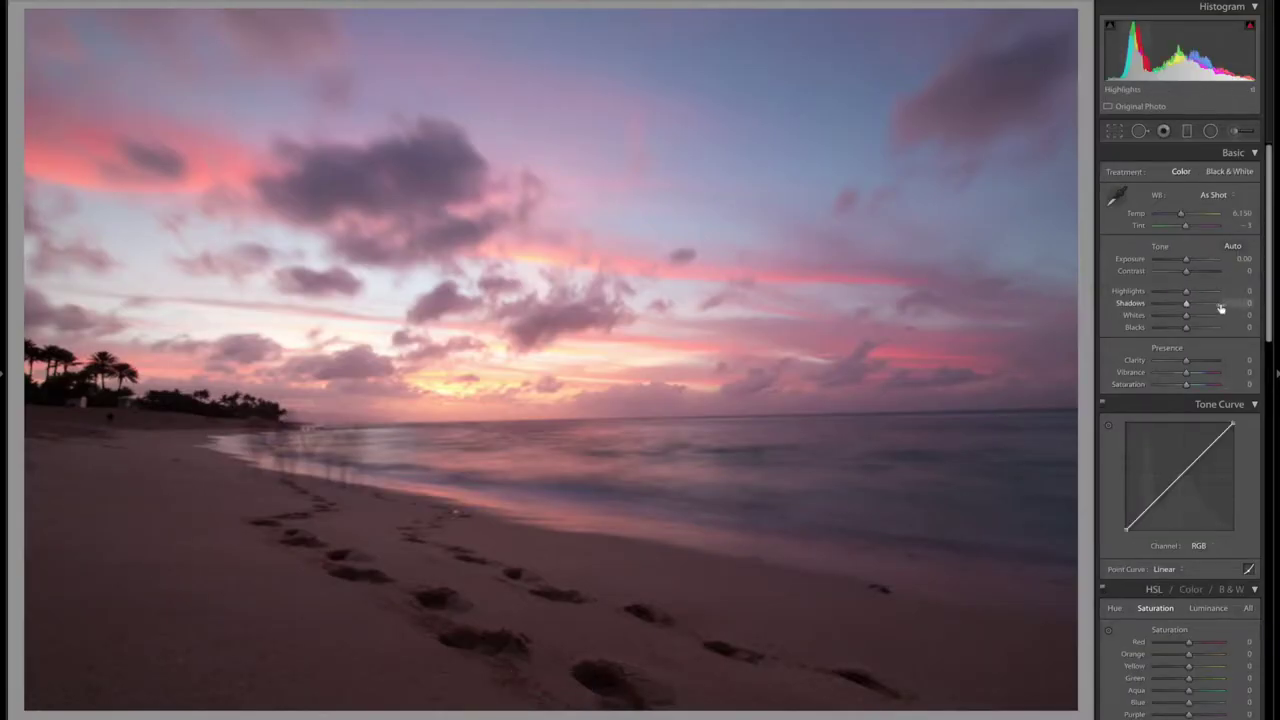
key(Right)
Raise Shadows to +71 and lower Highlights, checking cloud detail zoomed in
click(1206, 304)
drag(1206, 307, 1209, 308)
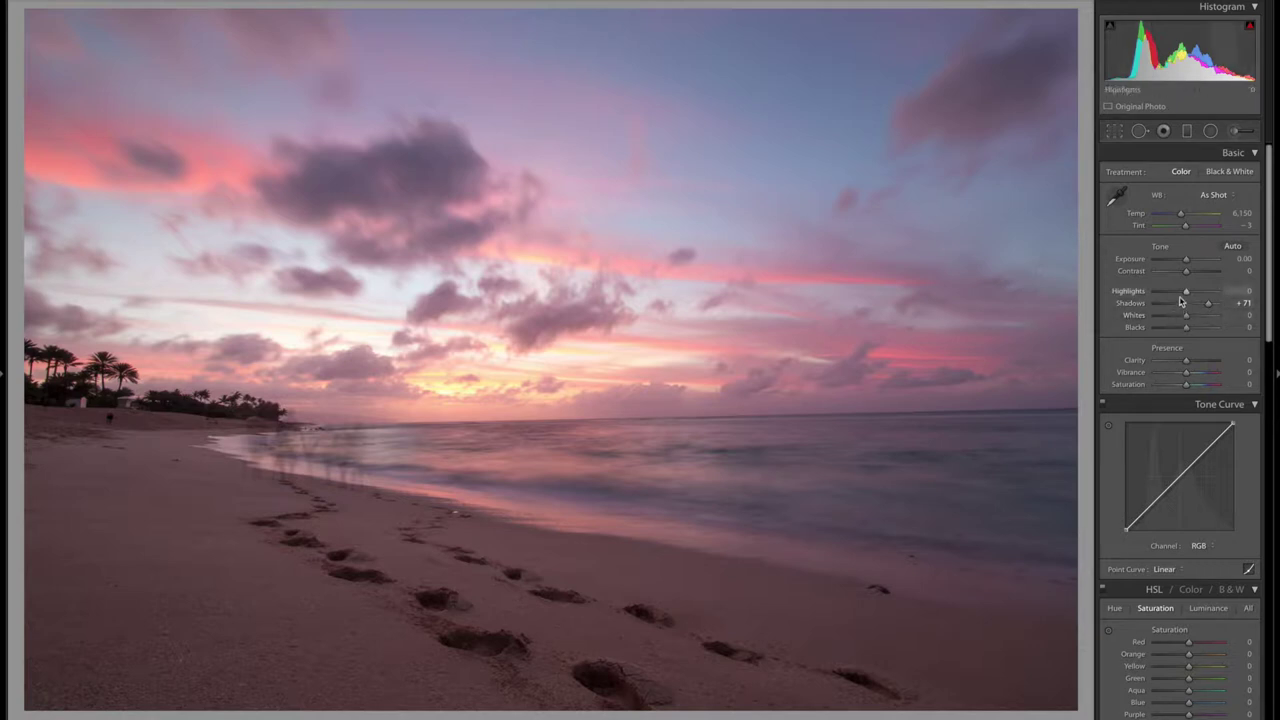
drag(1179, 294, 1178, 293)
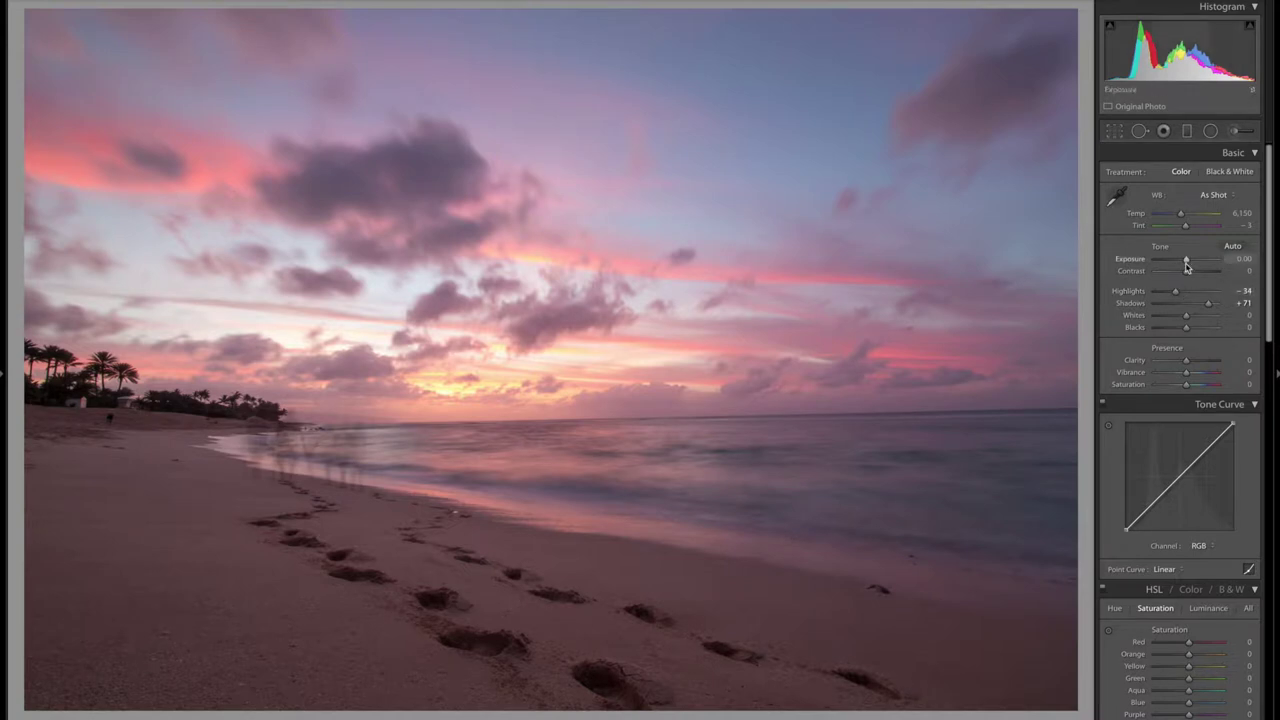
click(927, 358)
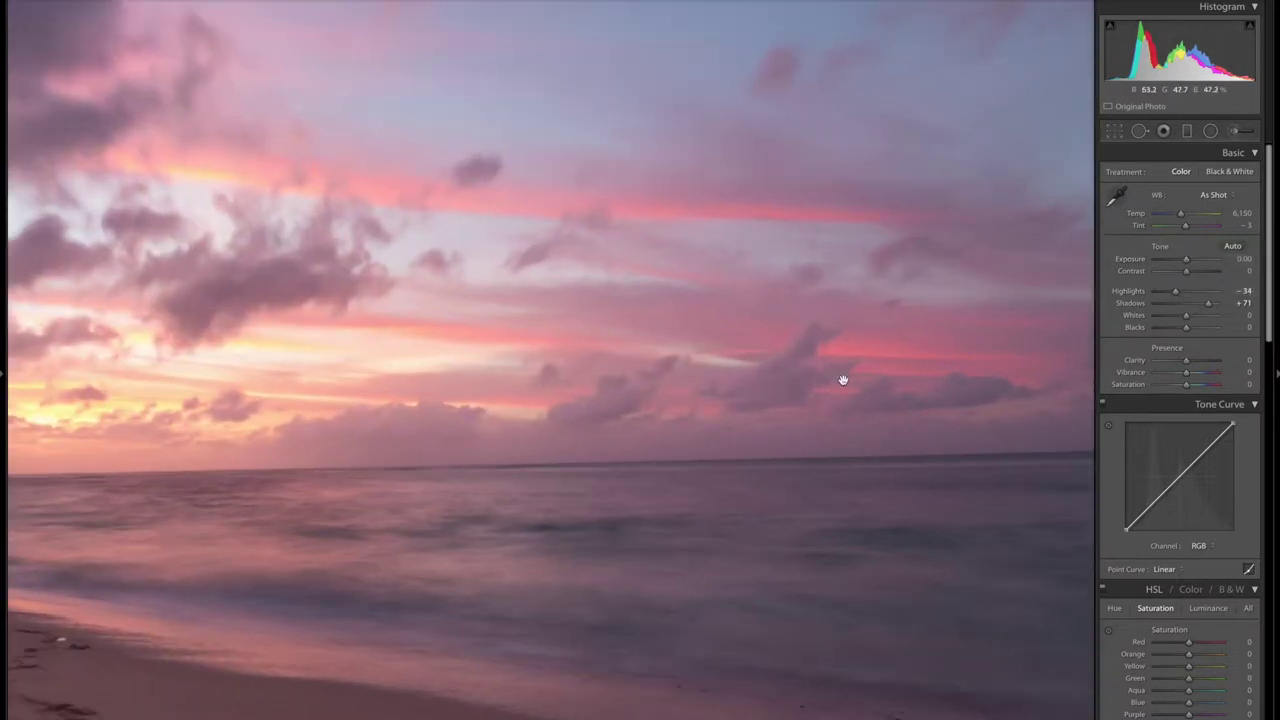
click(844, 380)
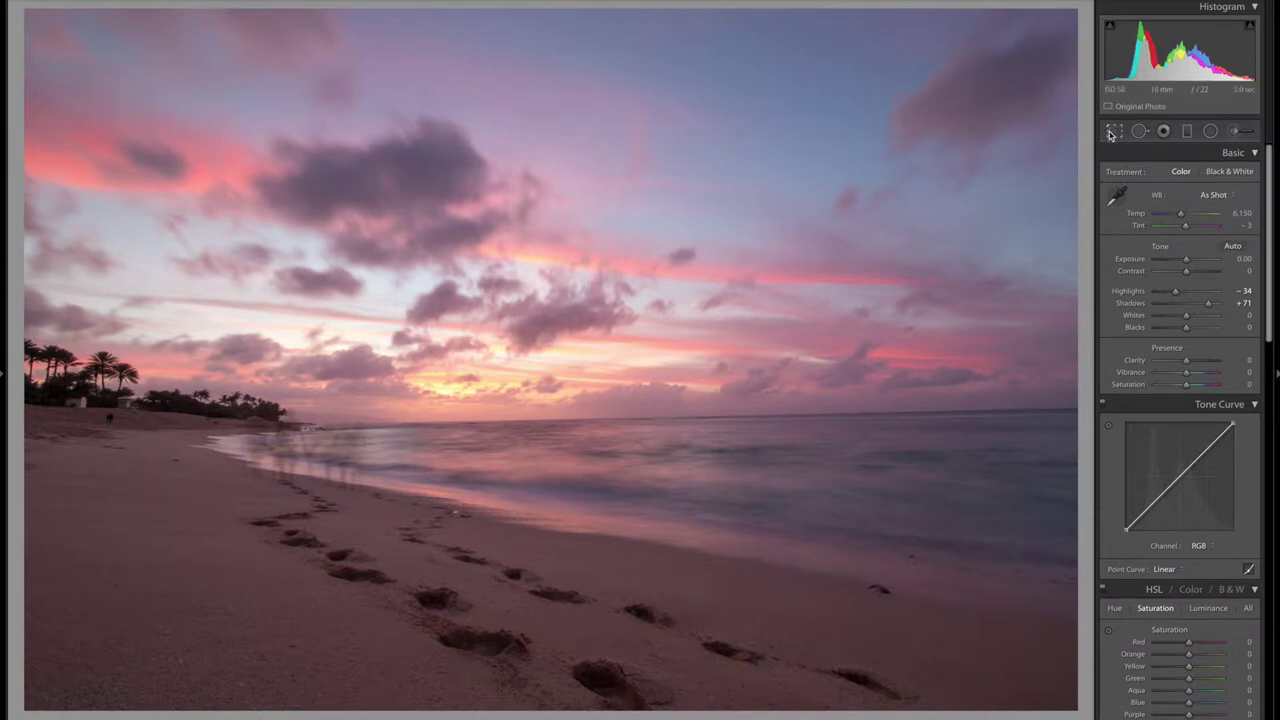
Max out Blue Primary saturation and reduce sharpening radius to 0.5, leaving the crop unchanged
key(r)
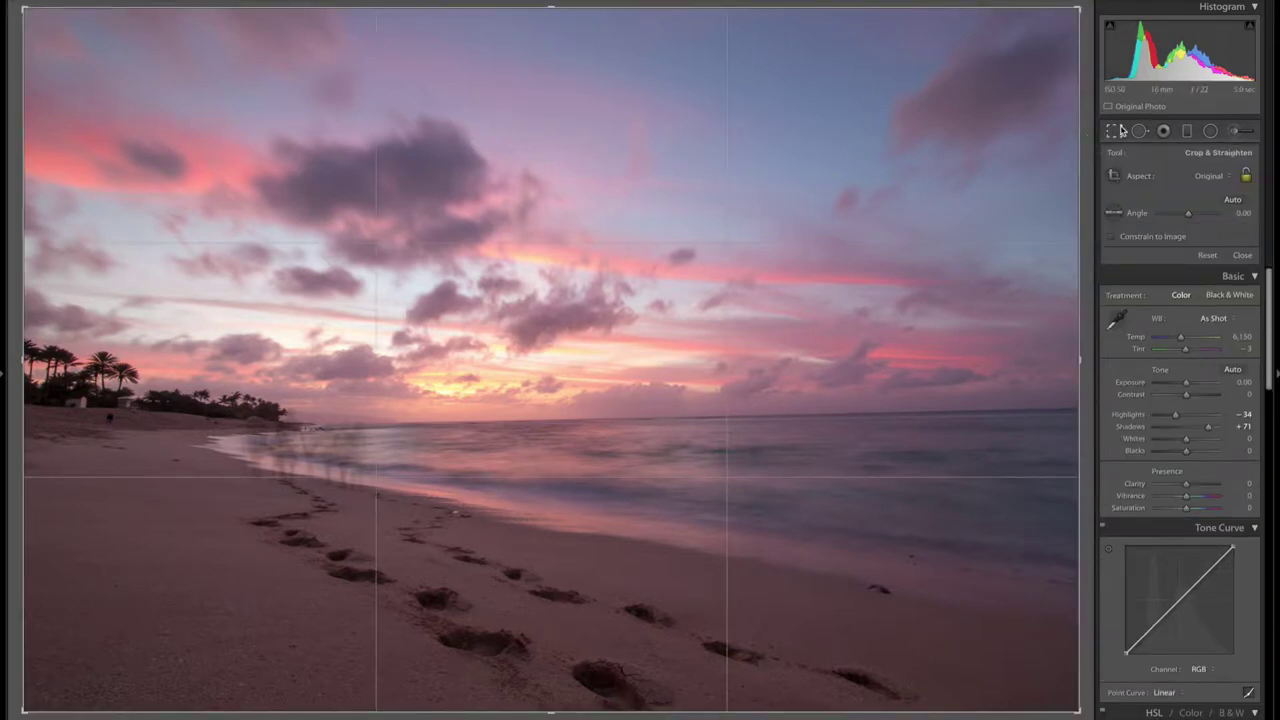
click(1121, 131)
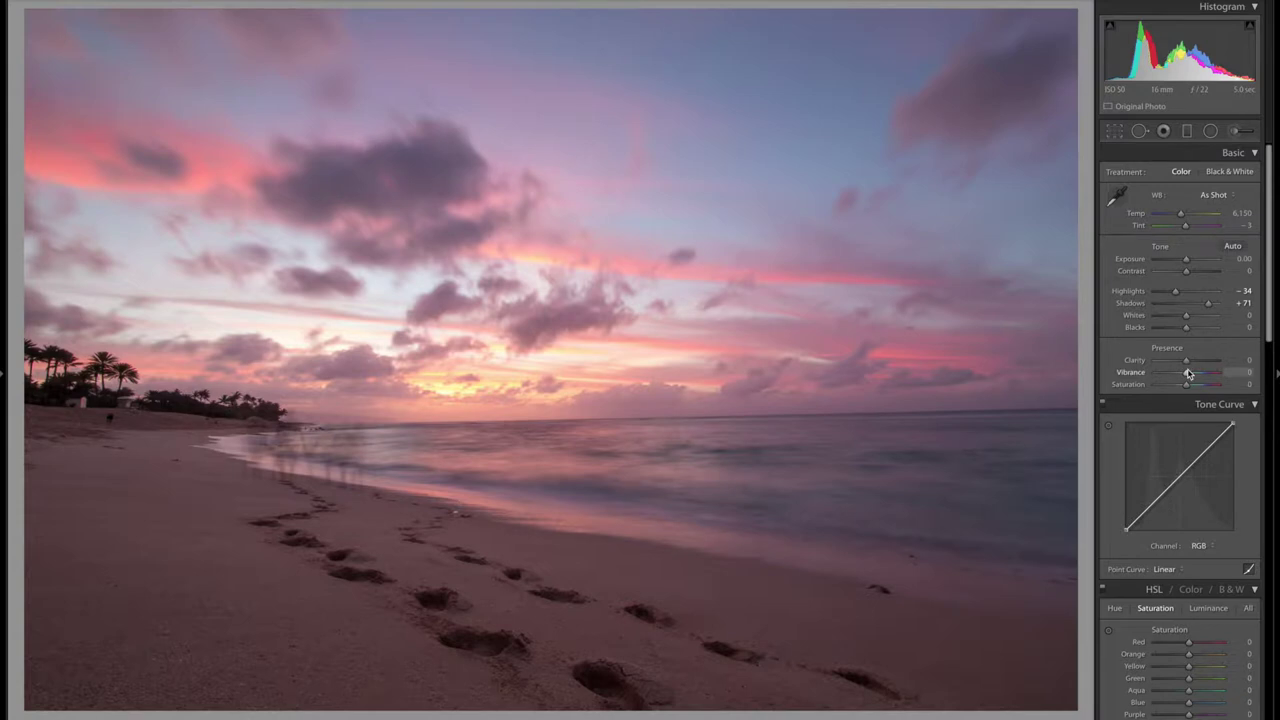
scroll(1168, 445, down, 10)
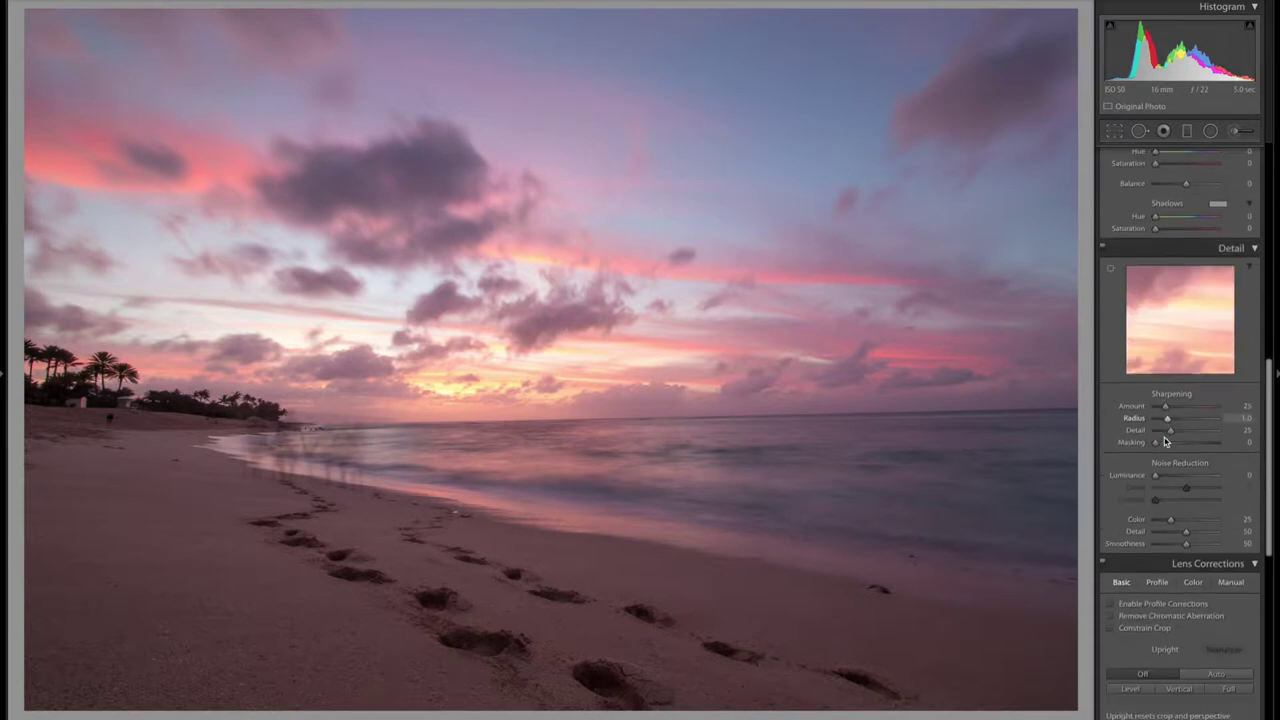
drag(1211, 709, 1228, 707)
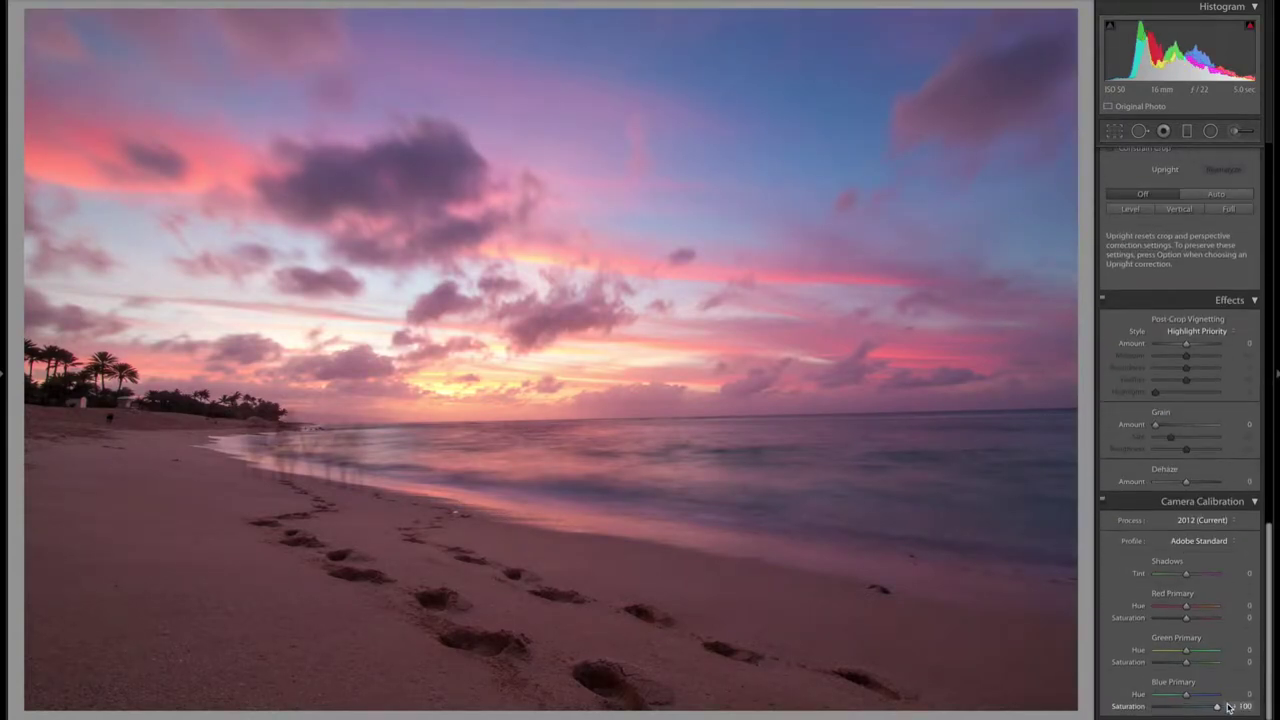
scroll(1191, 571, up, 6)
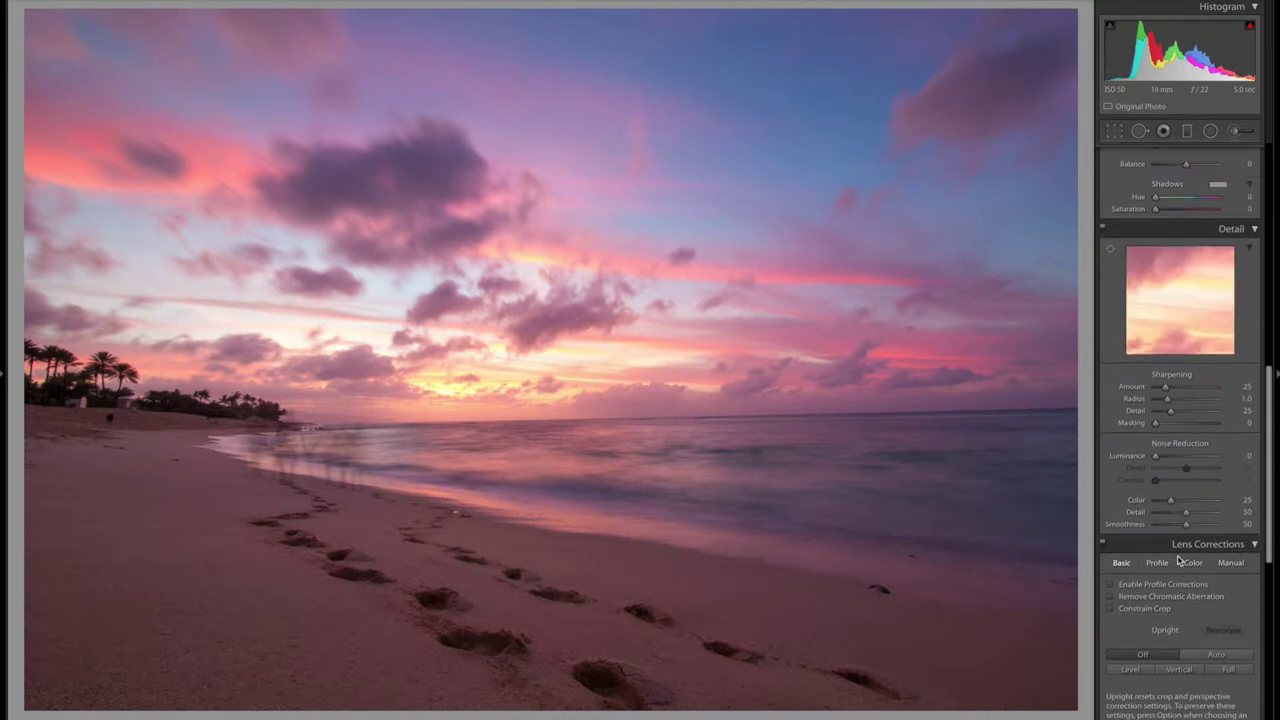
drag(1167, 398, 1220, 414)
Push Shadows to +100 and Highlights to −65, then return to the Library grid
scroll(1202, 436, up, 4)
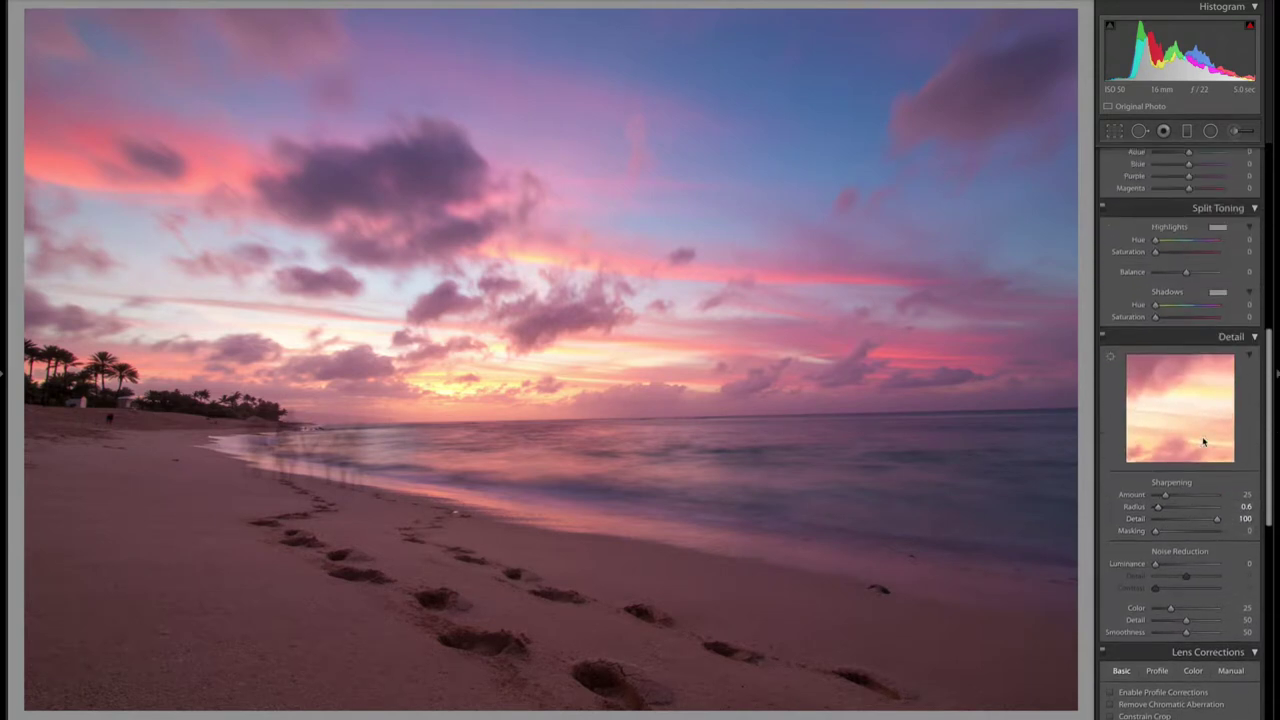
scroll(1200, 400, up, 10)
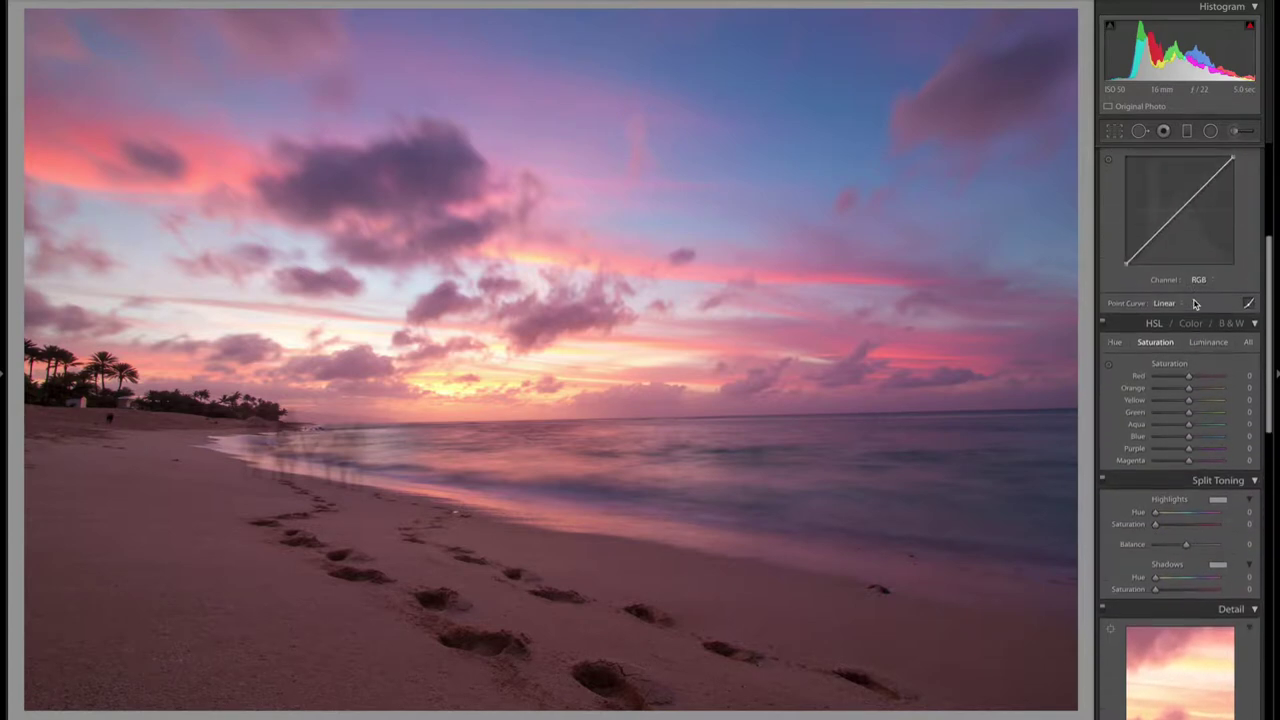
drag(1207, 304, 1230, 306)
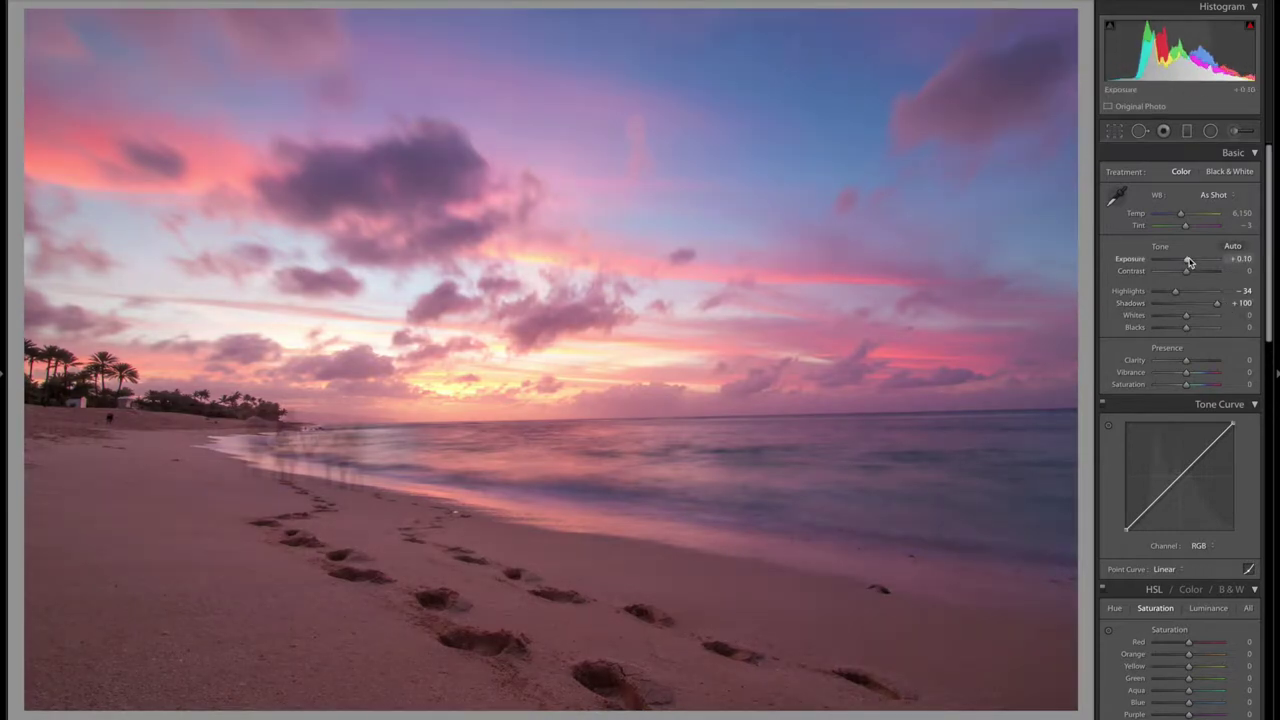
mouse_move(1247, 27)
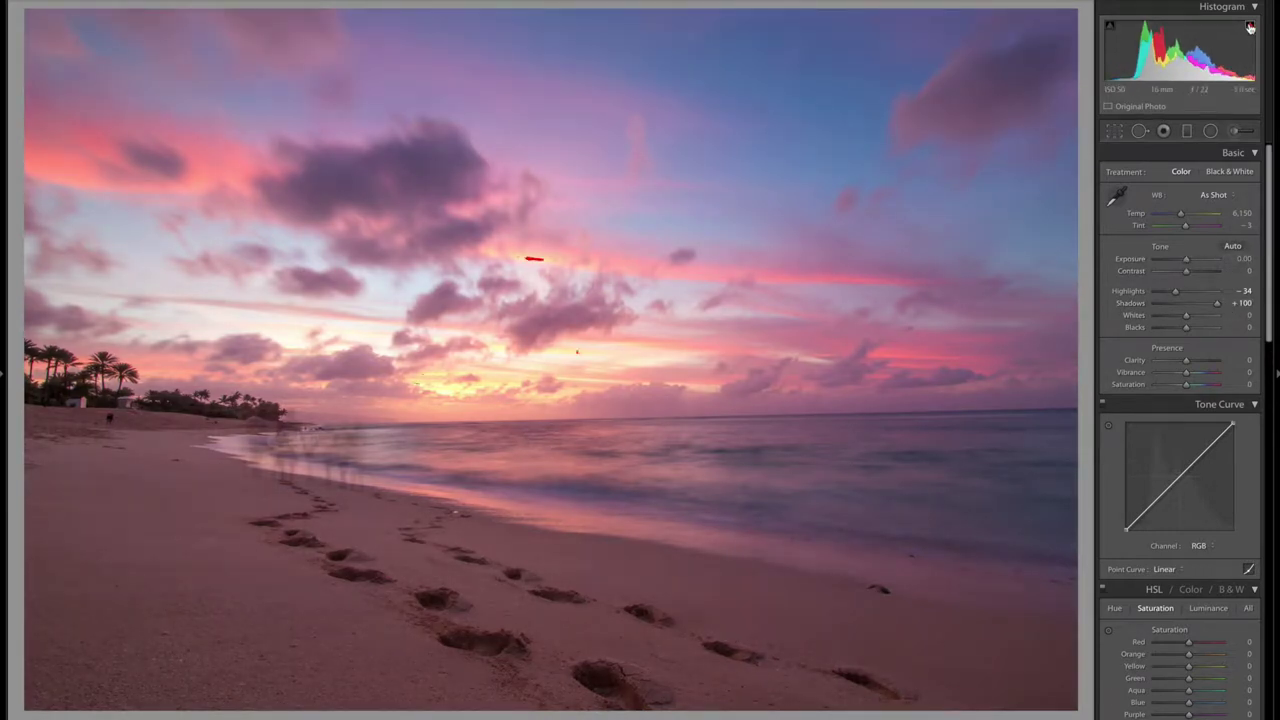
drag(1176, 292, 1167, 295)
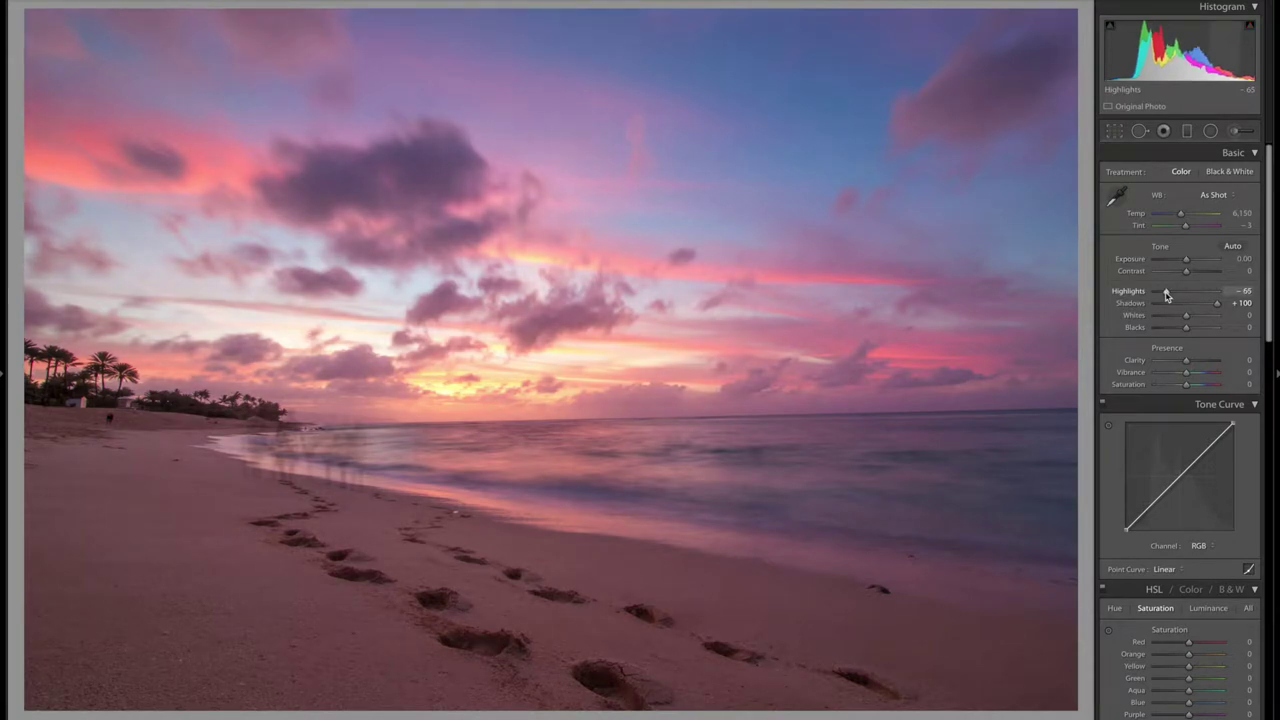
key(g)
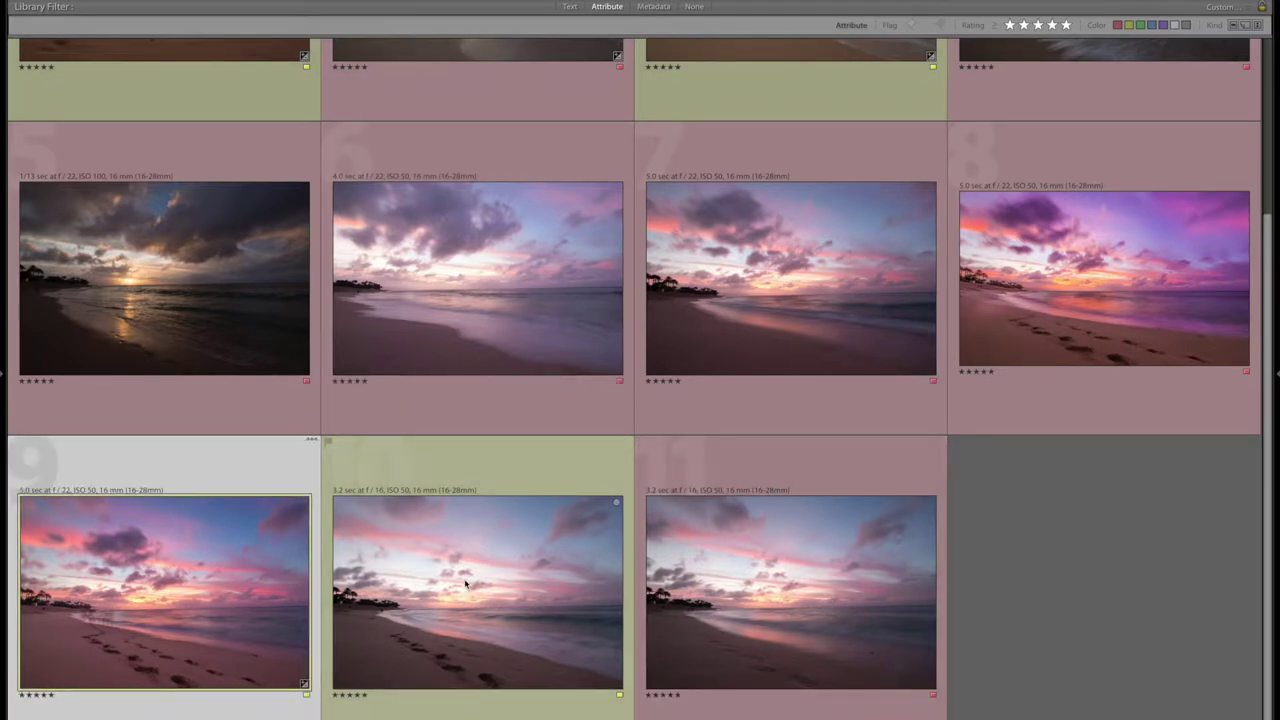
Copy photo 9's develop settings
right_click(305, 585)
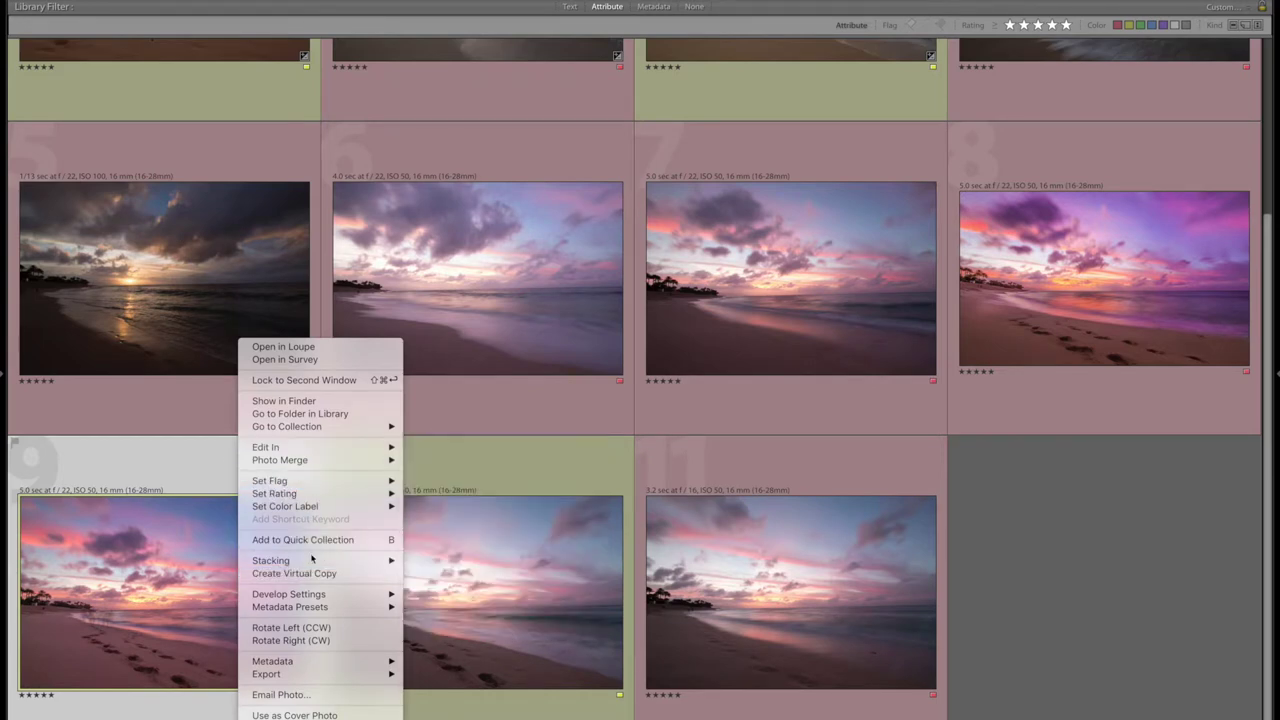
mouse_move(392, 596)
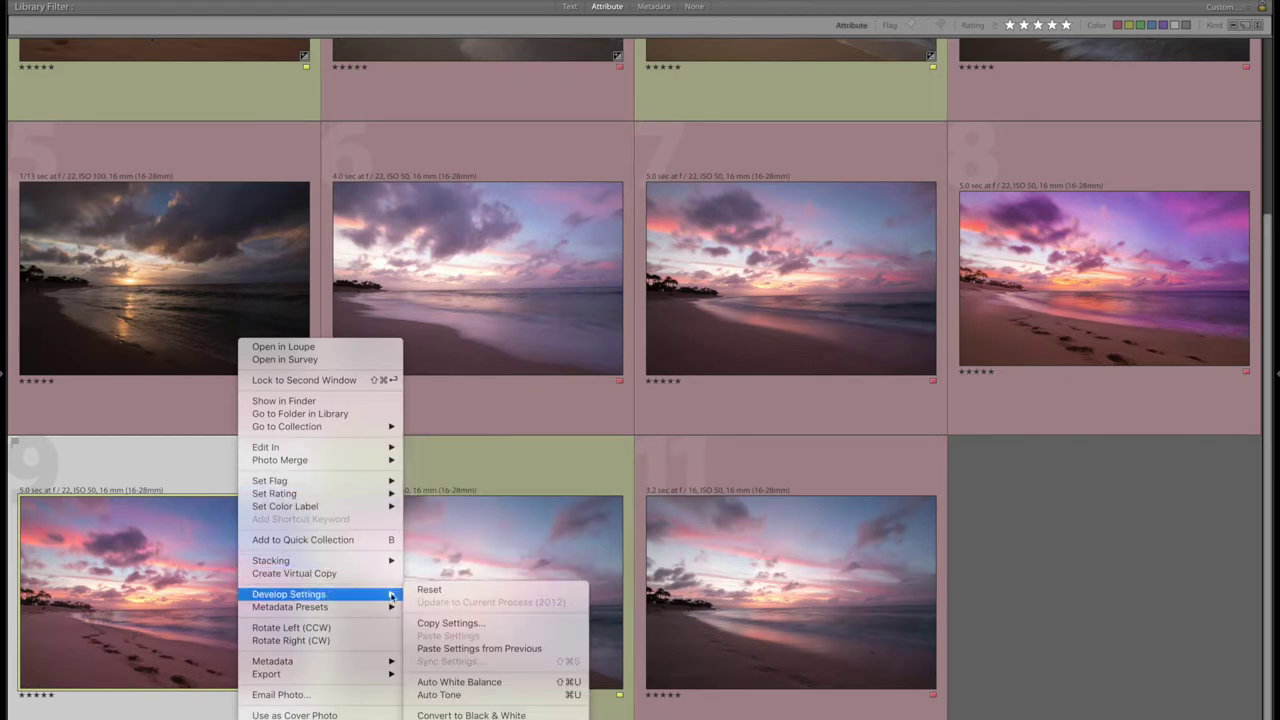
click(445, 623)
click(847, 240)
Paste the copied develop settings onto photo 10, then add photo 9 to the selection
right_click(425, 591)
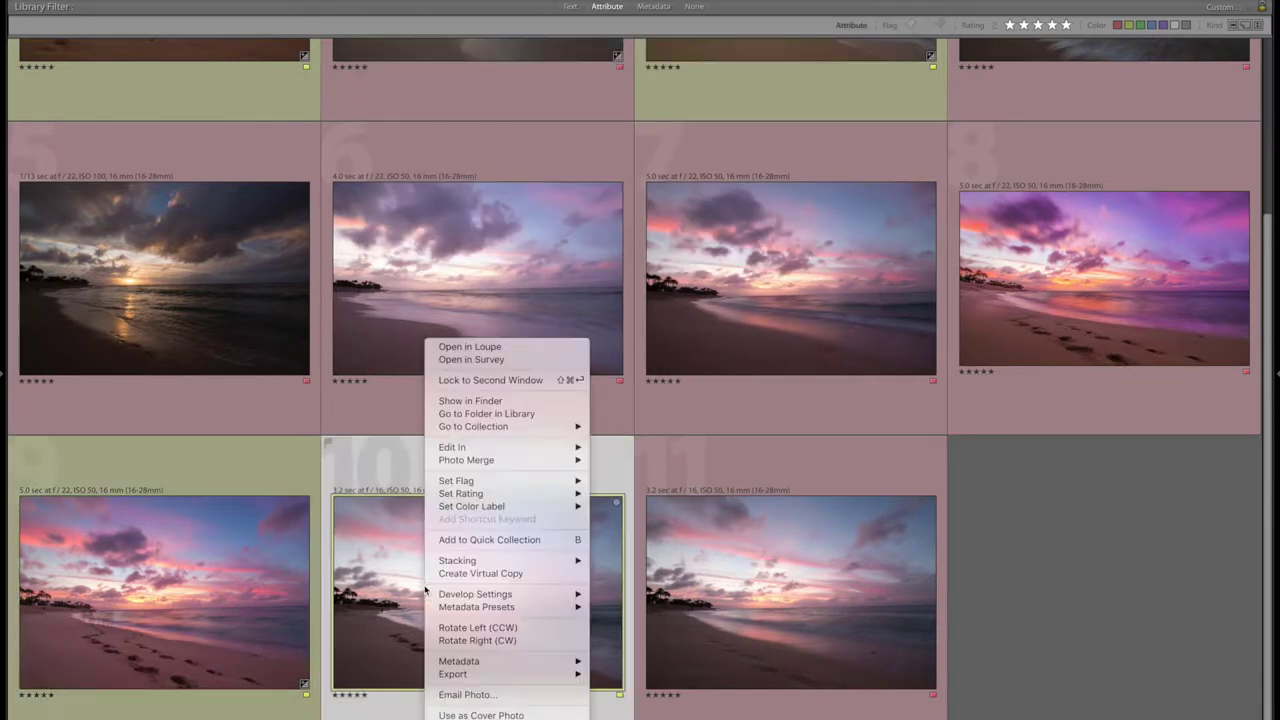
mouse_move(505, 597)
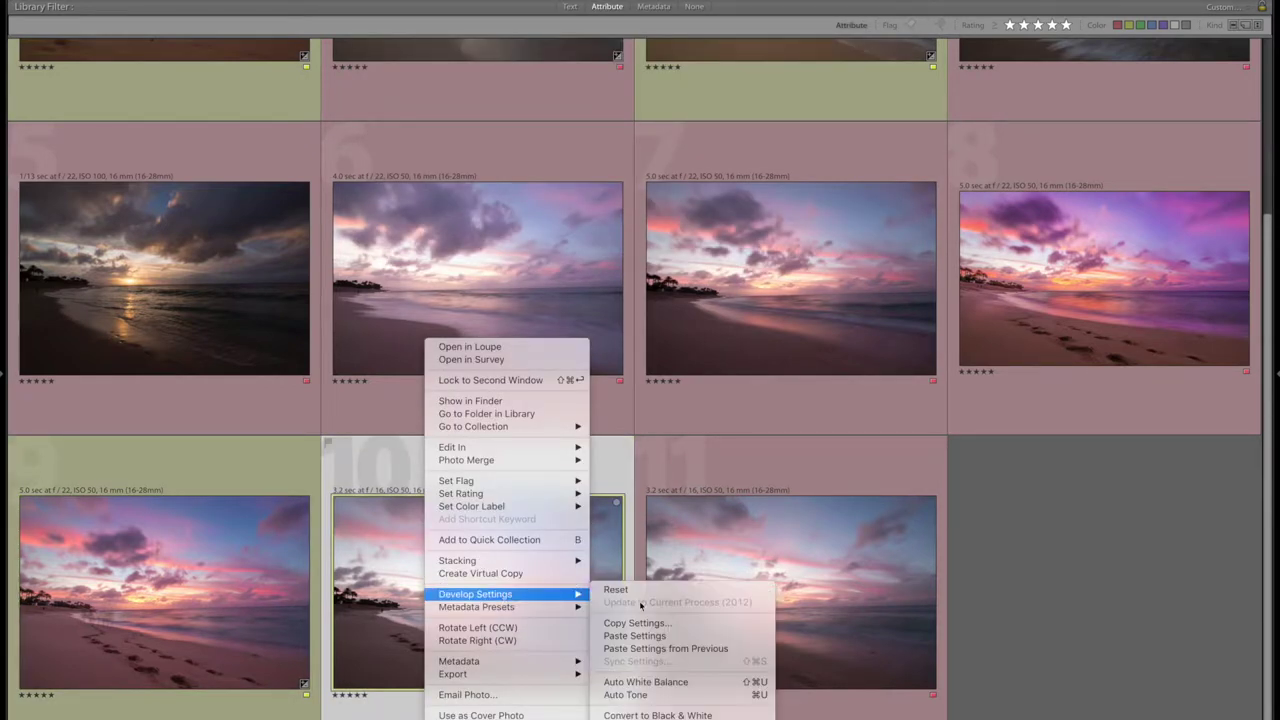
click(650, 636)
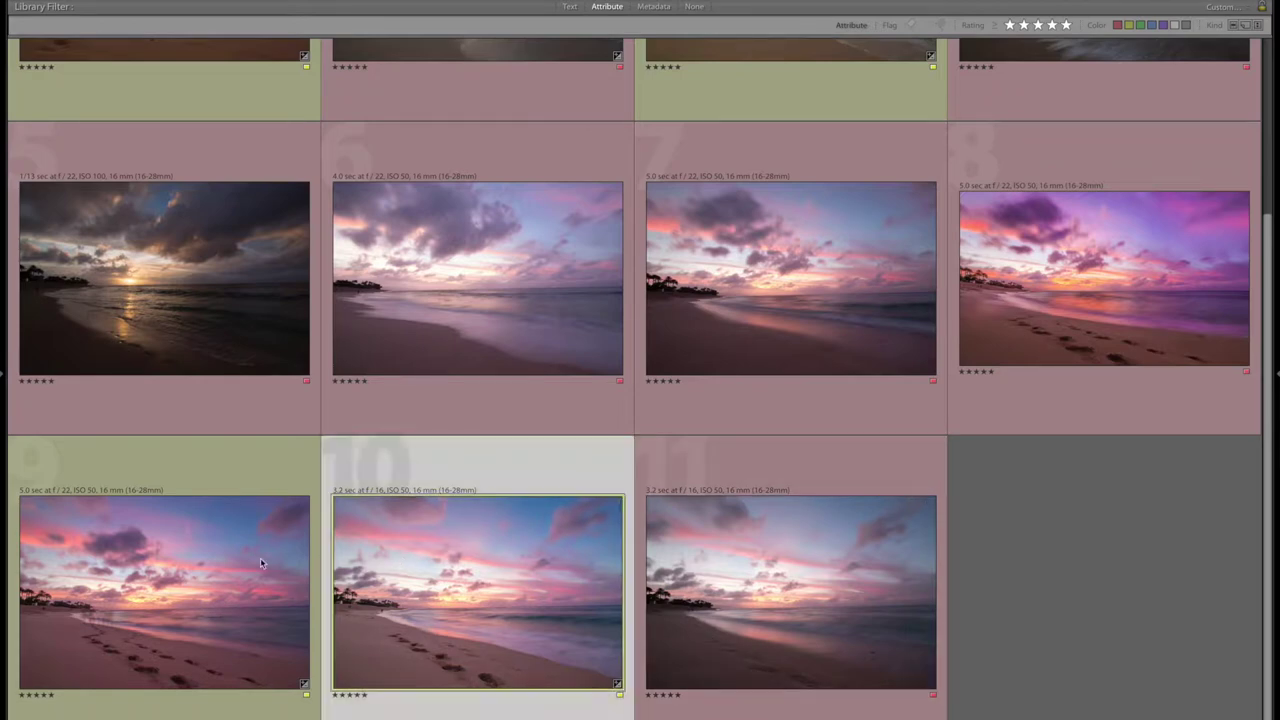
shift+click(185, 572)
scroll(185, 572, up, 3)
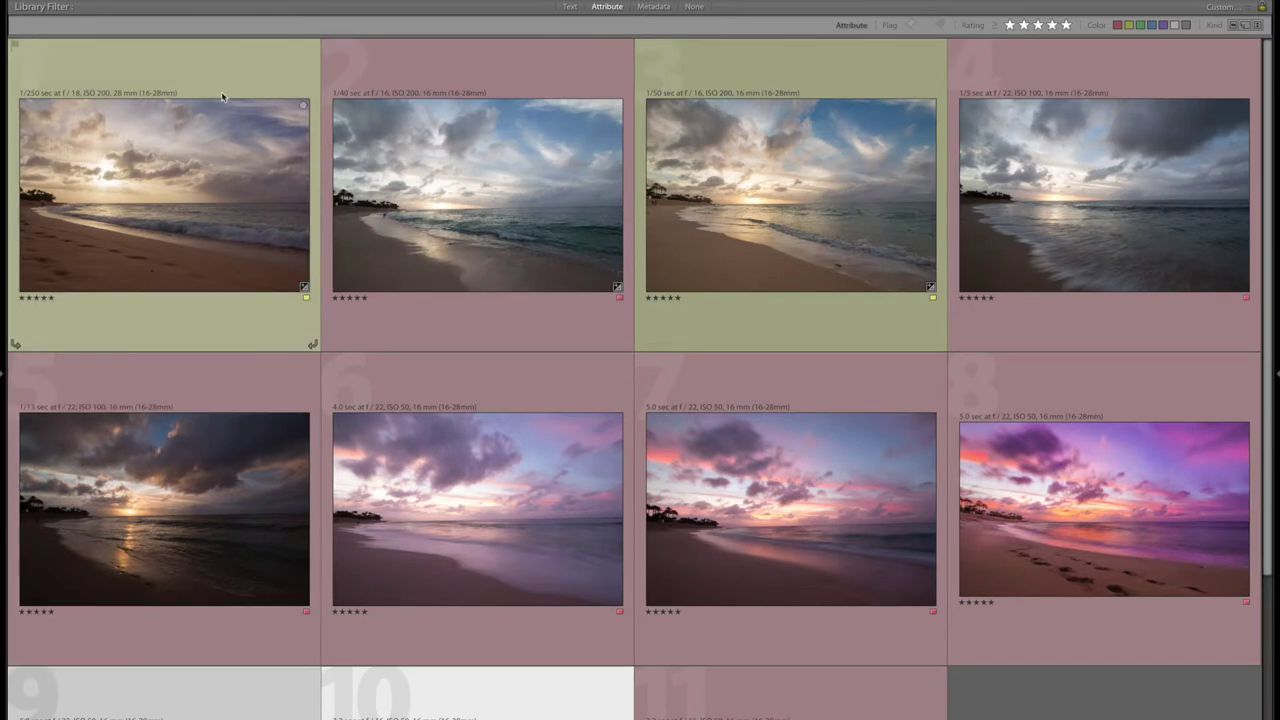
Add photos 1 and 3 to the selection and send all four to Edit in Adobe Photoshop CC 2015
super+click(237, 158)
super+click(833, 186)
right_click(777, 183)
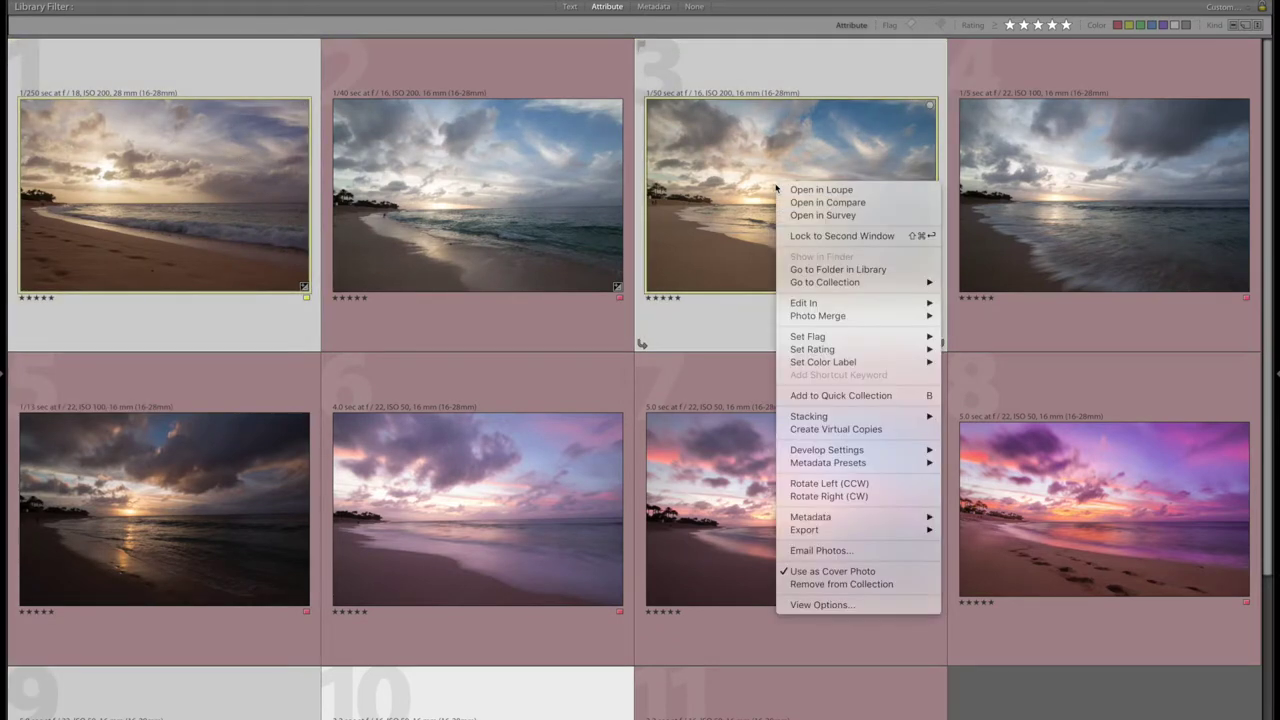
mouse_move(877, 303)
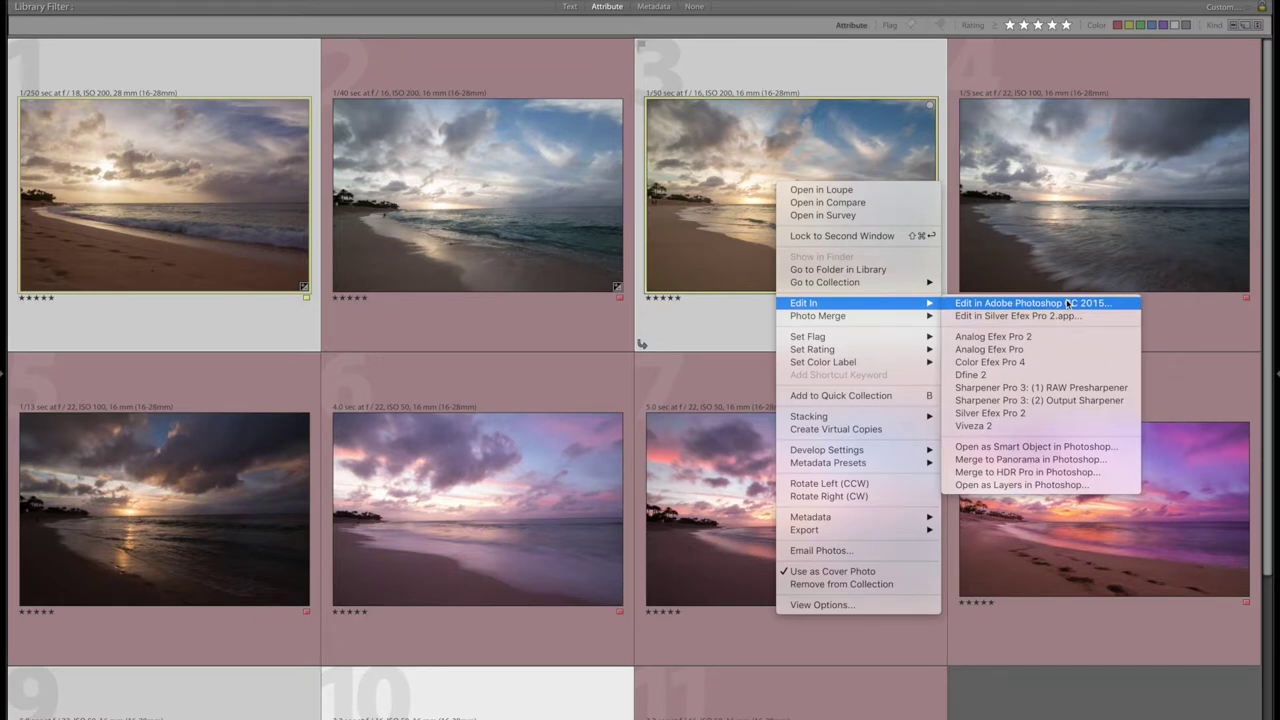
click(1068, 302)
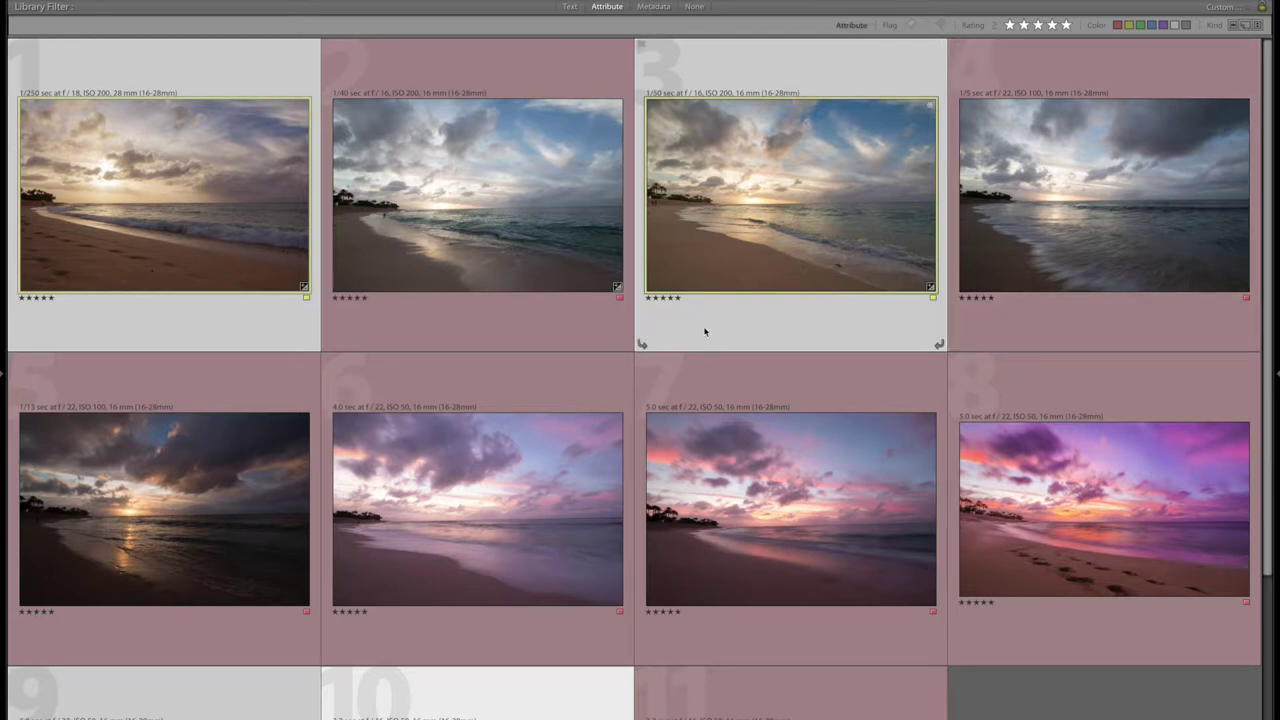
key(super+Tab)
key(super+Tab)
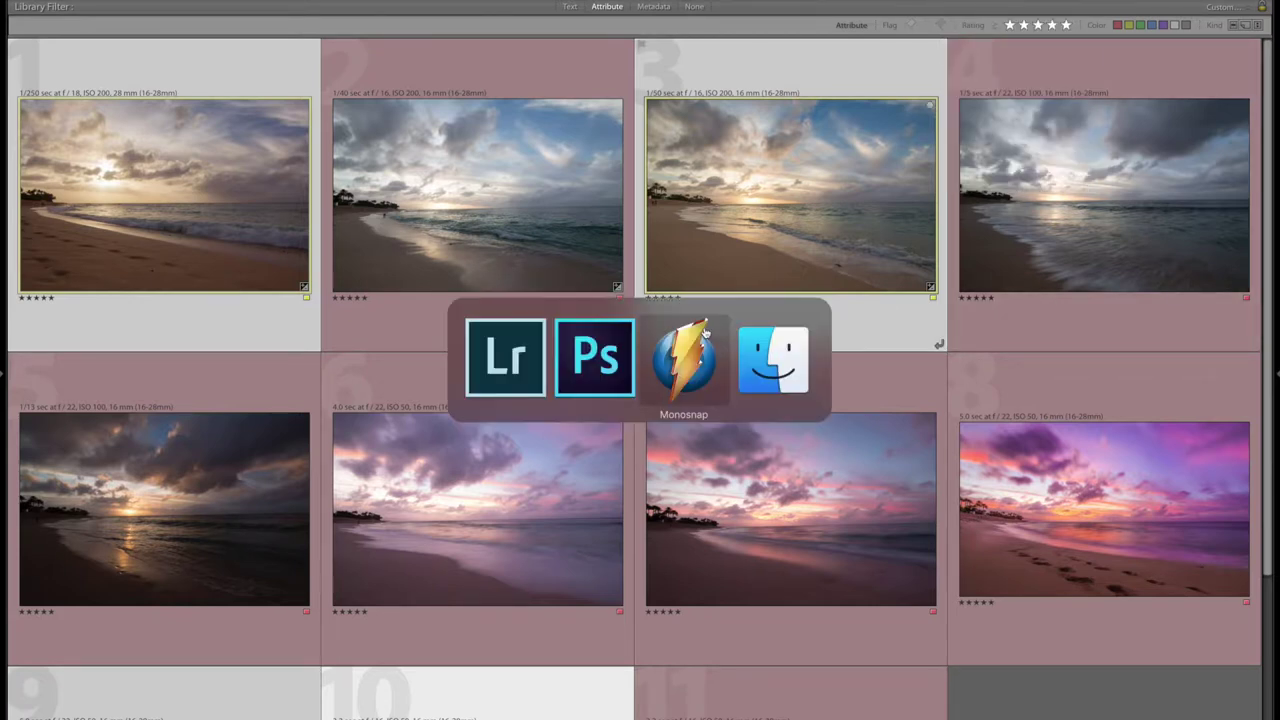
Paste the G45C2219 photo into the G45C2240 document as Layer 1
click(600, 358)
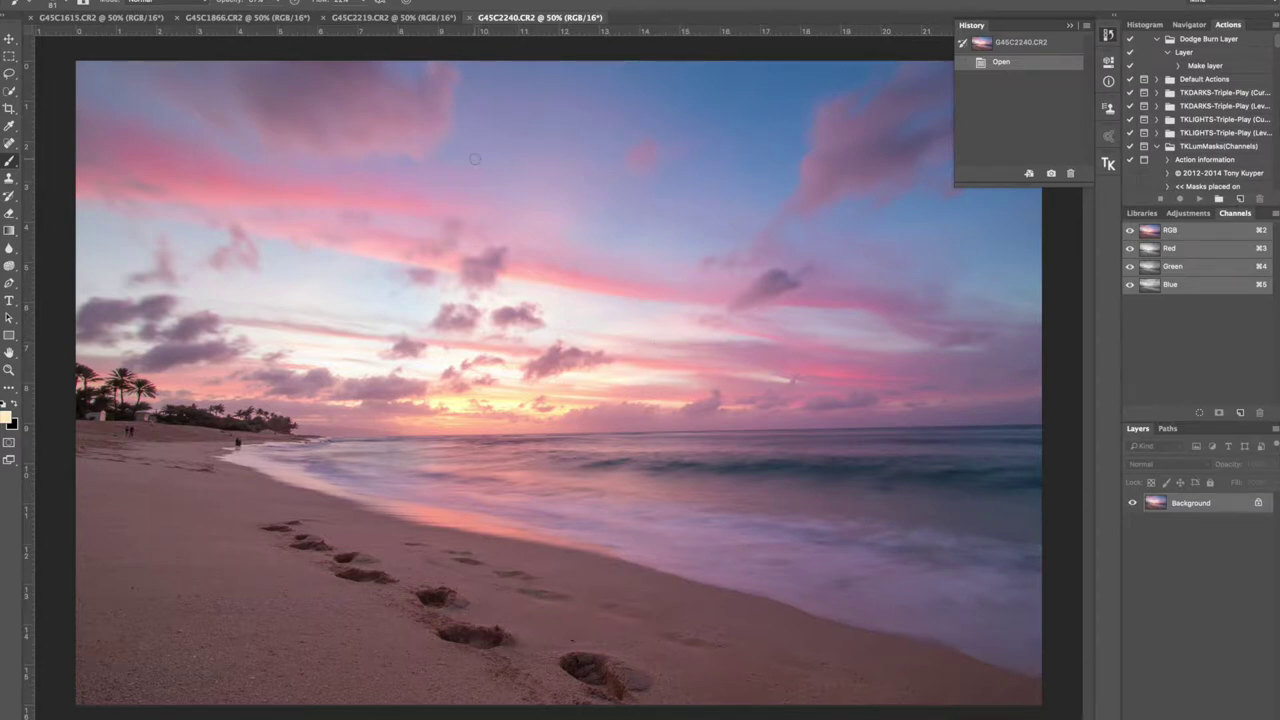
key(super+a)
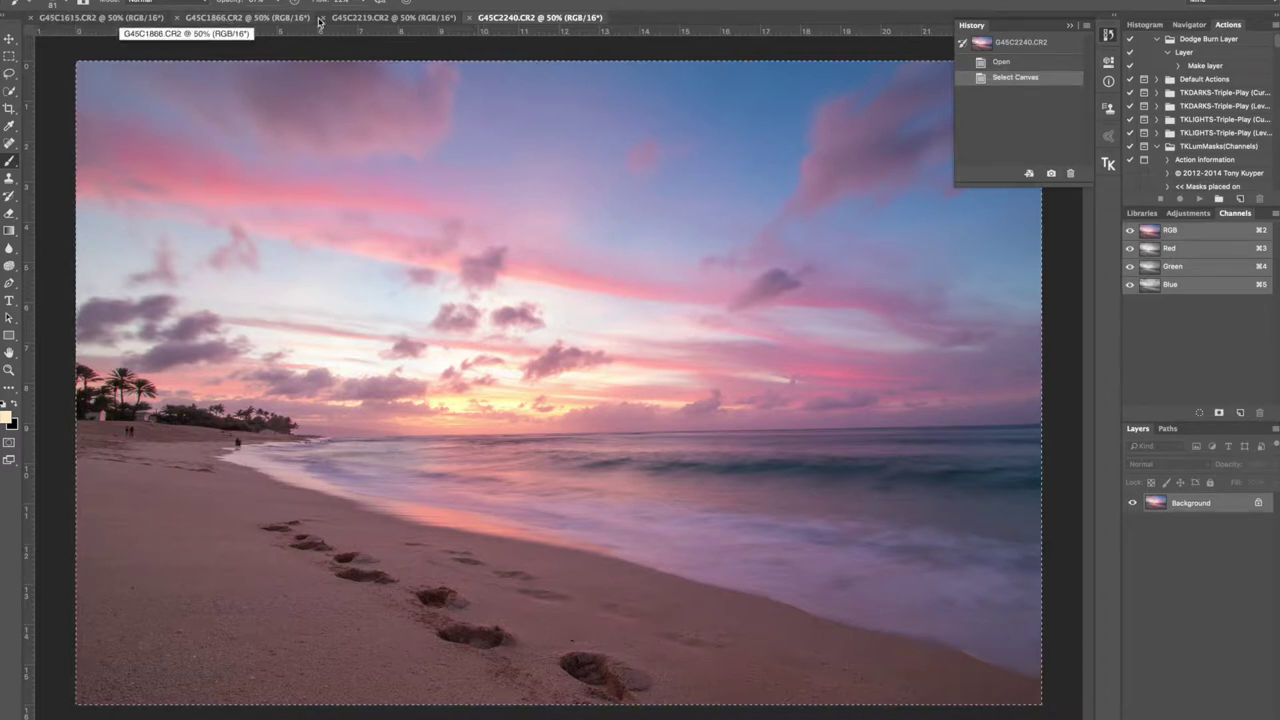
click(420, 18)
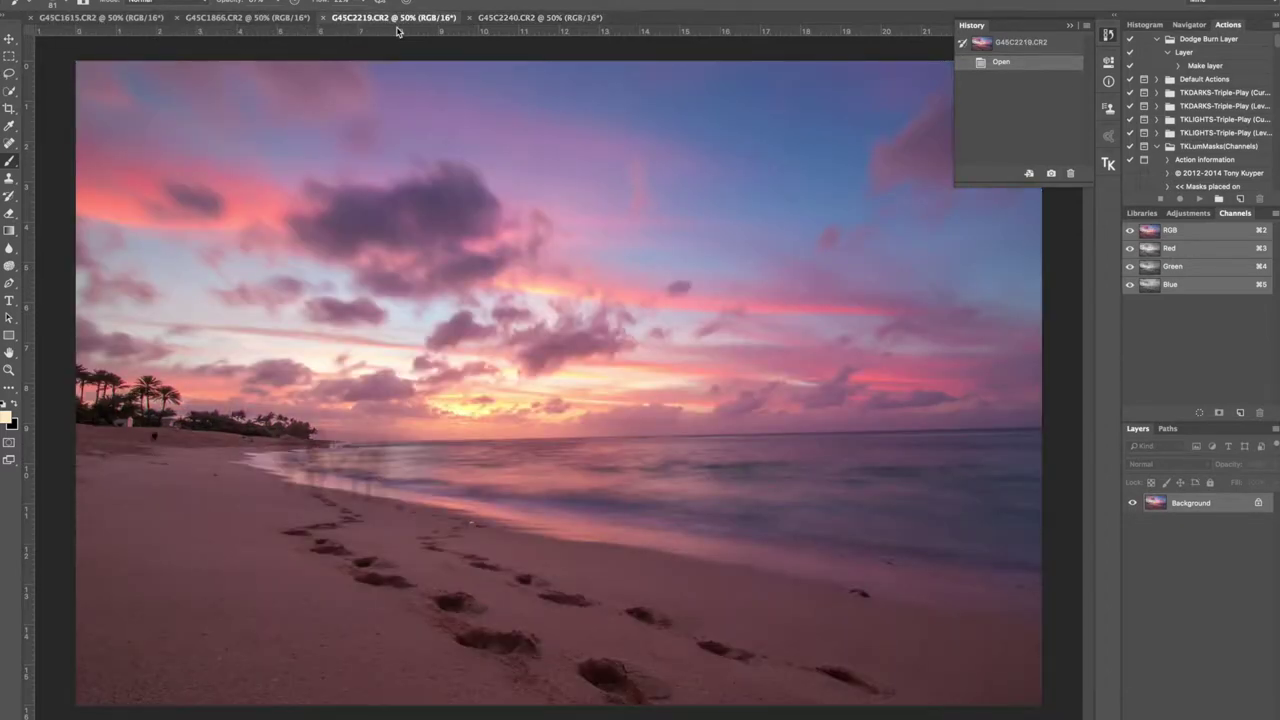
click(503, 19)
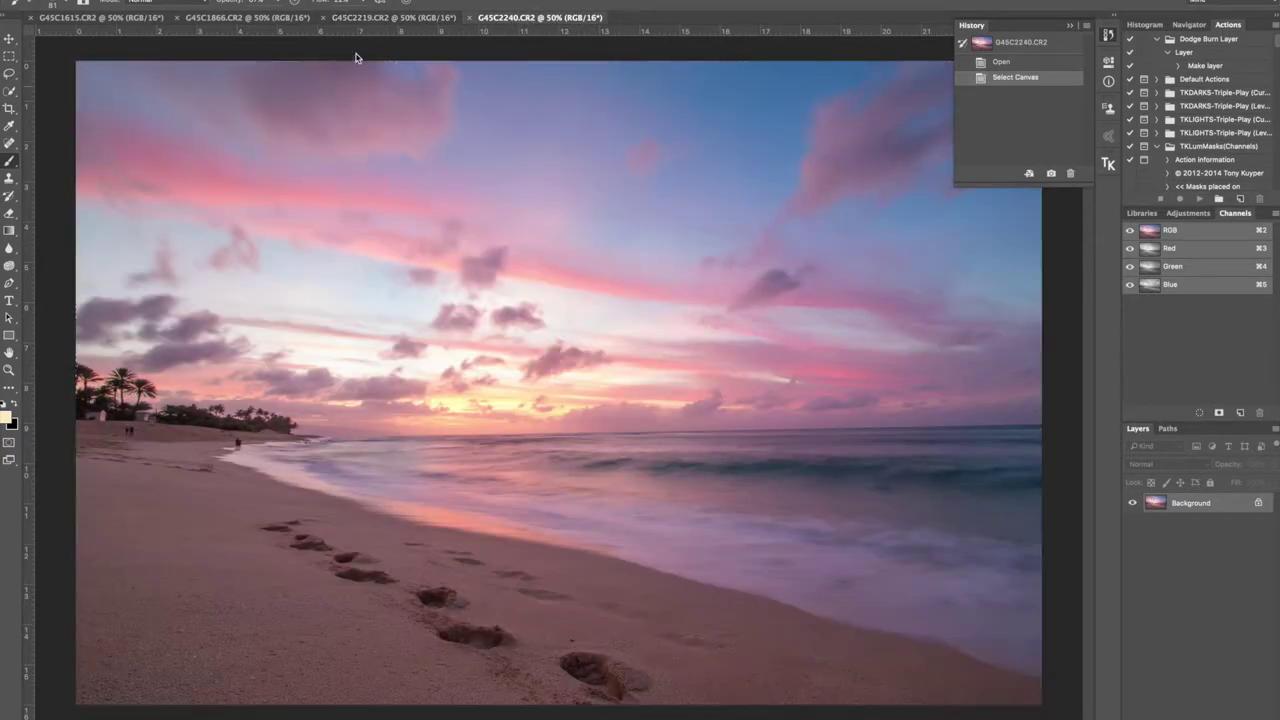
key(super+v)
Paste G45C1866 and G45C1615 into G45C2240 as Layers 2 and 3, then select Background
click(241, 19)
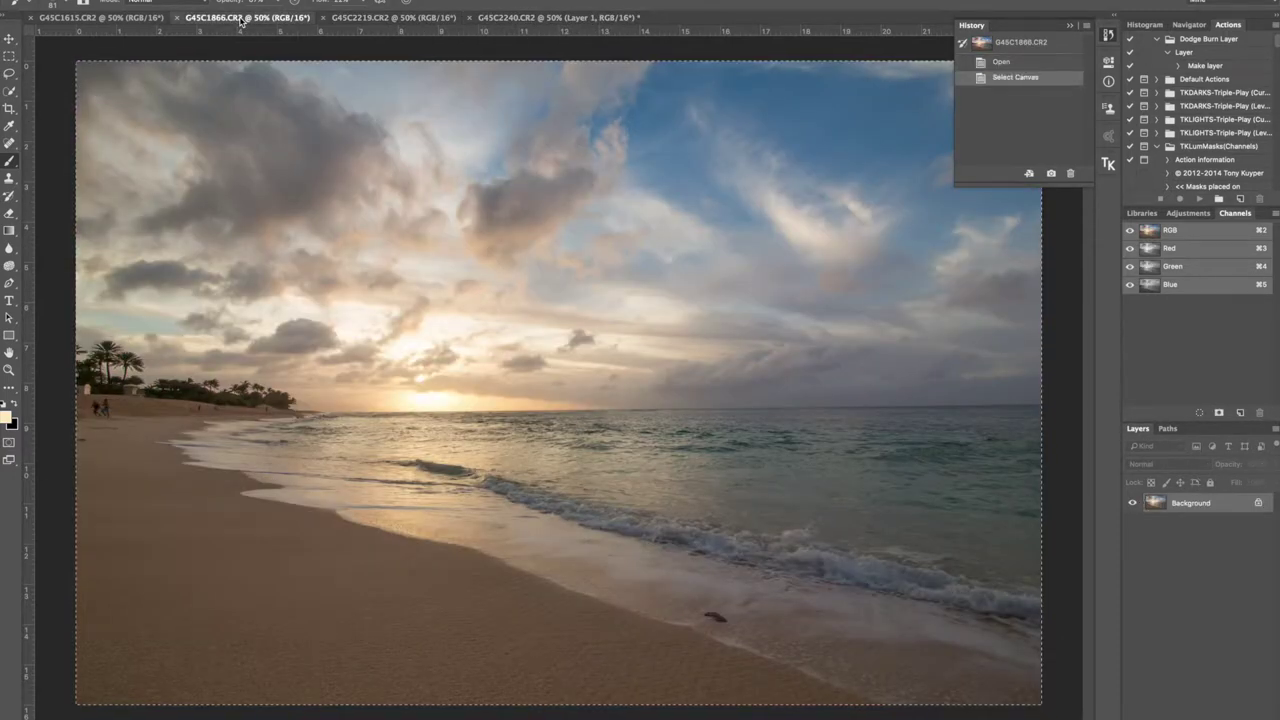
click(528, 18)
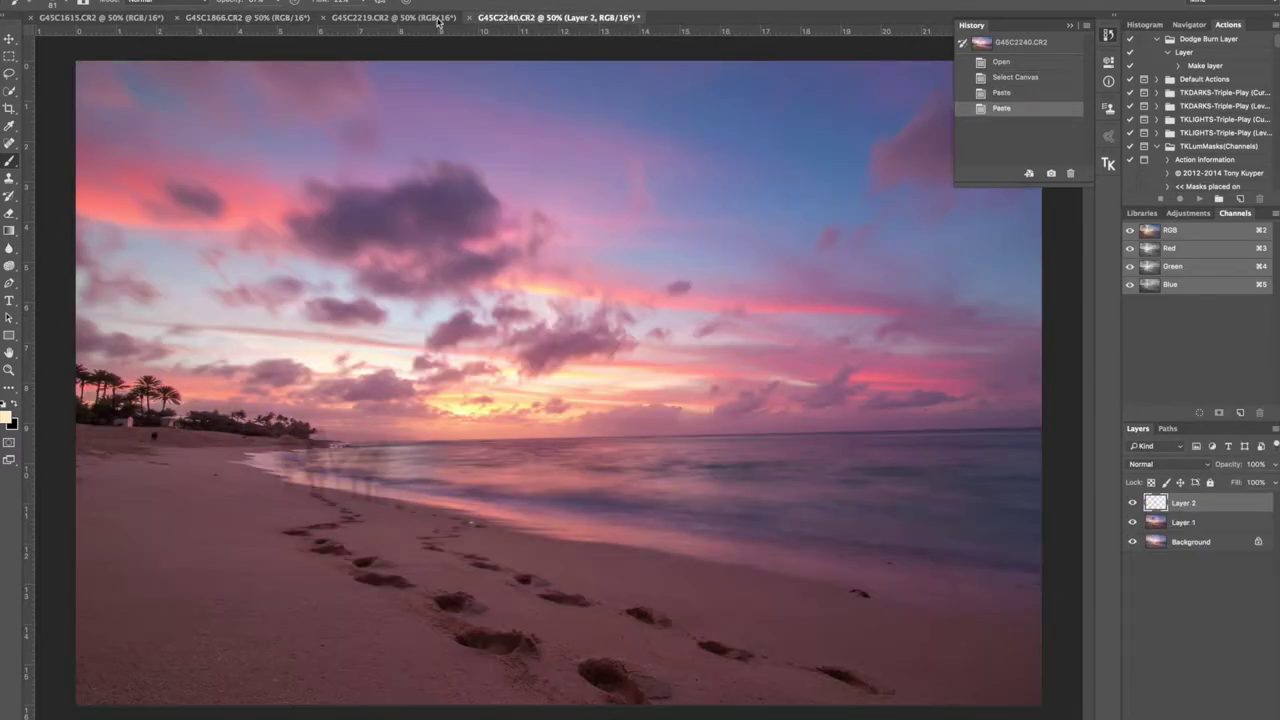
key(super+v)
click(115, 18)
key(super+a)
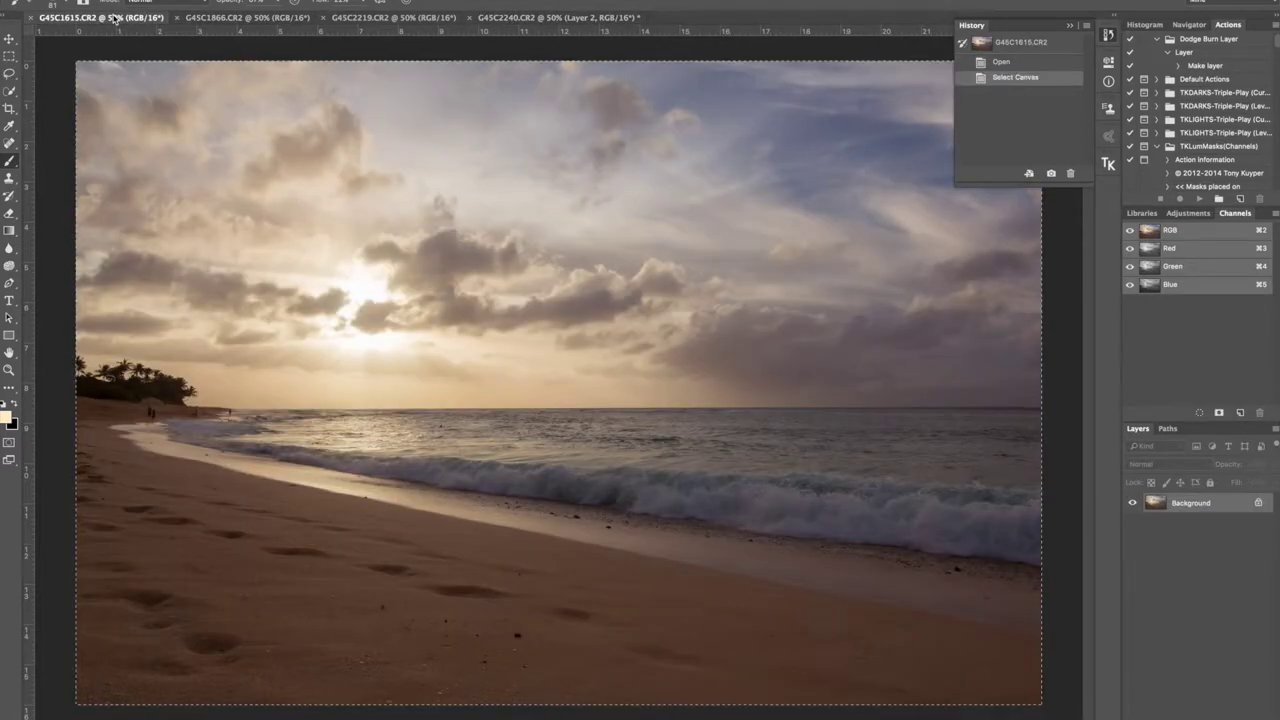
key(super+c)
click(577, 18)
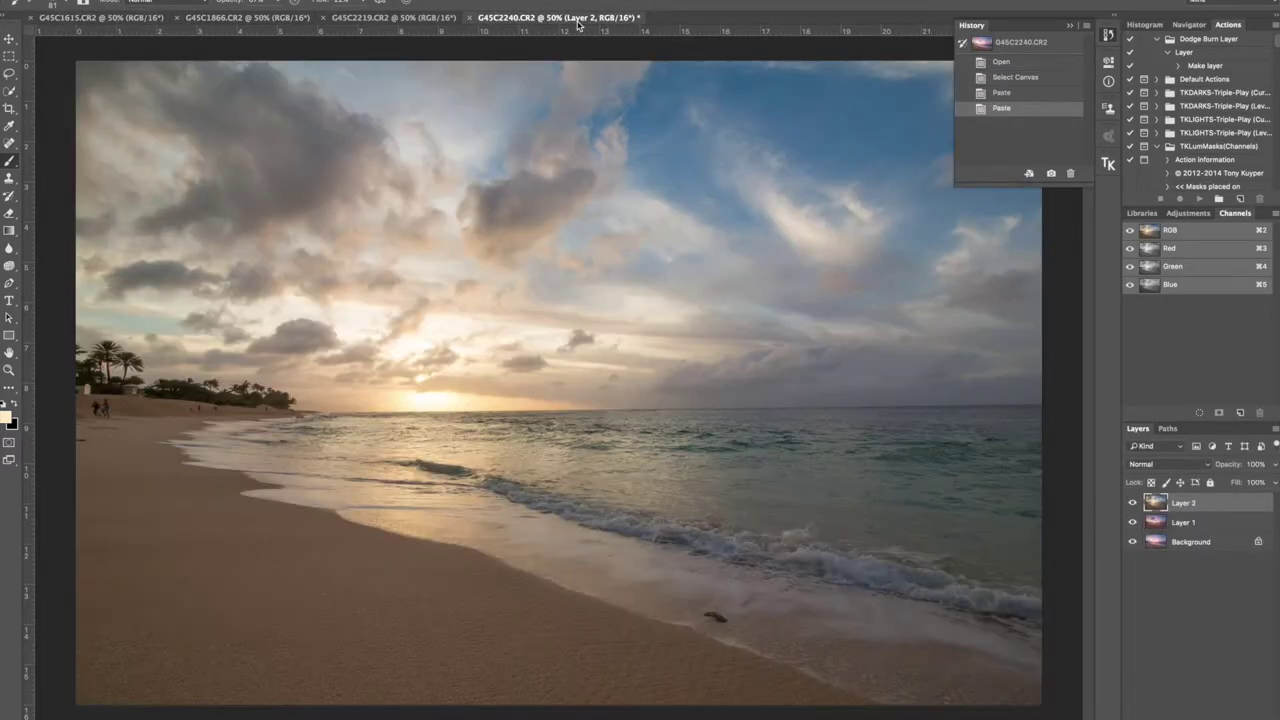
key(super+v)
click(1190, 565)
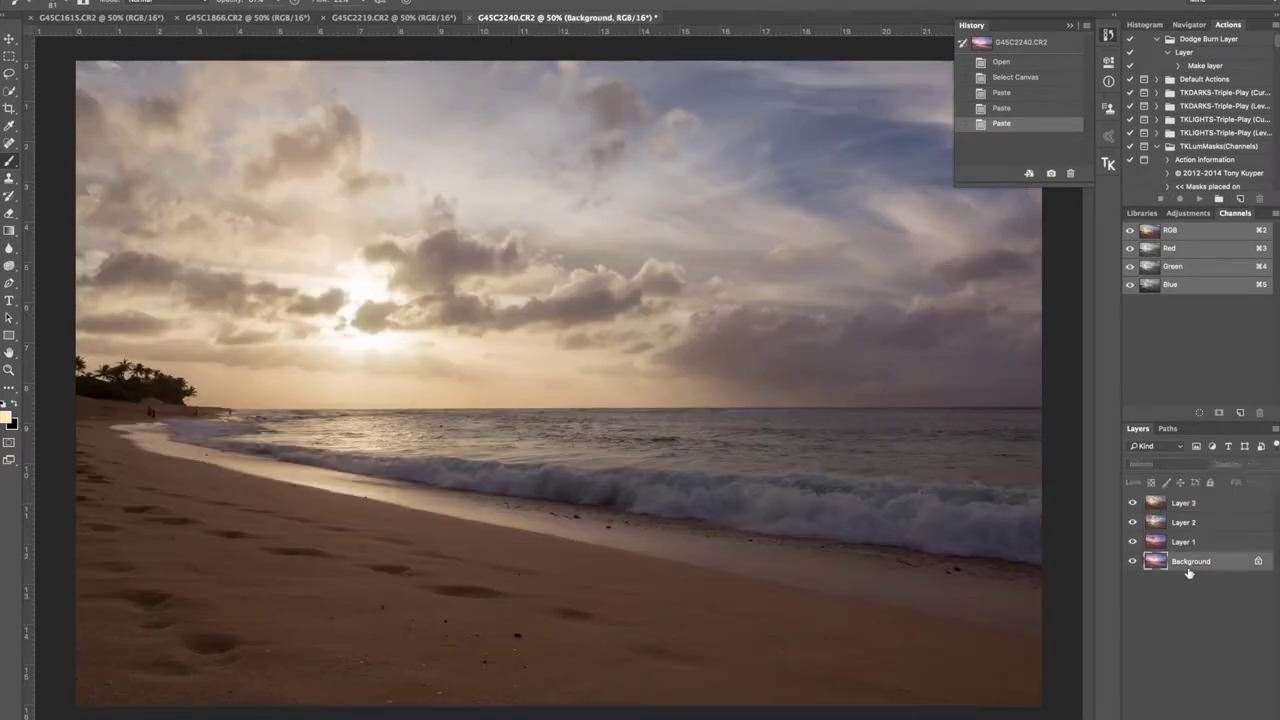
Unlock the Background, clip thumbnails to document bounds, and group all four layers into Group 1
double_click(1258, 562)
key(Return)
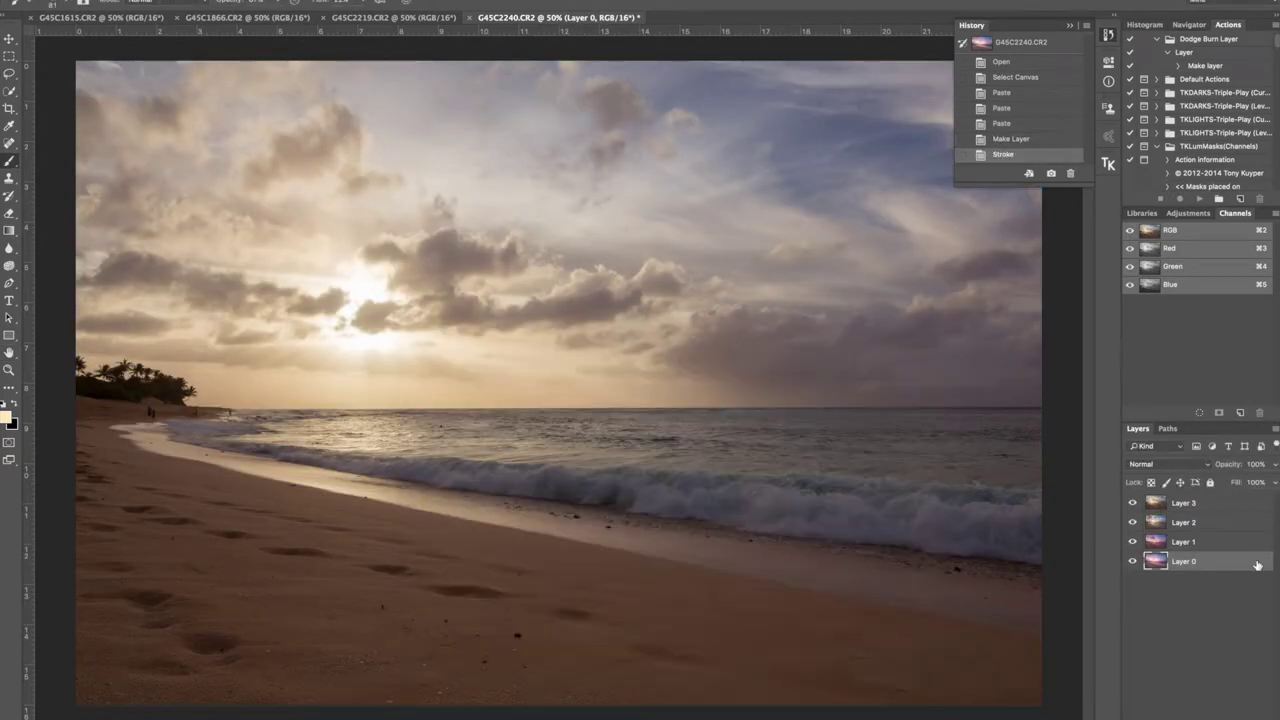
right_click(1217, 508)
right_click(1240, 580)
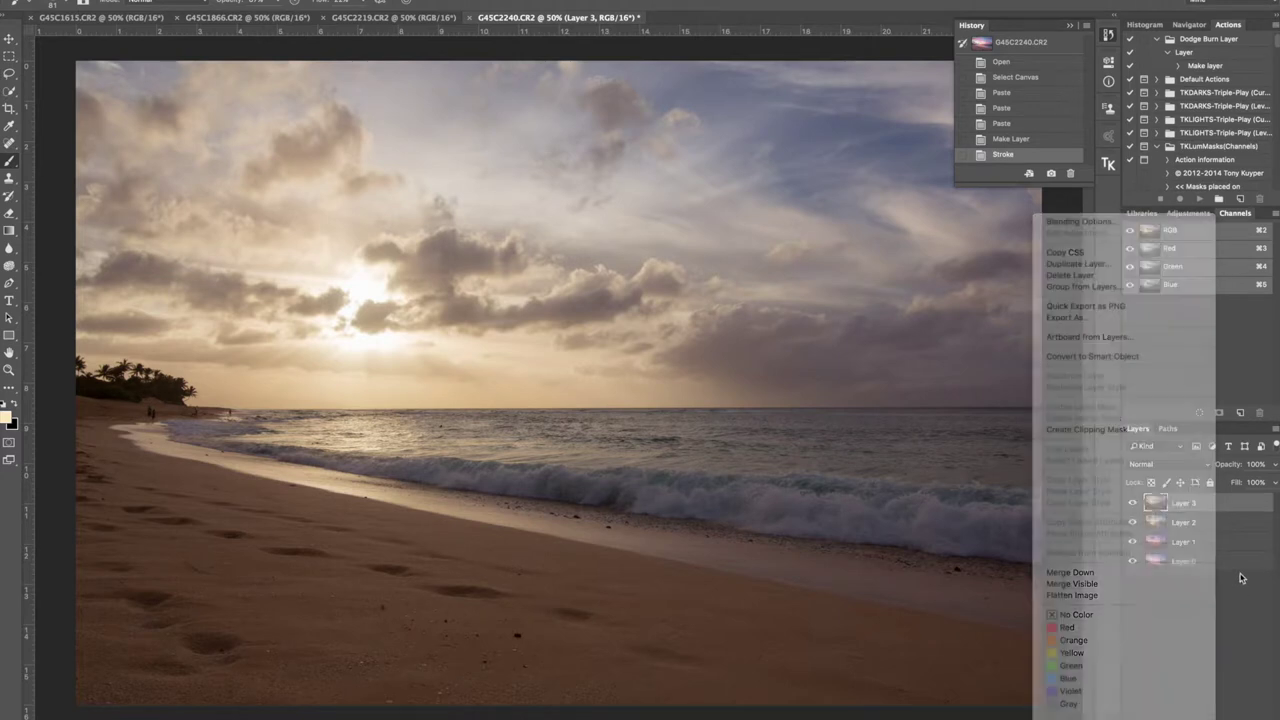
click(1236, 648)
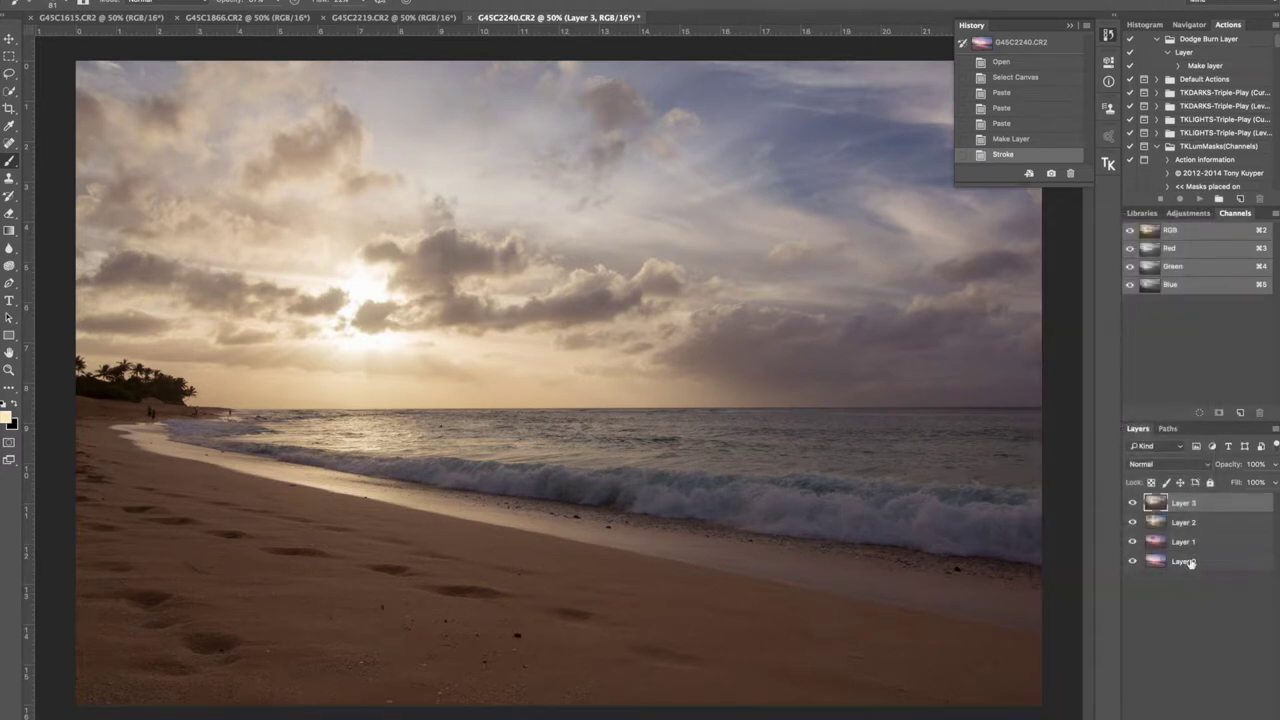
shift+click(1189, 562)
key(super+g)
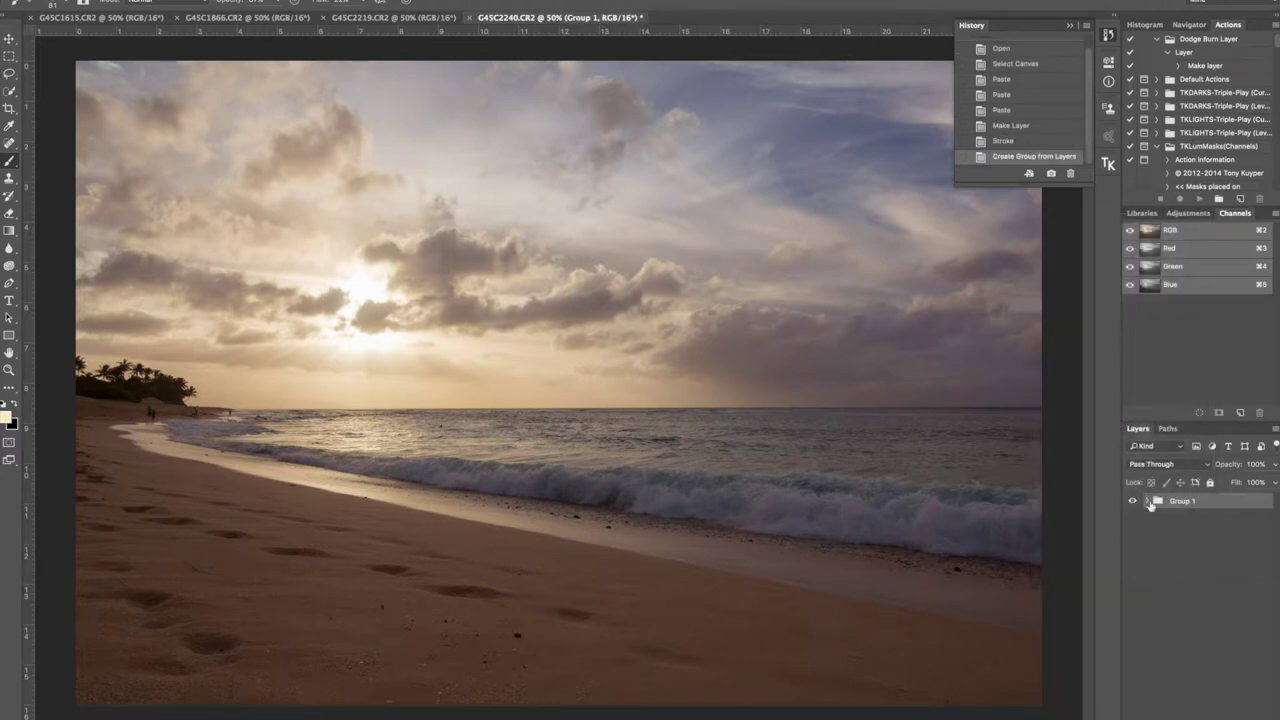
Duplicate Group 1 as Group 1 copy, expand it, and make all four layers visible
right_click(1183, 506)
key(Escape)
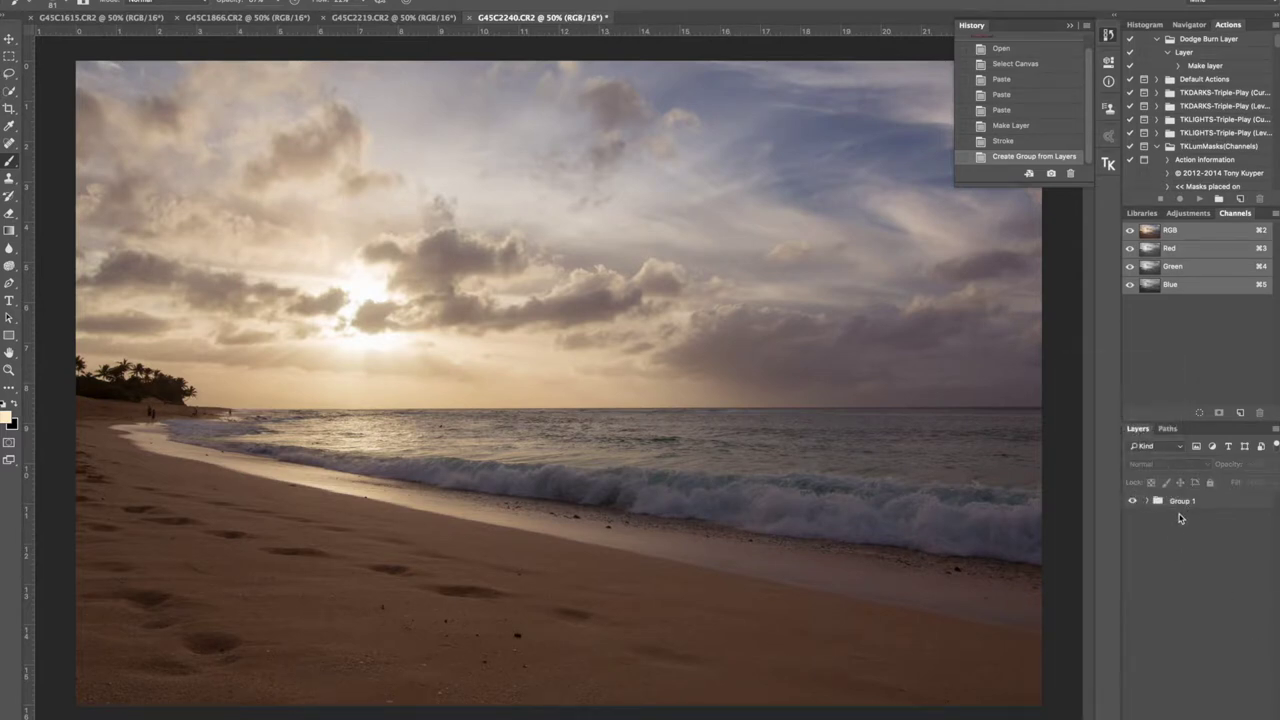
drag(1175, 505, 1235, 713)
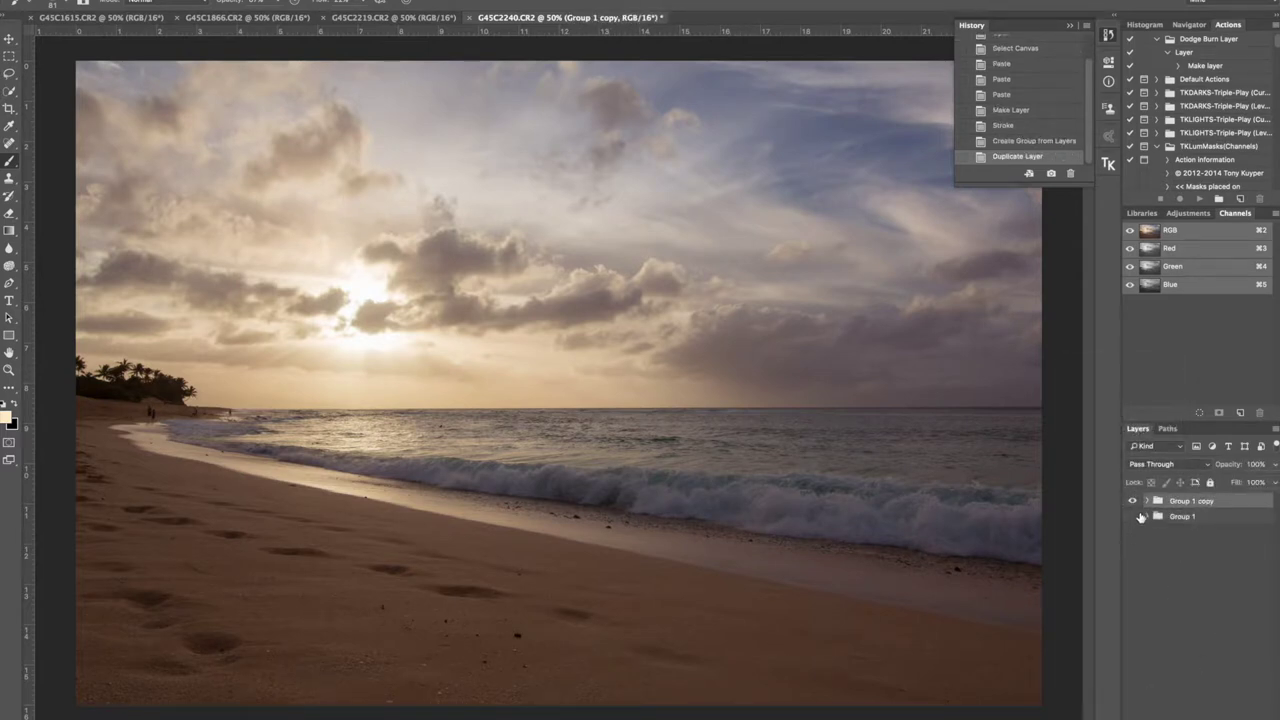
click(1146, 501)
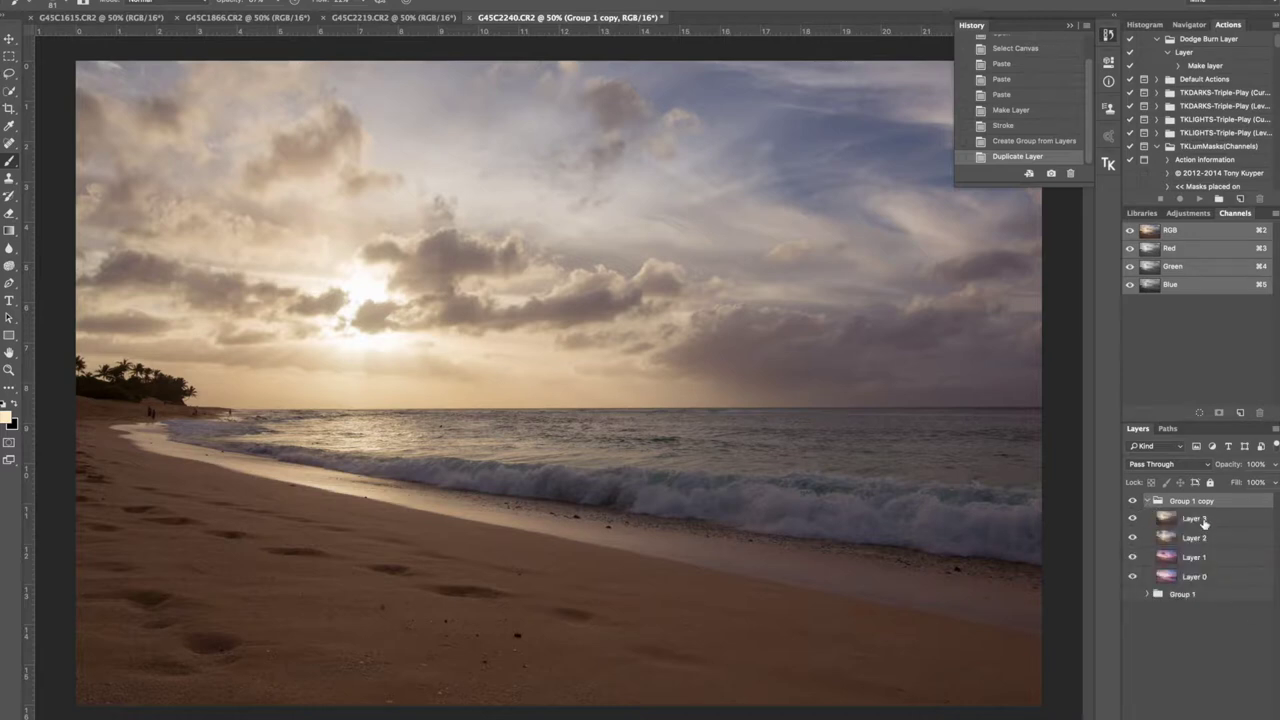
click(1186, 578)
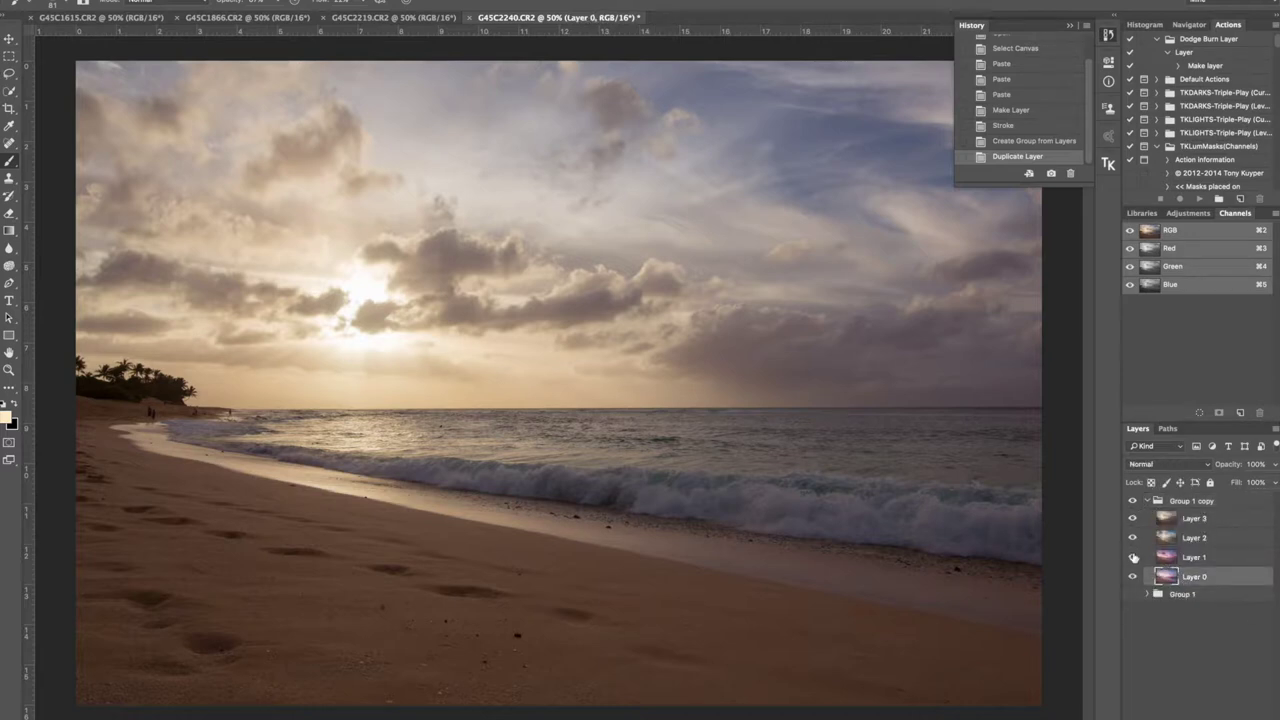
mouse_move(1133, 540)
mouse_down()
mouse_move(1135, 524)
mouse_move(1135, 565)
mouse_up()
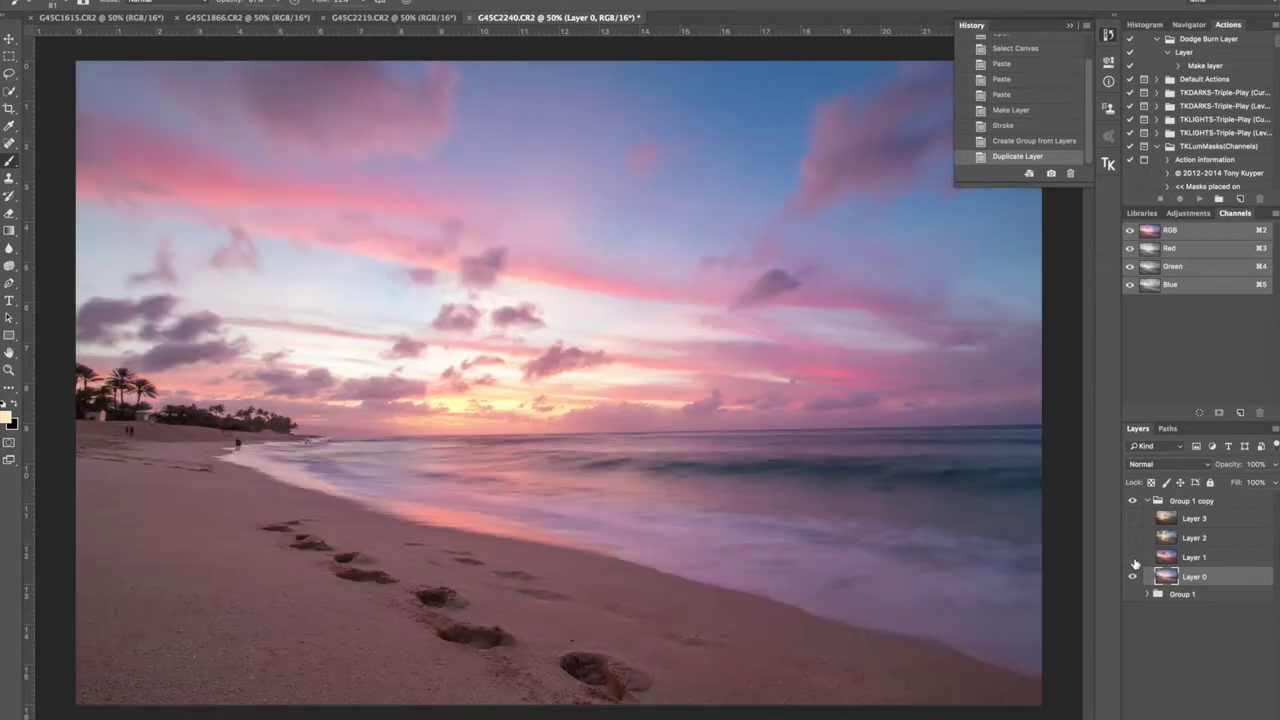
click(1133, 559)
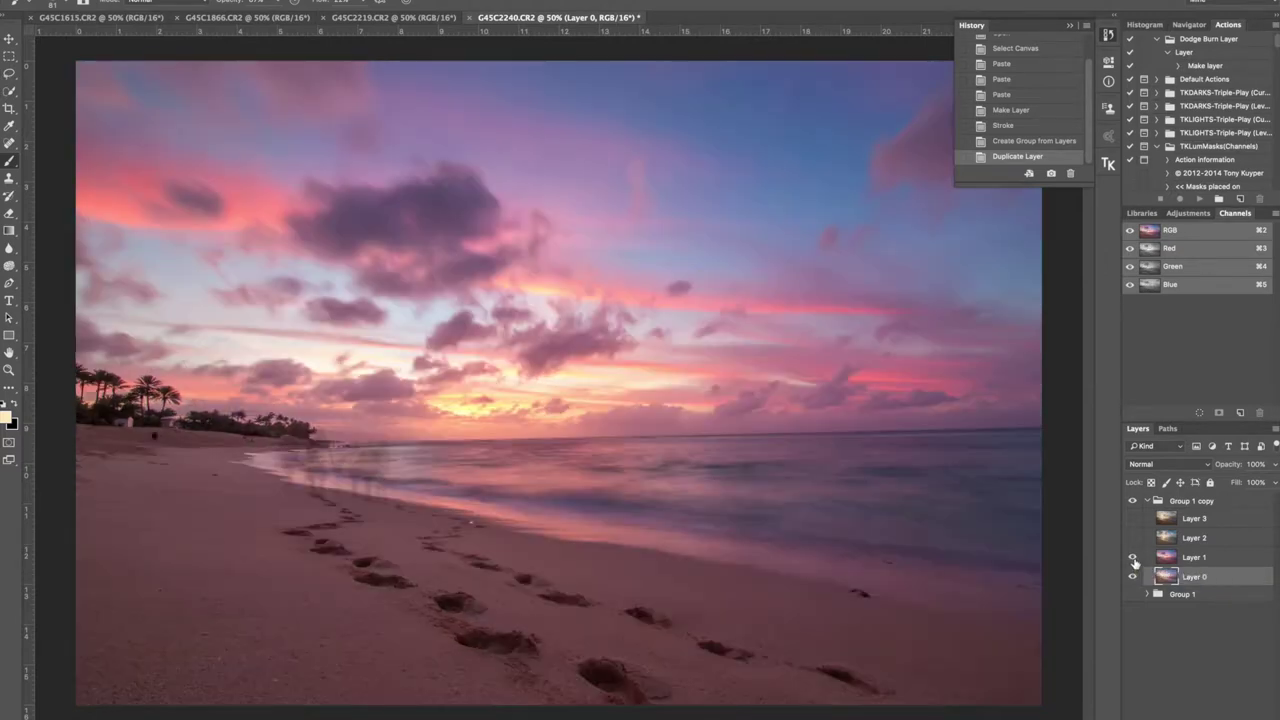
click(1133, 538)
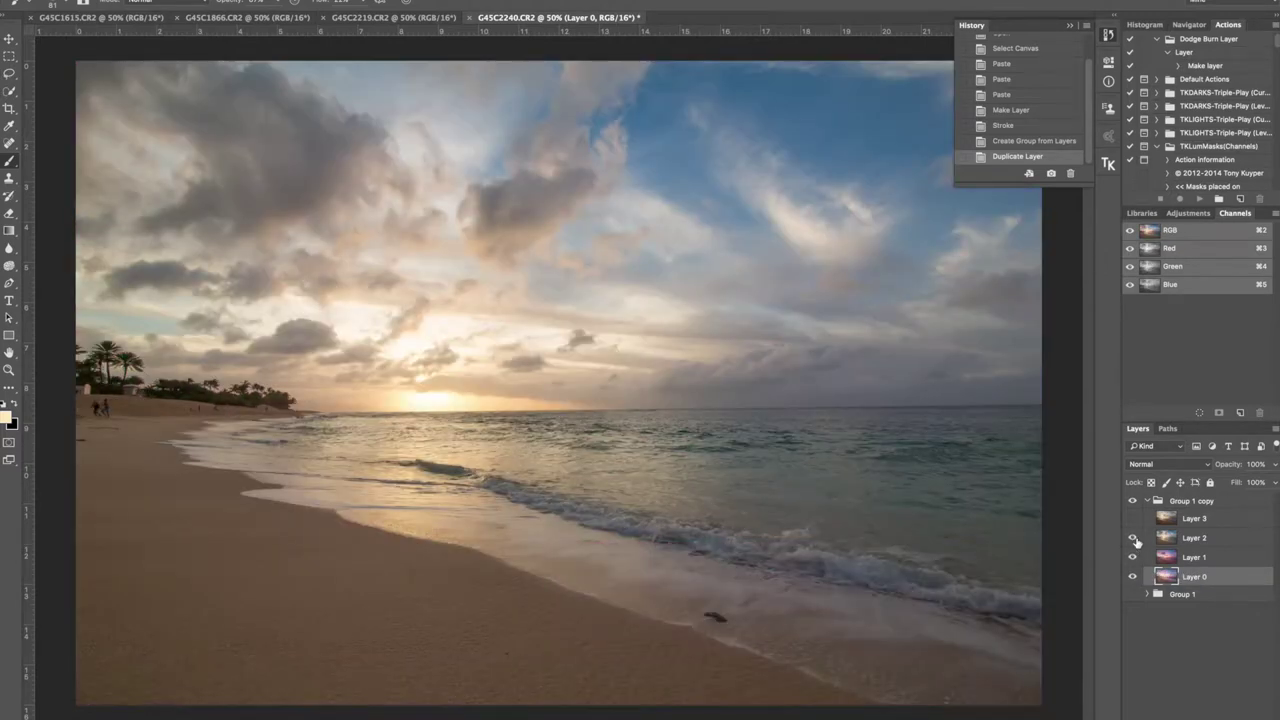
click(1133, 519)
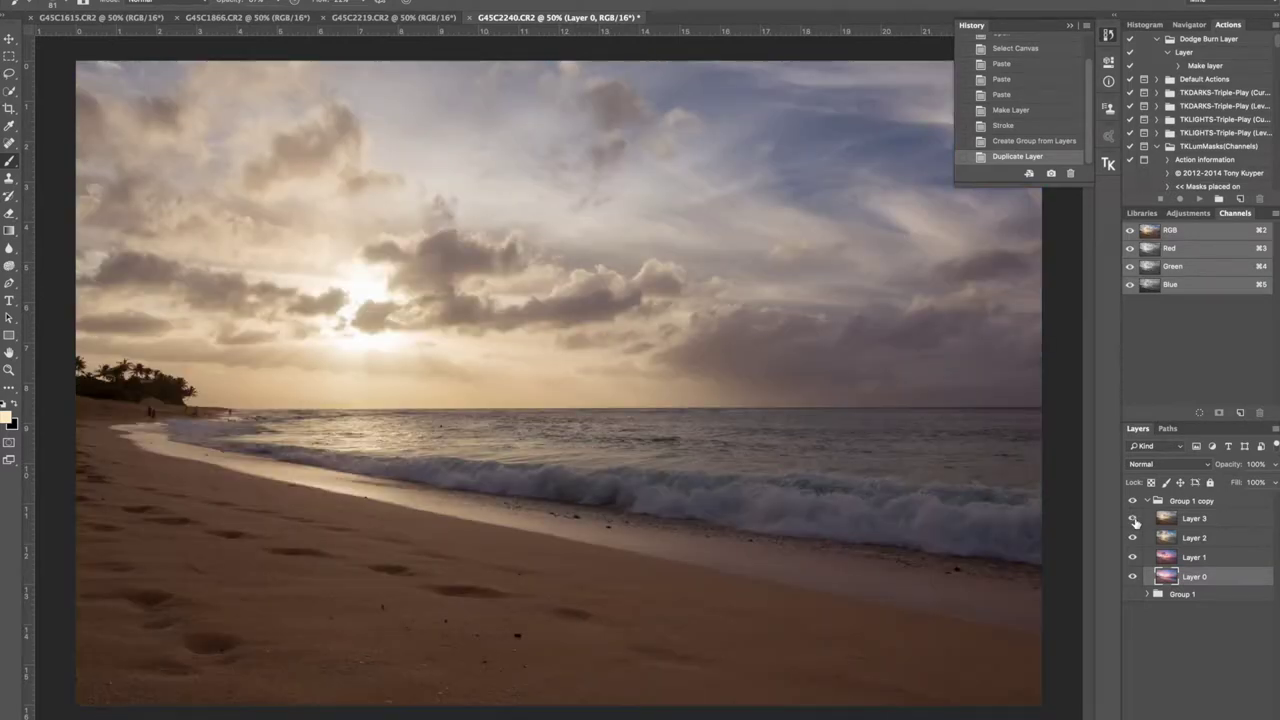
Rename Layer 3 to Sky and Layer 2 to Clouds, hiding each after naming
double_click(1195, 519)
text(Sky)
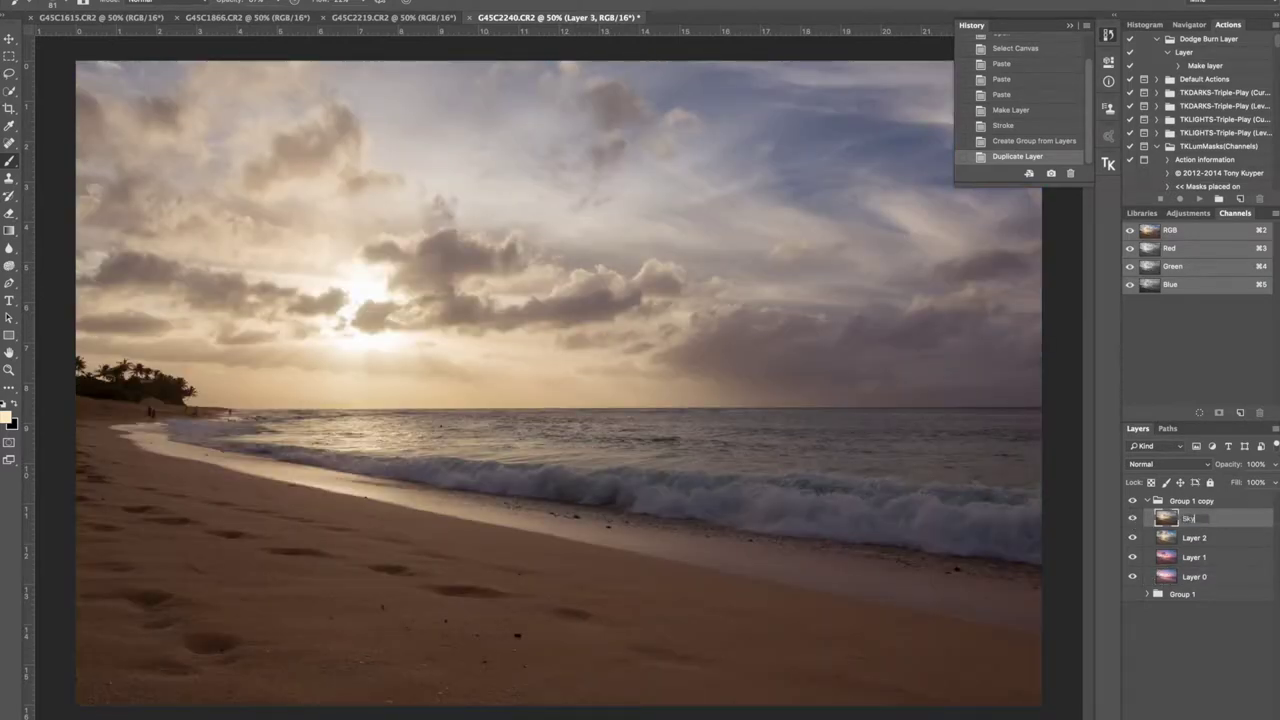
key(Return)
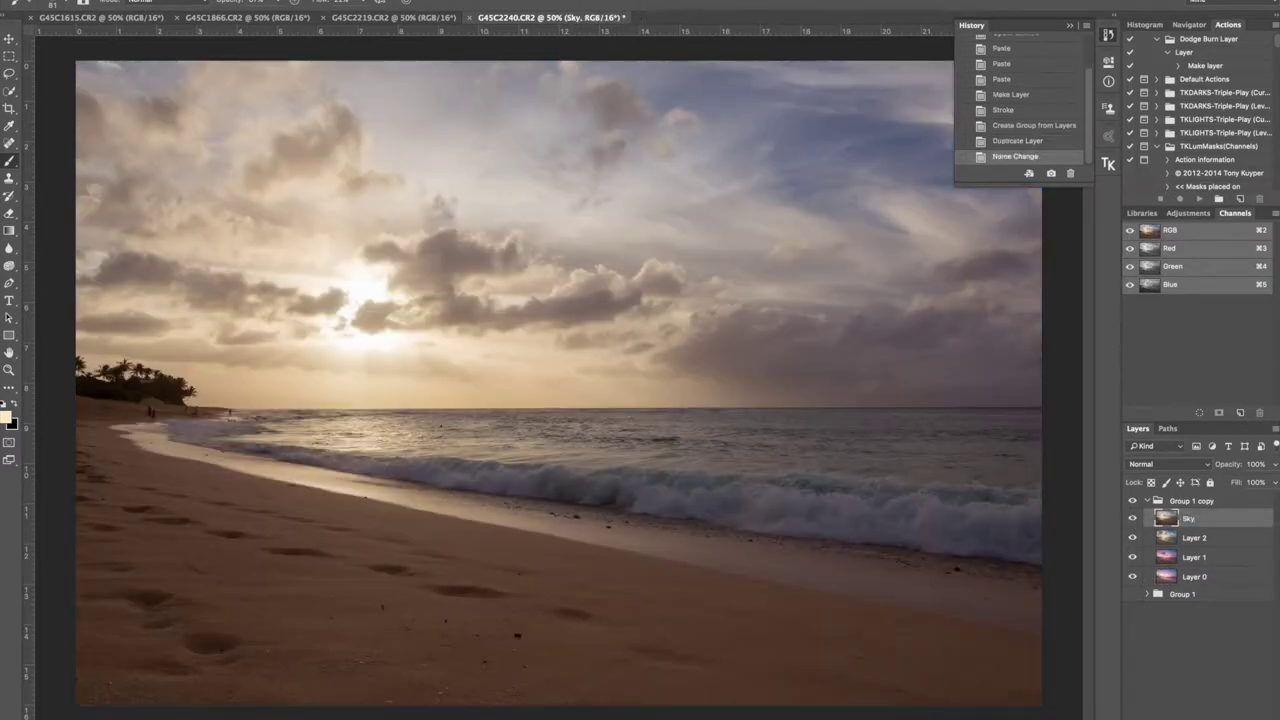
click(1136, 520)
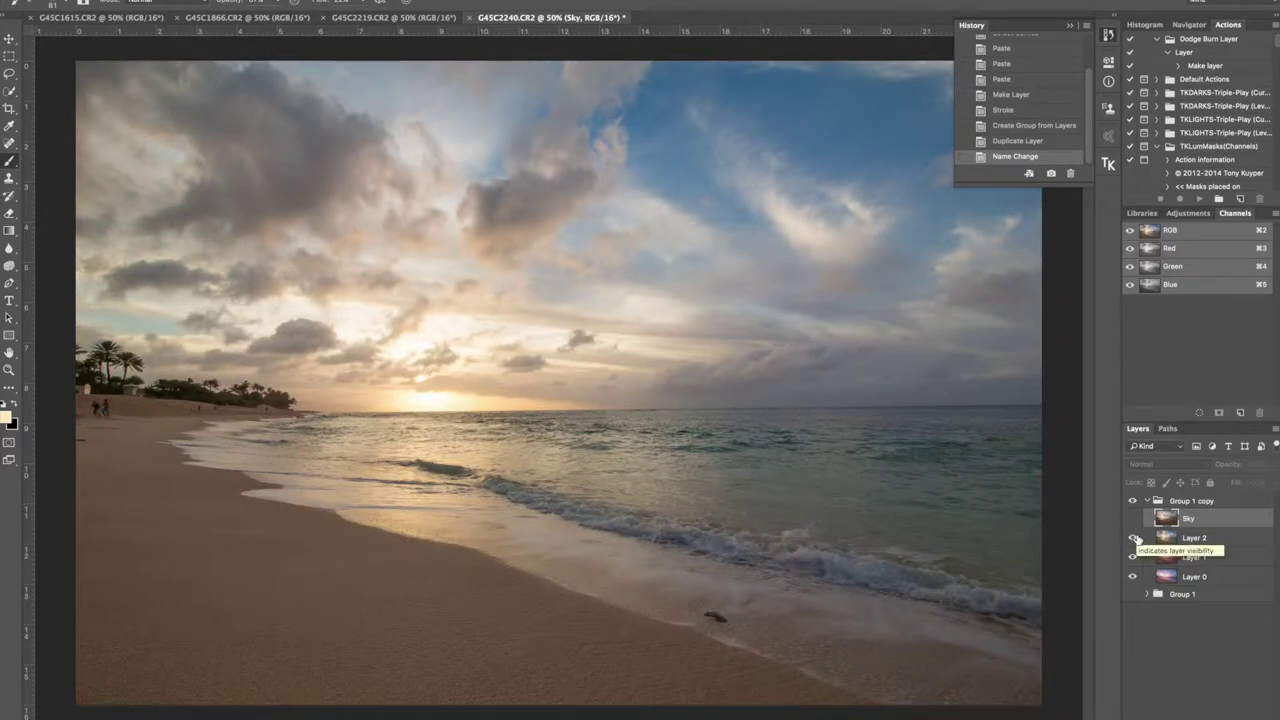
double_click(1194, 538)
text(Clou)
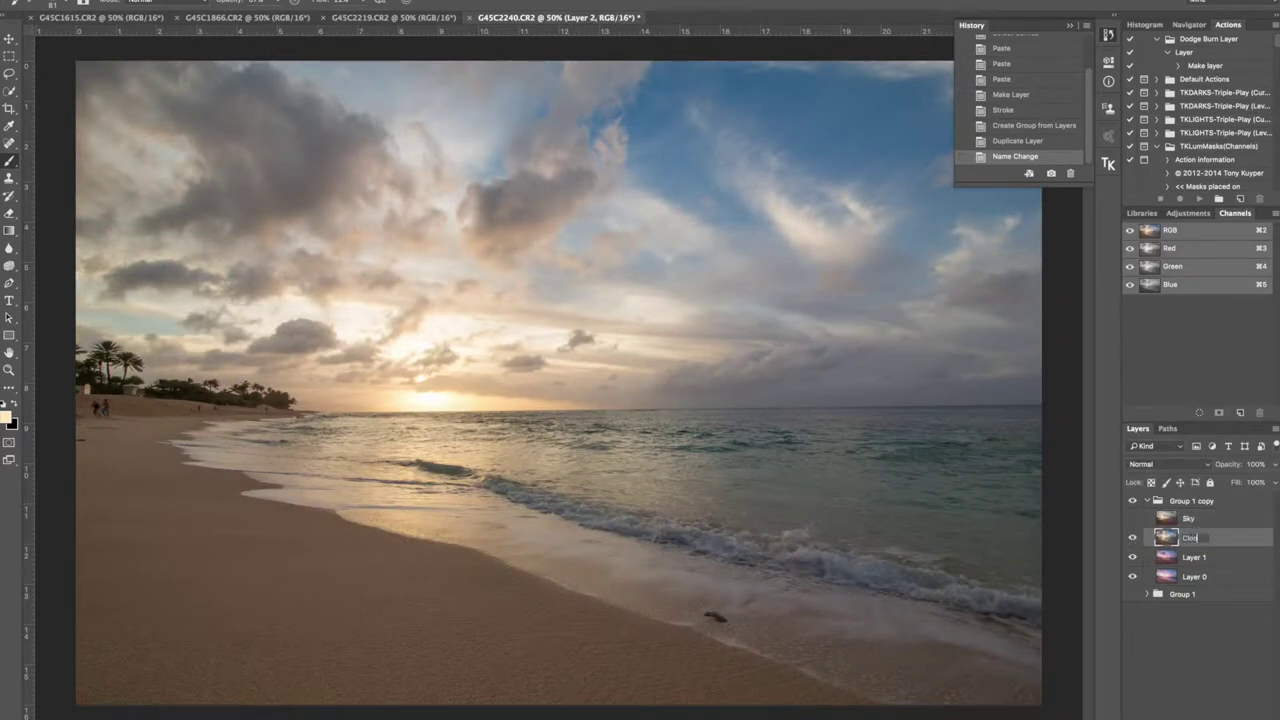
key(Return)
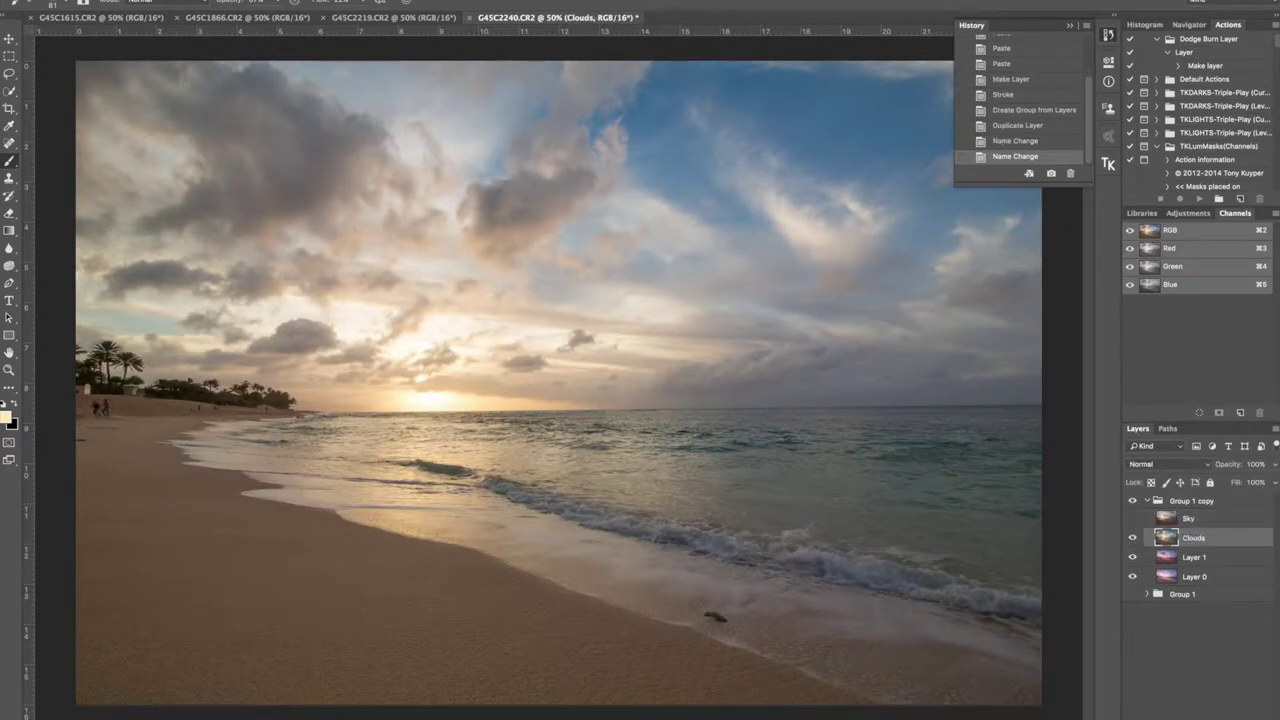
click(1132, 538)
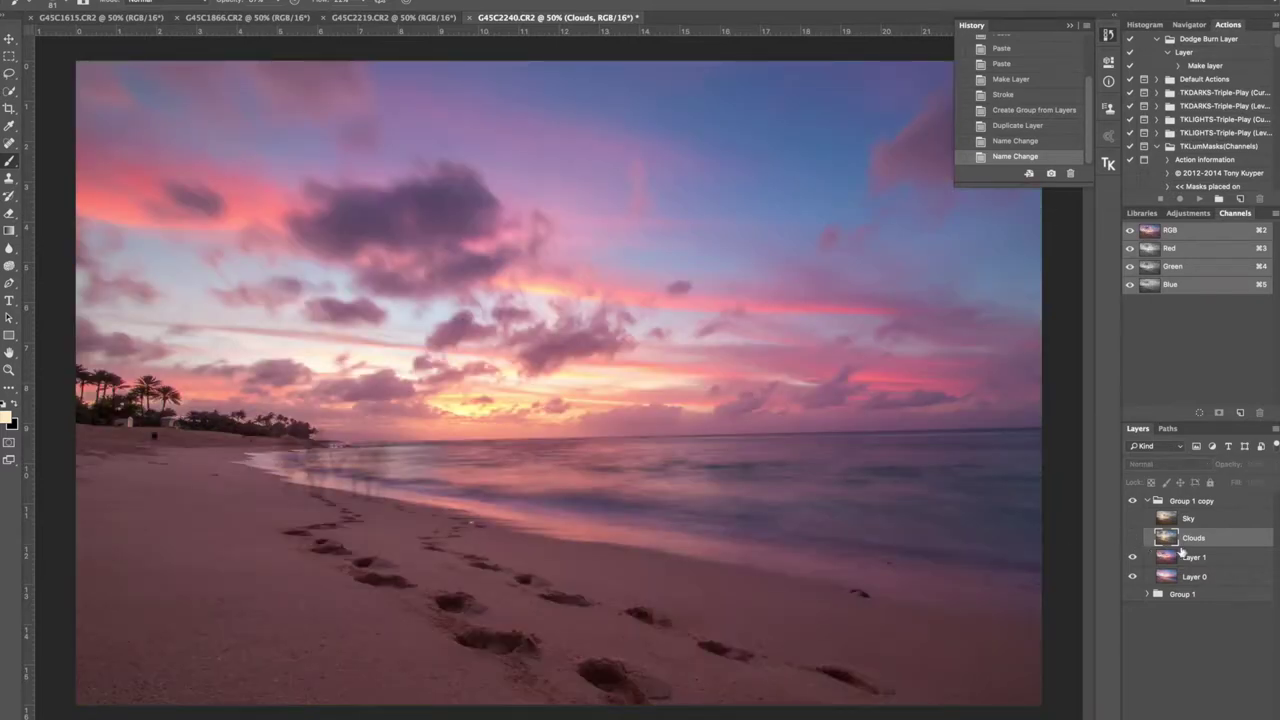
Rename Layer 1 to Footprints and Layer 0 to Waves
double_click(1195, 558)
text(Footprints)
key(Return)
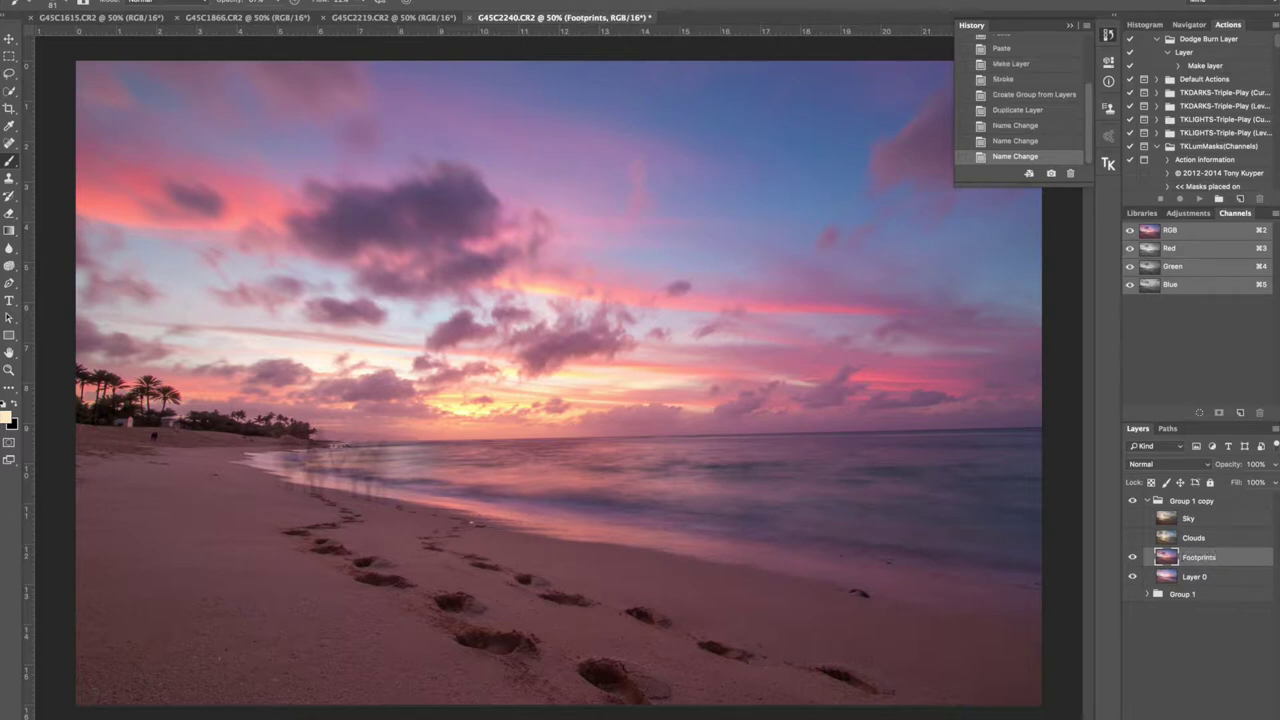
click(1134, 561)
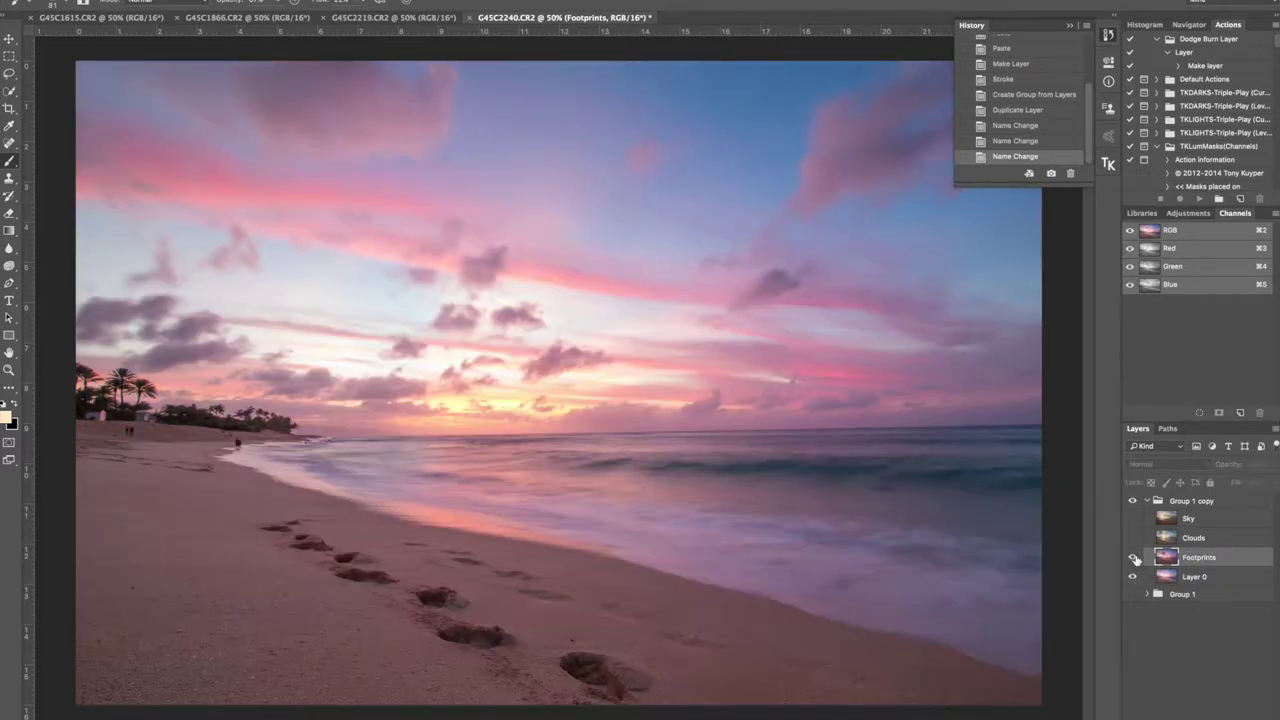
click(1134, 560)
click(1135, 561)
double_click(1194, 577)
text(Waves)
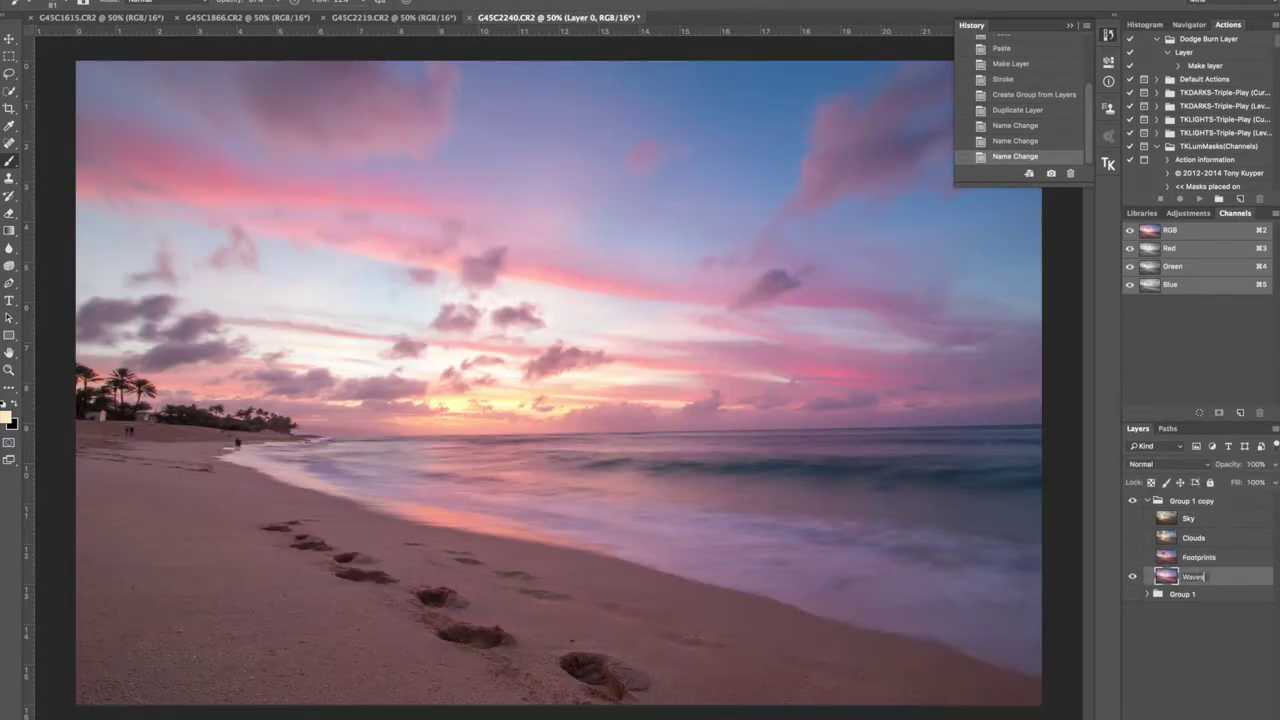
key(Return)
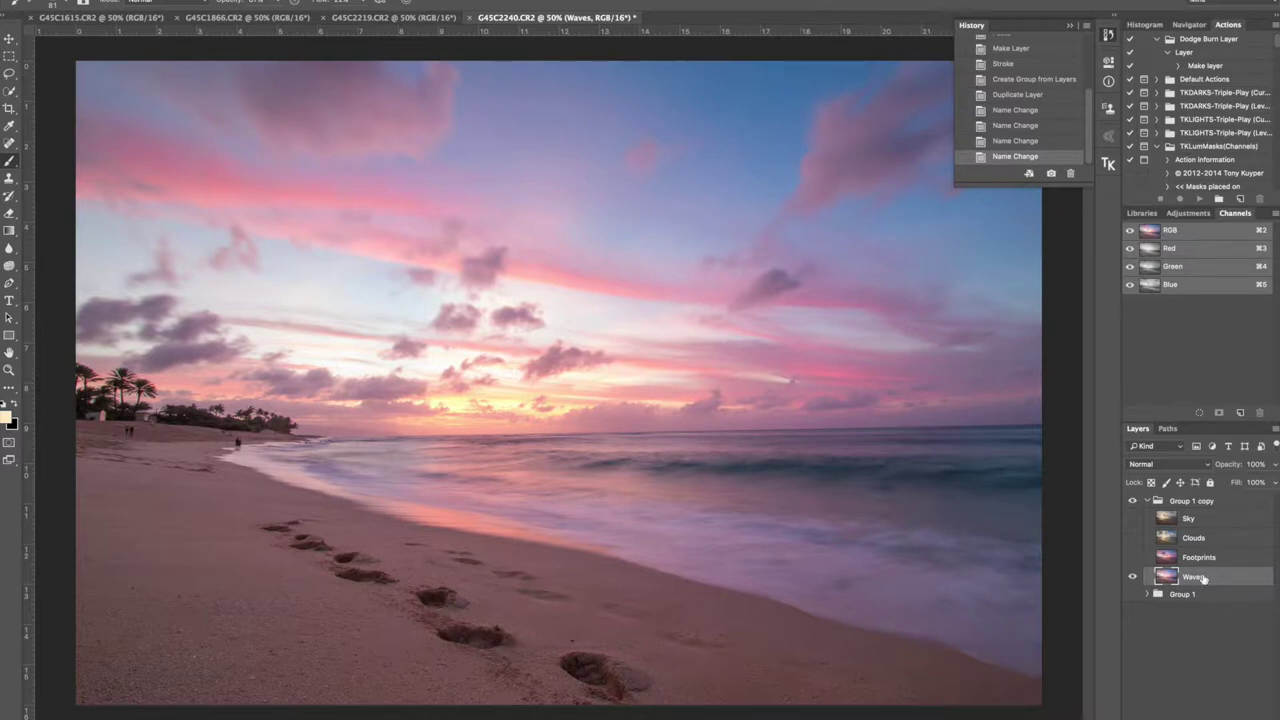
Show only the Sky and Clouds layers, with Sky active
mouse_move(1132, 563)
mouse_down()
mouse_move(1132, 525)
mouse_move(1132, 560)
mouse_up()
drag(1140, 524, 1137, 556)
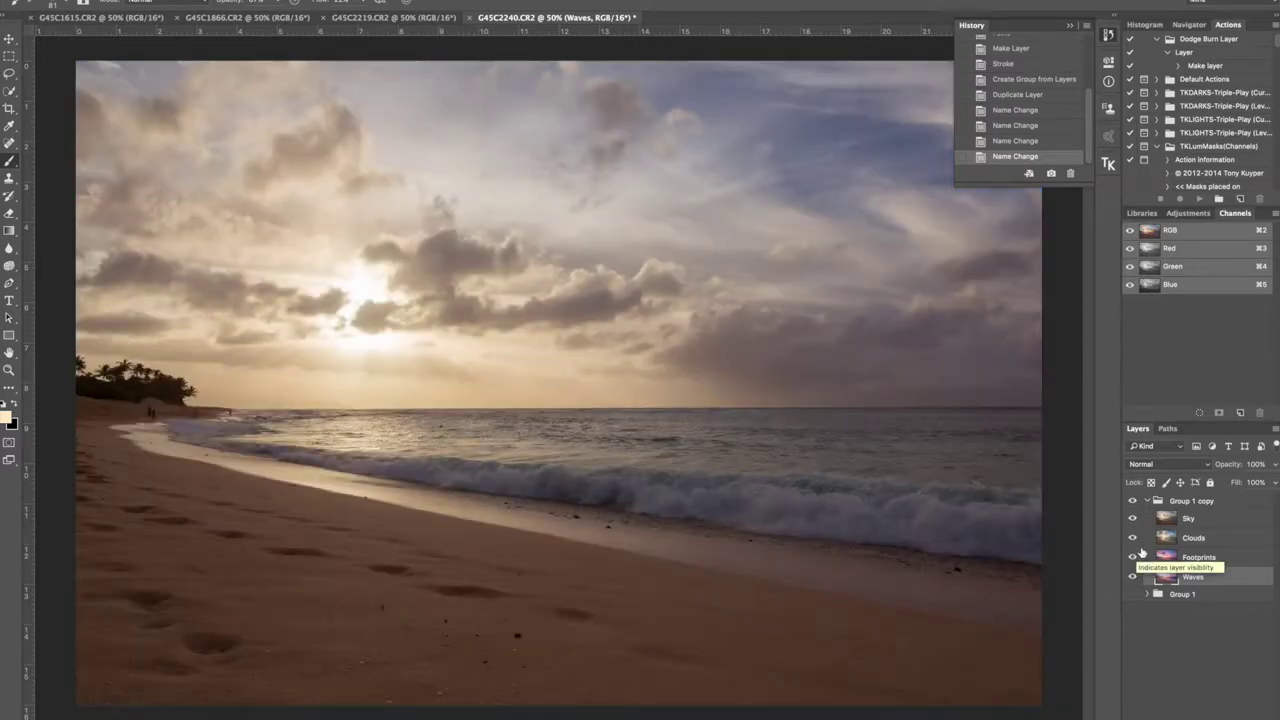
drag(1141, 556, 1136, 574)
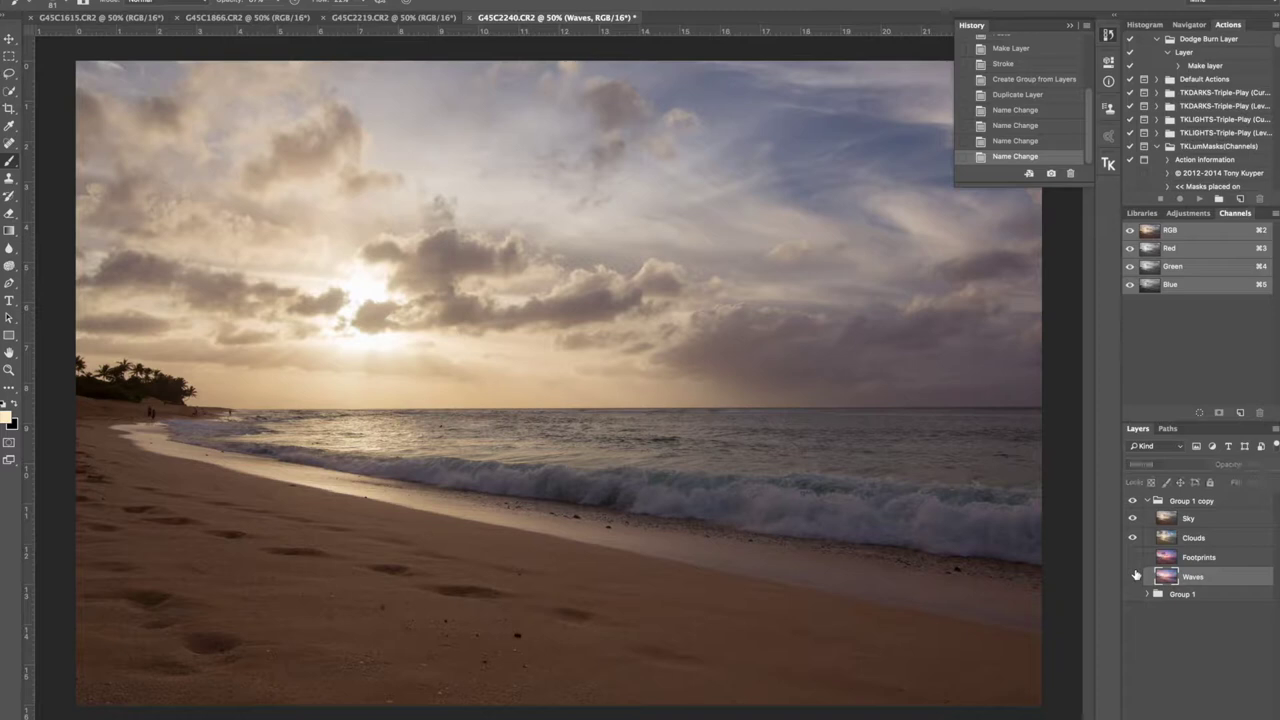
click(1187, 518)
click(1133, 519)
click(1133, 519)
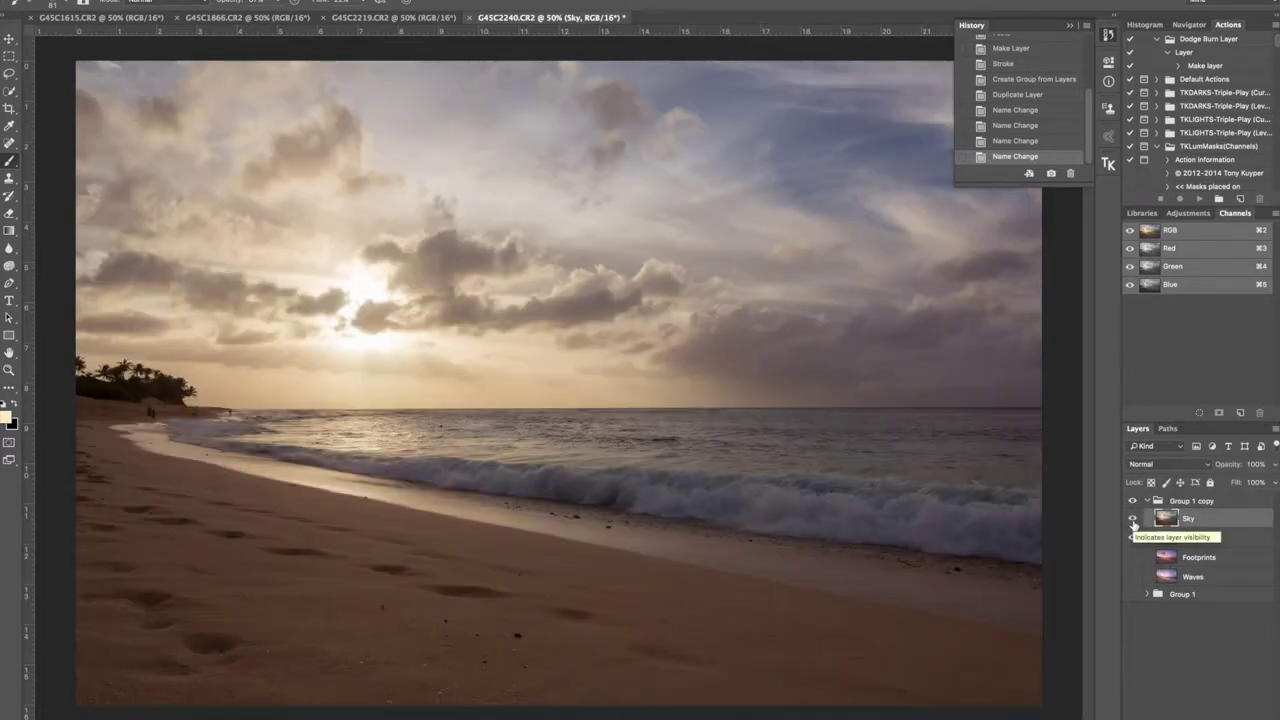
Extend the canvas height from 16 to 24 inches anchored bottom-centre, then zoom out
key(super+alt+c)
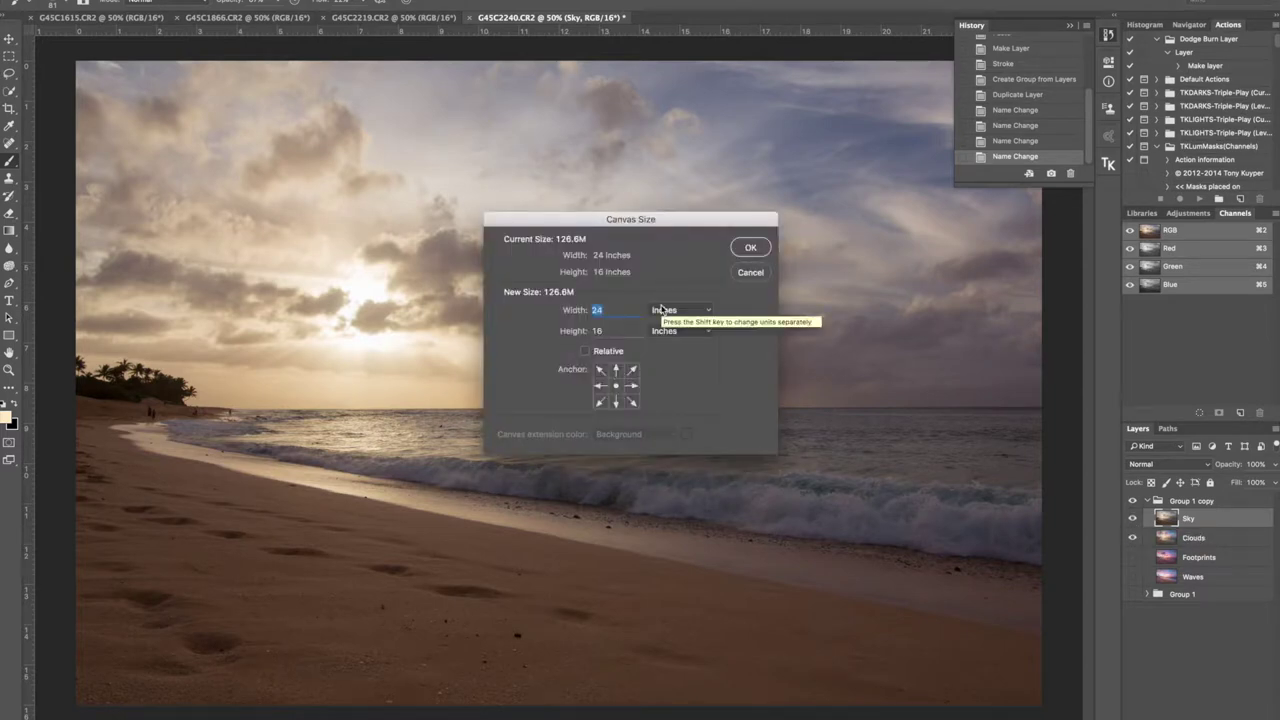
click(615, 401)
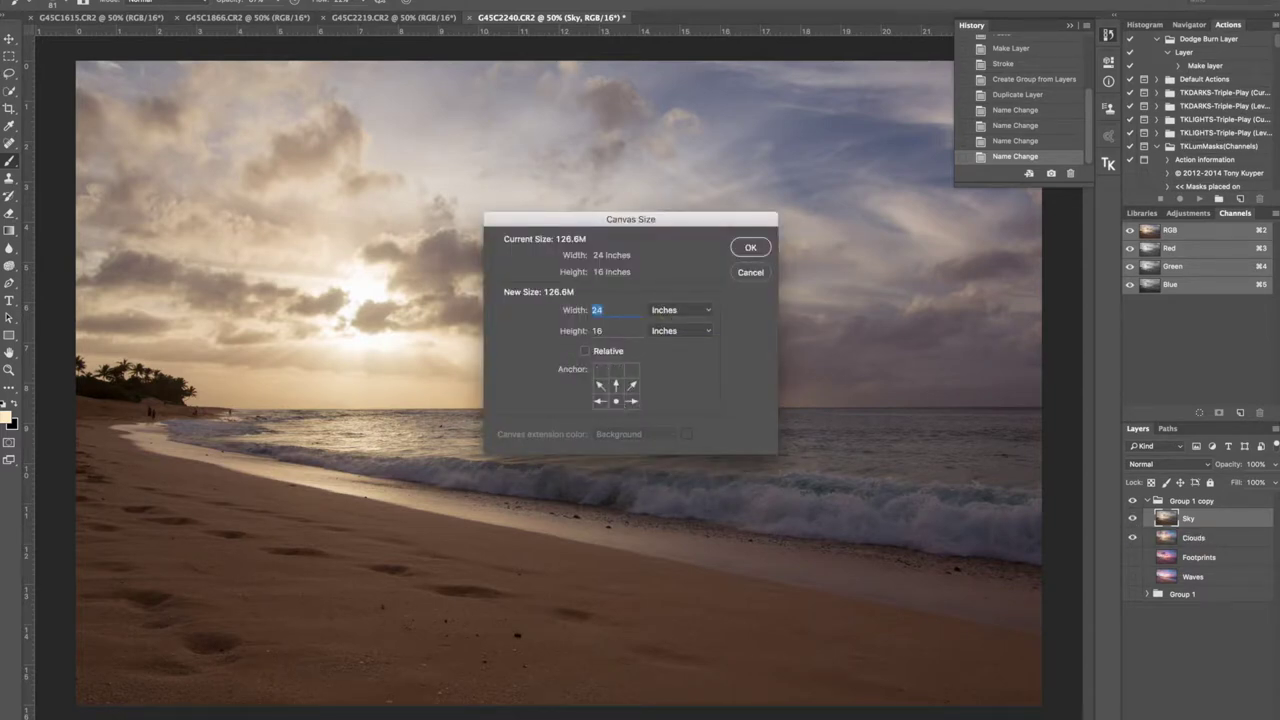
key(Tab)
text(24)
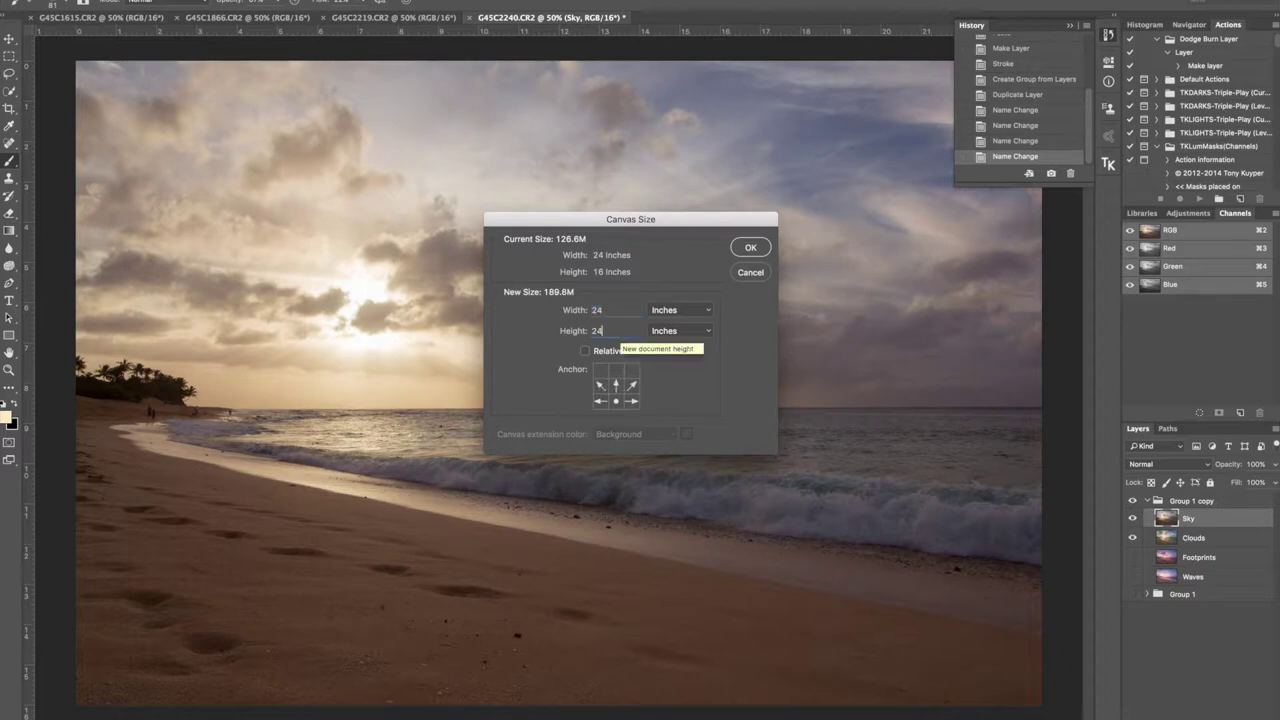
click(751, 248)
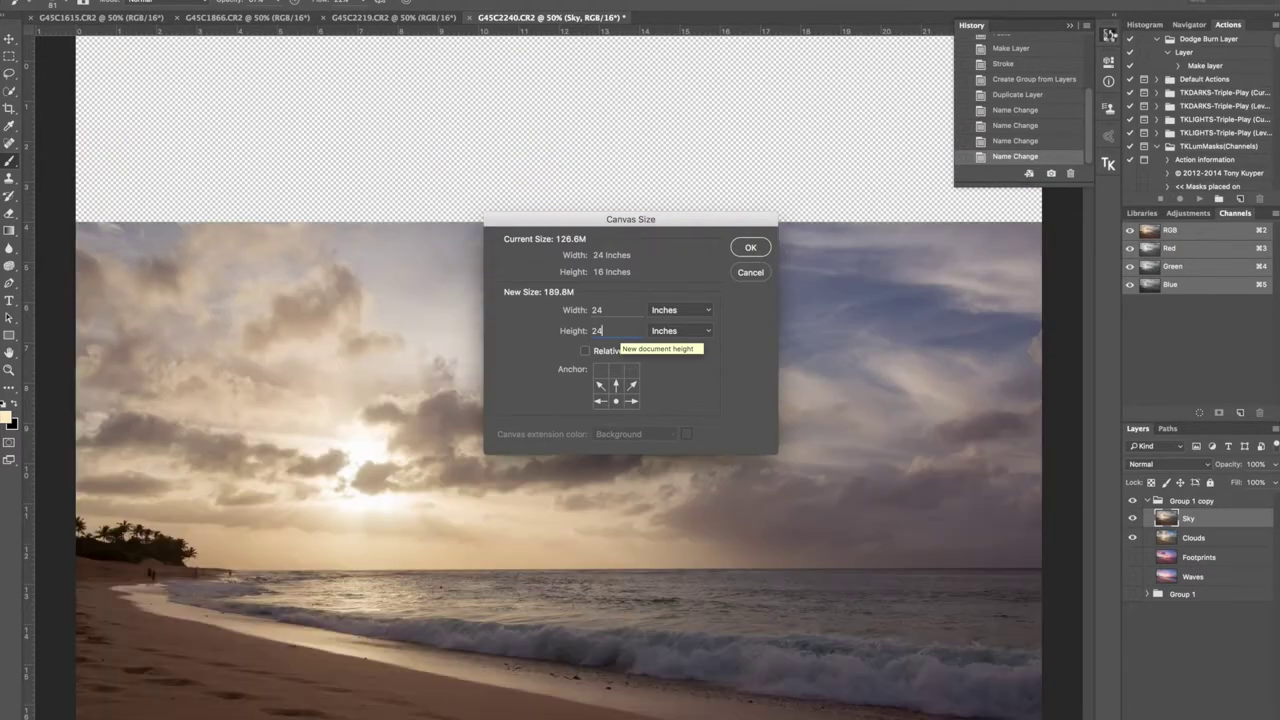
click(1108, 35)
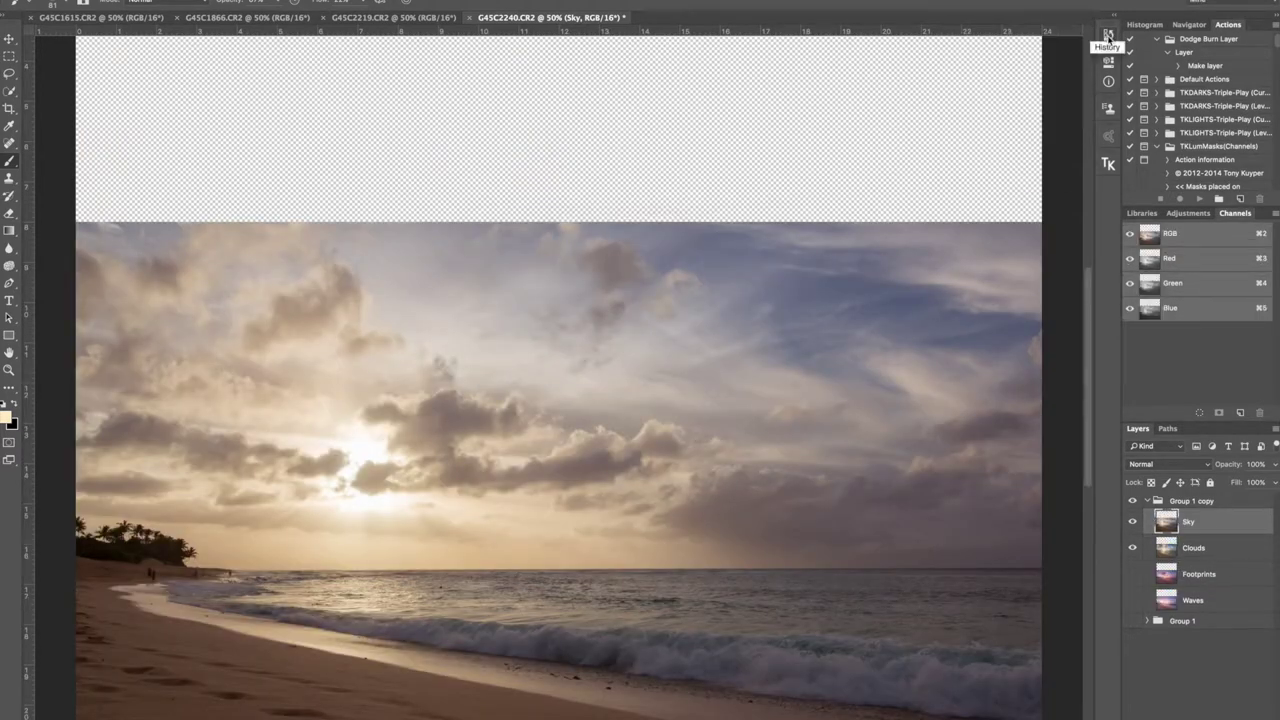
key(super+minus)
key(super+minus)
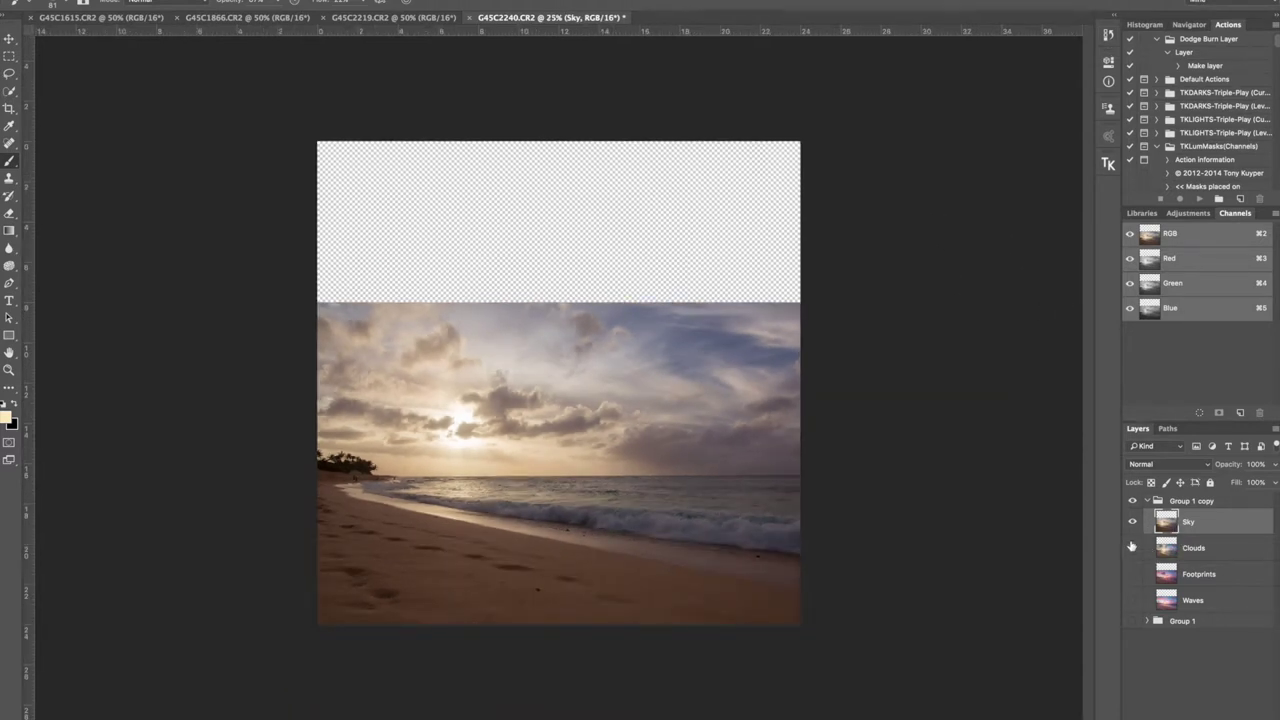
Move the Clouds layer up into the new space and lower Sky's opacity to 81%
click(1132, 523)
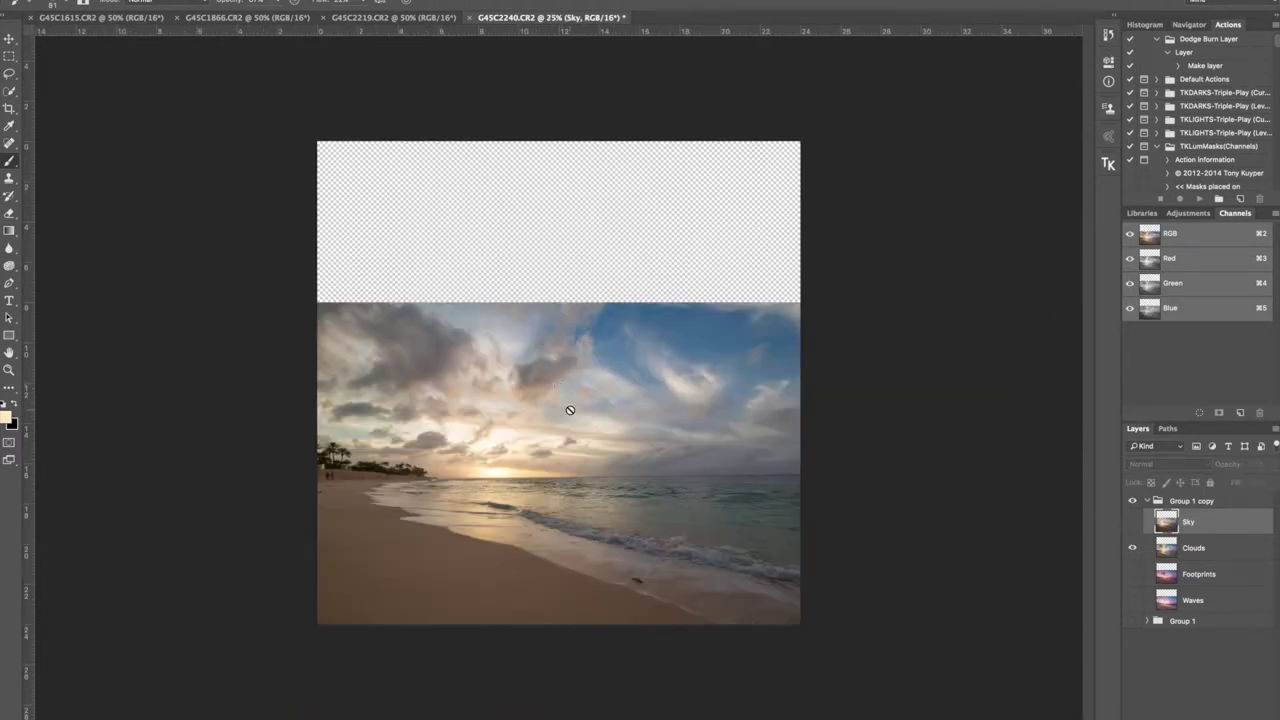
key(v)
drag(573, 415, 574, 367)
click(1132, 522)
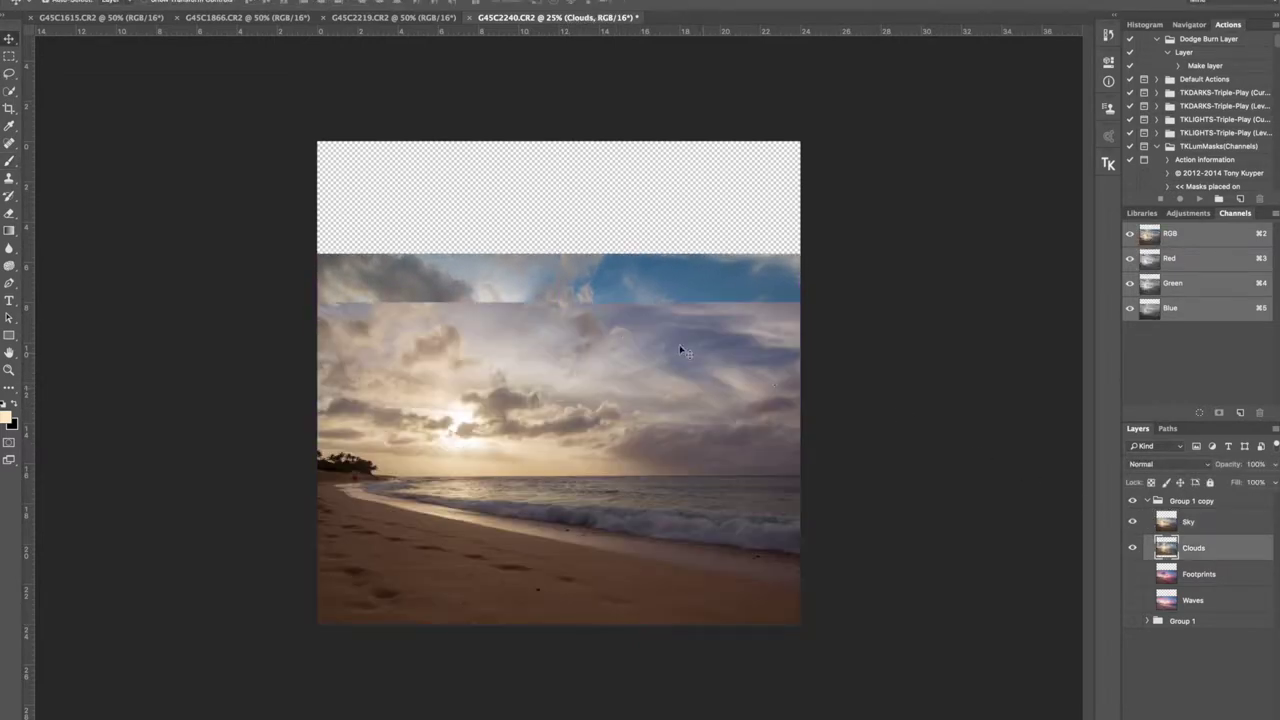
click(1236, 524)
click(1274, 464)
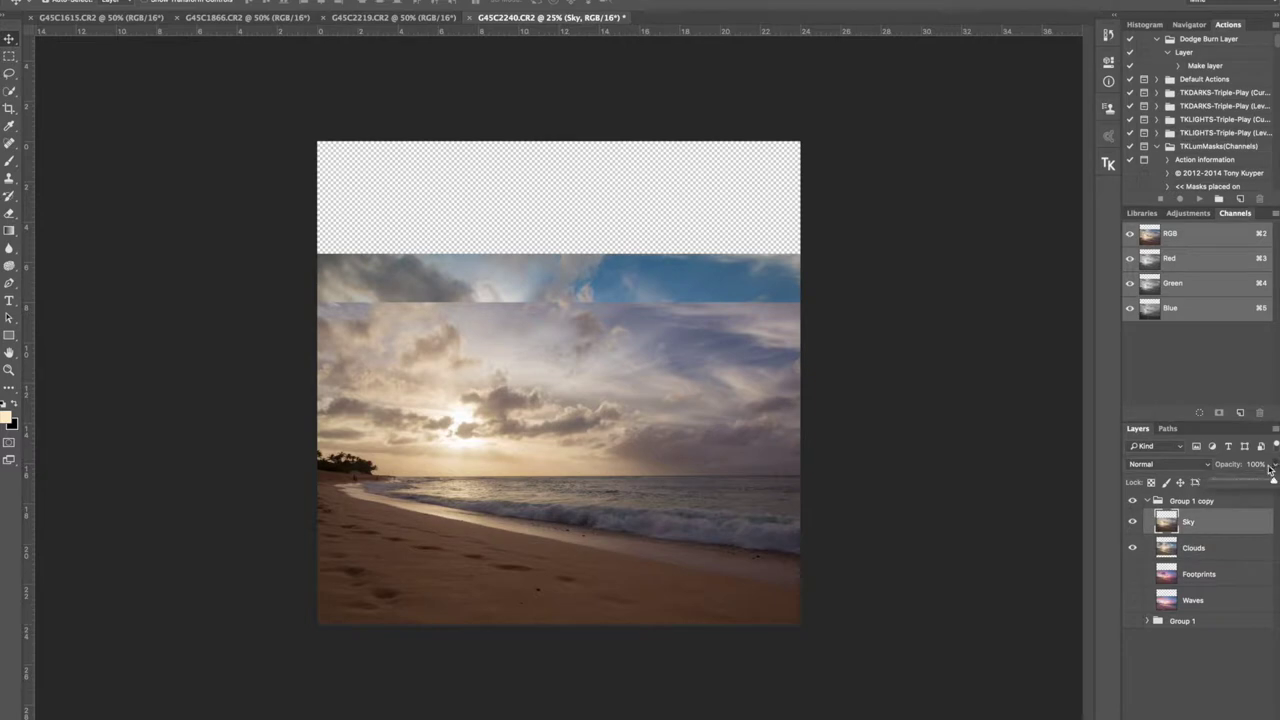
drag(1250, 483, 1248, 482)
drag(533, 281, 540, 325)
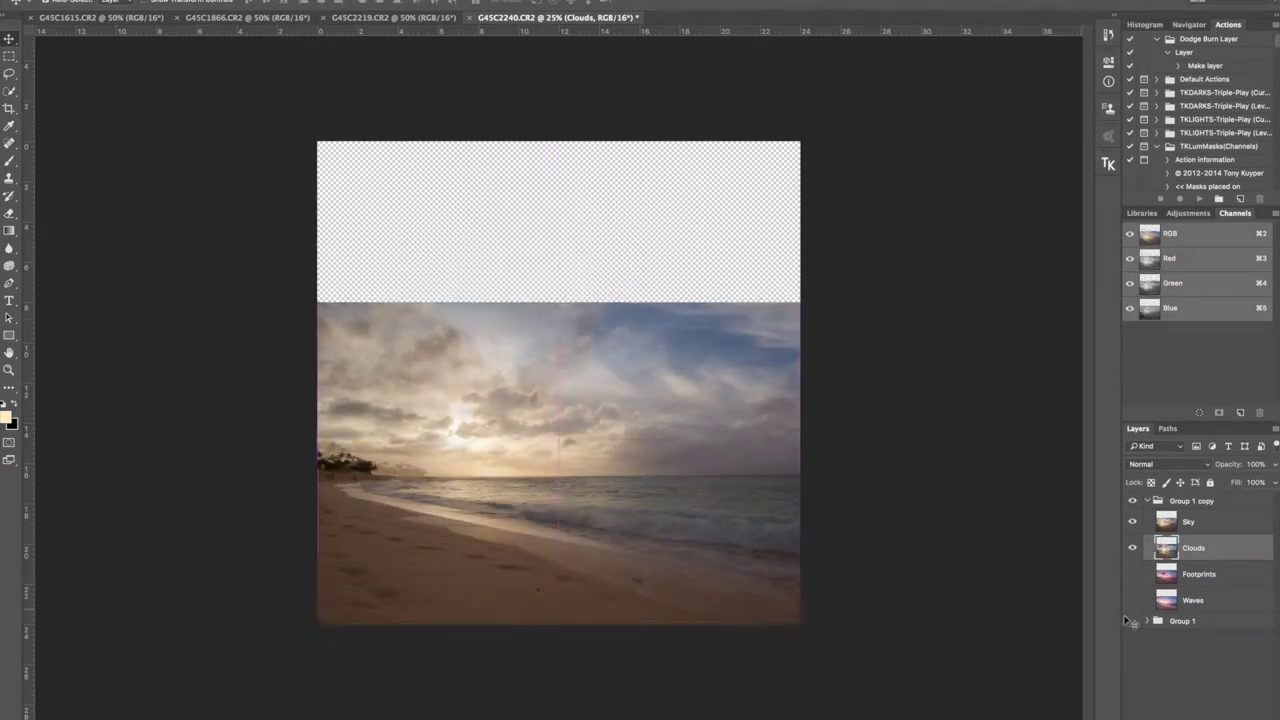
Hide Sky and place two vertical guides across the photo
click(1133, 522)
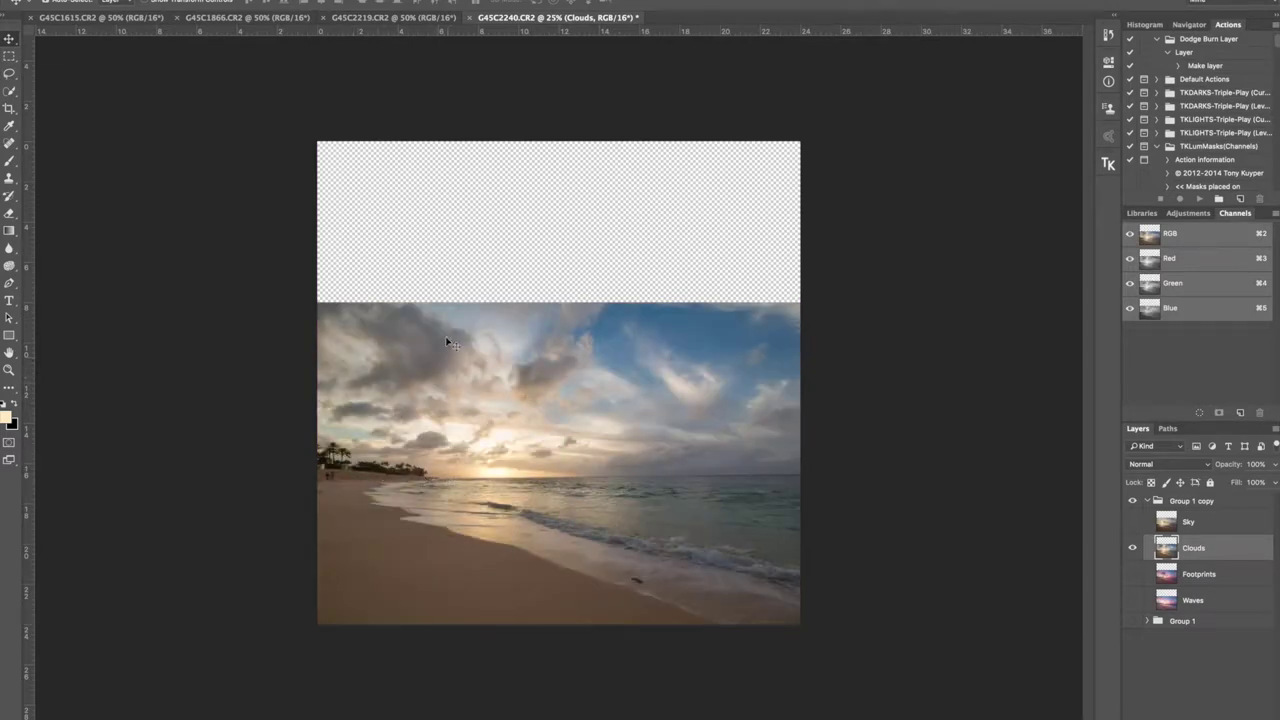
drag(32, 475, 488, 464)
drag(30, 414, 639, 414)
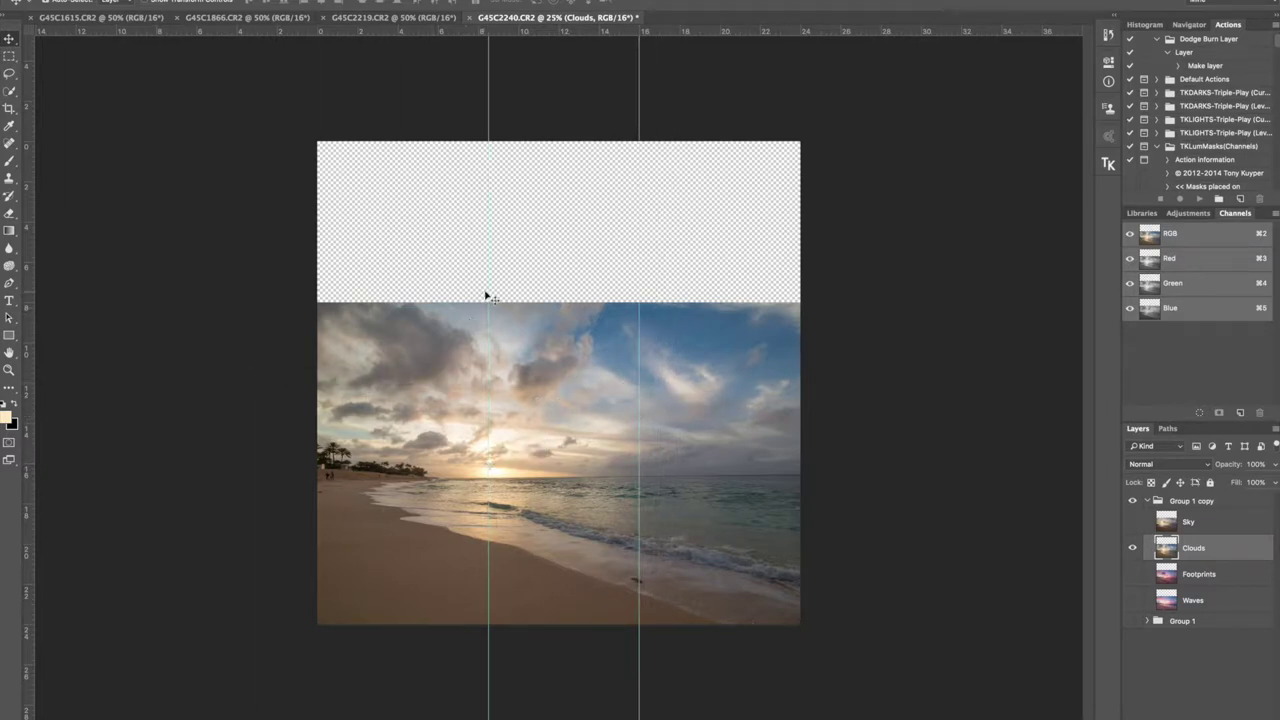
drag(489, 289, 477, 291)
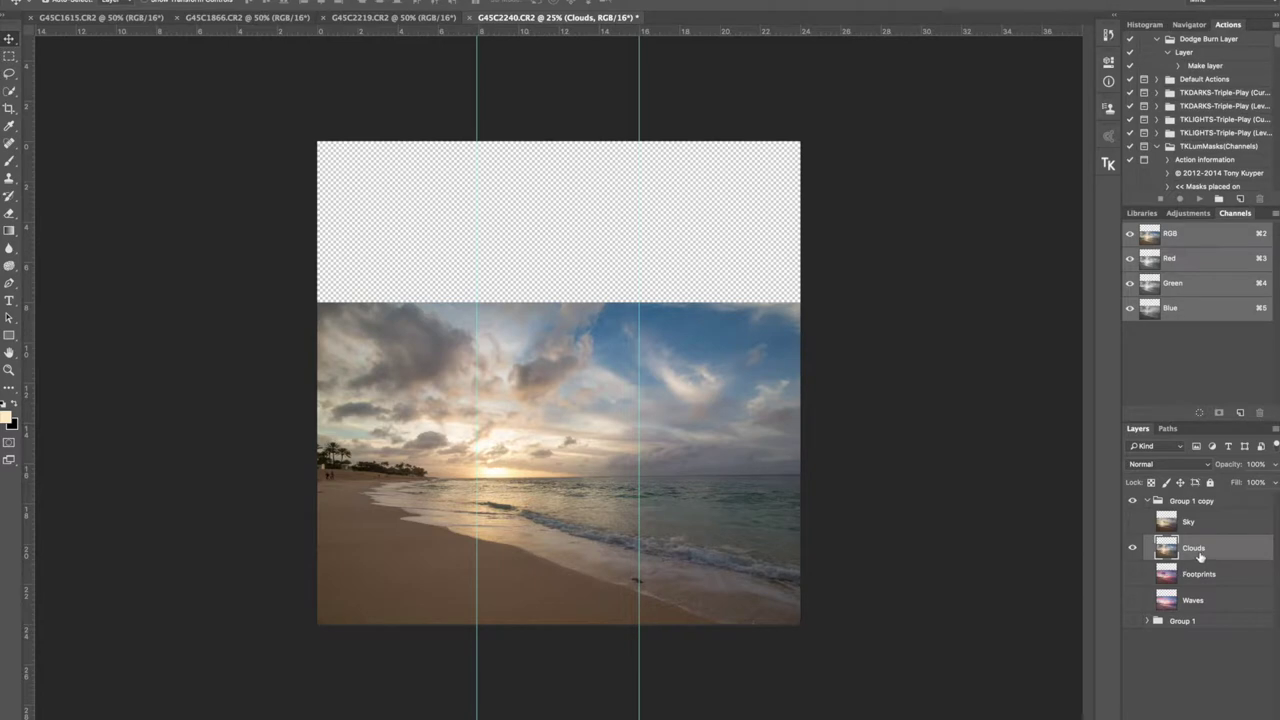
Compare with Sky shown, try moving the Sky layer upward, then undo it
click(1133, 522)
click(1133, 522)
click(1133, 522)
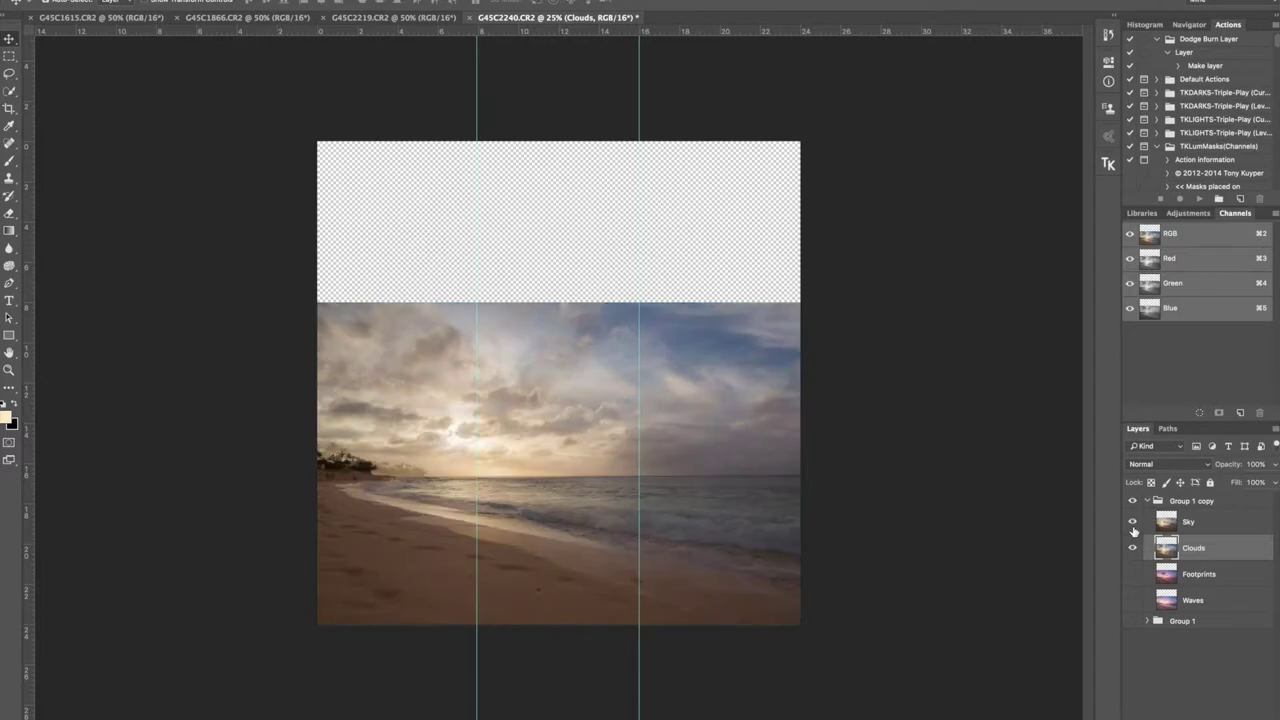
click(708, 430)
drag(700, 445, 691, 423)
key(super+z)
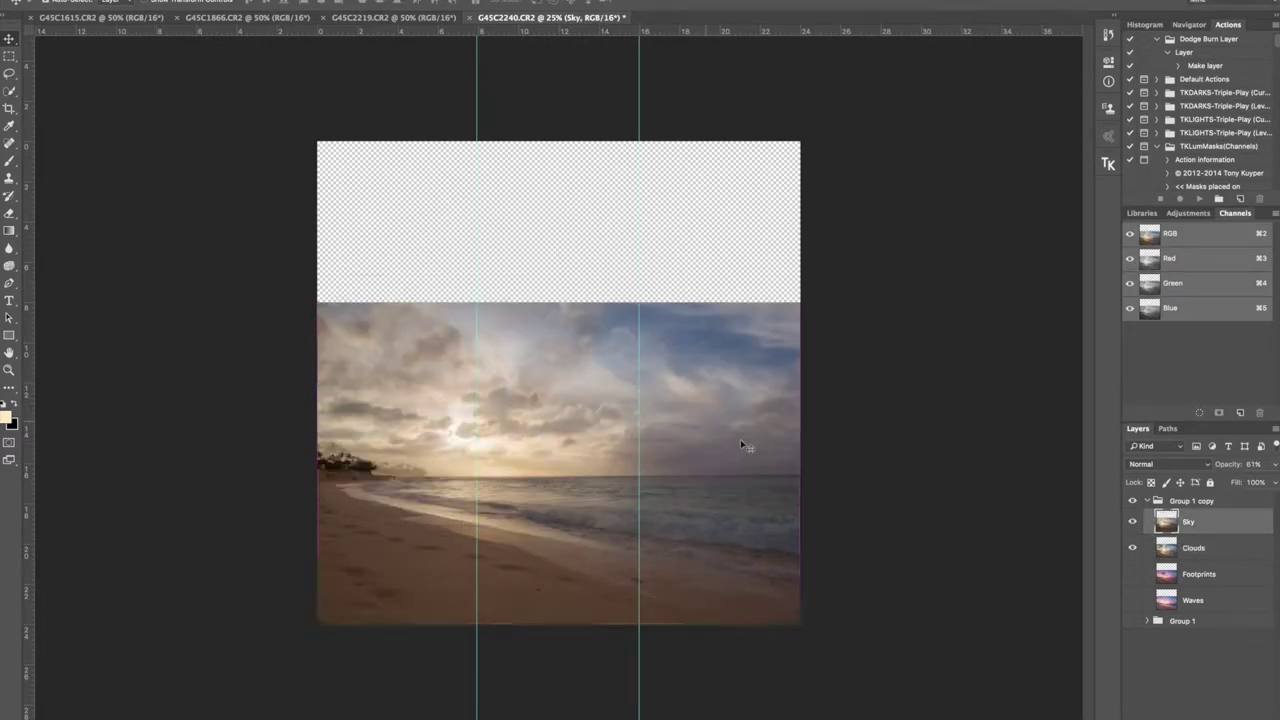
Hide Clouds, set Sky opacity to 100%, hide guides and zoom to 33.3%
click(1132, 548)
click(1274, 464)
drag(1249, 481, 1276, 481)
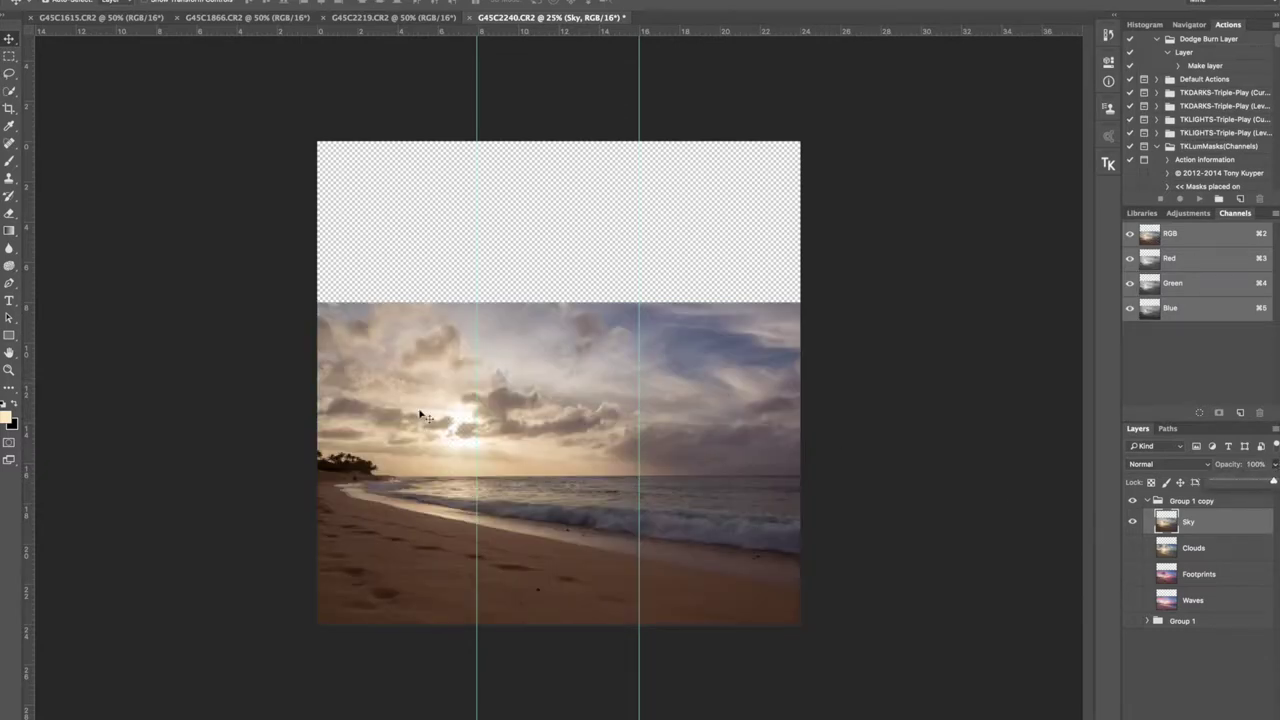
key(super+semicolon)
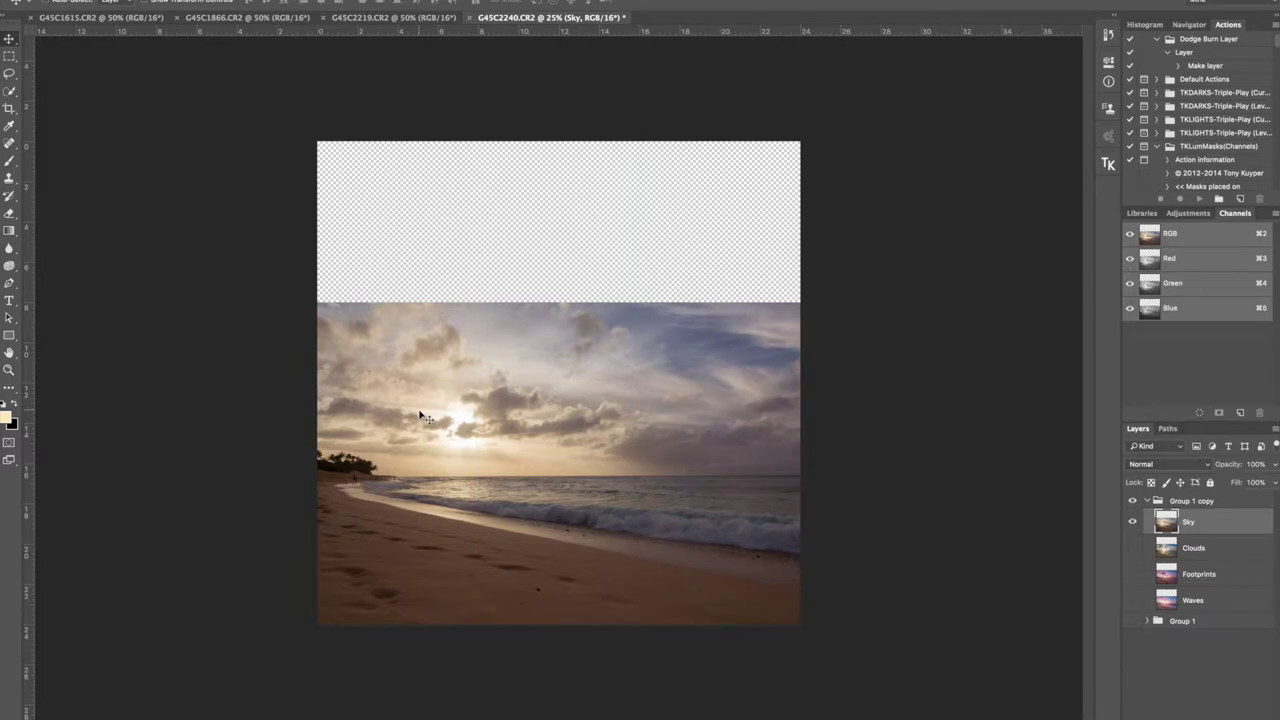
key(super+equal)
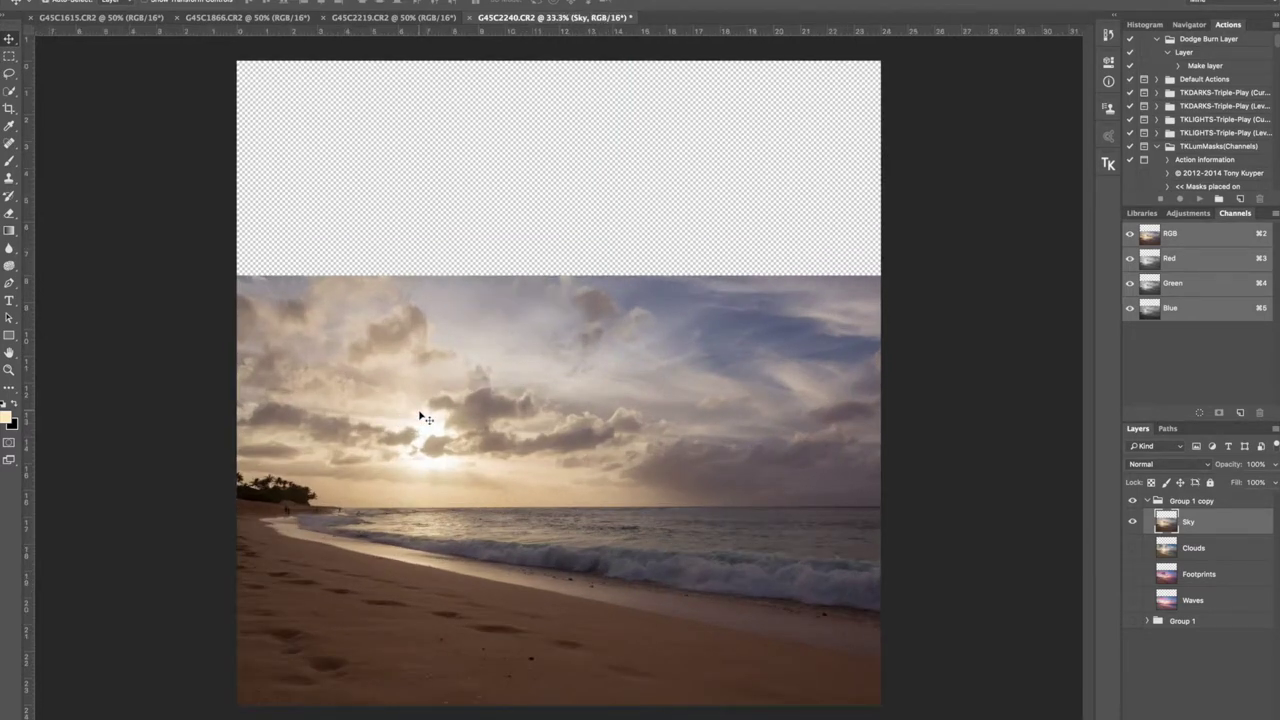
Try erasing the beach with an enlarged Eraser, then undo the strokes
key(e)
mouse_move(543, 563)
mouse_down()
mouse_move(695, 567)
mouse_move(469, 602)
mouse_move(614, 575)
mouse_move(620, 540)
mouse_up()
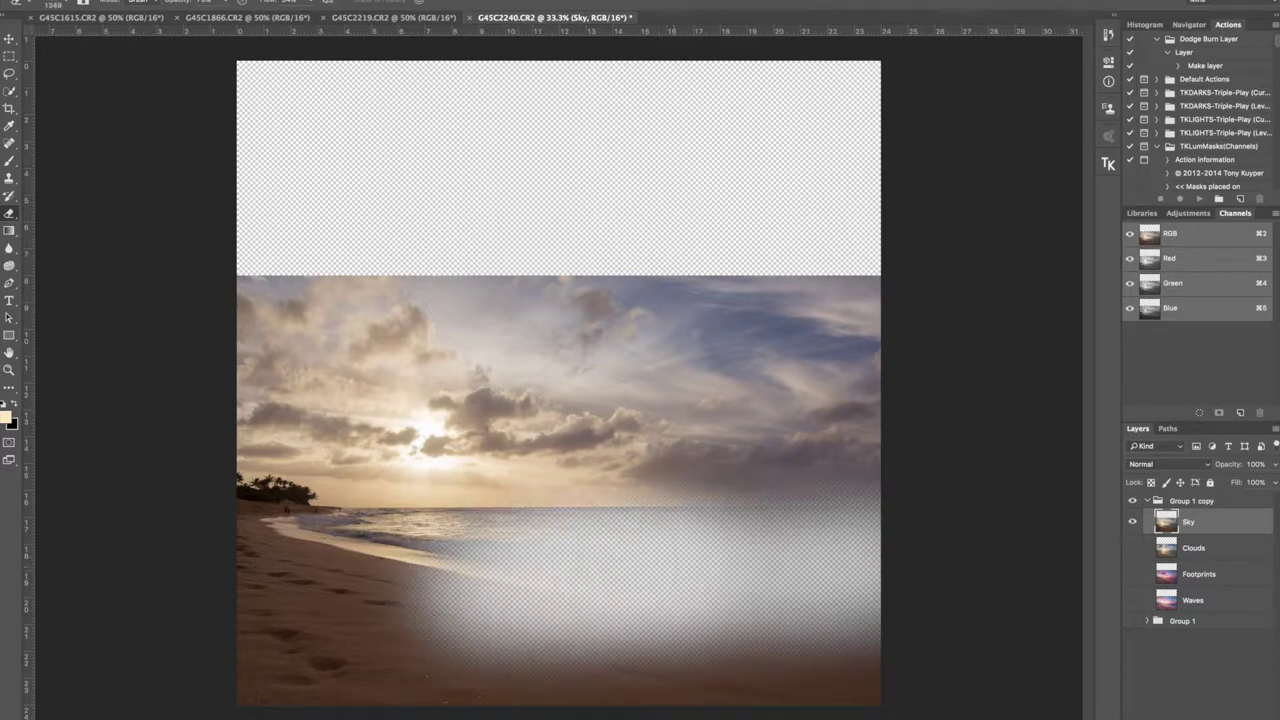
key(super+z)
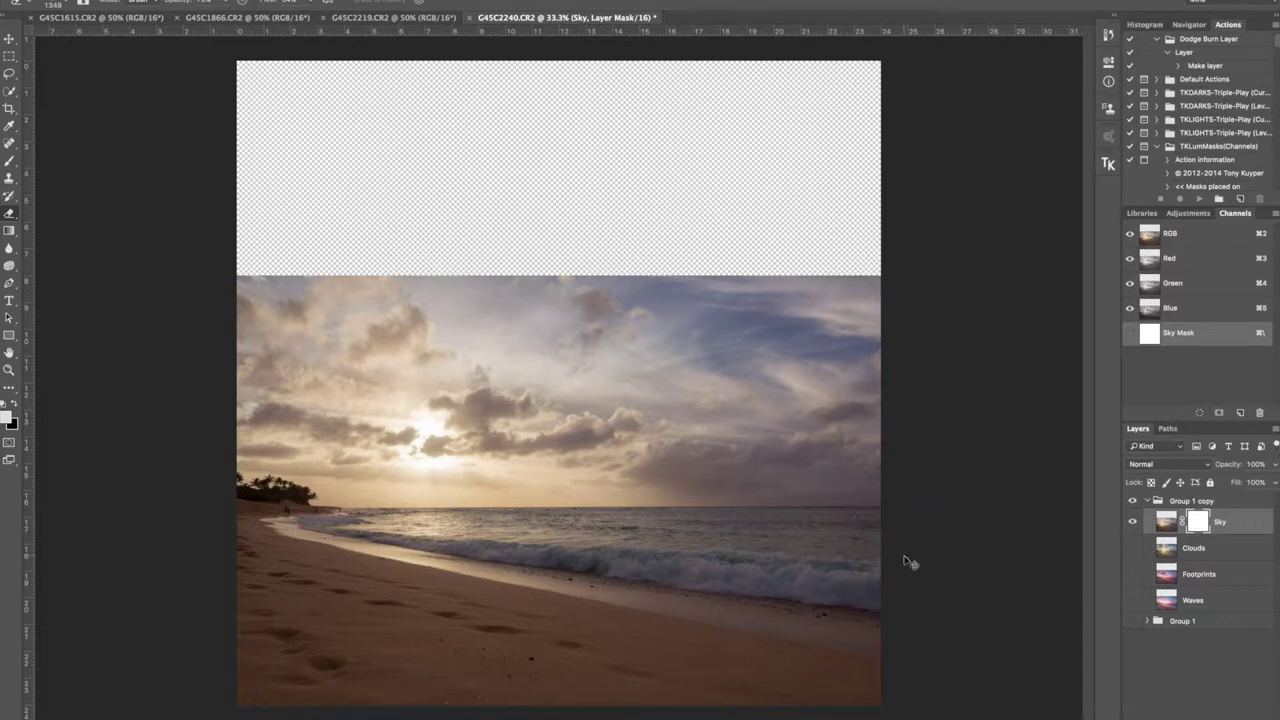
Add a Sky layer mask, invert and paint it, show Clouds, set brush opacity 100%
key(super+i)
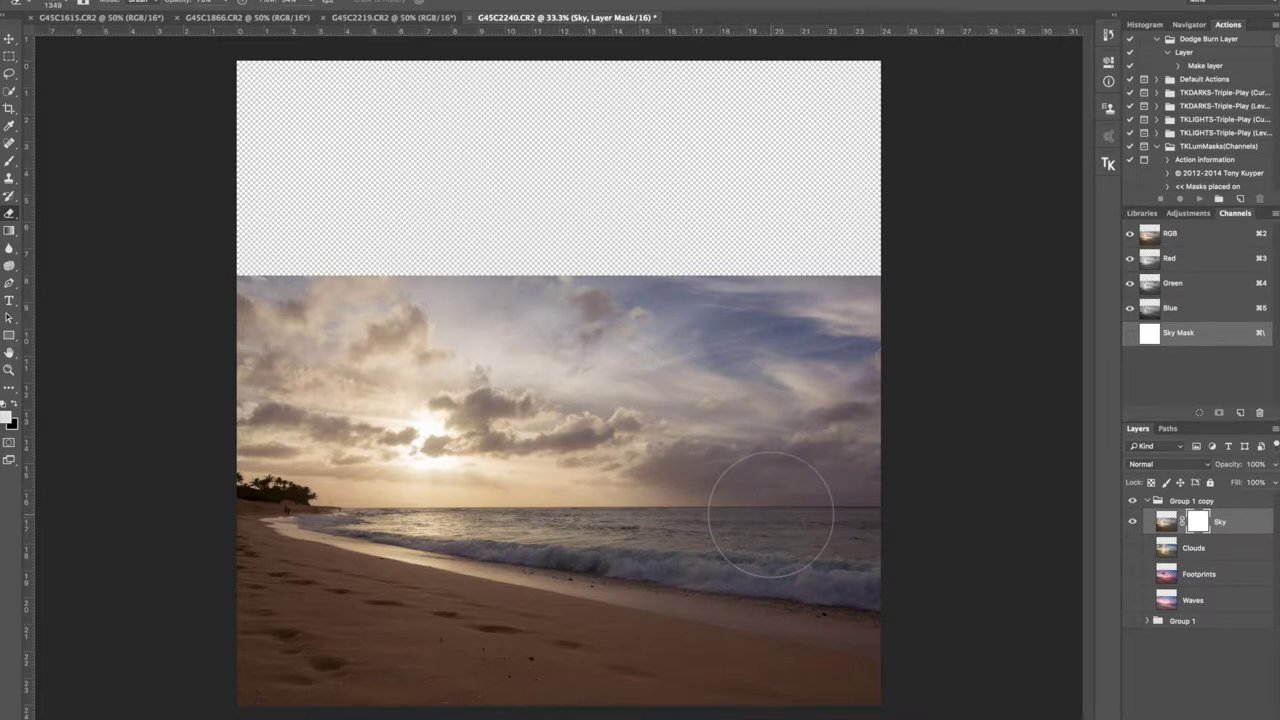
key(x)
mouse_move(863, 586)
mouse_down()
mouse_move(627, 611)
mouse_move(828, 610)
mouse_up()
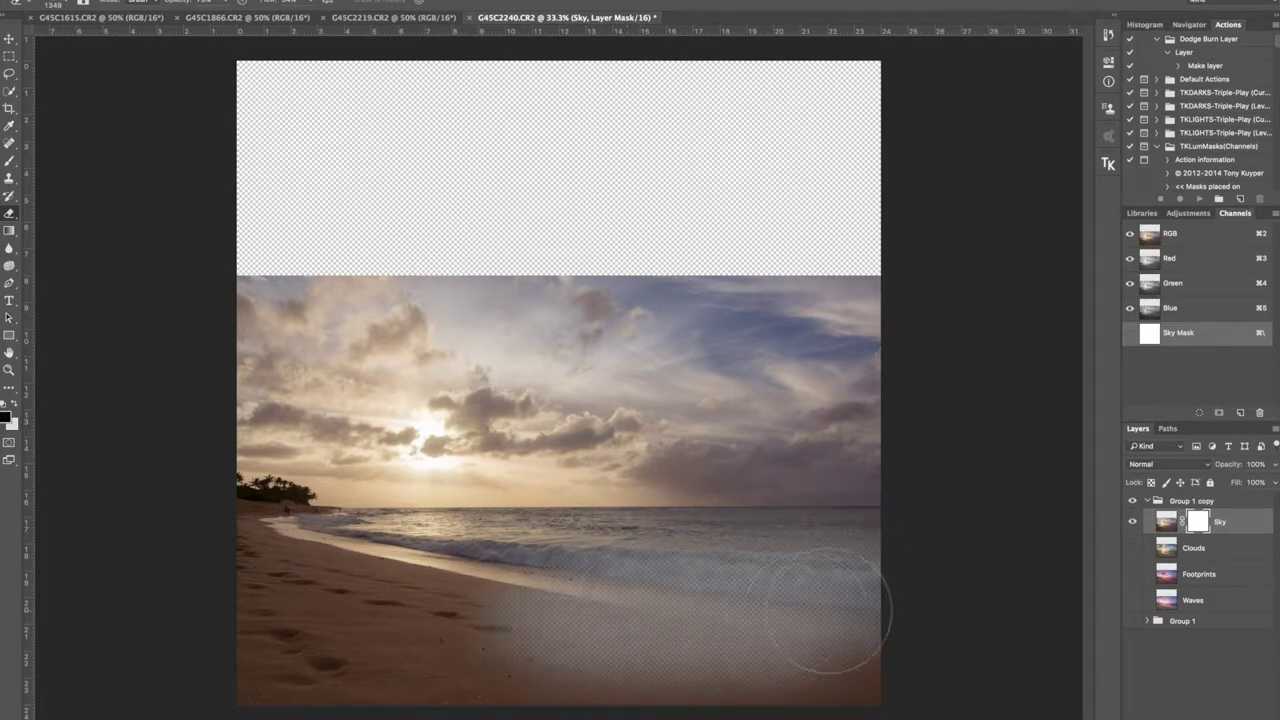
click(1132, 547)
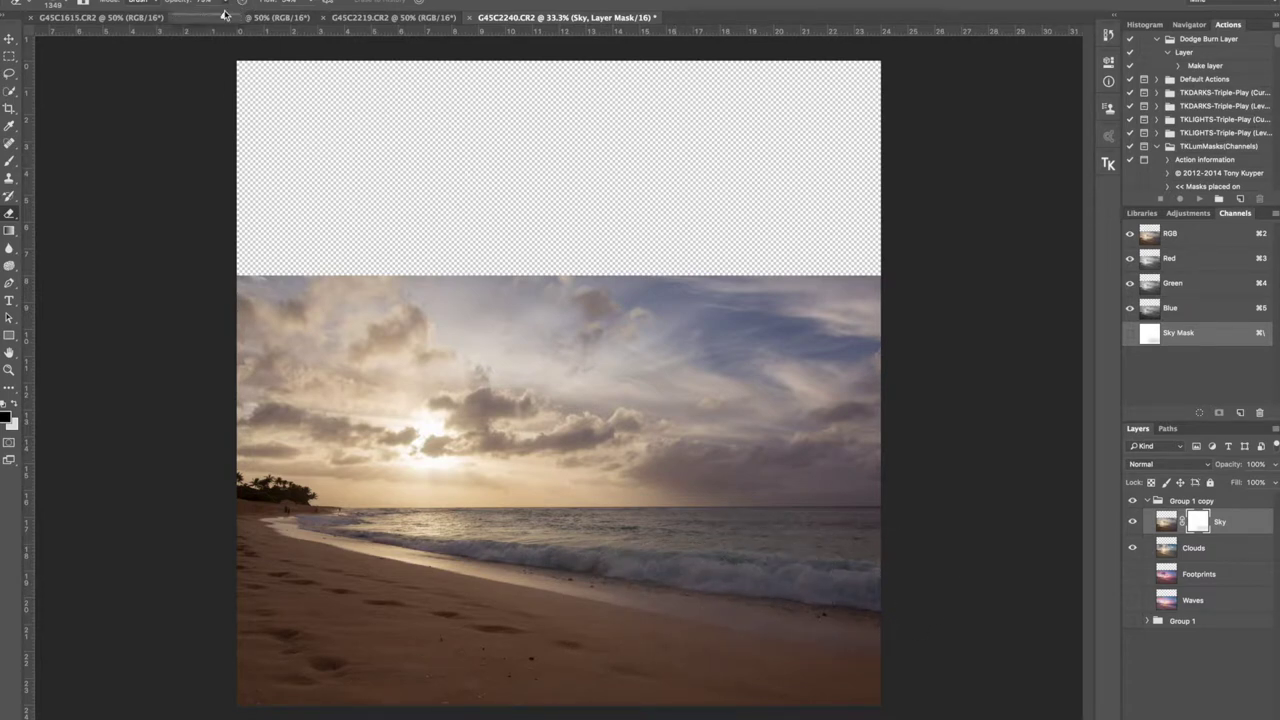
key(0)
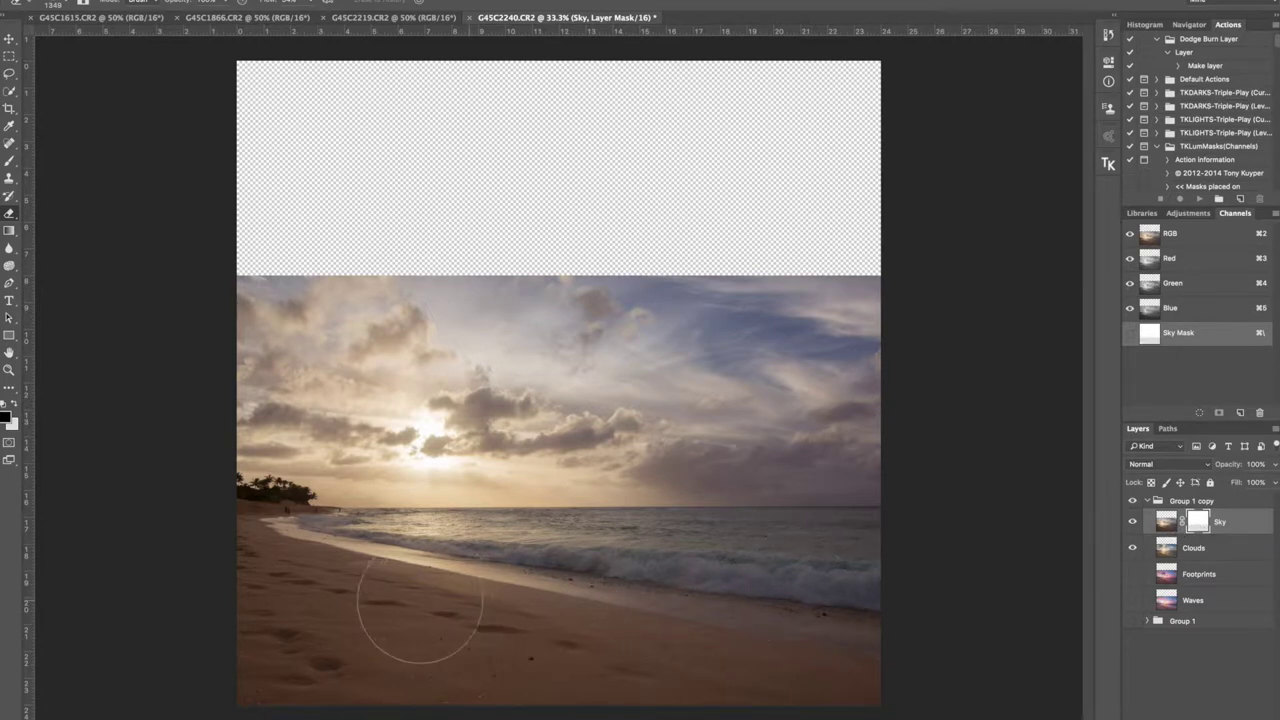
click(5, 418)
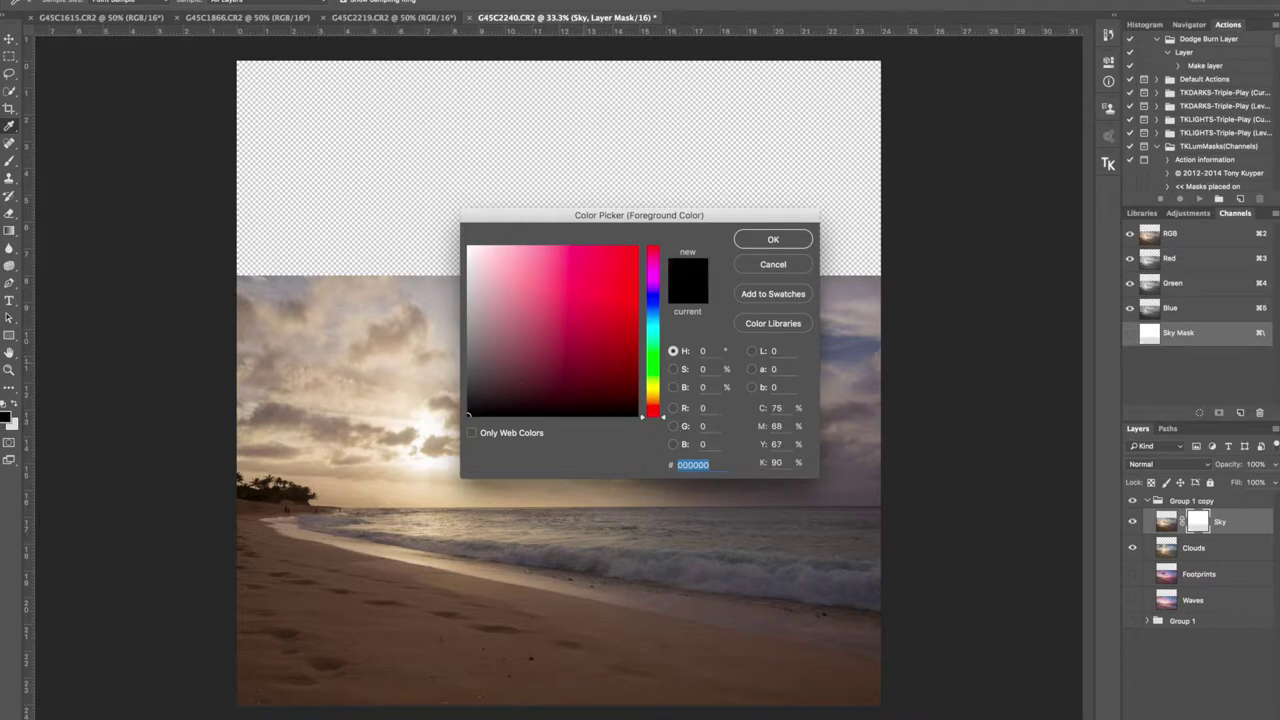
Keep black as foreground, enlarge the brush, and compare skies by toggling the Sky layer
click(806, 240)
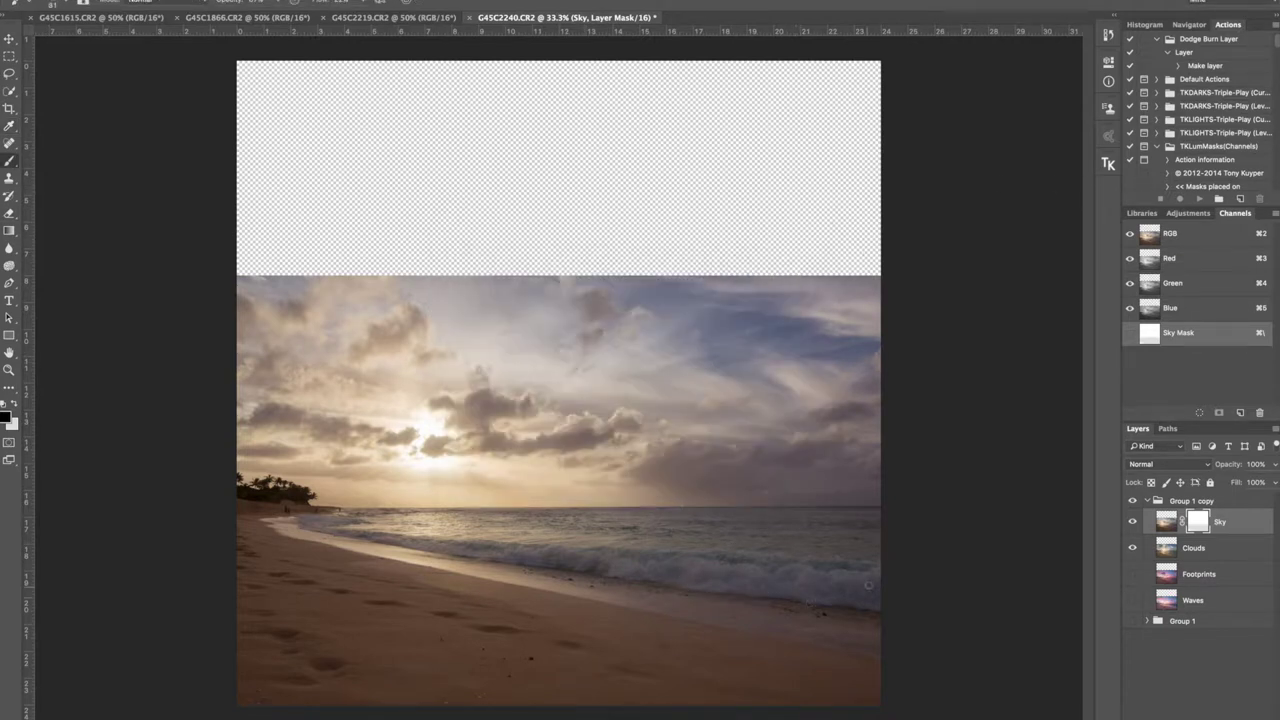
mouse_move(771, 600)
mouse_down()
mouse_move(860, 600)
mouse_move(857, 590)
mouse_move(729, 614)
mouse_move(277, 591)
mouse_move(203, 549)
mouse_move(377, 551)
mouse_move(221, 560)
mouse_move(457, 629)
mouse_move(529, 668)
mouse_move(829, 629)
mouse_move(733, 578)
mouse_move(457, 614)
mouse_move(214, 529)
mouse_move(443, 563)
mouse_move(371, 571)
mouse_move(429, 614)
mouse_move(814, 529)
mouse_move(897, 567)
mouse_move(423, 614)
mouse_move(480, 690)
mouse_move(857, 685)
mouse_move(1057, 634)
mouse_up()
click(1132, 522)
click(1132, 522)
click(1132, 522)
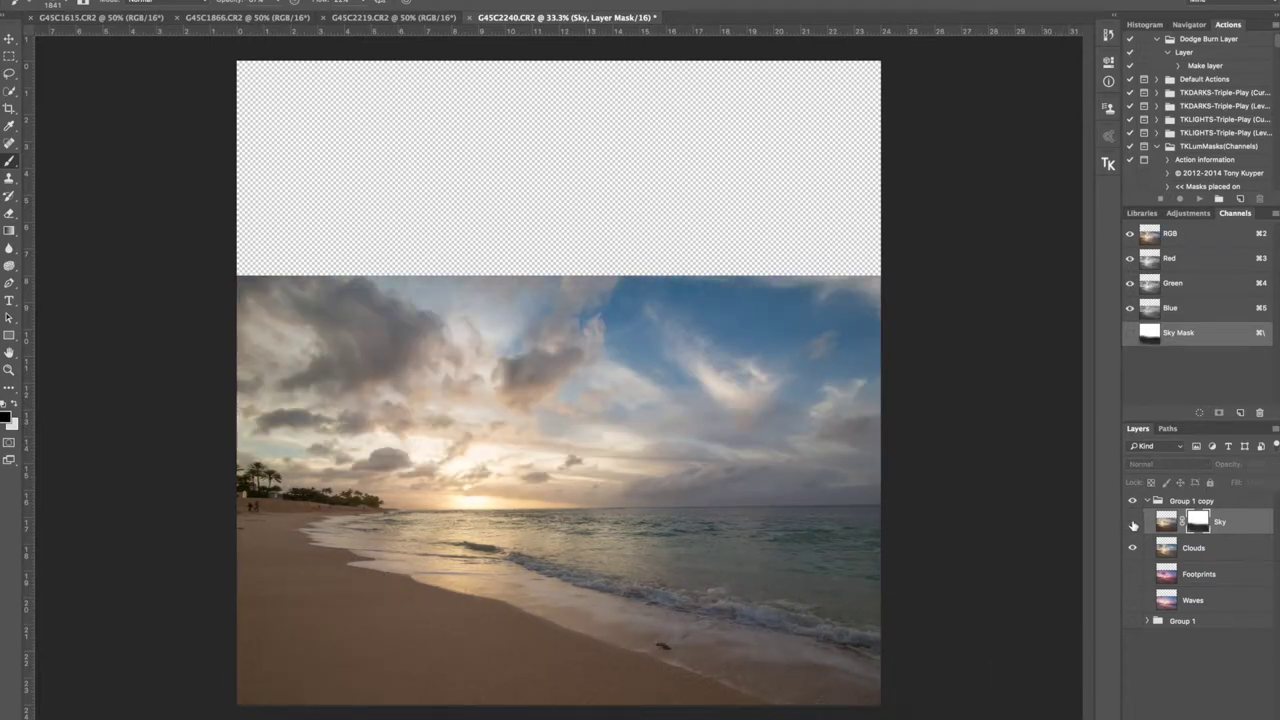
click(1133, 522)
click(1133, 522)
click(1133, 522)
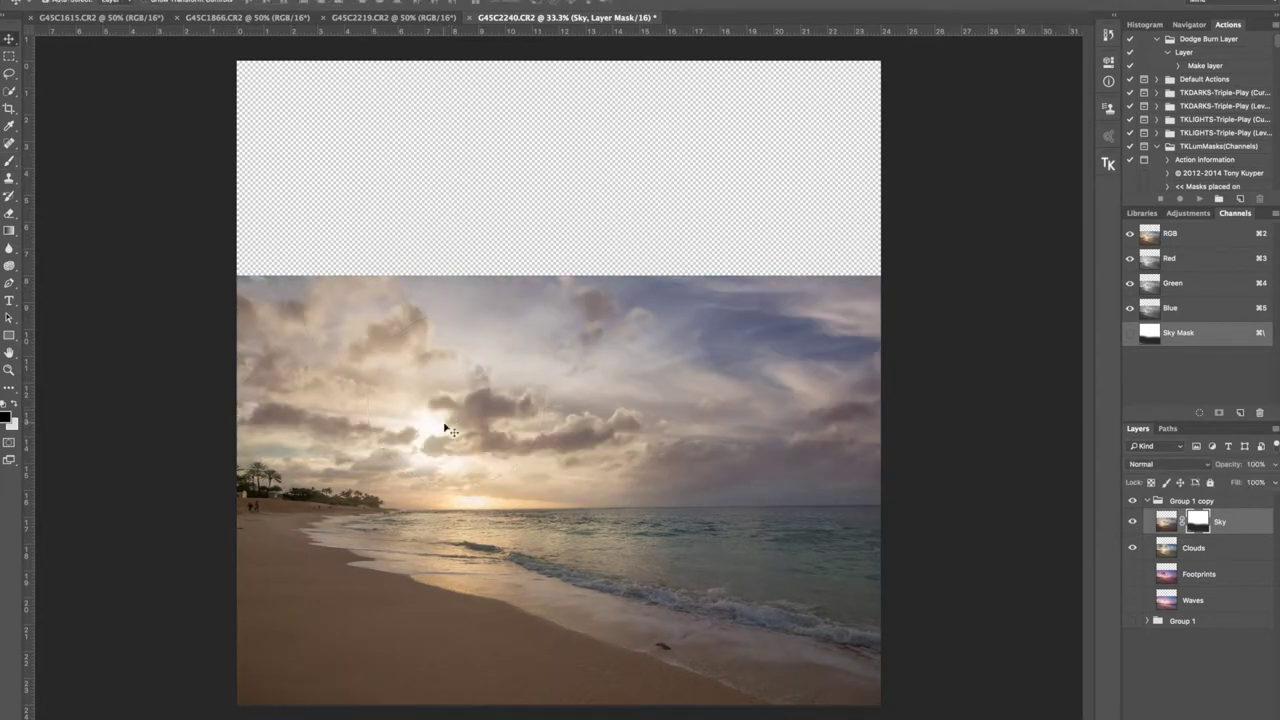
Shift the Sky layer up and to the right on the canvas
drag(447, 428, 391, 420)
right_click(476, 418)
click(403, 404)
Shrink the black brush and zoom to 100% on the beach and trees
key(b)
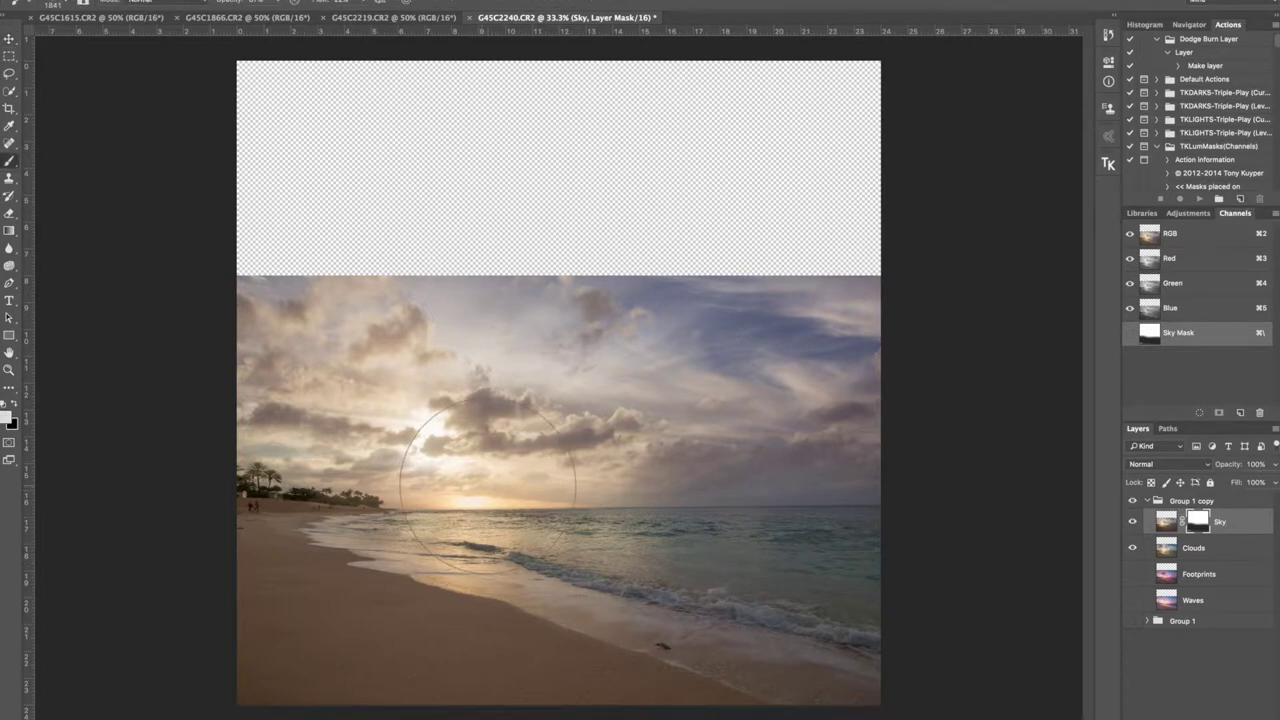
drag(510, 437, 415, 465)
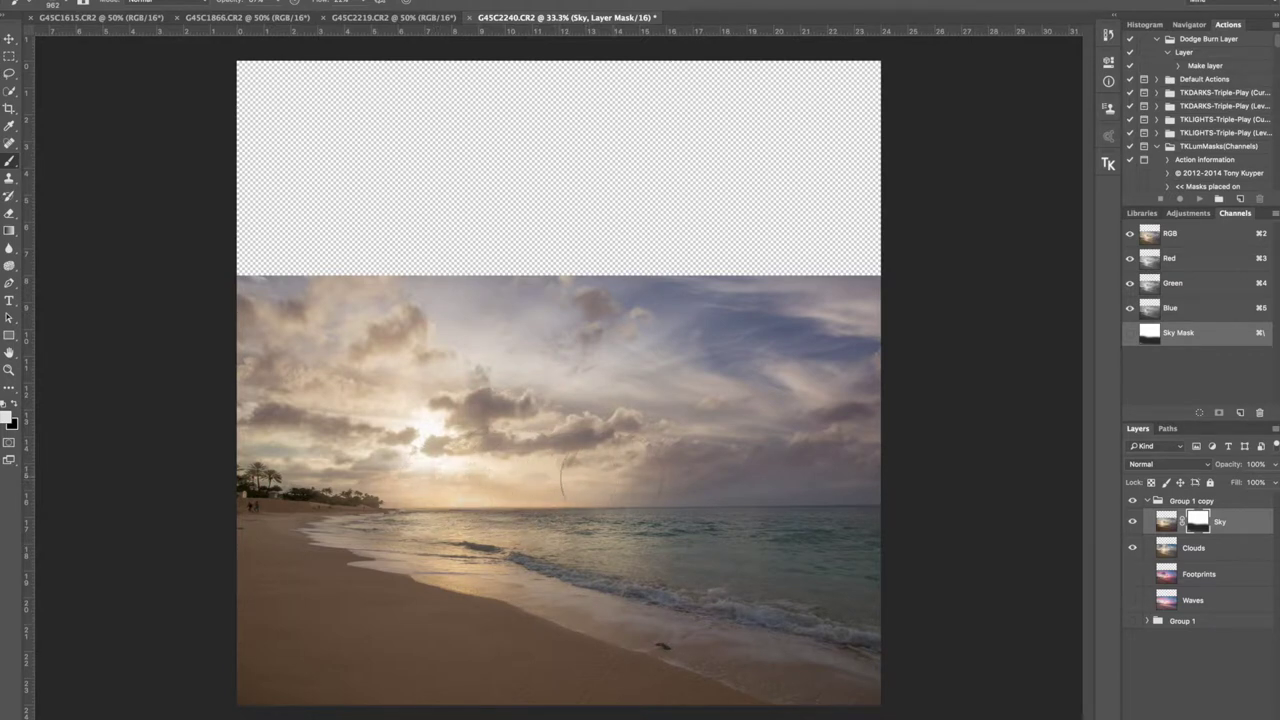
key(x)
key(super+plus)
key(super+plus)
key(super+plus)
drag(425, 457, 826, 194)
drag(511, 409, 606, 589)
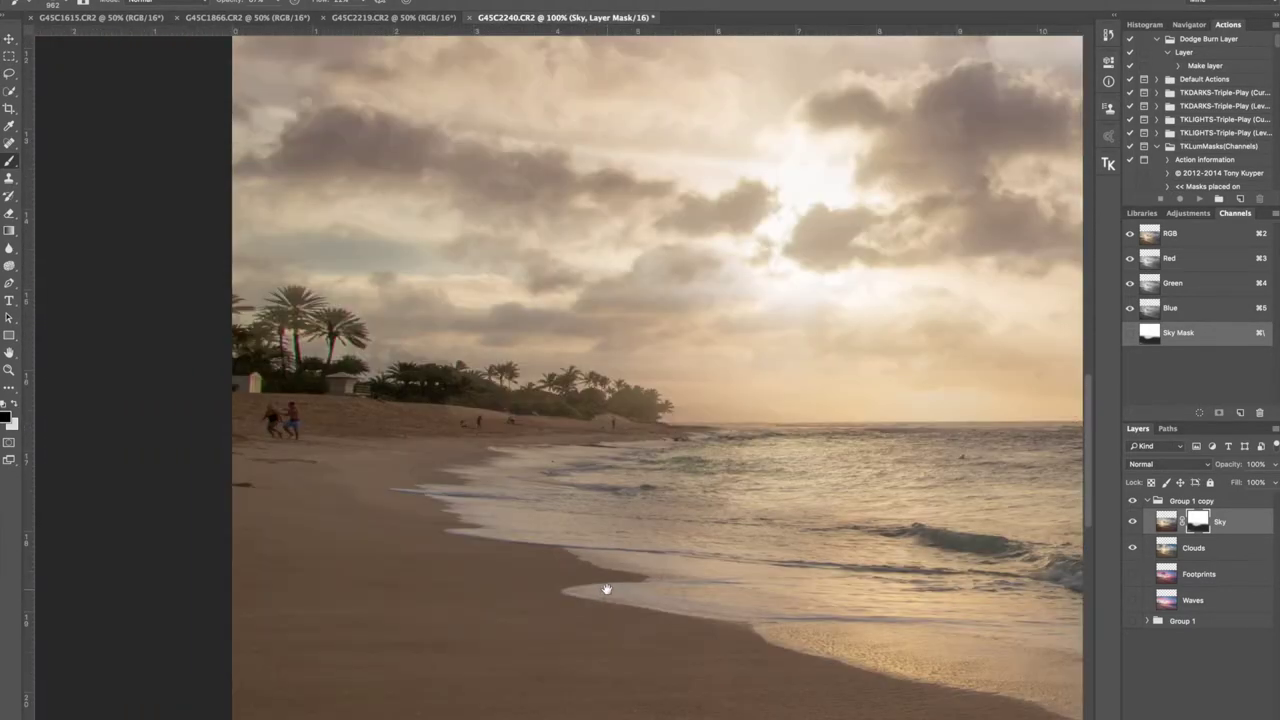
Resize the brush to about 718 px and paint black across the Sky mask's upper right
ctrl+alt+drag(560, 415, 440, 430)
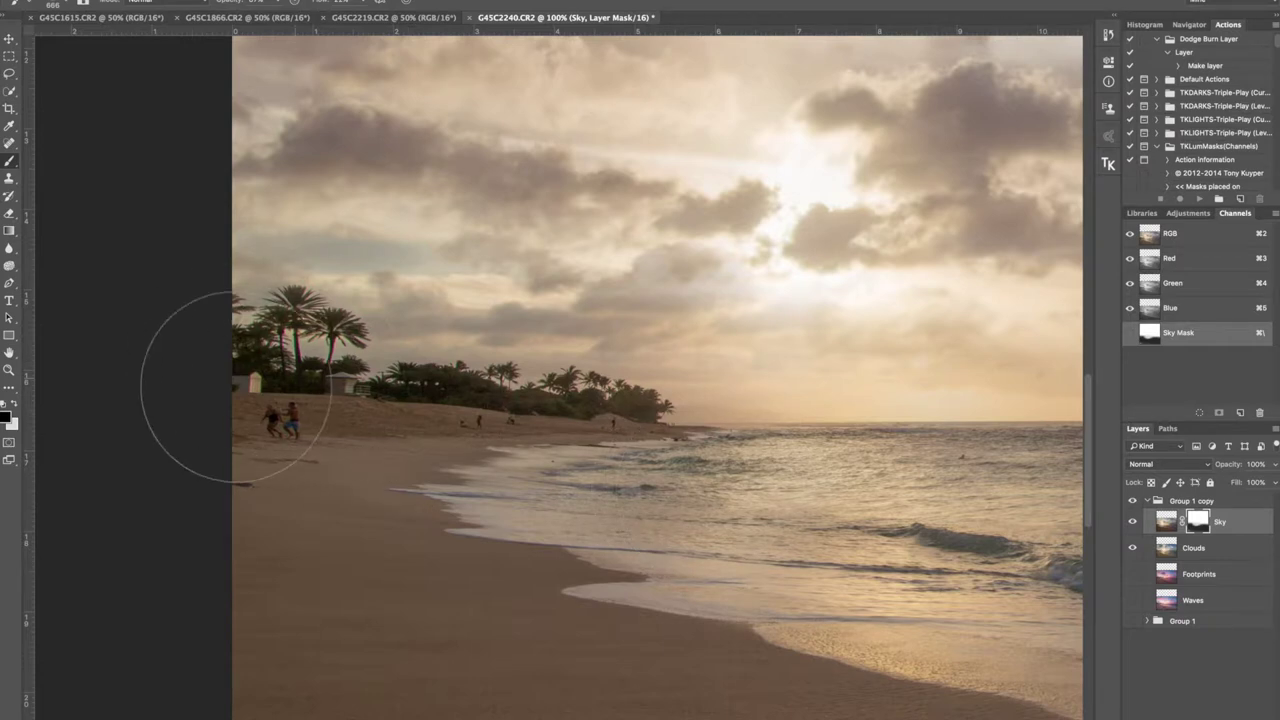
key(super+minus)
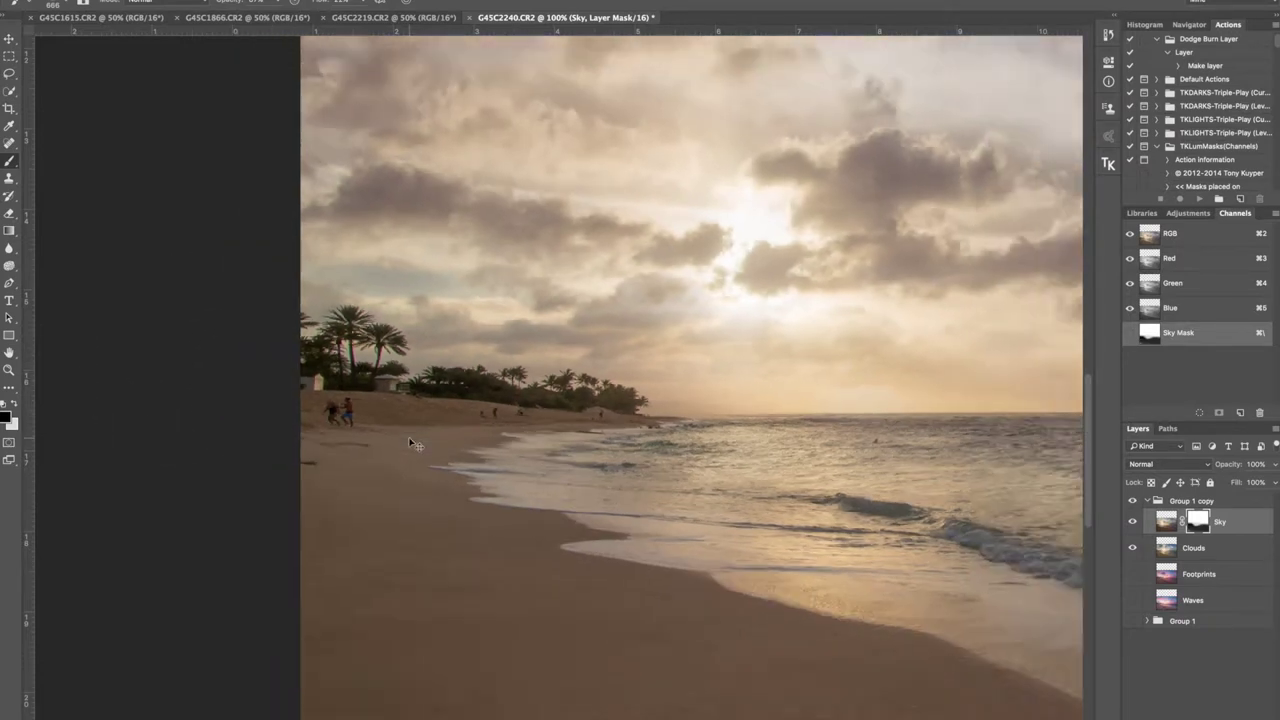
key(super+minus)
key(super+minus)
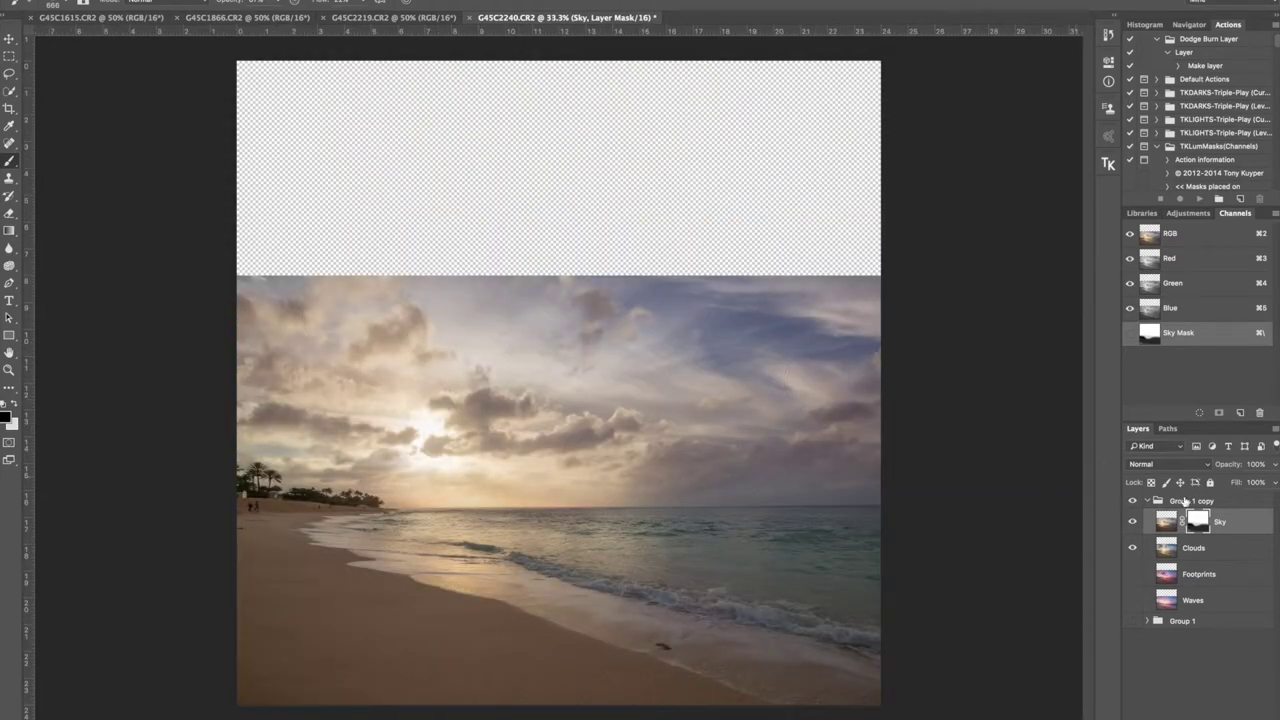
click(1132, 521)
click(1132, 521)
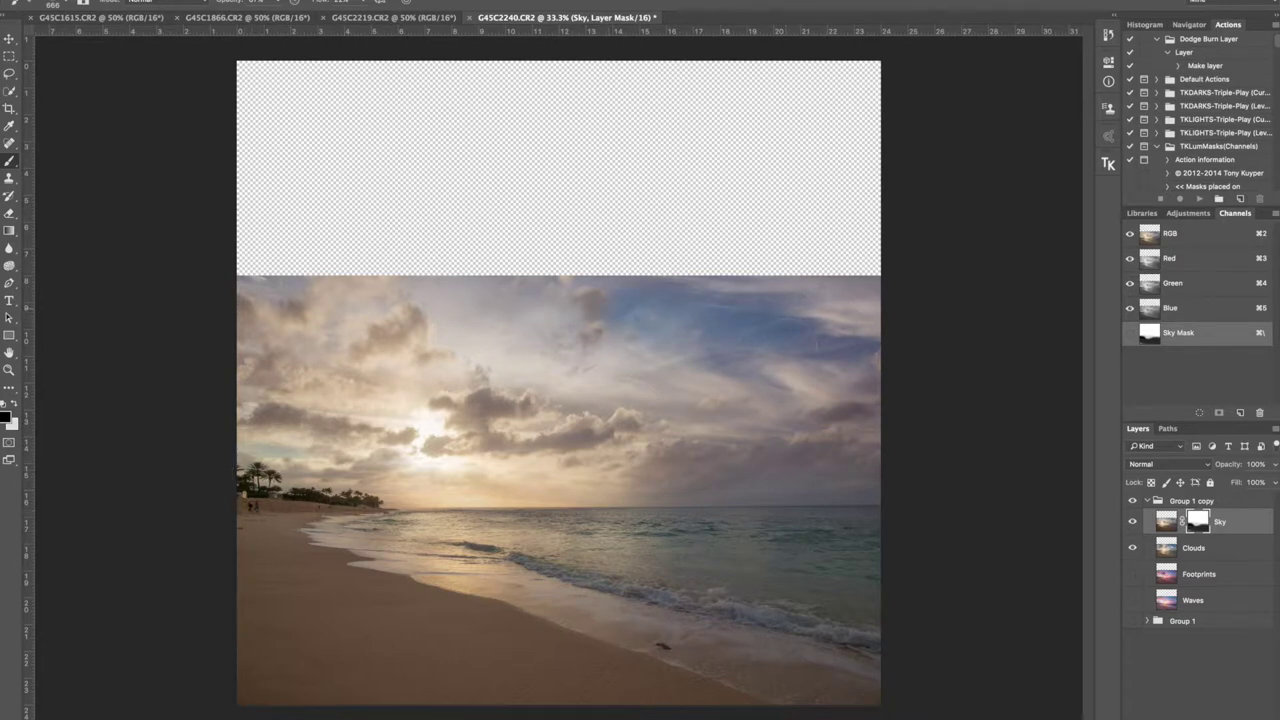
mouse_move(665, 288)
mouse_down()
mouse_move(862, 315)
mouse_move(903, 394)
mouse_move(876, 378)
mouse_move(879, 405)
mouse_up()
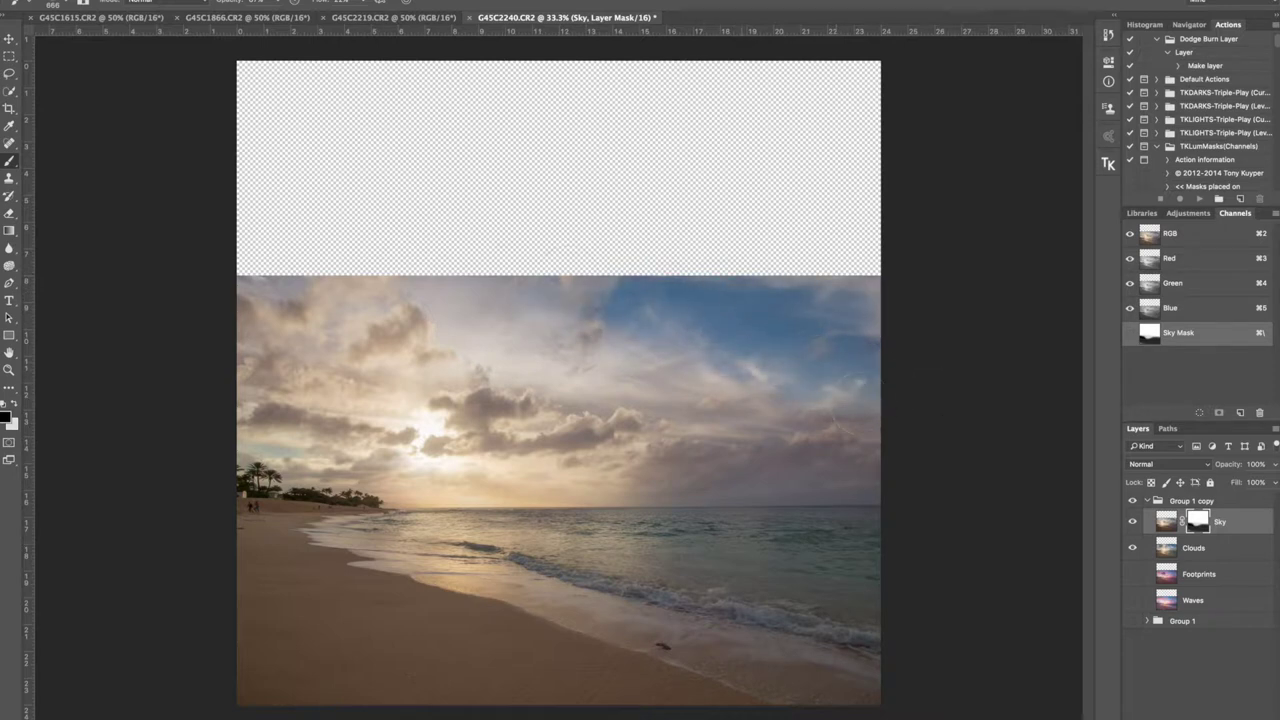
Compare the blended upper-right sky by toggling Sky's visibility, then select Footprints
click(1132, 522)
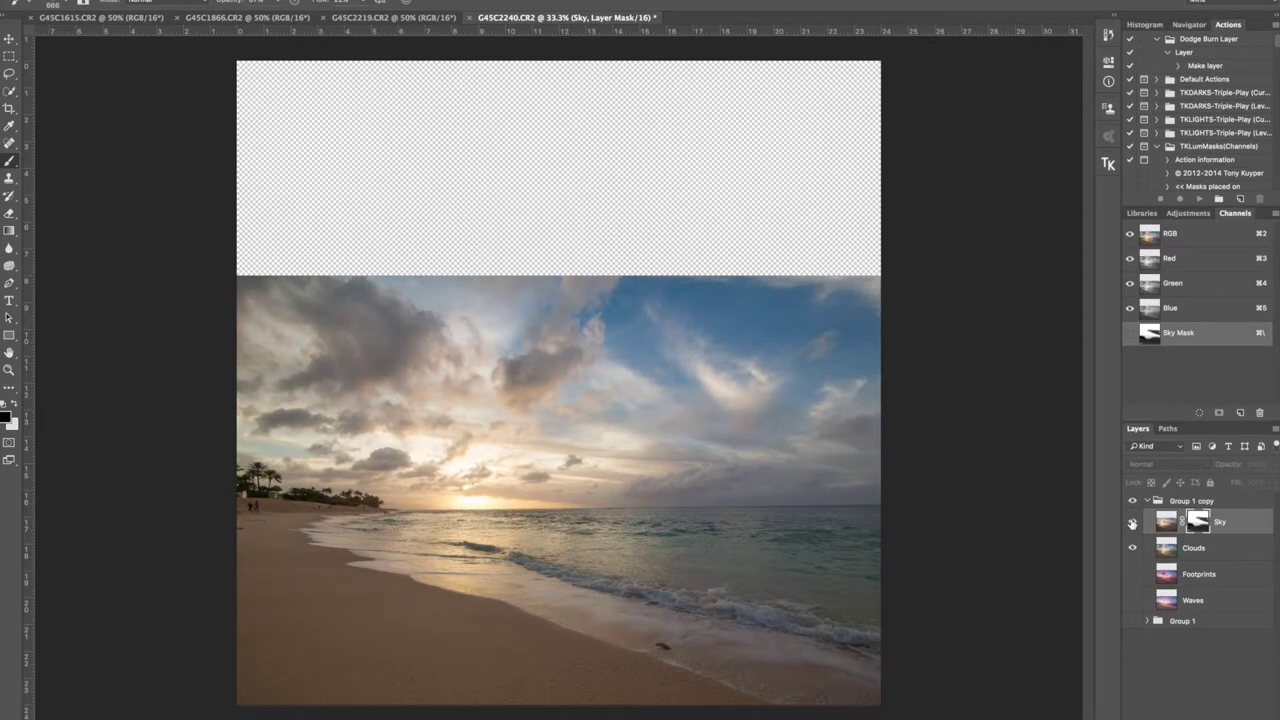
click(1132, 522)
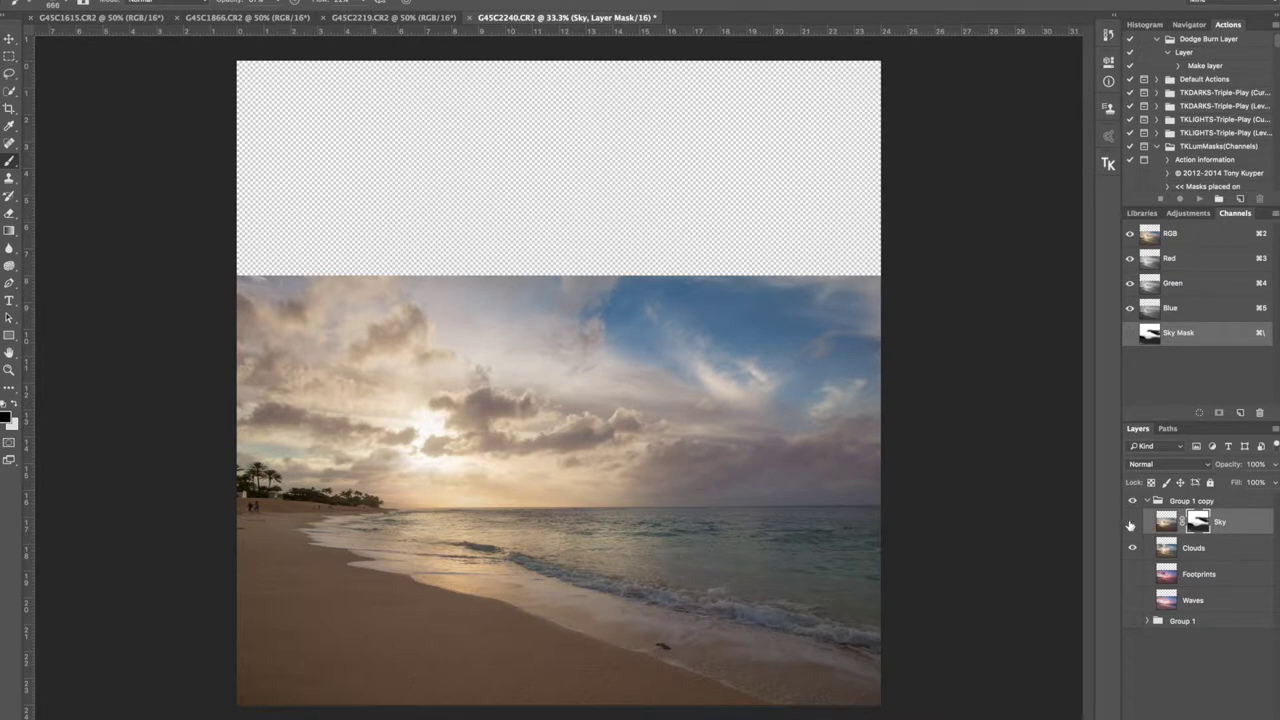
click(1131, 522)
click(1131, 522)
click(1131, 522)
click(1131, 522)
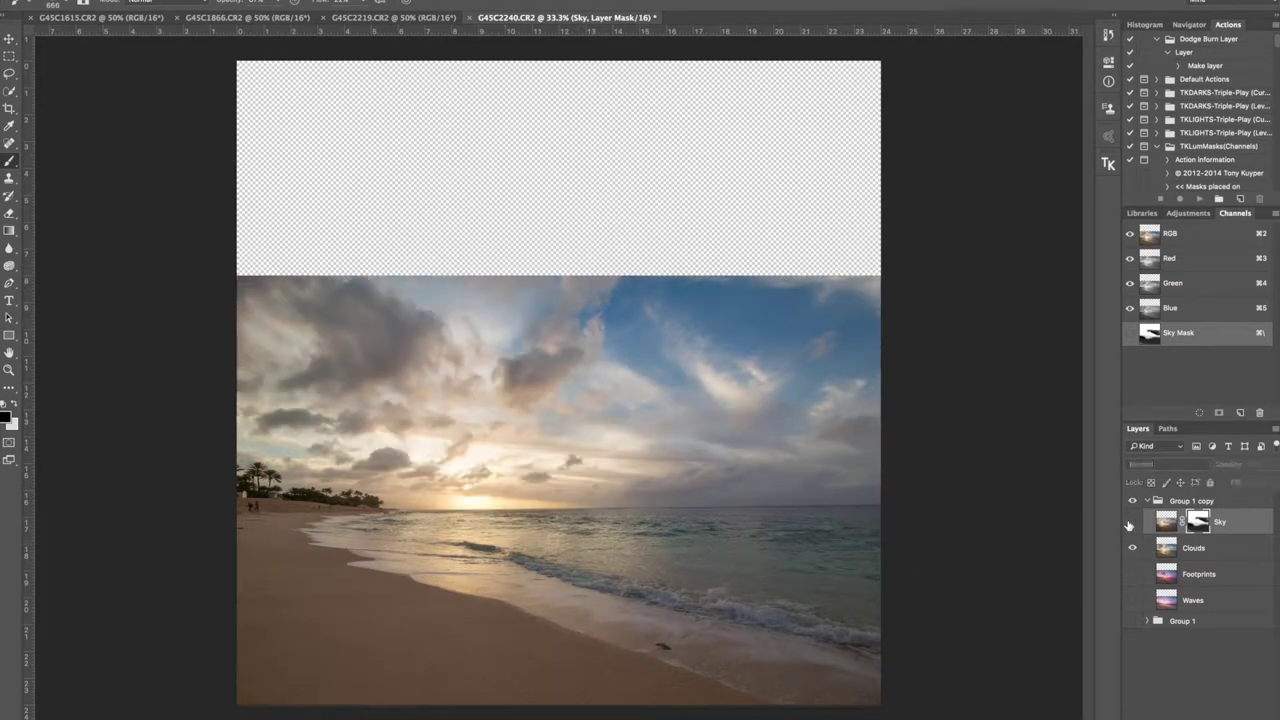
click(1131, 522)
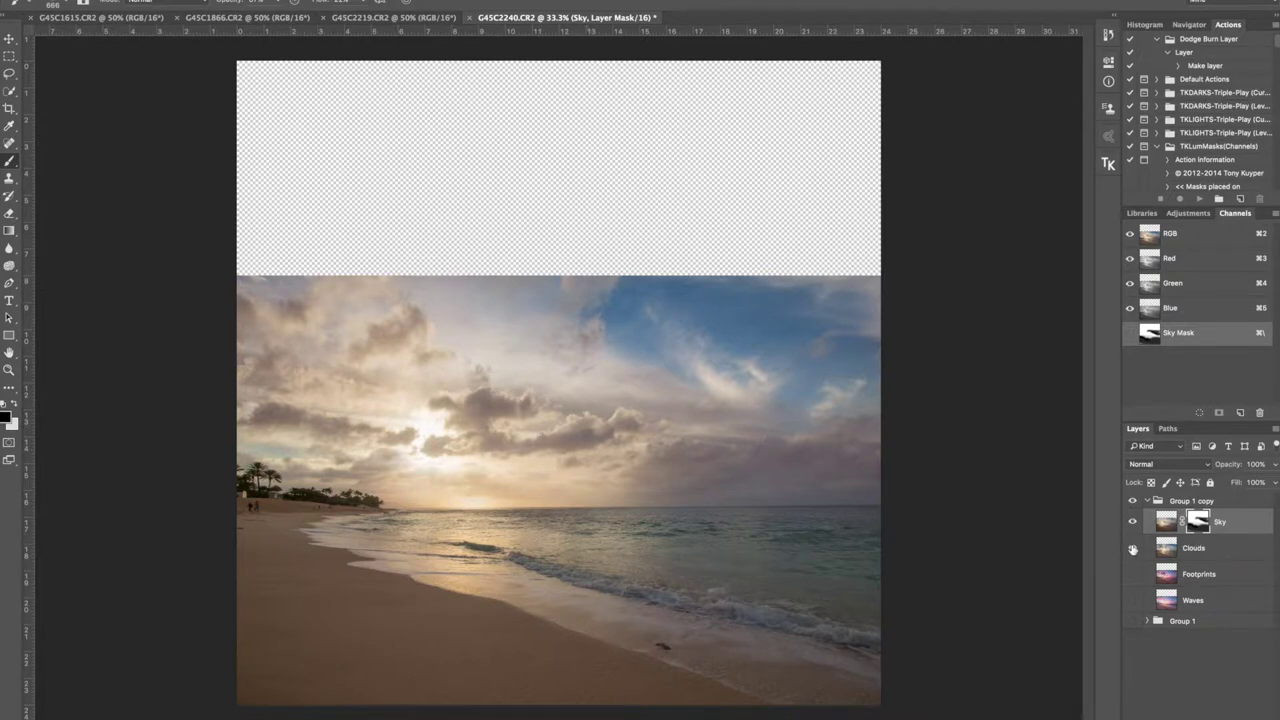
click(1161, 577)
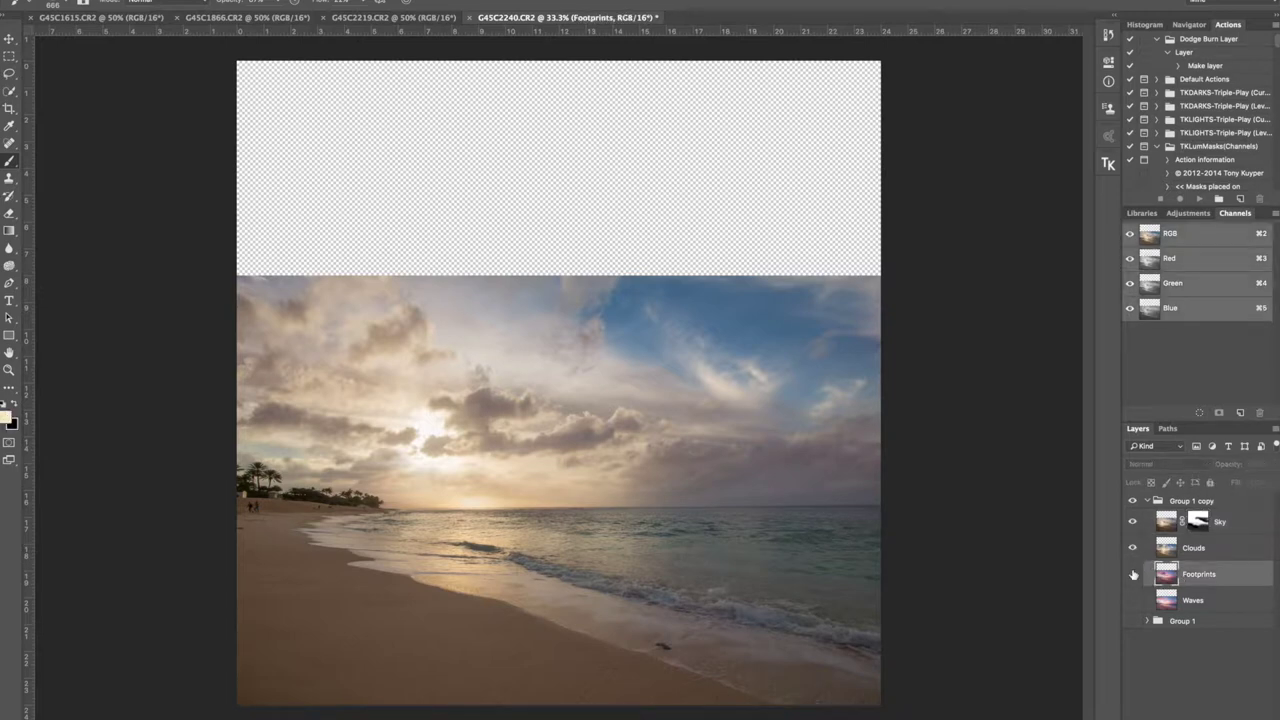
Move Footprints and Waves above Sky and Clouds, hide Footprints, show Waves, zoom to 50%
shift+click(1178, 605)
drag(1180, 600, 1188, 521)
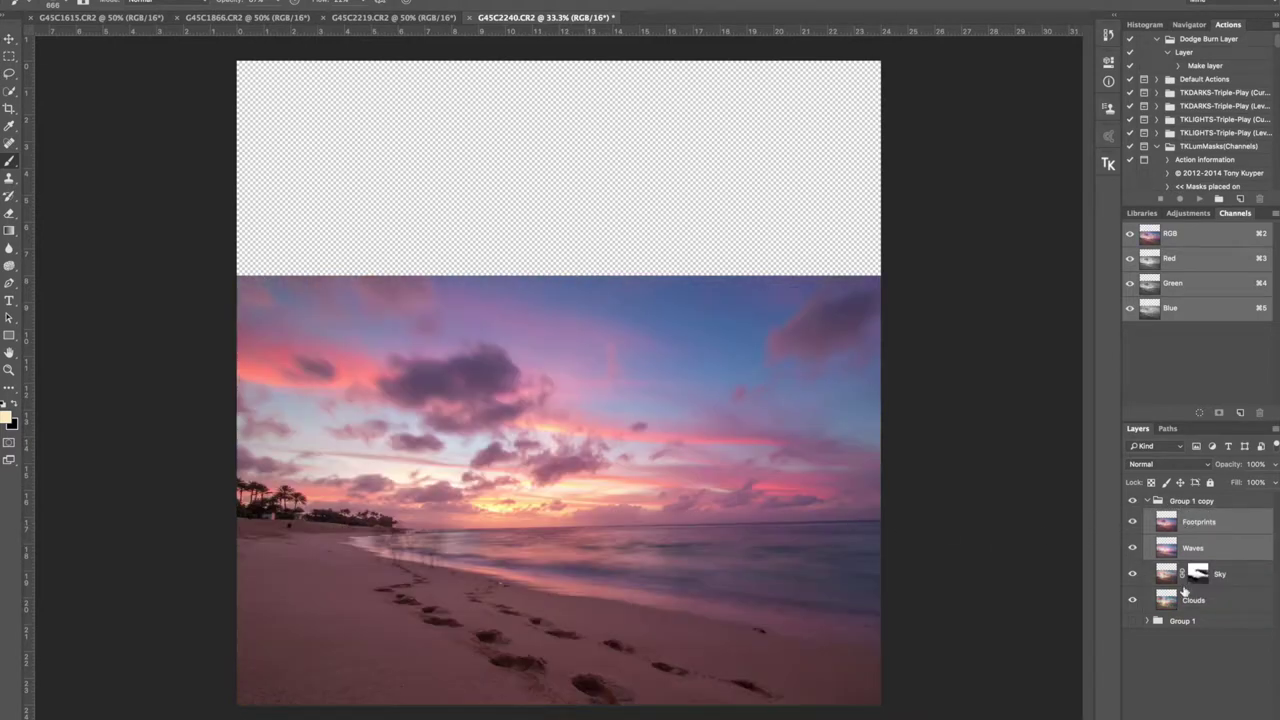
click(1218, 666)
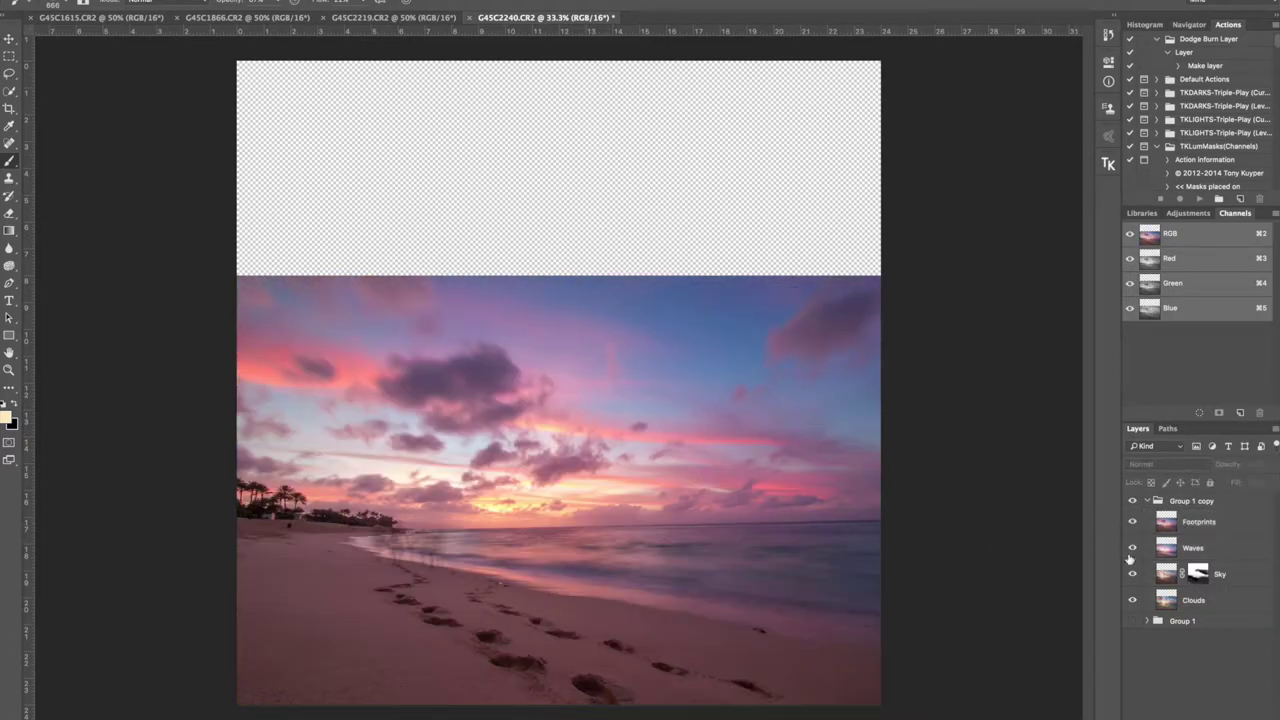
click(1136, 527)
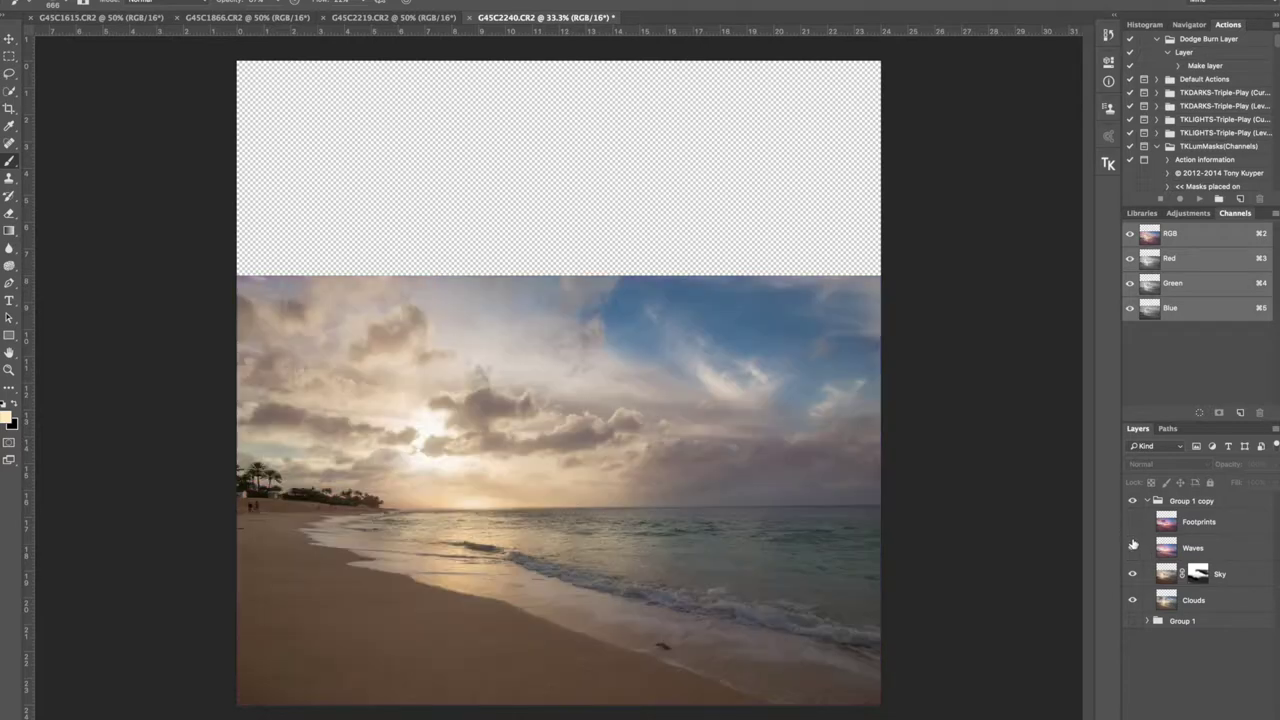
click(1133, 544)
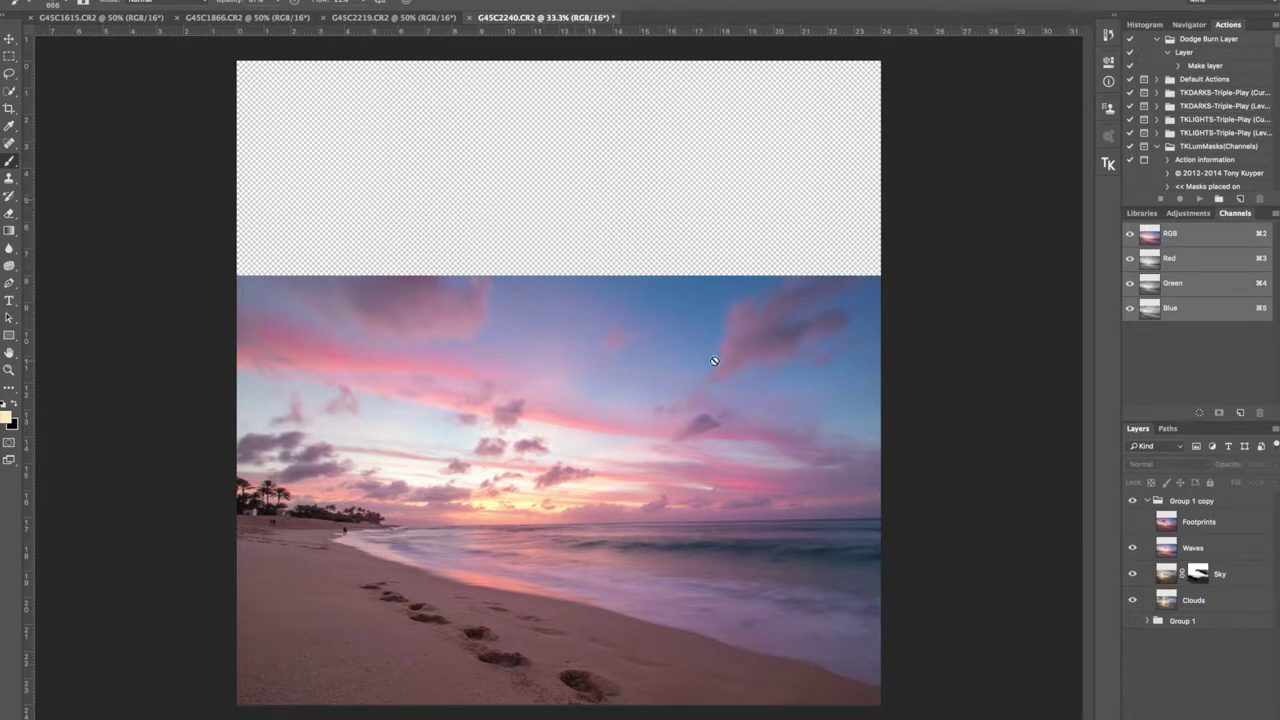
key(super+equal)
Add a reveal-all mask to Waves and paint out the lower-left and middle sky with a large brush
drag(654, 443, 685, 243)
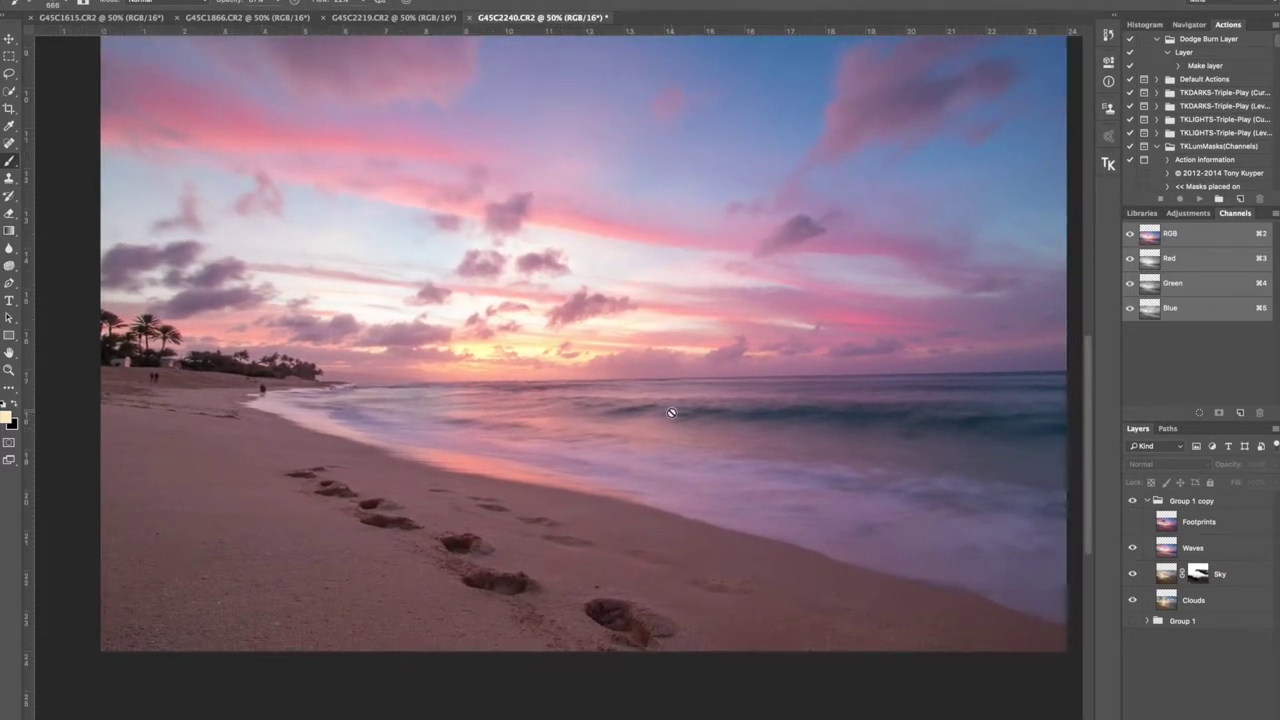
scroll(737, 354, up, 2)
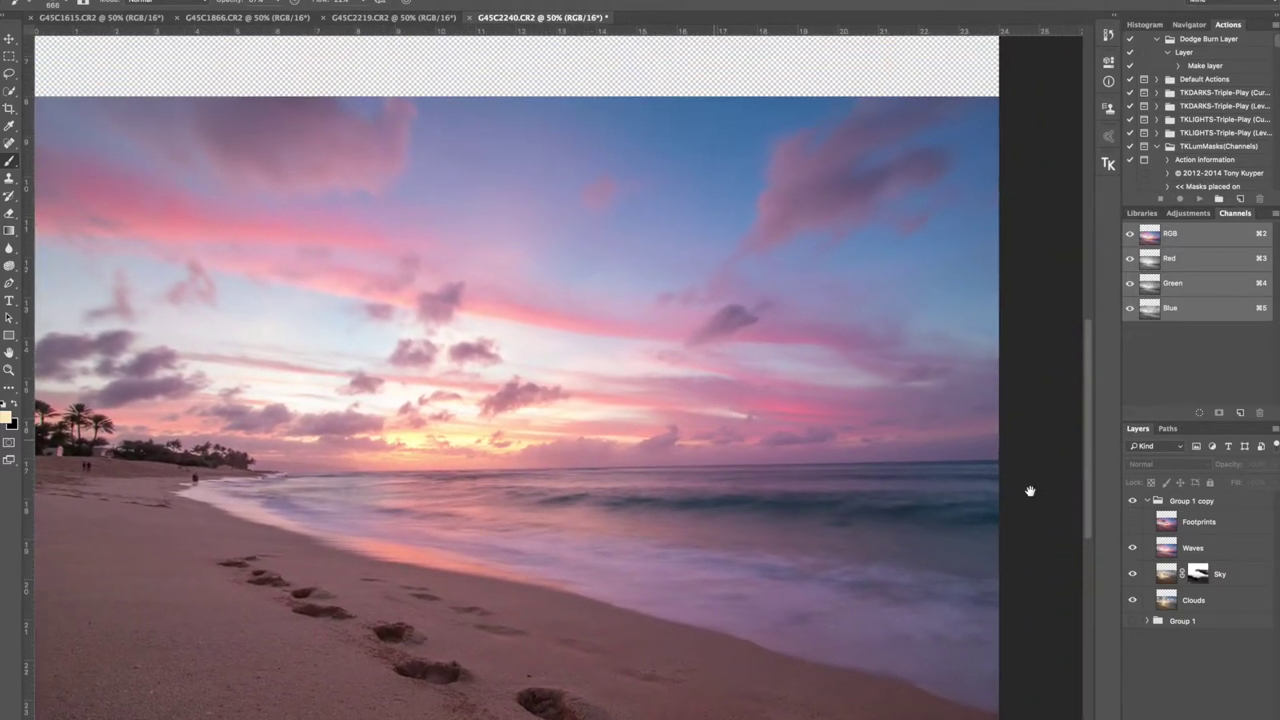
click(1212, 543)
key(ctrl+alt+m)
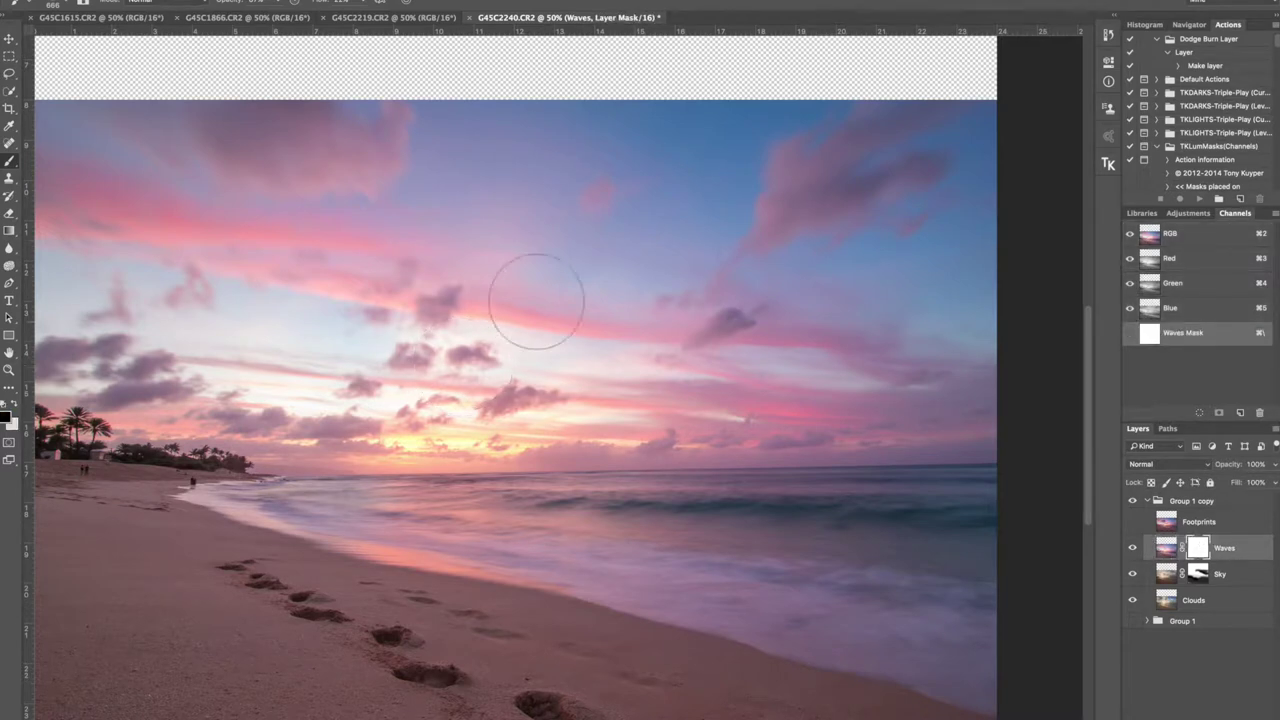
mouse_move(502, 261)
mouse_down()
mouse_move(616, 247)
mouse_move(654, 223)
mouse_move(655, 156)
mouse_move(96, 147)
mouse_move(874, 176)
mouse_move(560, 157)
mouse_move(968, 288)
mouse_move(828, 399)
mouse_move(277, 350)
mouse_move(86, 300)
mouse_up()
drag(363, 348, 605, 350)
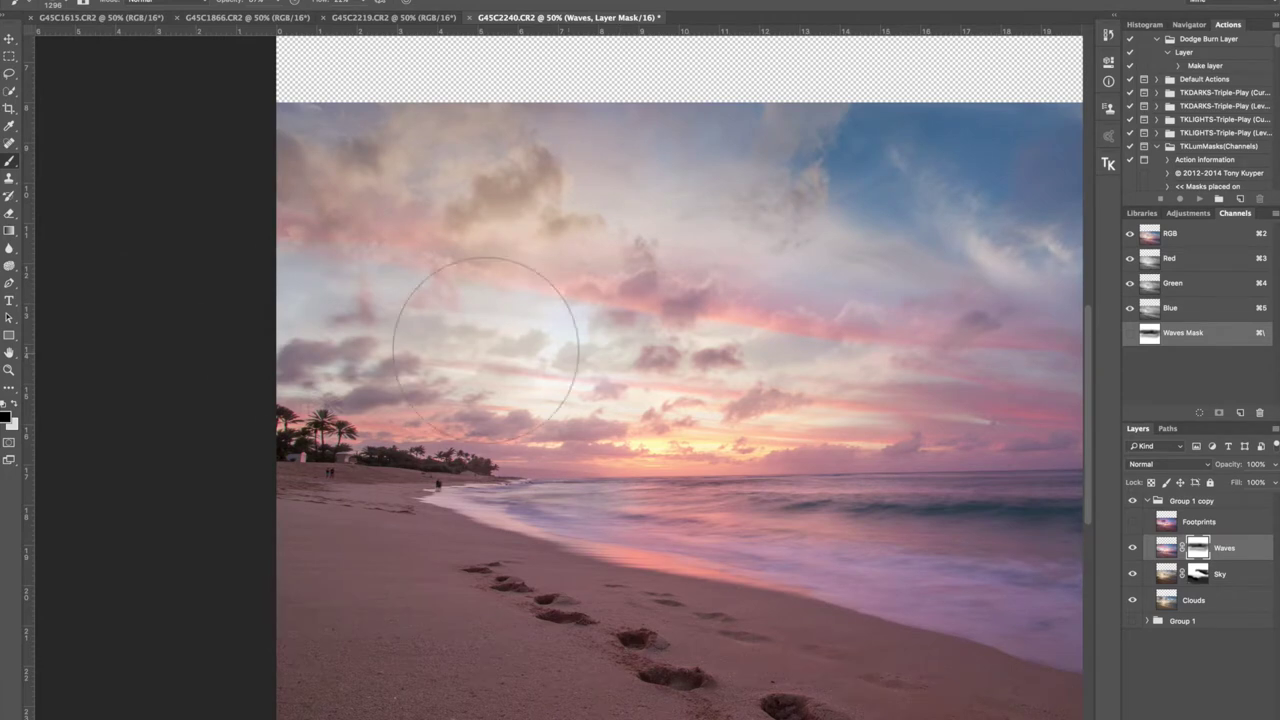
mouse_move(440, 330)
mouse_down()
mouse_move(425, 405)
mouse_move(310, 390)
mouse_move(400, 440)
mouse_up()
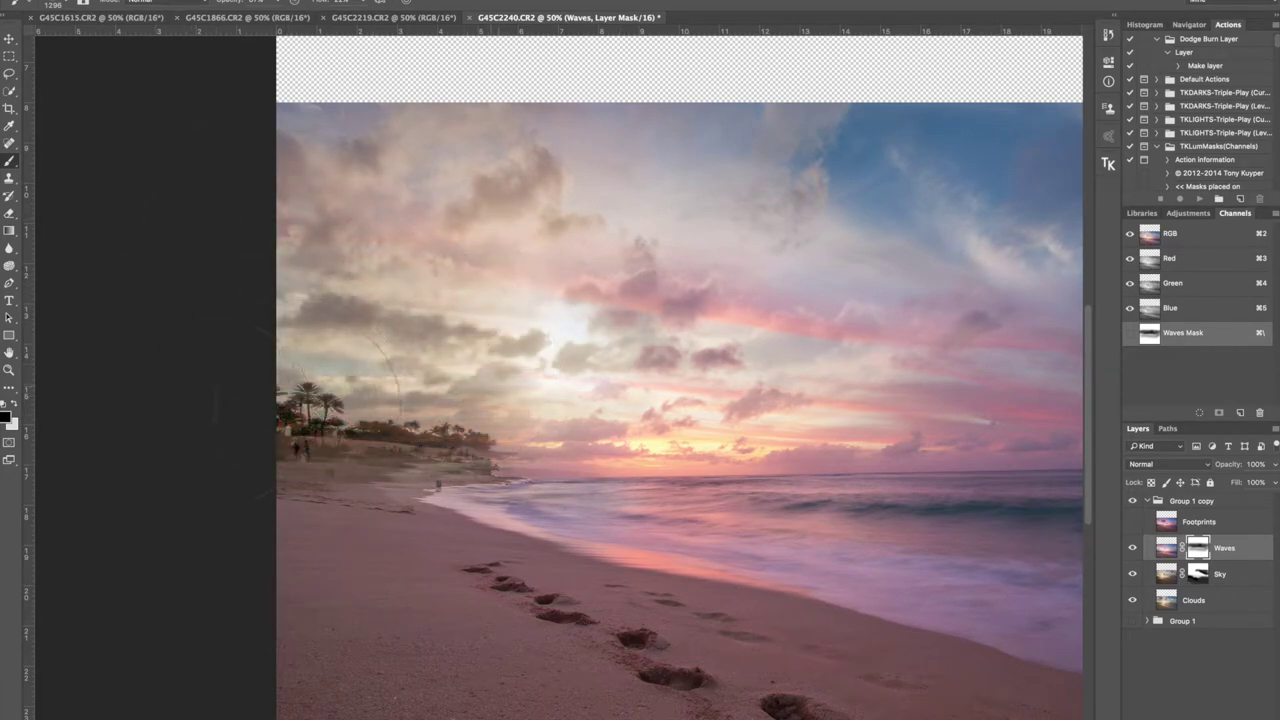
mouse_move(457, 357)
mouse_down()
mouse_move(714, 386)
mouse_move(895, 365)
mouse_move(810, 349)
mouse_move(643, 351)
mouse_up()
Restore the bright-sun sky strokes and shift the Waves layer down about 0.36 in
key(super+z)
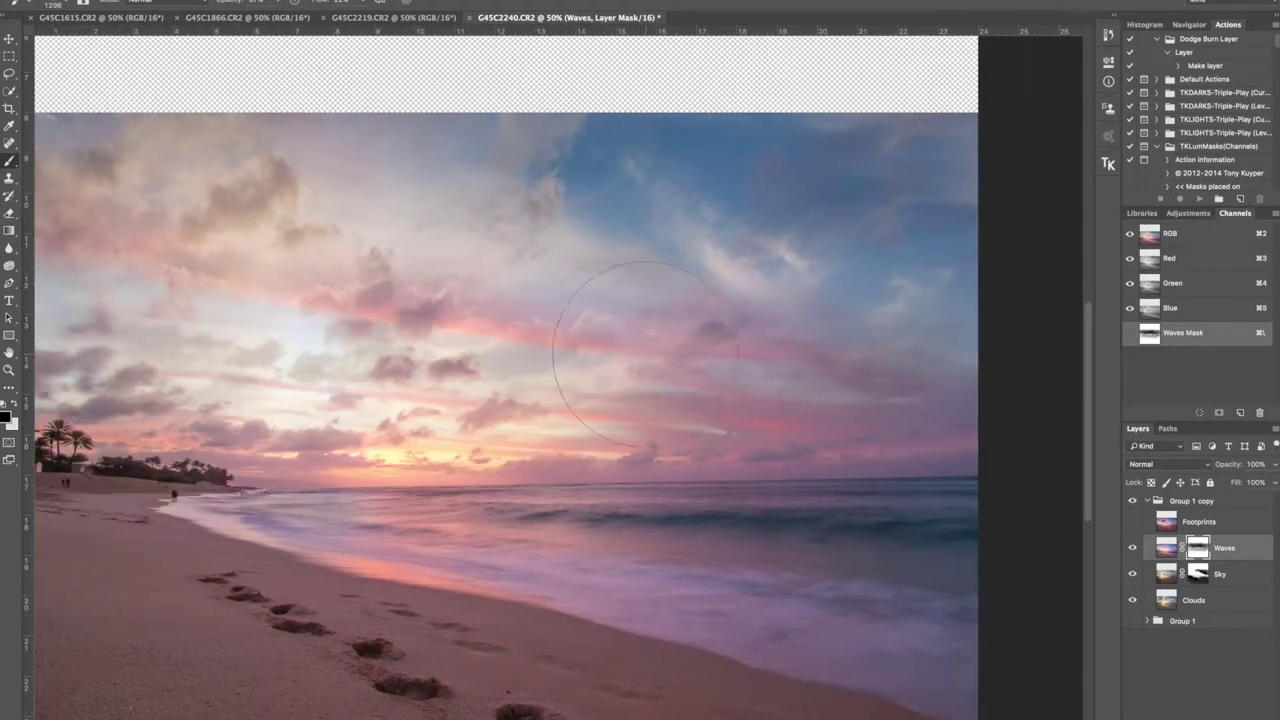
mouse_move(92, 255)
mouse_down()
mouse_move(300, 310)
mouse_move(300, 363)
mouse_move(500, 380)
mouse_move(95, 310)
mouse_up()
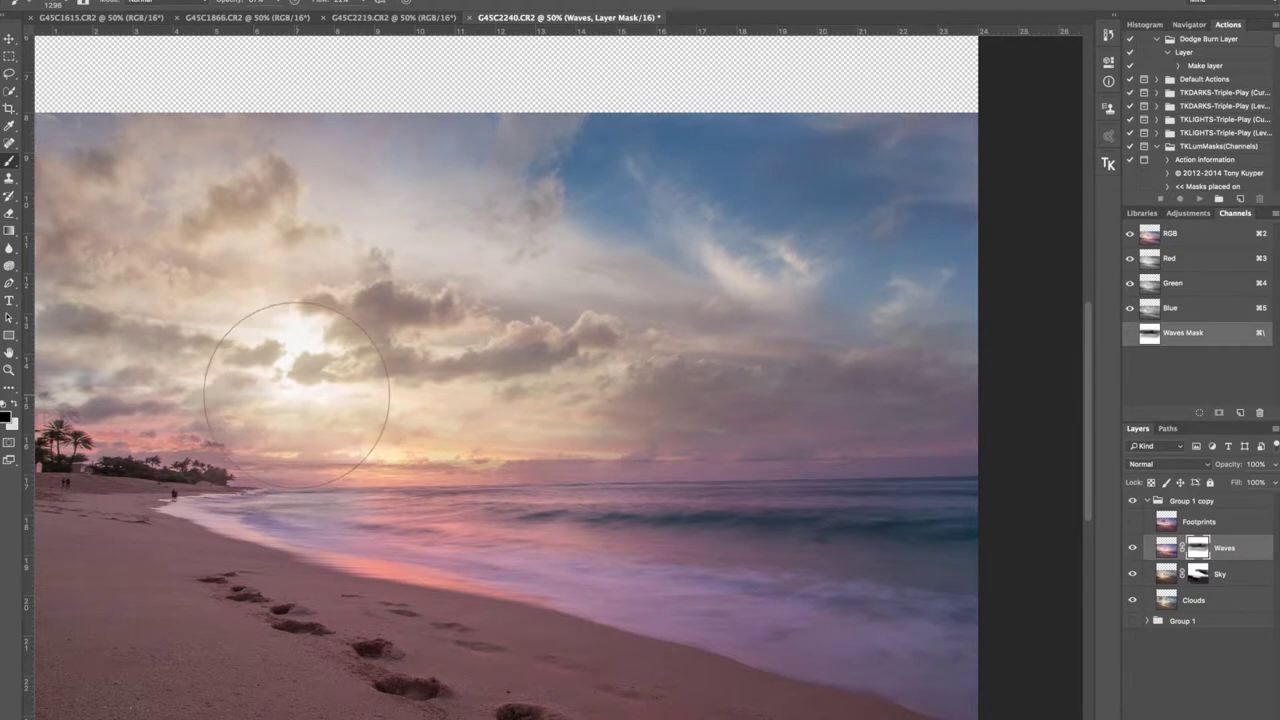
key(super+z)
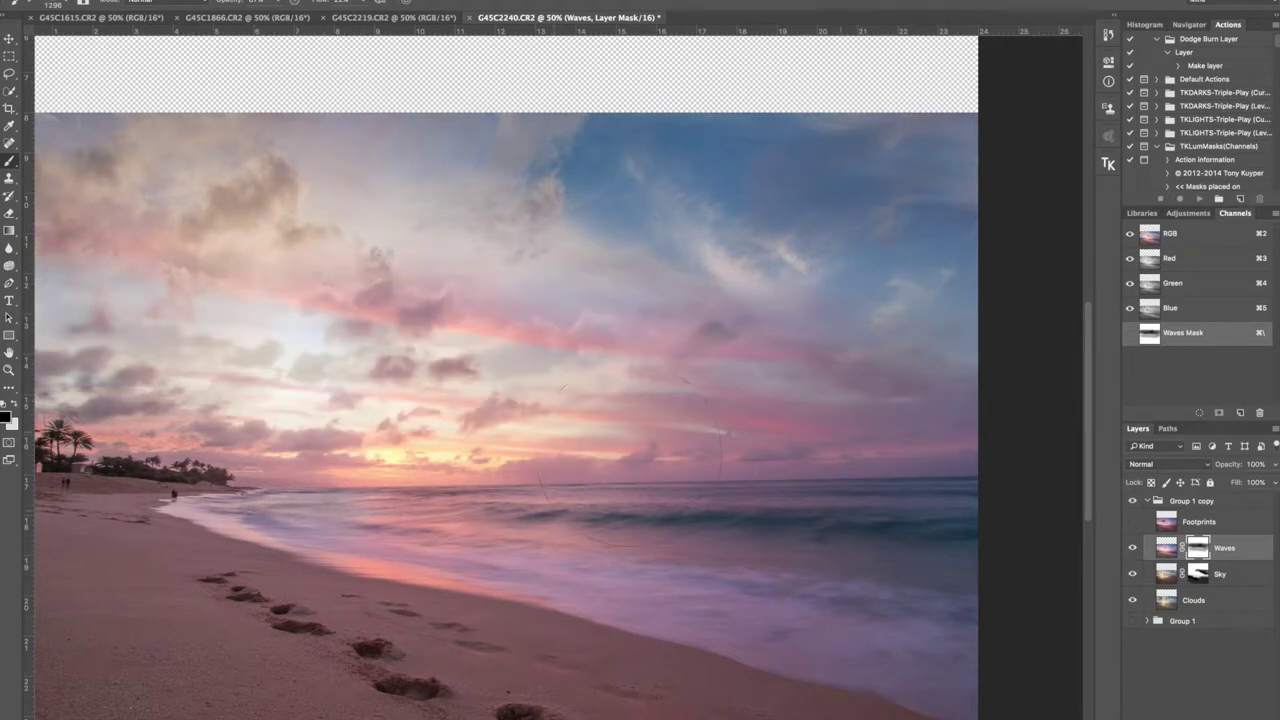
click(1274, 465)
key(super+z)
key(v)
drag(622, 523, 620, 498)
drag(543, 494, 660, 511)
click(1275, 465)
Paint out more of the Waves sky to reveal lighter clouds, then hide Clouds to check
key(b)
mouse_move(605, 321)
mouse_down()
mouse_move(549, 300)
mouse_move(423, 294)
mouse_move(674, 266)
mouse_move(135, 230)
mouse_move(190, 100)
mouse_move(460, 240)
mouse_move(625, 105)
mouse_move(403, 133)
mouse_up()
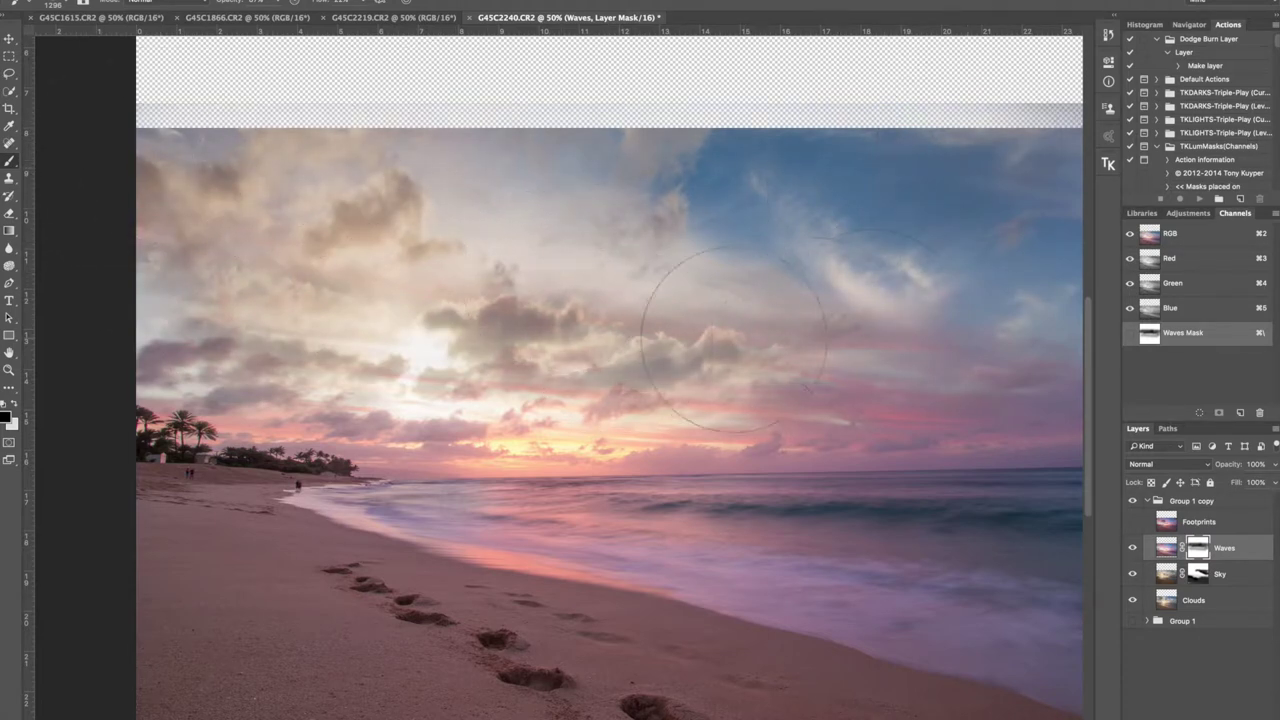
mouse_move(660, 325)
mouse_down()
mouse_move(340, 330)
mouse_move(585, 355)
mouse_move(180, 370)
mouse_move(300, 340)
mouse_move(315, 378)
mouse_move(400, 345)
mouse_move(430, 360)
mouse_move(428, 381)
mouse_move(651, 357)
mouse_move(790, 370)
mouse_up()
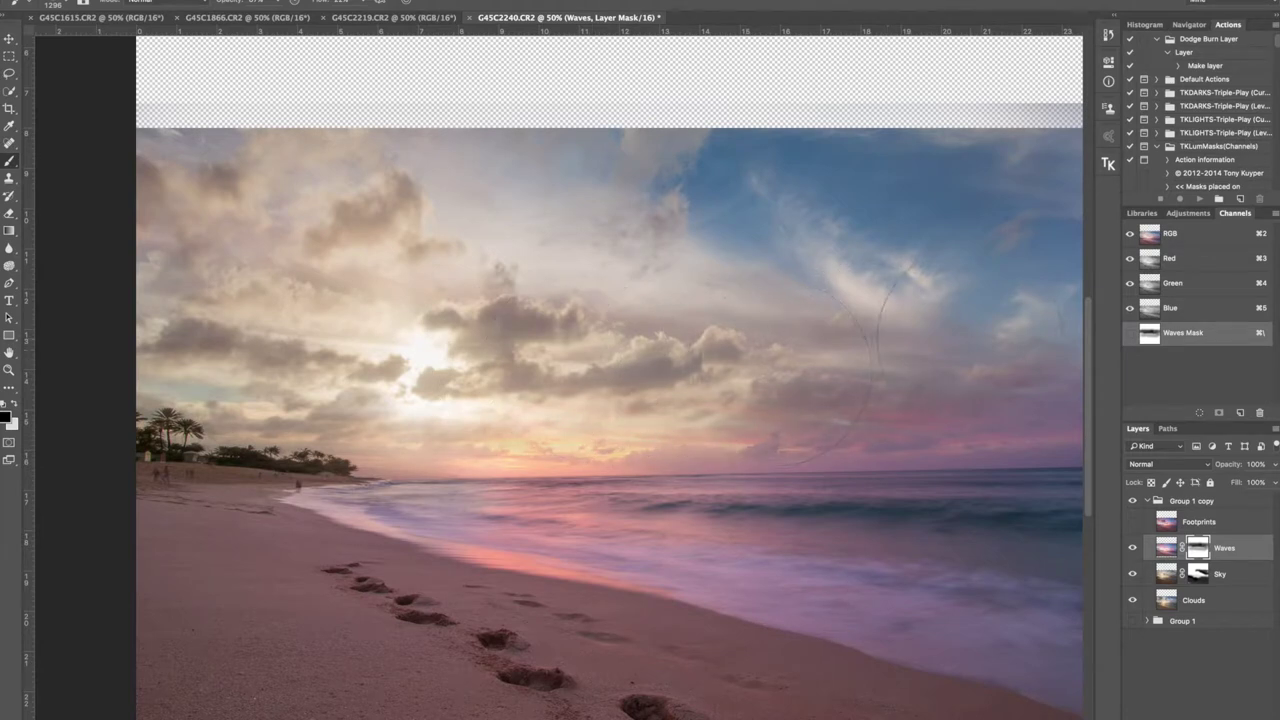
drag(951, 371, 855, 348)
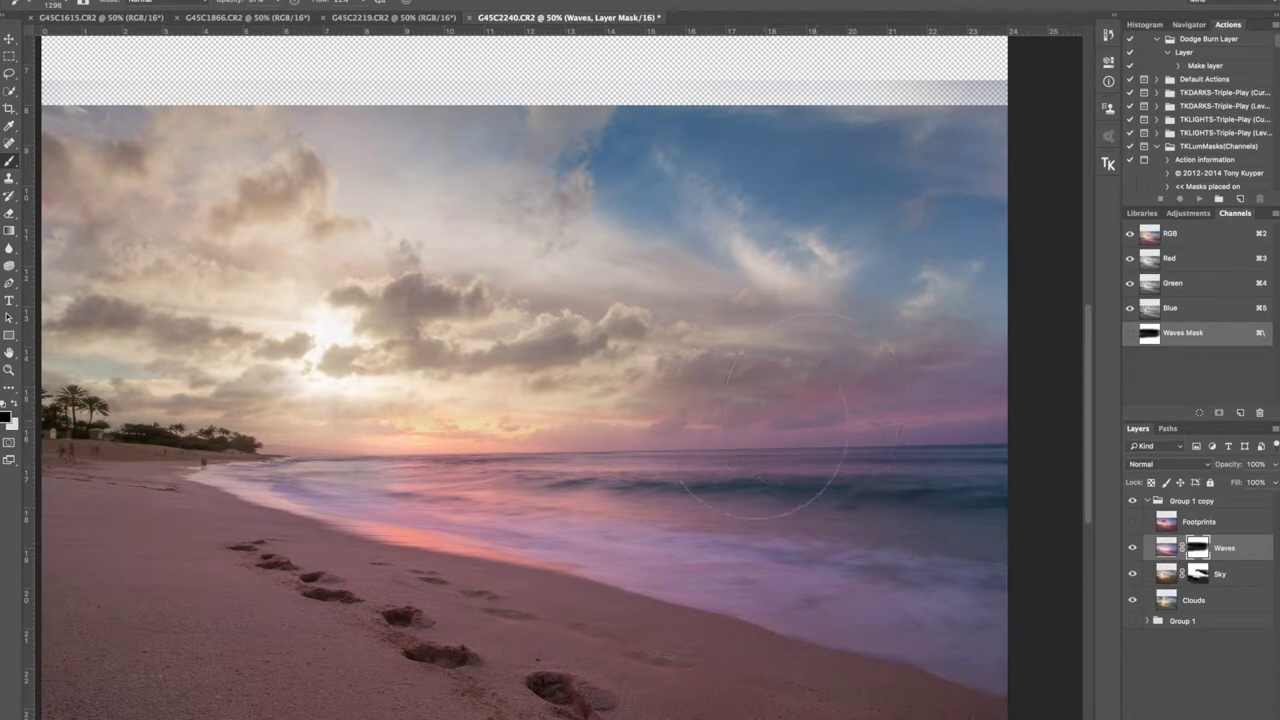
mouse_move(300, 275)
mouse_down()
mouse_move(486, 260)
mouse_move(403, 260)
mouse_up()
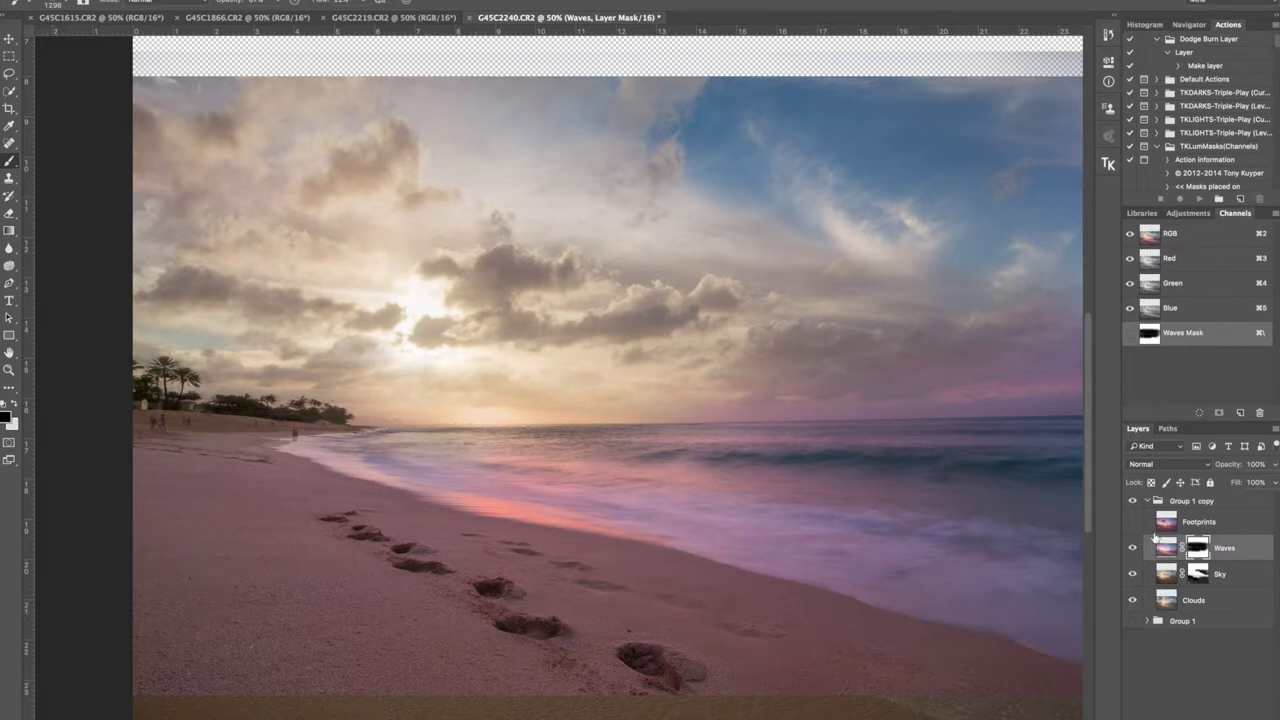
click(1135, 599)
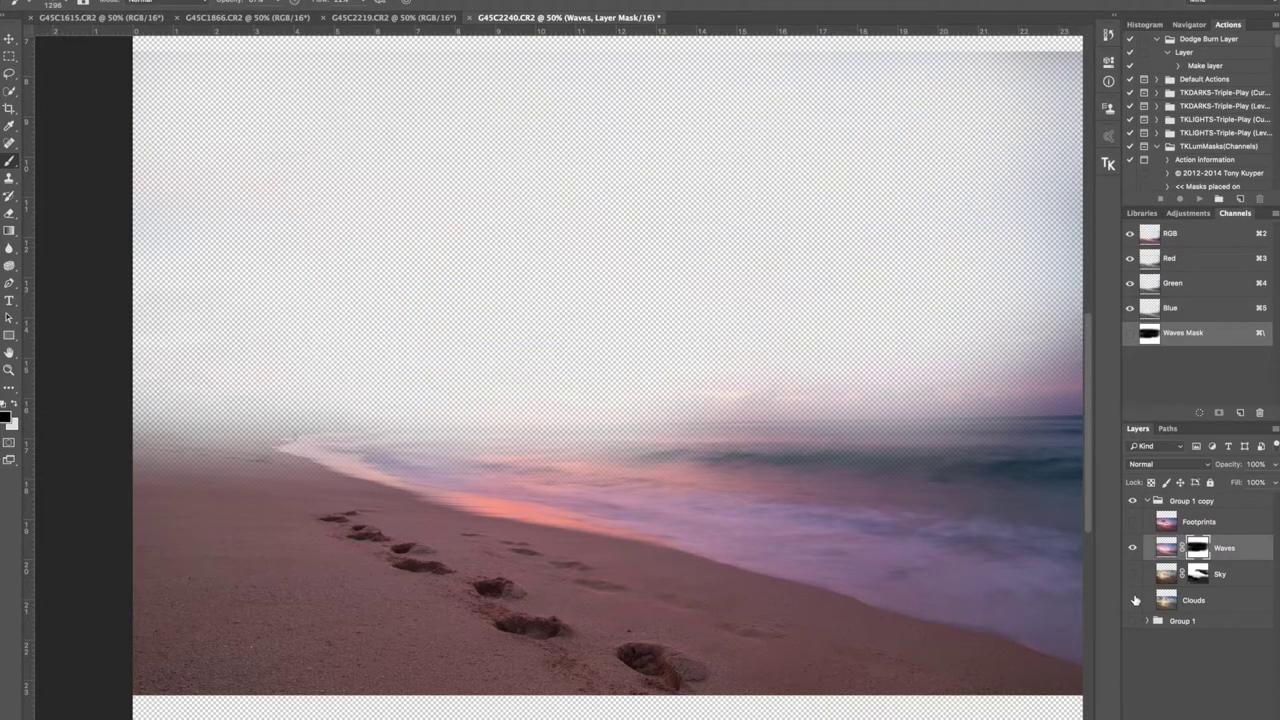
Turn the Clouds and Sky layers back on and resize the brush to about 1048 px
click(1134, 599)
click(1133, 575)
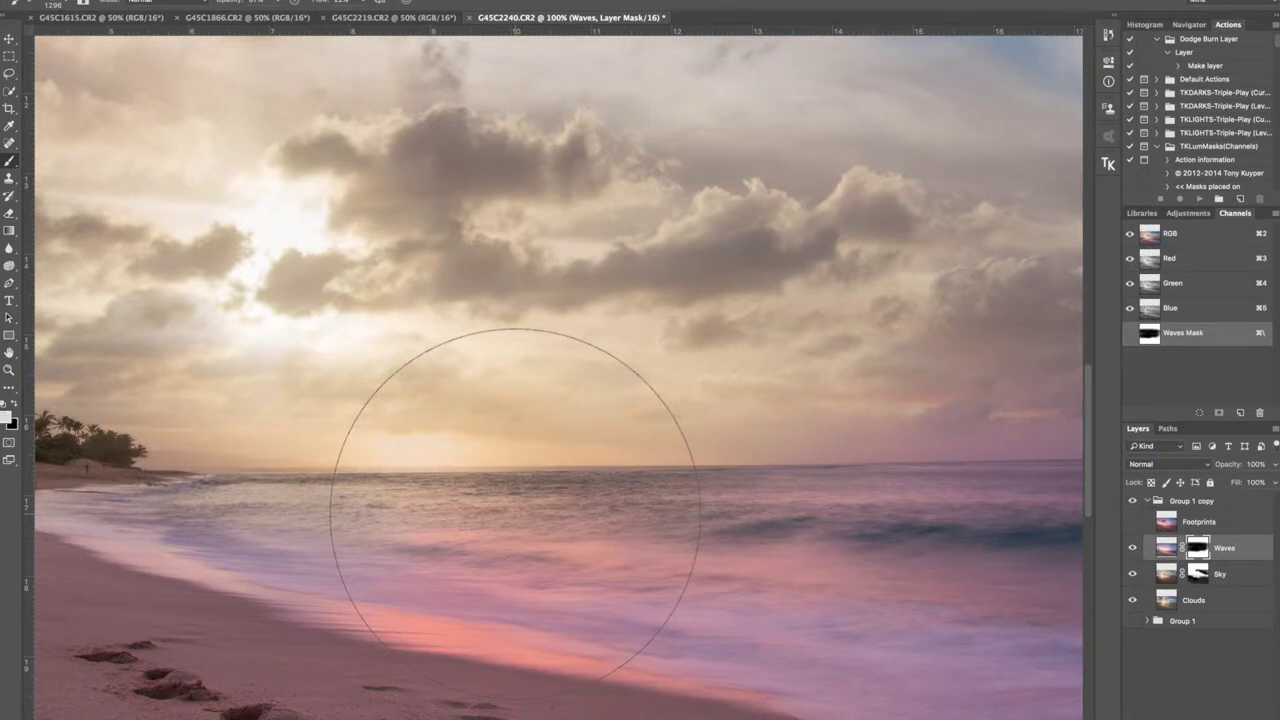
mouse_move(566, 478)
mouse_down()
mouse_move(594, 491)
mouse_move(271, 537)
mouse_move(460, 540)
mouse_up()
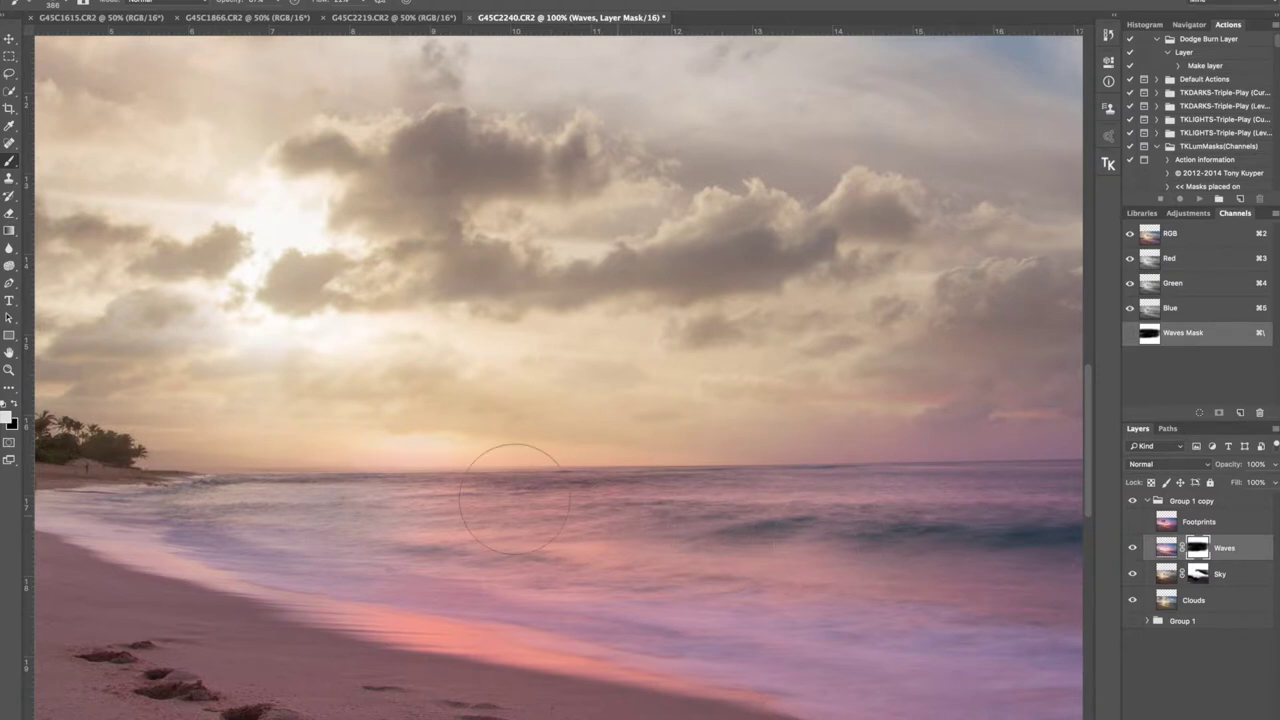
Paint black on the Waves mask along the horizon and left palm trees, zooming out to 50%
drag(291, 457, 503, 451)
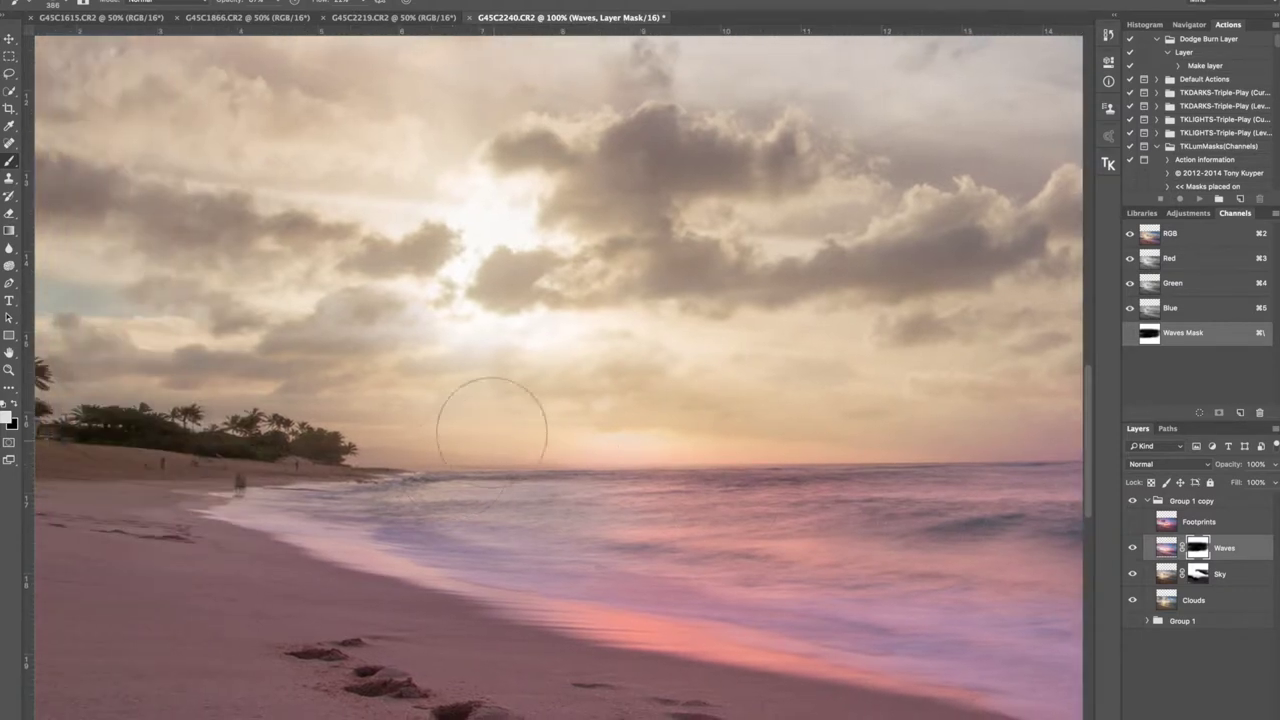
key(x)
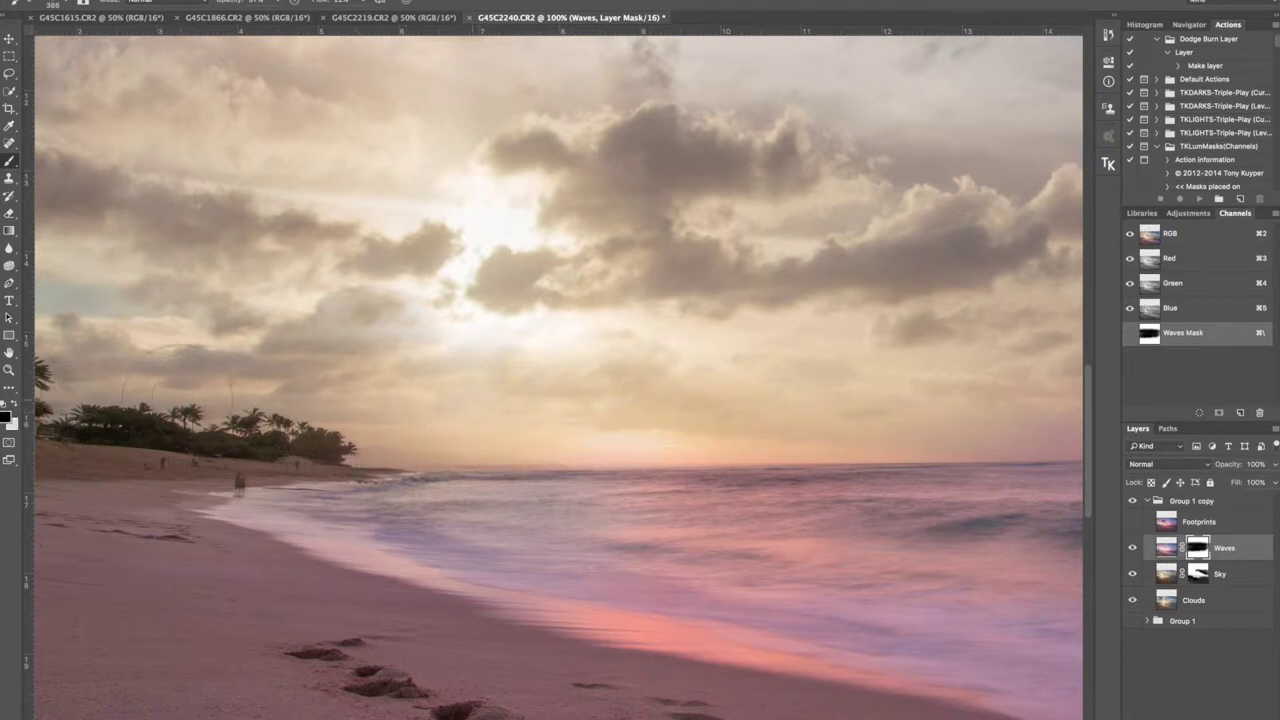
drag(158, 388, 402, 404)
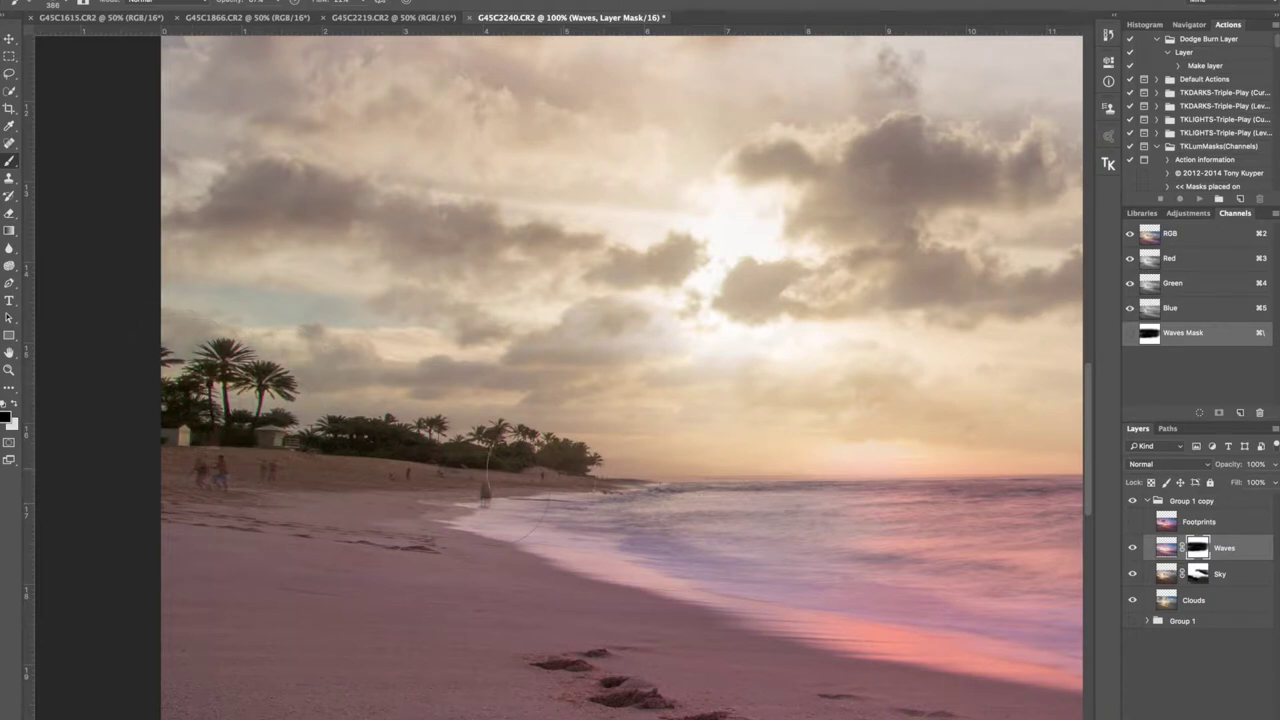
drag(850, 400, 480, 409)
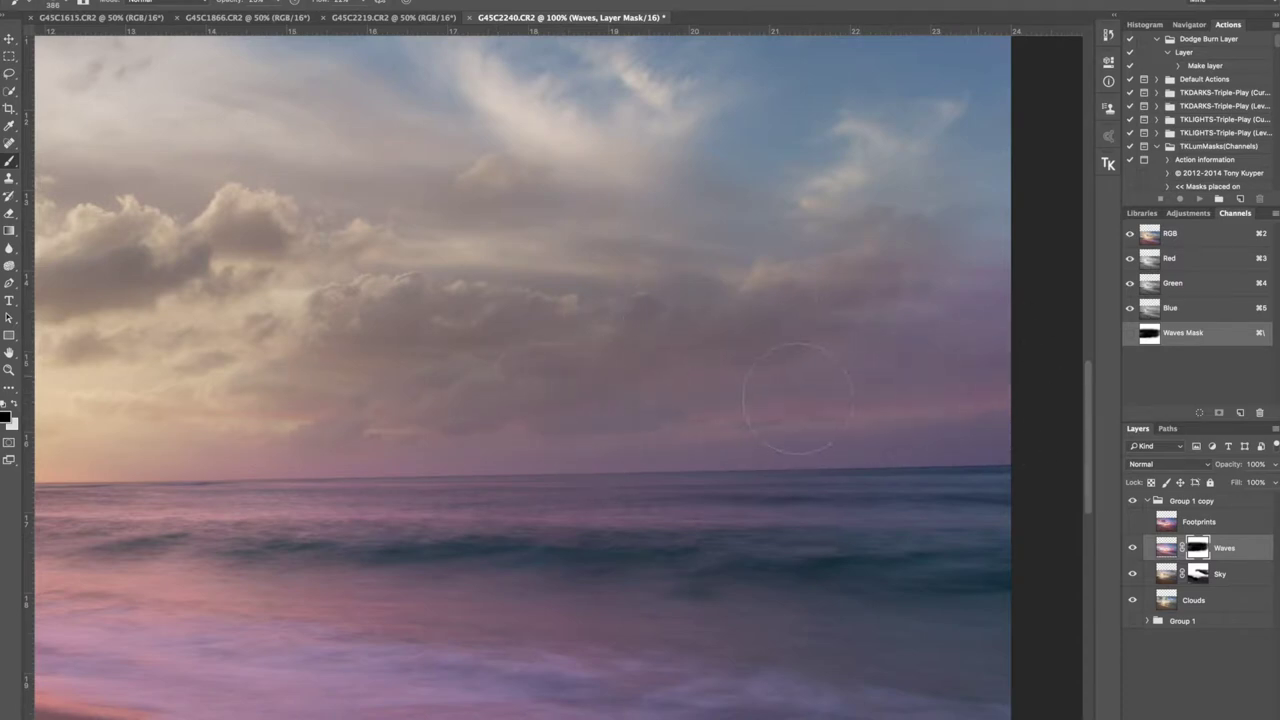
key(super+minus)
key(super+minus)
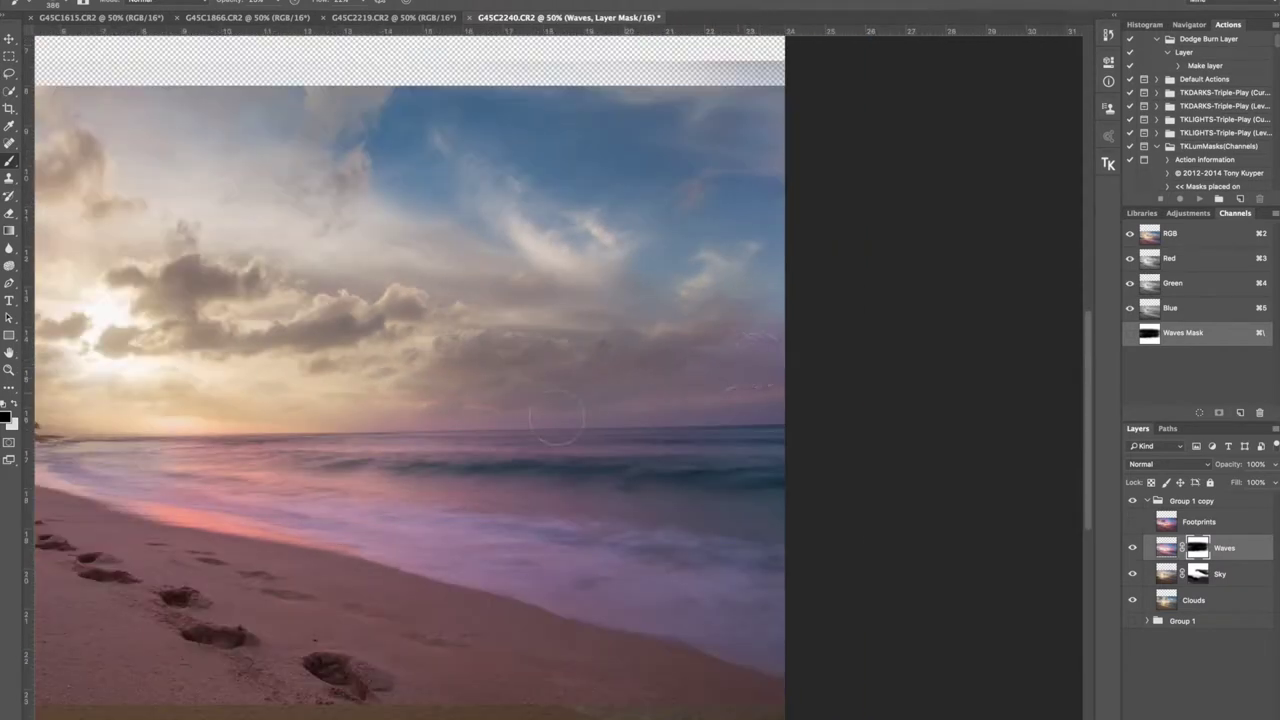
mouse_move(211, 466)
mouse_down()
mouse_move(417, 449)
mouse_move(476, 459)
mouse_up()
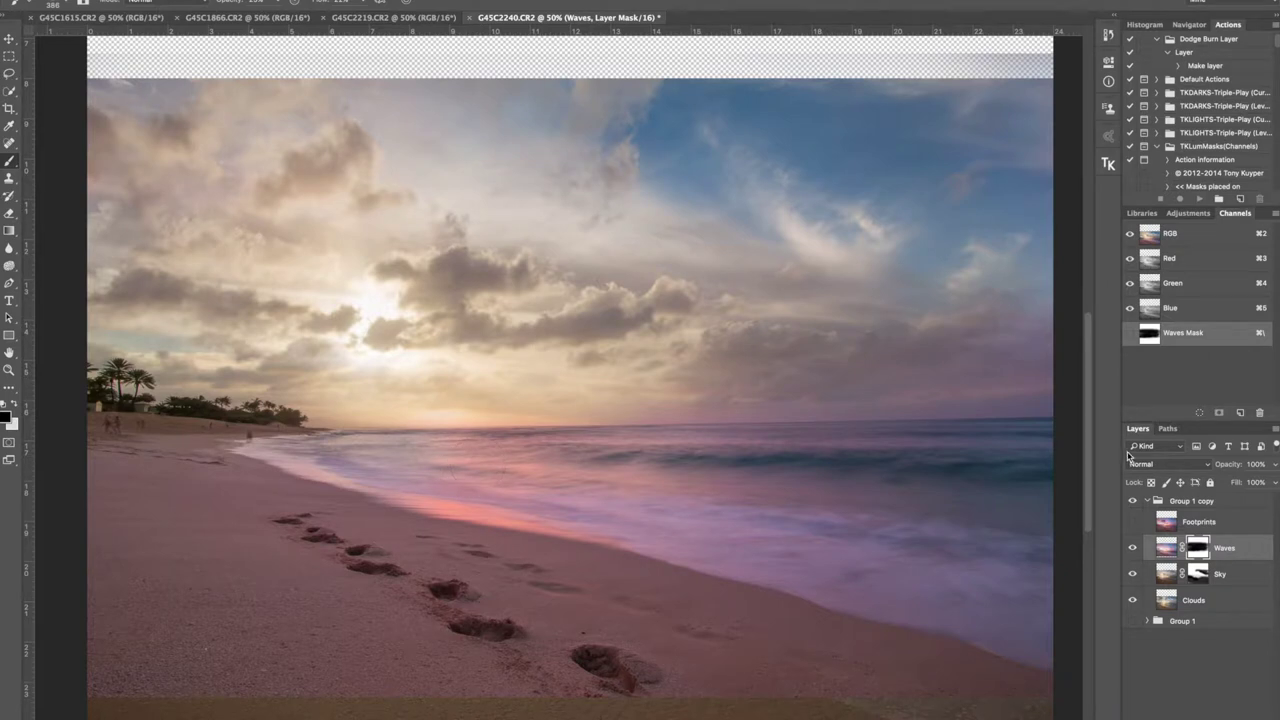
Hide Footprints, select Group 1 copy, and stamp all visible layers into a merged Layer 4
click(1132, 523)
click(1214, 503)
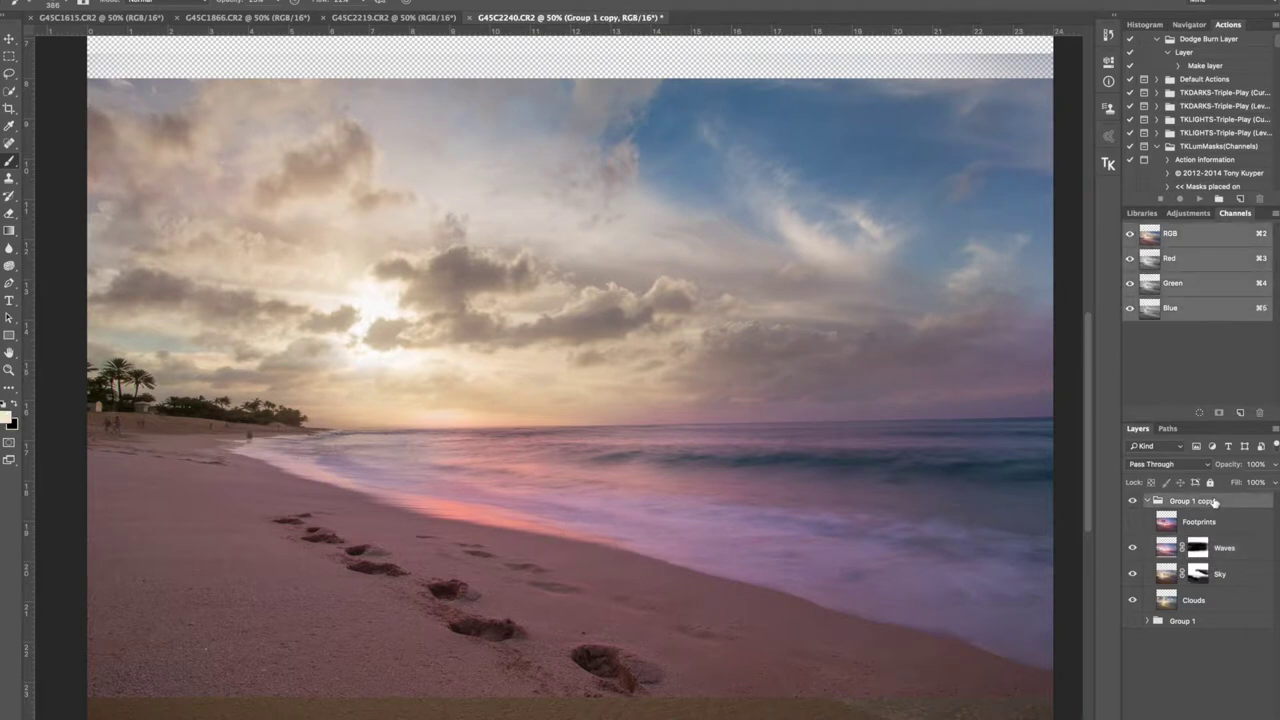
key(super+alt+shift+e)
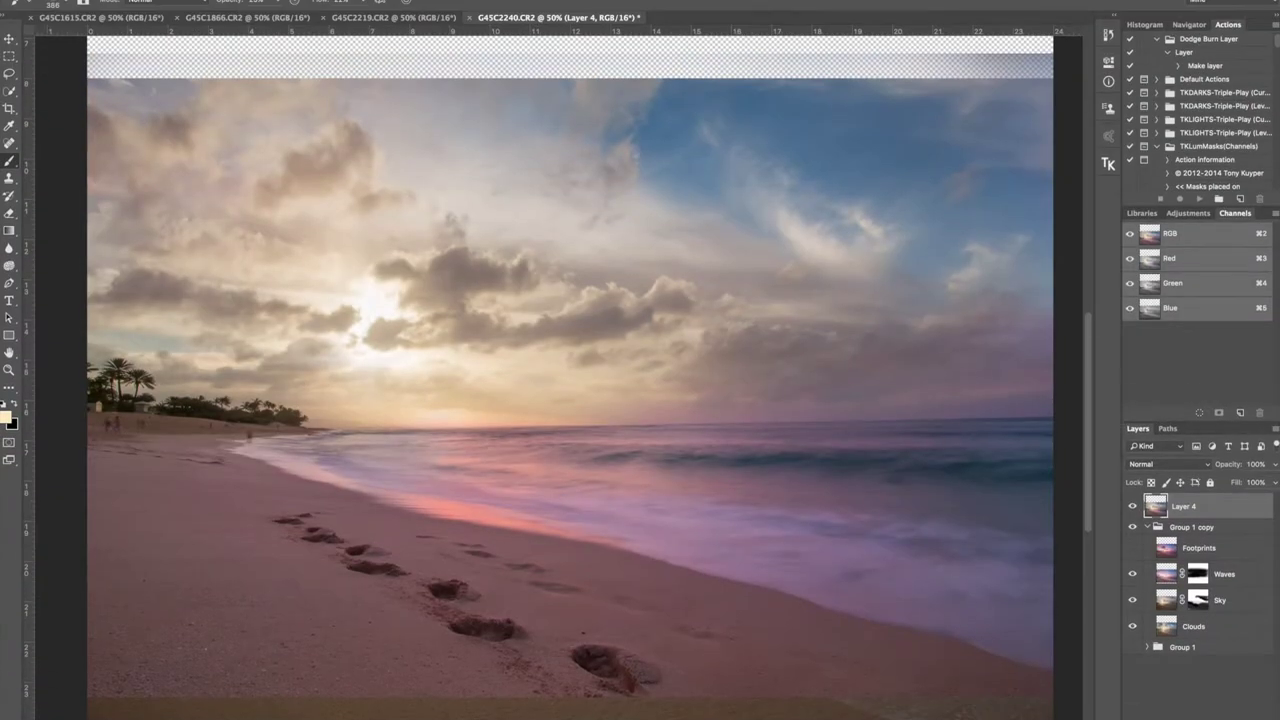
Launch the Camera Raw Filter on Layer 4 from the Filter menu
click(360, 1)
mouse_move(330, 1)
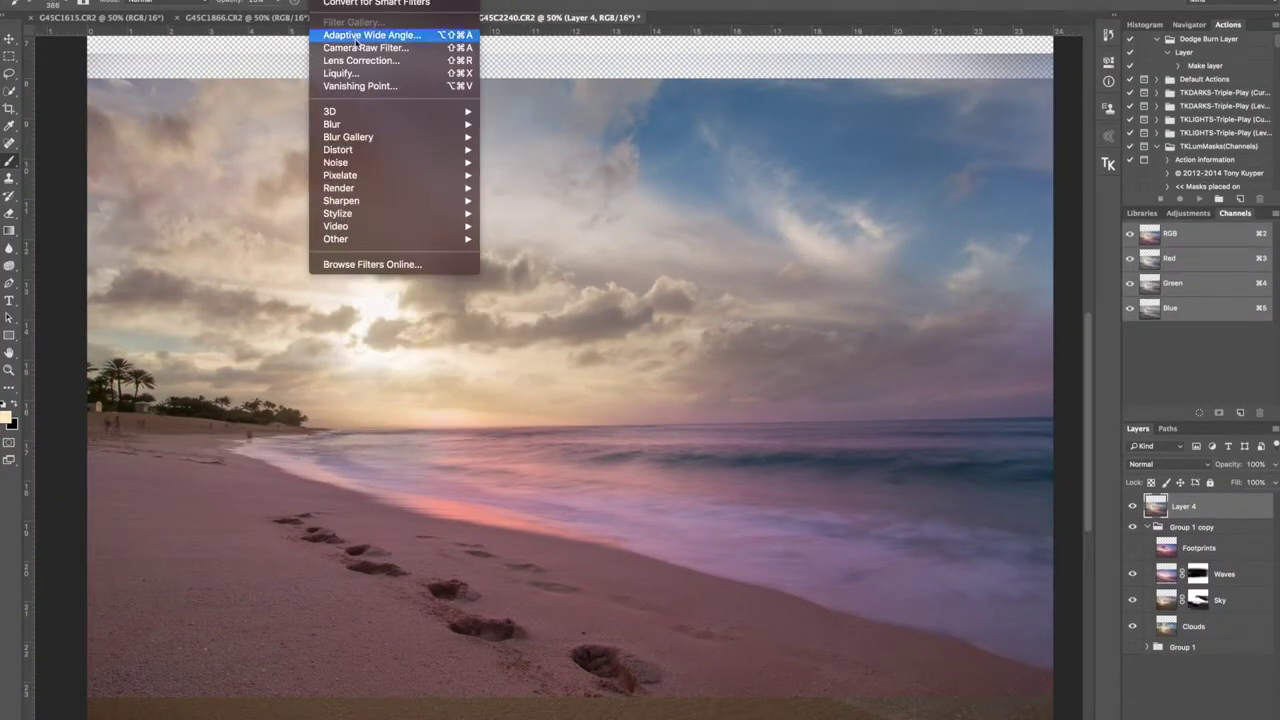
click(416, 48)
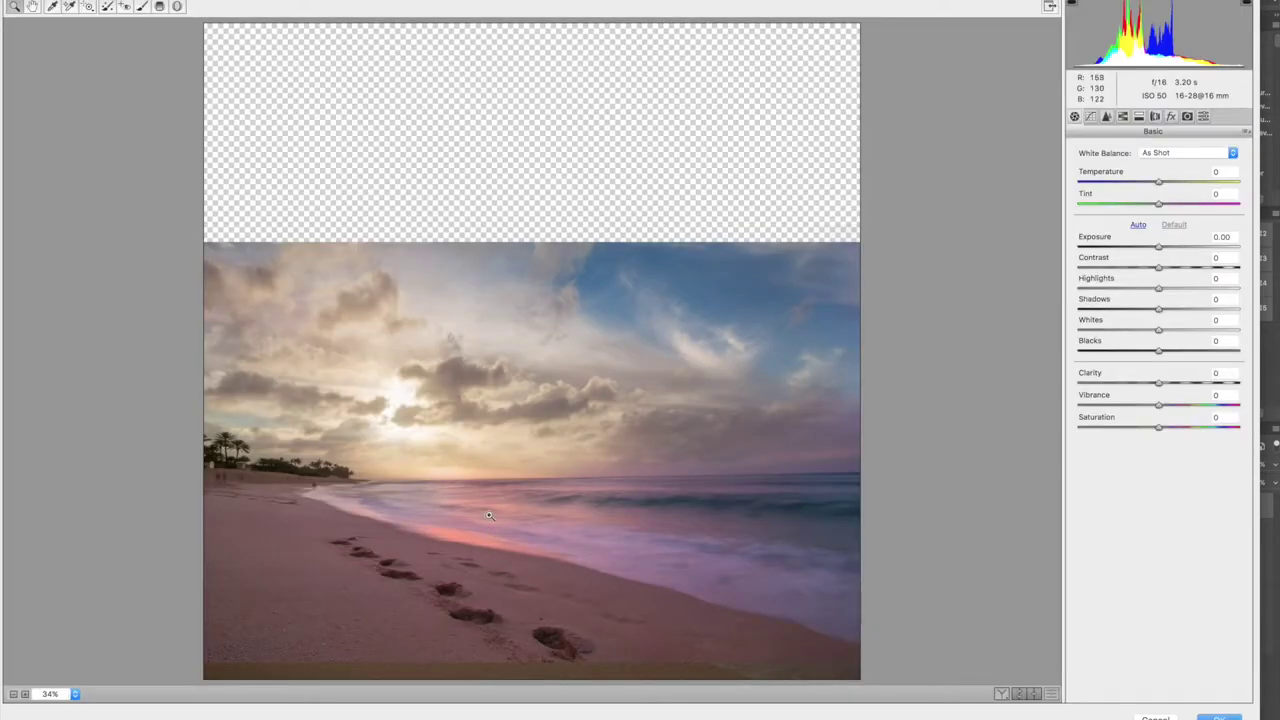
Warm Layer 4 to Temperature +12, view the preview at 66.7%, and show Split Toning
drag(1164, 184, 1169, 184)
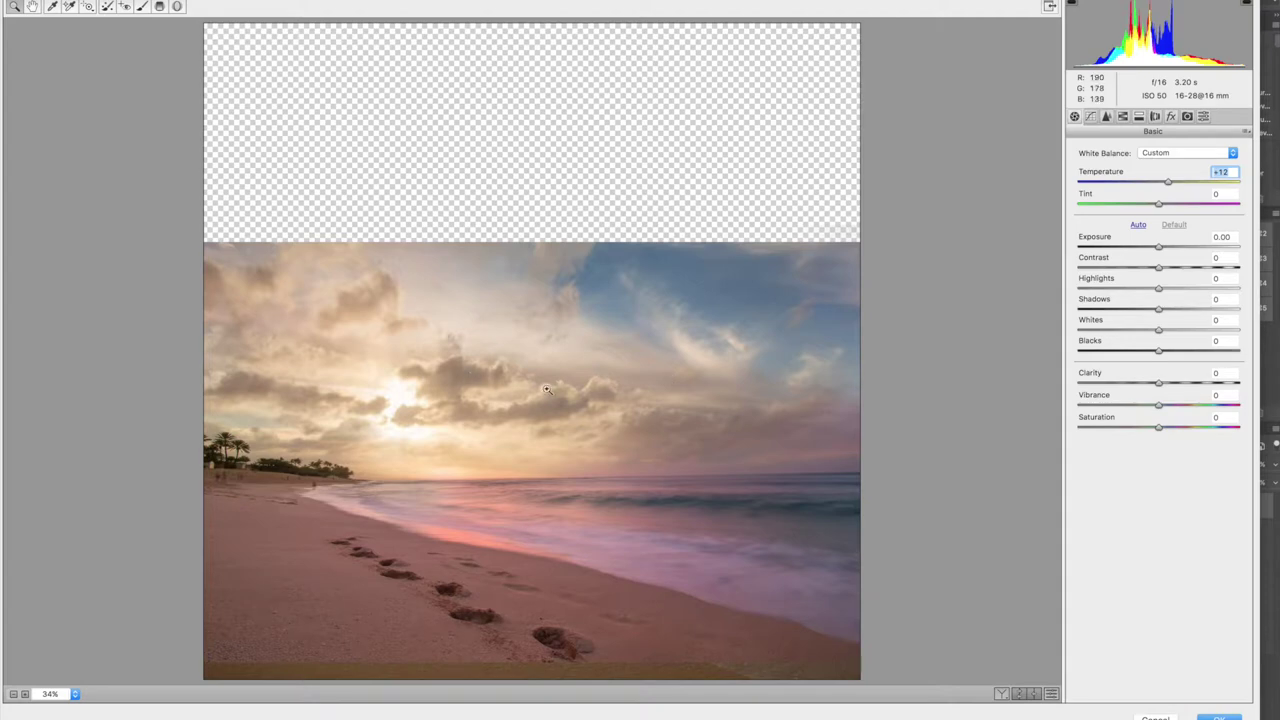
click(475, 526)
drag(475, 521, 509, 353)
click(602, 400)
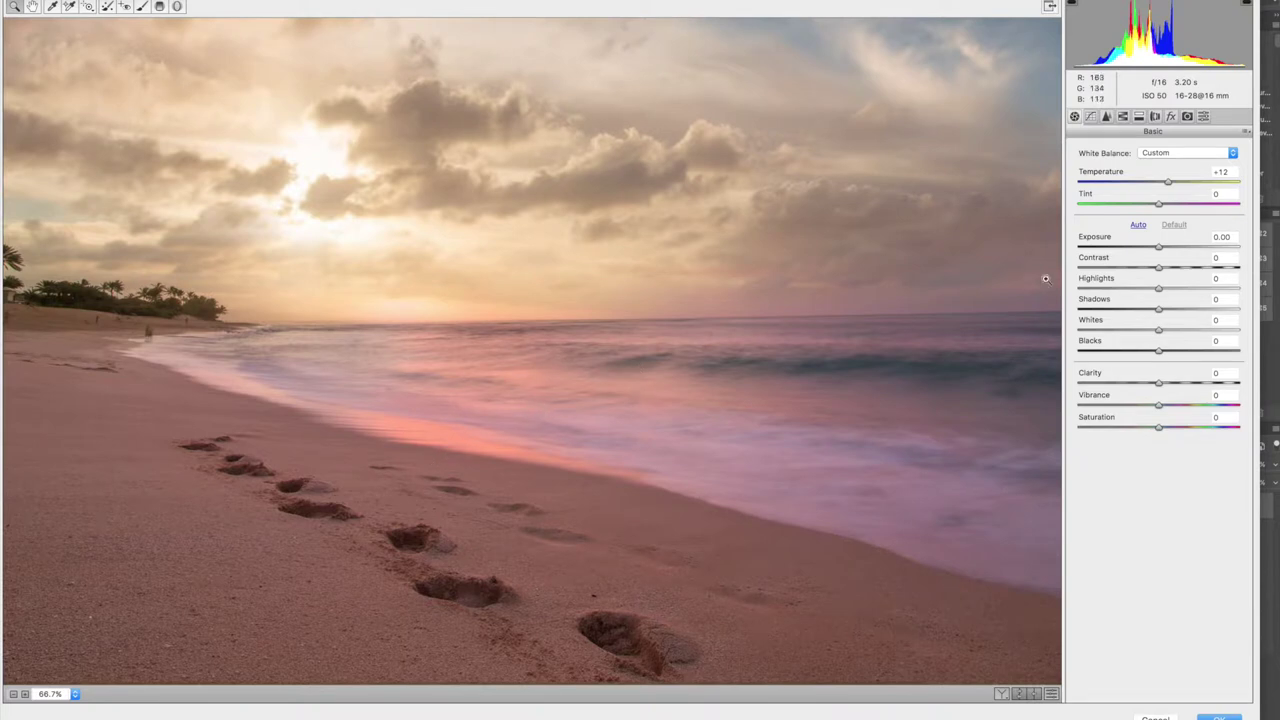
click(1139, 117)
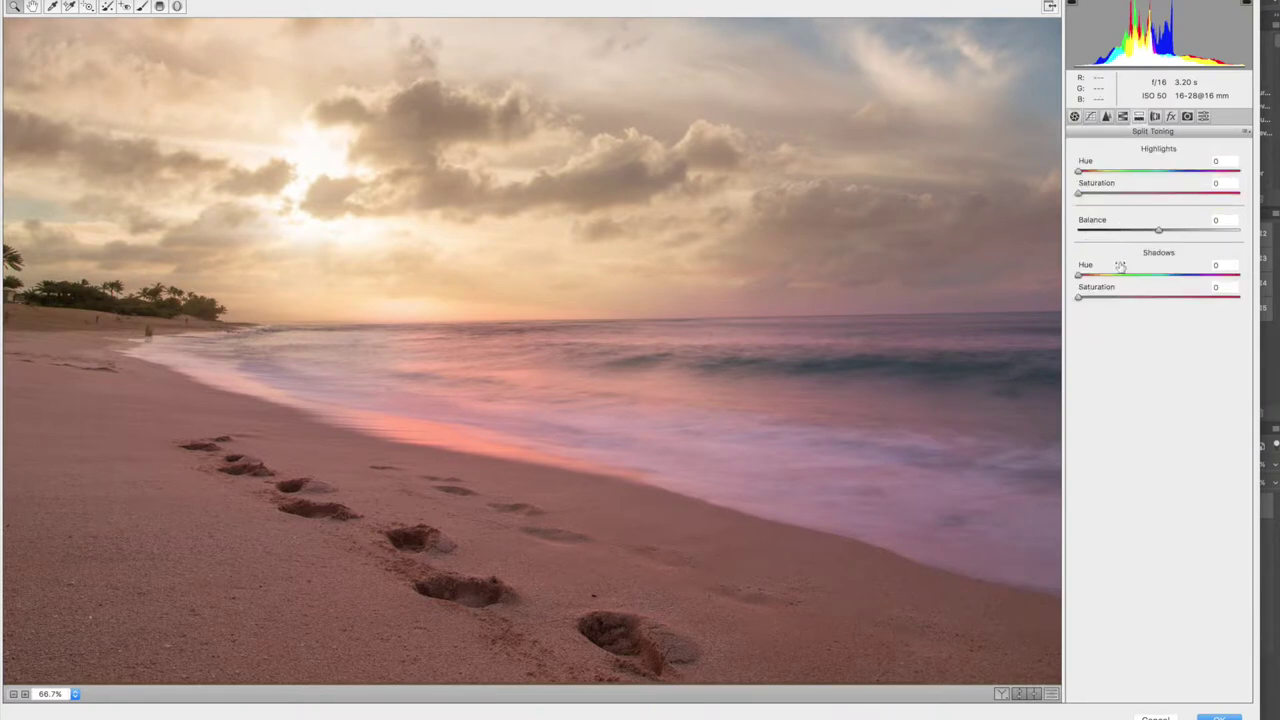
Use the HSL Targeted Adjustment tool to cut red, orange, purple and magenta saturation, reds at -56
click(1125, 117)
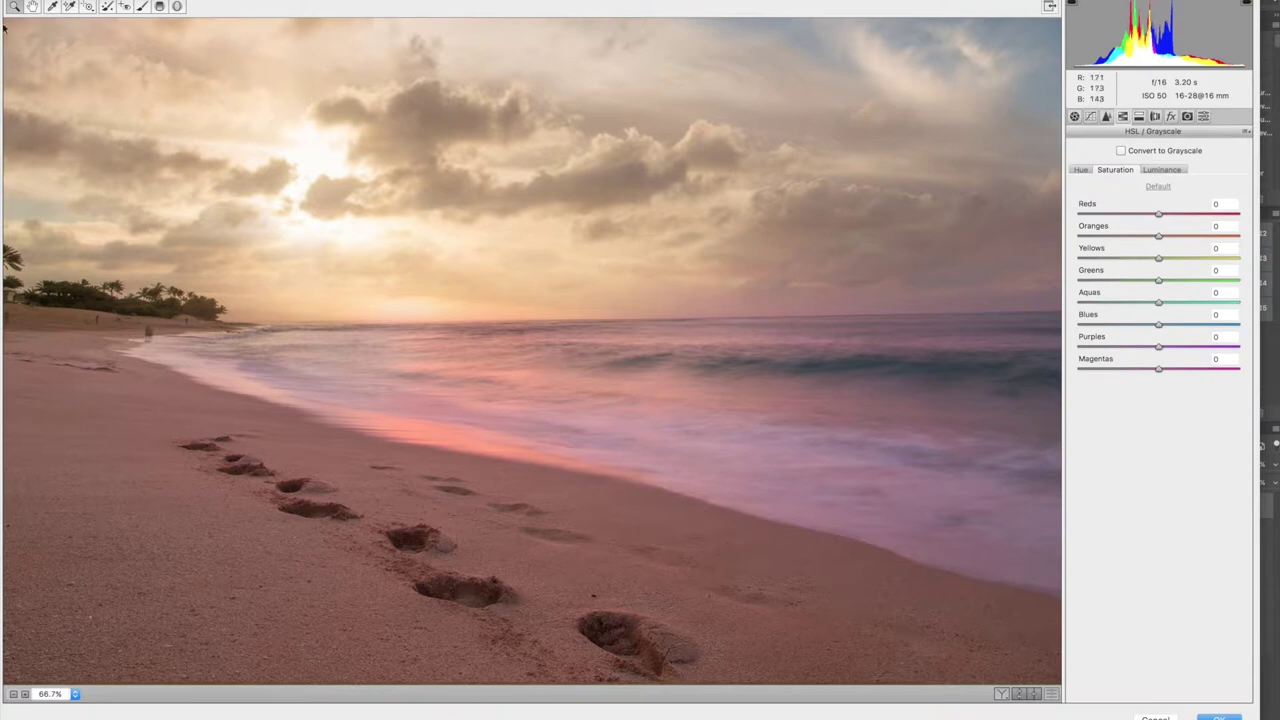
click(86, 7)
drag(495, 378, 474, 415)
drag(675, 454, 679, 469)
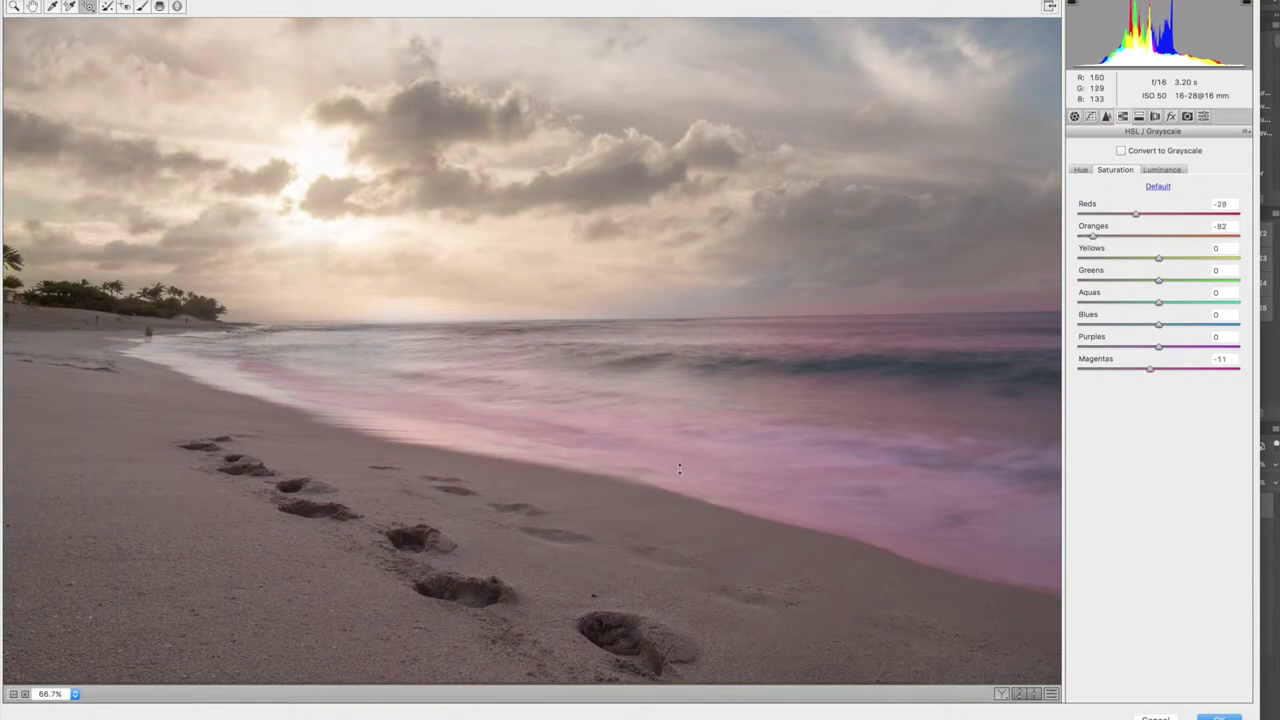
drag(1145, 369, 1088, 369)
drag(1158, 347, 1093, 347)
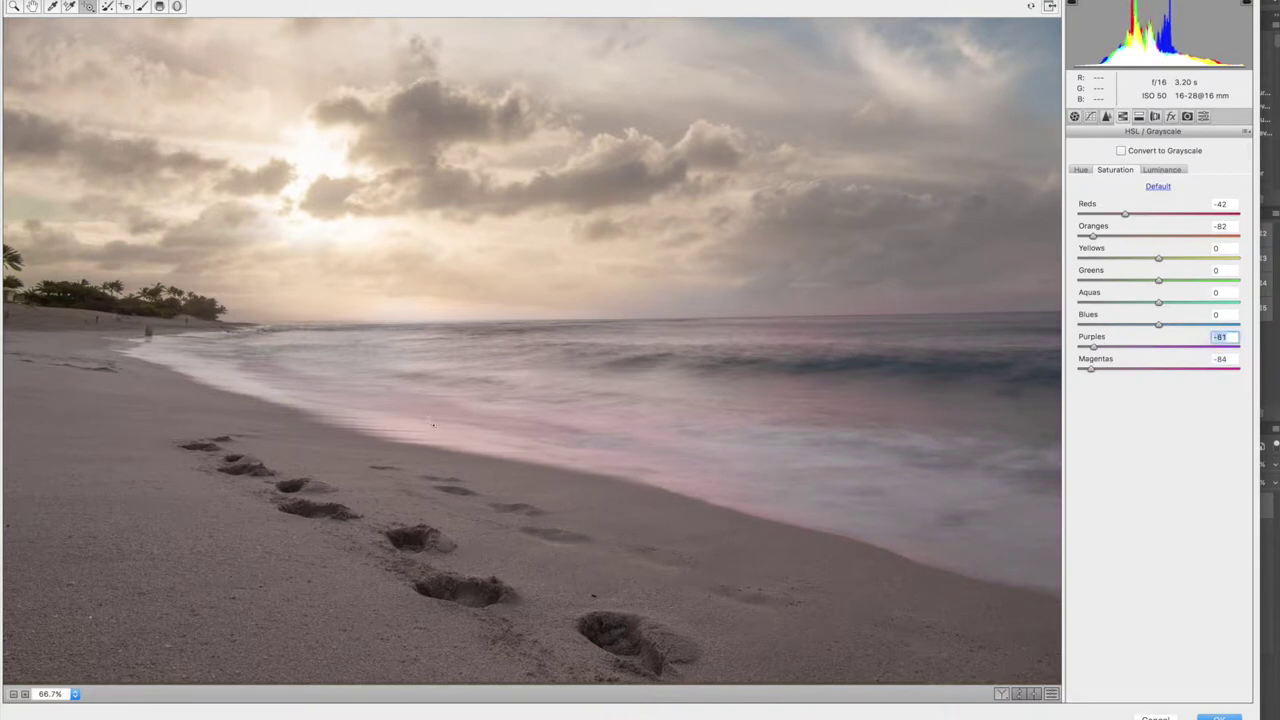
drag(464, 416, 467, 438)
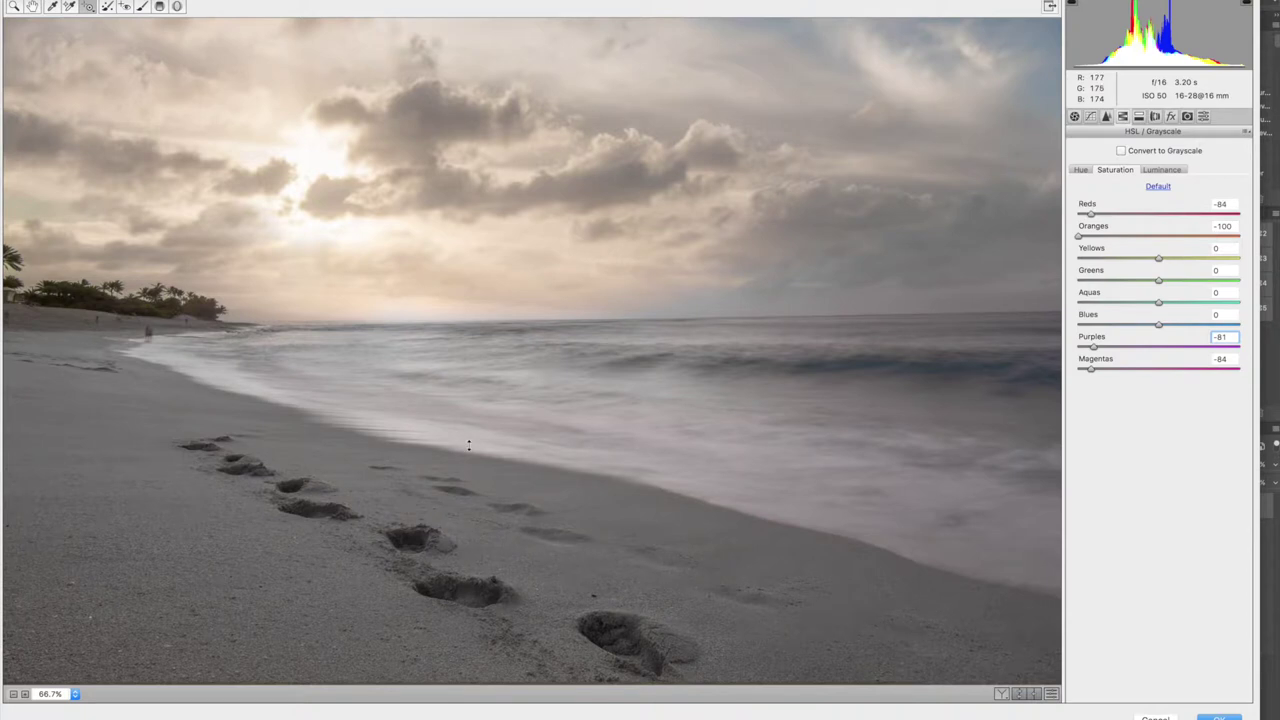
mouse_move(1137, 238)
mouse_down()
mouse_move(1153, 237)
mouse_move(1124, 237)
mouse_move(1120, 217)
mouse_move(1132, 217)
mouse_up()
click(1115, 217)
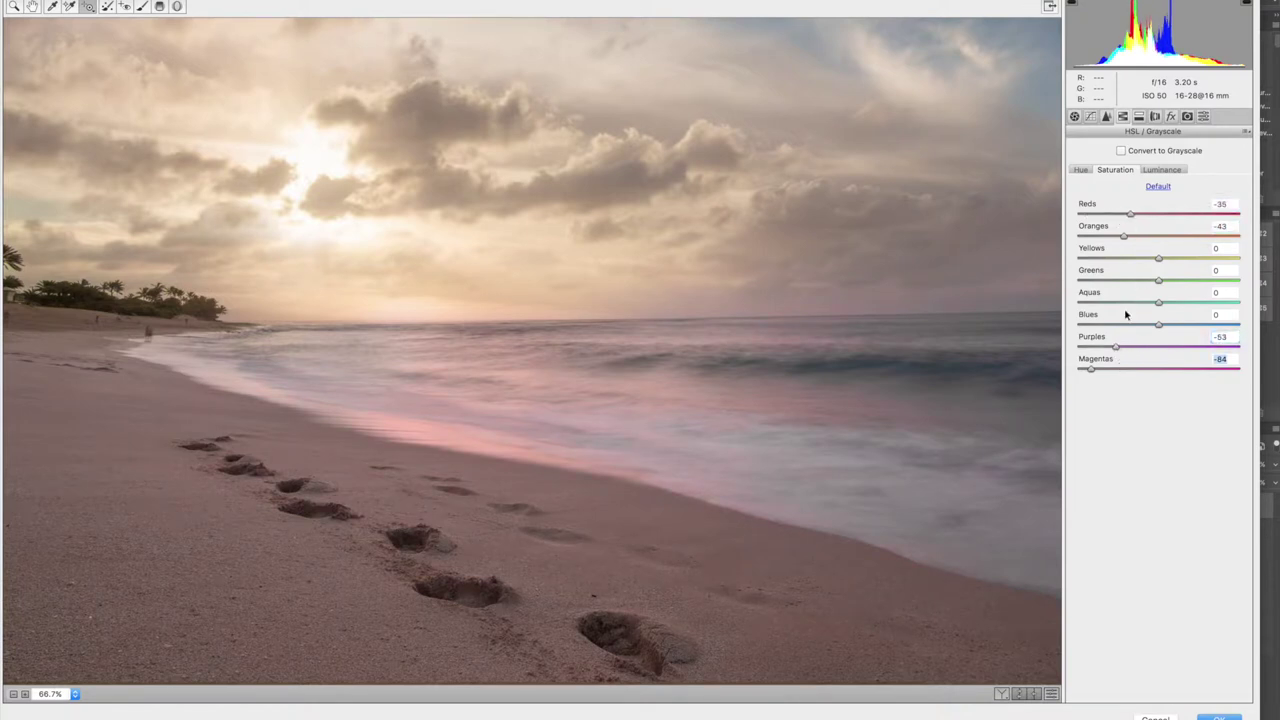
Shift the red and orange hues warmer, then reset saturation: Reds and Oranges +2, Purples and Magentas 0
click(1080, 170)
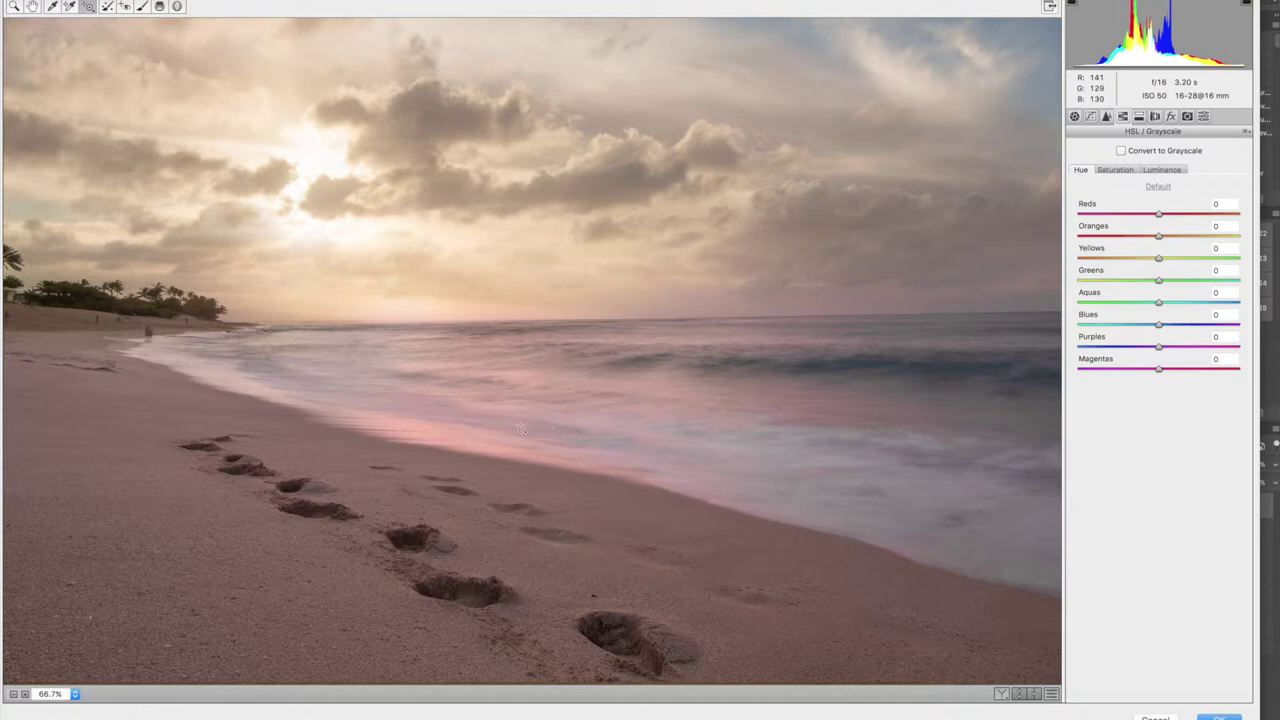
drag(464, 452, 466, 377)
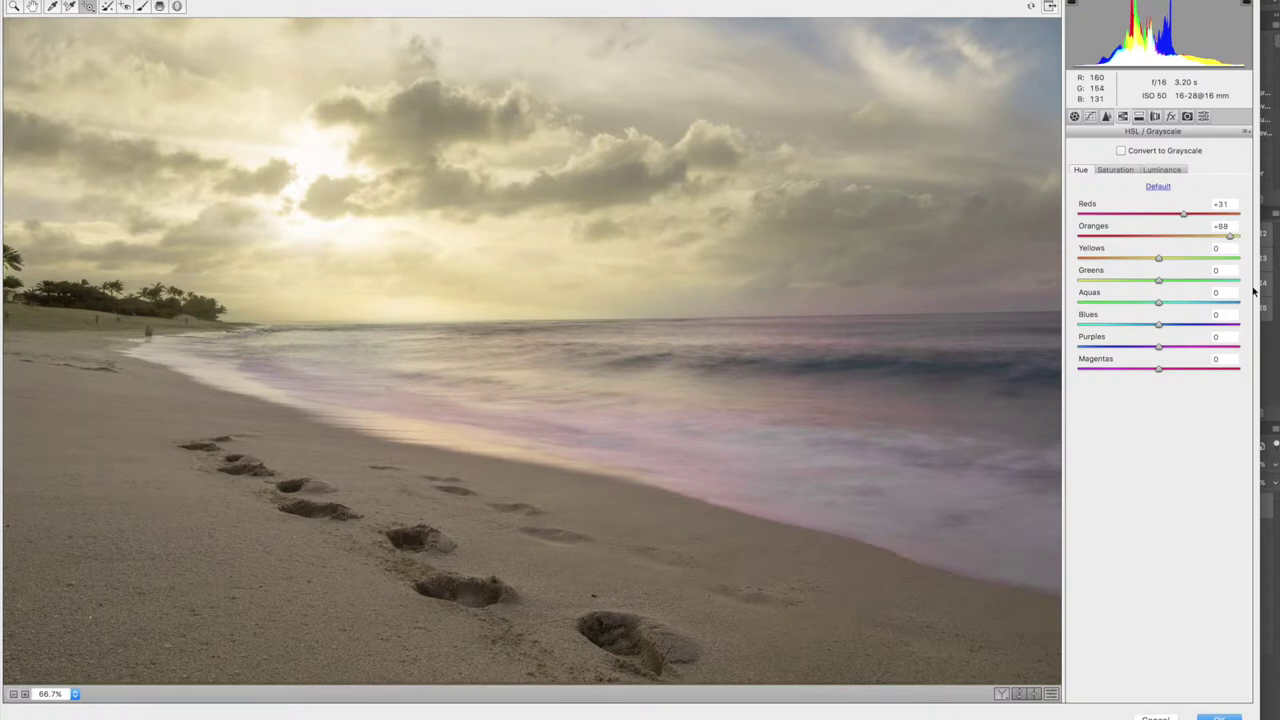
click(1117, 171)
drag(1124, 236, 1121, 236)
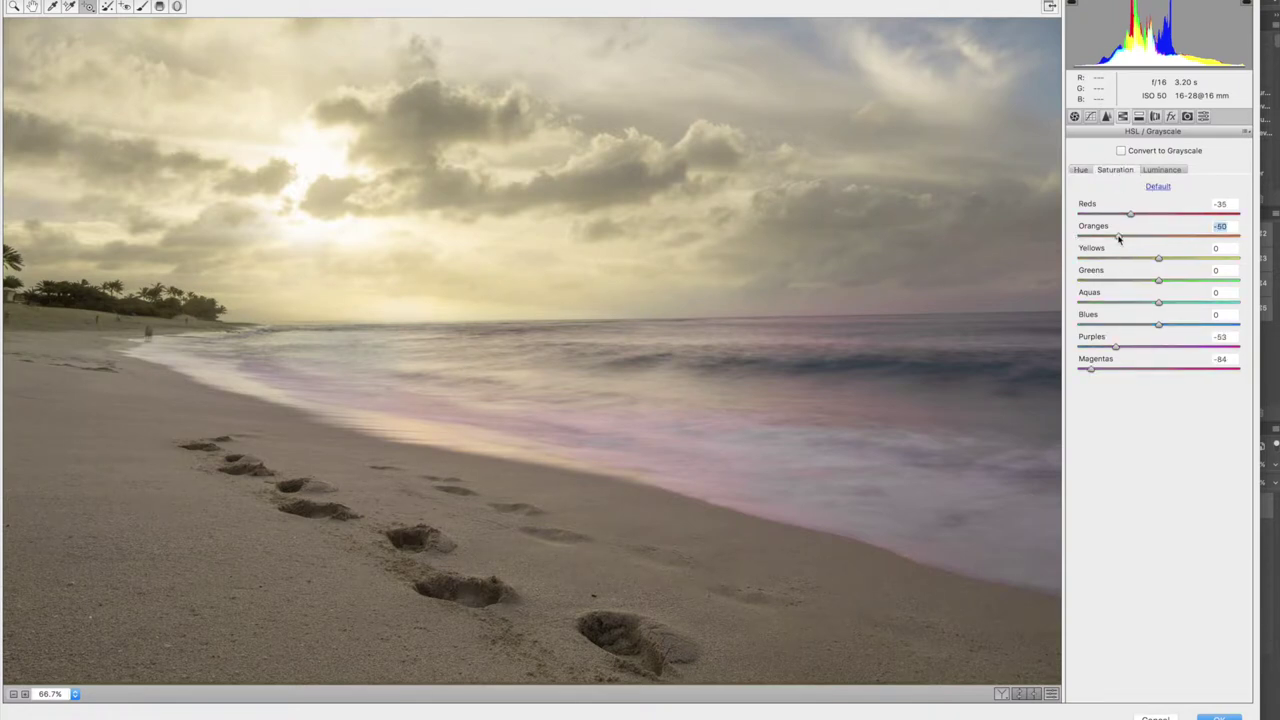
click(1131, 214)
click(1160, 214)
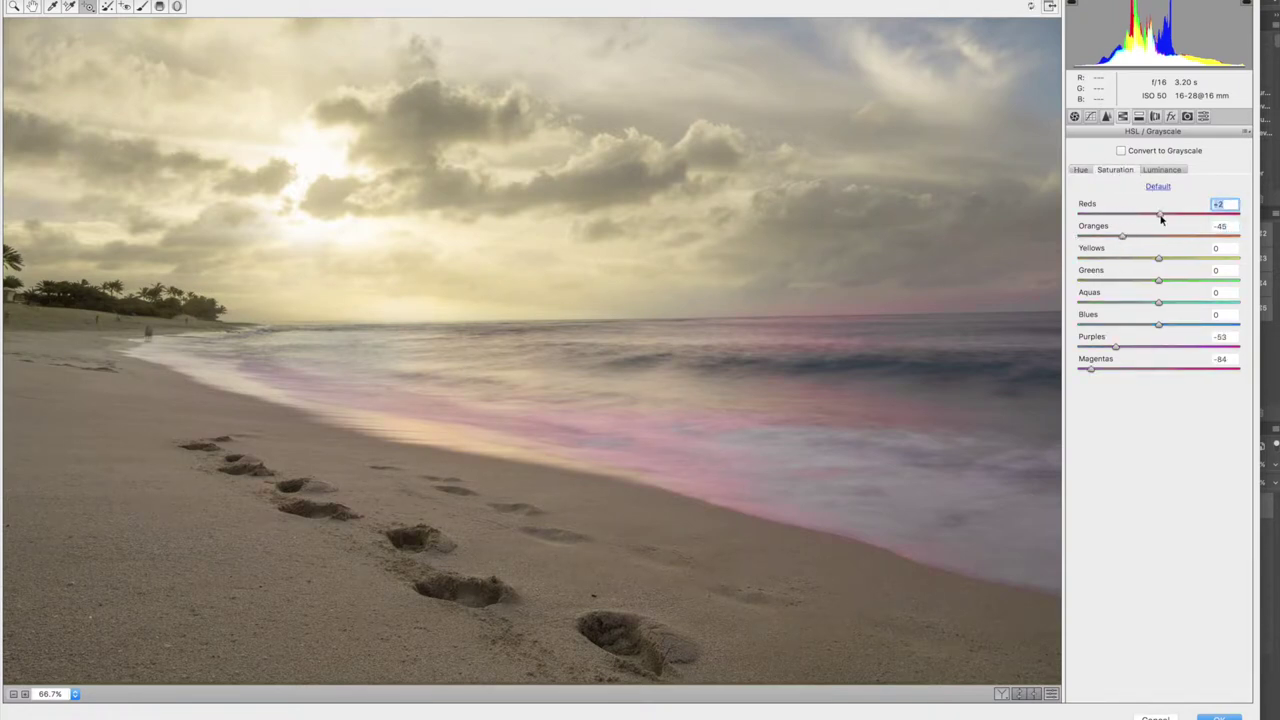
click(1160, 236)
click(1160, 347)
click(1160, 369)
Shift the magenta hue to +45 and cut Magentas saturation to -63 and Purples to -65
click(1080, 170)
drag(784, 482, 801, 432)
click(1114, 170)
drag(1086, 369, 1108, 369)
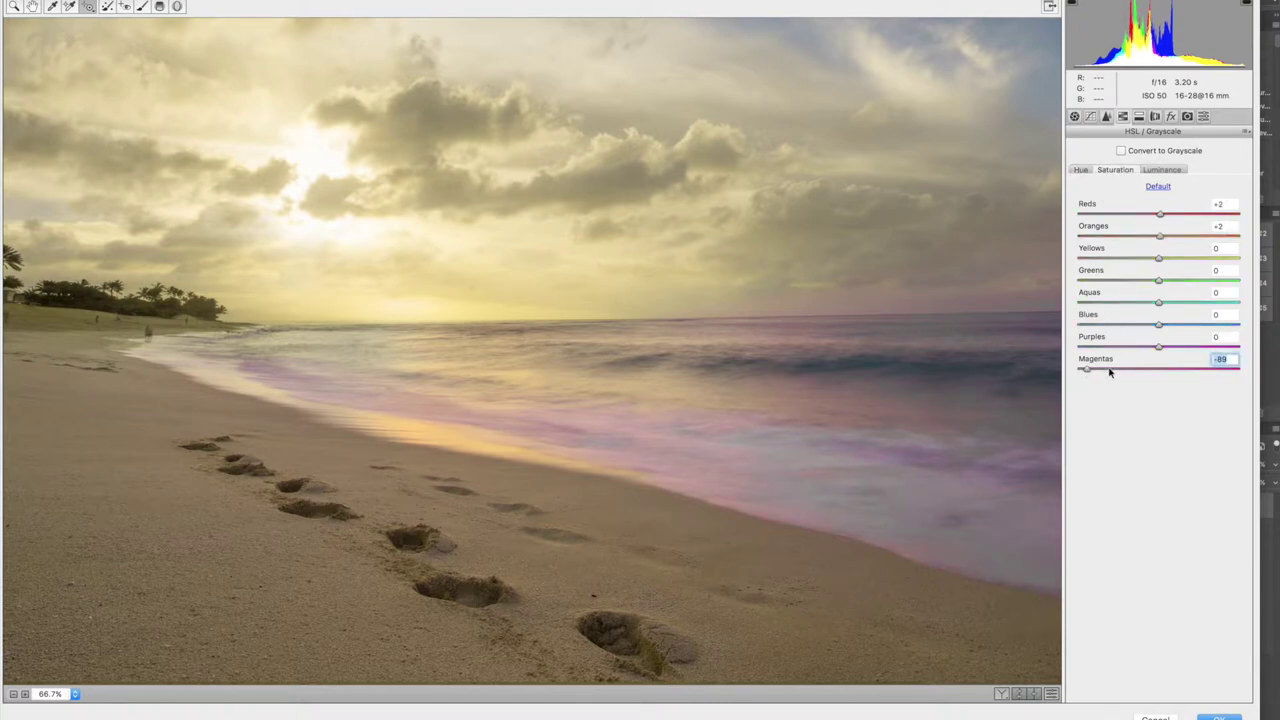
click(1105, 347)
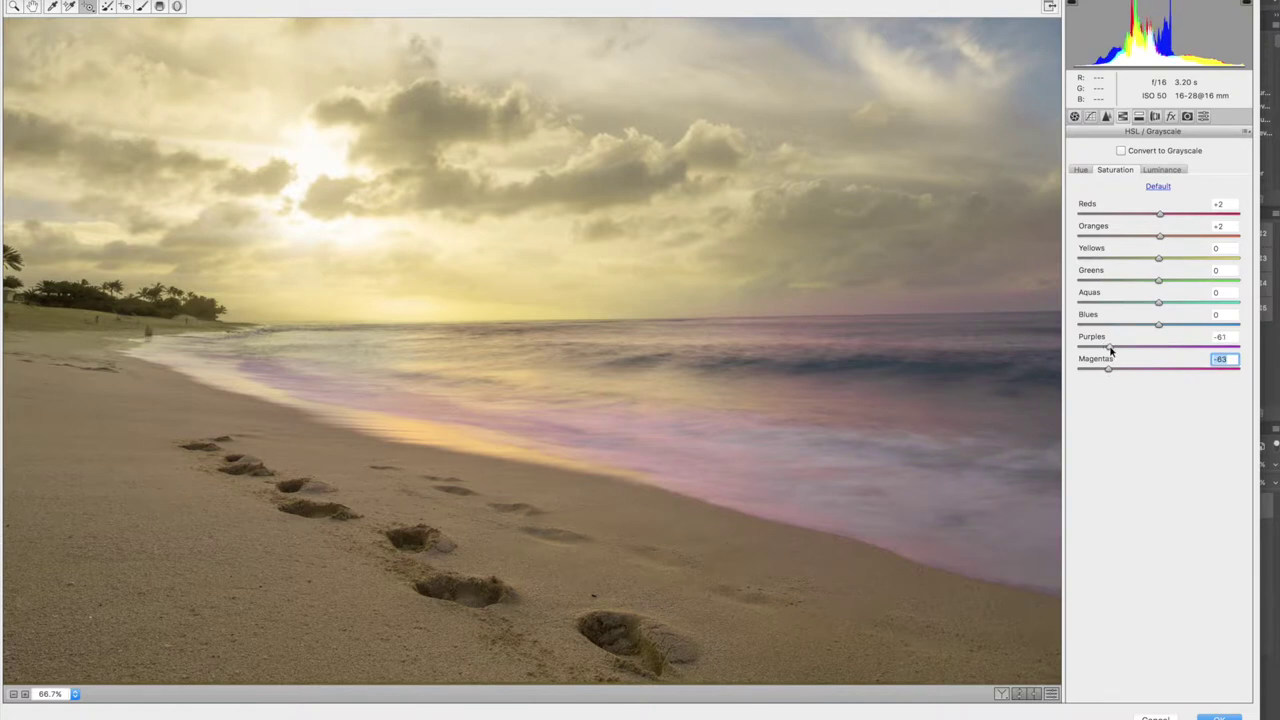
click(1108, 347)
Desaturate the sand and water to Reds -100, Oranges -42, Purples -84, Magentas -100
drag(813, 480, 812, 535)
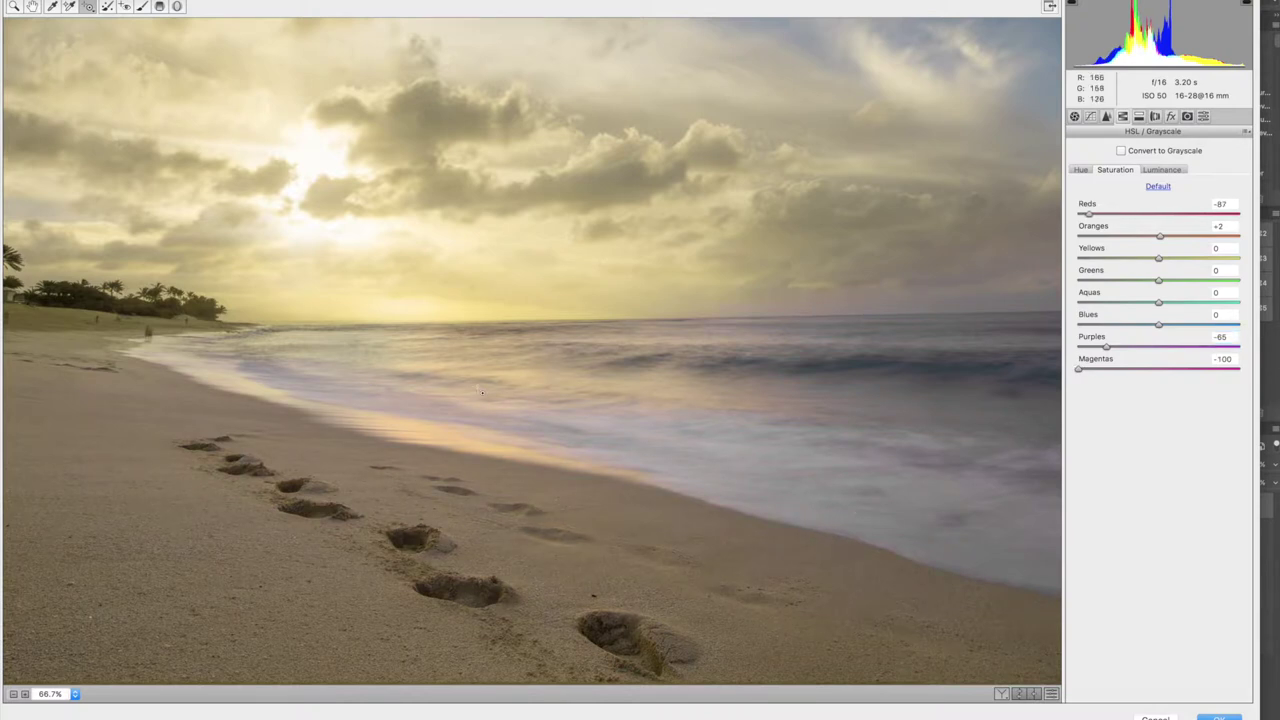
drag(340, 390, 340, 402)
drag(725, 340, 725, 343)
drag(912, 452, 912, 460)
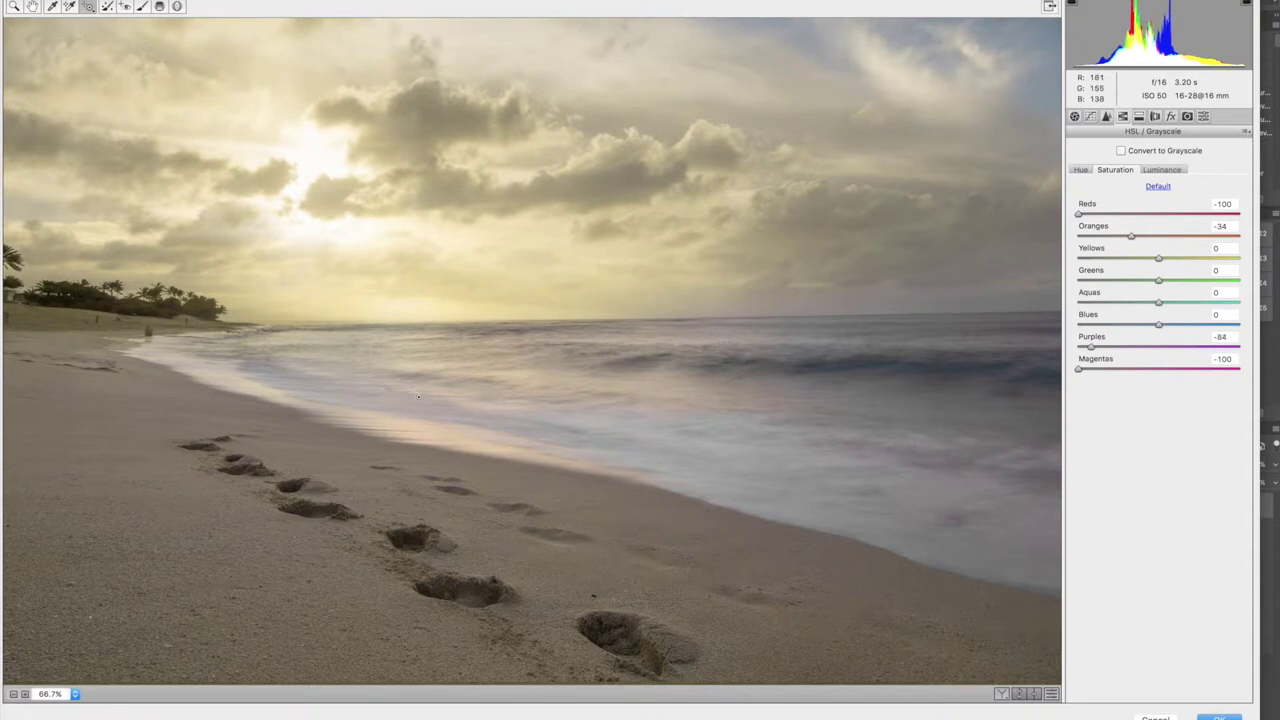
drag(343, 379, 342, 382)
click(1082, 170)
click(1115, 170)
click(1122, 117)
click(1107, 117)
click(1140, 118)
Apply the Camera Raw grade, add a mask to Layer 4, and invert it to hide the grade
click(1224, 718)
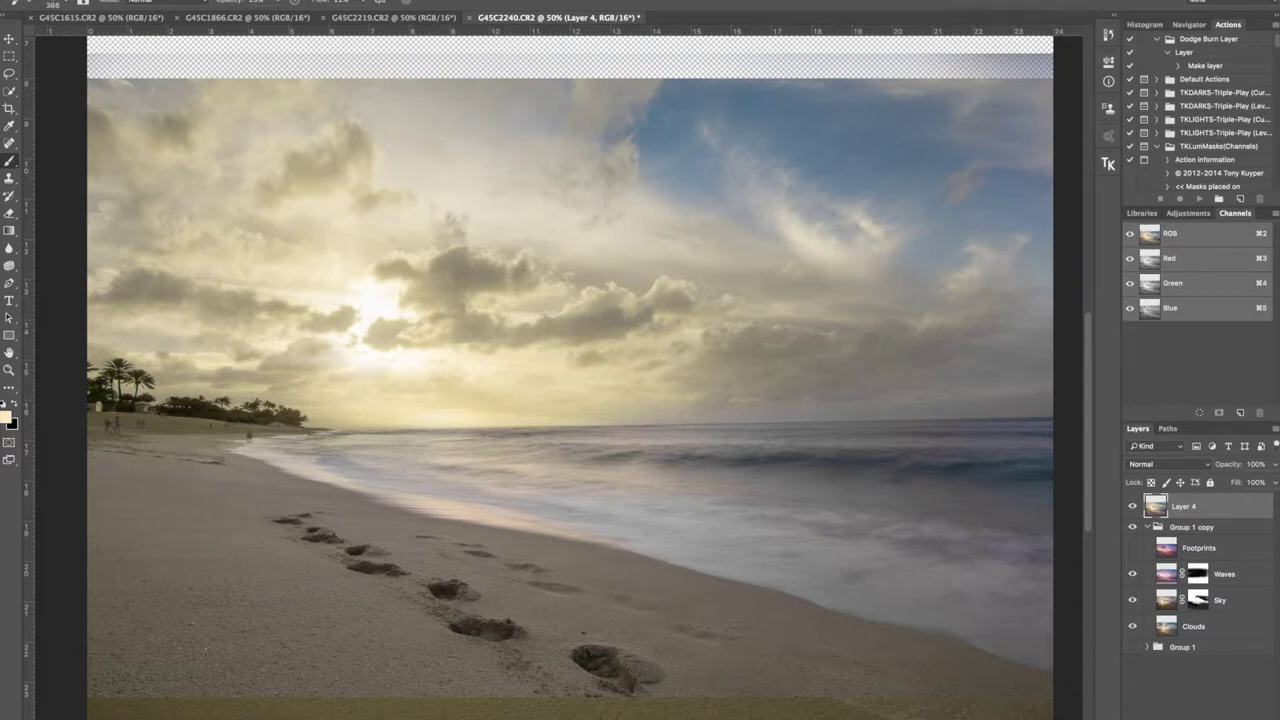
click(1196, 718)
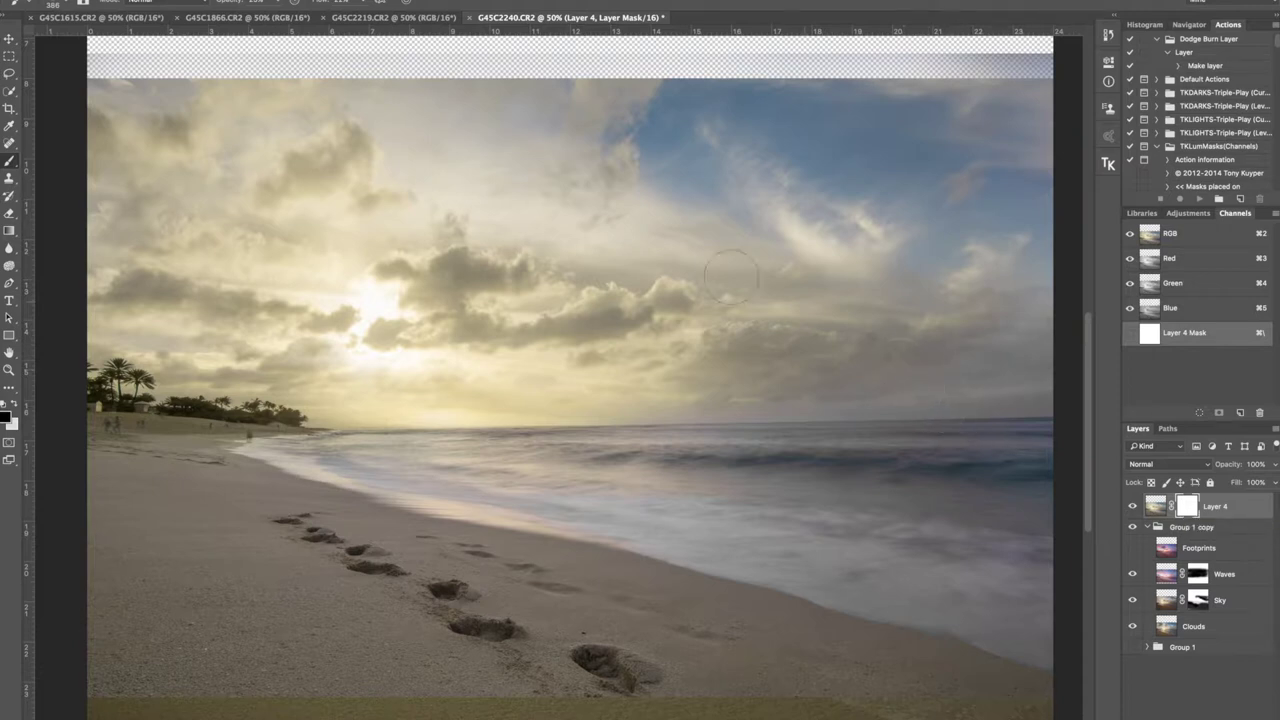
drag(486, 243, 634, 260)
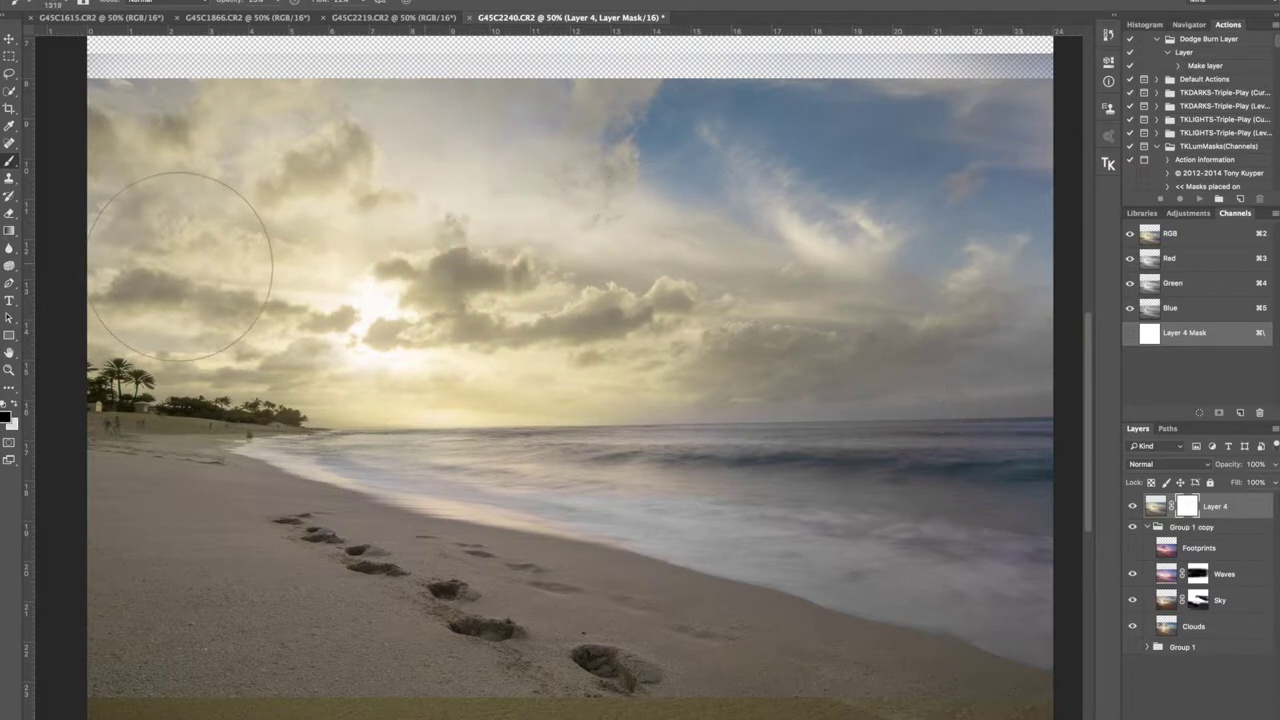
drag(270, 3, 350, 25)
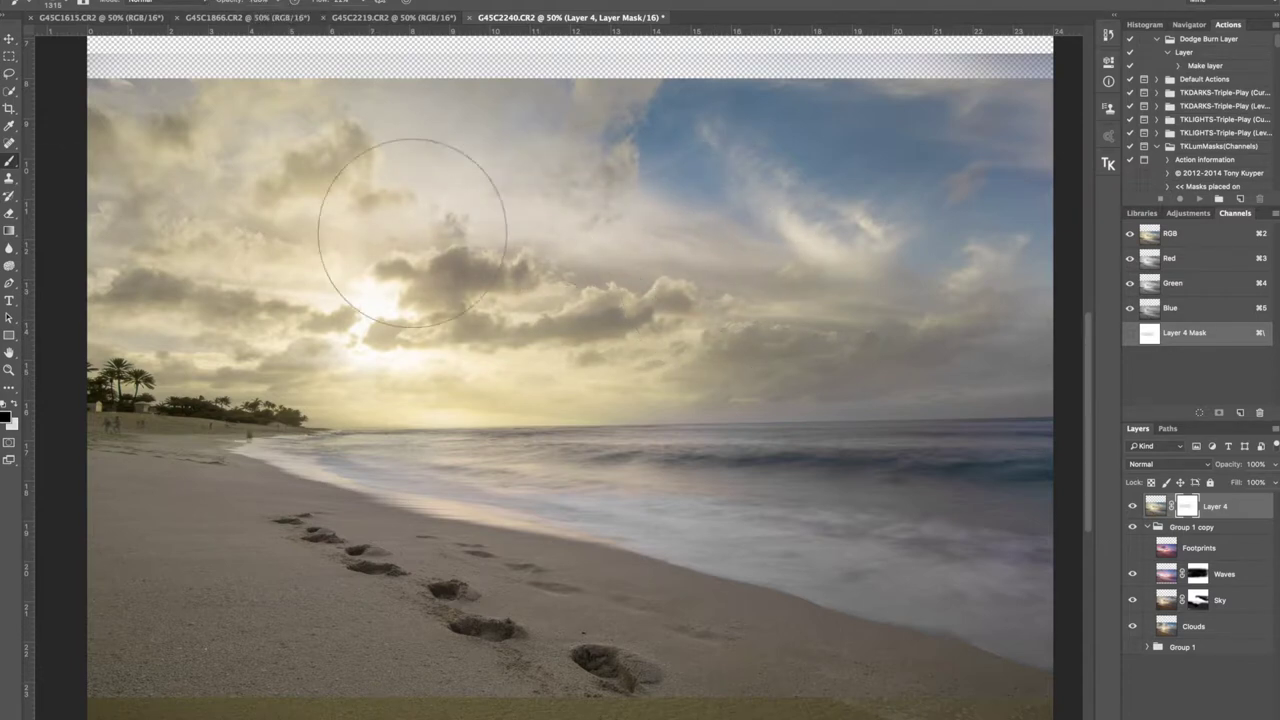
drag(414, 229, 200, 220)
mouse_move(492, 123)
mouse_down()
mouse_move(282, 101)
mouse_move(333, 160)
mouse_move(117, 242)
mouse_move(224, 295)
mouse_move(424, 338)
mouse_move(625, 326)
mouse_move(271, 314)
mouse_up()
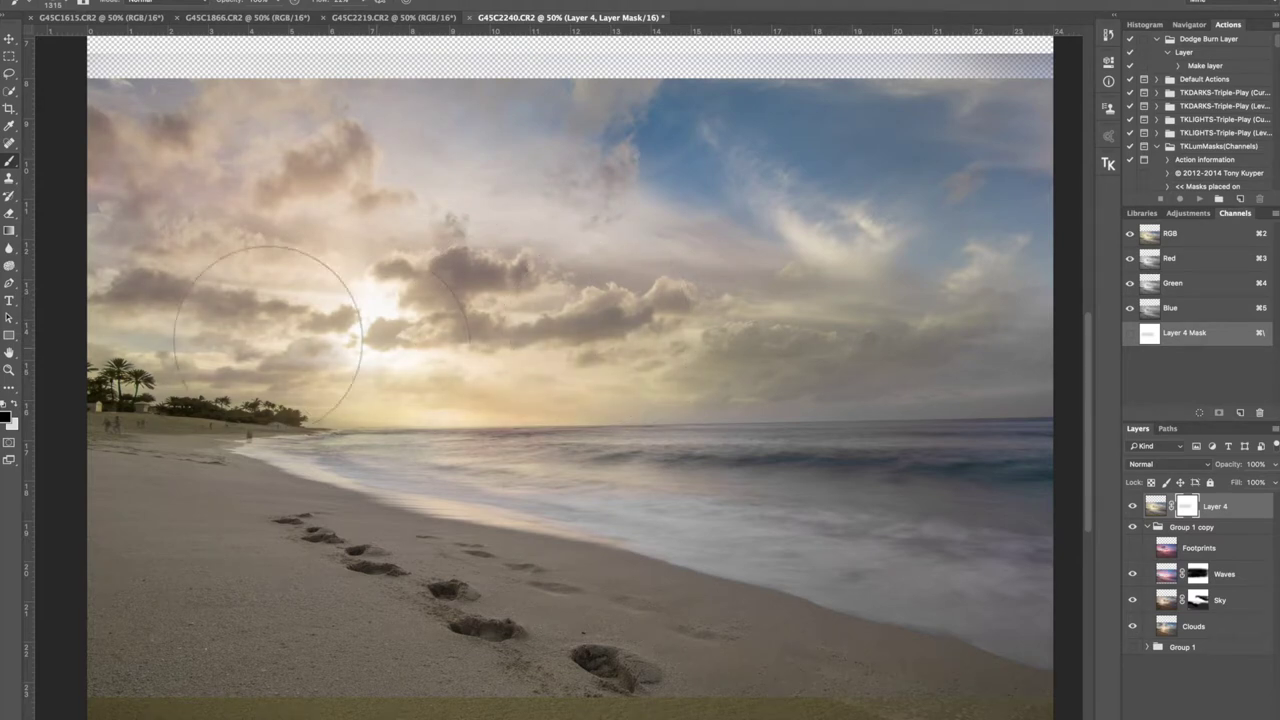
key(super+i)
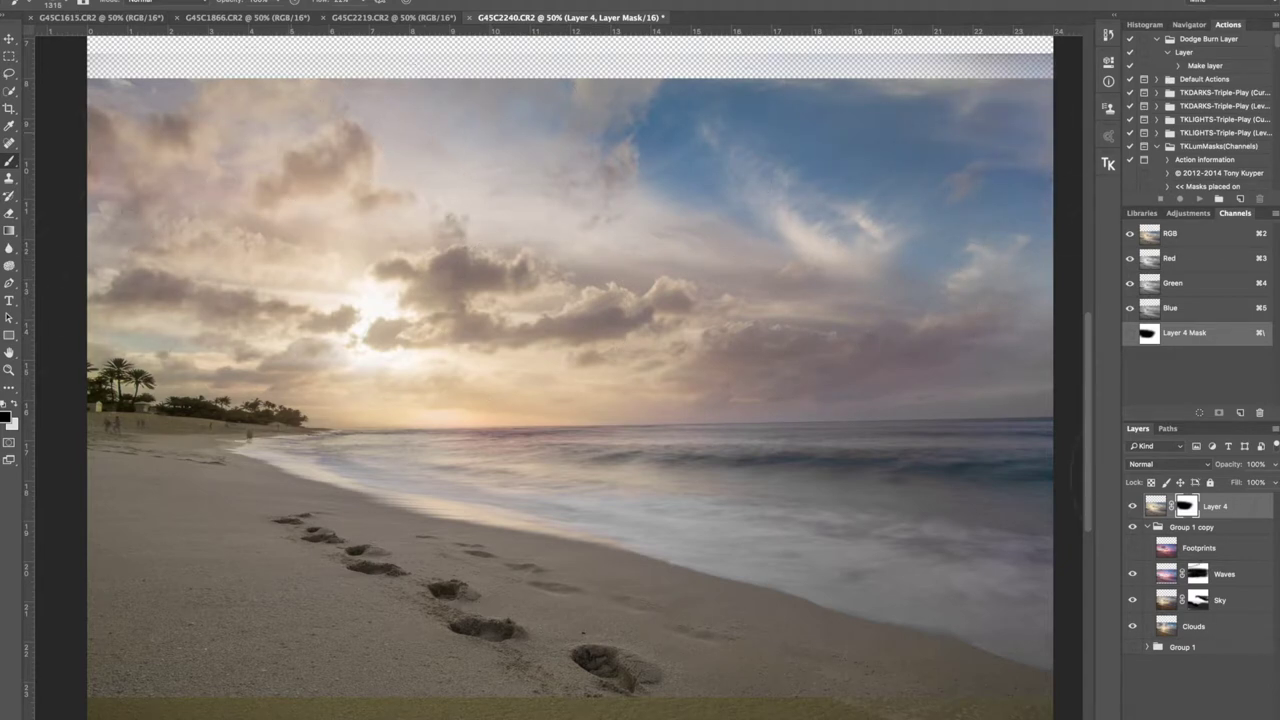
Paint the mask to reveal the grade on the left sand and lower beach, comparing with Layer 4 toggled
click(1133, 506)
click(1133, 506)
mouse_move(134, 549)
mouse_down()
mouse_move(145, 665)
mouse_move(163, 669)
mouse_move(123, 533)
mouse_move(239, 675)
mouse_move(147, 559)
mouse_move(155, 579)
mouse_move(338, 679)
mouse_move(214, 571)
mouse_up()
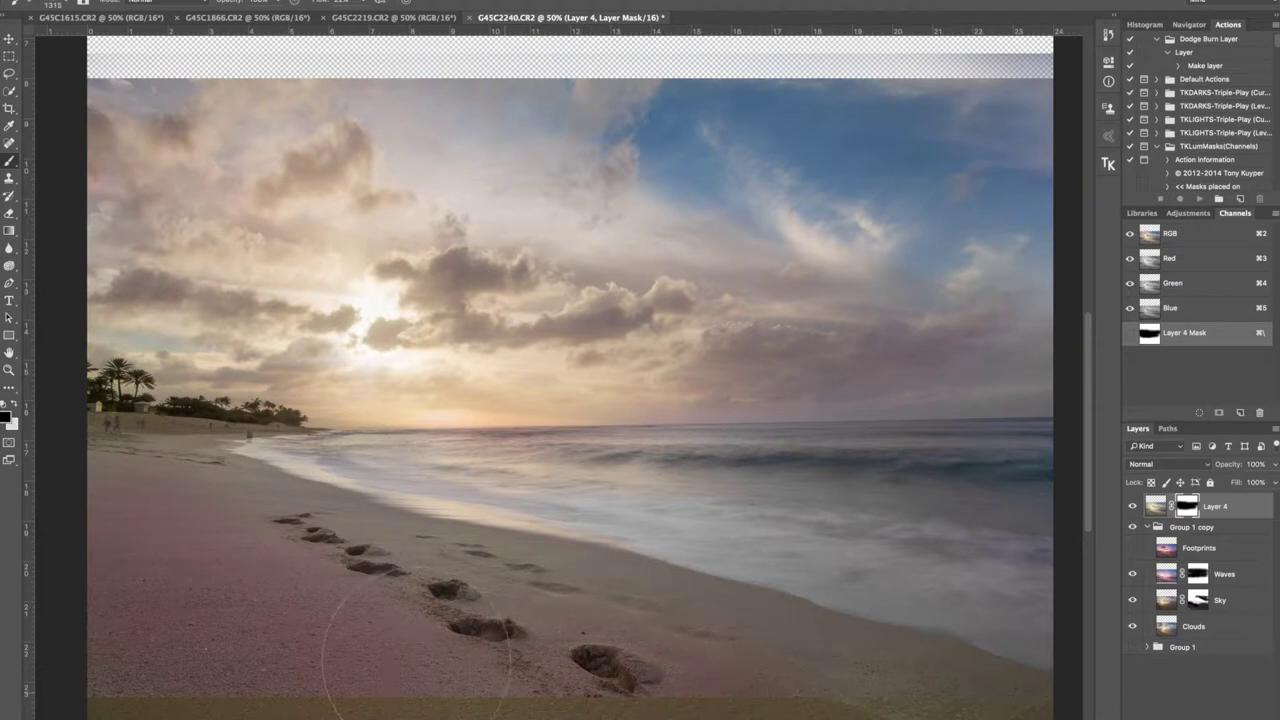
mouse_move(105, 500)
mouse_down()
mouse_move(282, 612)
mouse_move(795, 719)
mouse_move(410, 612)
mouse_up()
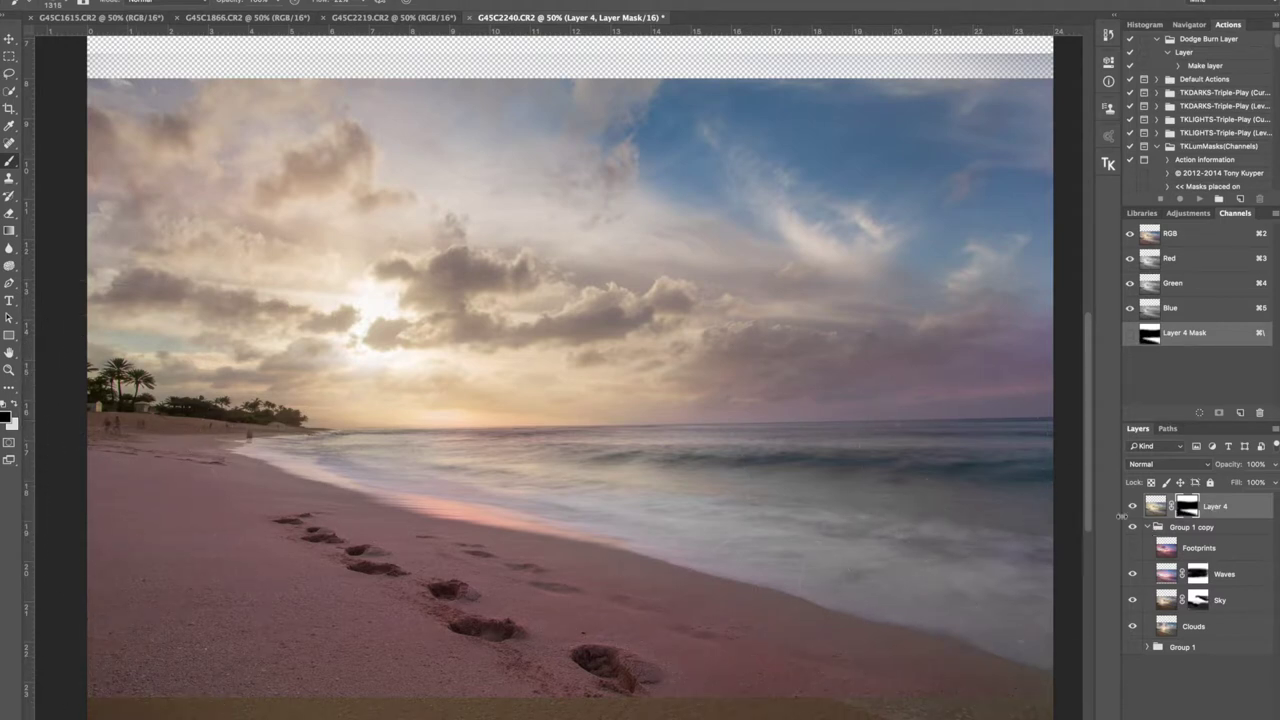
click(1132, 507)
click(1132, 507)
click(1132, 507)
click(1132, 507)
drag(831, 495, 761, 510)
click(1210, 66)
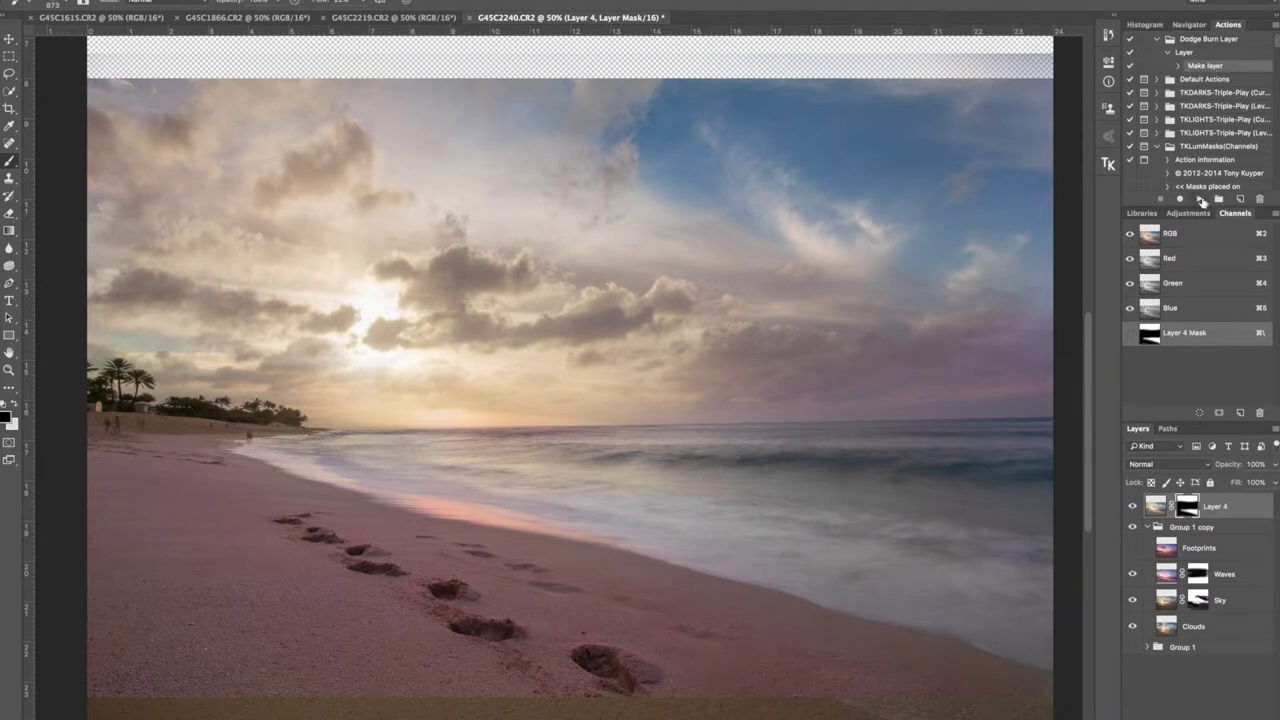
Run the Make layer action for a Soft Light layer and sample a pale cream from the sky
click(1200, 199)
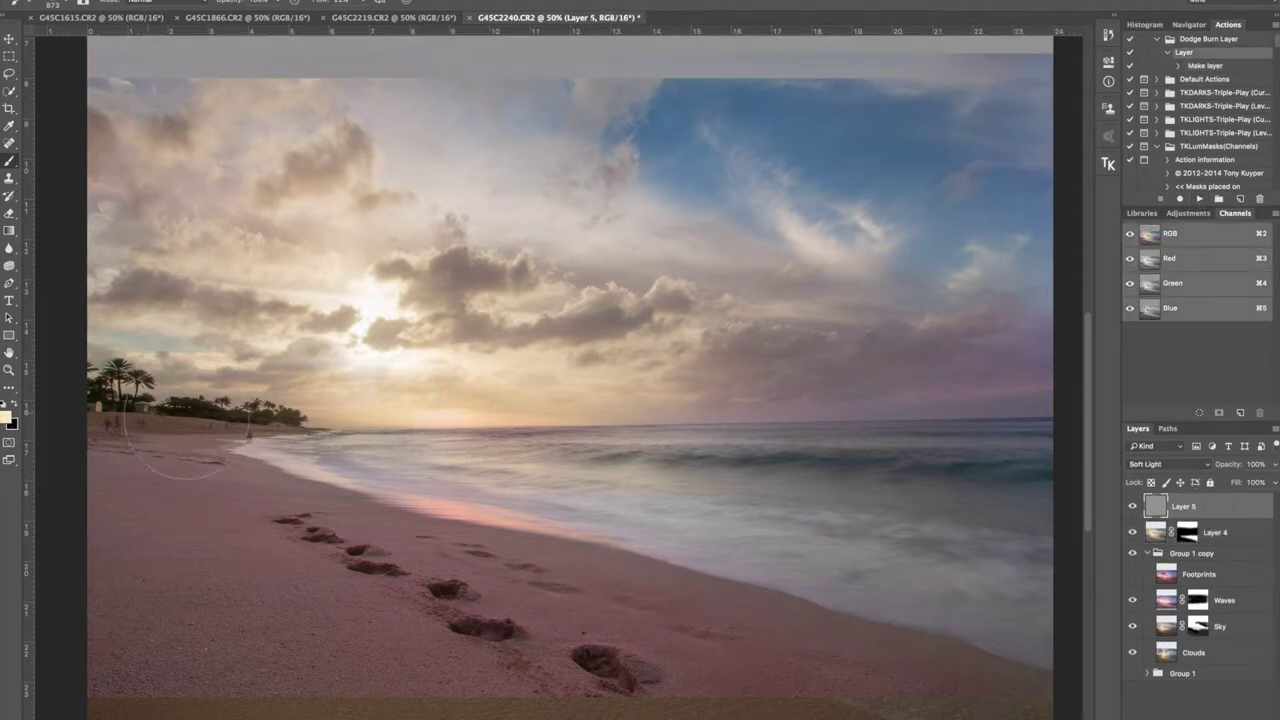
key(i)
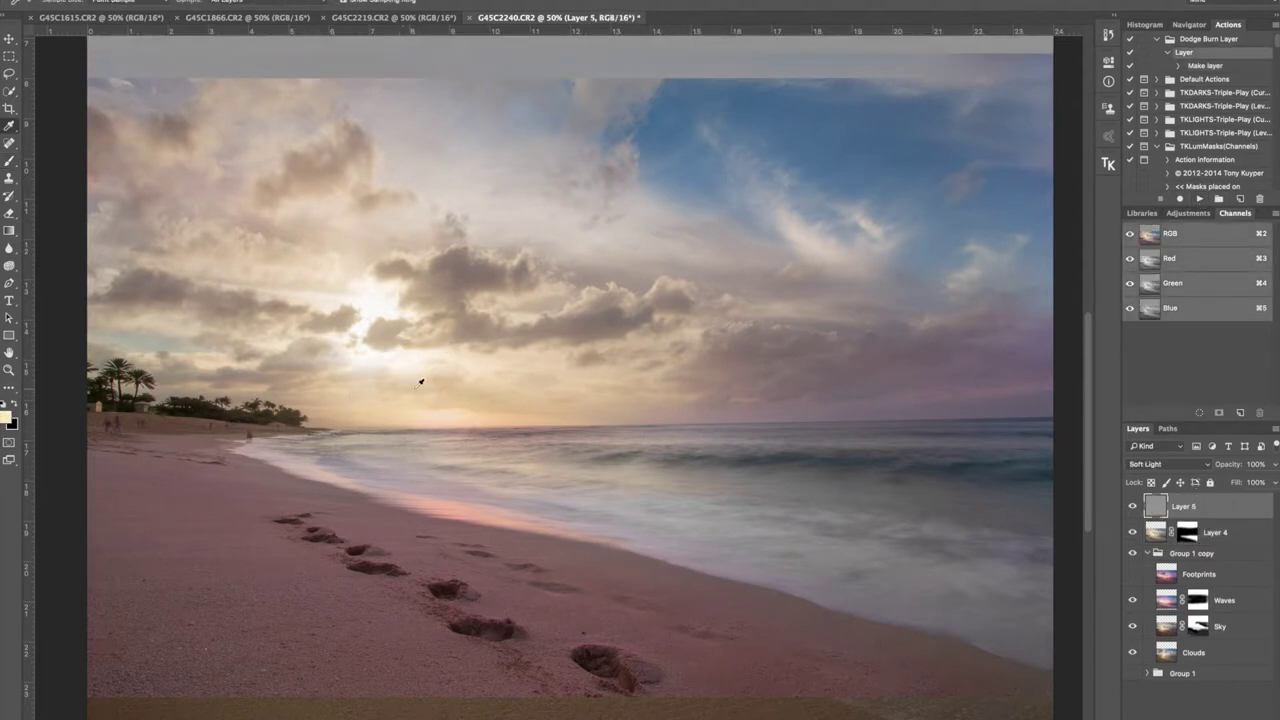
click(384, 258)
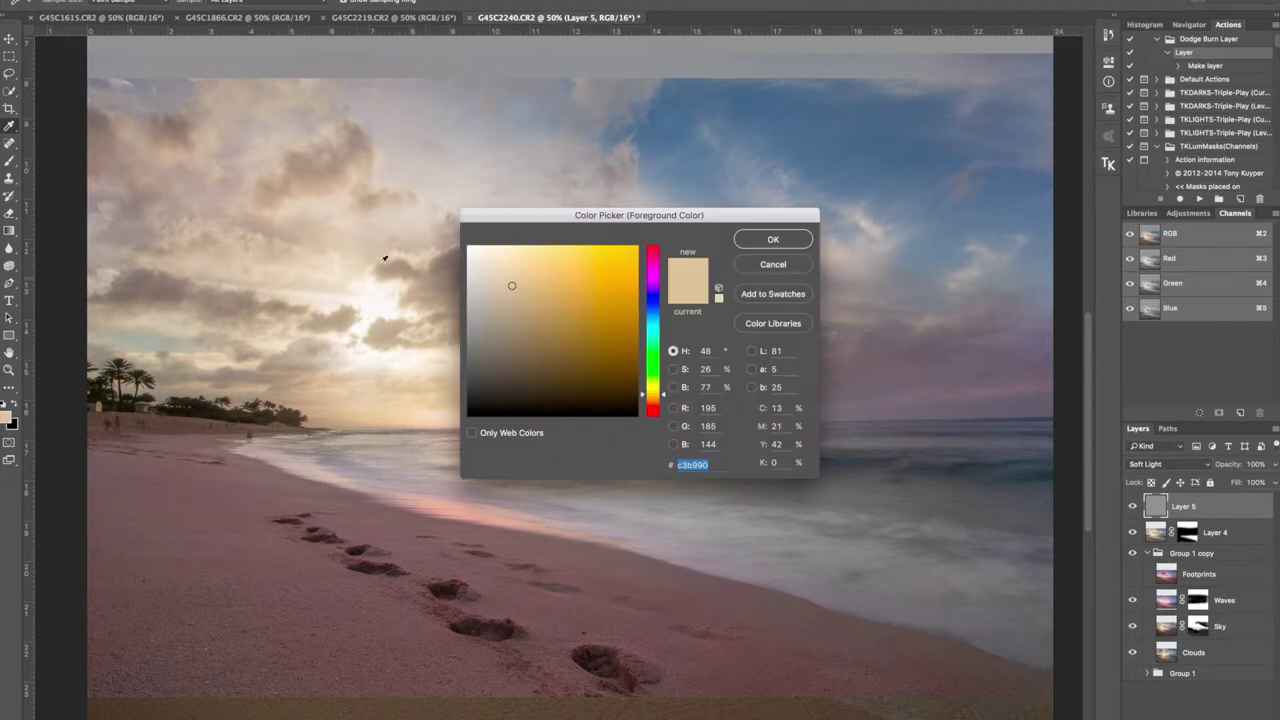
drag(523, 284, 507, 241)
click(770, 240)
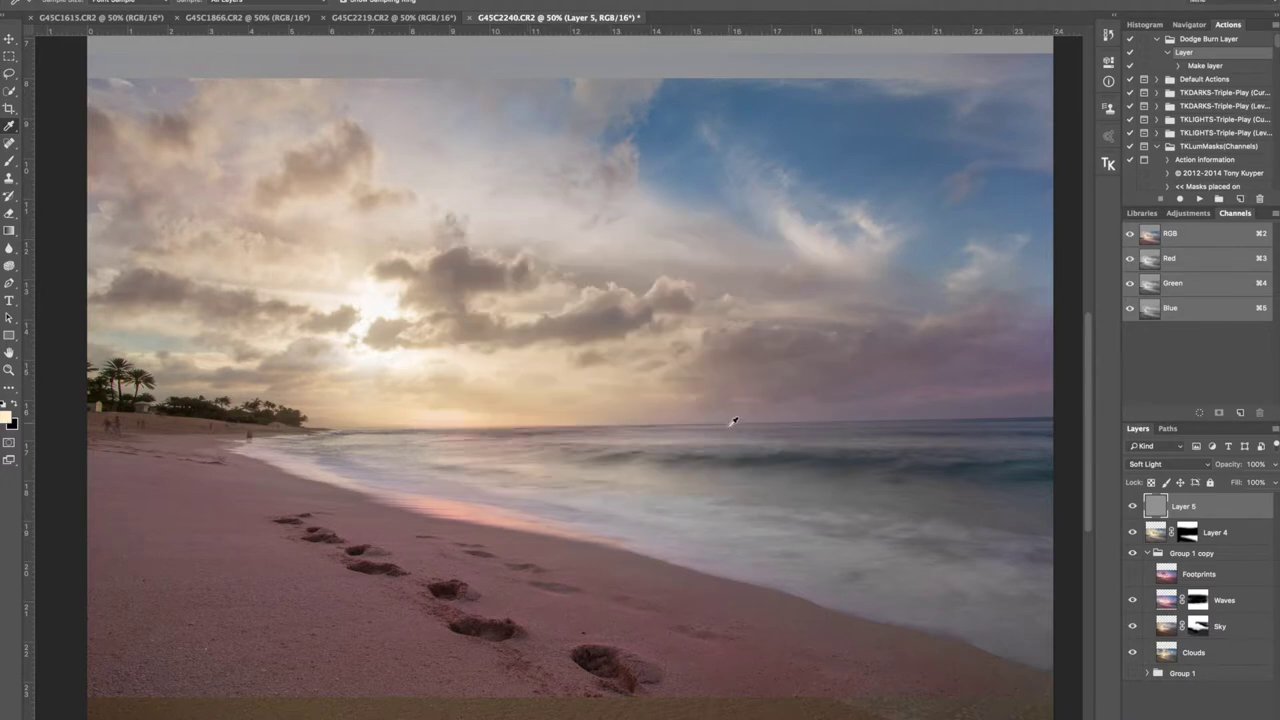
key(b)
drag(684, 462, 594, 474)
click(275, 5)
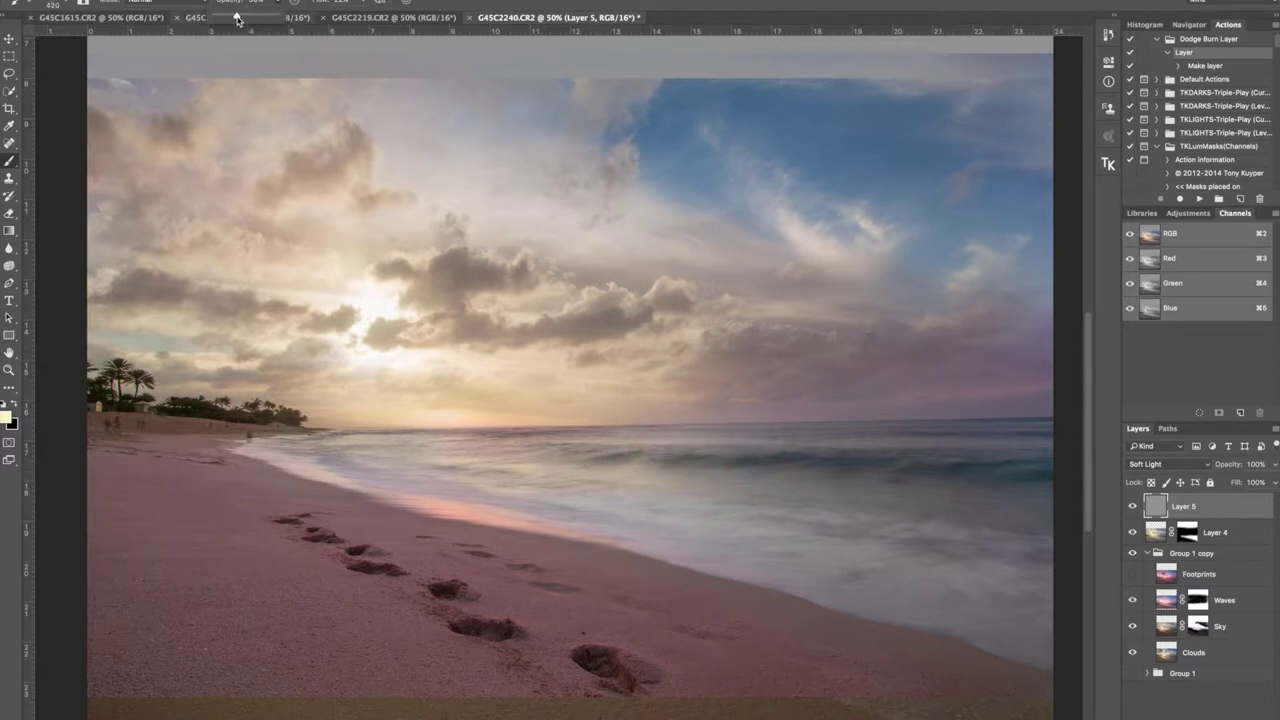
click(582, 505)
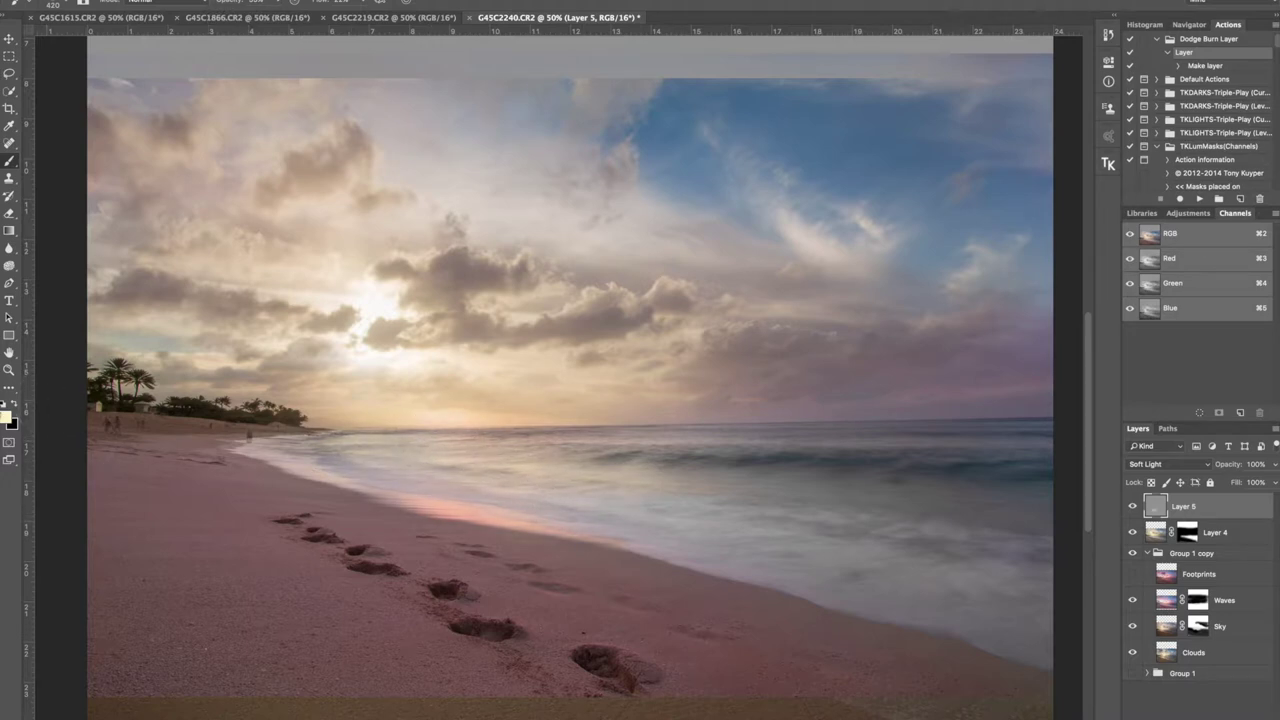
Set the colour to peach ffe1c3 and paint a soft glow along the surf and wet sand
click(7, 417)
drag(664, 400, 665, 405)
click(769, 243)
mouse_move(700, 505)
mouse_down()
mouse_move(970, 515)
mouse_move(620, 480)
mouse_move(927, 568)
mouse_move(855, 535)
mouse_up()
mouse_move(1038, 590)
mouse_down()
mouse_move(965, 620)
mouse_move(885, 598)
mouse_up()
mouse_move(620, 535)
mouse_down()
mouse_move(340, 460)
mouse_move(590, 428)
mouse_move(896, 454)
mouse_move(1000, 436)
mouse_move(1023, 443)
mouse_move(1015, 491)
mouse_up()
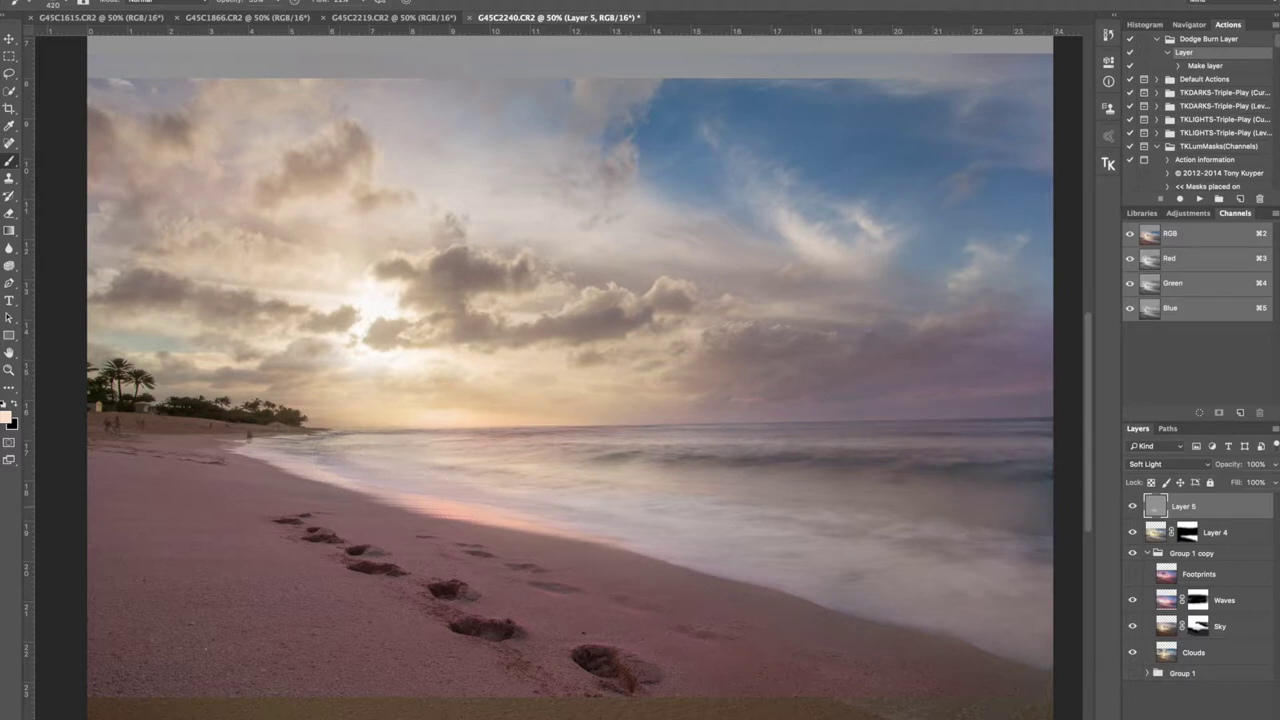
mouse_move(740, 508)
mouse_down()
mouse_move(494, 495)
mouse_move(568, 511)
mouse_move(368, 462)
mouse_move(560, 502)
mouse_move(625, 460)
mouse_up()
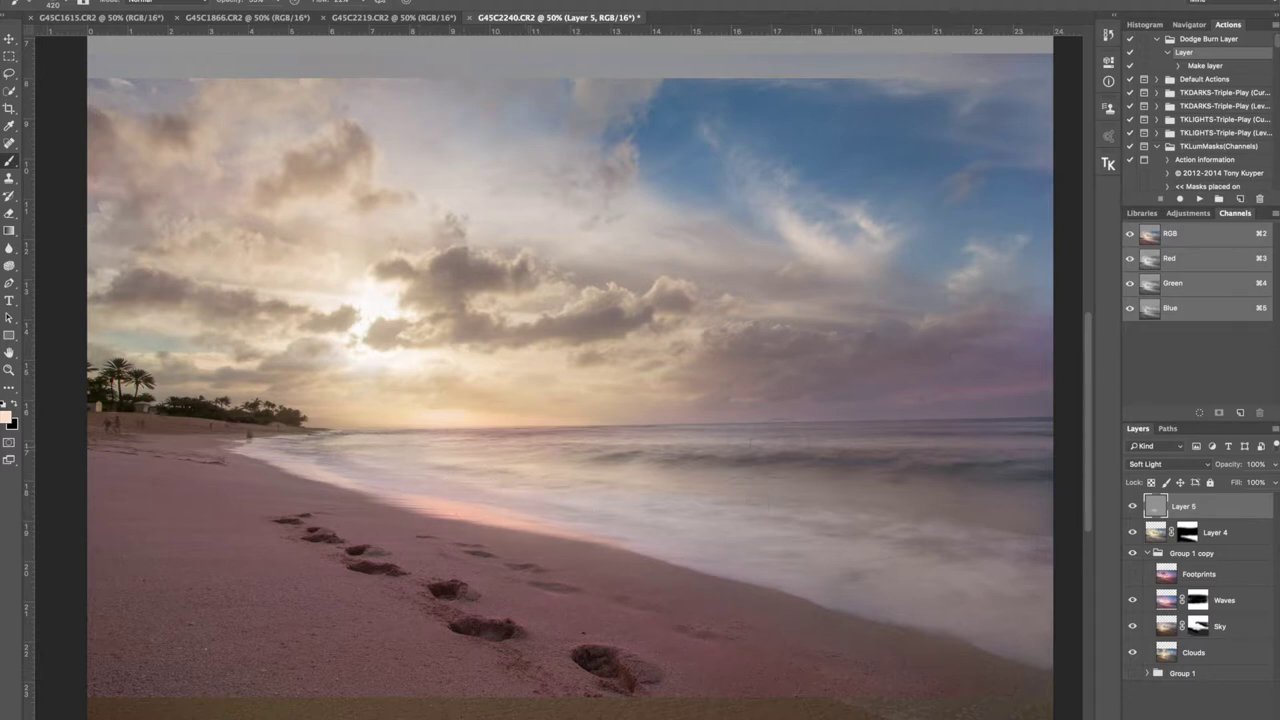
mouse_move(551, 448)
mouse_down()
mouse_move(408, 451)
mouse_move(391, 477)
mouse_move(630, 527)
mouse_up()
click(6, 418)
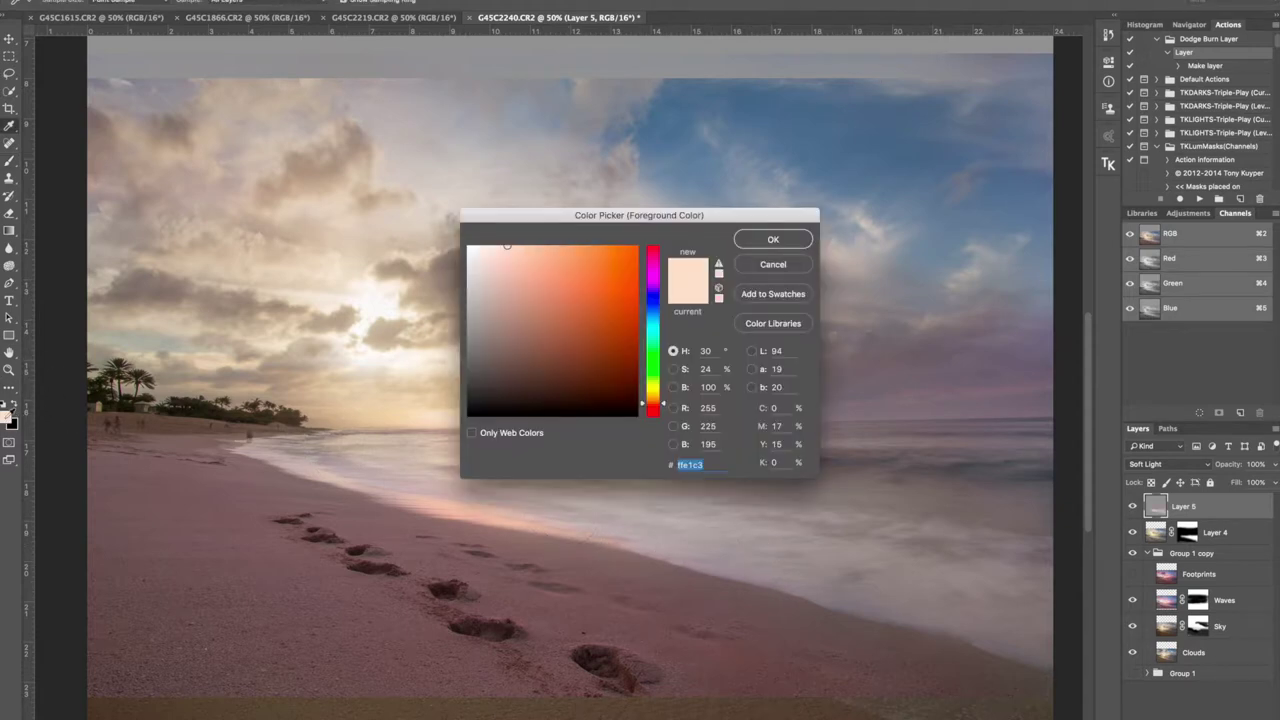
Set the paint colour to pale cyan c3f0ff, lower the brush opacity, and resize the brush
drag(663, 340, 660, 327)
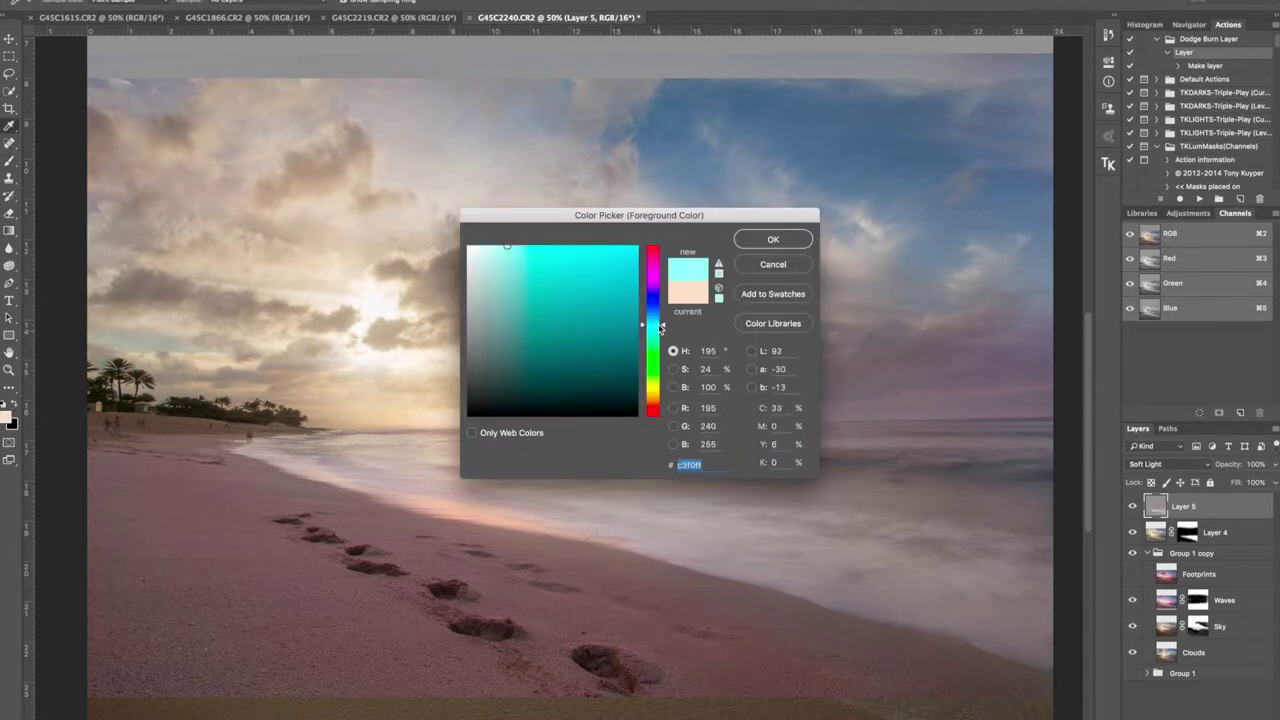
click(771, 241)
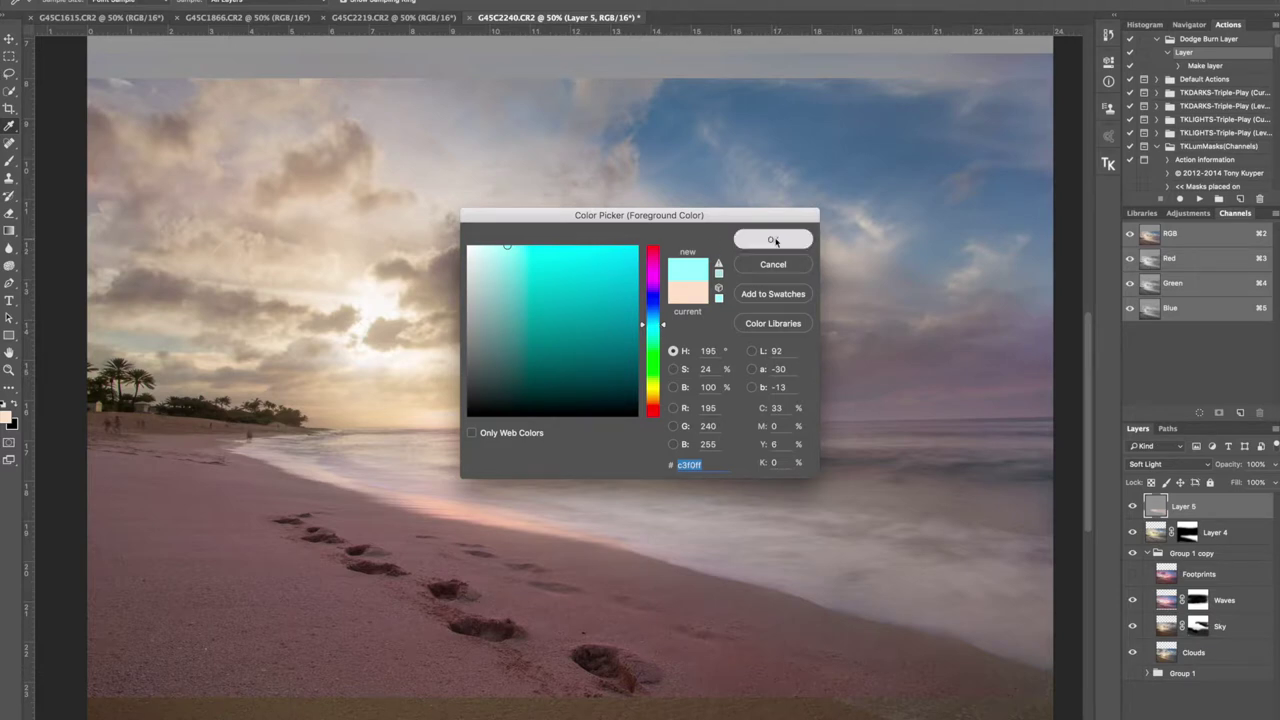
click(275, 3)
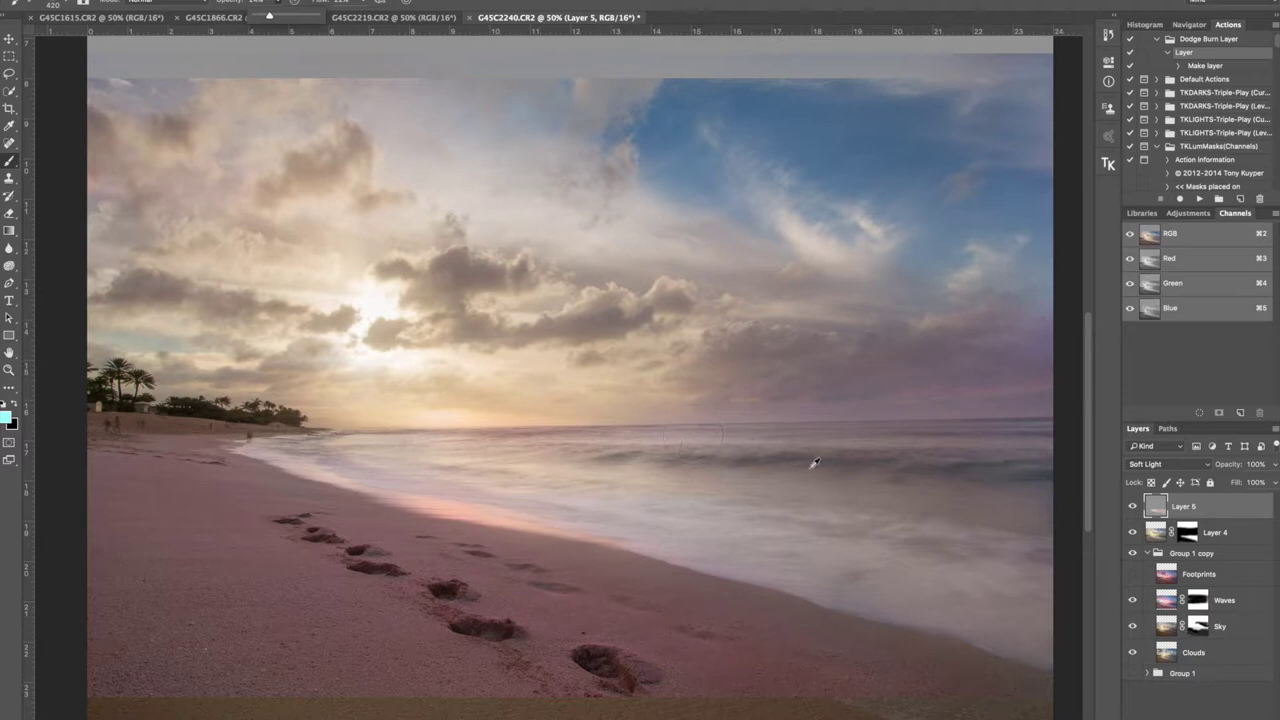
drag(827, 468, 823, 463)
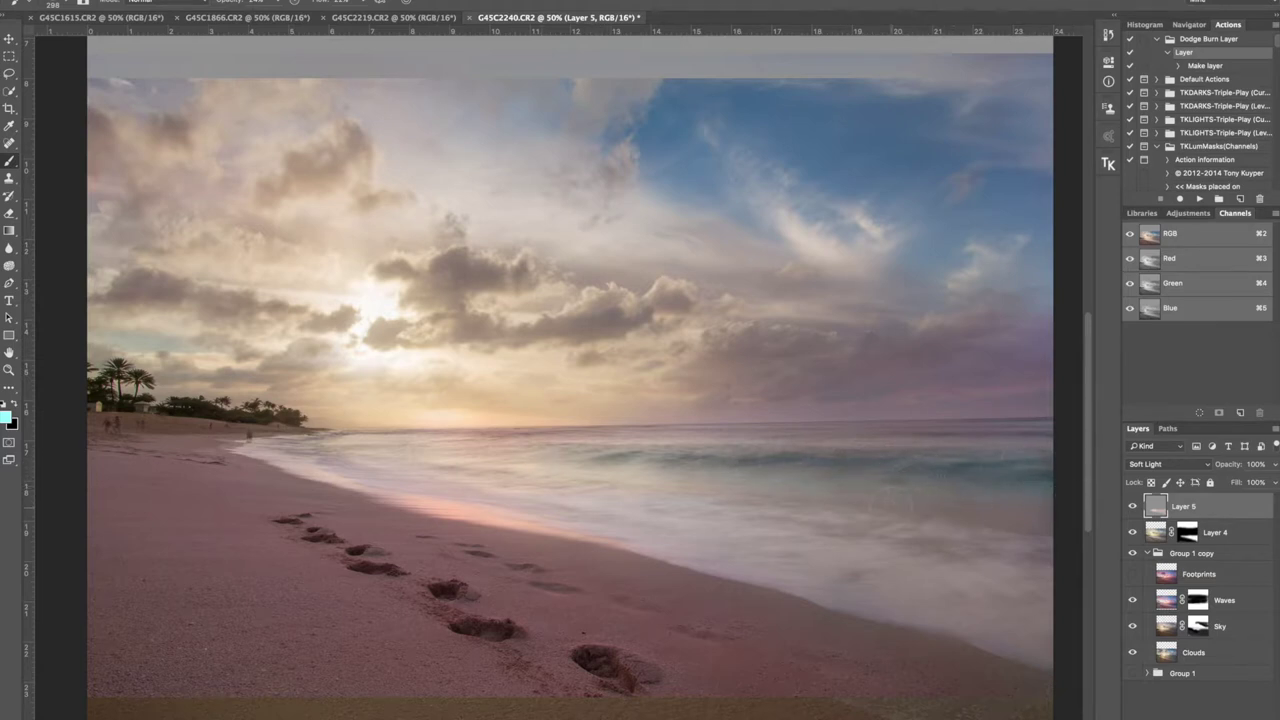
drag(829, 486, 869, 500)
click(285, 5)
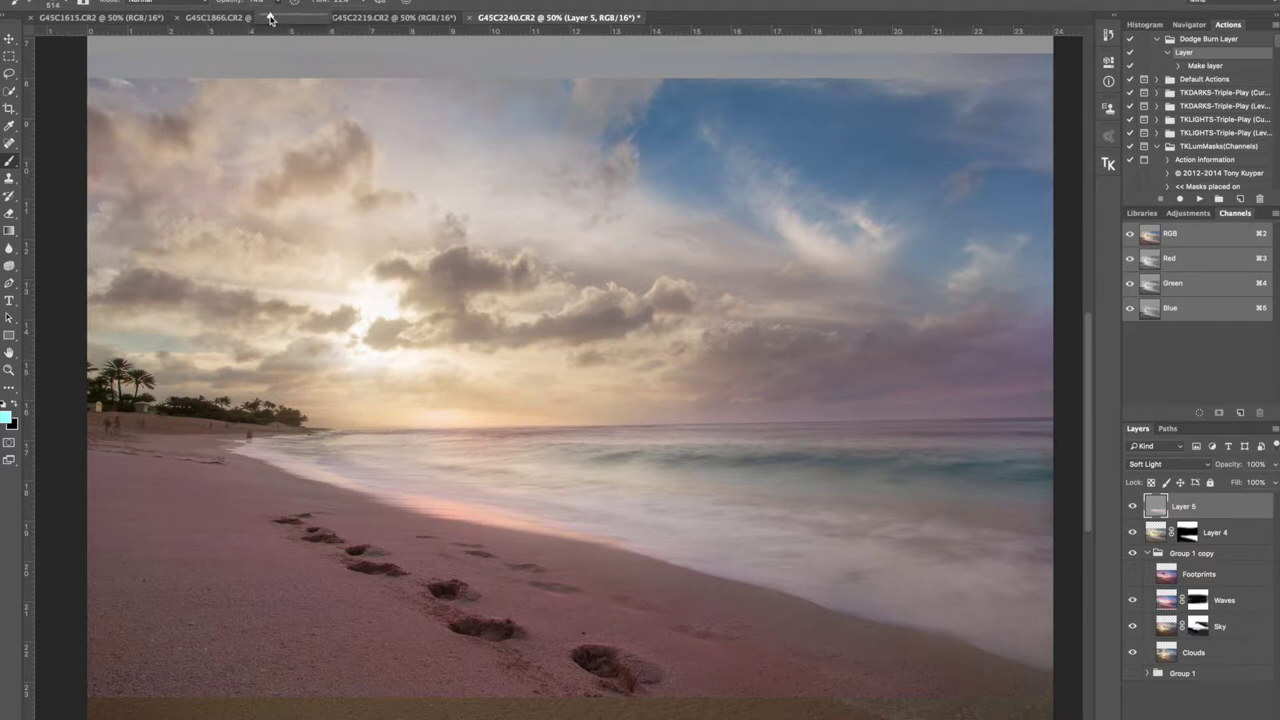
drag(268, 18, 262, 18)
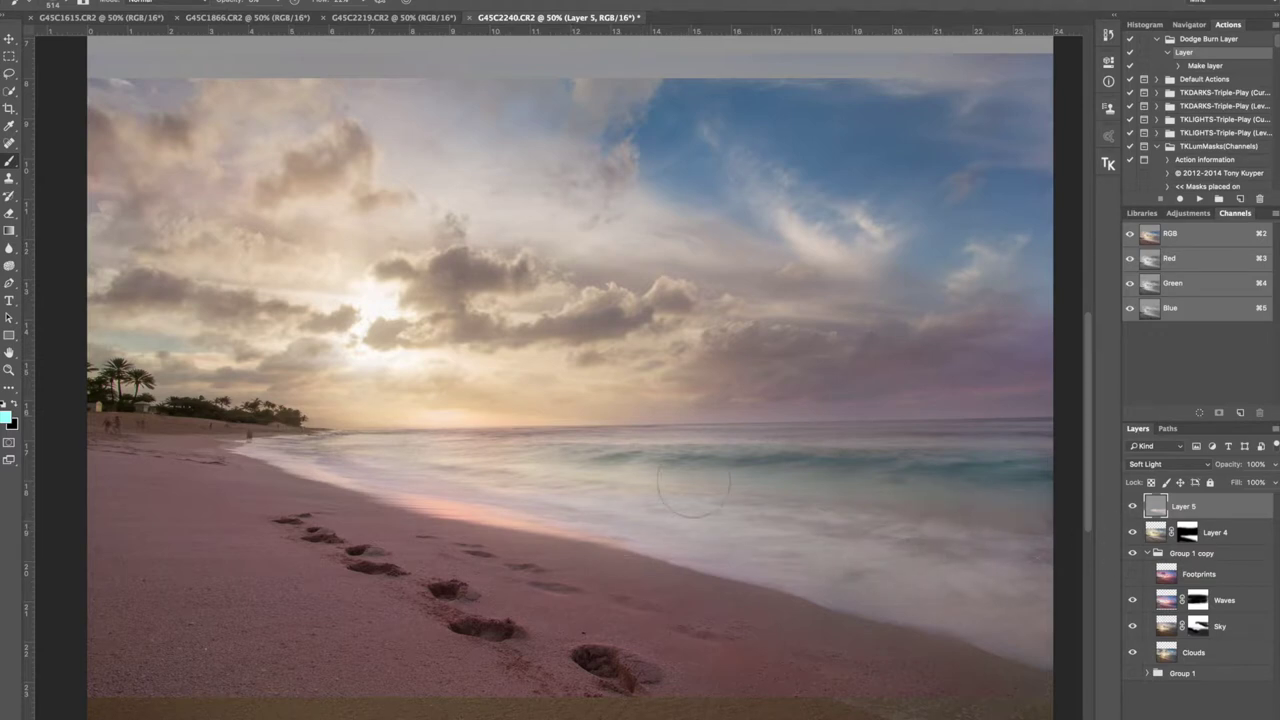
scroll(750, 470, up, 1)
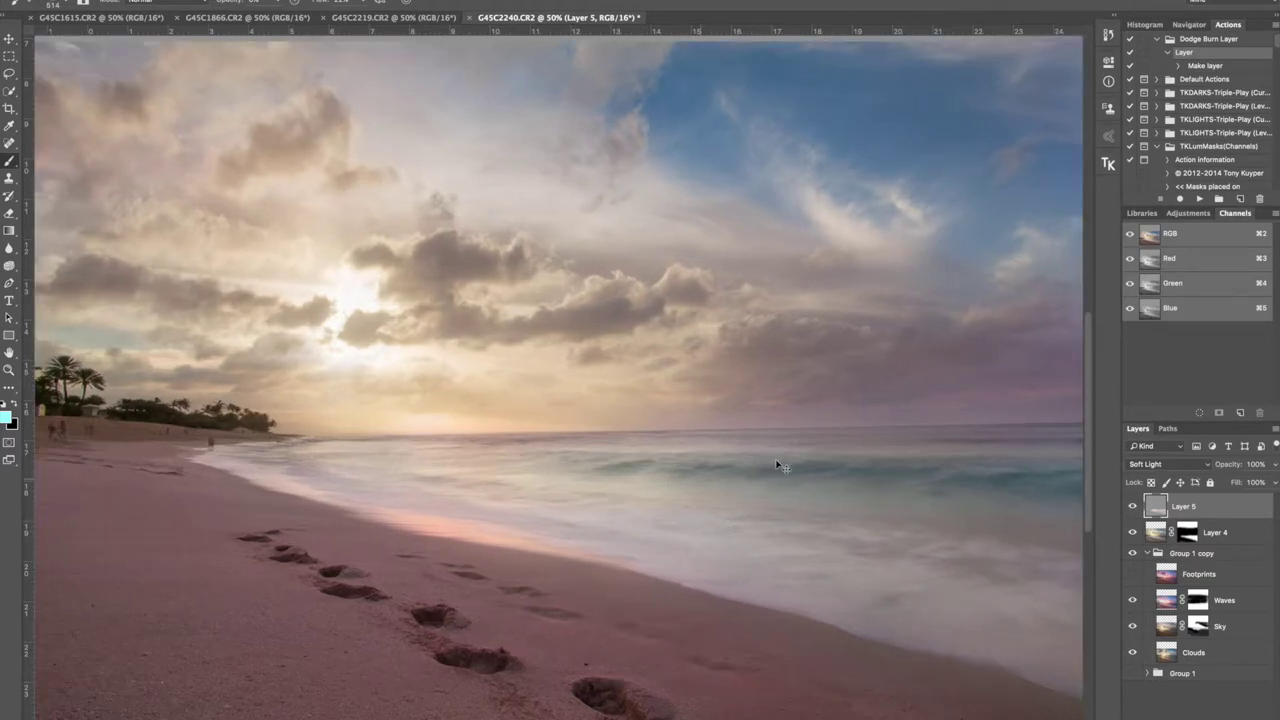
Zoom over the sea and set the foreground colour to pale cream #fff7c3
scroll(778, 467, up, 2)
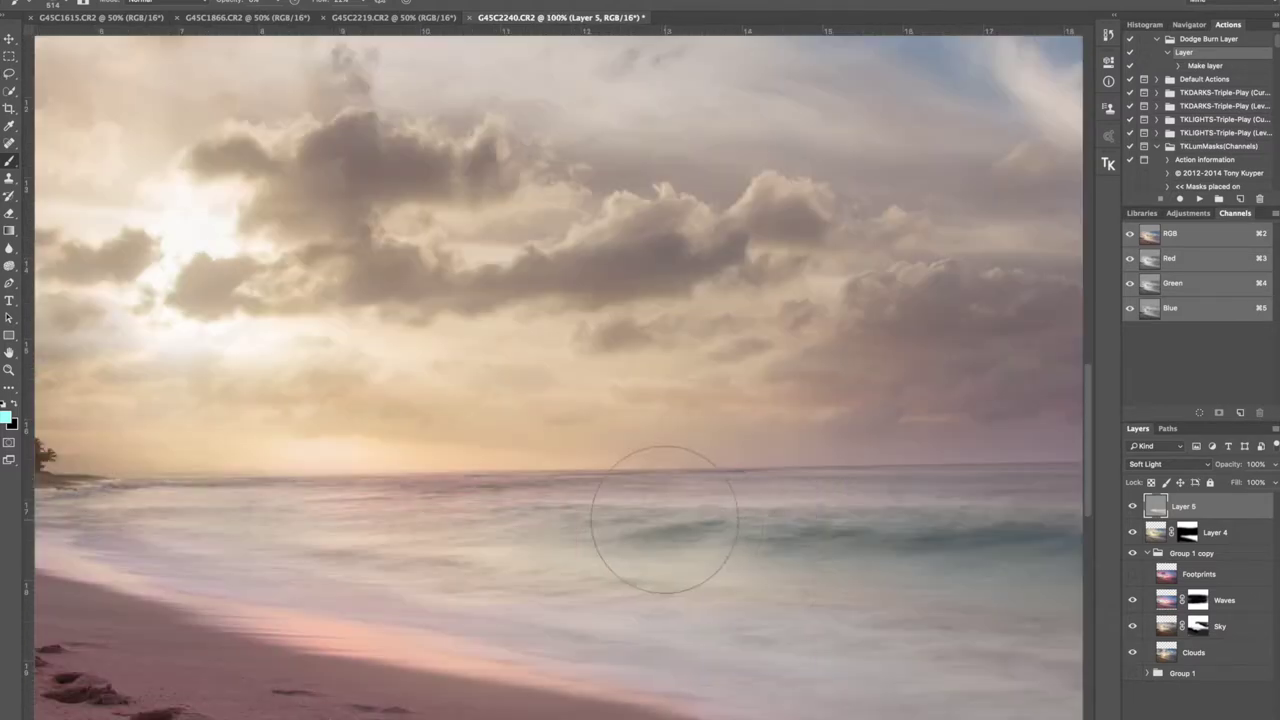
scroll(617, 489, right, 5)
scroll(617, 489, down, 2)
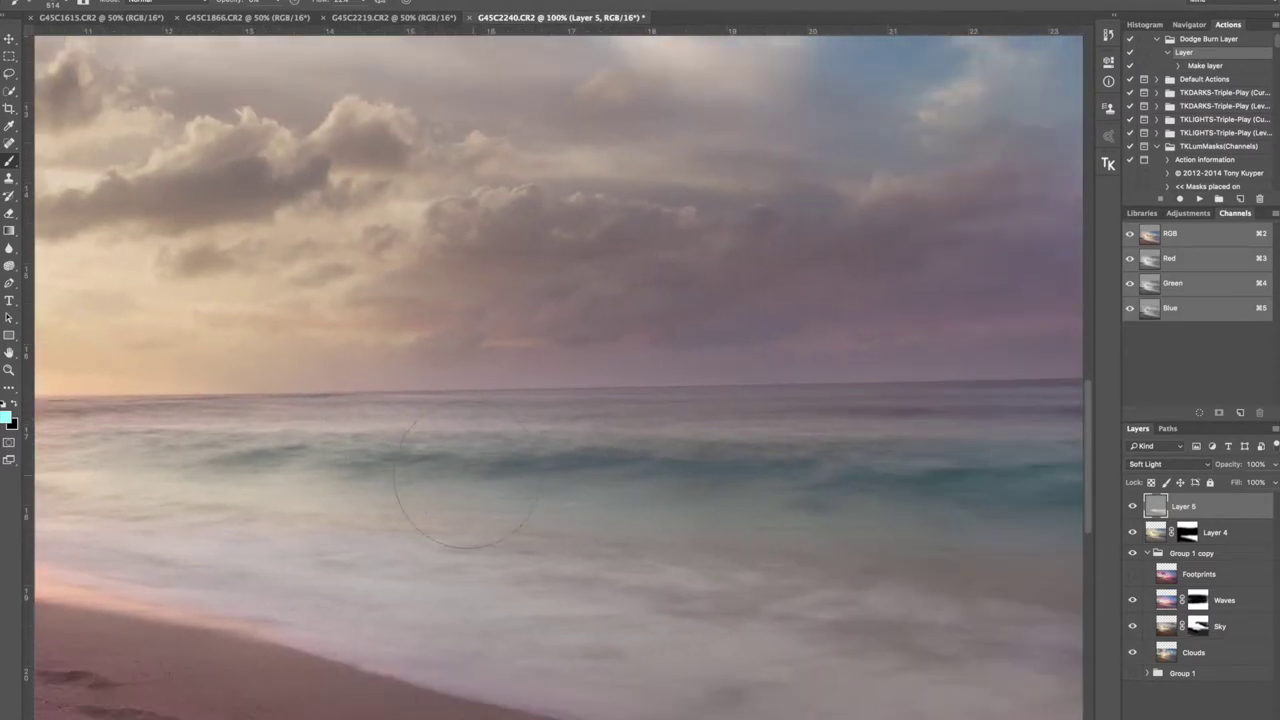
click(12, 418)
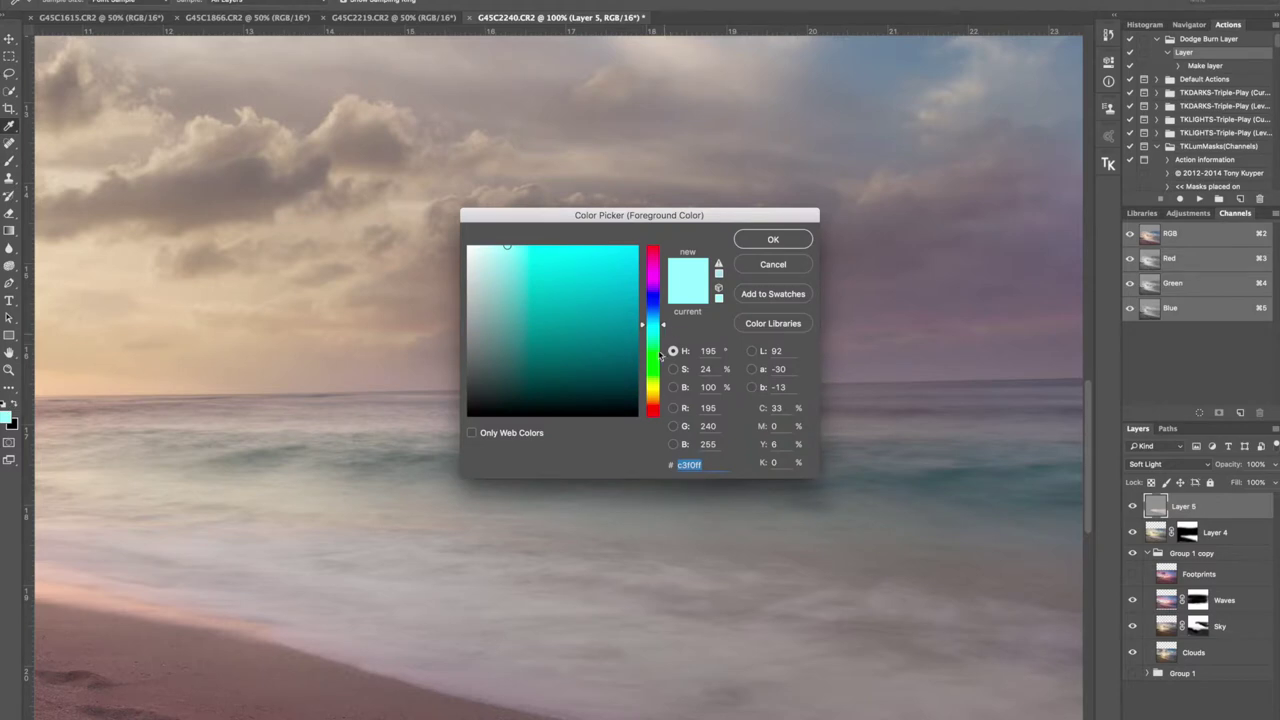
drag(662, 326, 664, 398)
click(774, 245)
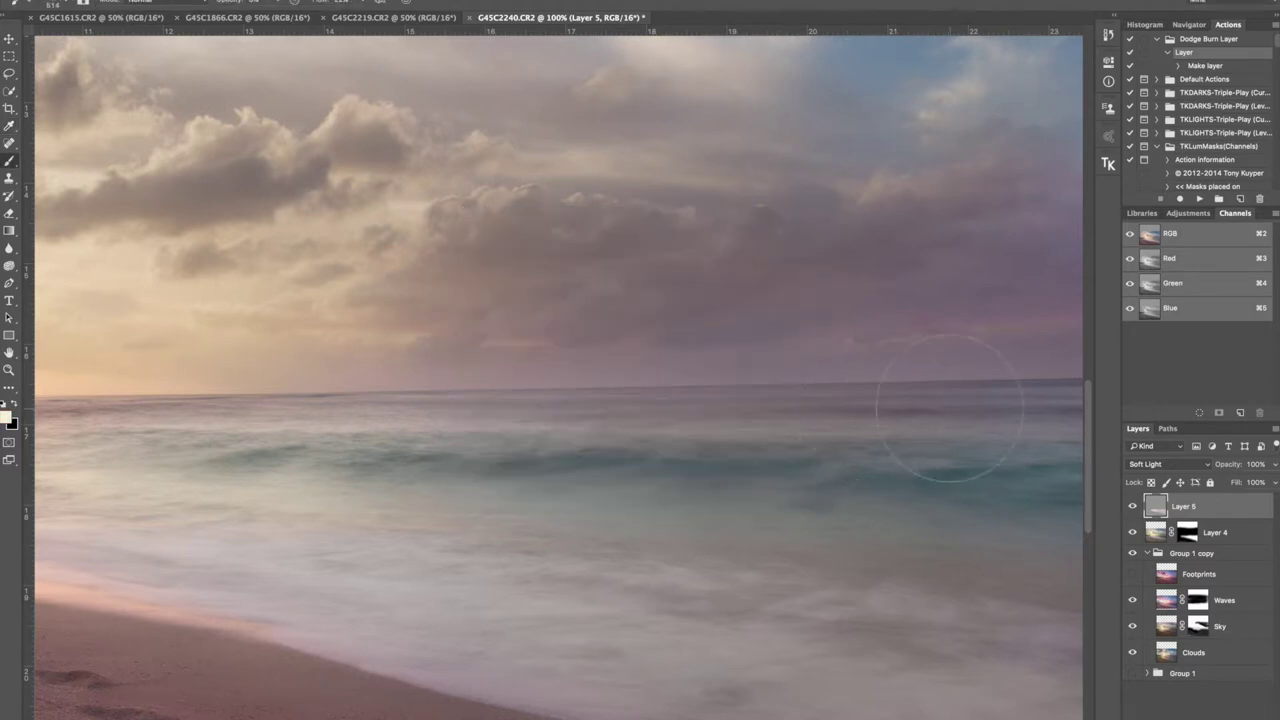
Set the brush to 296 px at 15% hardness and add a new Soft Light Layer 6
drag(948, 408, 860, 423)
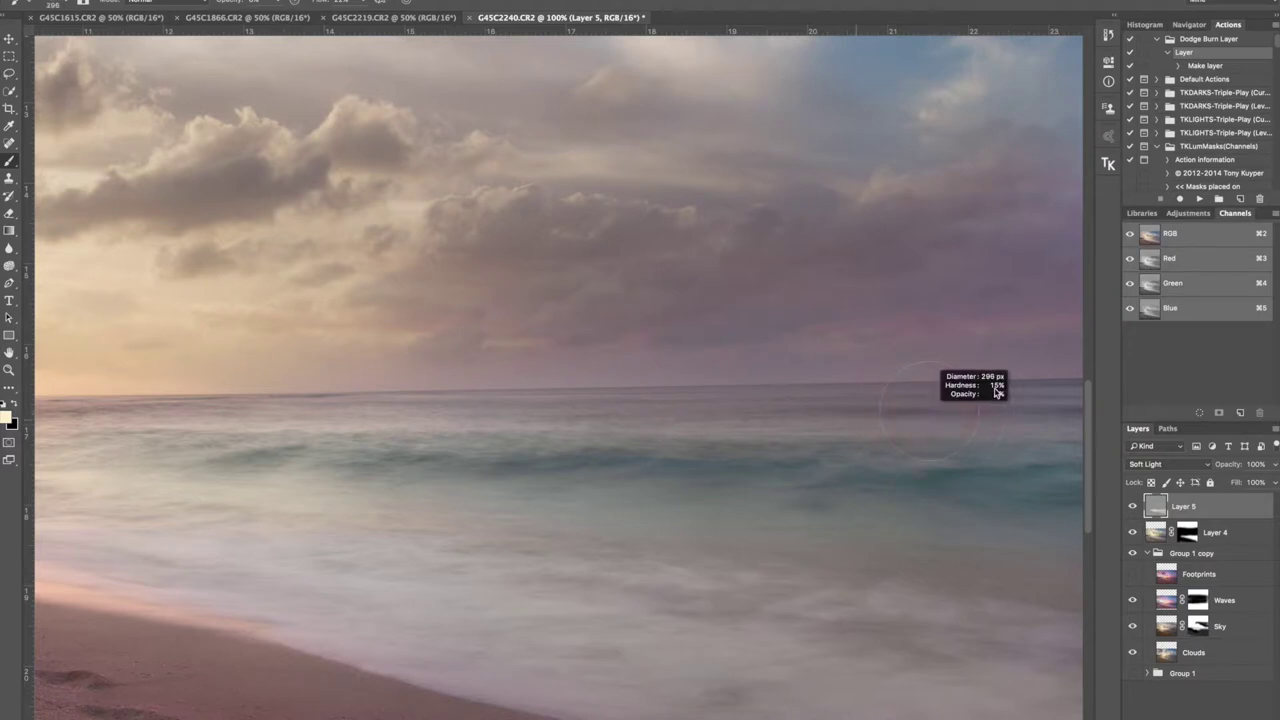
drag(970, 400, 702, 408)
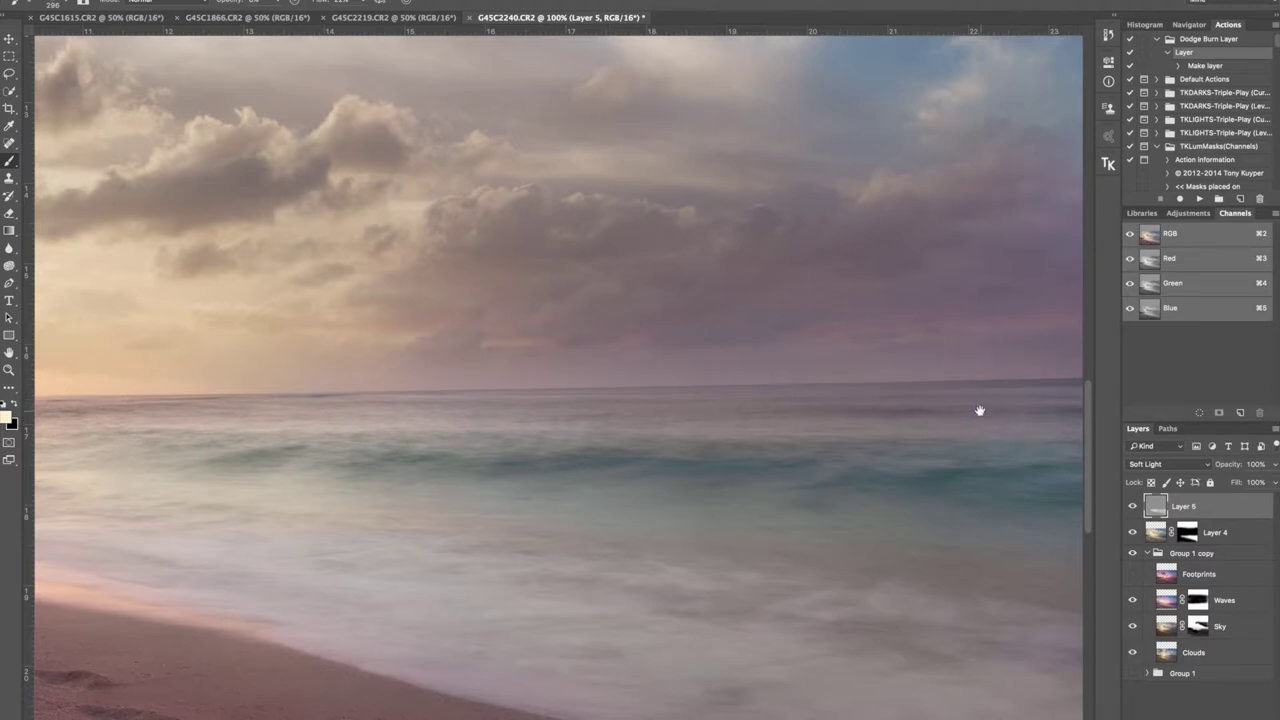
drag(980, 410, 703, 429)
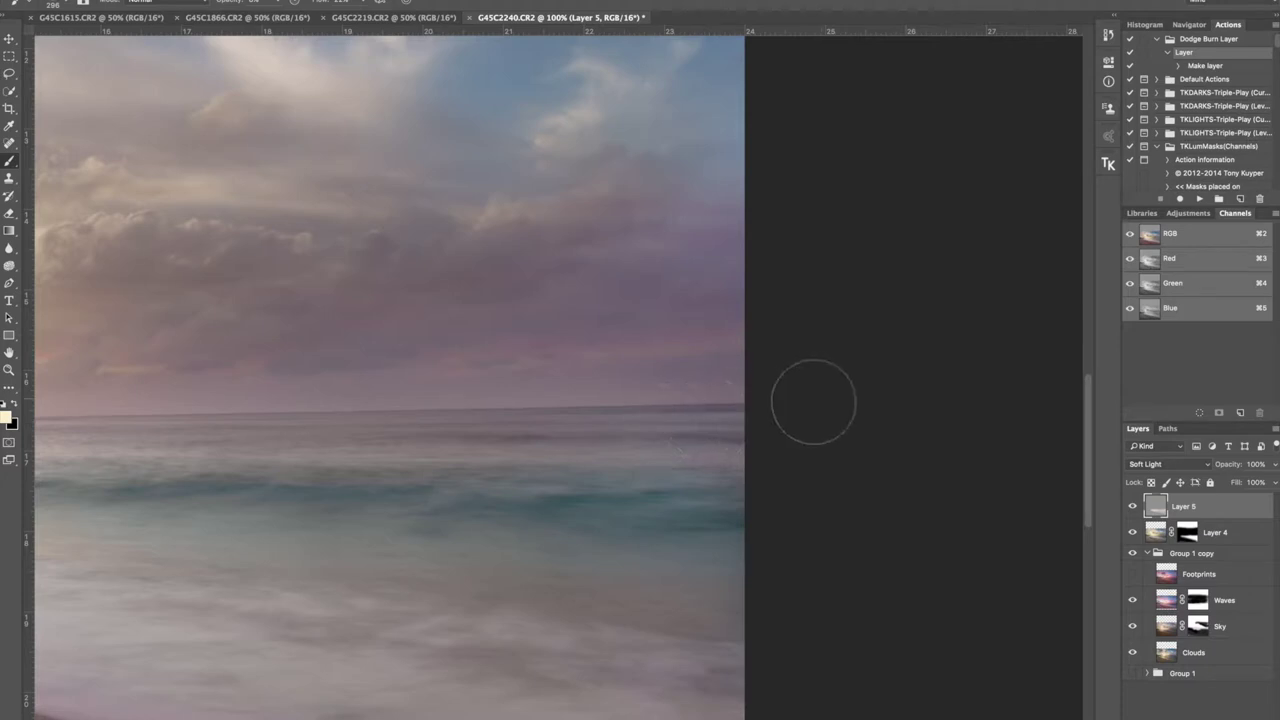
drag(477, 386, 680, 515)
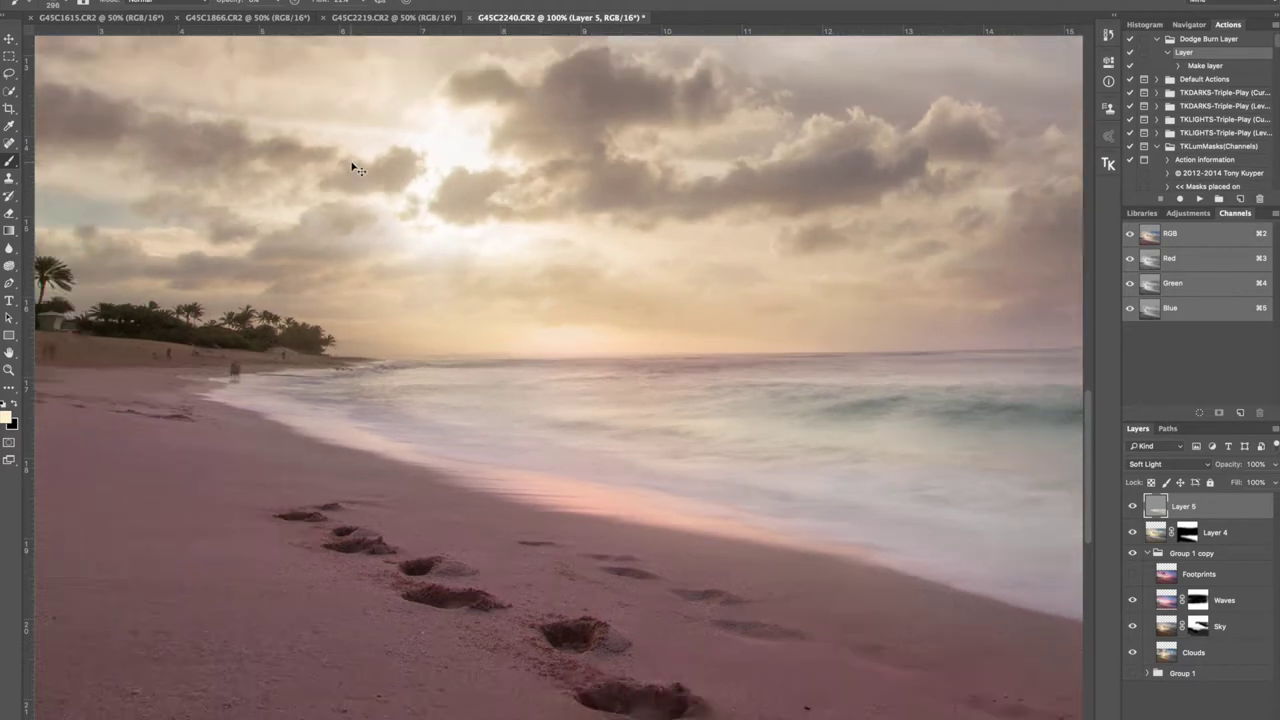
key(super+minus)
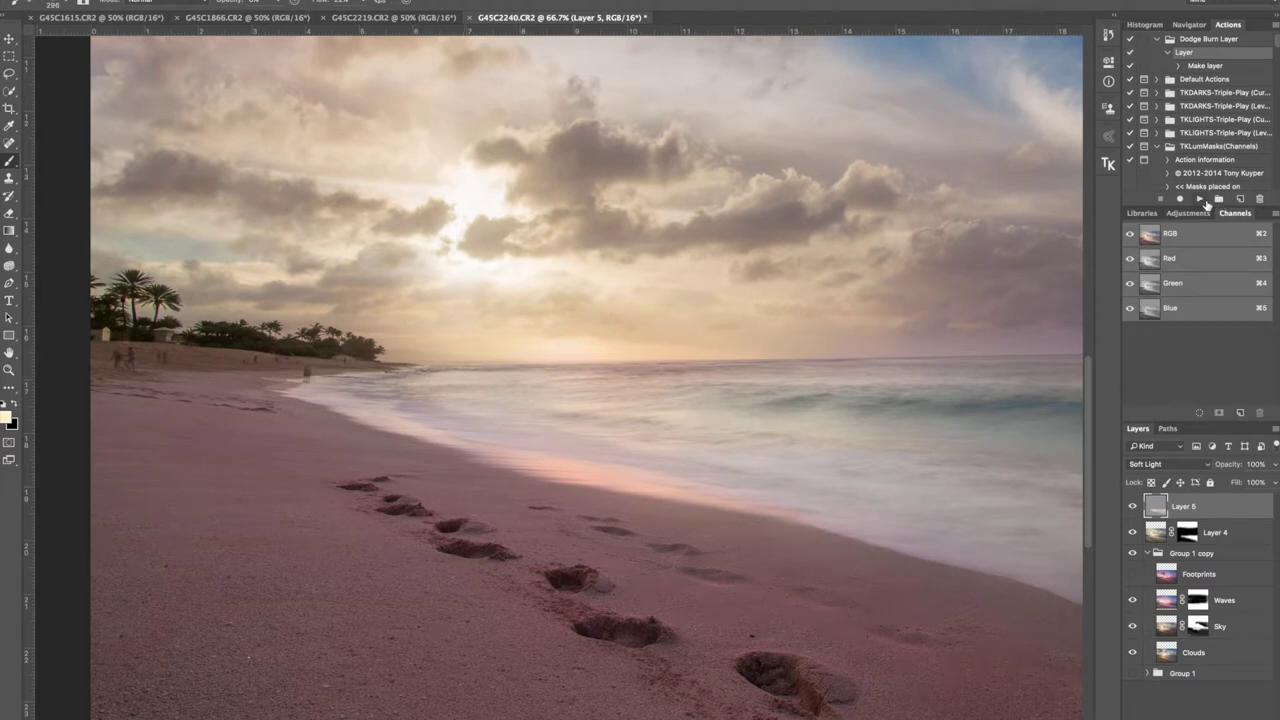
key(F2)
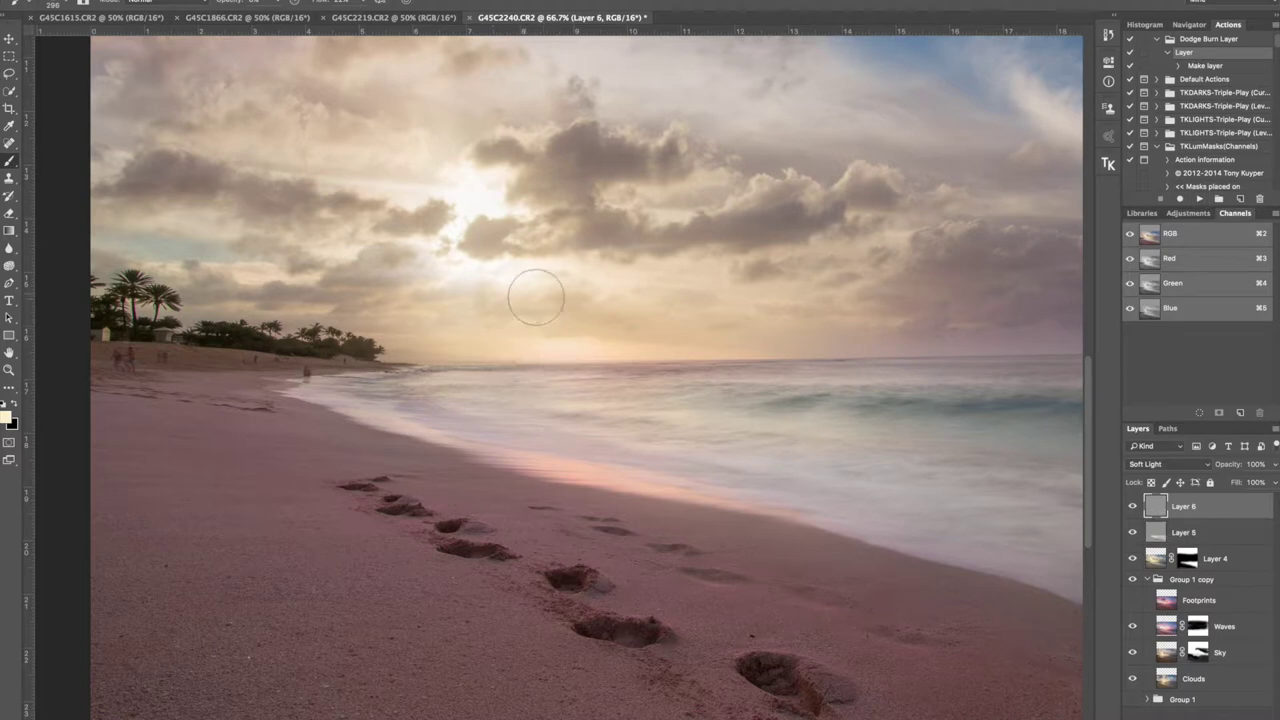
Enlarge the brush, set a low opacity, and paint soft cream strokes over the sun's glow
drag(535, 295, 600, 297)
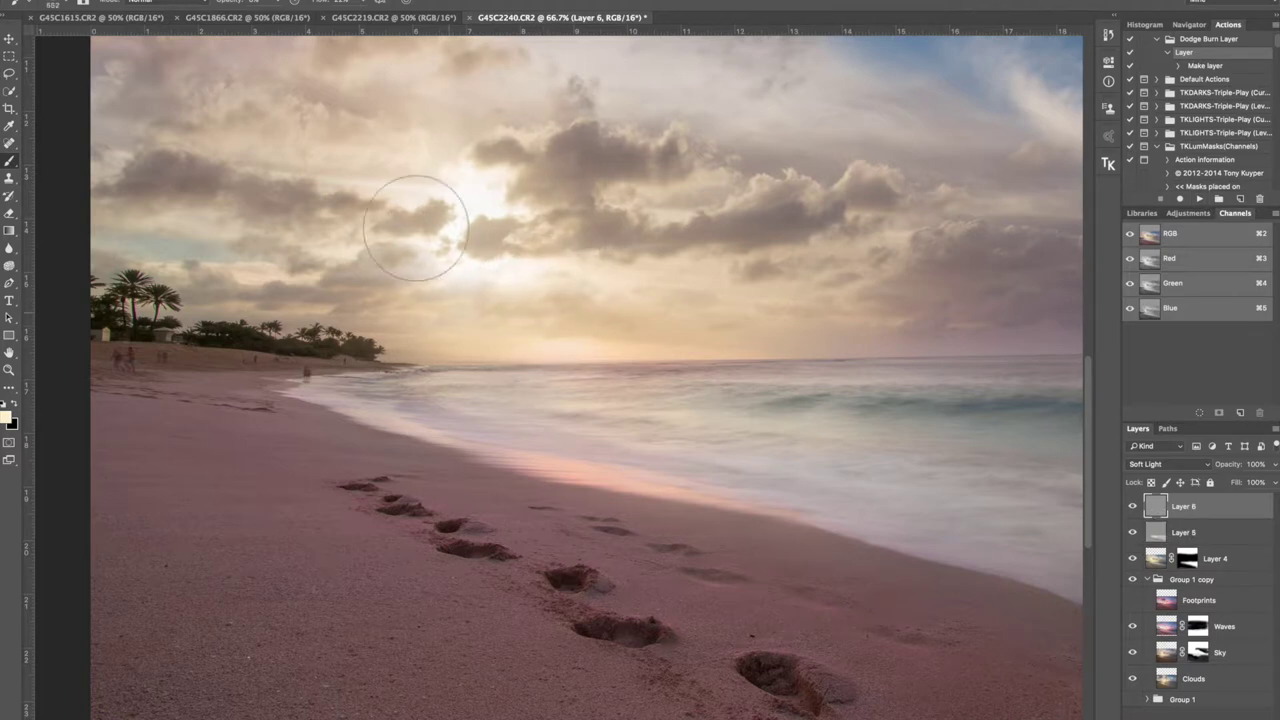
click(281, 3)
click(291, 17)
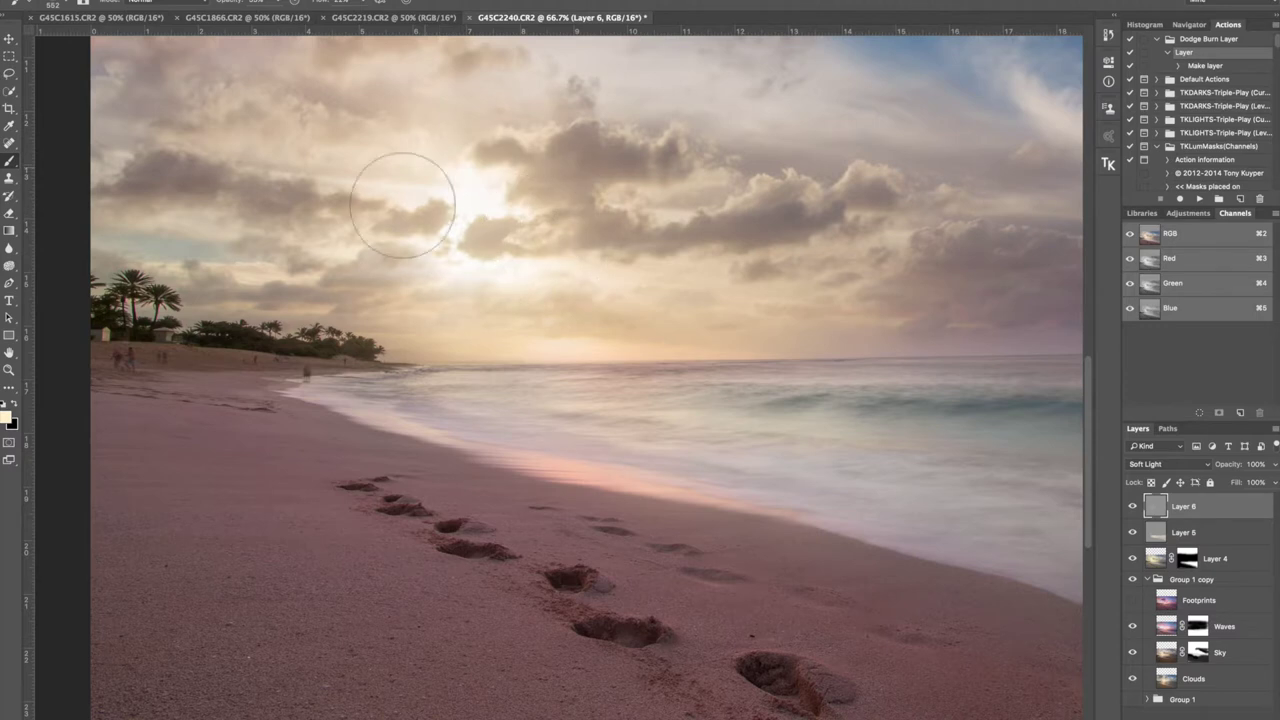
mouse_move(470, 212)
mouse_down()
mouse_move(523, 130)
mouse_move(499, 208)
mouse_move(414, 228)
mouse_move(415, 266)
mouse_move(449, 267)
mouse_move(432, 279)
mouse_move(470, 197)
mouse_move(470, 250)
mouse_move(434, 305)
mouse_move(425, 350)
mouse_move(466, 226)
mouse_move(600, 402)
mouse_move(481, 275)
mouse_move(494, 236)
mouse_move(731, 331)
mouse_move(671, 329)
mouse_up()
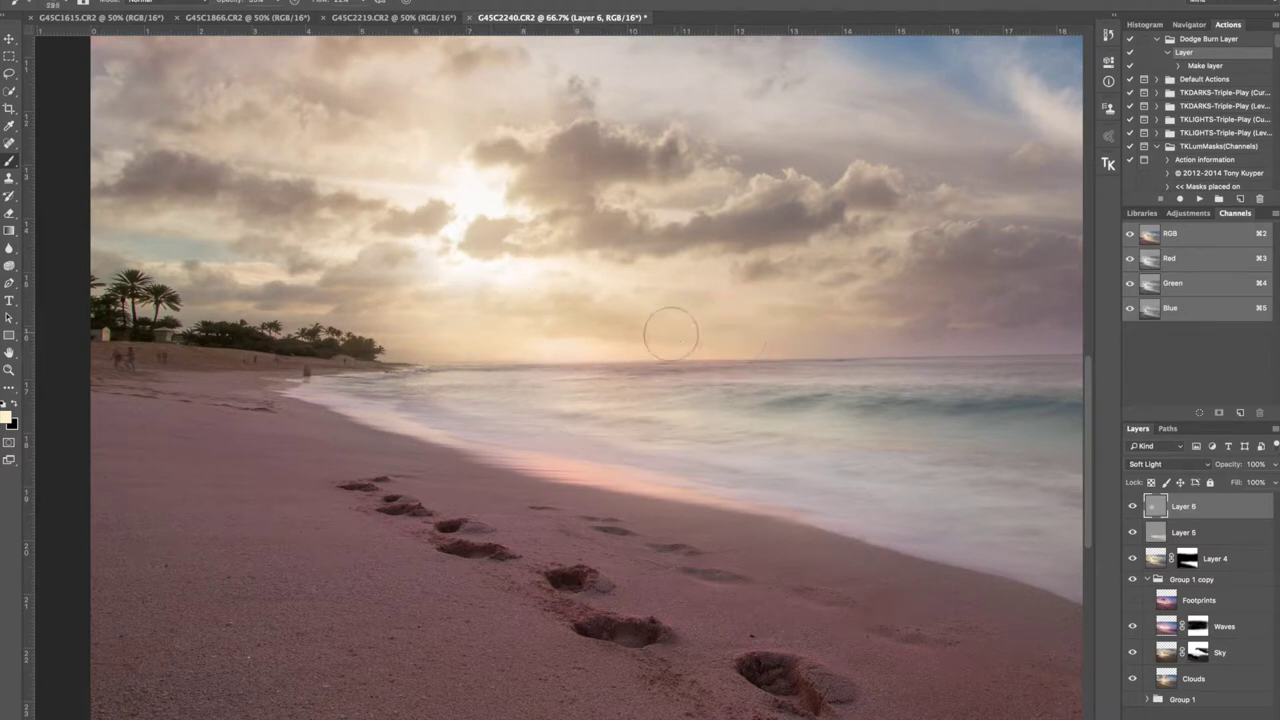
click(283, 3)
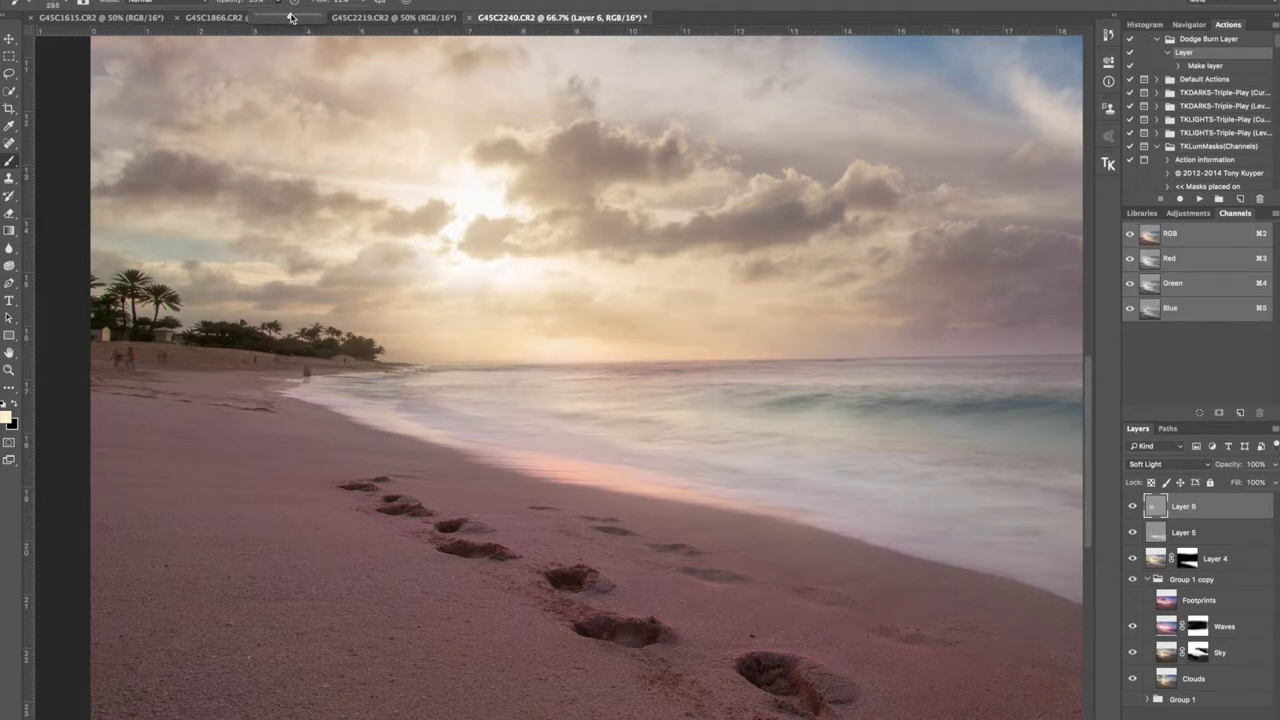
click(459, 275)
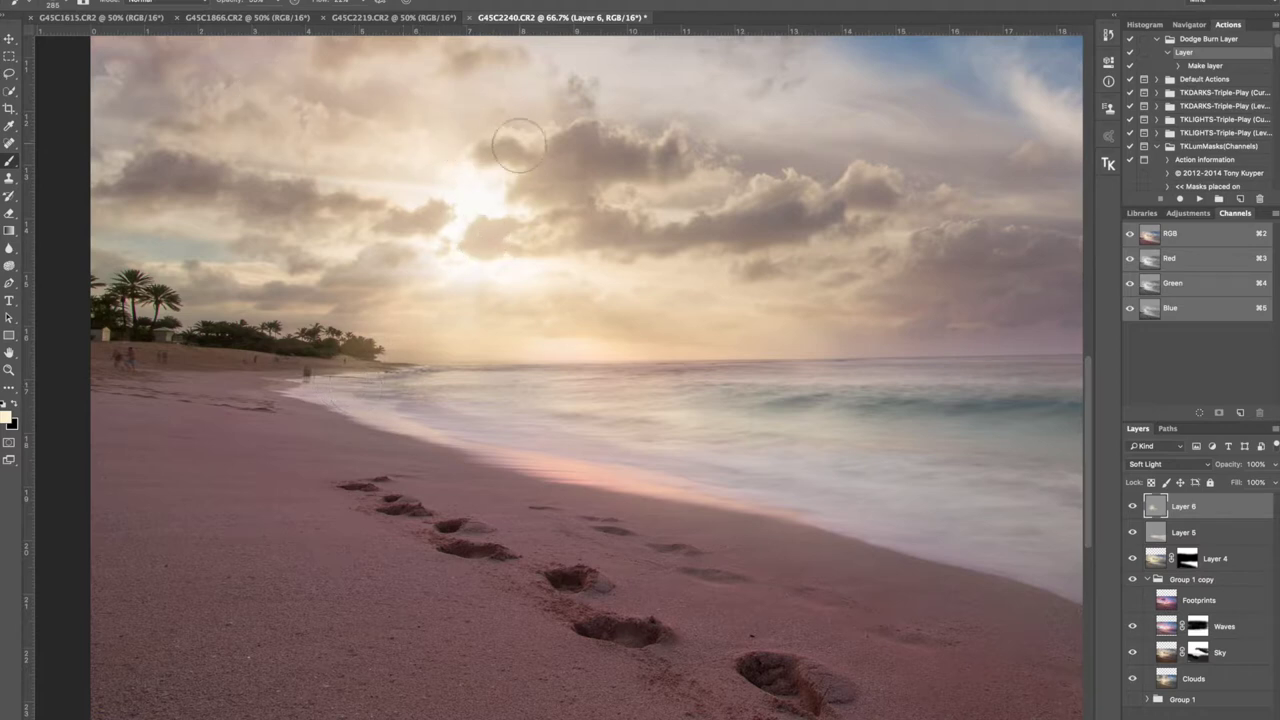
key(super+minus)
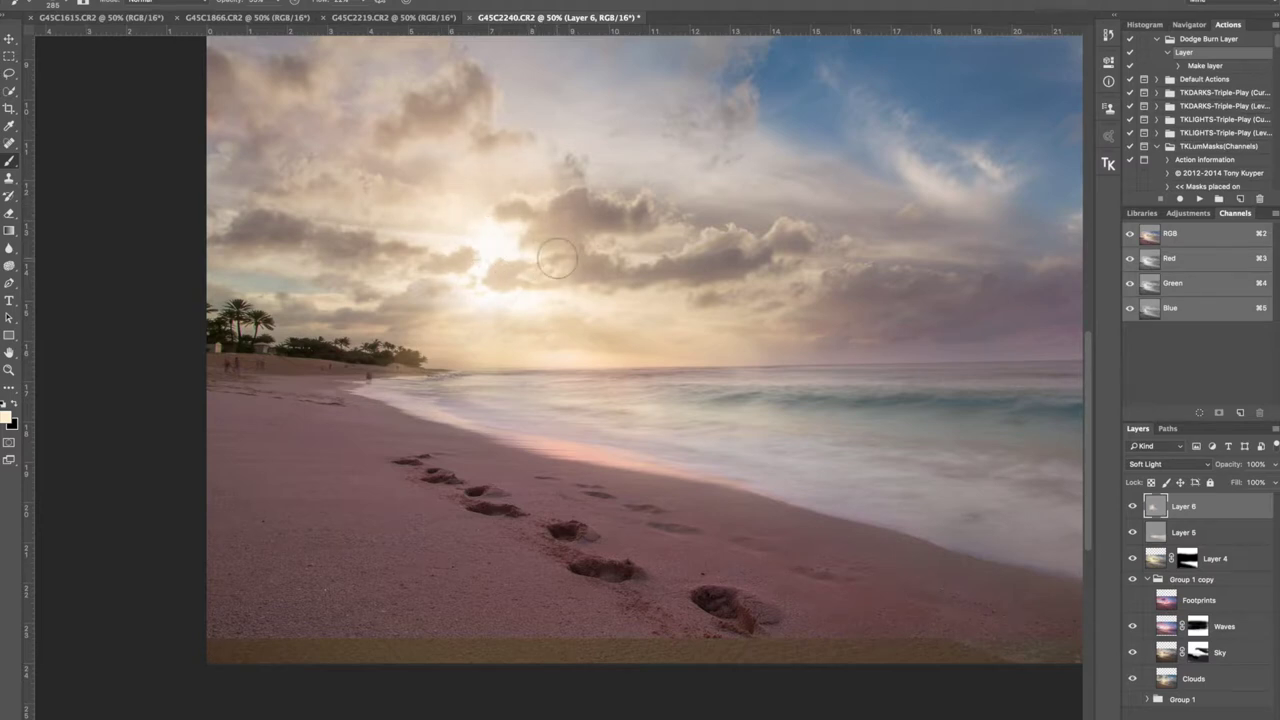
drag(531, 281, 543, 271)
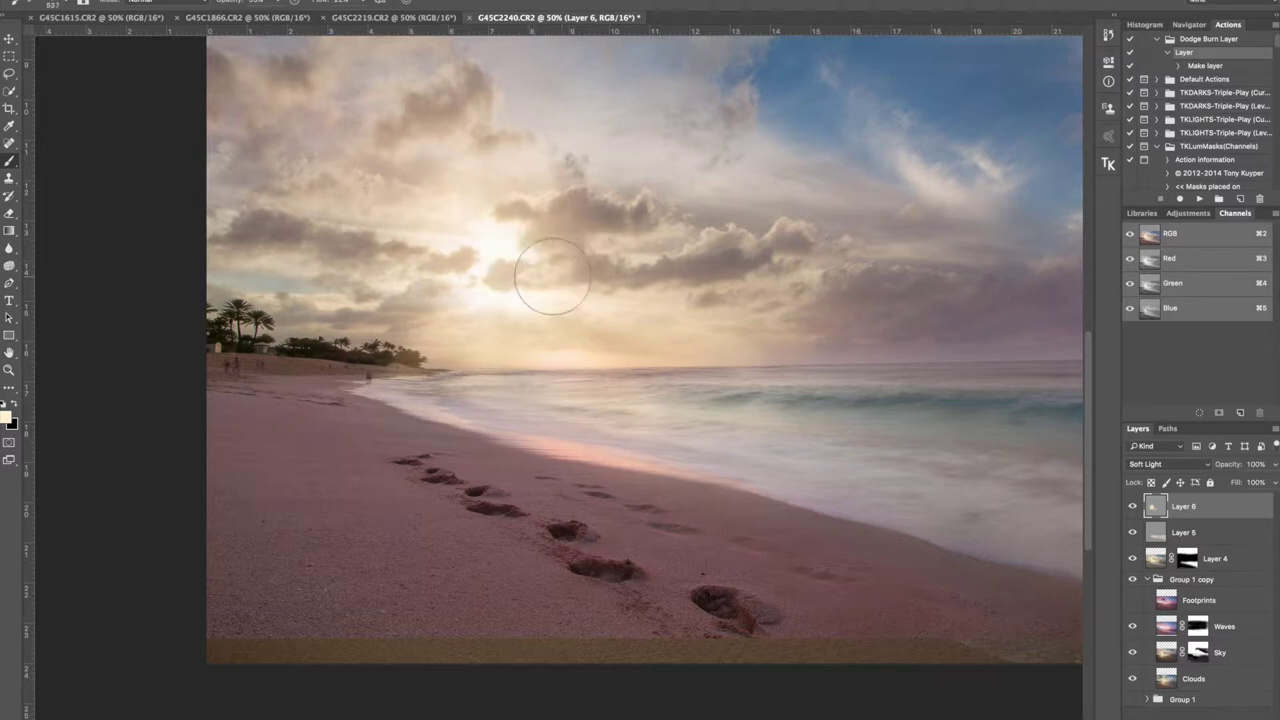
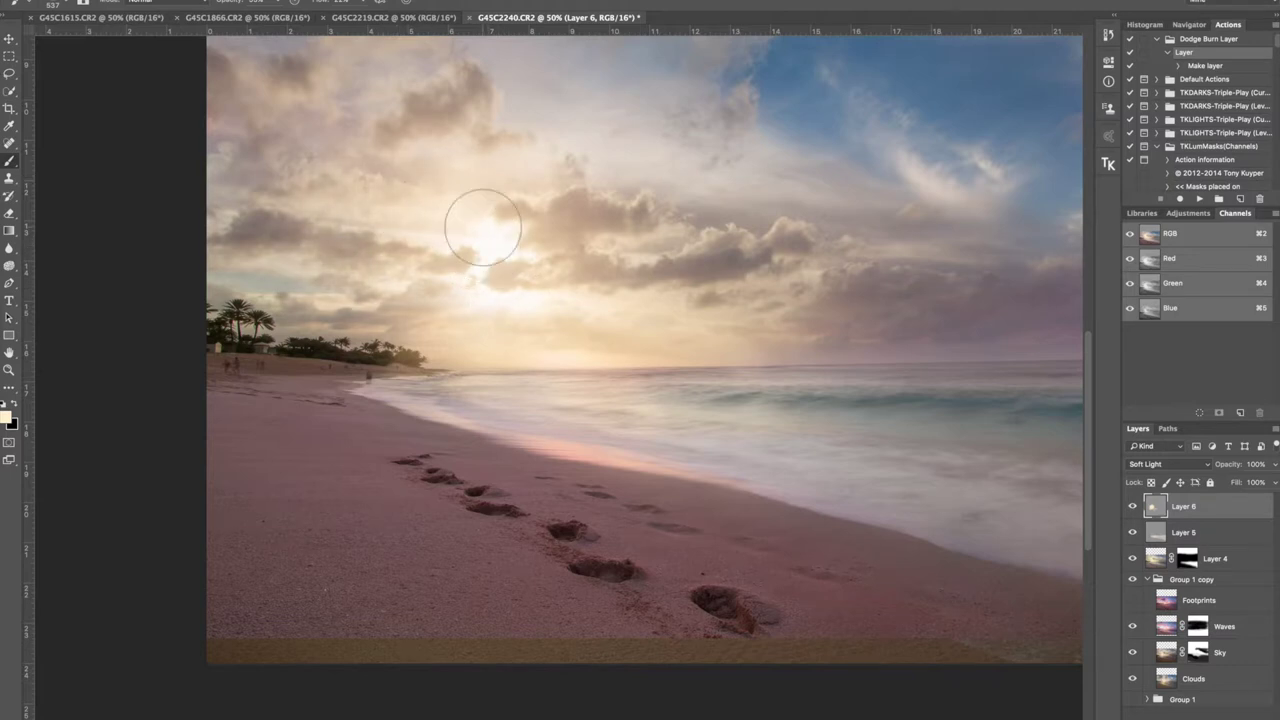
Toggle Layer 6's visibility off and on twice to compare its effect
click(1133, 507)
click(1133, 507)
click(1133, 507)
click(1133, 507)
Add soft-light Layer 7, brighten the clouds around the sun, and check the glow against lower layers
click(1199, 197)
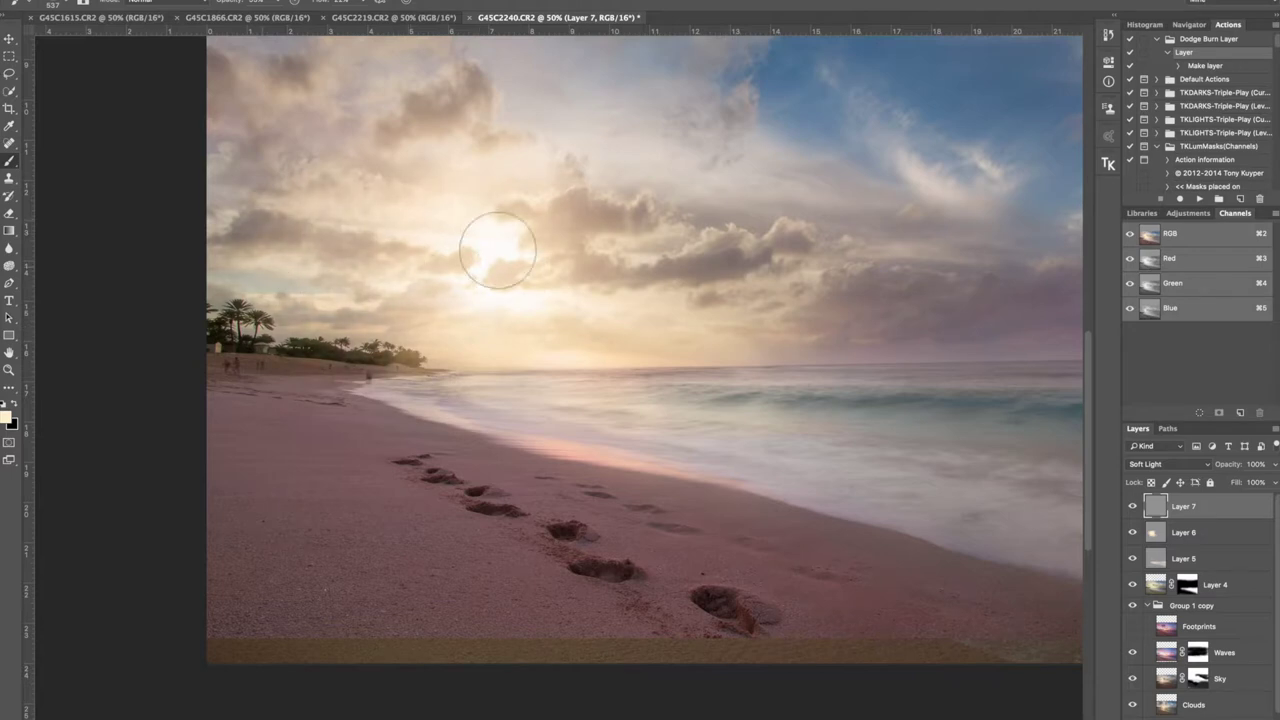
mouse_move(674, 194)
mouse_down()
mouse_move(564, 290)
mouse_move(597, 320)
mouse_up()
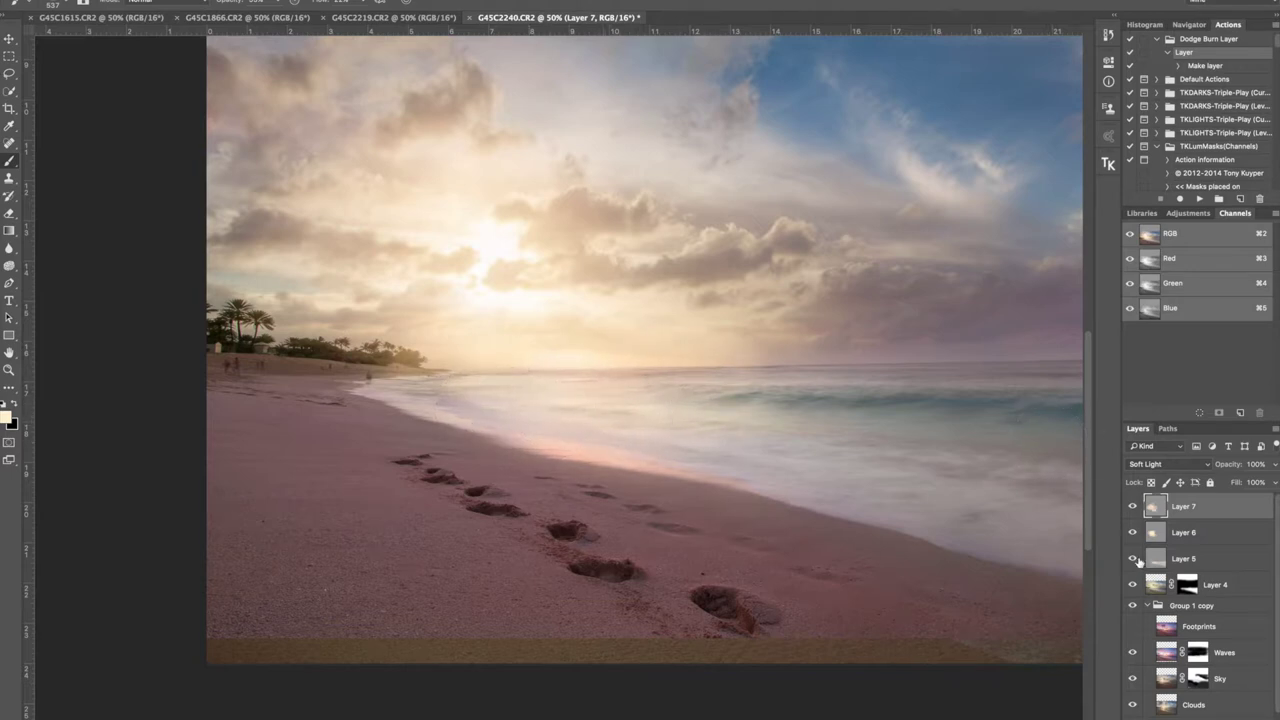
click(1136, 511)
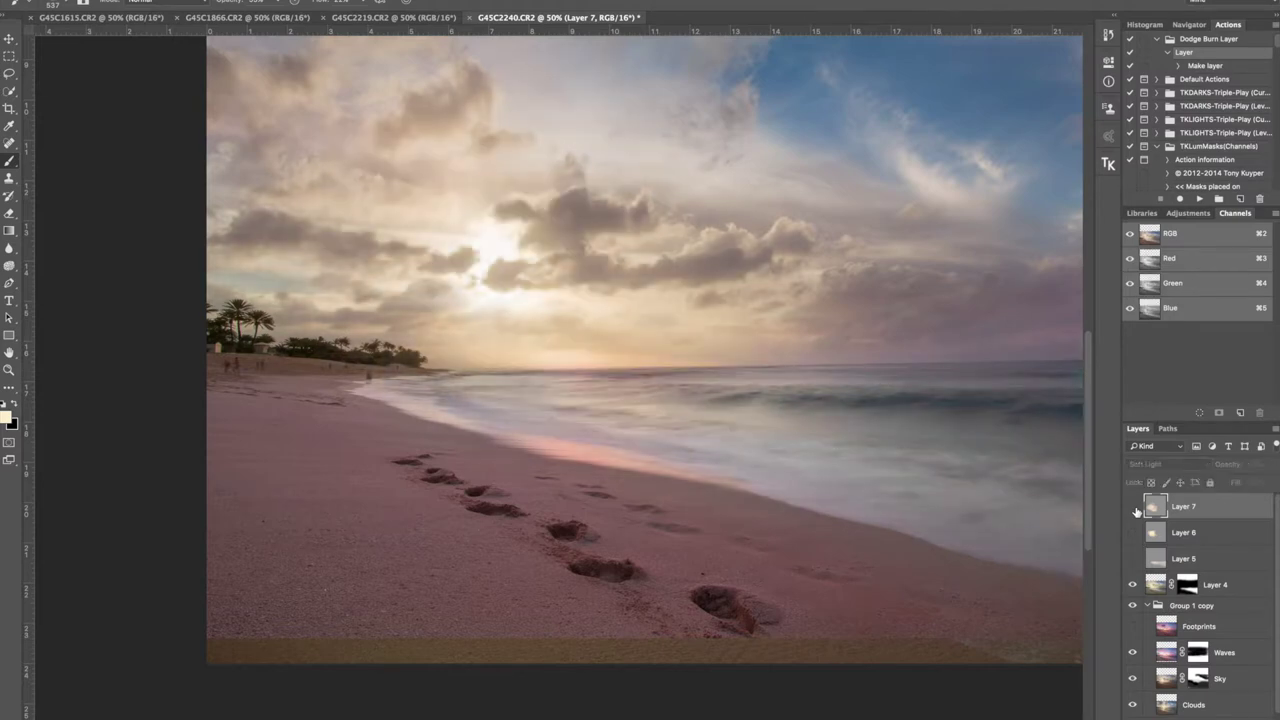
click(1132, 584)
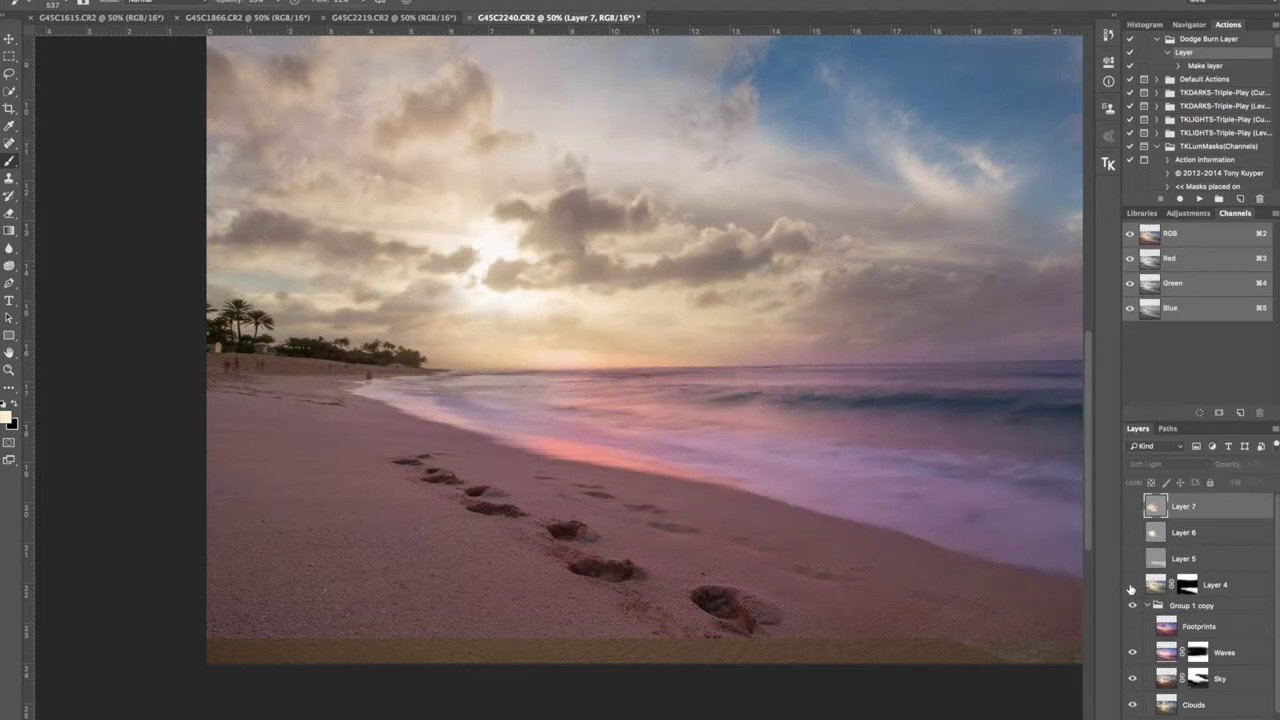
click(1131, 510)
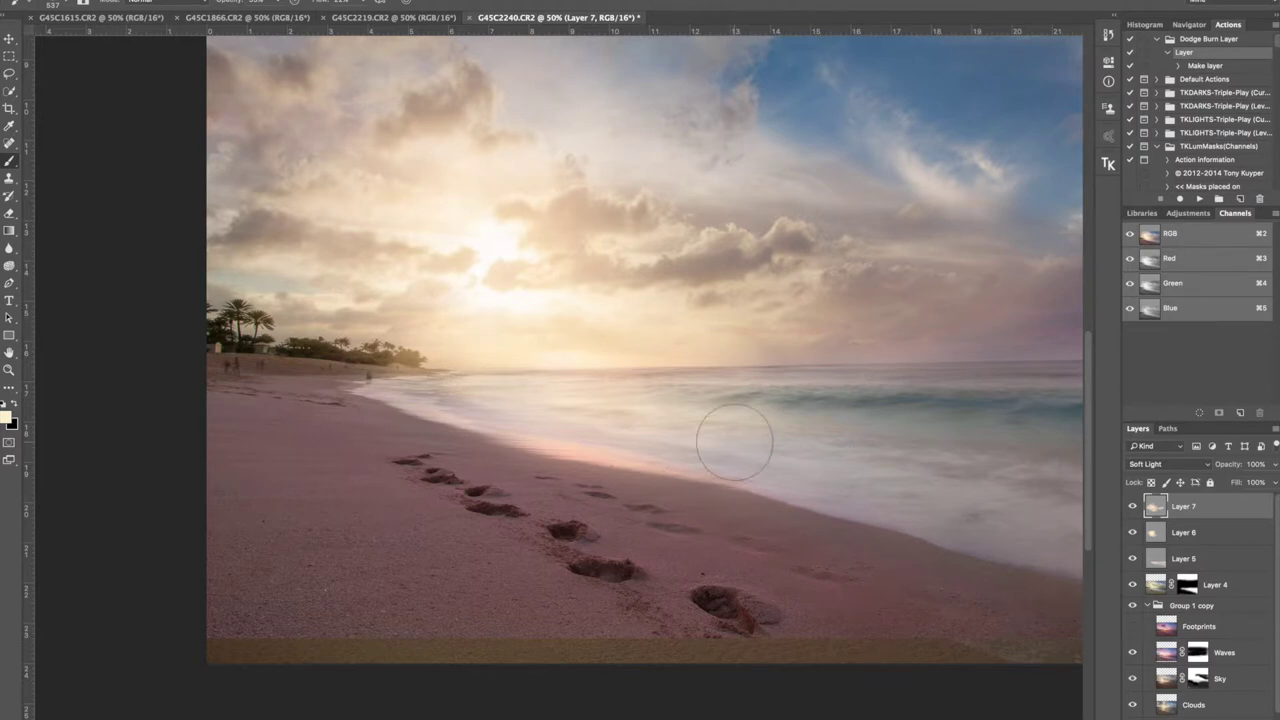
Preview the Footprints sunset image layer
scroll(735, 442, up, 3)
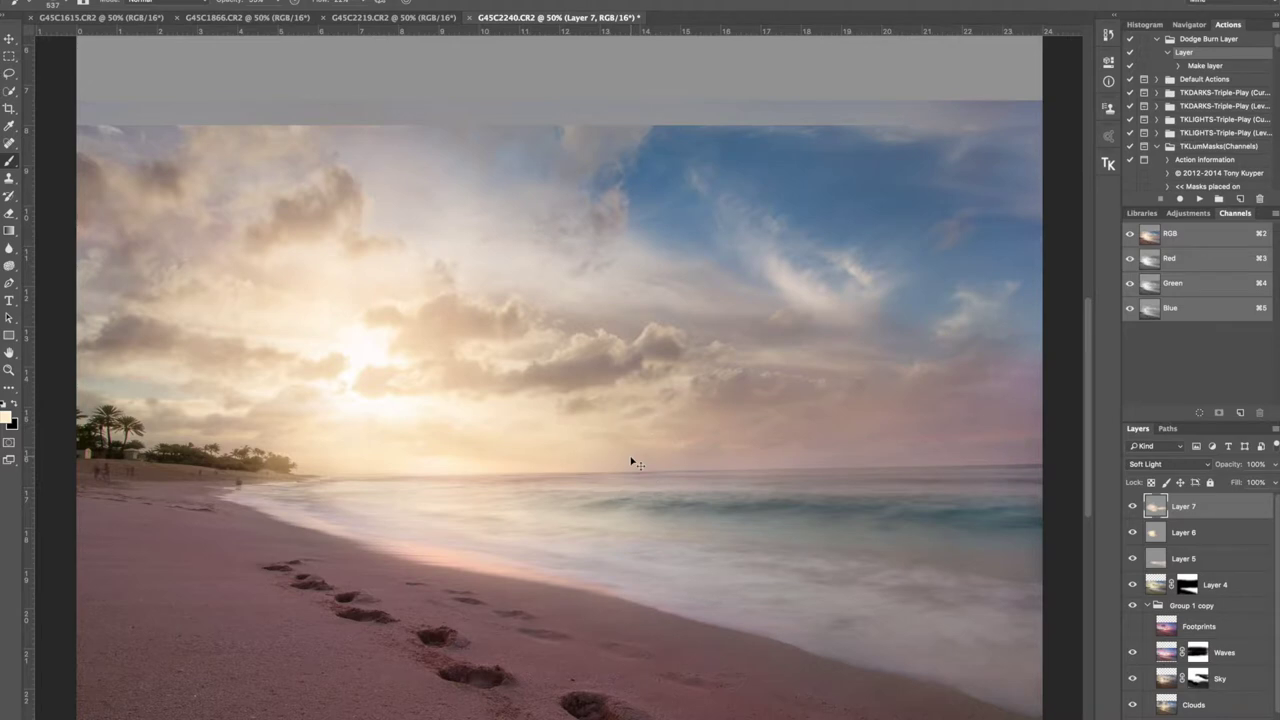
scroll(630, 456, down, 1)
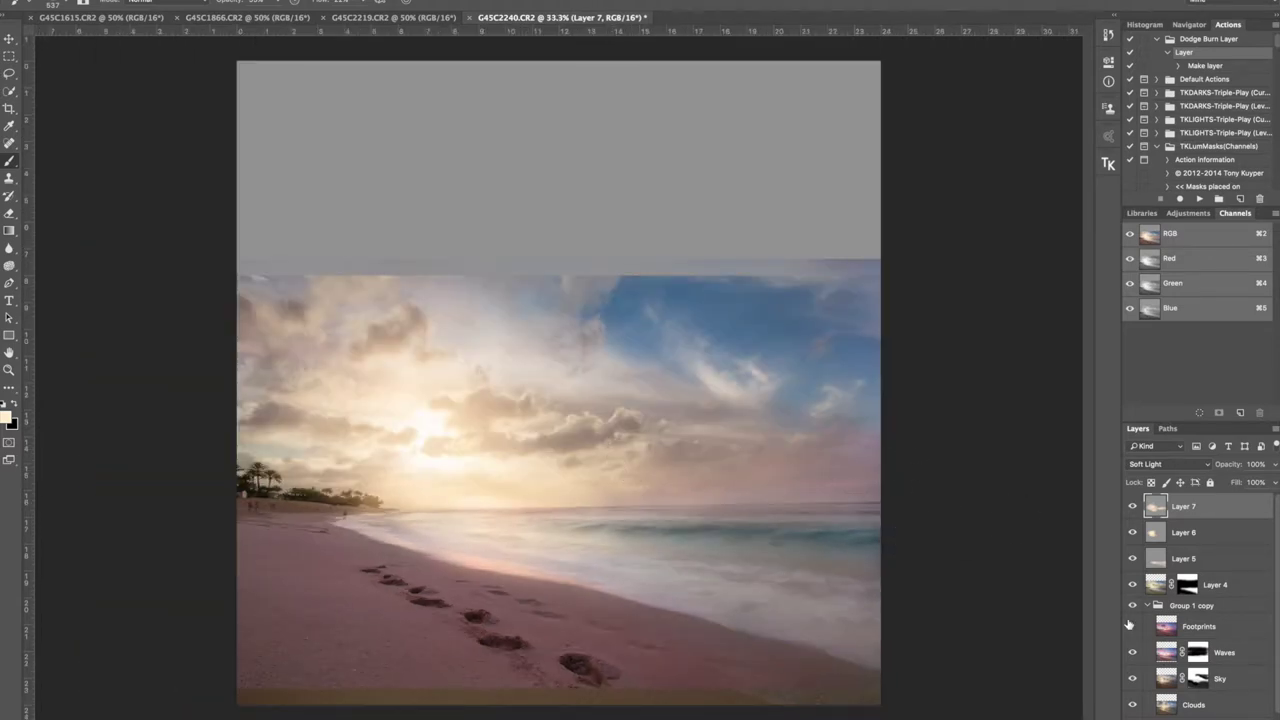
click(1131, 627)
Stamp visible layers into Layer 8, move Footprints to the top, show it, and shift it up
key(alt+shift+super+e)
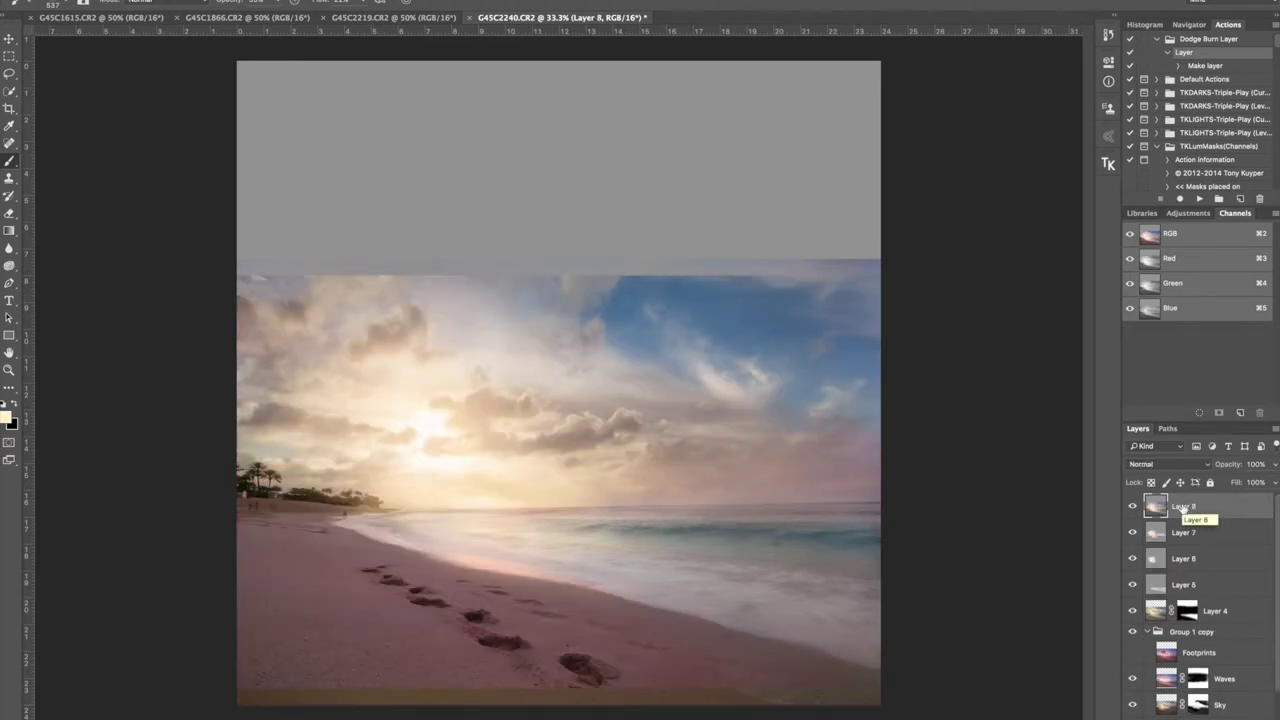
drag(1216, 654, 1184, 503)
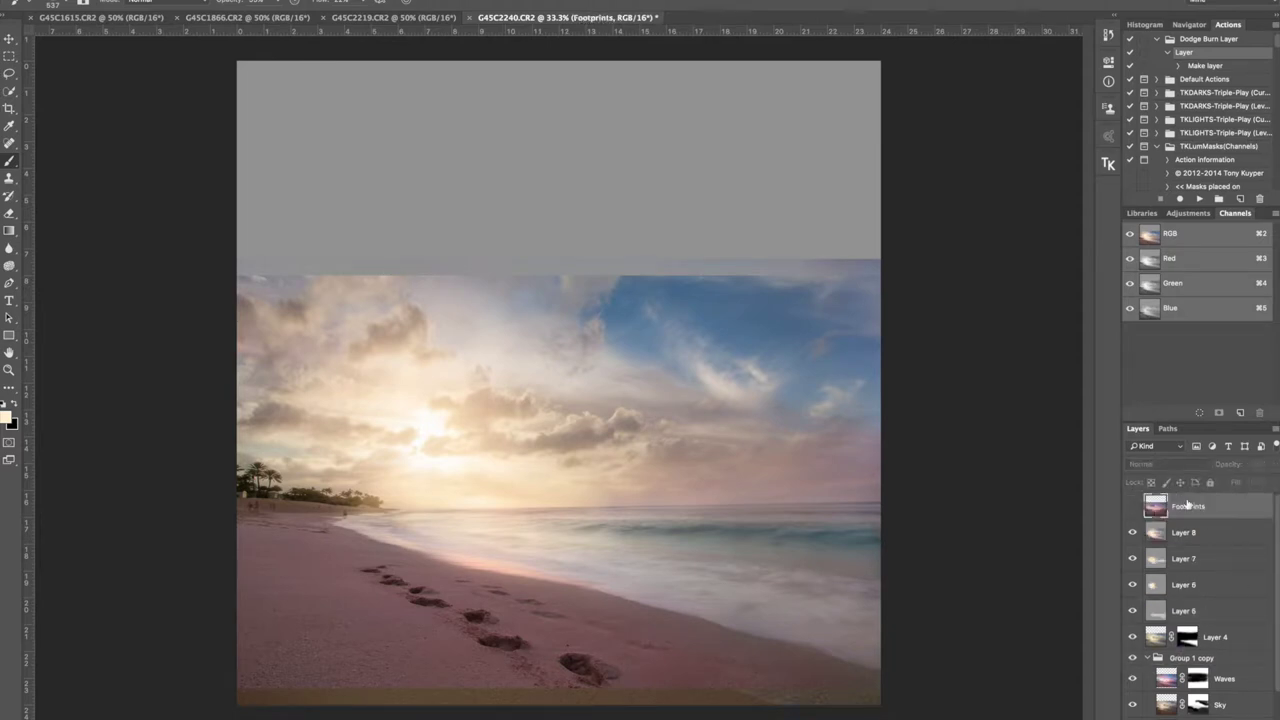
click(1131, 508)
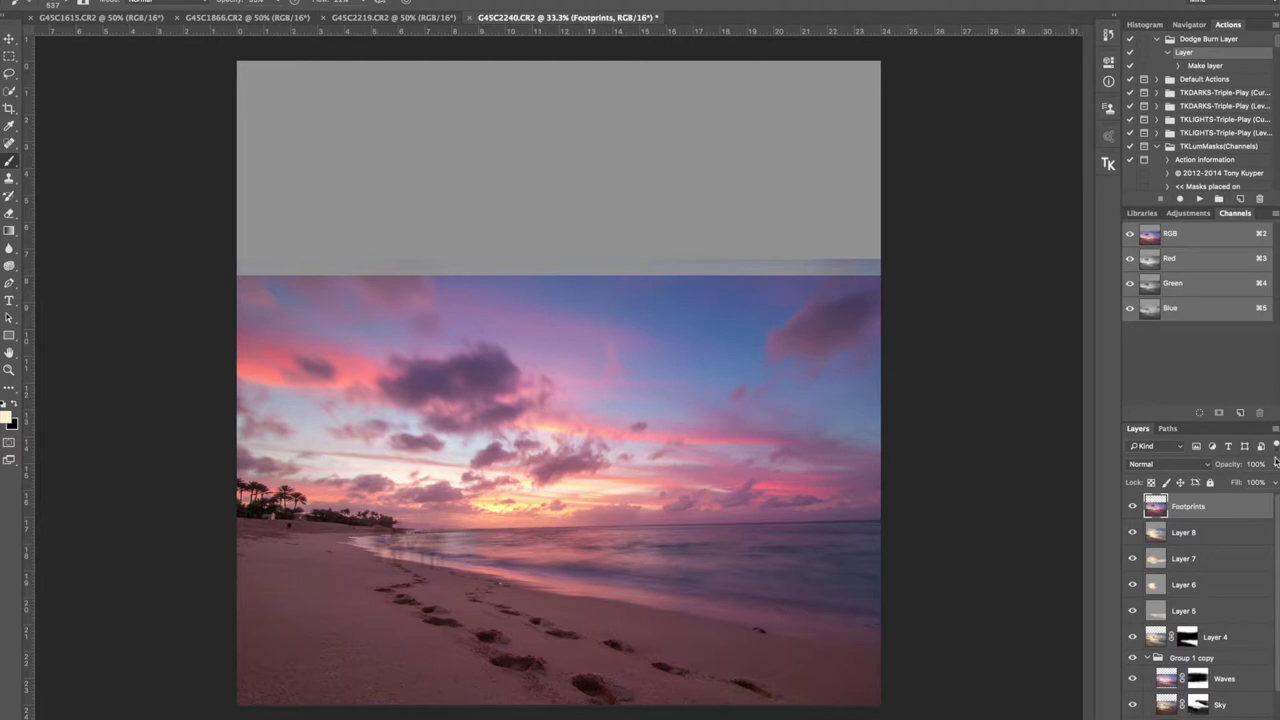
click(1275, 462)
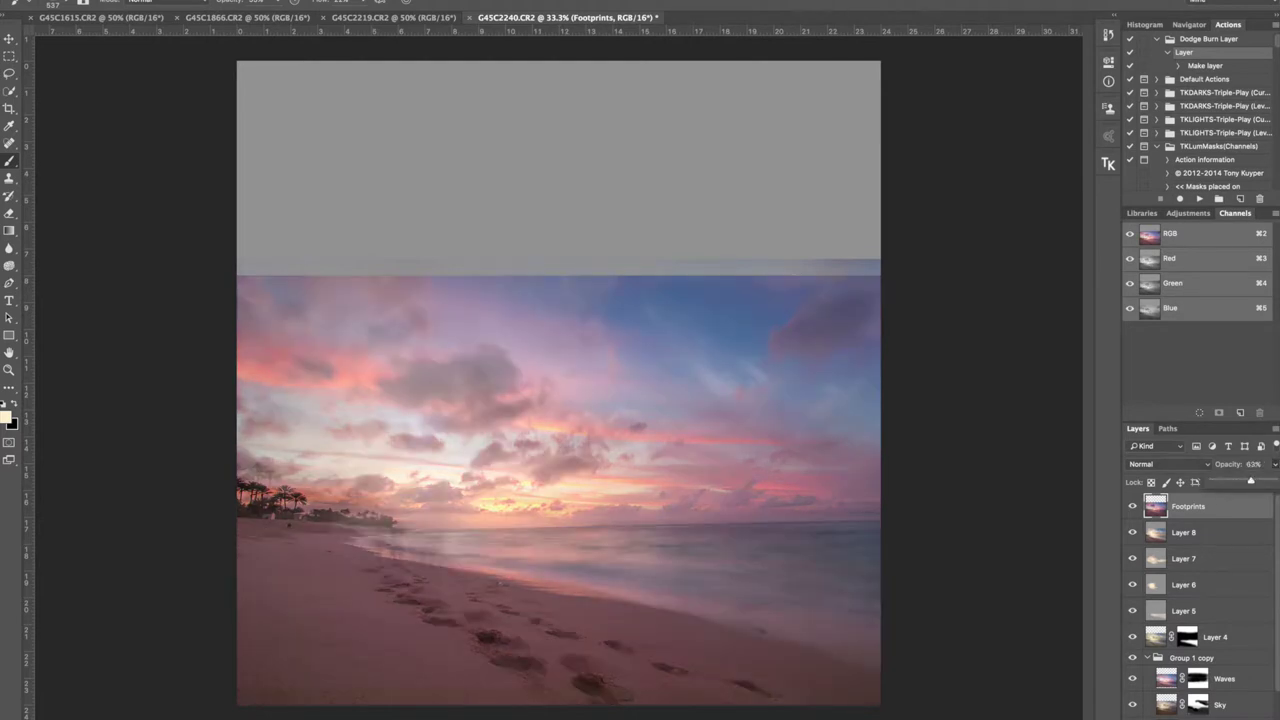
key(v)
mouse_move(536, 530)
mouse_down()
mouse_move(538, 499)
mouse_move(560, 491)
mouse_move(526, 515)
mouse_up()
Lower the Footprints opacity and nudge it sideways at 50% zoom to align it
click(1274, 464)
drag(1246, 482, 1243, 482)
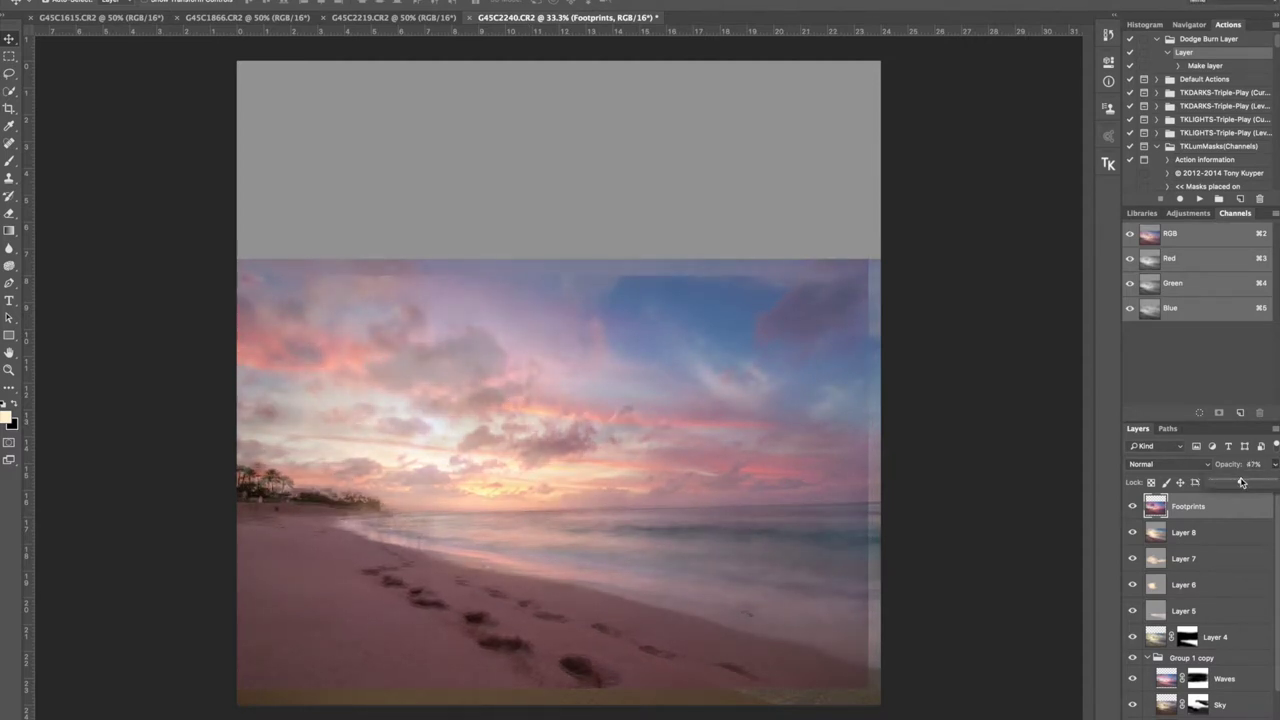
key(super+plus)
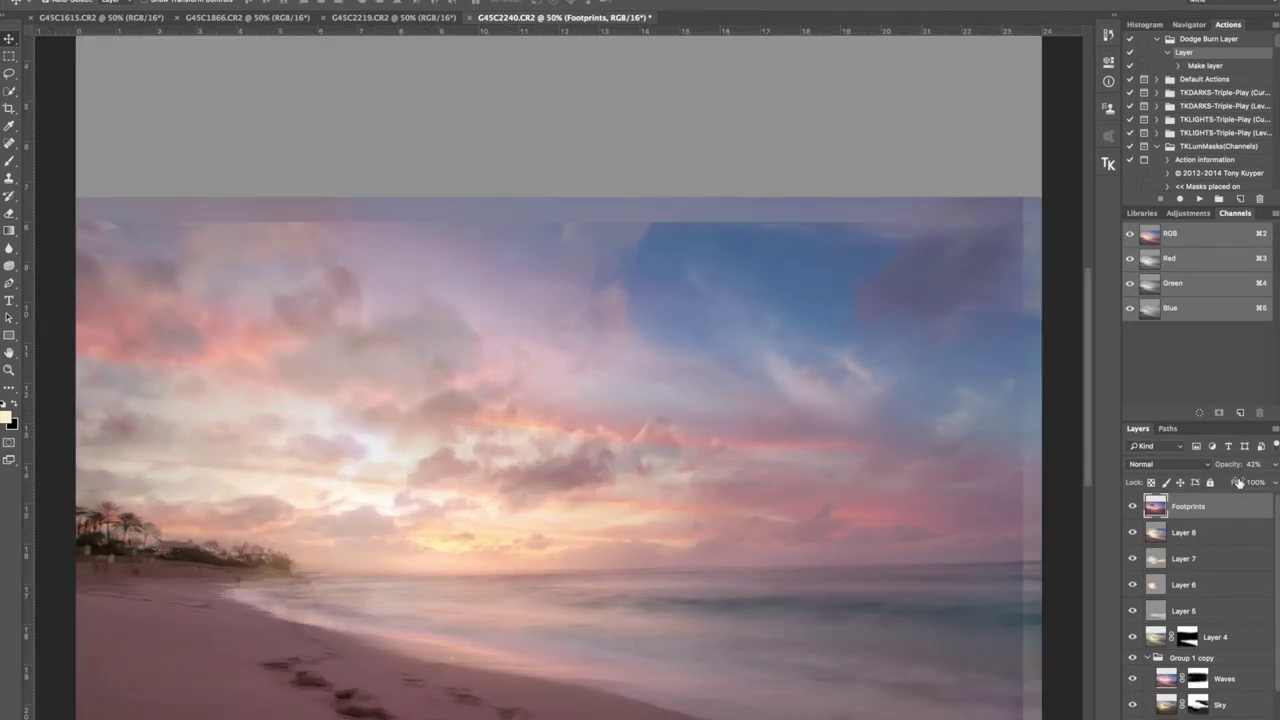
scroll(750, 514, down, 5)
scroll(750, 514, left, 2)
drag(728, 450, 737, 455)
key(super+minus)
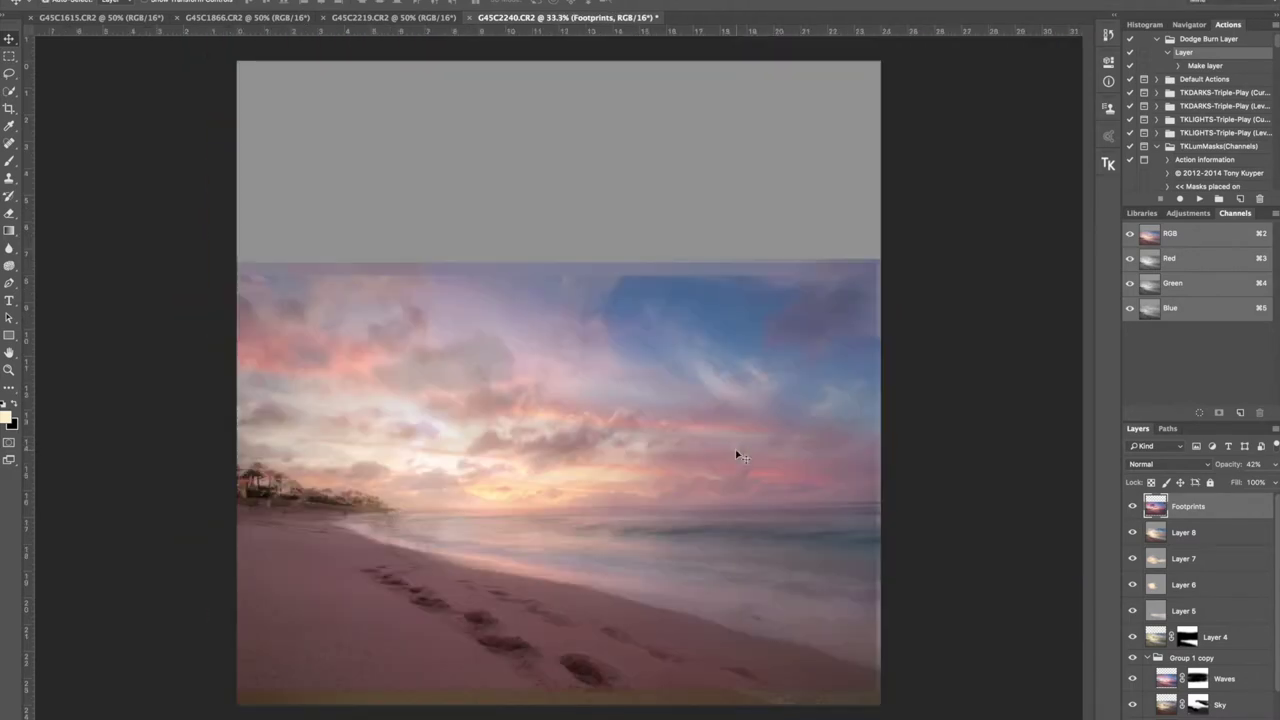
key(super+equal)
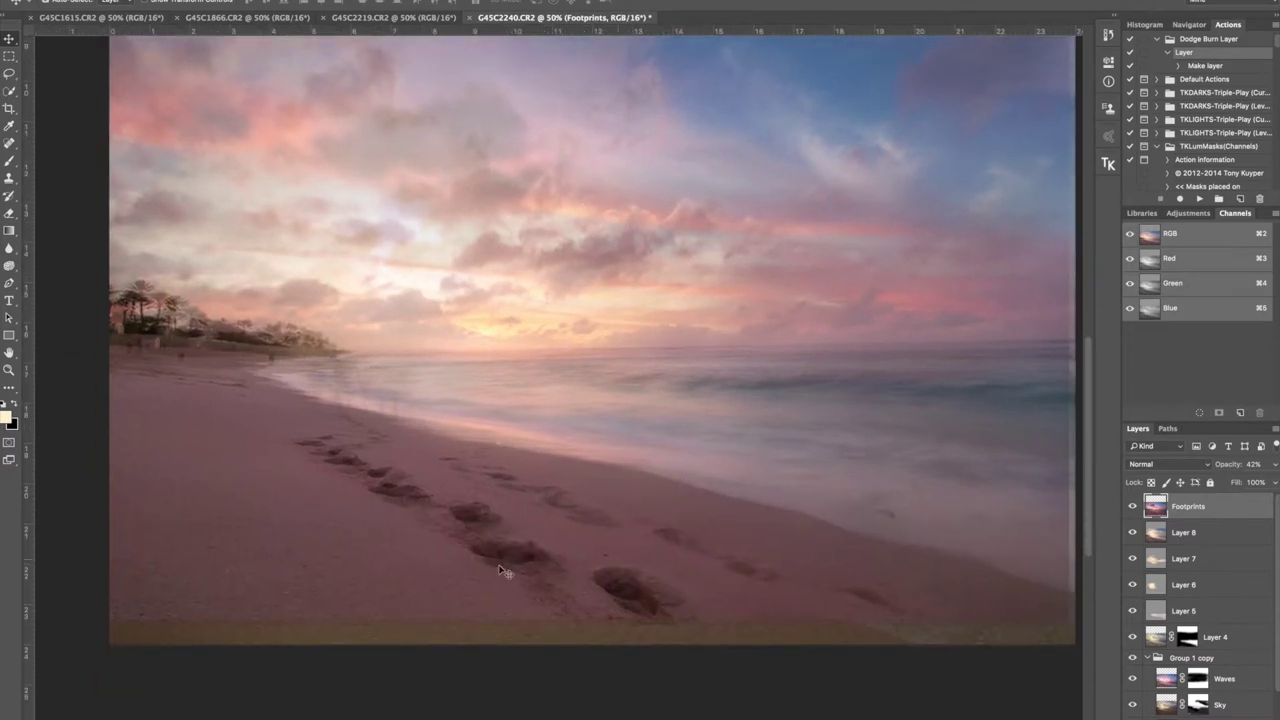
Compare Footprints on and off, then set its opacity to 100%
click(1132, 508)
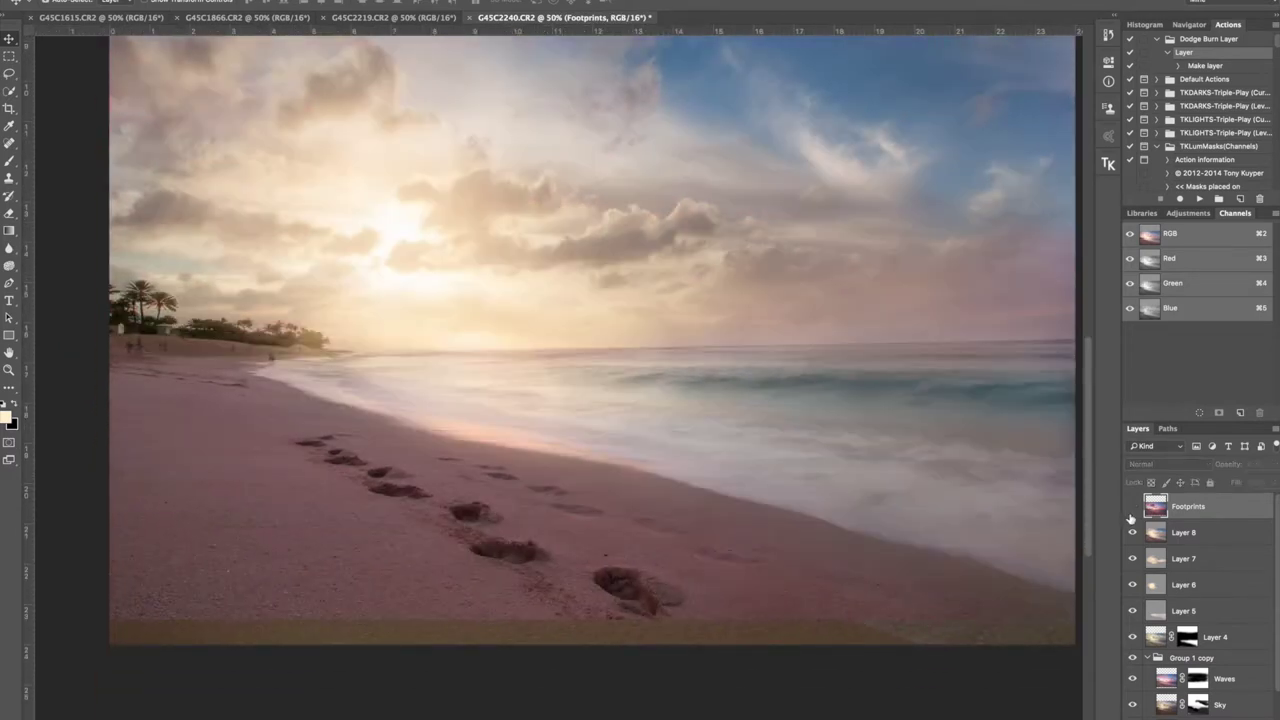
click(1132, 507)
click(1275, 464)
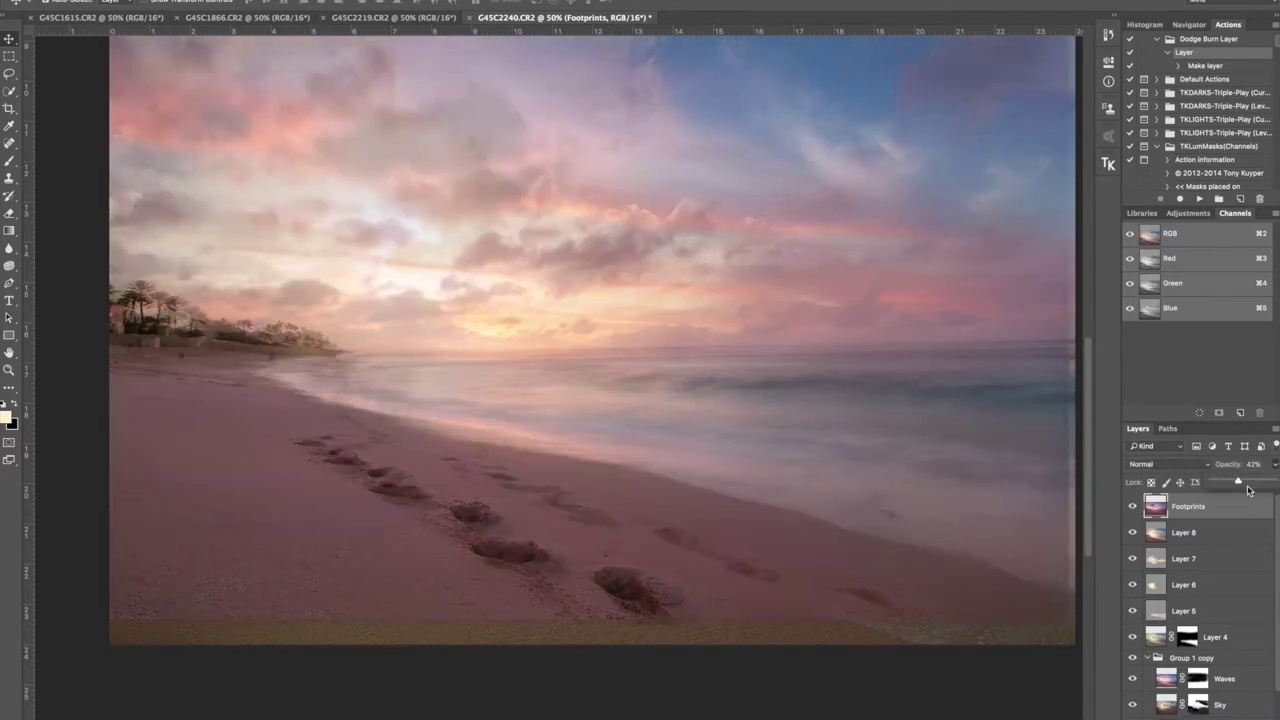
drag(1270, 486, 1278, 486)
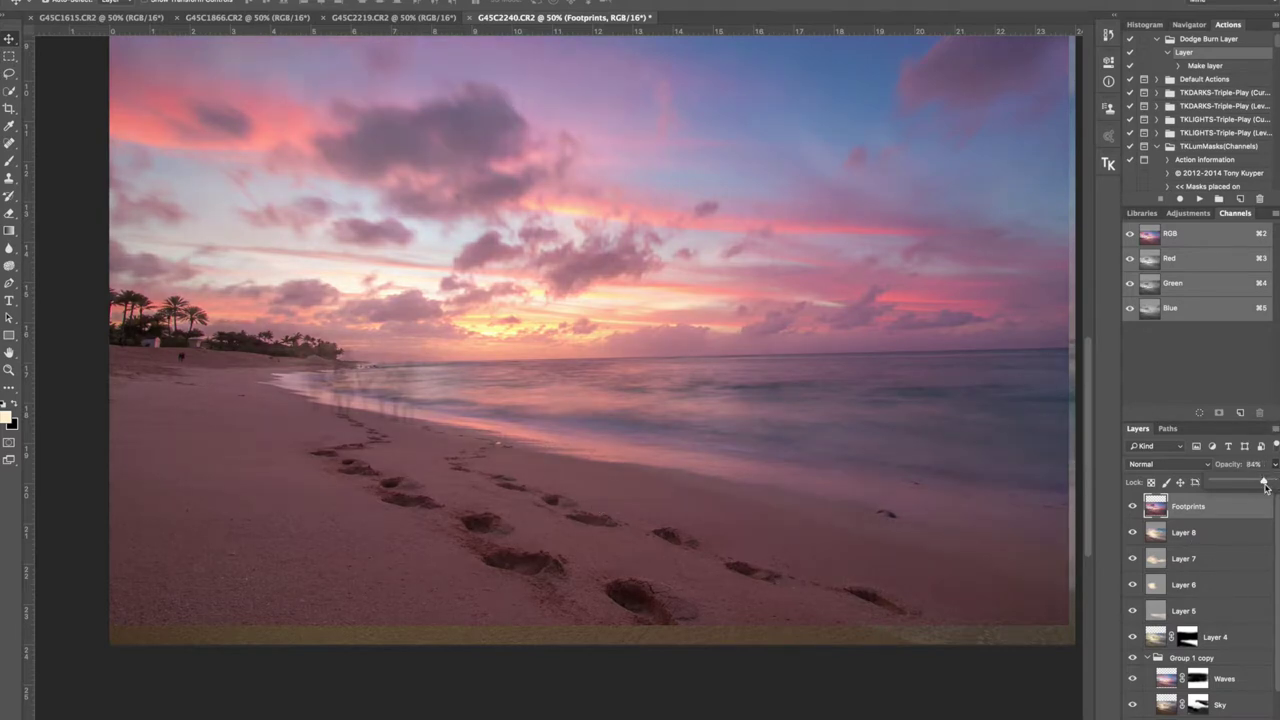
key(Return)
click(1275, 465)
key(Return)
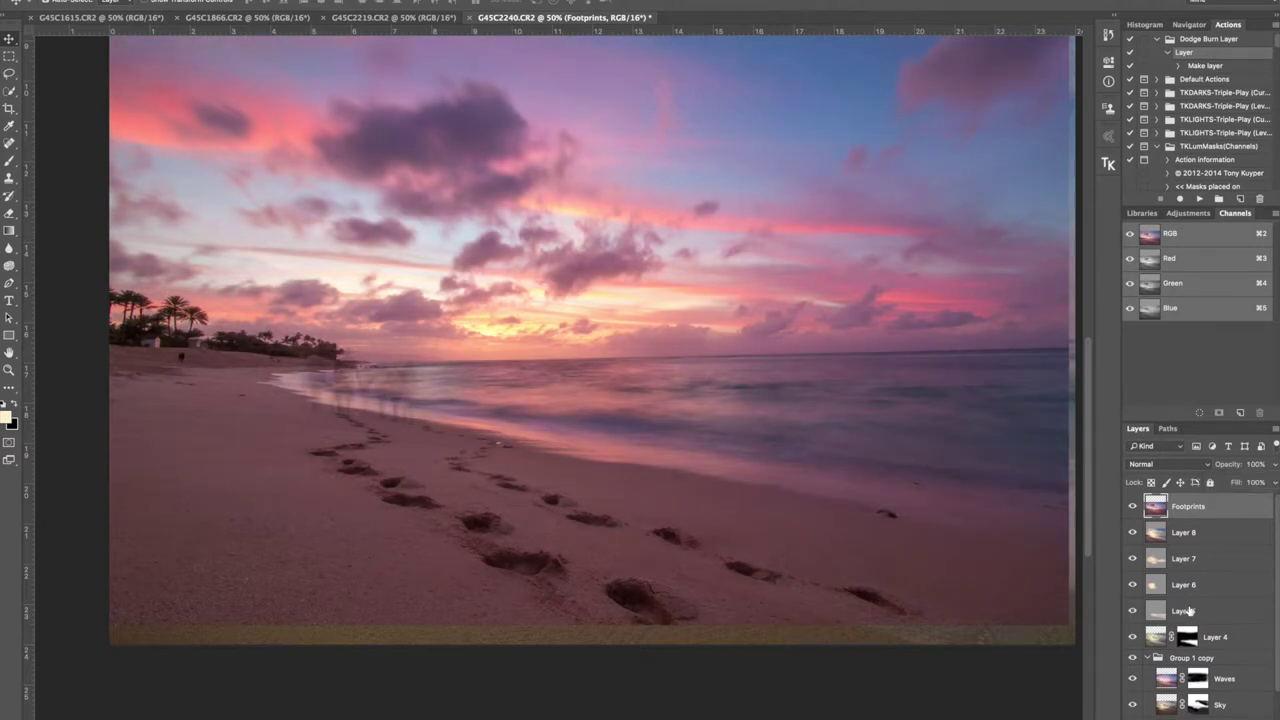
Add a white mask to Footprints and paint black over the pink sky with a large brush
click(1184, 690)
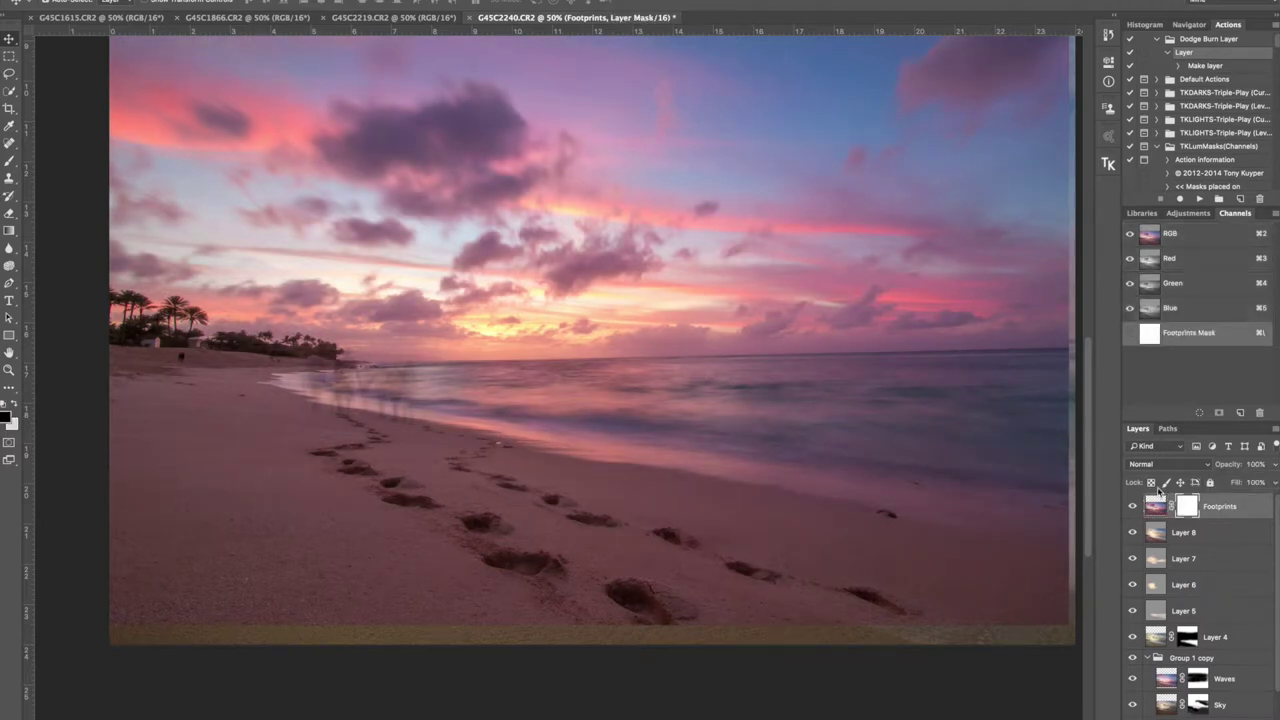
key(b)
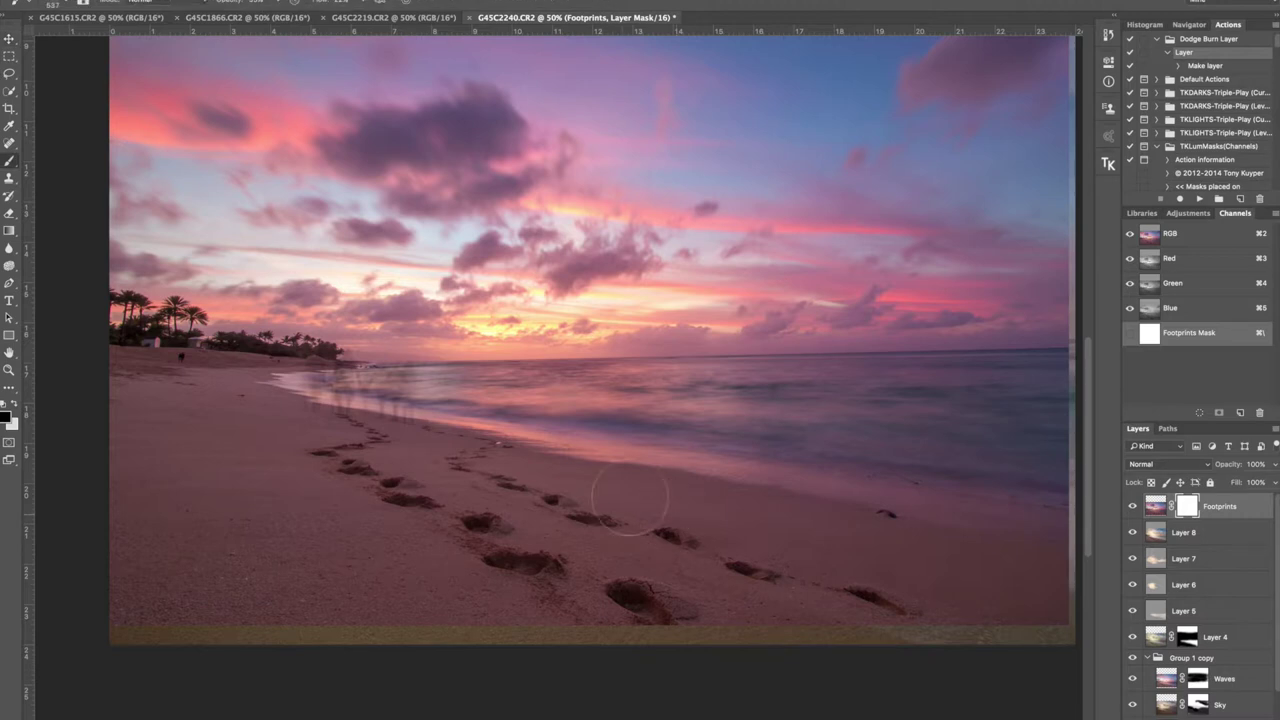
drag(685, 395, 805, 406)
mouse_move(370, 285)
mouse_down()
mouse_move(408, 256)
mouse_move(99, 192)
mouse_move(514, 92)
mouse_move(333, 125)
mouse_up()
key(super+minus)
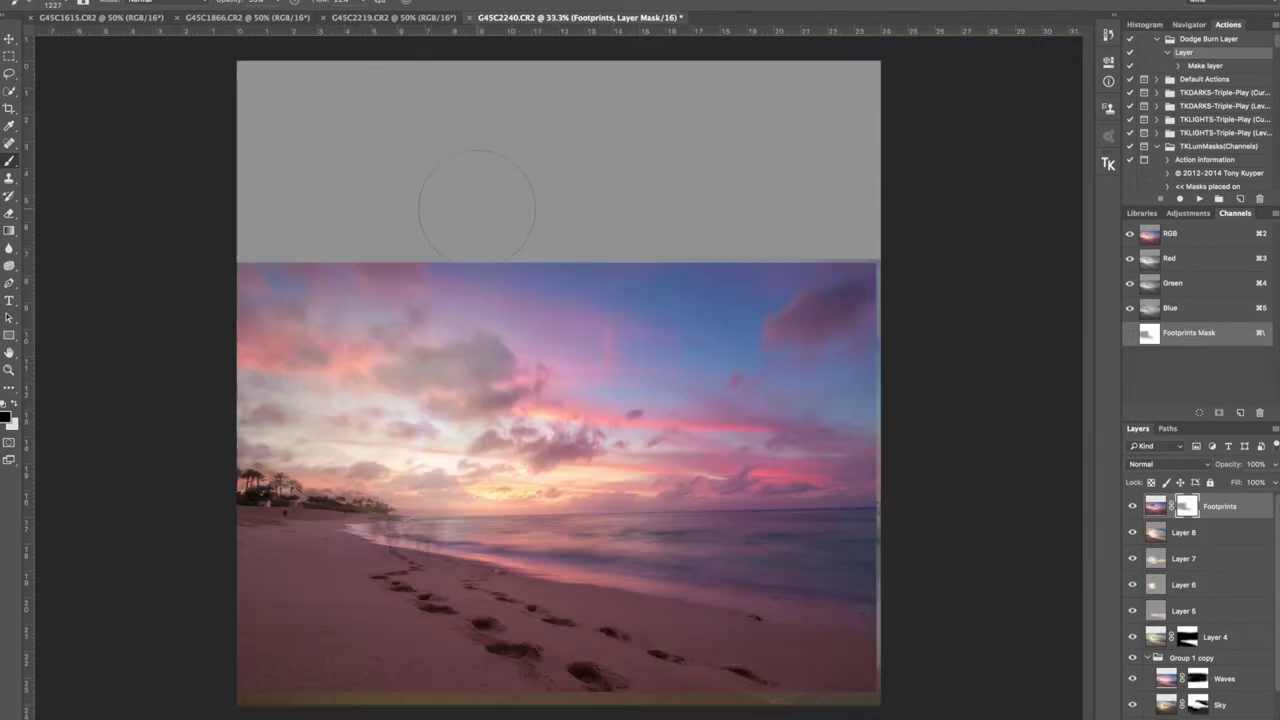
drag(765, 240, 662, 240)
mouse_move(565, 354)
mouse_down()
mouse_move(490, 378)
mouse_move(415, 370)
mouse_move(322, 293)
mouse_up()
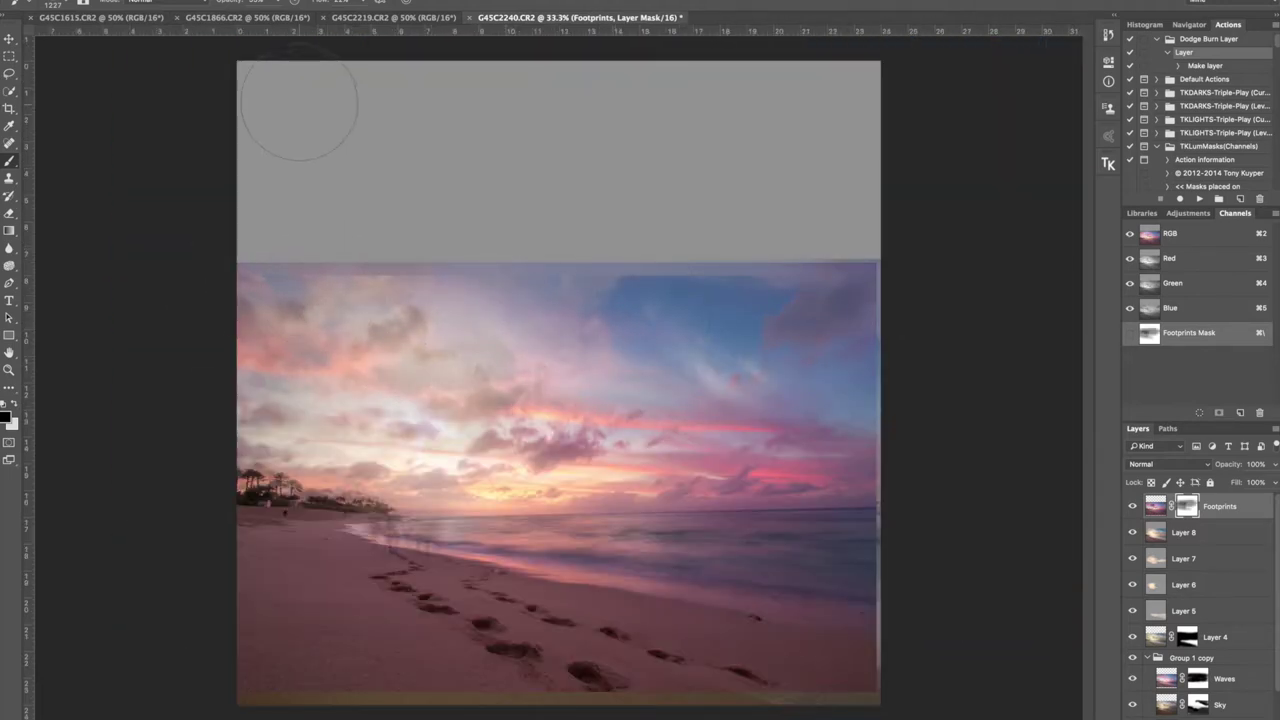
At 100% brush opacity, mask out the remaining pink sky and horizon water, then invert the mask
click(279, 4)
drag(293, 16, 380, 22)
mouse_move(386, 372)
mouse_down()
mouse_move(565, 340)
mouse_move(441, 266)
mouse_up()
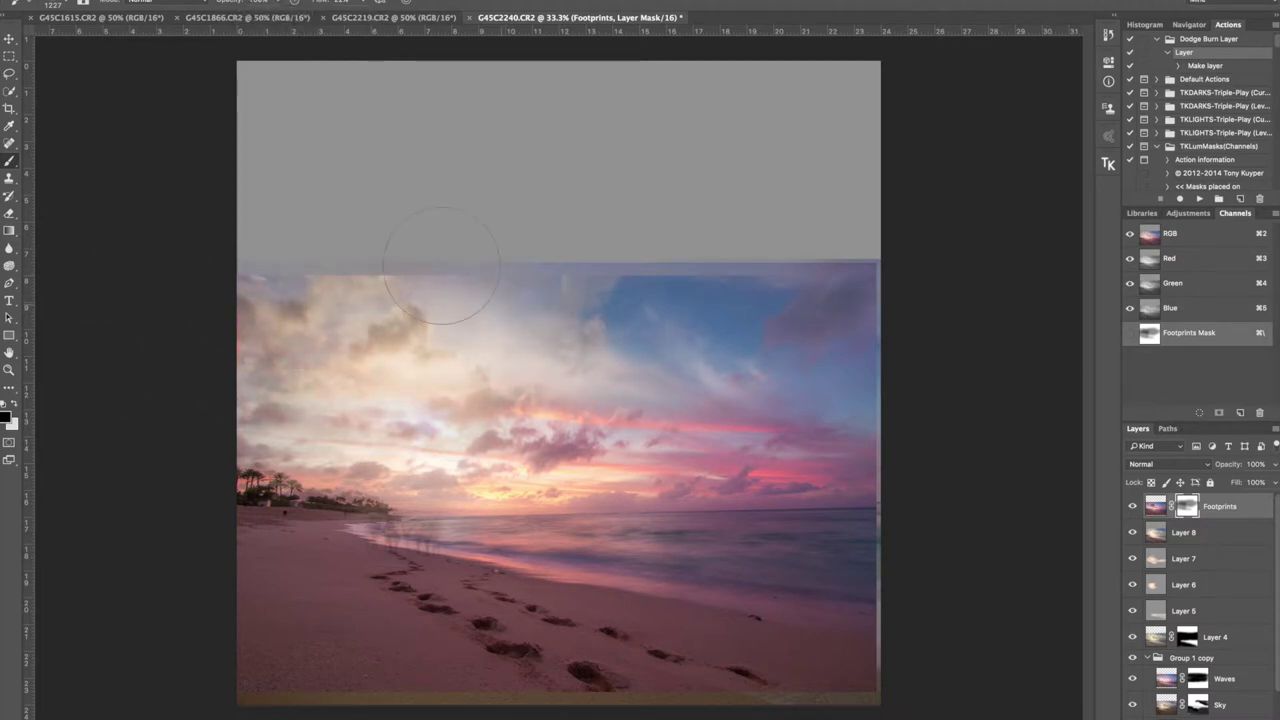
drag(623, 212, 800, 245)
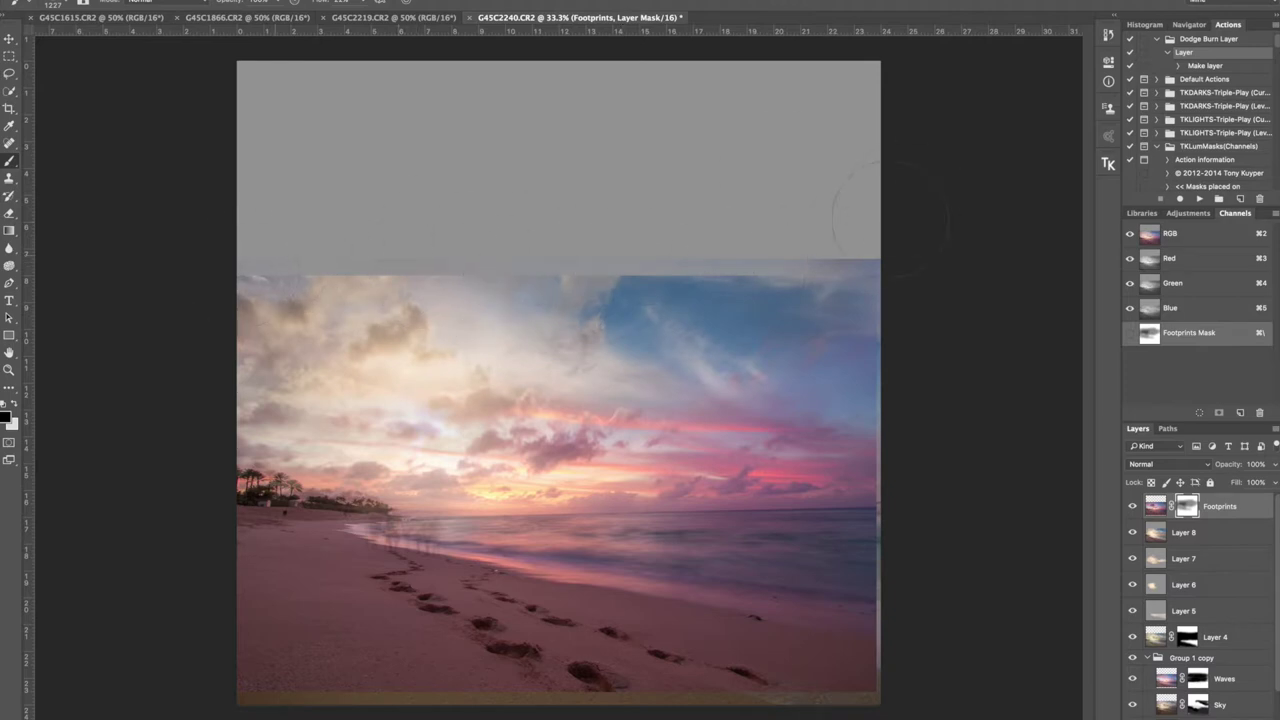
mouse_move(614, 306)
mouse_down()
mouse_move(695, 373)
mouse_move(584, 421)
mouse_move(744, 396)
mouse_move(541, 458)
mouse_move(717, 401)
mouse_move(600, 431)
mouse_move(668, 466)
mouse_move(434, 434)
mouse_move(257, 449)
mouse_move(404, 462)
mouse_up()
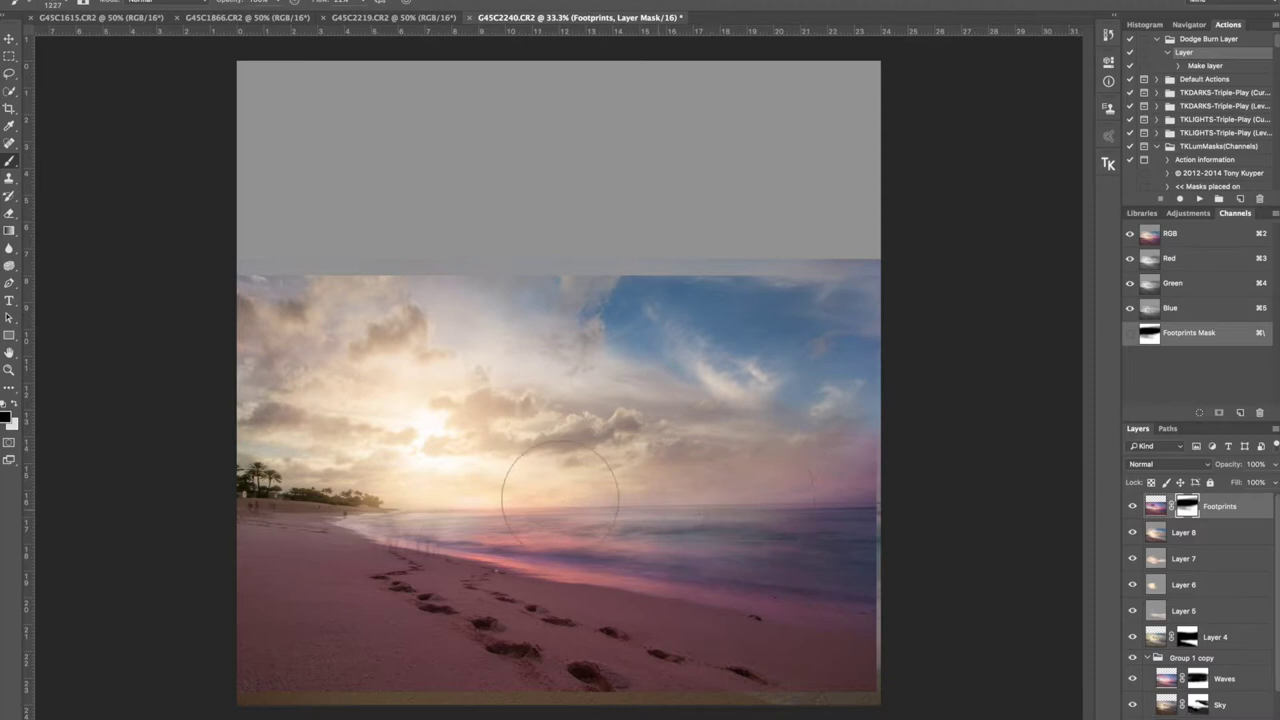
mouse_move(803, 508)
mouse_down()
mouse_move(845, 545)
mouse_move(820, 585)
mouse_move(690, 570)
mouse_move(430, 470)
mouse_move(400, 465)
mouse_move(492, 505)
mouse_move(366, 466)
mouse_move(466, 480)
mouse_move(357, 463)
mouse_move(474, 503)
mouse_move(305, 475)
mouse_move(330, 455)
mouse_move(496, 436)
mouse_up()
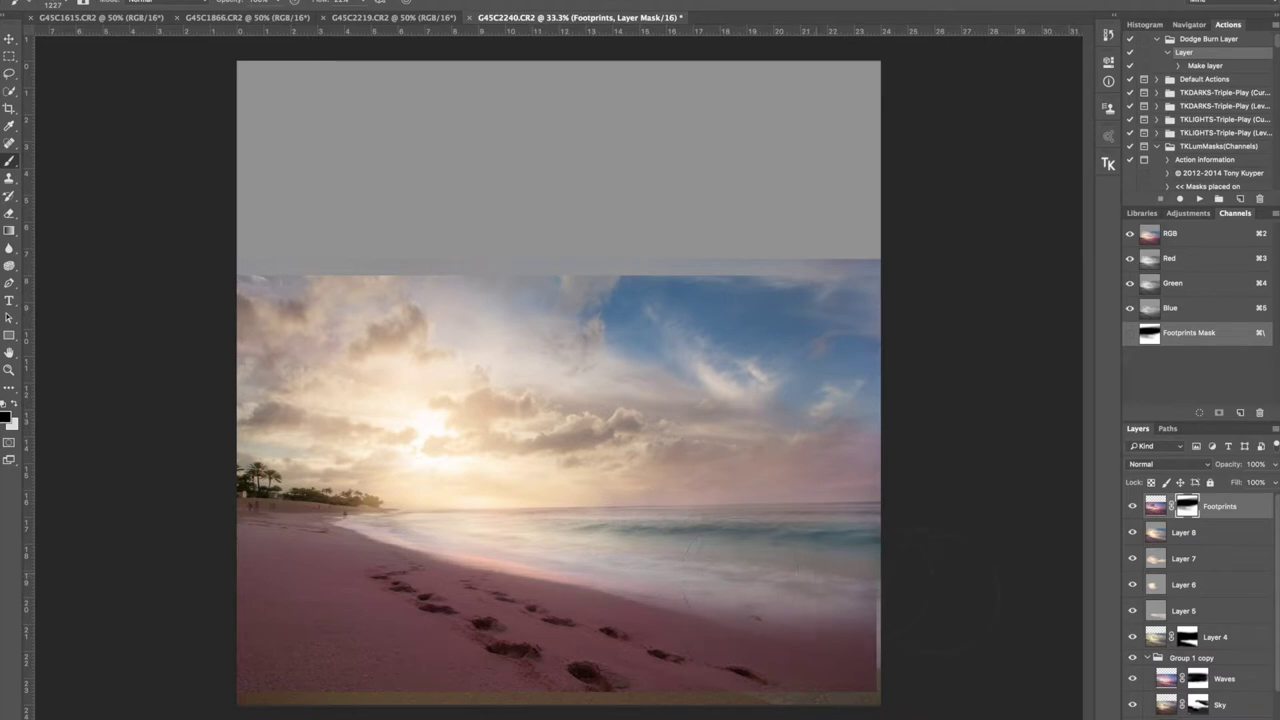
click(900, 630)
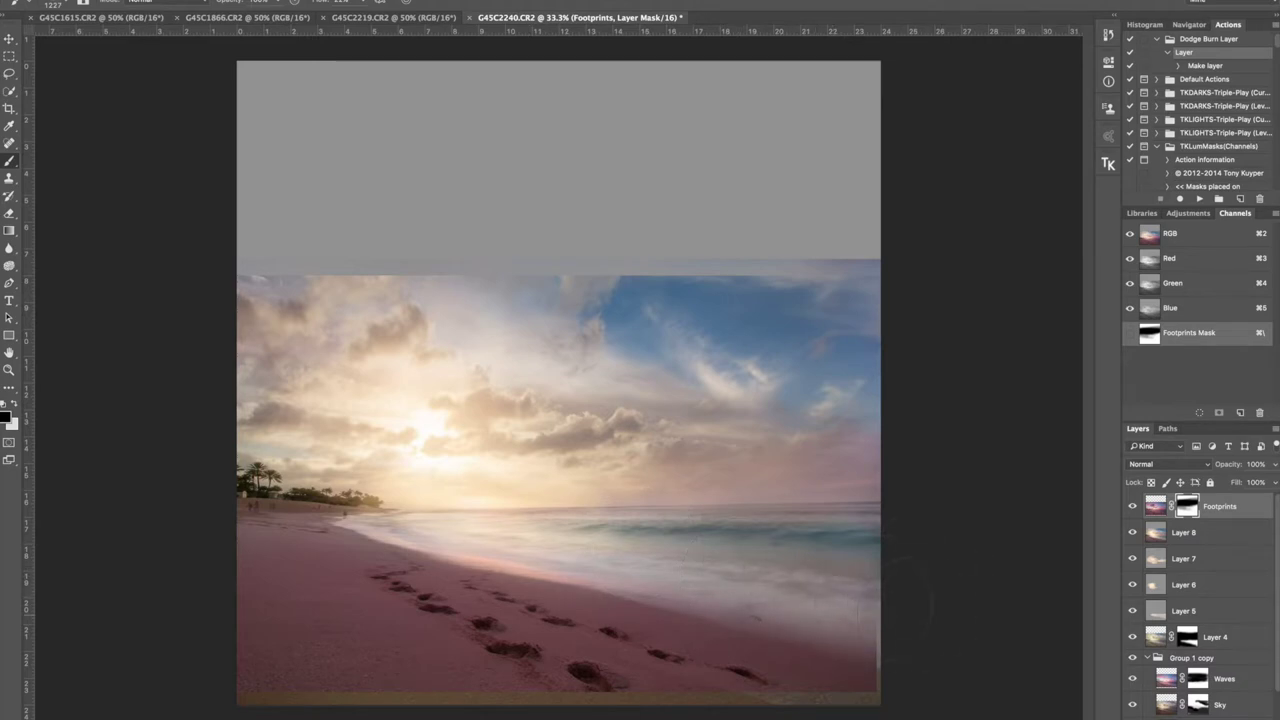
key(super+i)
Reveal the Footprints layer along the shoreline with a smaller soft brush on the mask
scroll(771, 389, up, 1)
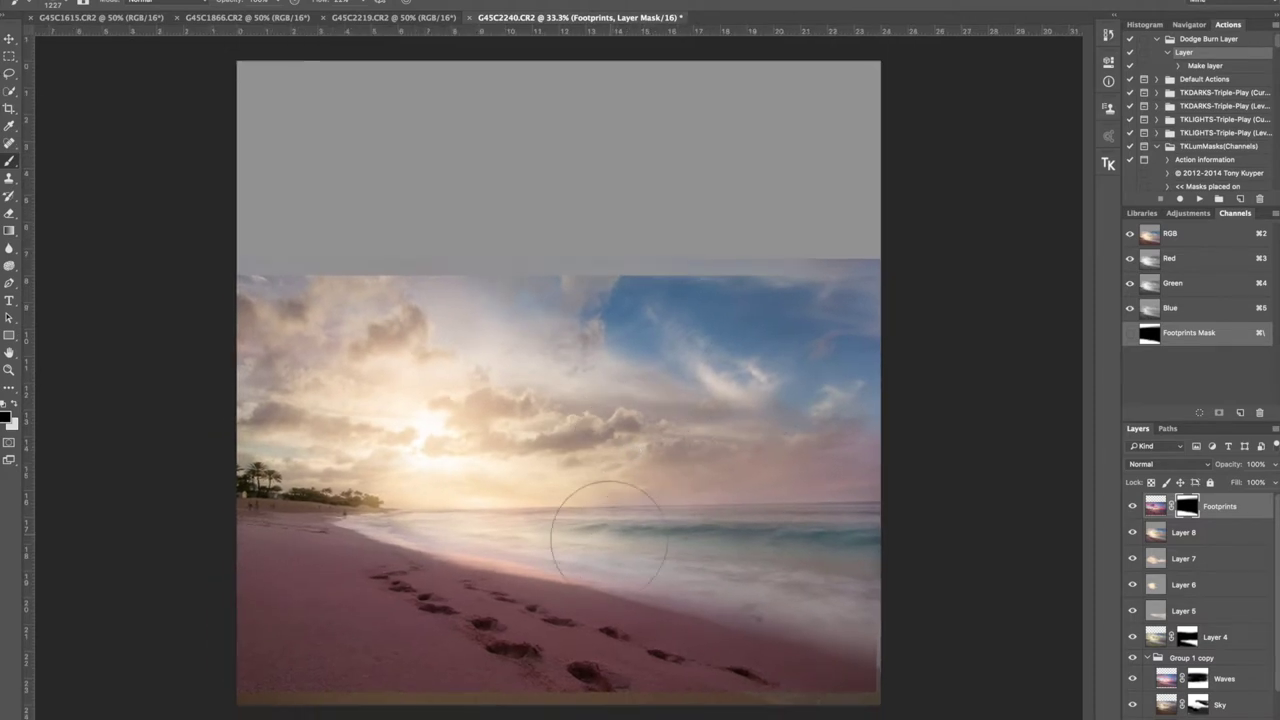
scroll(605, 550, up, 2)
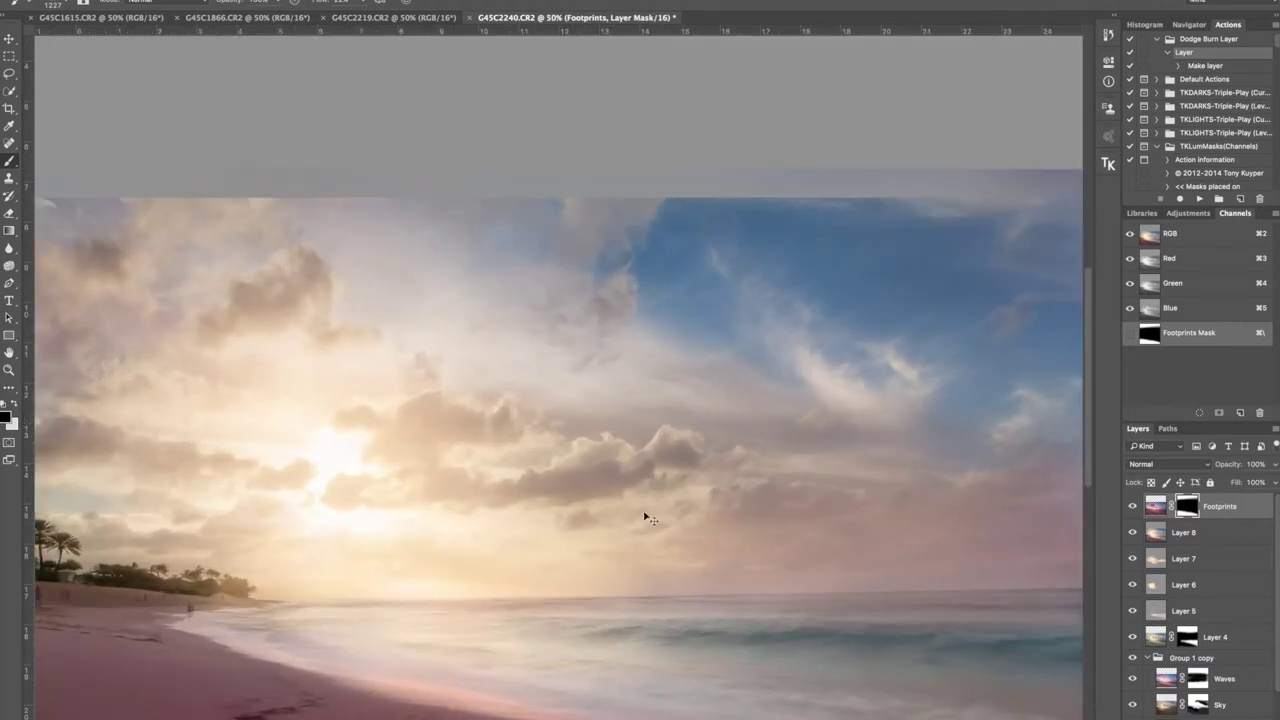
scroll(605, 513, up, 1)
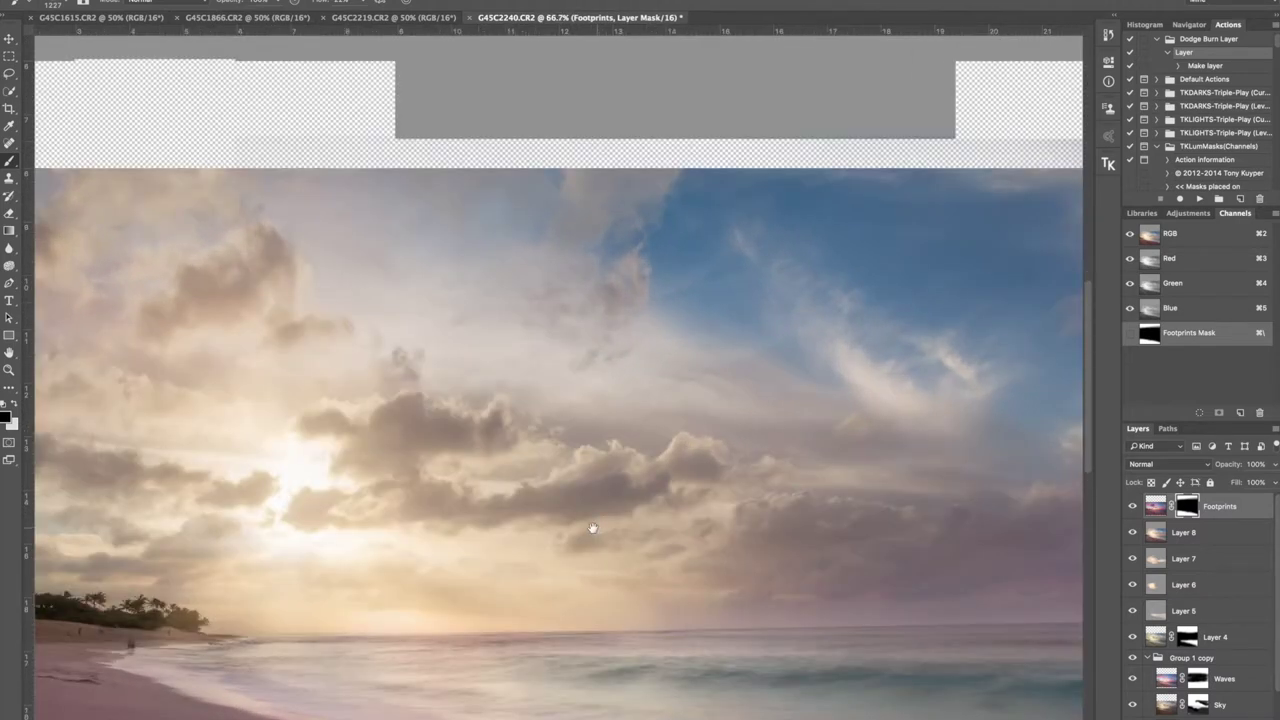
scroll(629, 351, down, 1)
scroll(630, 351, down, 2)
scroll(630, 351, down, 1)
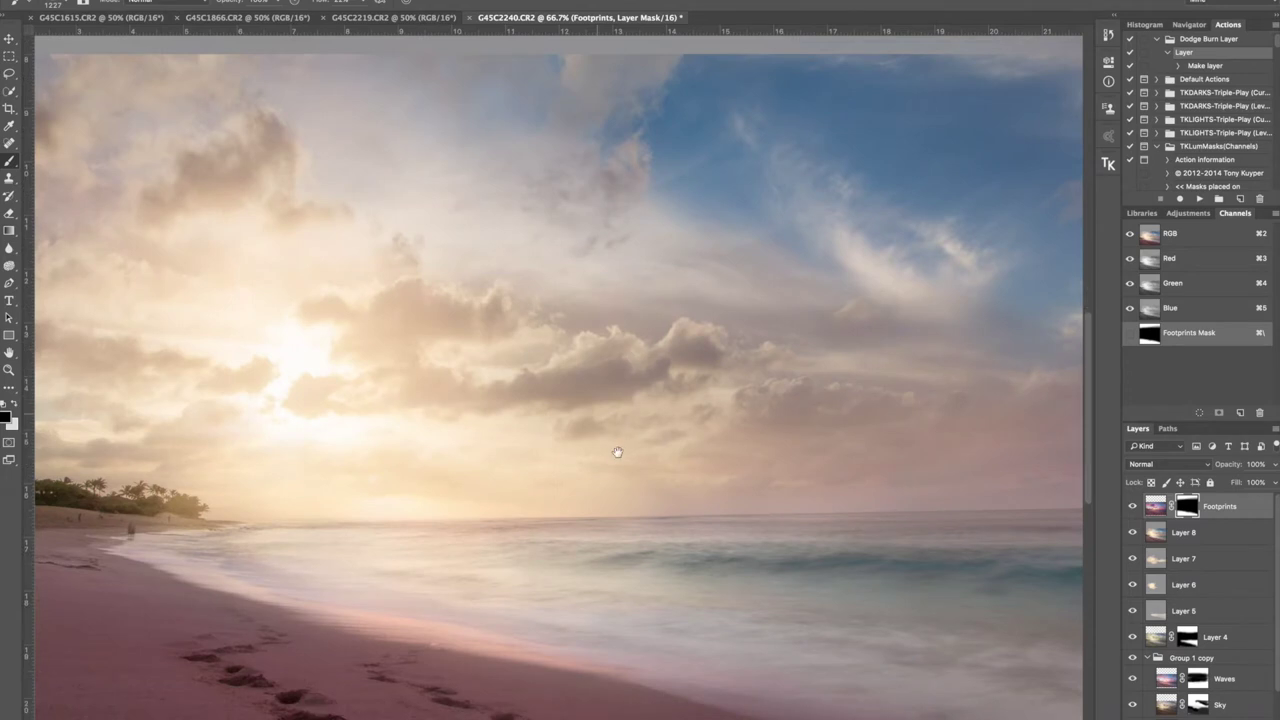
scroll(586, 517, down, 10)
scroll(584, 577, up, 2)
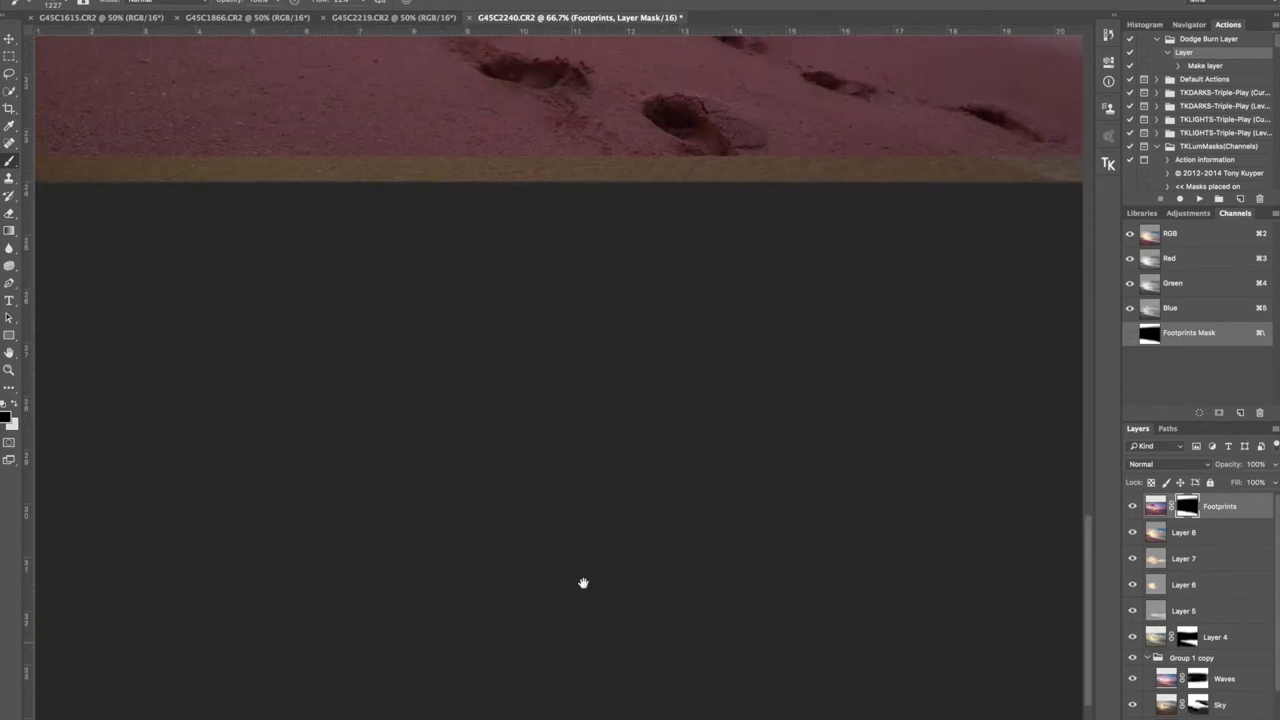
scroll(594, 523, up, 10)
scroll(546, 395, up, 3)
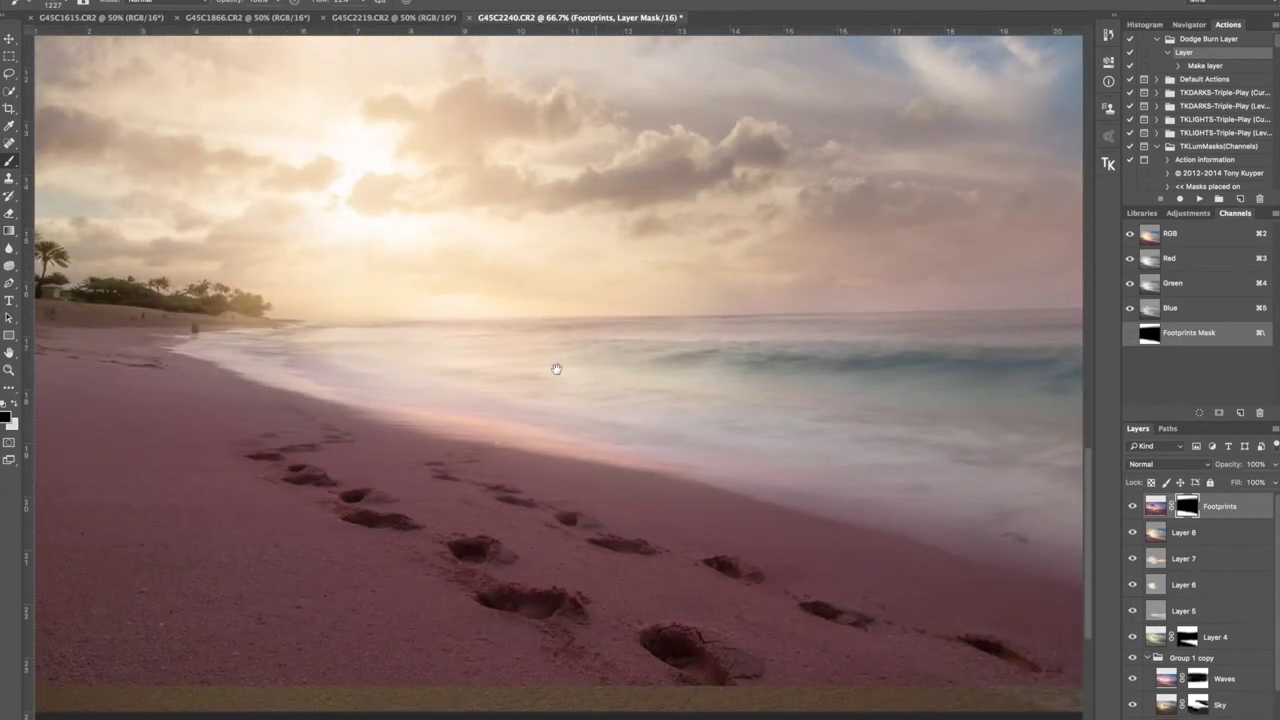
drag(777, 388, 645, 394)
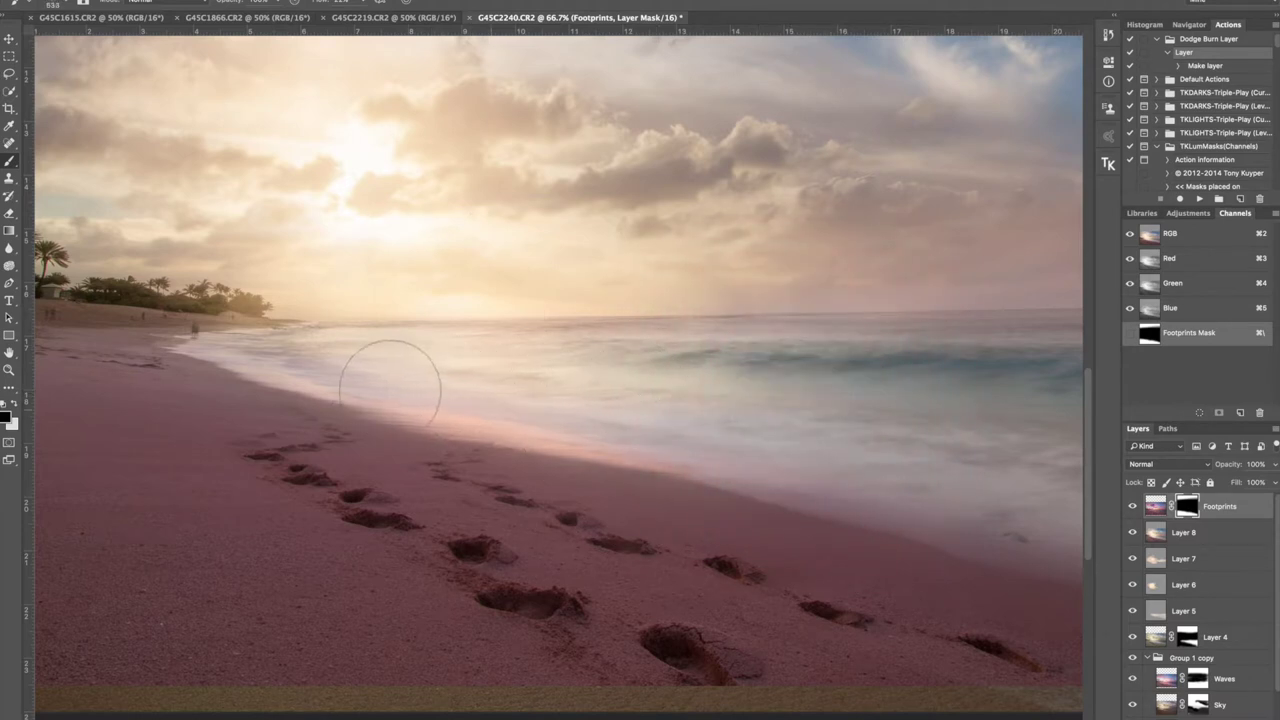
mouse_move(571, 409)
mouse_down()
mouse_move(770, 495)
mouse_move(965, 505)
mouse_move(1040, 555)
mouse_up()
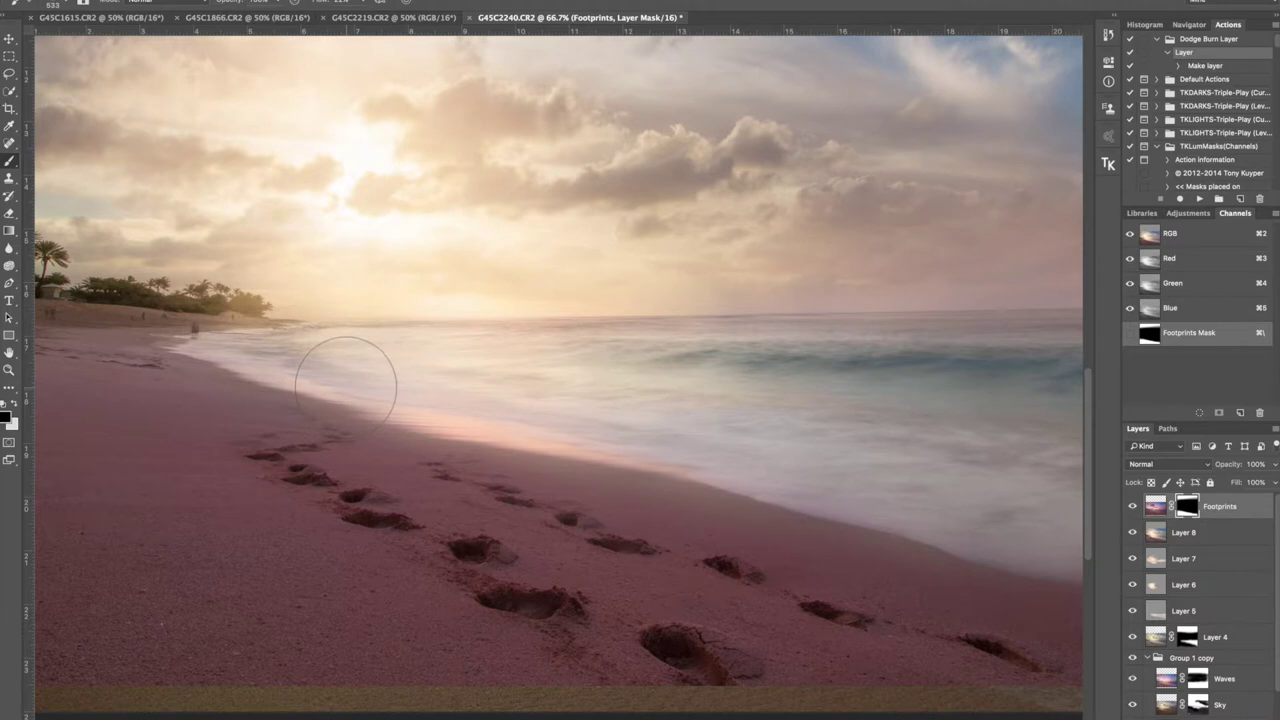
mouse_move(383, 446)
mouse_down()
mouse_move(399, 449)
mouse_move(378, 446)
mouse_up()
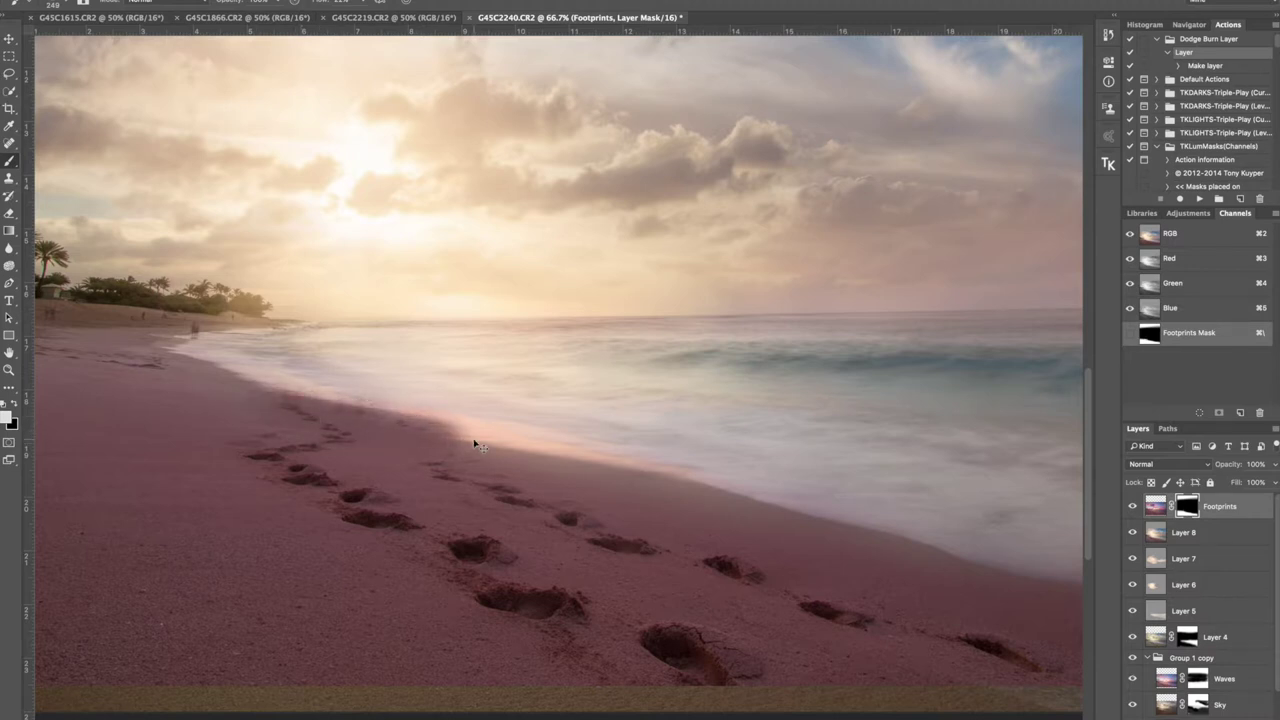
Paint the shoreline sand, including the left edge, into the Footprints mask with a small brush
scroll(475, 445, up, 3)
scroll(314, 428, left, 2)
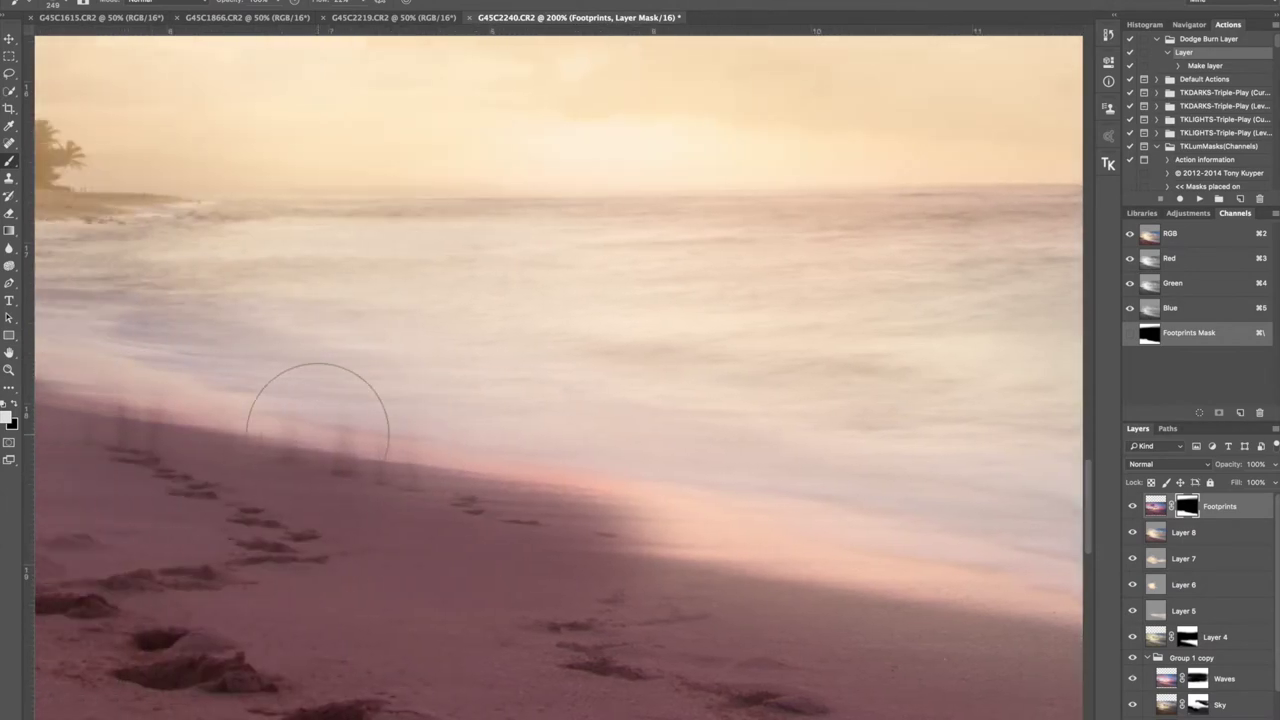
scroll(318, 428, up, 2)
scroll(318, 428, left, 2)
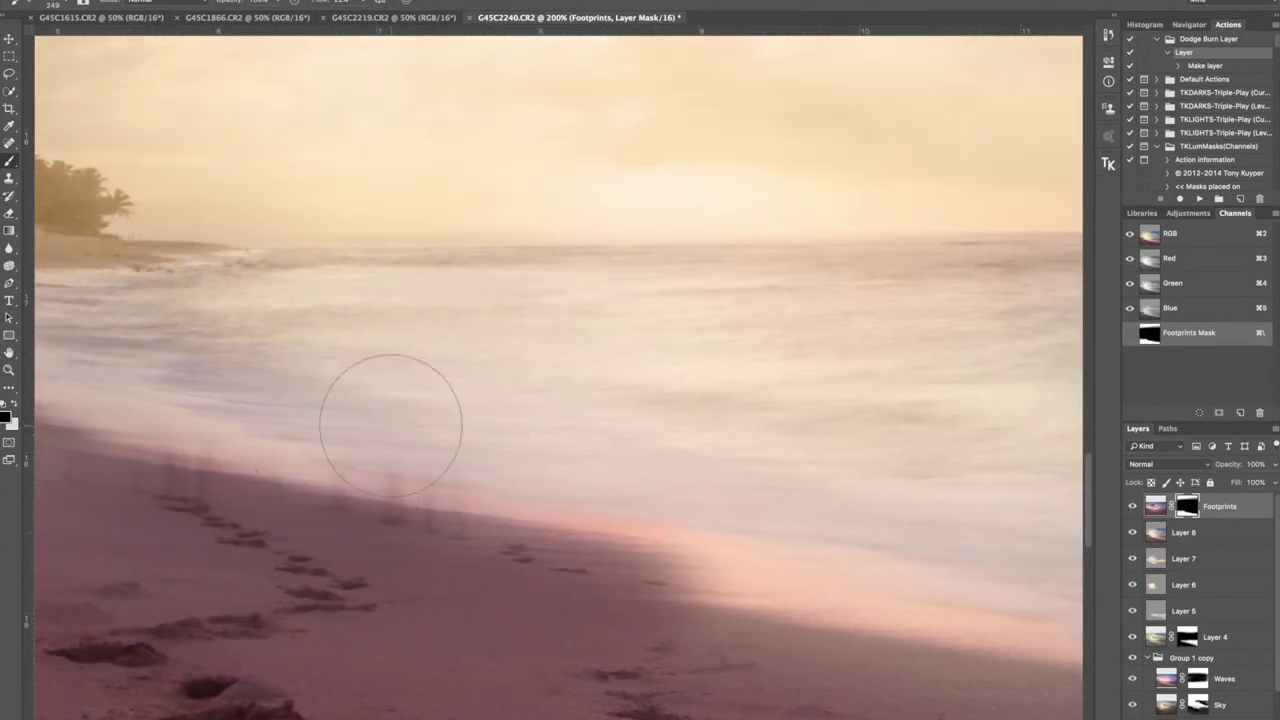
drag(391, 421, 330, 421)
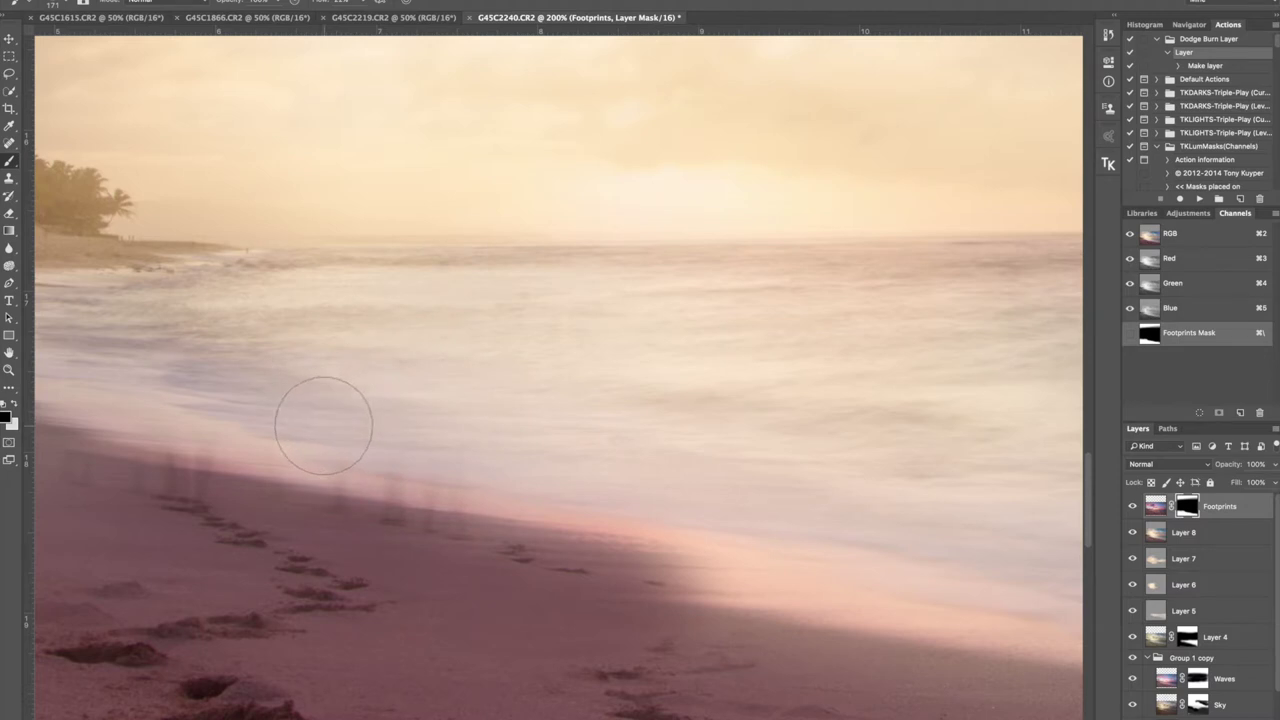
mouse_move(403, 491)
mouse_down()
mouse_move(440, 482)
mouse_move(447, 499)
mouse_move(430, 501)
mouse_move(454, 503)
mouse_move(352, 471)
mouse_up()
mouse_move(492, 476)
mouse_down()
mouse_move(657, 515)
mouse_move(637, 497)
mouse_move(491, 494)
mouse_up()
mouse_move(128, 415)
mouse_down()
mouse_move(91, 400)
mouse_move(177, 420)
mouse_move(60, 410)
mouse_move(50, 440)
mouse_up()
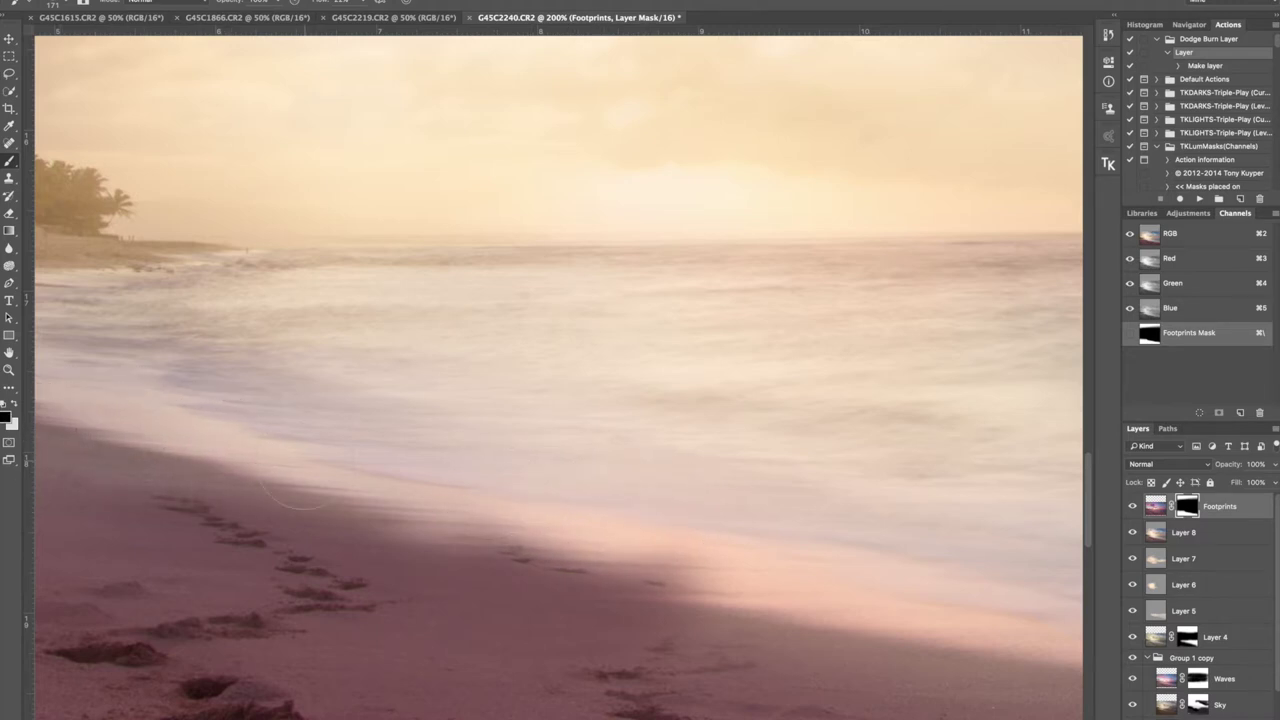
scroll(314, 434, left, 5)
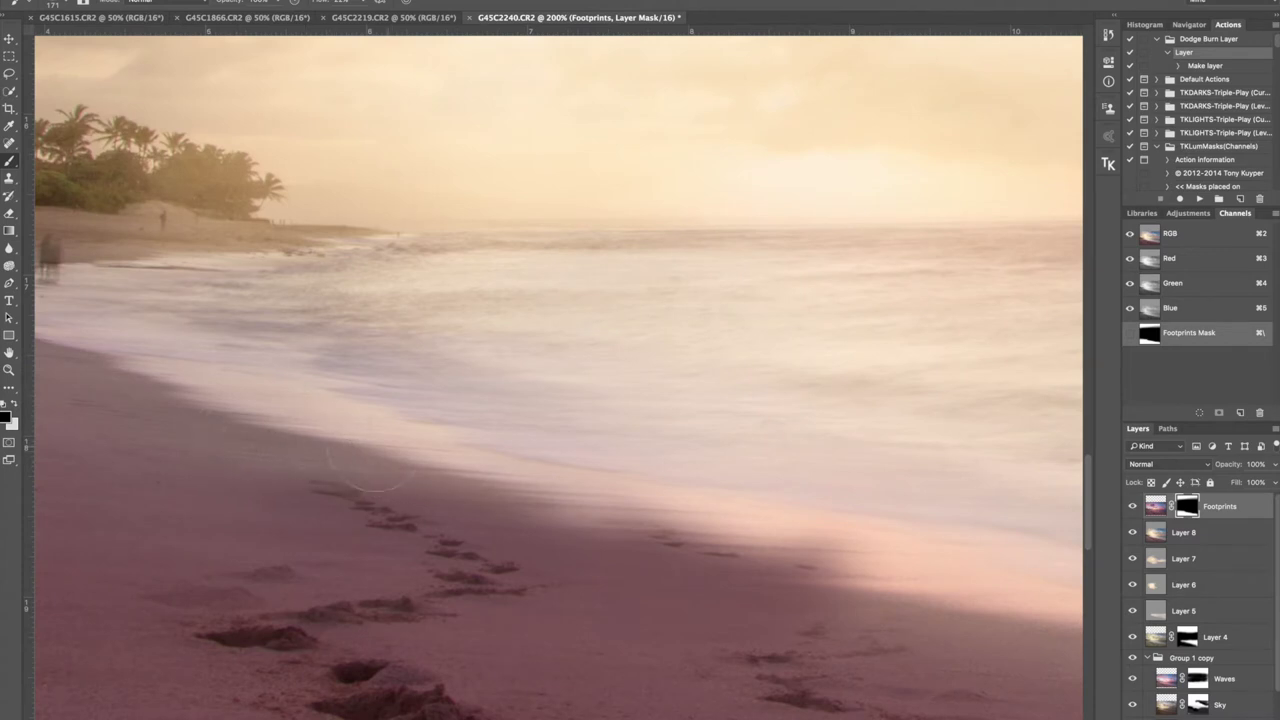
key(super+minus)
key(super+minus)
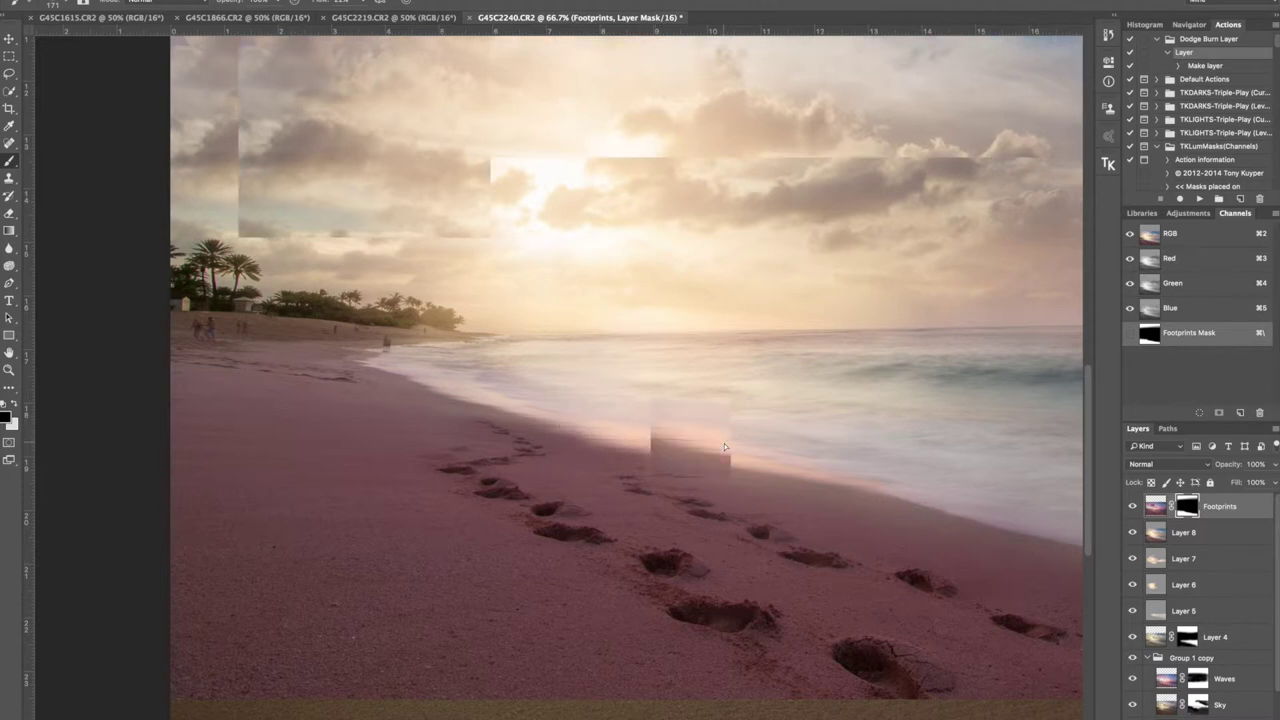
Try cream and black haze strokes over the shoreline on Layer 8, undoing both
key(alt+bracketleft)
alt+click(723, 441)
mouse_move(671, 437)
mouse_down()
mouse_move(706, 443)
mouse_move(714, 430)
mouse_move(630, 405)
mouse_up()
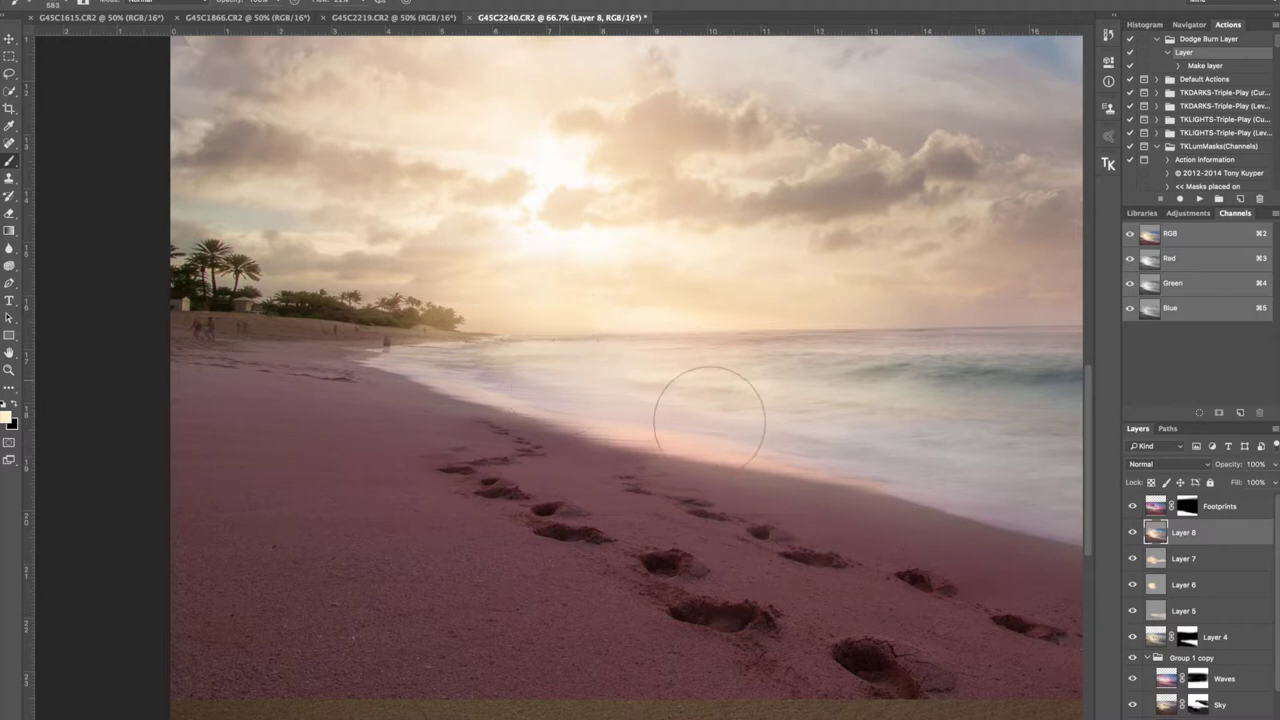
mouse_move(500, 367)
mouse_down()
mouse_move(420, 310)
mouse_move(576, 364)
mouse_up()
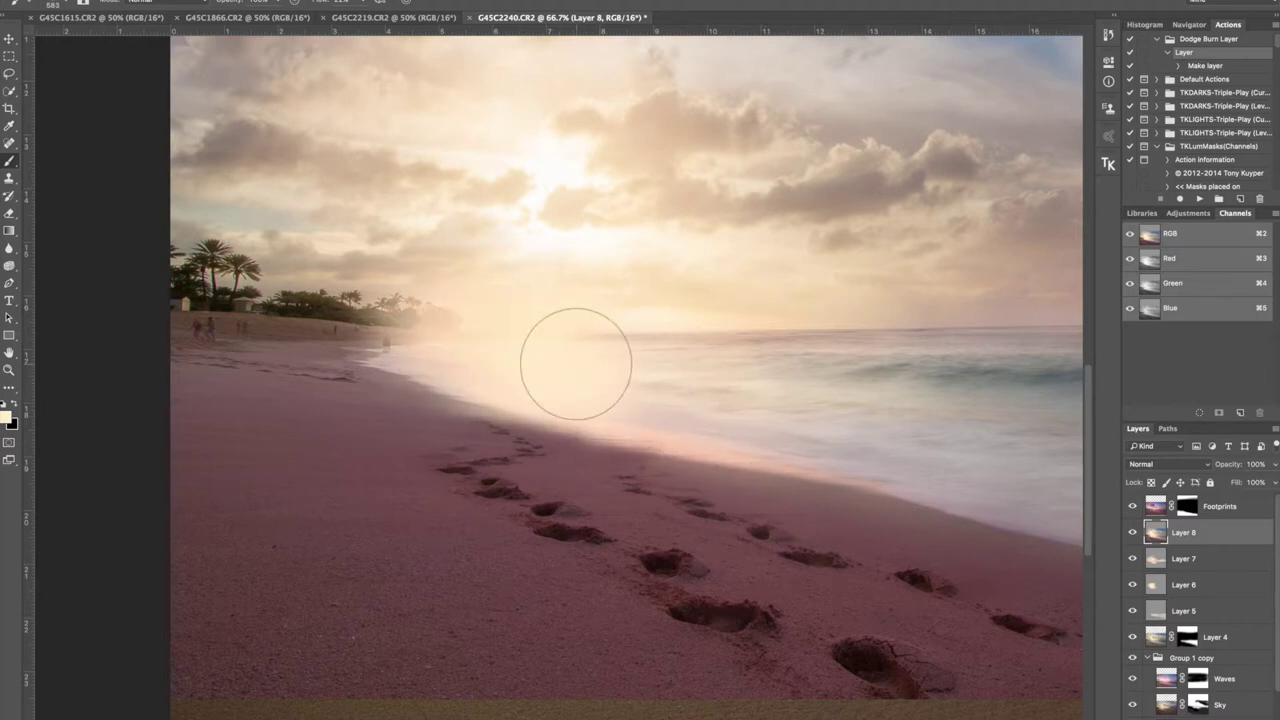
key(super+z)
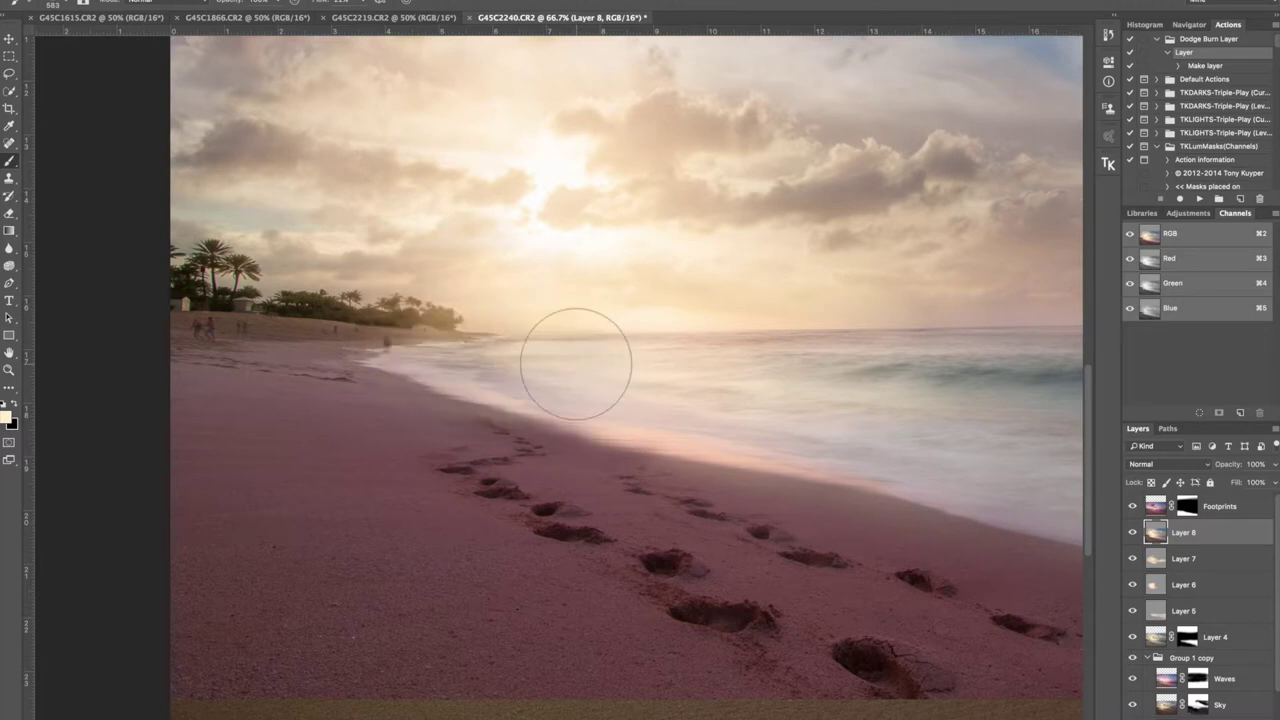
key(x)
mouse_move(606, 406)
mouse_down()
mouse_move(531, 371)
mouse_move(548, 397)
mouse_up()
key(super+z)
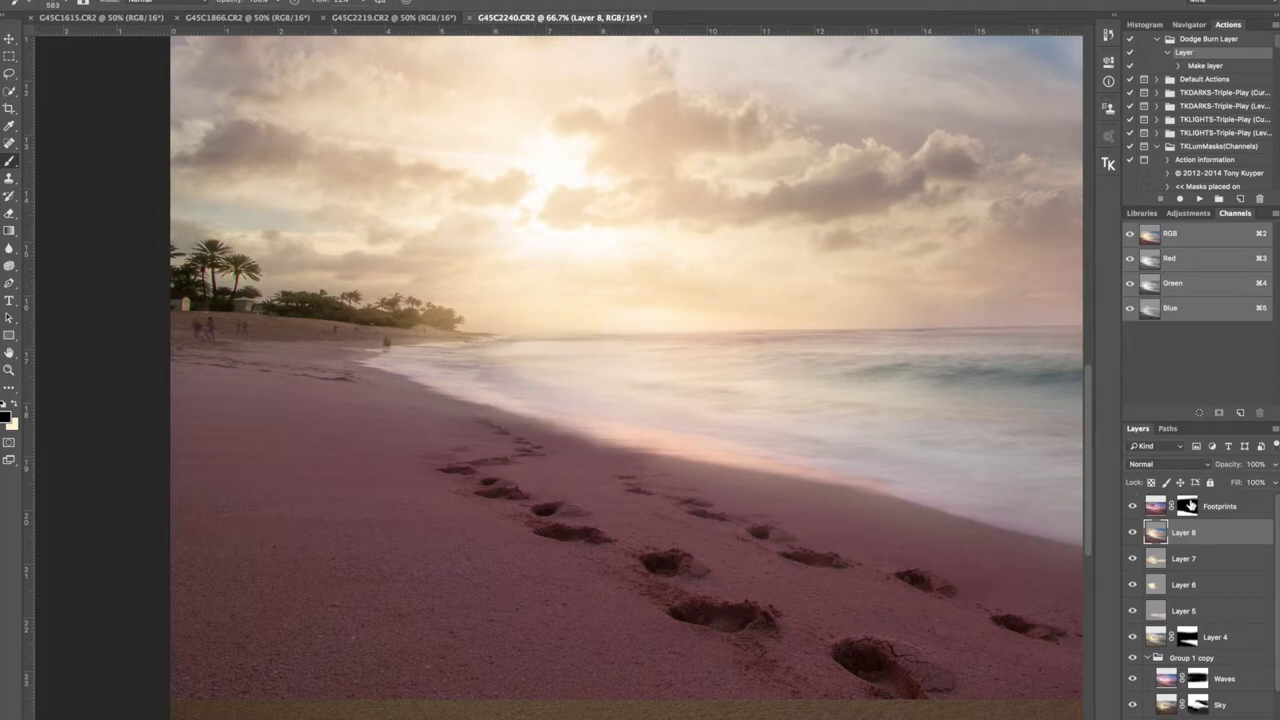
Return to the Footprints mask, zoom out to 33.3%, and stamp visible into Layer 9
click(1188, 506)
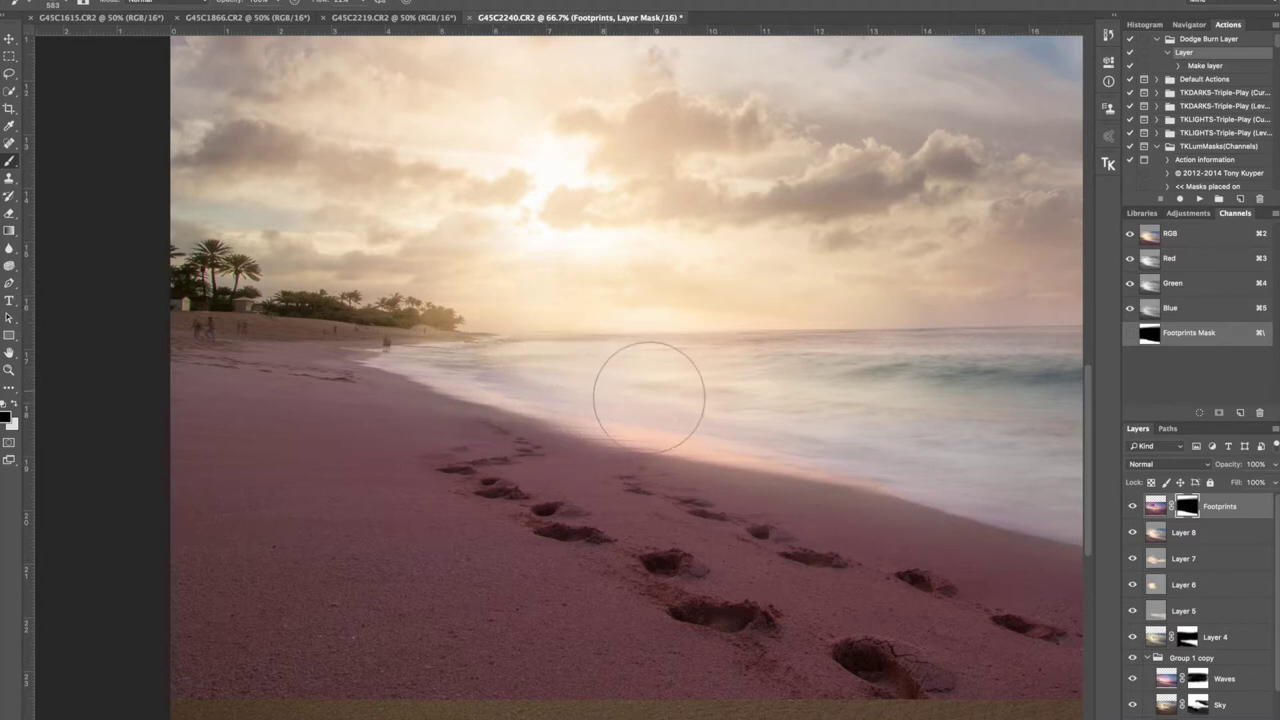
key(super+minus)
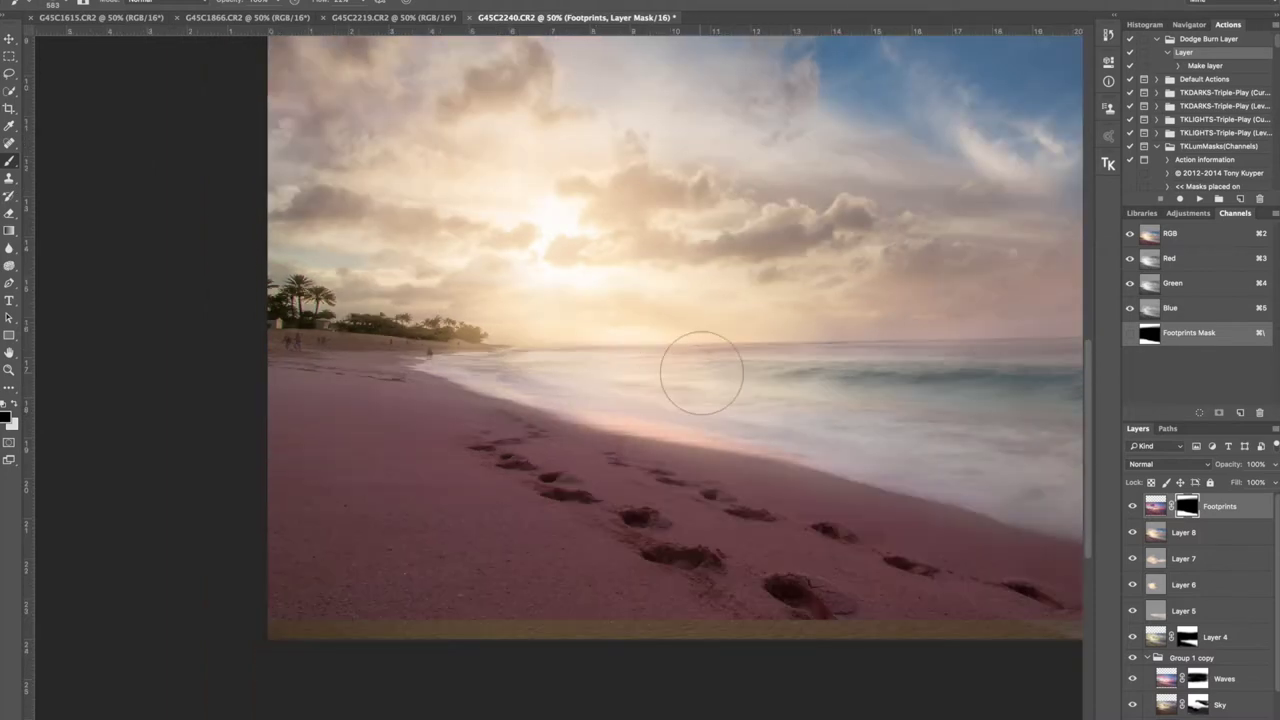
key(super+minus)
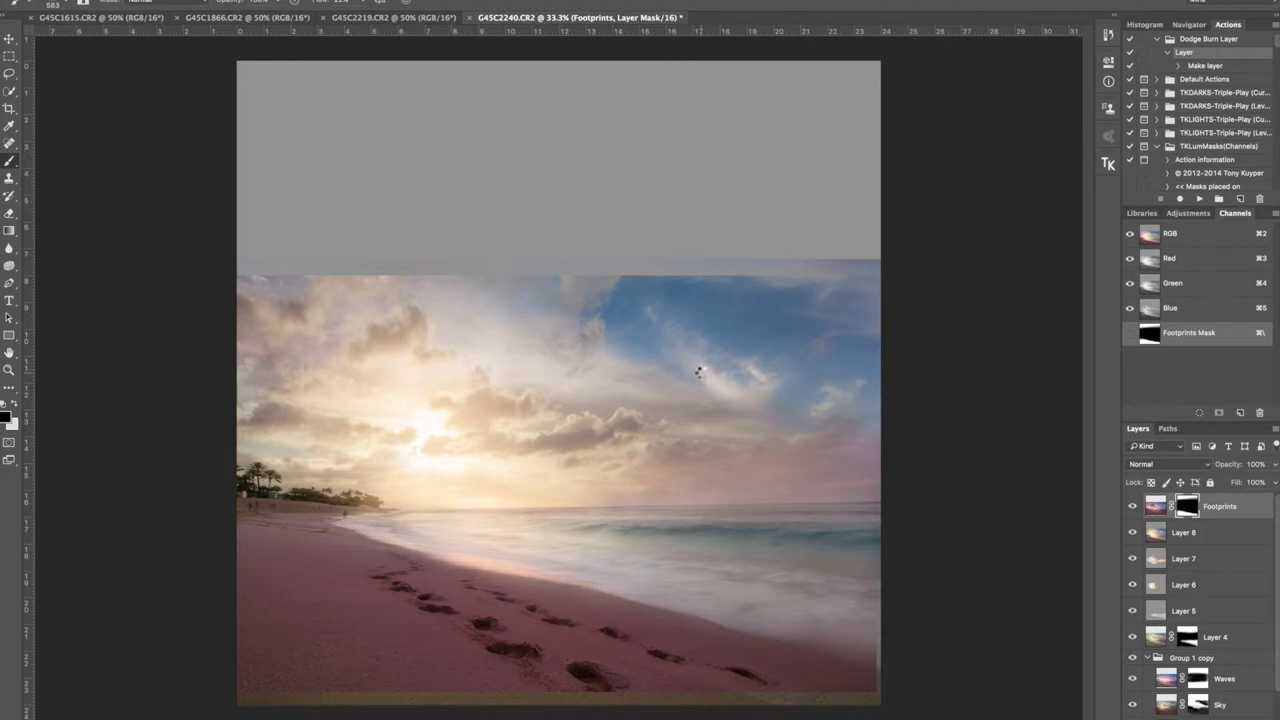
key(super+alt+shift+e)
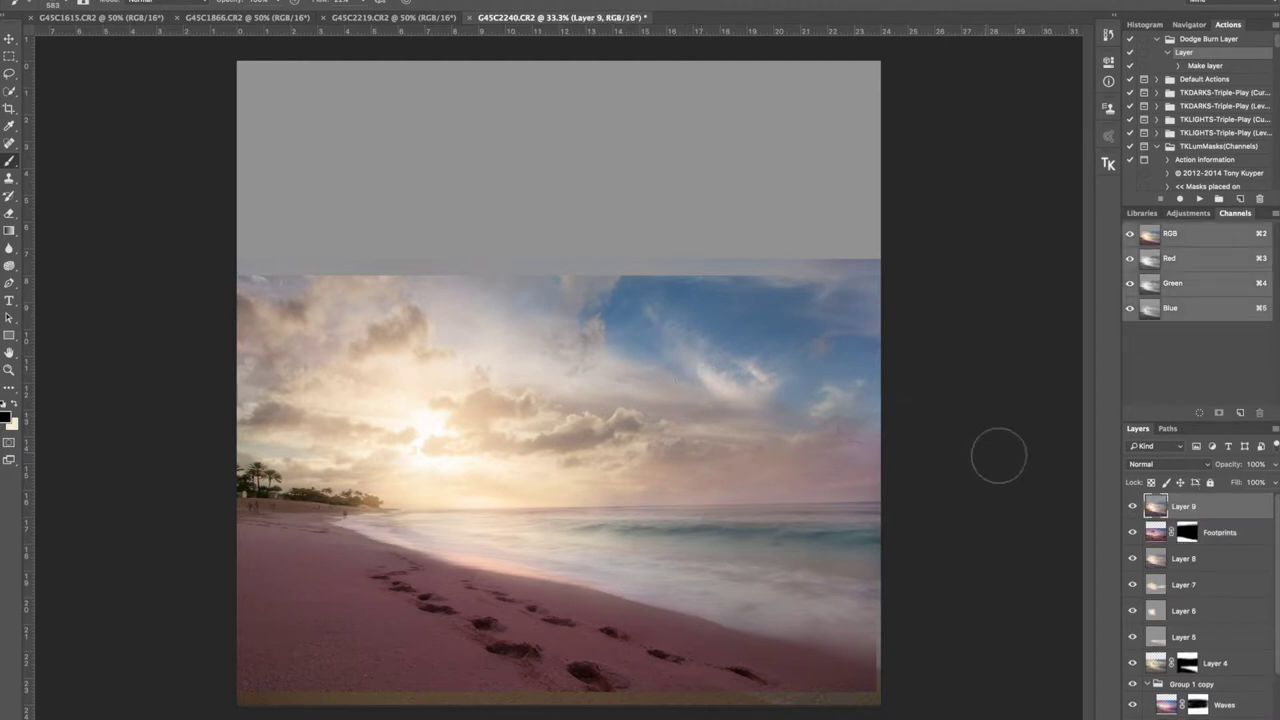
Open the Camera Raw Filter on Layer 9 at the HSL/Grayscale Hue tab
click(332, 1)
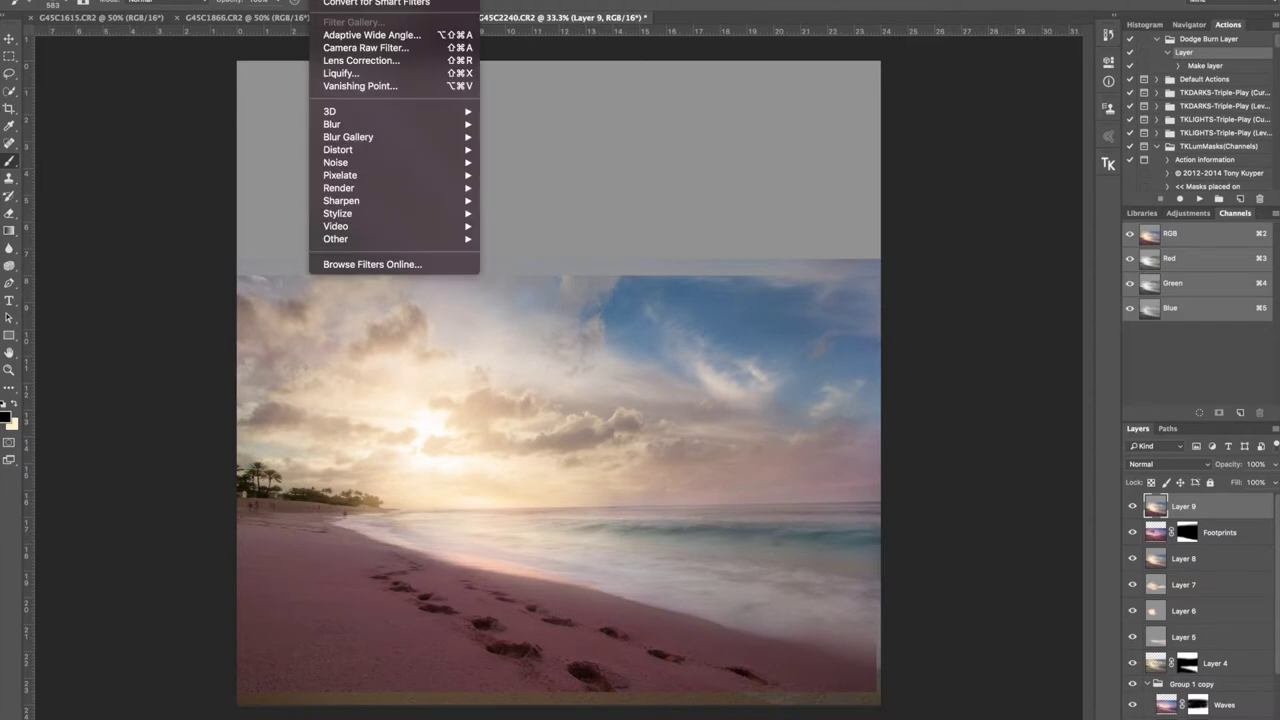
click(381, 48)
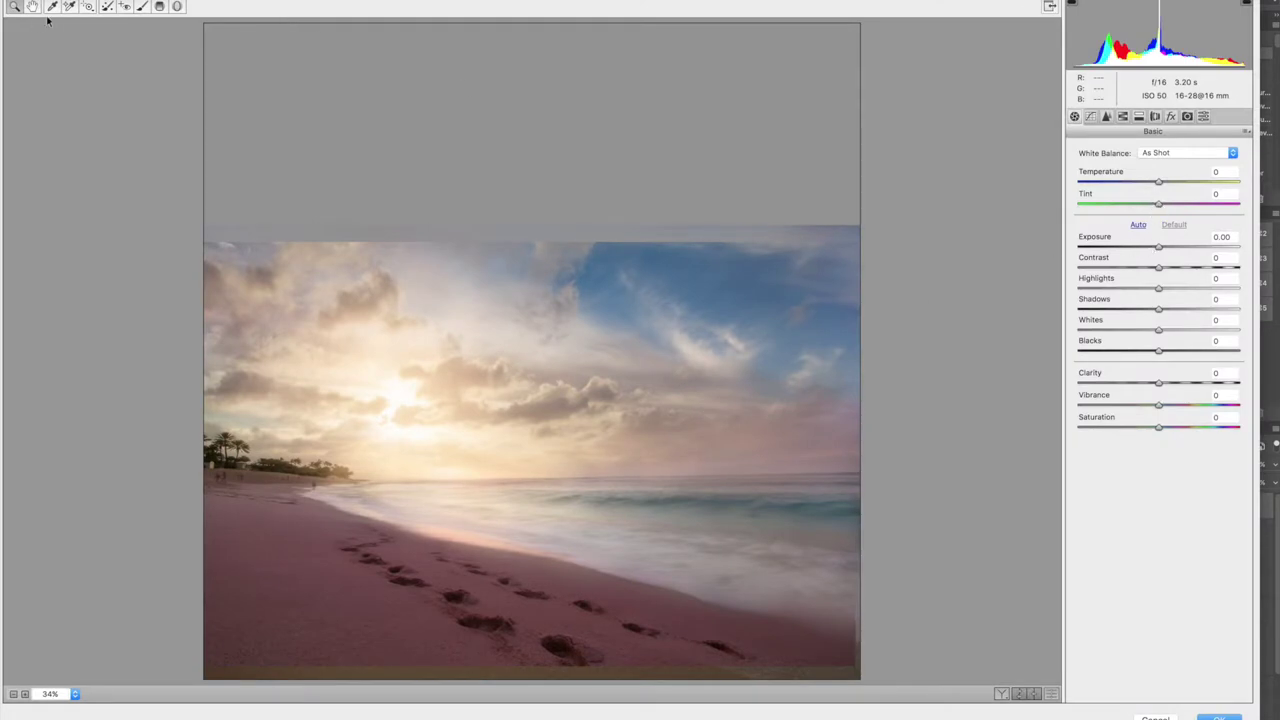
click(87, 7)
click(1122, 116)
click(1088, 170)
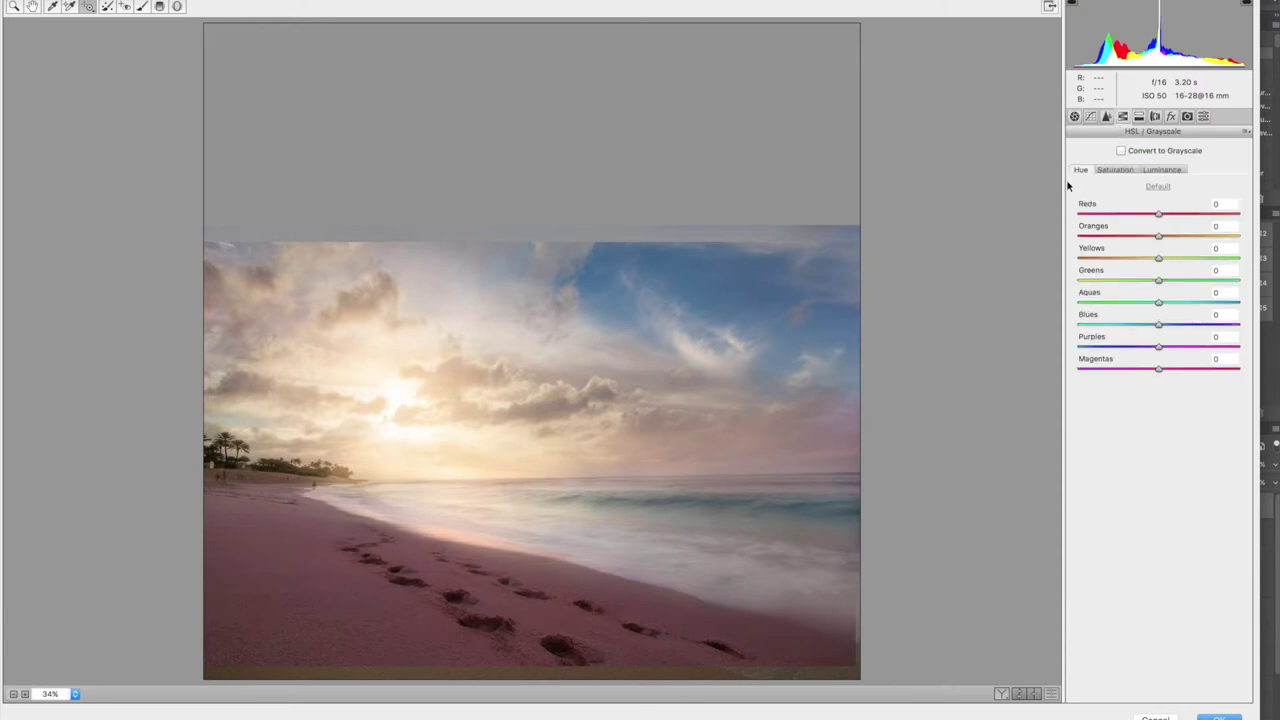
Shift the sand's red hues and saturation directly on the photo, then raise Oranges hue
drag(372, 608, 369, 578)
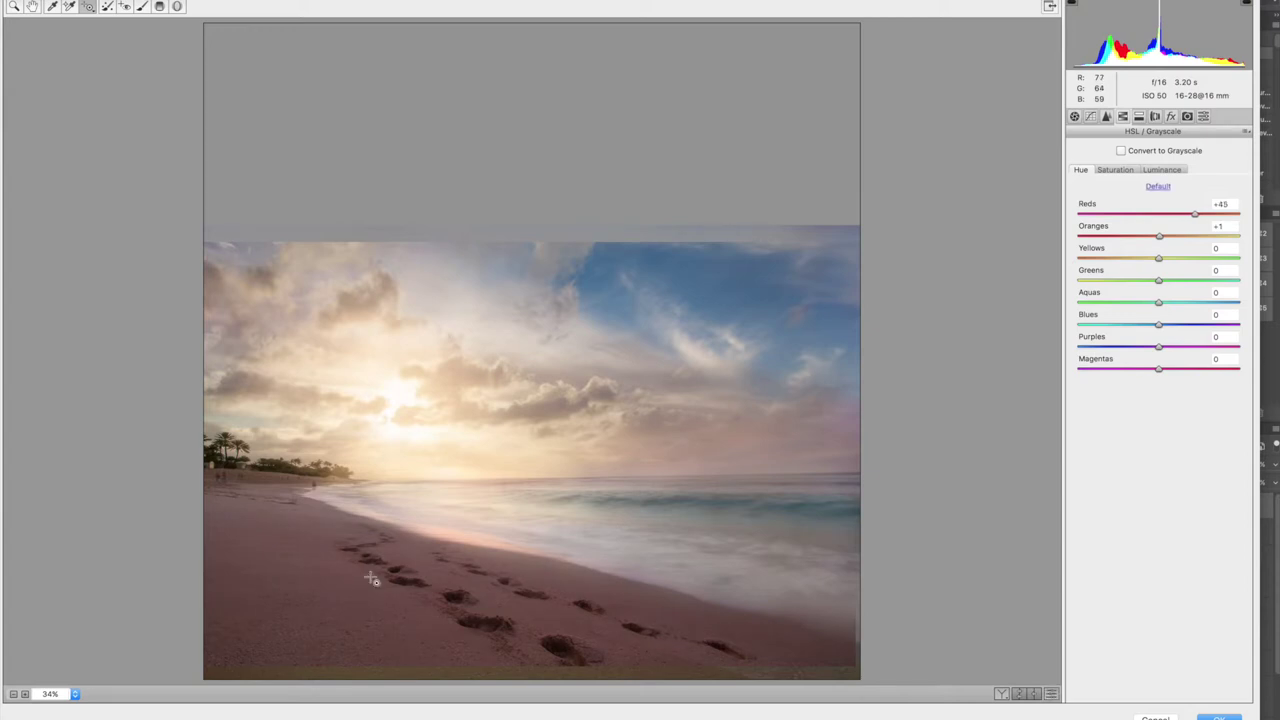
click(1117, 171)
mouse_move(387, 597)
mouse_down()
mouse_move(383, 585)
mouse_move(382, 614)
mouse_up()
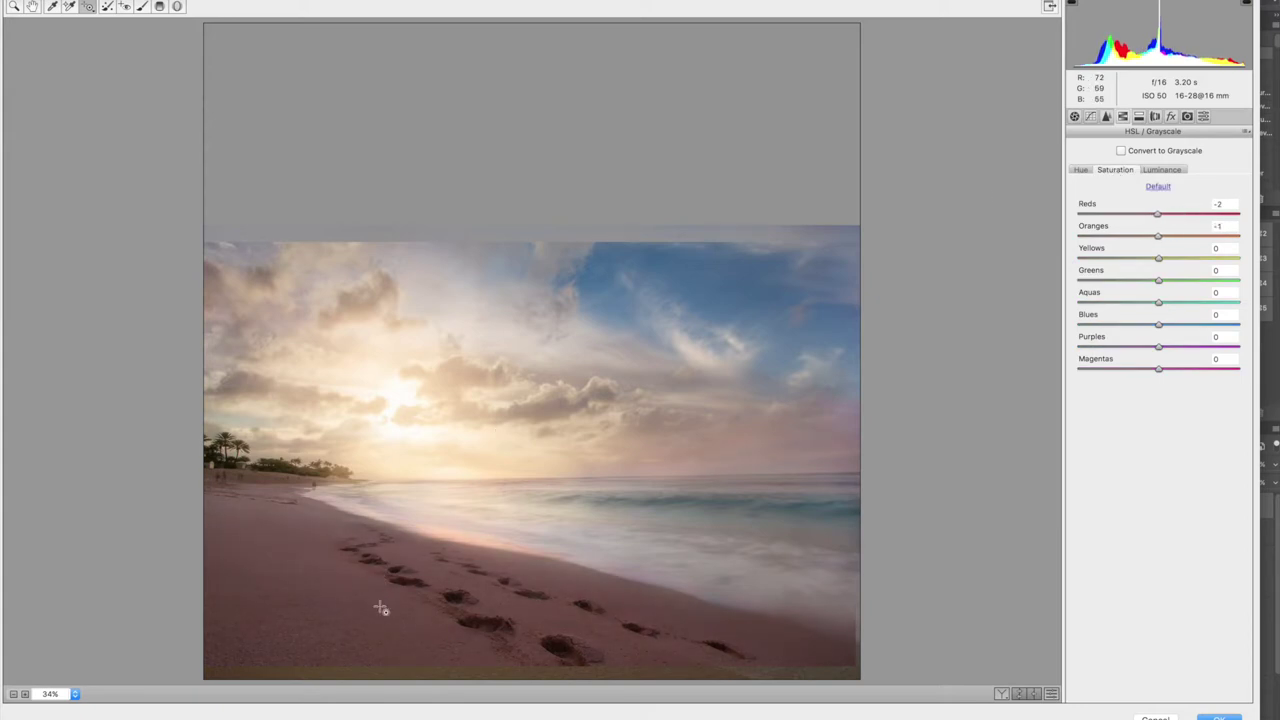
click(1082, 171)
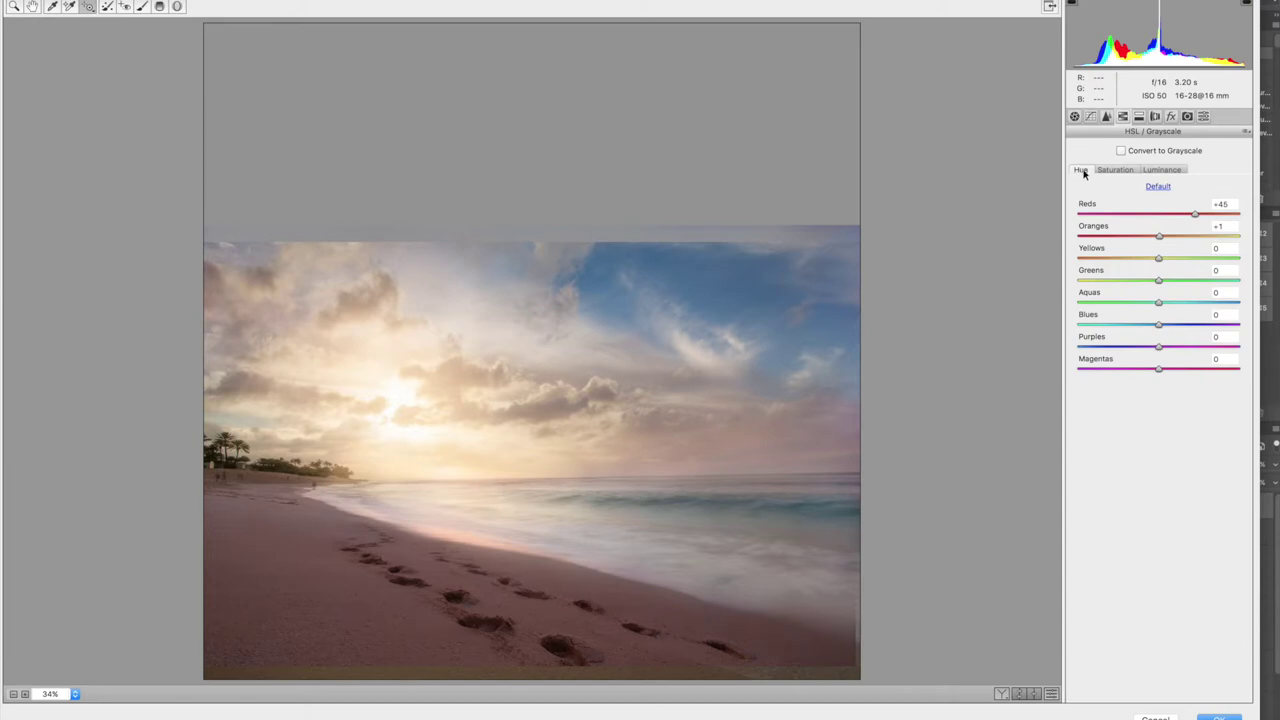
drag(1217, 231, 1228, 232)
Settle hues at Reds +100, Oranges +36, Yellows +8 and apply the filter
click(1176, 236)
drag(1172, 236, 1166, 252)
click(1164, 258)
drag(337, 625, 337, 580)
key(Return)
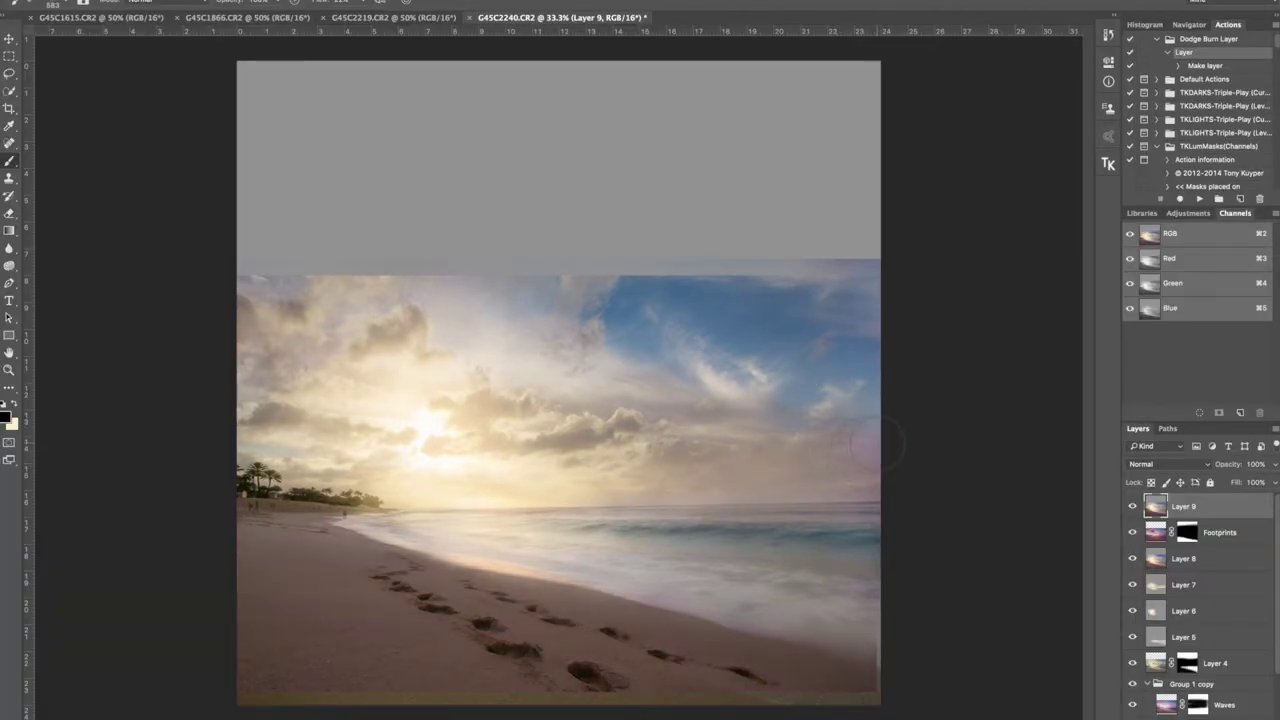
Toggle Layer 9 off and on to compare before and after the hue shift
click(1133, 507)
click(1133, 508)
click(1133, 508)
click(1133, 508)
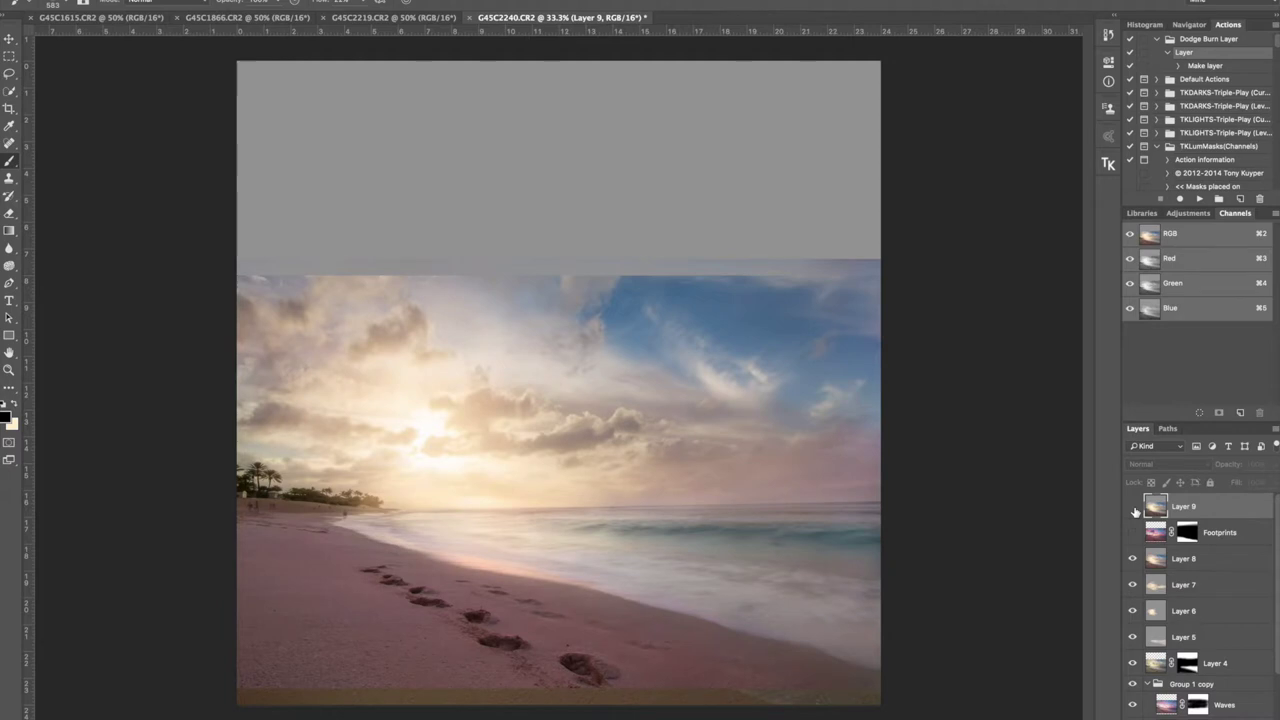
click(1133, 508)
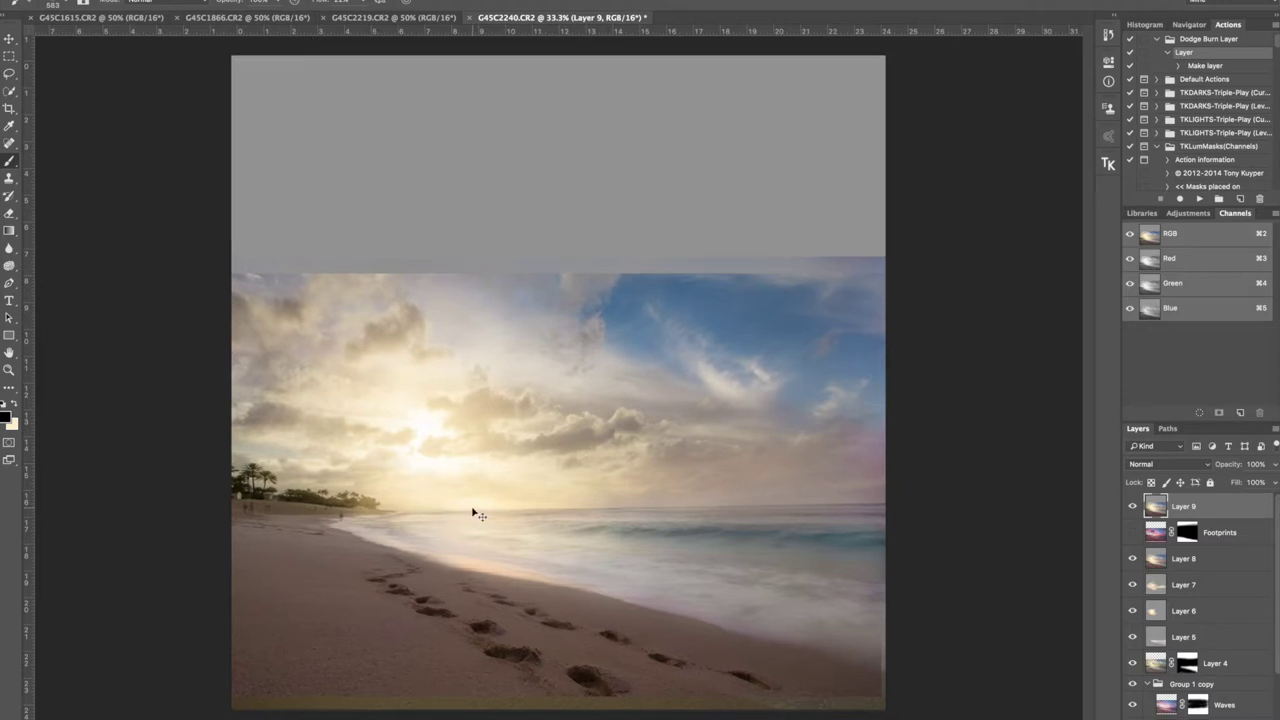
Add a new soft light Layer 10 above Layer 9
scroll(472, 508, up, 2)
scroll(471, 509, down, 5)
scroll(470, 544, up, 1)
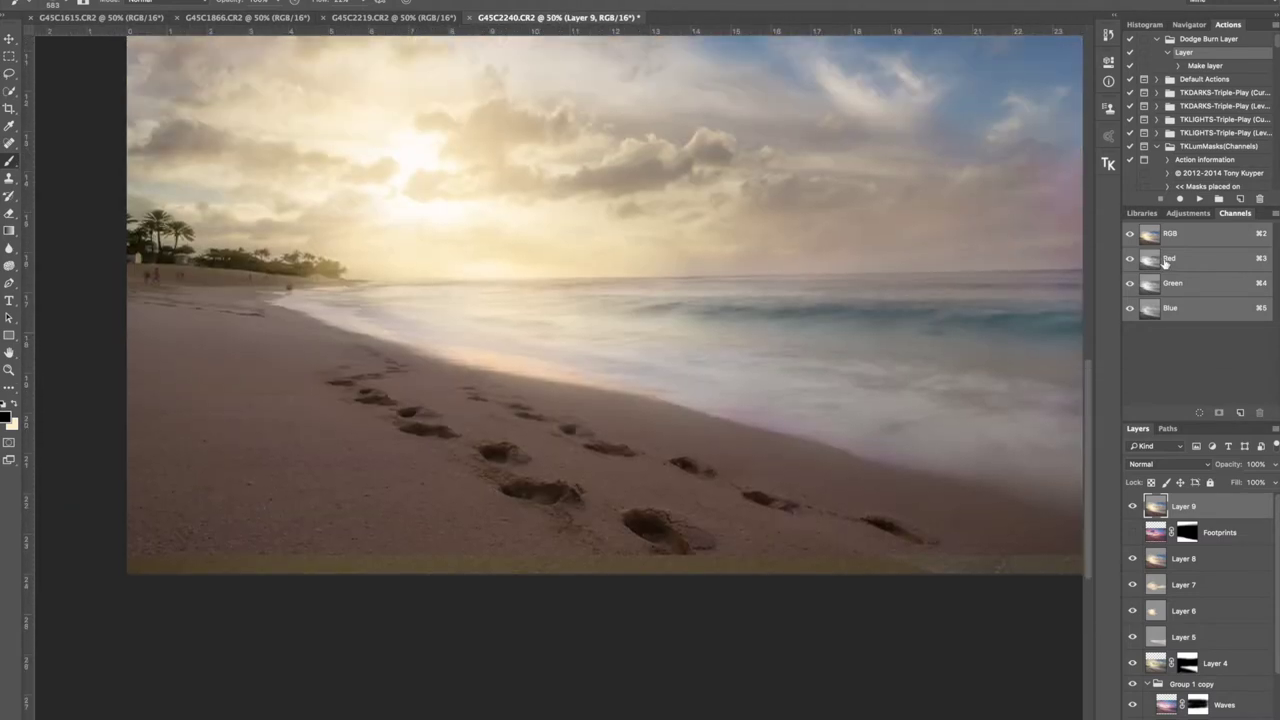
click(1201, 200)
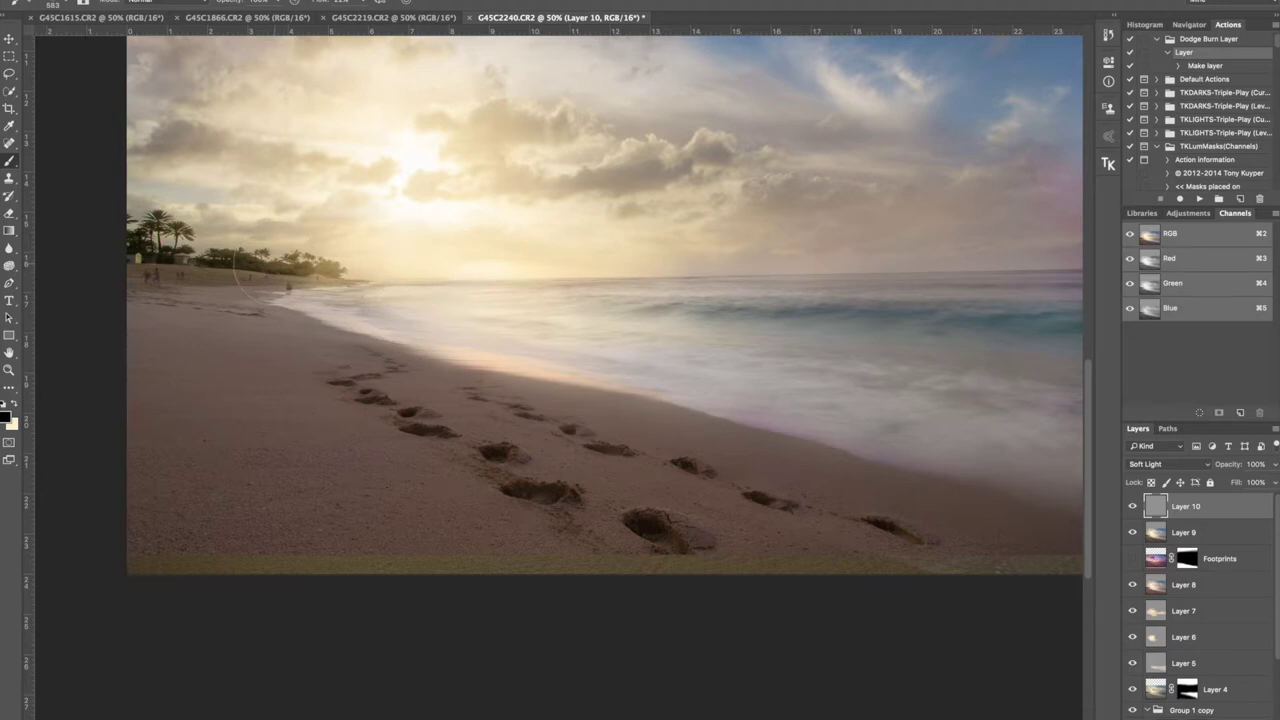
scroll(1130, 680, down, 3)
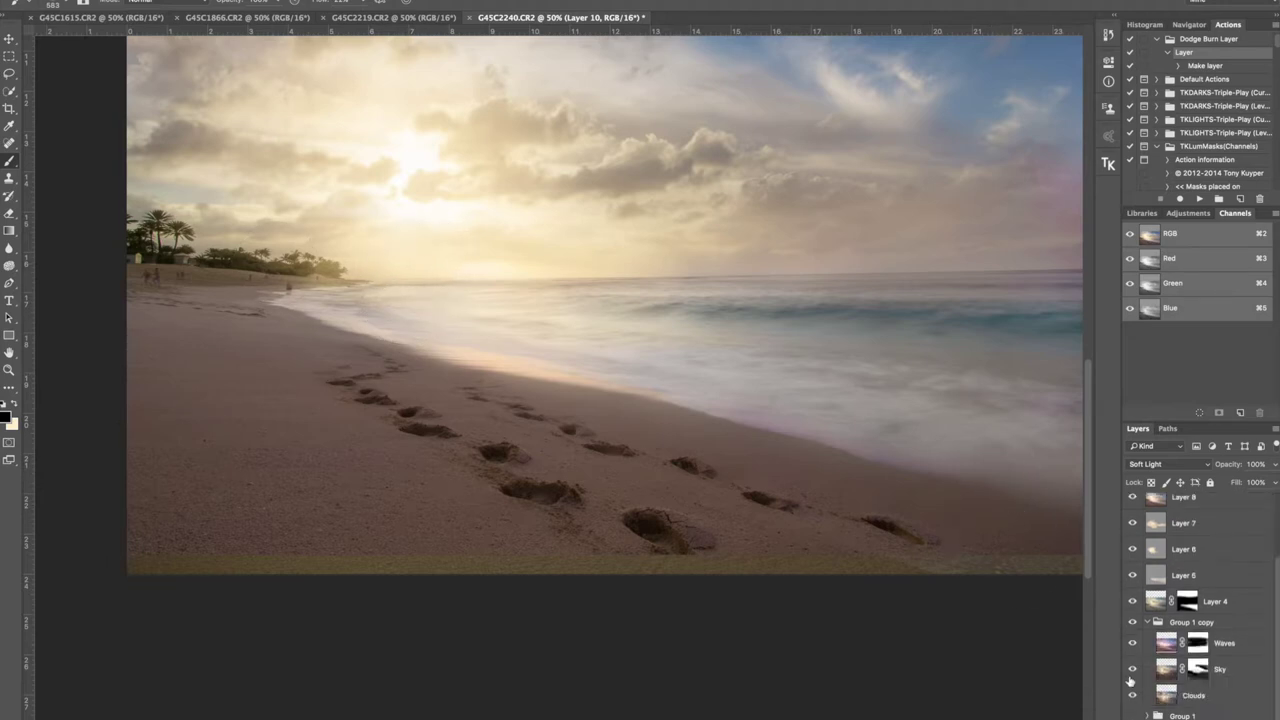
Sample the warm sand colour from G45C1866.CR2, then return to the G45C2240.CR2 composite
click(398, 18)
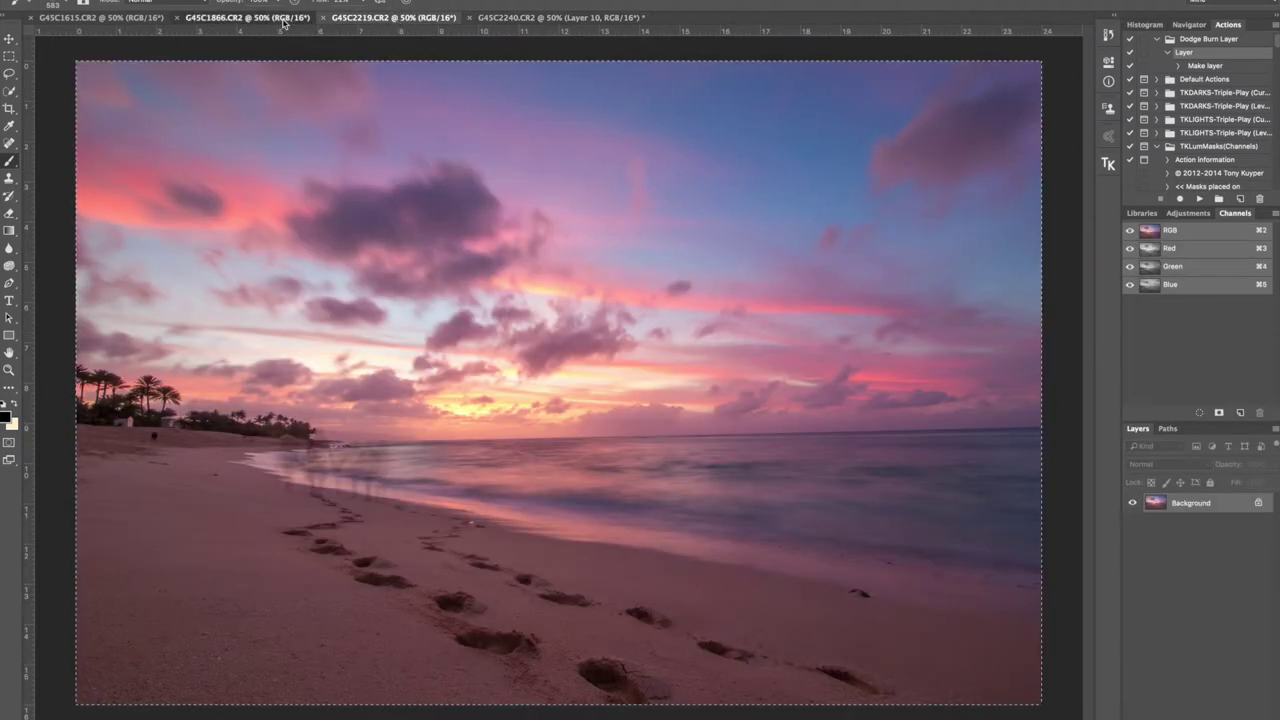
click(284, 20)
key(i)
click(198, 567)
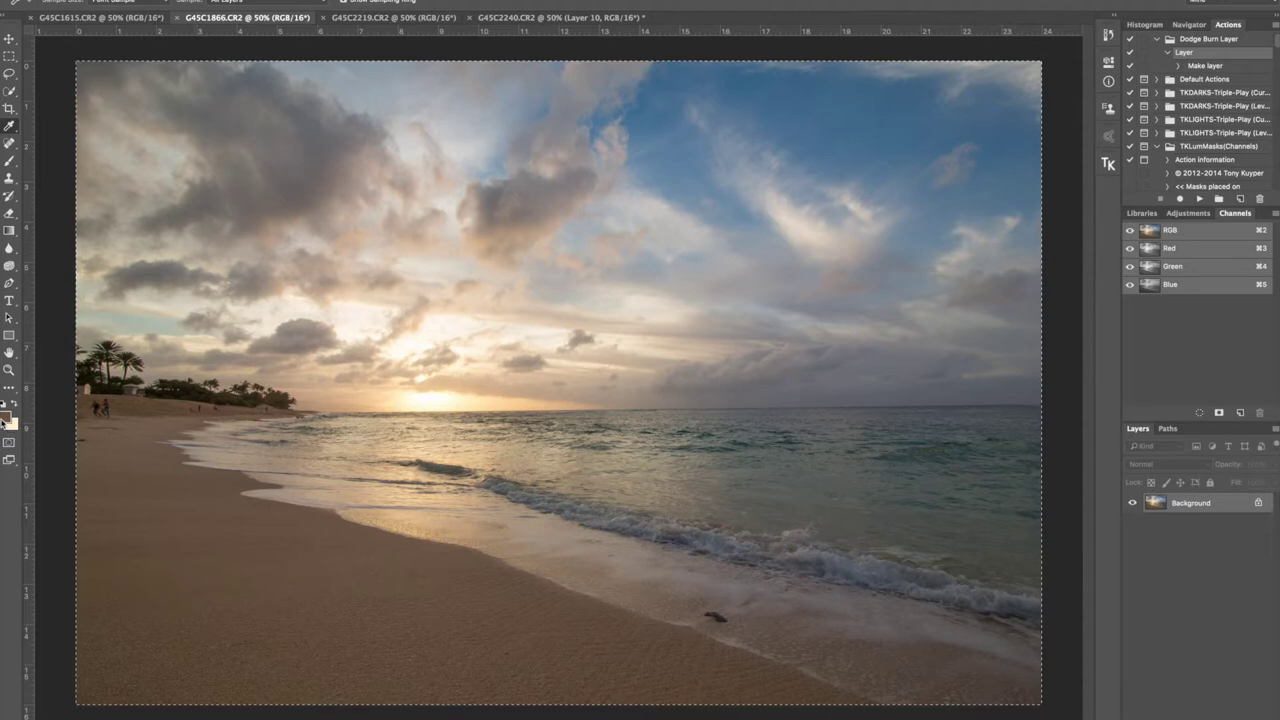
click(562, 18)
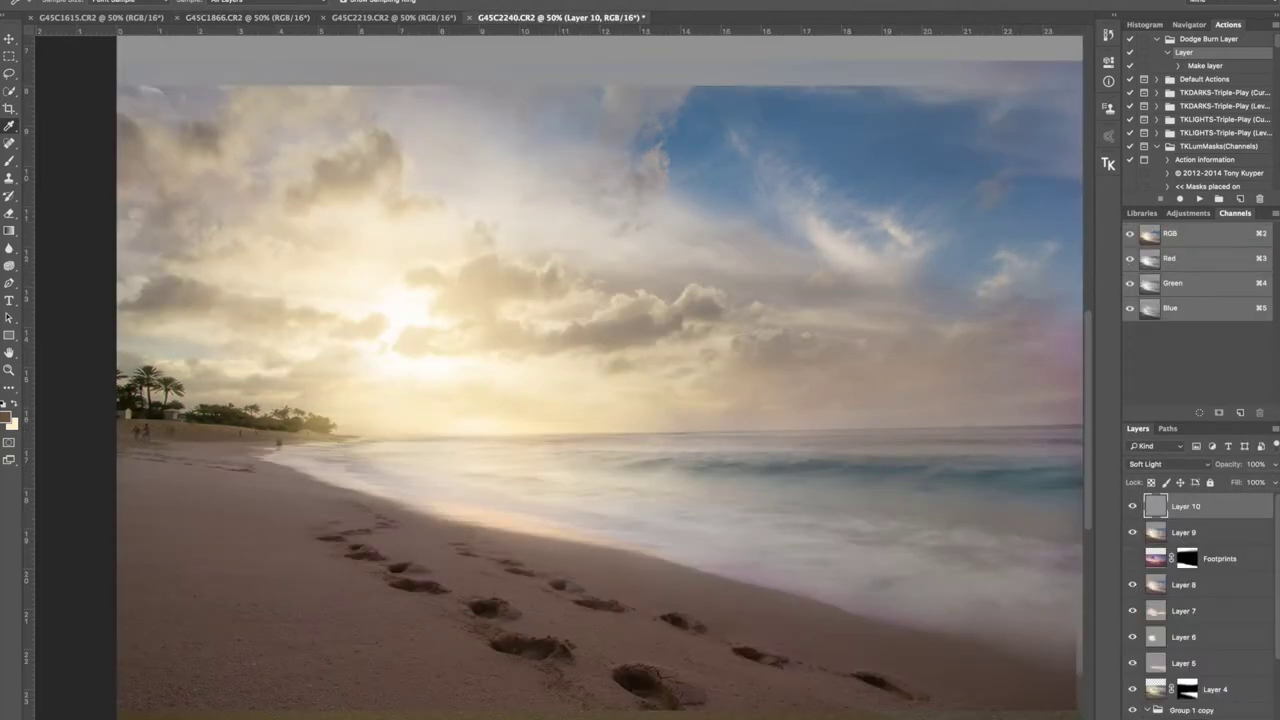
Set the brush foreground colour to light peach ffe4a7
key(b)
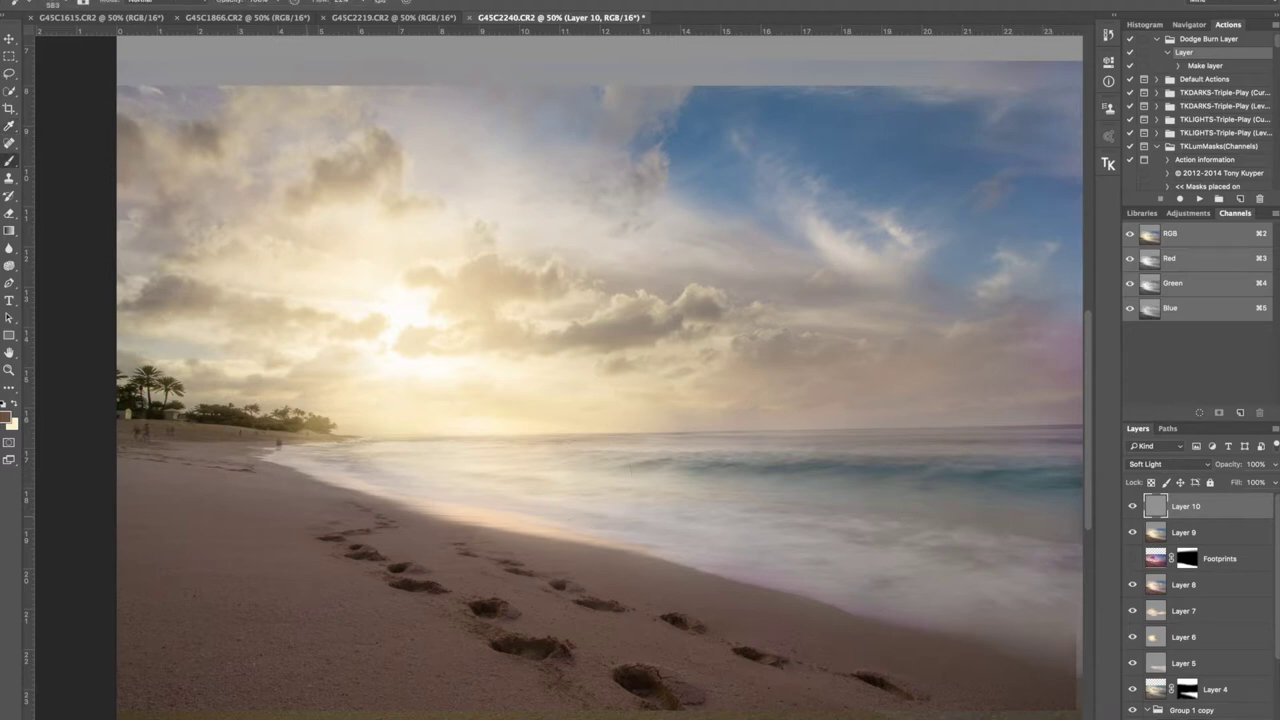
click(8, 417)
click(525, 243)
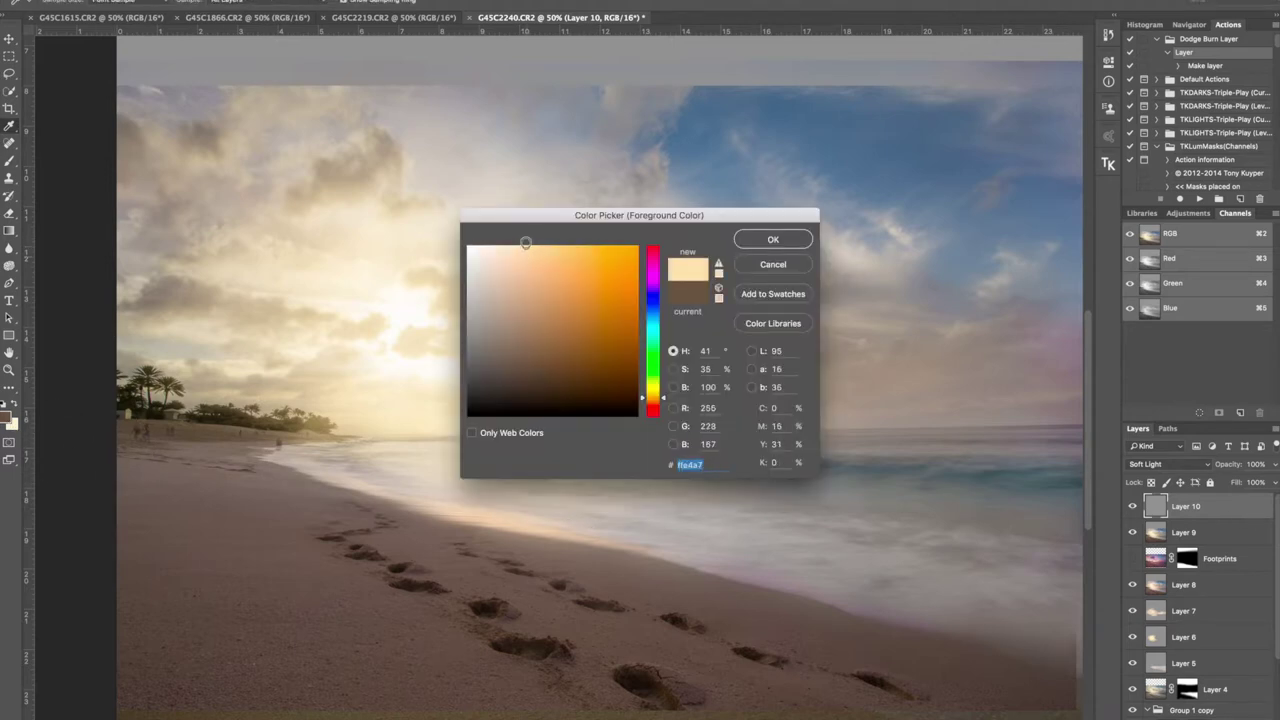
key(Return)
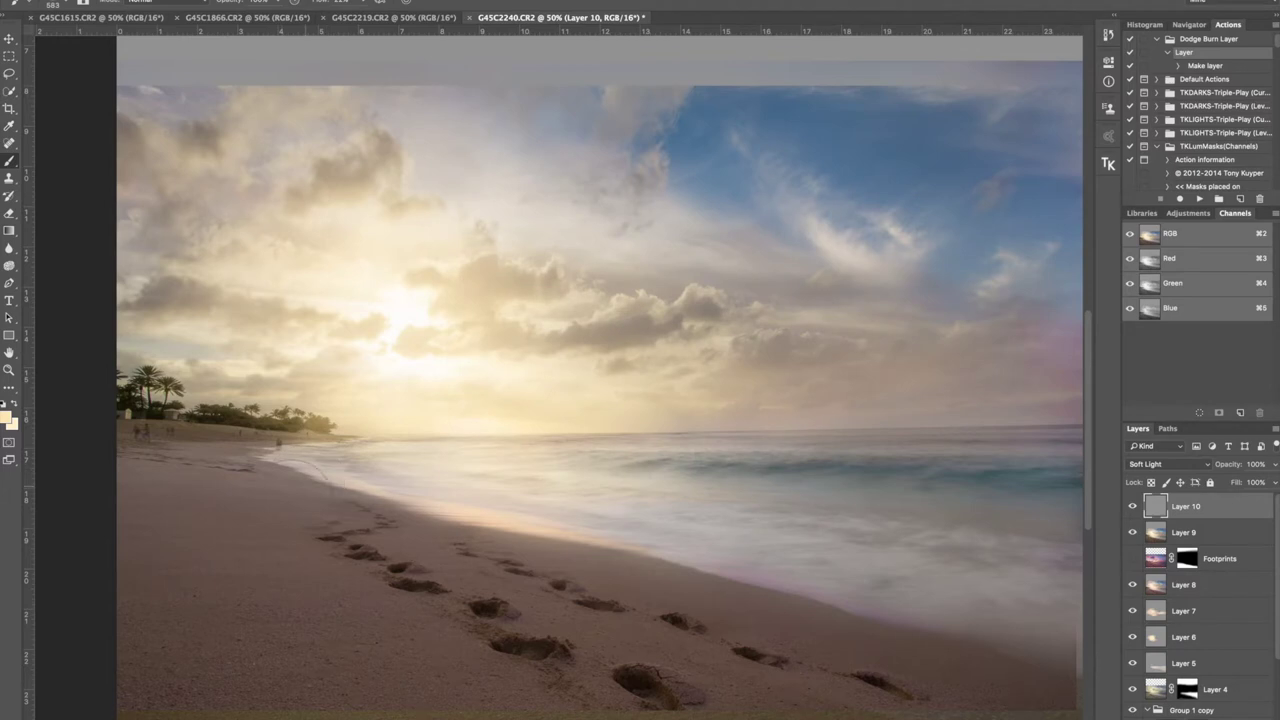
Paint a faint peach glow over the footprints on Layer 10 at lower brush opacity
mouse_move(280, 510)
mouse_down()
mouse_move(400, 610)
mouse_move(330, 550)
mouse_up()
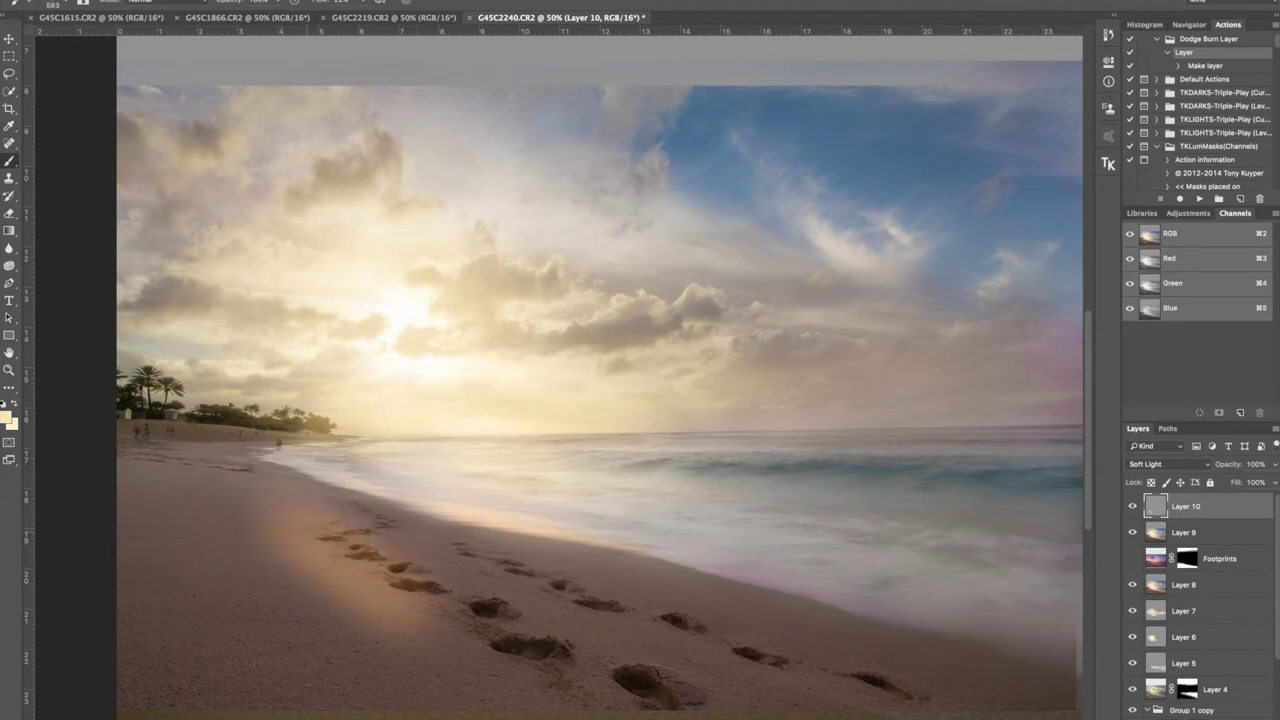
key(super+z)
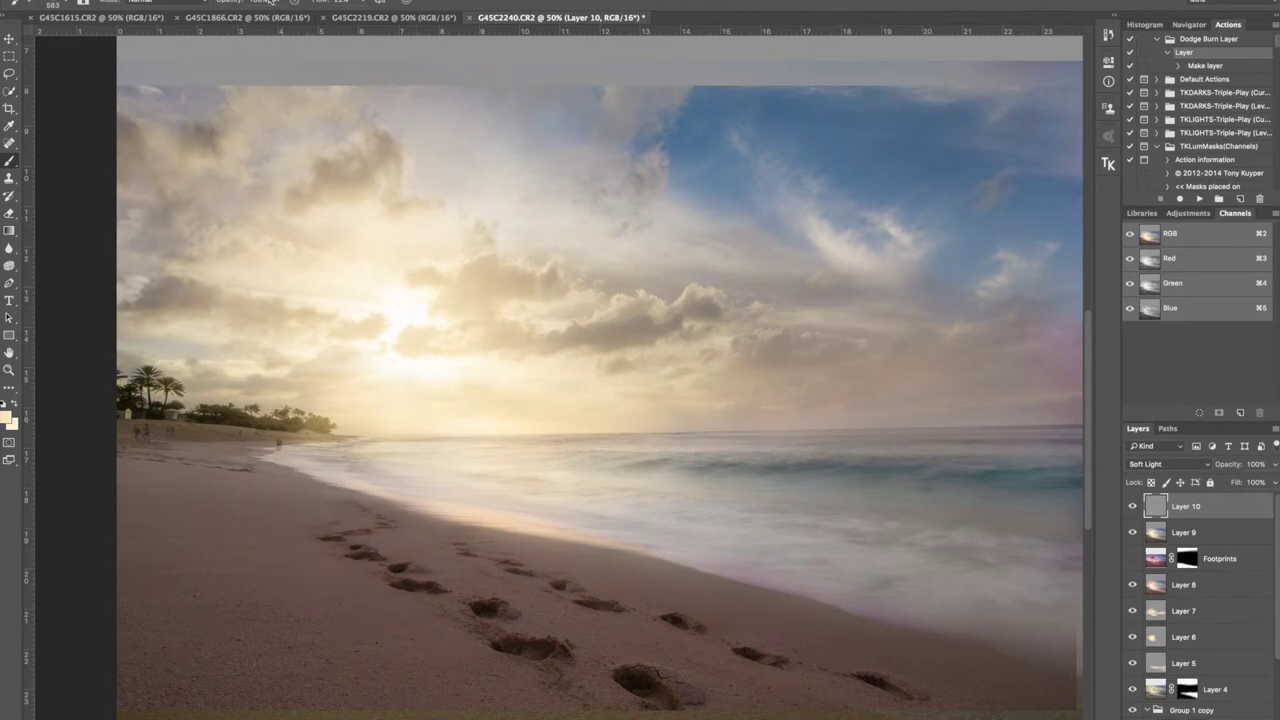
click(279, 3)
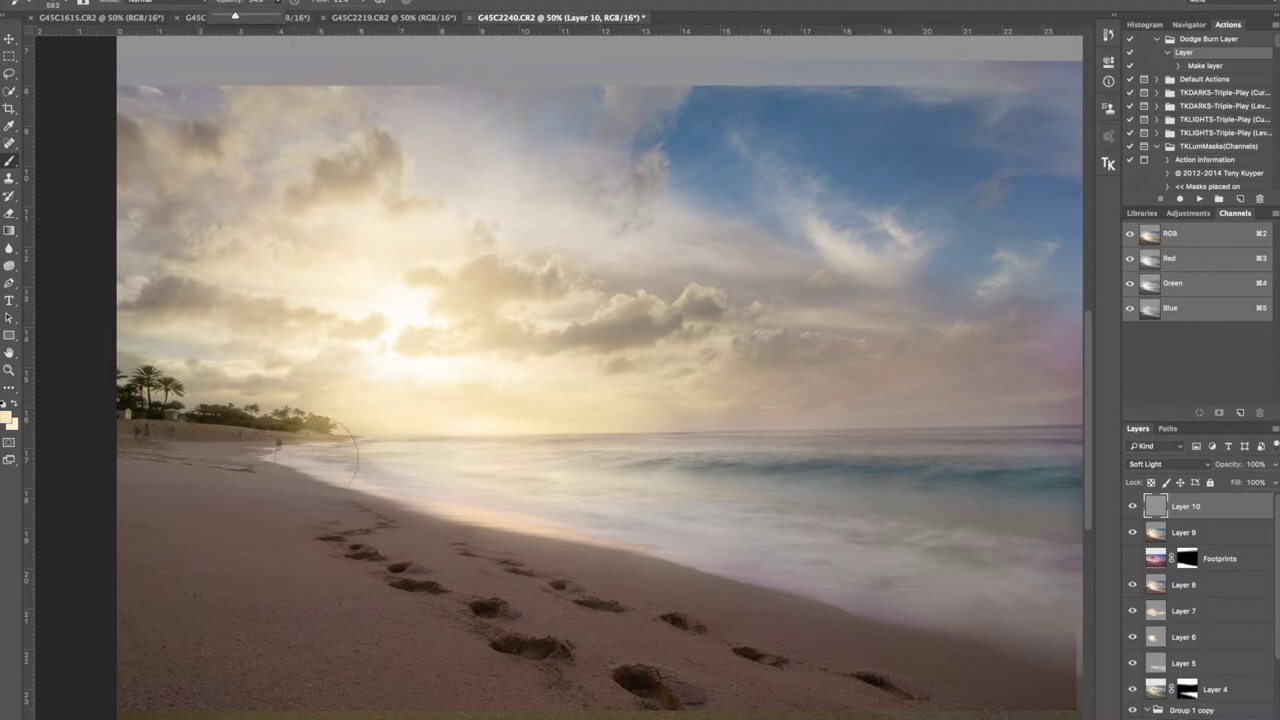
mouse_move(386, 586)
mouse_down()
mouse_move(287, 530)
mouse_move(398, 585)
mouse_move(276, 492)
mouse_move(421, 552)
mouse_move(204, 483)
mouse_move(309, 617)
mouse_move(264, 590)
mouse_move(274, 665)
mouse_move(159, 698)
mouse_move(167, 676)
mouse_move(364, 686)
mouse_move(428, 650)
mouse_move(496, 661)
mouse_move(274, 565)
mouse_up()
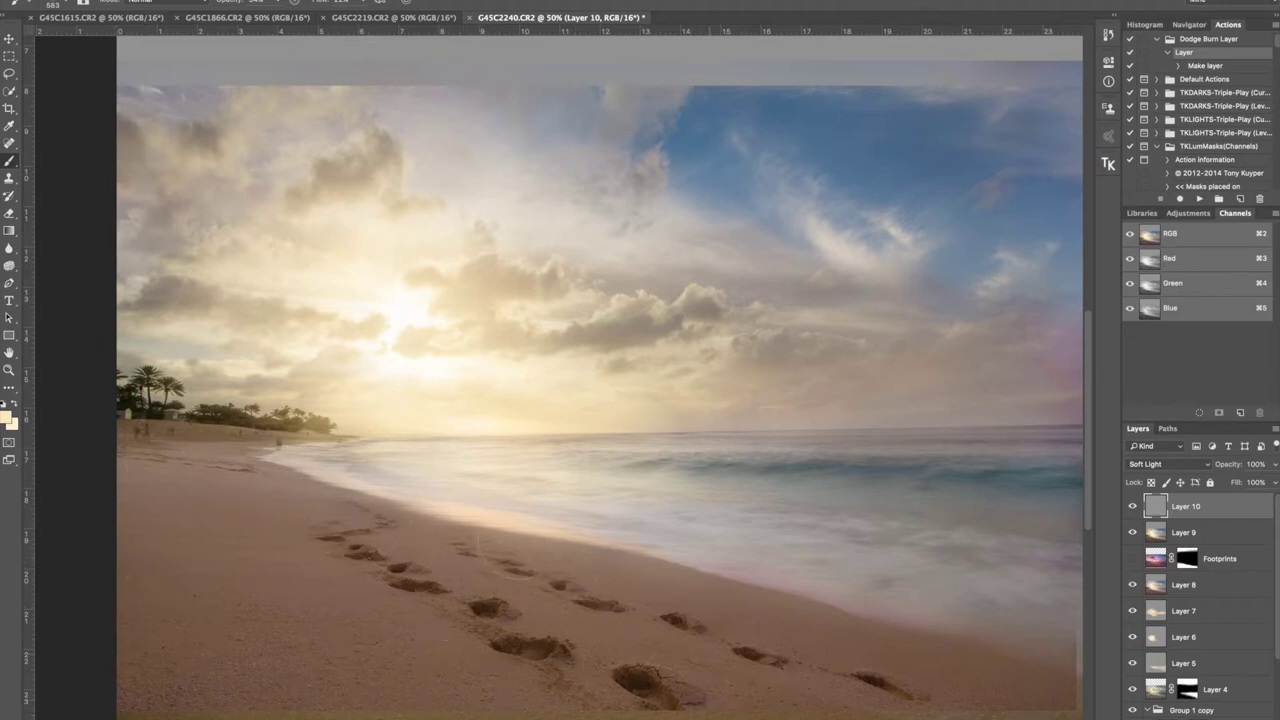
mouse_move(597, 575)
mouse_down()
mouse_move(880, 650)
mouse_move(760, 640)
mouse_up()
Compare Layer 10, add another glow stroke, zoom to 100%, and stamp visible into Layer 11
click(1134, 507)
click(1134, 507)
key(super+minus)
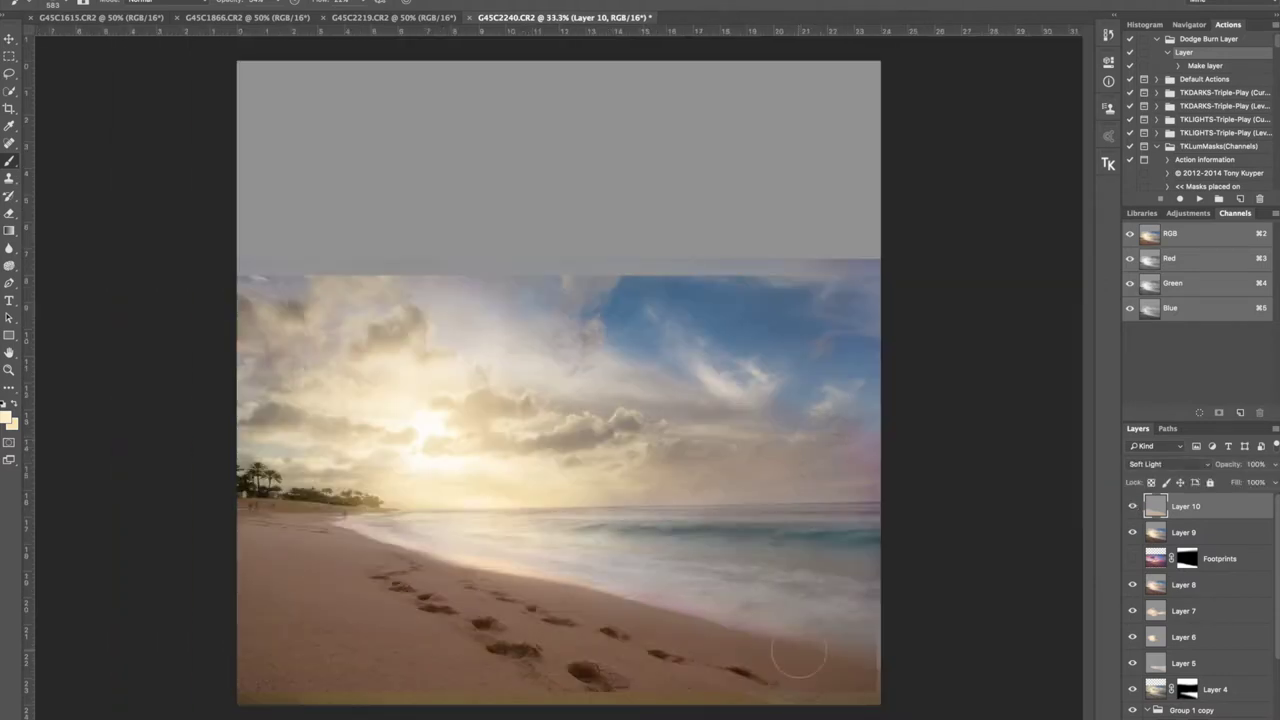
mouse_move(545, 618)
mouse_down()
mouse_move(515, 606)
mouse_move(466, 626)
mouse_move(388, 564)
mouse_up()
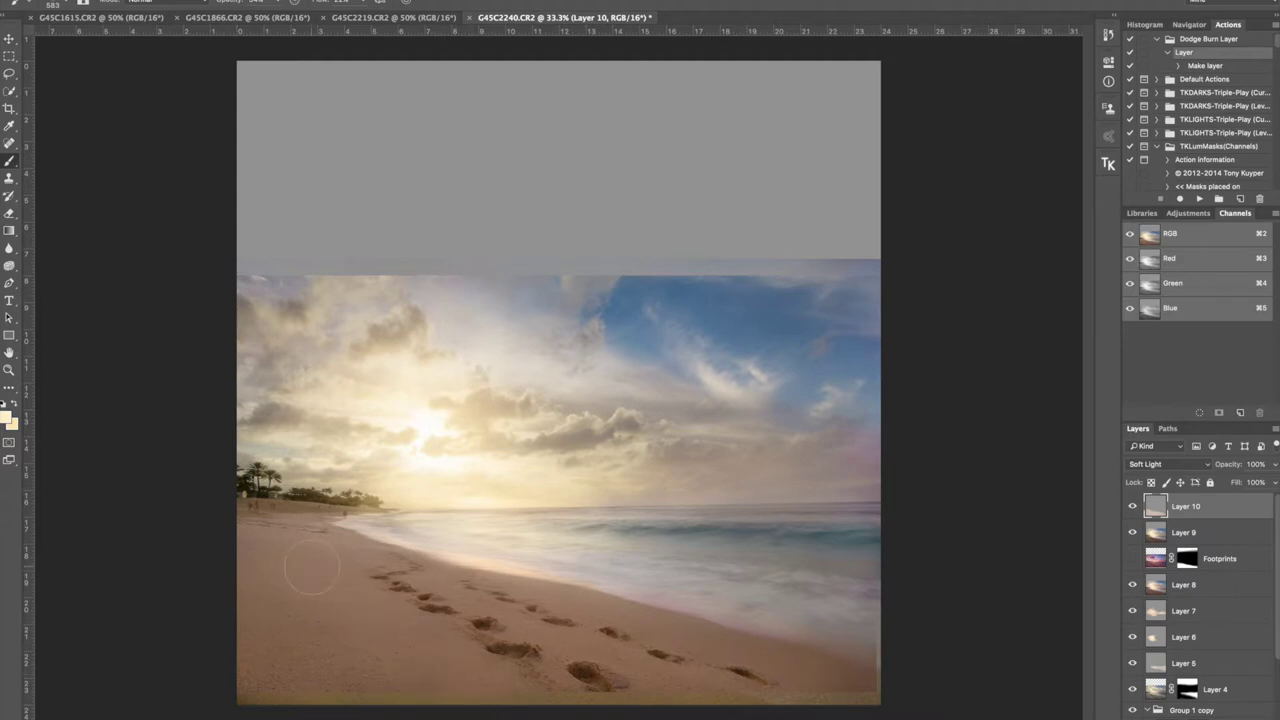
key(super+equal)
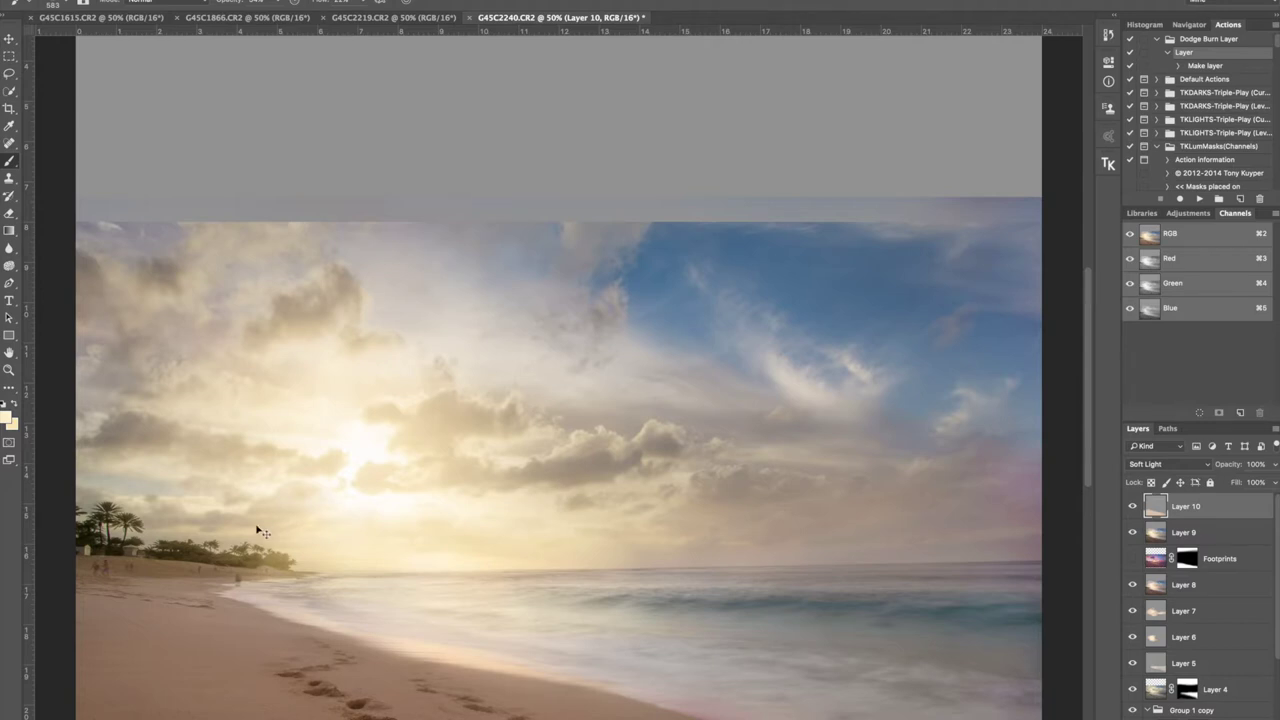
key(super+equal)
key(super+equal)
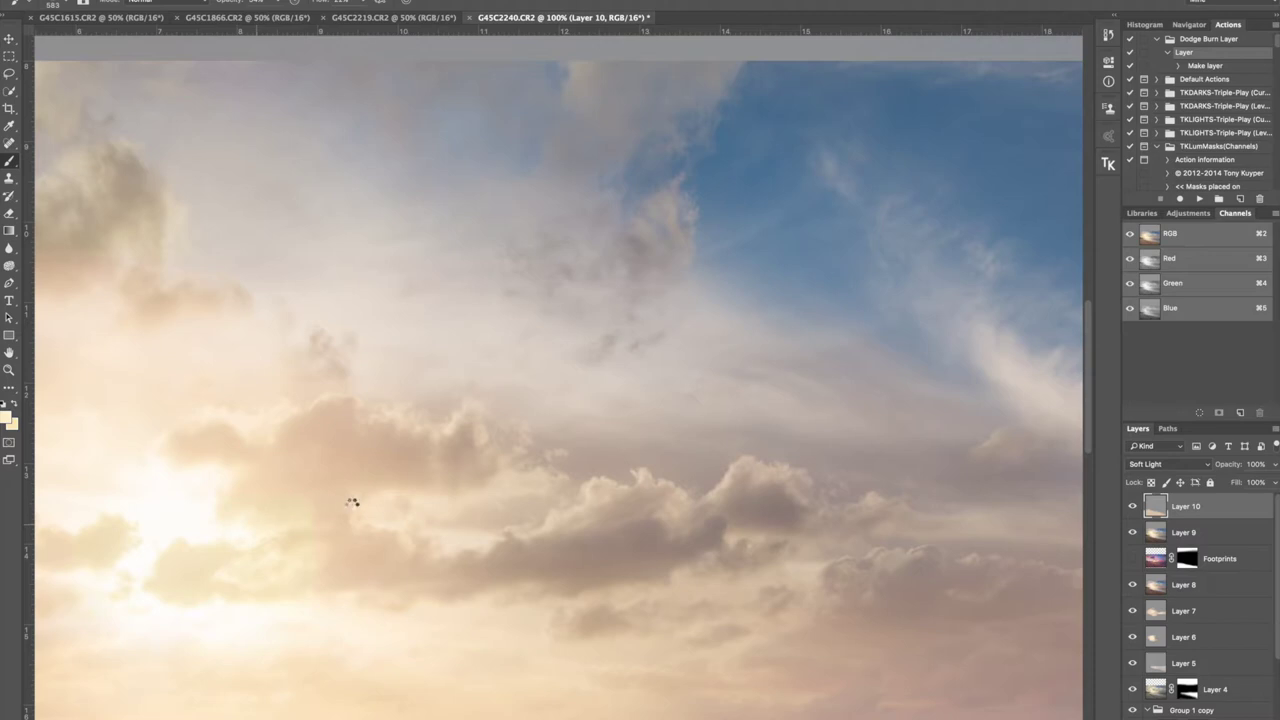
key(super+alt+shift+e)
Zoom to 300% and Content-Aware fill away the blurred figure on the sand
scroll(351, 507, down, 10)
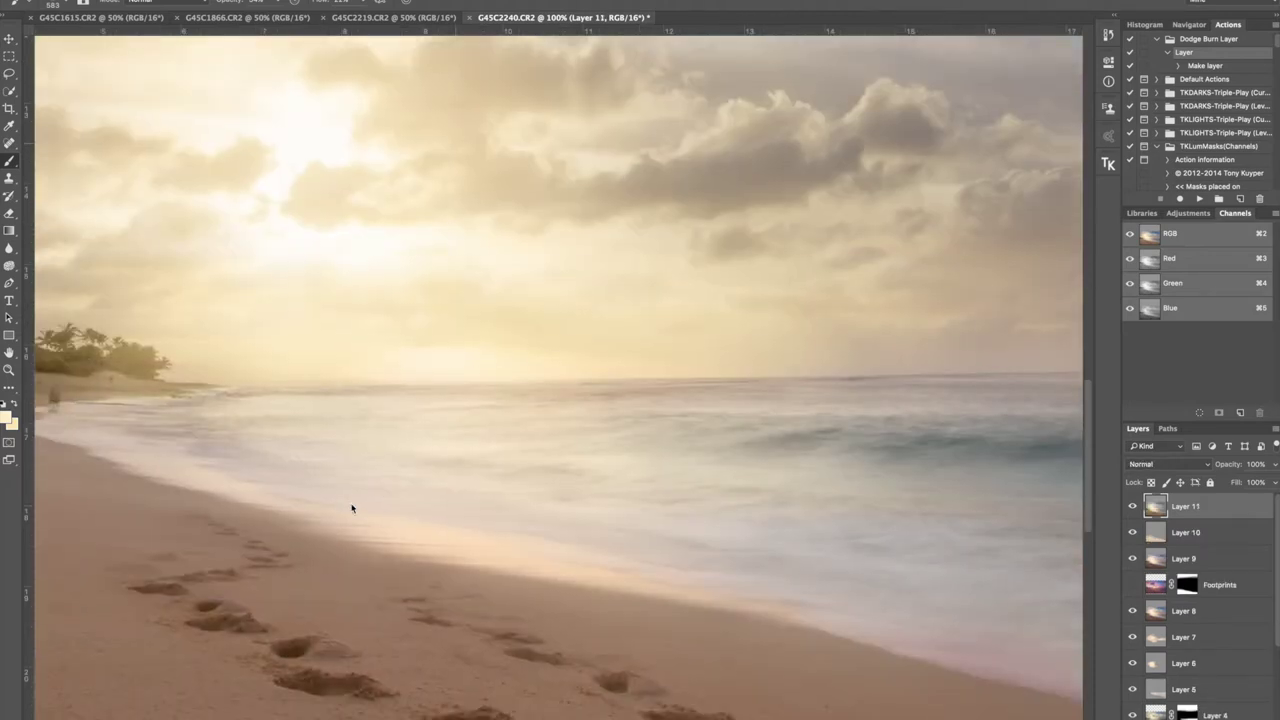
scroll(351, 507, up, 10)
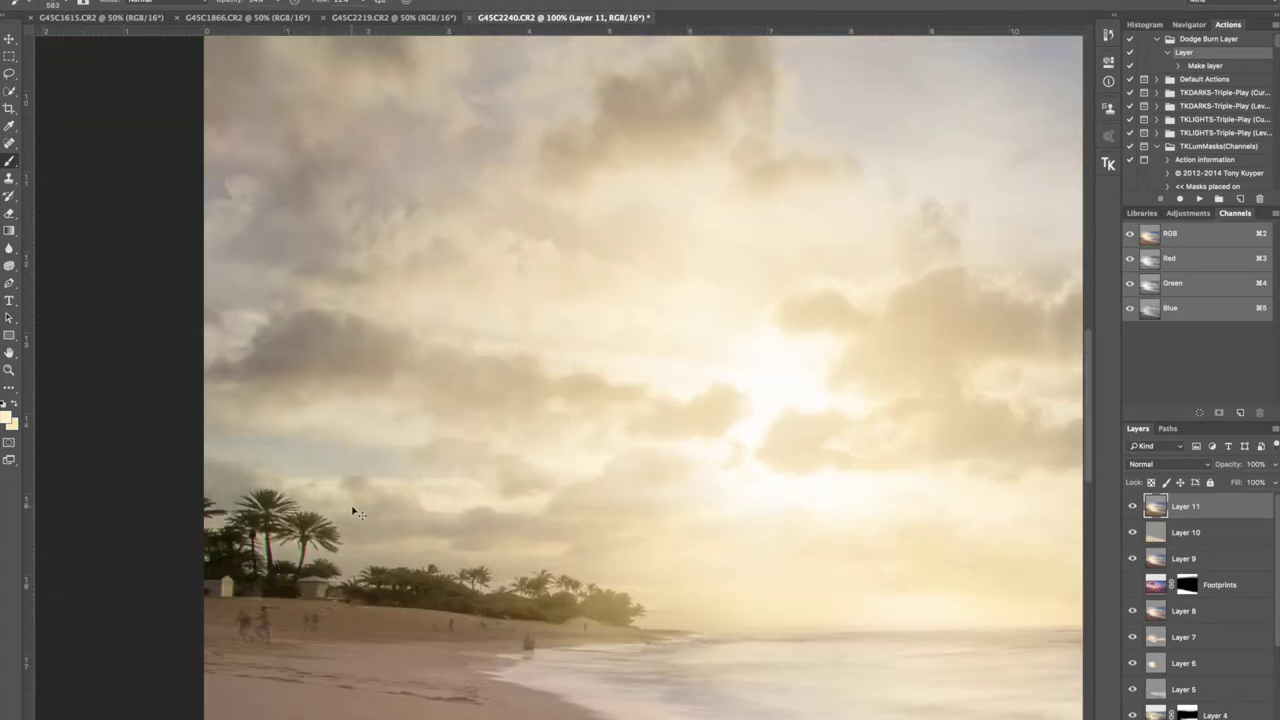
key(super+equal)
key(super+equal)
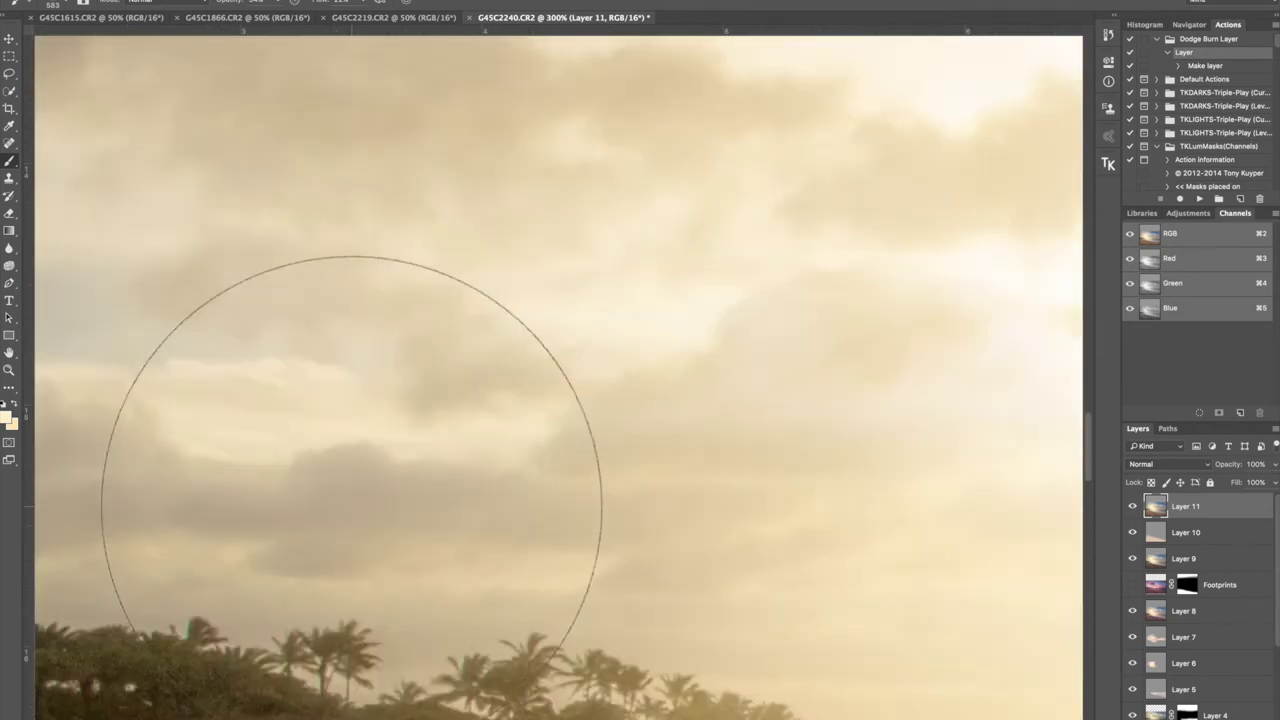
scroll(490, 465, down, 5)
key(l)
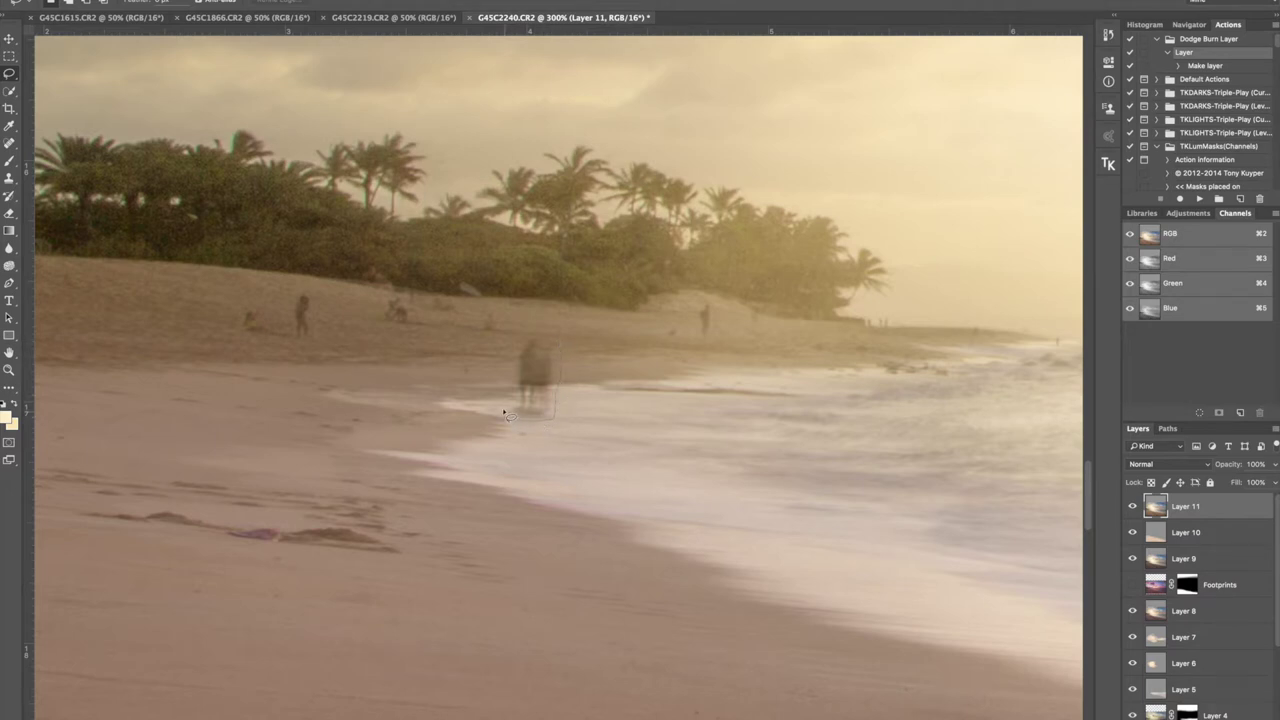
mouse_move(514, 400)
mouse_down()
mouse_move(522, 336)
mouse_move(544, 331)
mouse_move(549, 378)
mouse_up()
right_click(548, 373)
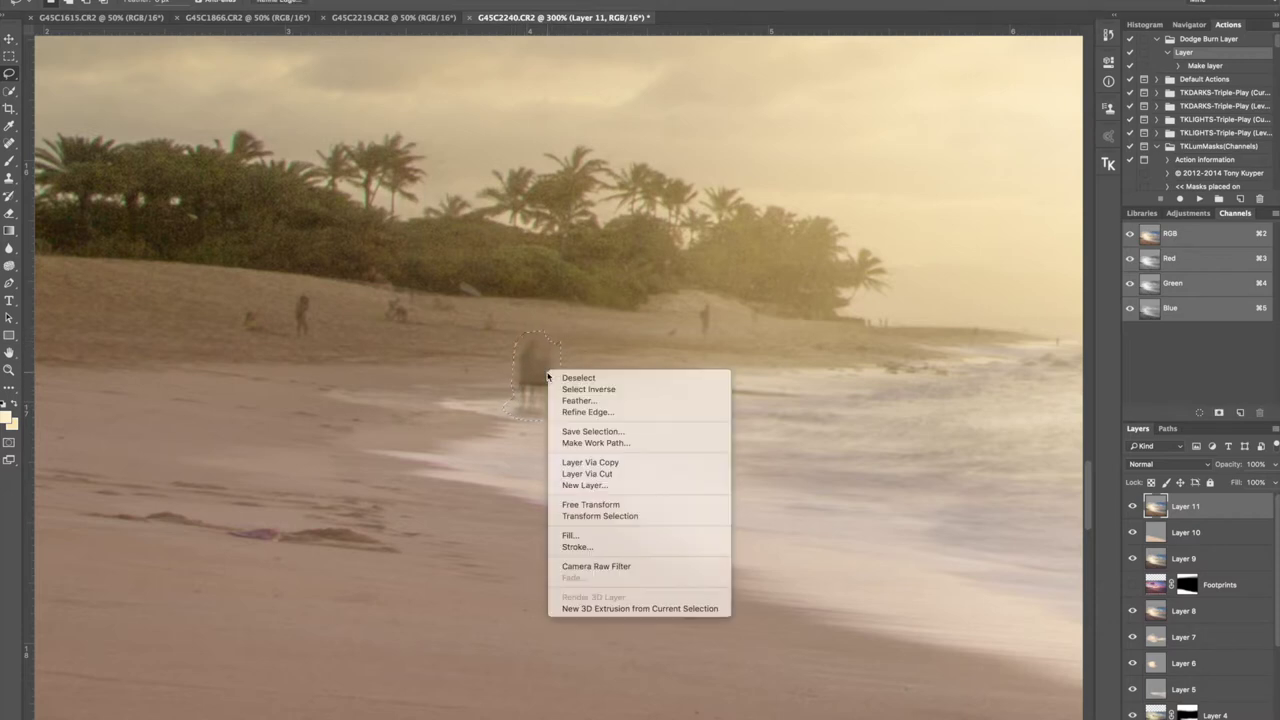
click(610, 535)
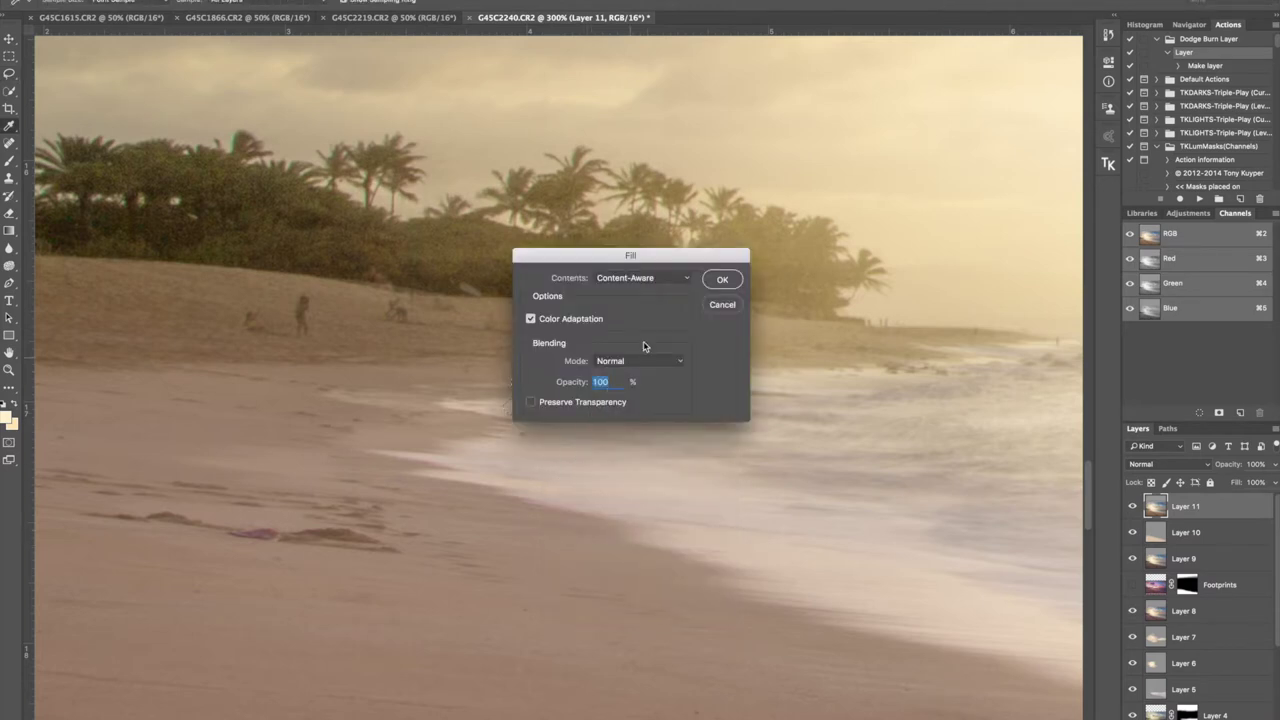
key(Return)
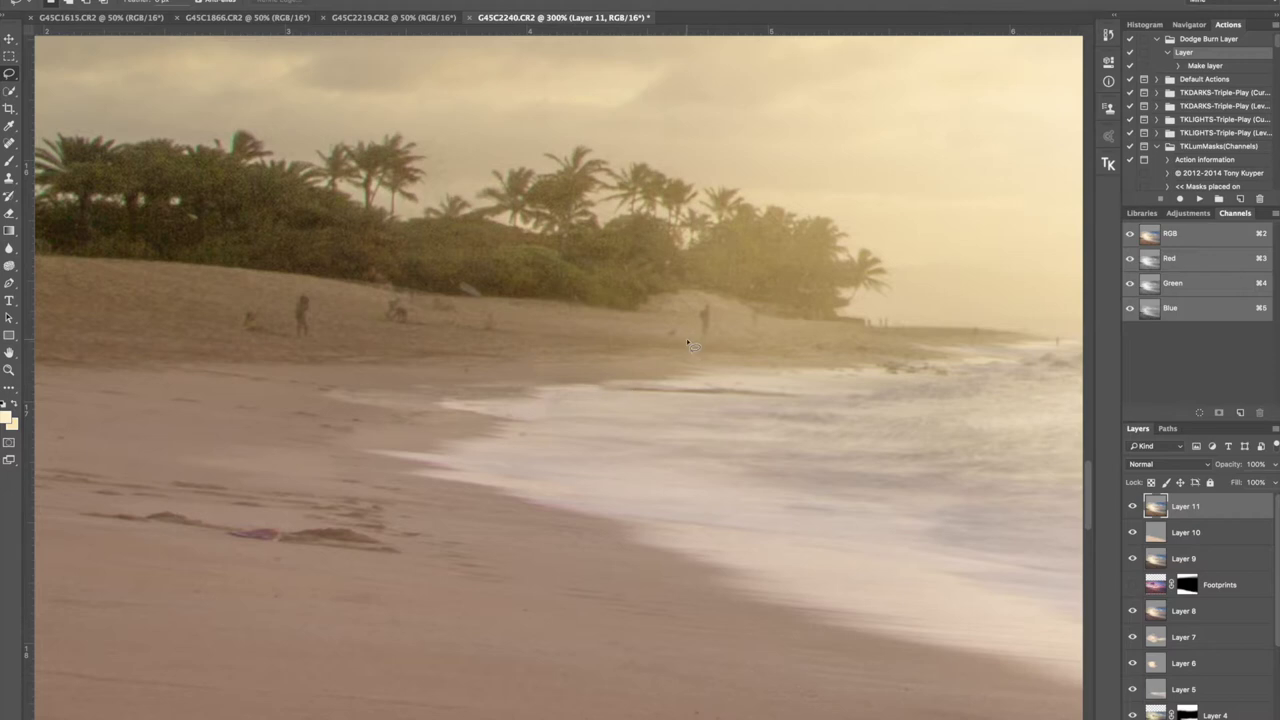
At 500% zoom, Content-Aware fill away two distant small figures on the beach
key(super+equal)
key(super+equal)
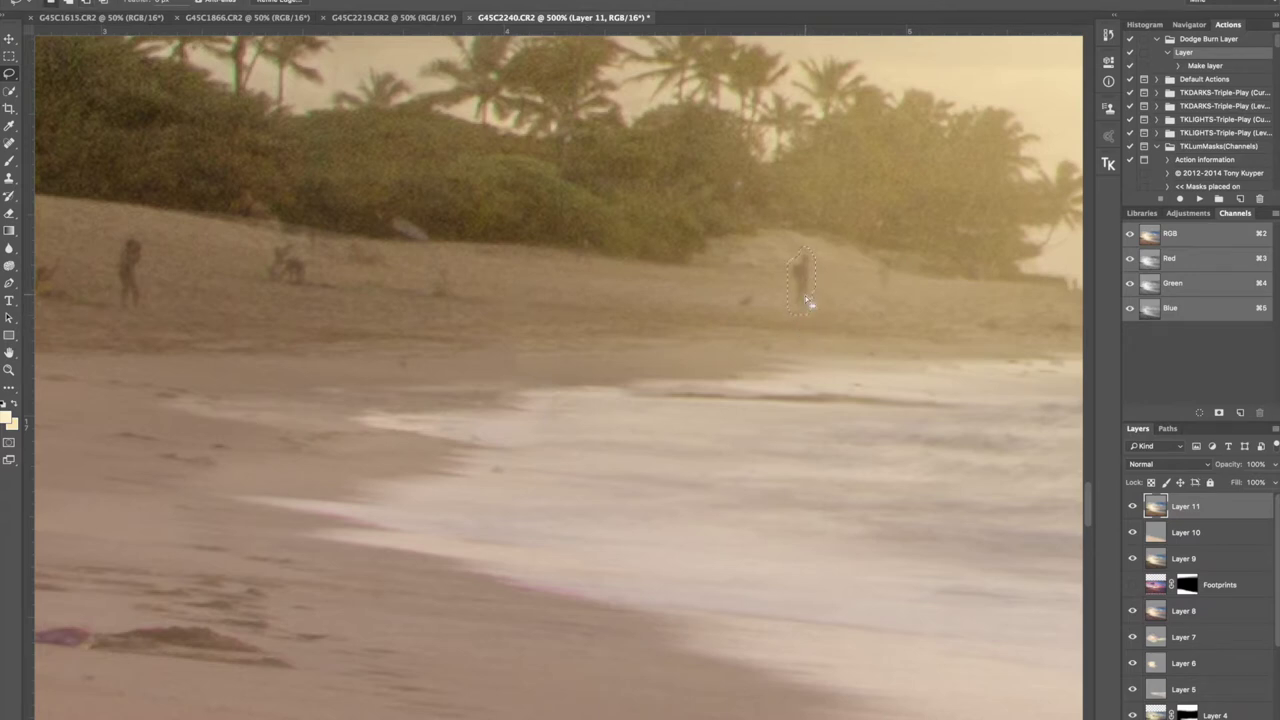
right_click(808, 301)
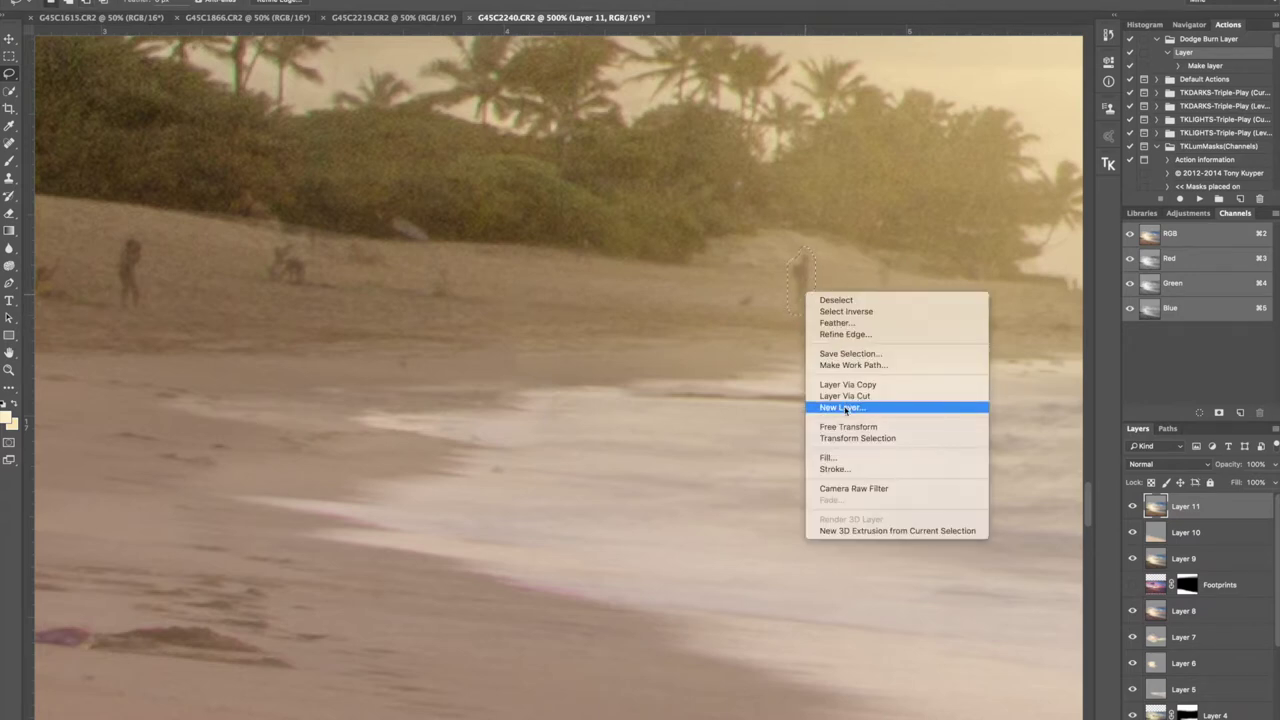
click(869, 458)
key(Return)
key(super+d)
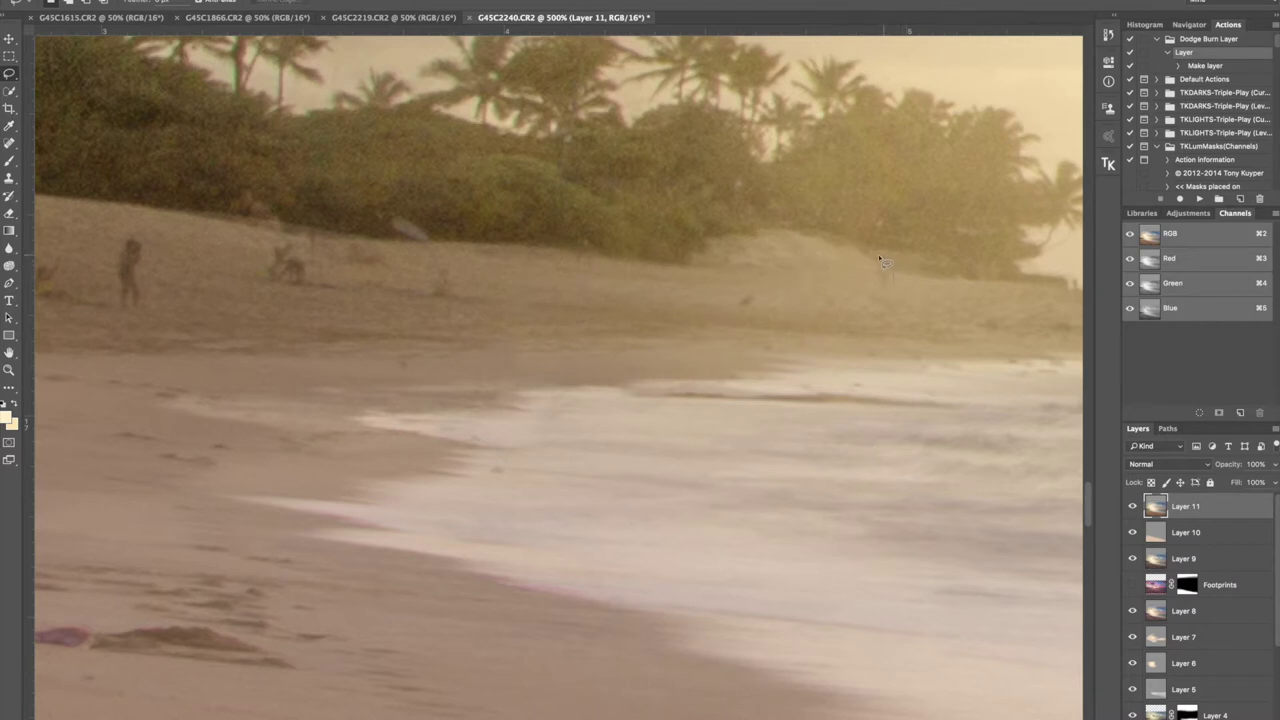
drag(878, 258, 884, 293)
right_click(886, 272)
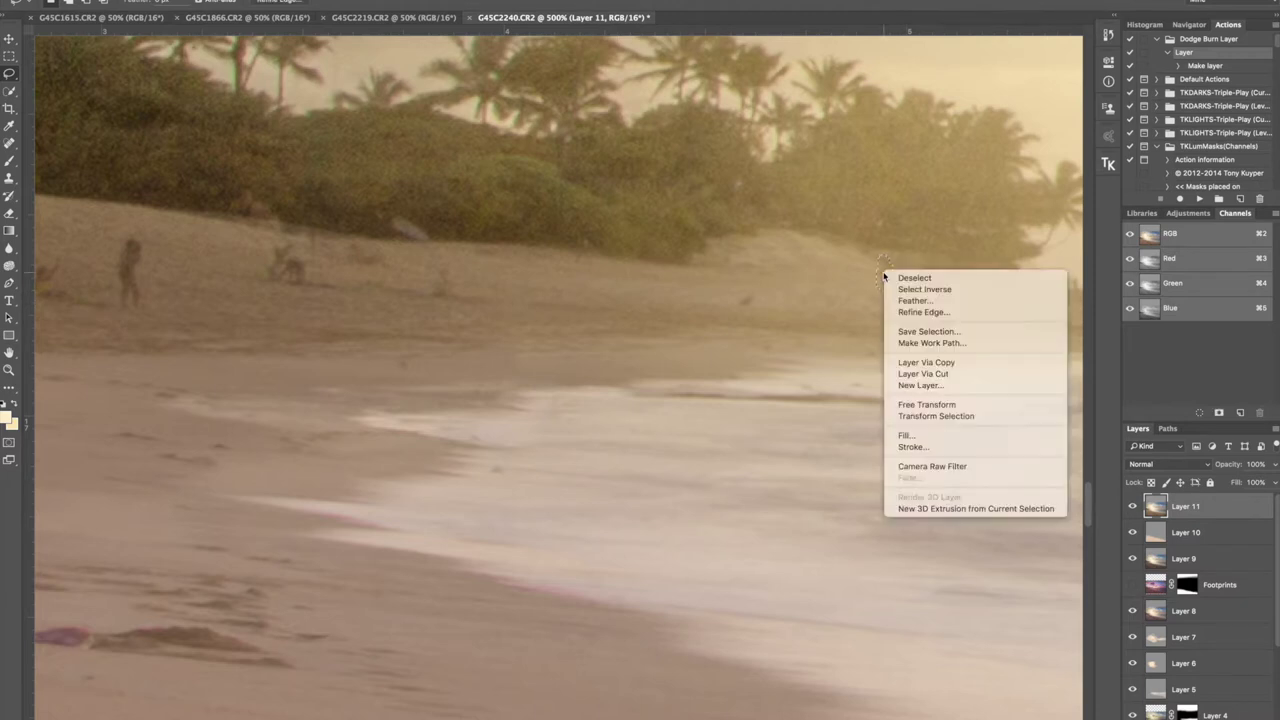
click(914, 438)
key(Return)
key(super+d)
Content-Aware fill away two more small figures further left on the beach
scroll(495, 313, left, 10)
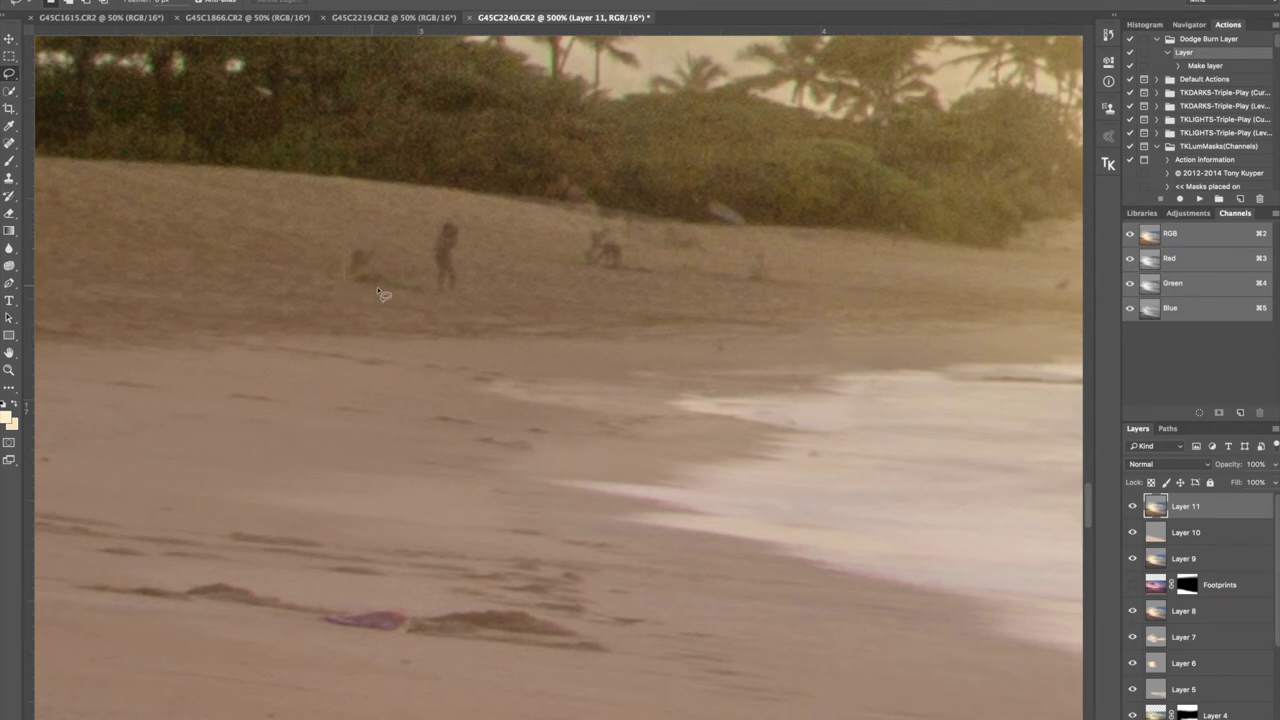
mouse_move(457, 263)
mouse_down()
mouse_move(469, 237)
mouse_move(431, 253)
mouse_move(428, 270)
mouse_move(381, 272)
mouse_move(388, 248)
mouse_move(372, 243)
mouse_move(362, 250)
mouse_move(375, 280)
mouse_up()
right_click(372, 271)
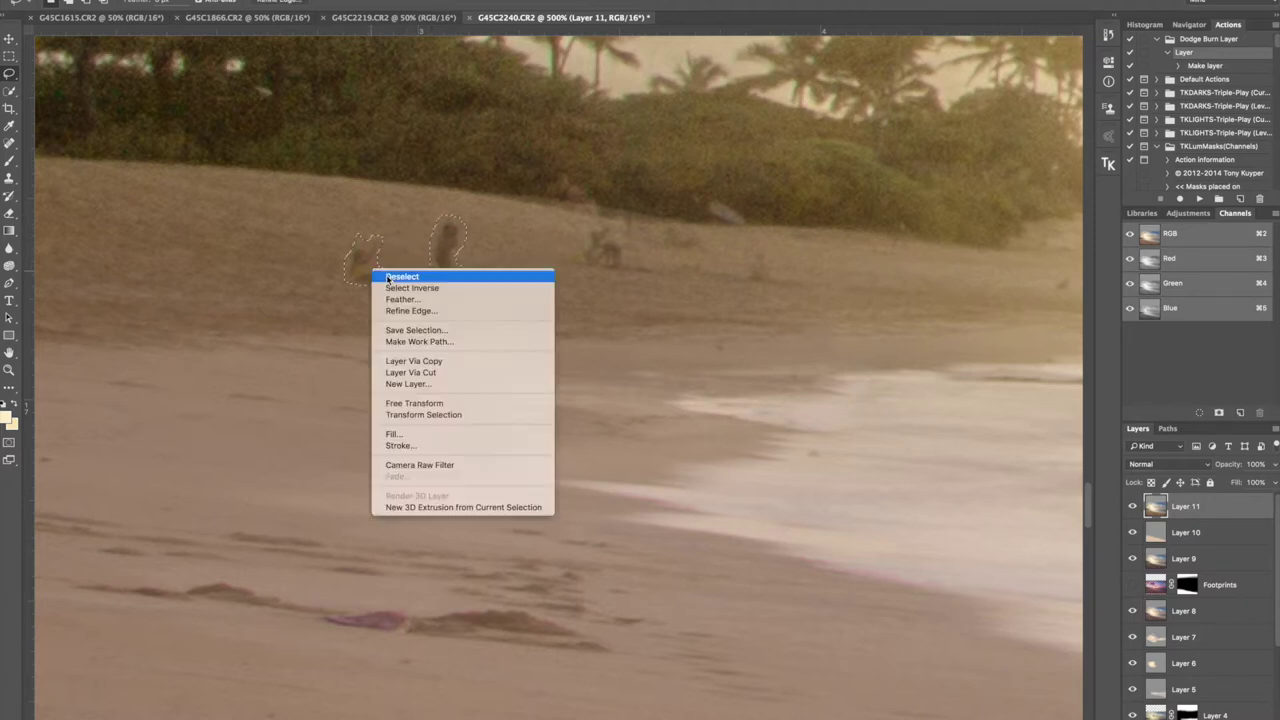
click(449, 433)
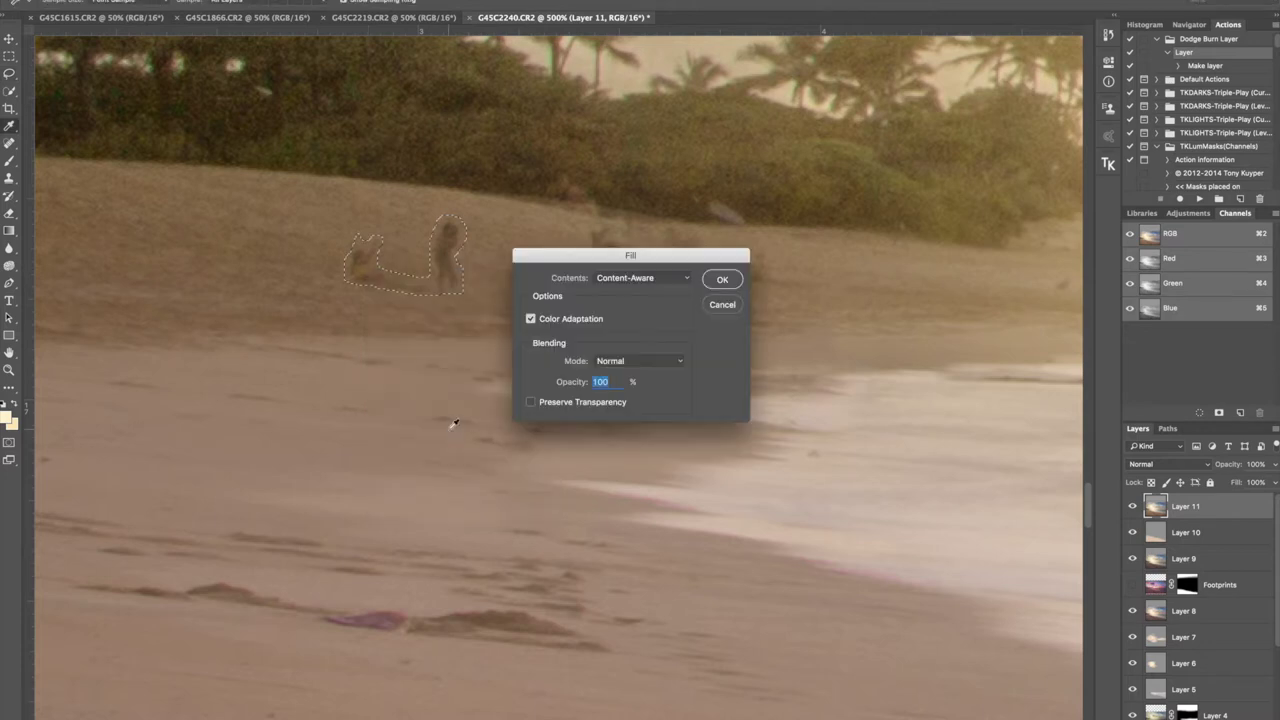
key(Return)
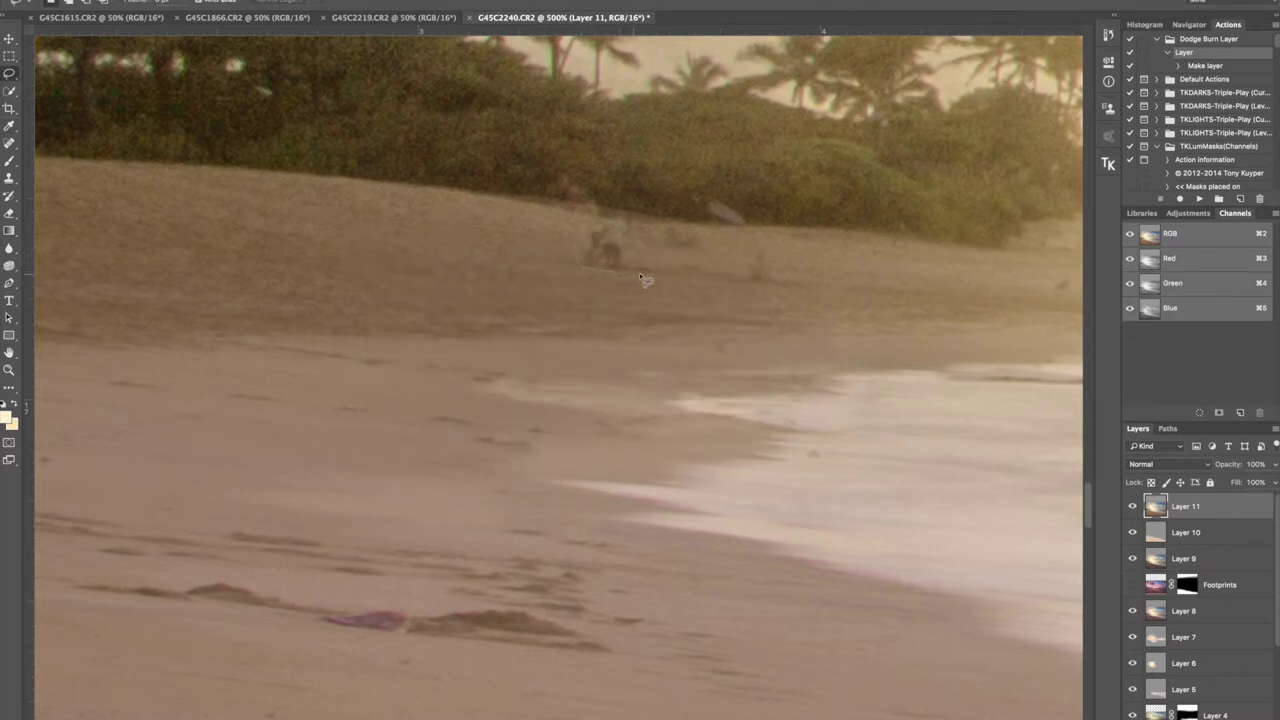
mouse_move(638, 265)
mouse_down()
mouse_move(598, 222)
mouse_move(578, 248)
mouse_up()
right_click(603, 254)
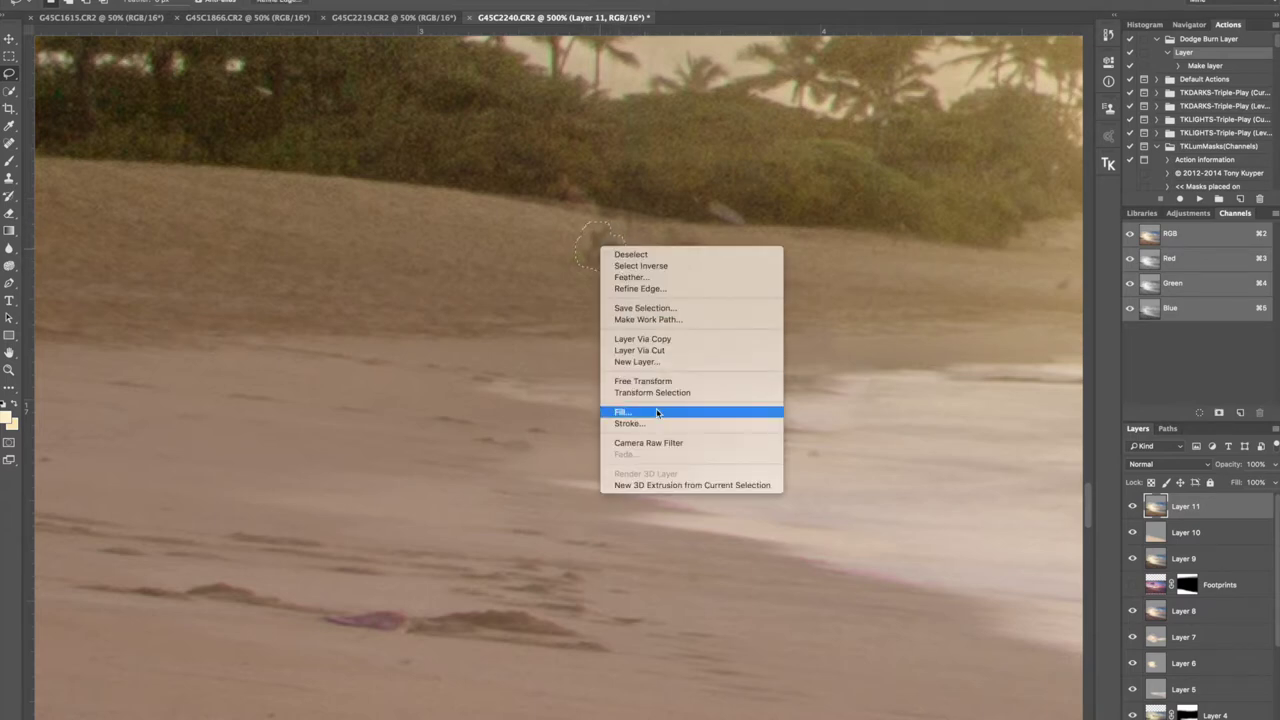
click(655, 414)
key(Return)
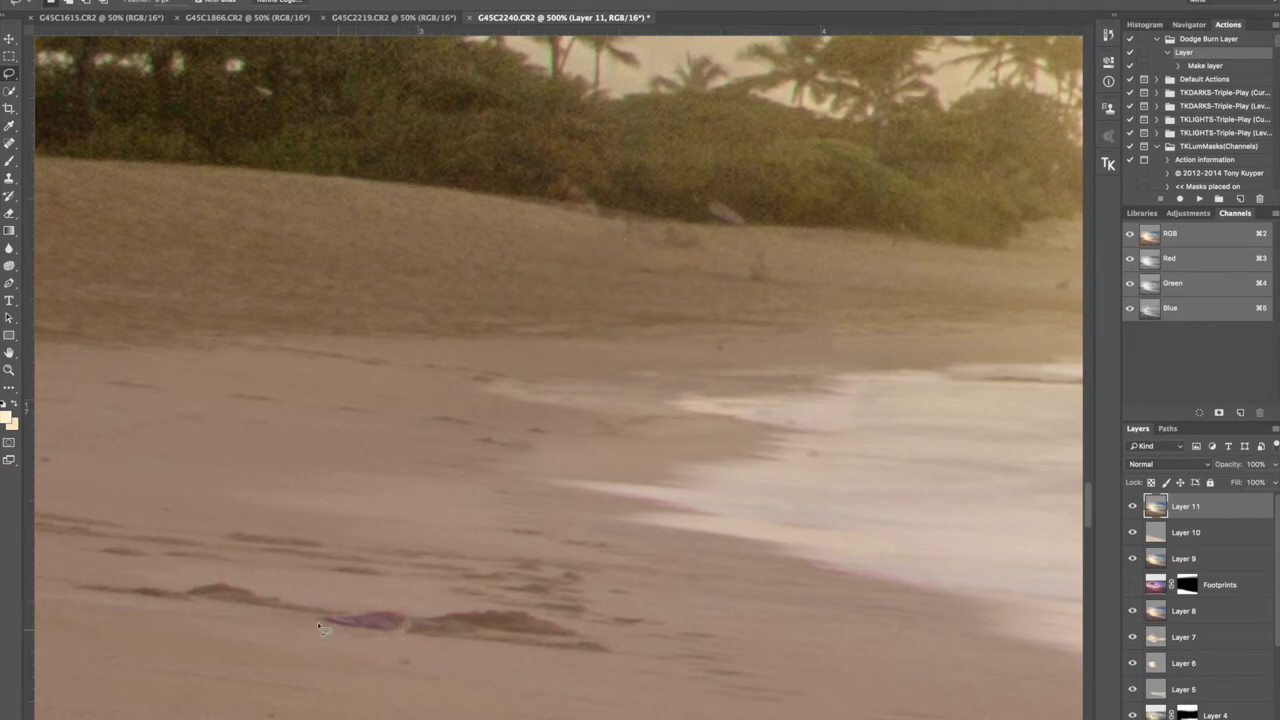
Content-Aware fill away the pink object on the sand
drag(356, 607, 410, 625)
right_click(390, 625)
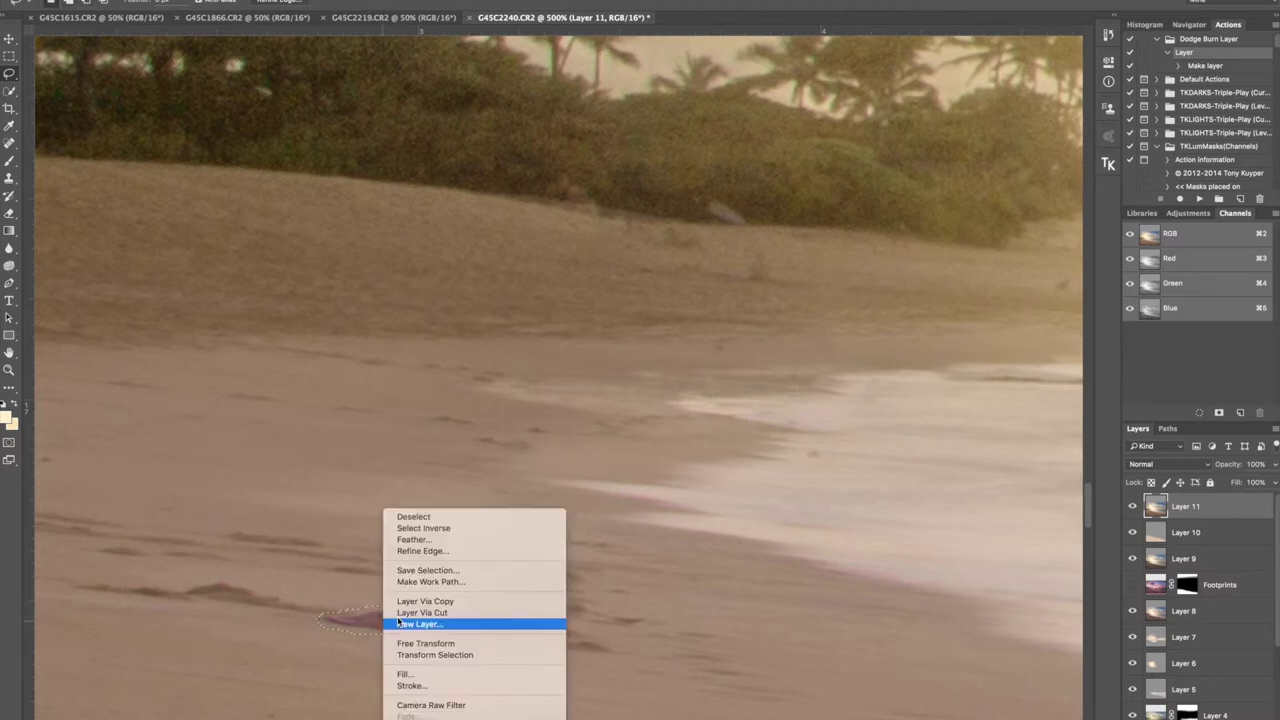
click(465, 677)
key(Return)
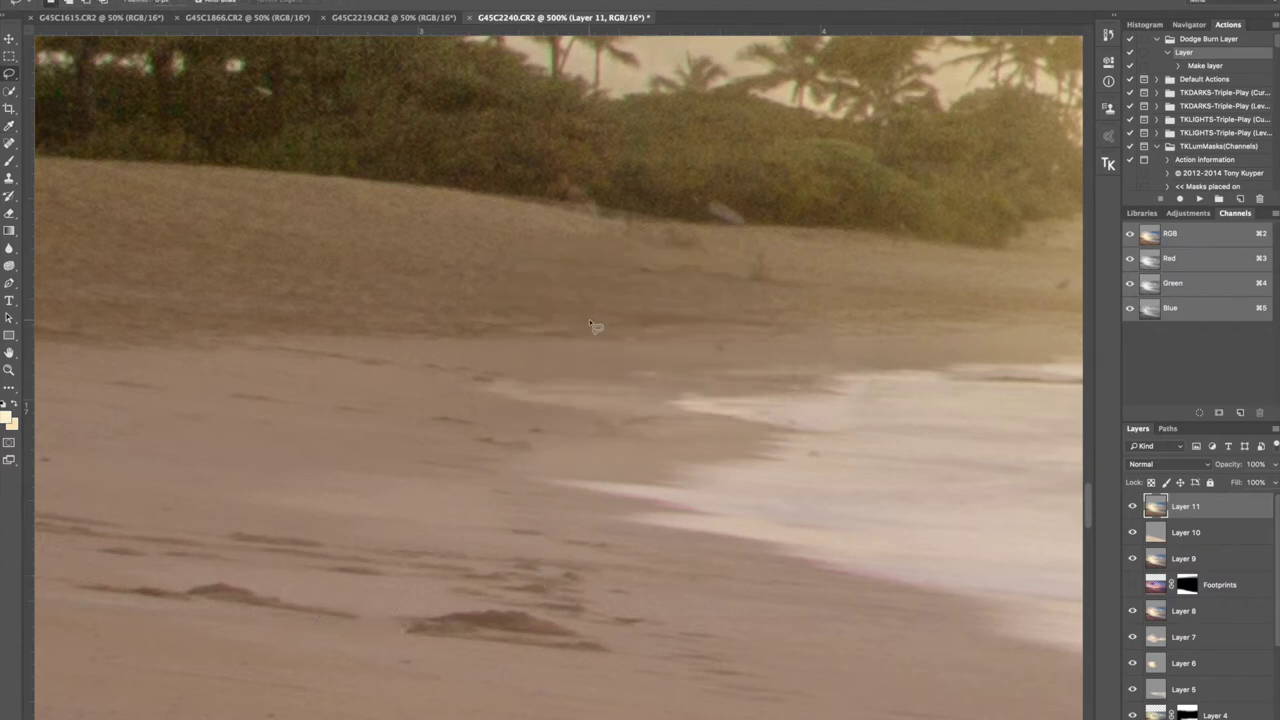
Content-Aware fill away two more small spots on the upper sand
scroll(592, 325, up, 3)
scroll(592, 325, right, 3)
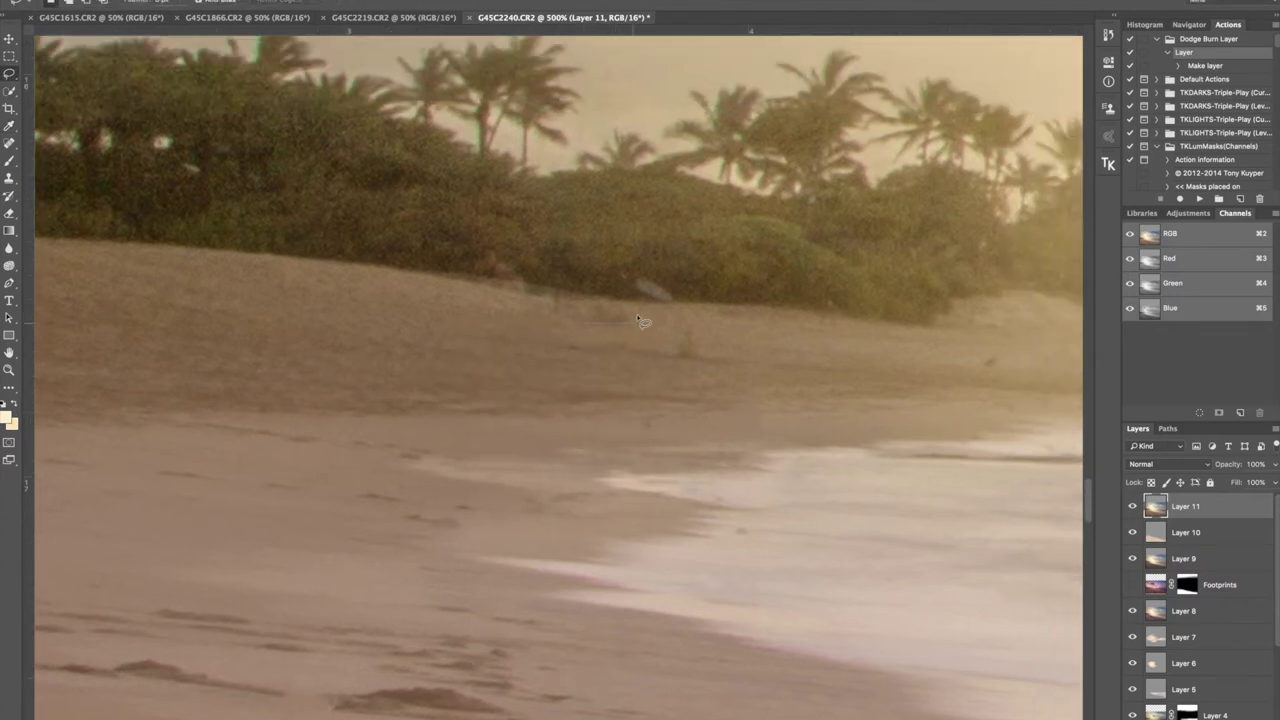
drag(584, 313, 613, 323)
right_click(613, 323)
click(652, 484)
key(Return)
mouse_move(693, 361)
mouse_down()
mouse_move(675, 362)
mouse_move(688, 333)
mouse_move(686, 350)
mouse_up()
right_click(686, 351)
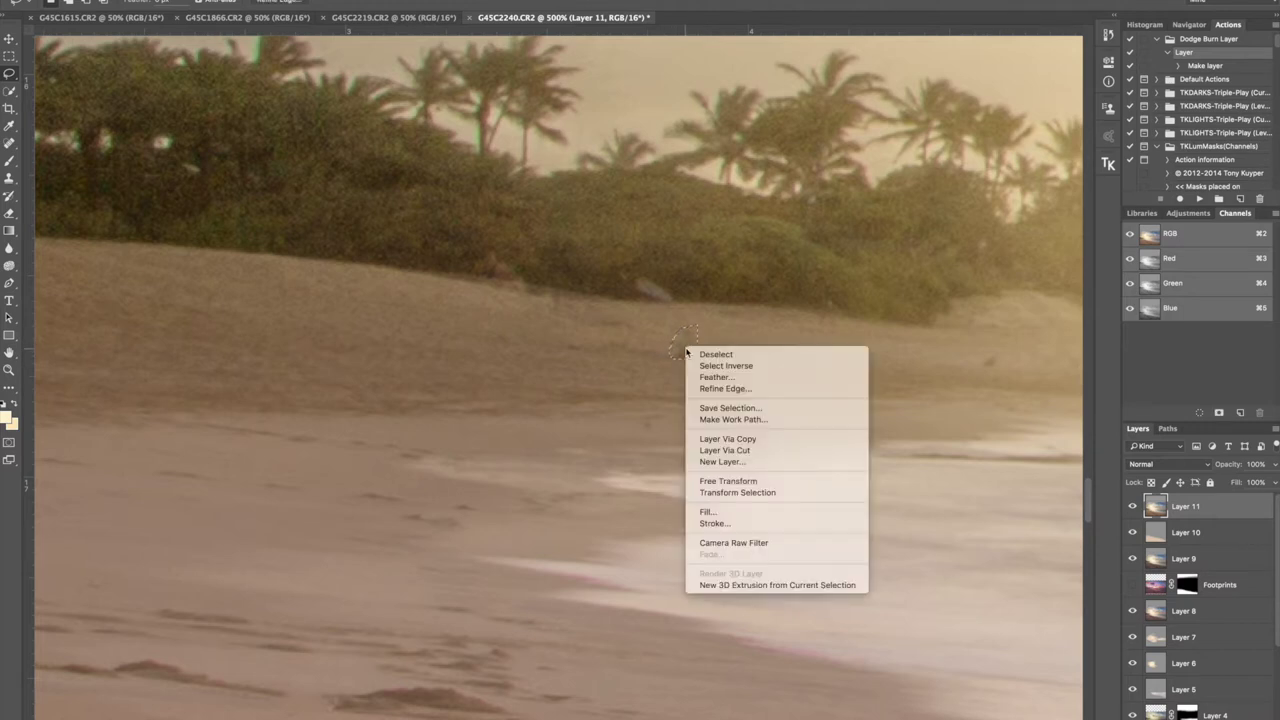
click(728, 511)
key(Return)
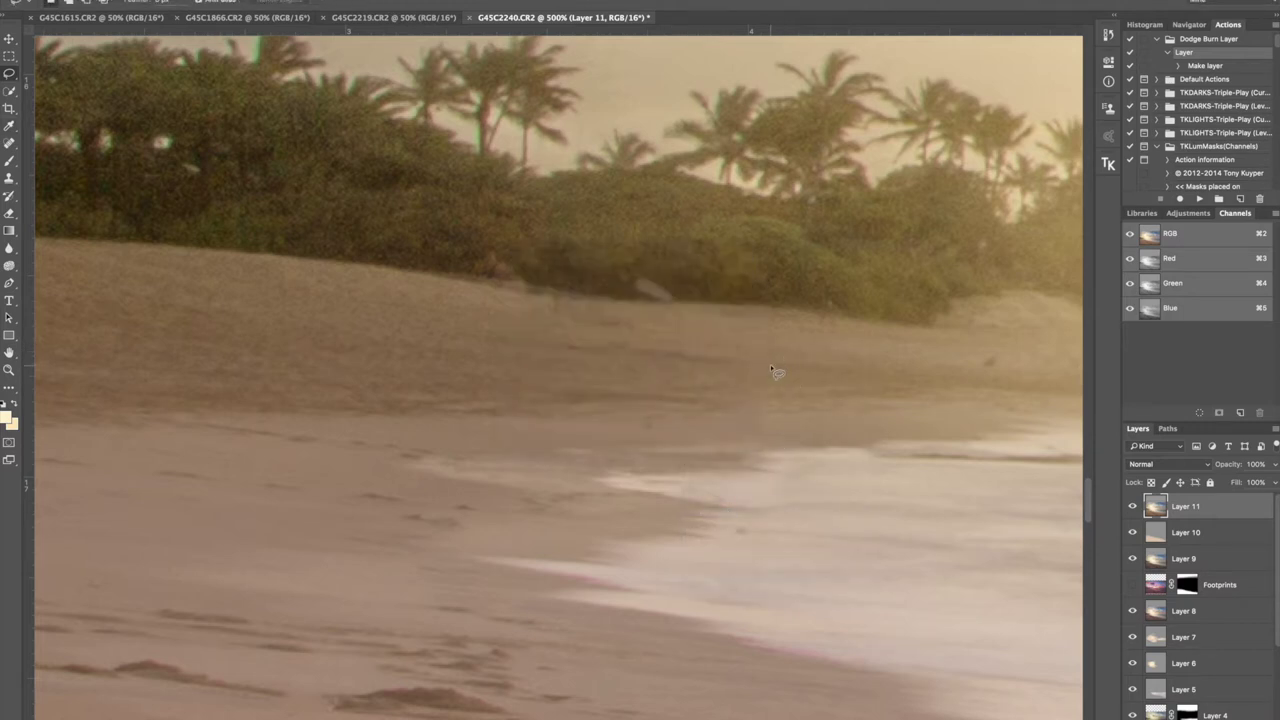
scroll(771, 370, down, 3)
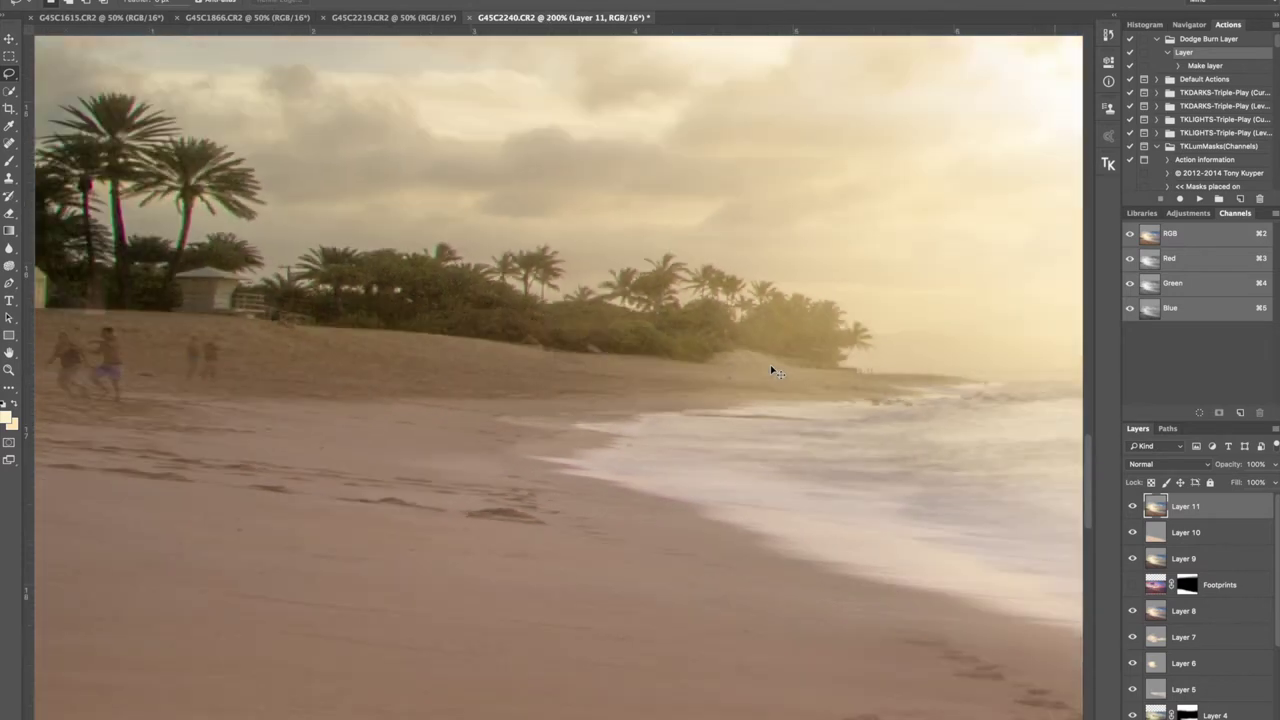
Content-Aware fill the left-hand and right-hand pairs of figures with sand
scroll(305, 342, down, 2)
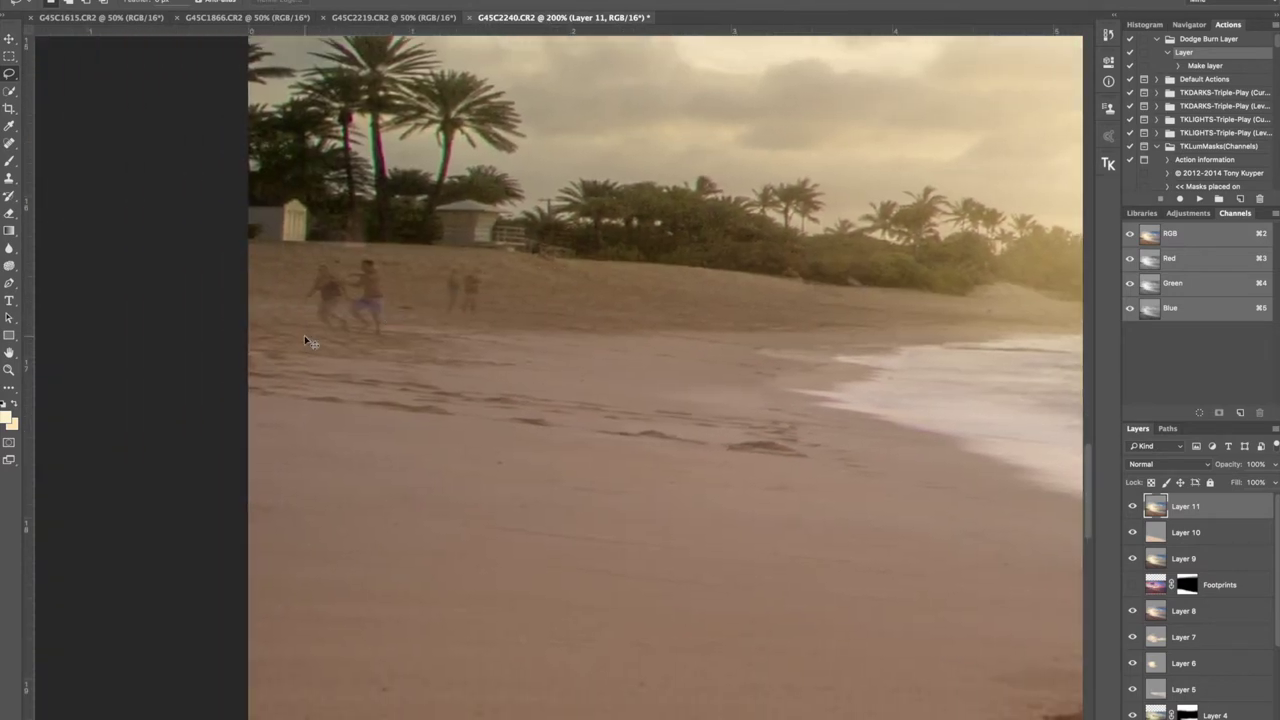
scroll(305, 342, up, 3)
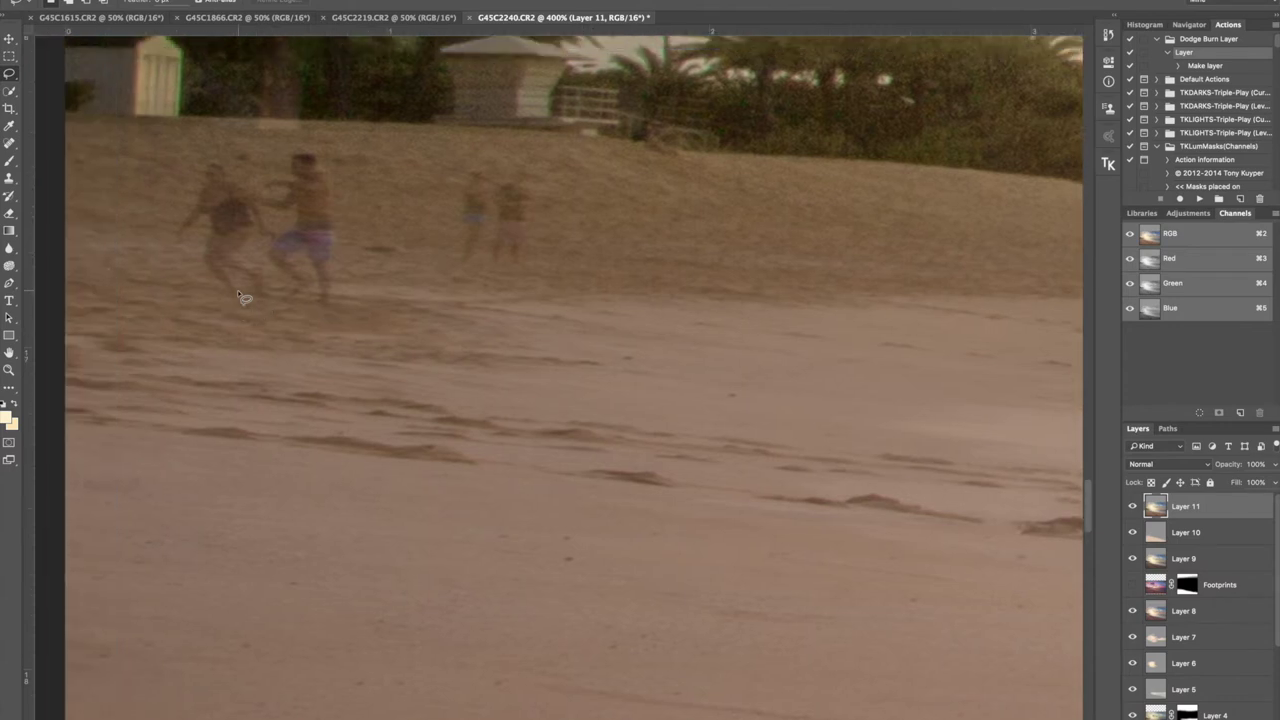
scroll(243, 297, up, 1)
mouse_move(196, 213)
mouse_down()
mouse_move(172, 273)
mouse_move(196, 268)
mouse_move(213, 319)
mouse_move(309, 330)
mouse_move(346, 302)
mouse_move(352, 244)
mouse_move(326, 187)
mouse_move(310, 178)
mouse_move(238, 207)
mouse_move(205, 192)
mouse_up()
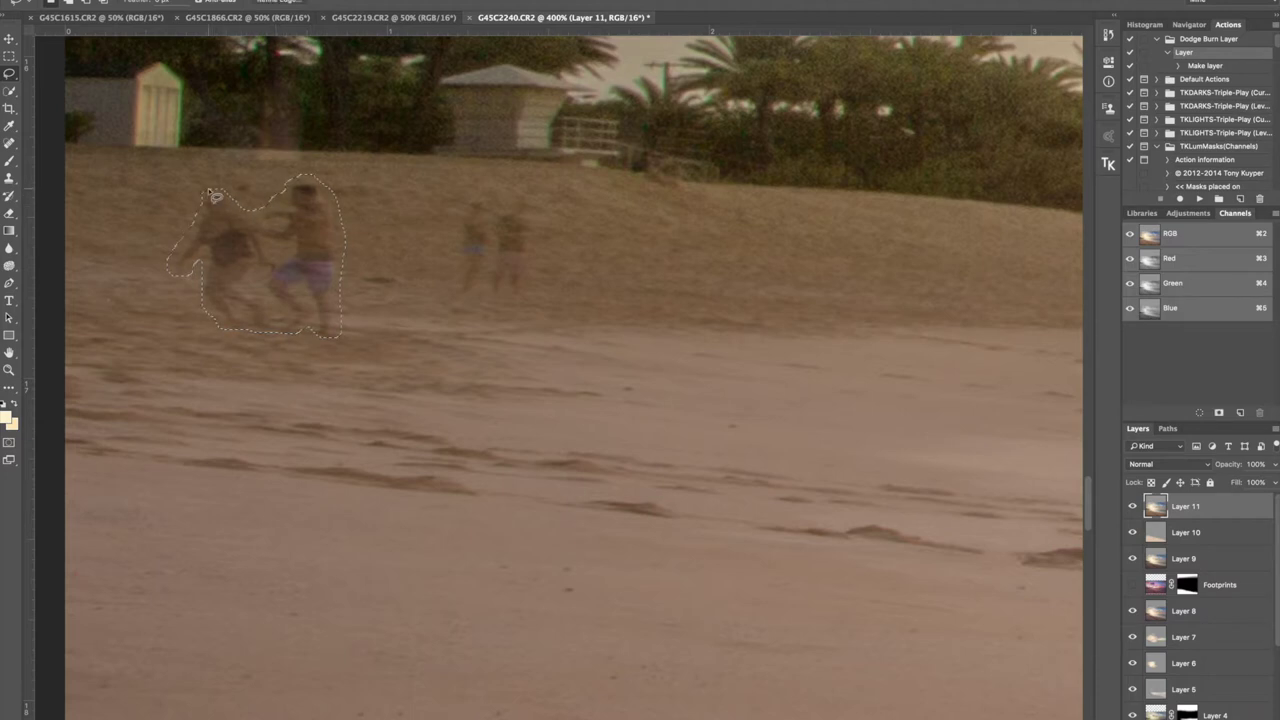
right_click(229, 244)
click(290, 407)
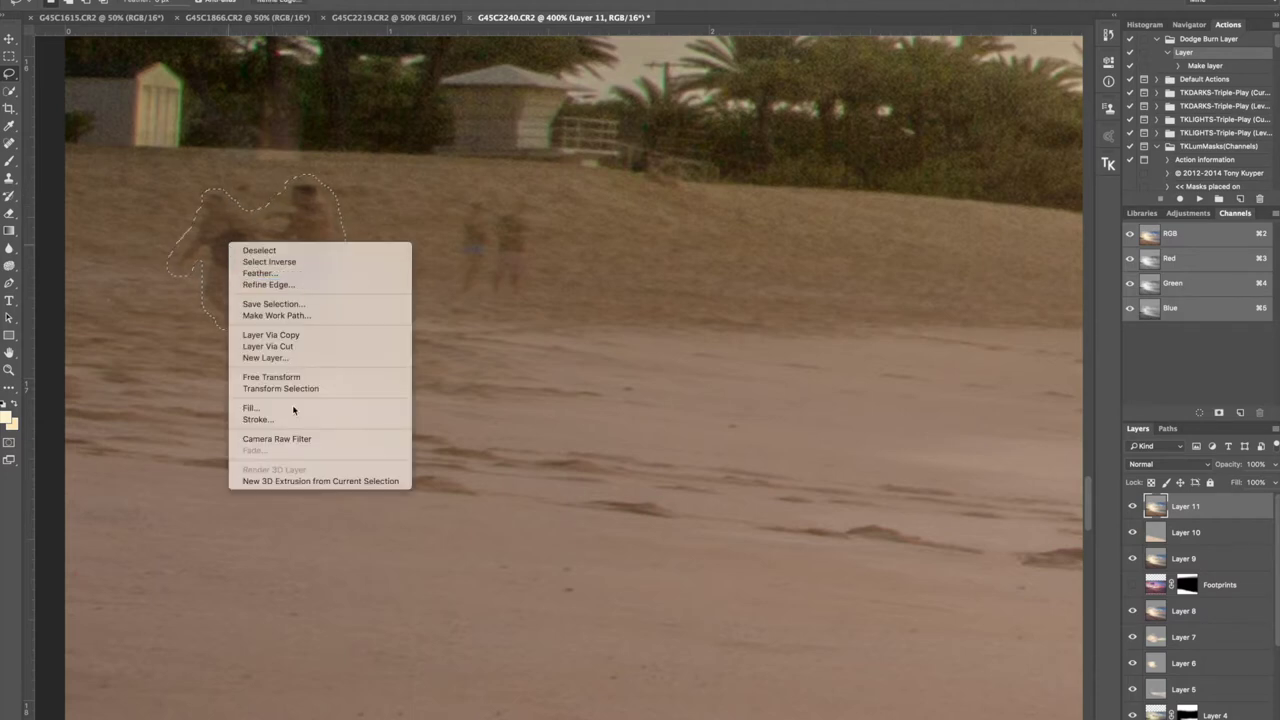
key(Return)
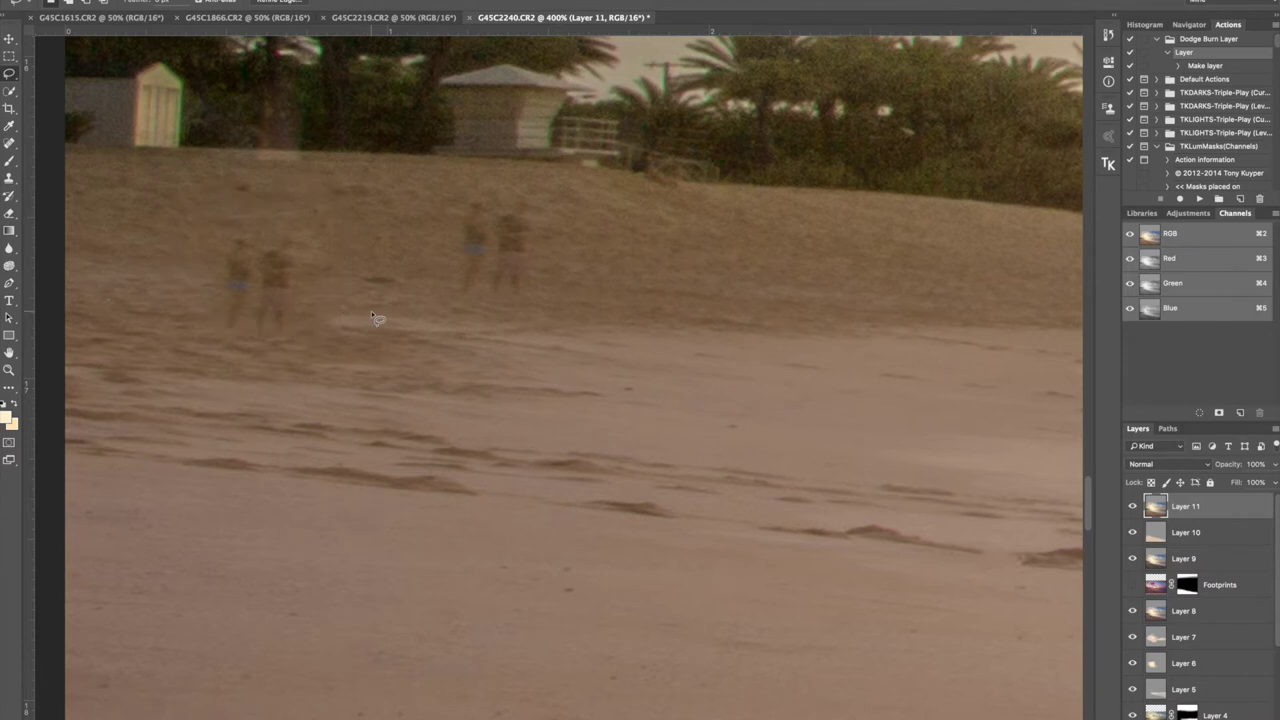
mouse_move(458, 200)
mouse_down()
mouse_move(458, 293)
mouse_move(514, 298)
mouse_move(540, 211)
mouse_move(531, 193)
mouse_move(503, 190)
mouse_move(470, 201)
mouse_up()
right_click(485, 229)
click(544, 395)
key(Return)
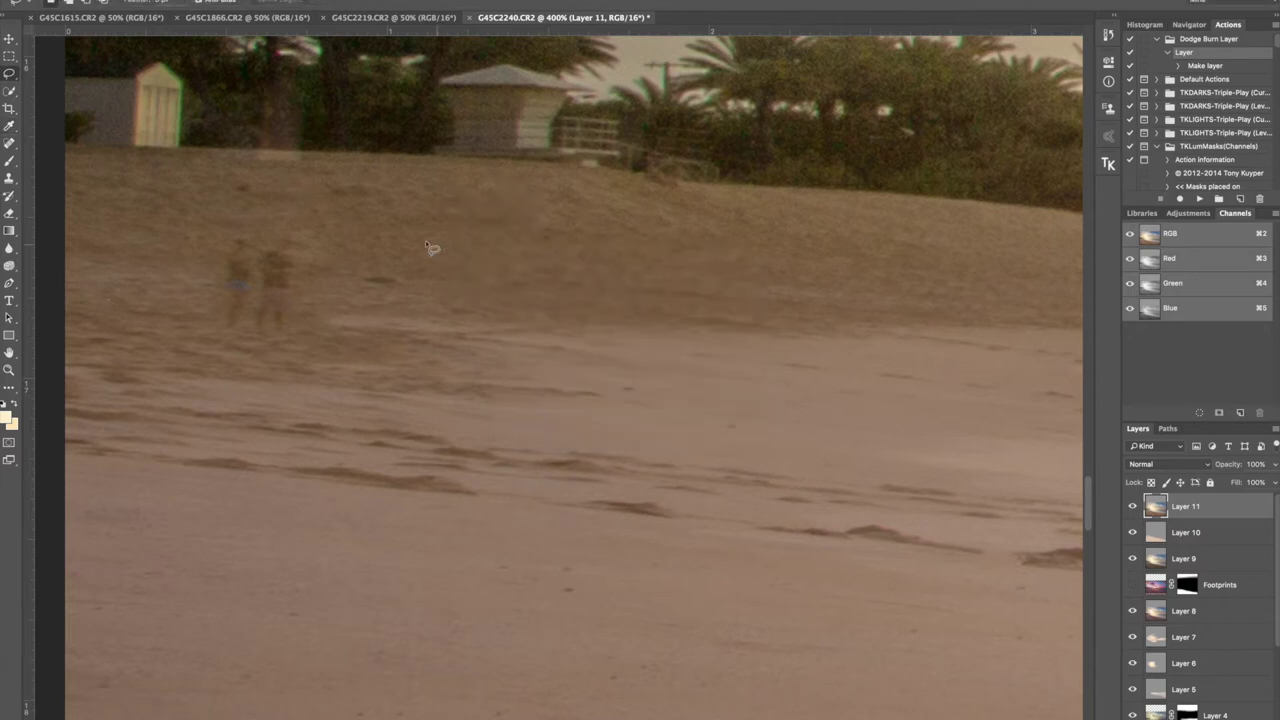
Content-Aware fill the remaining faint figures on the beach
mouse_move(305, 270)
mouse_down()
mouse_move(297, 331)
mouse_move(244, 341)
mouse_move(218, 310)
mouse_move(216, 252)
mouse_move(246, 233)
mouse_move(296, 240)
mouse_up()
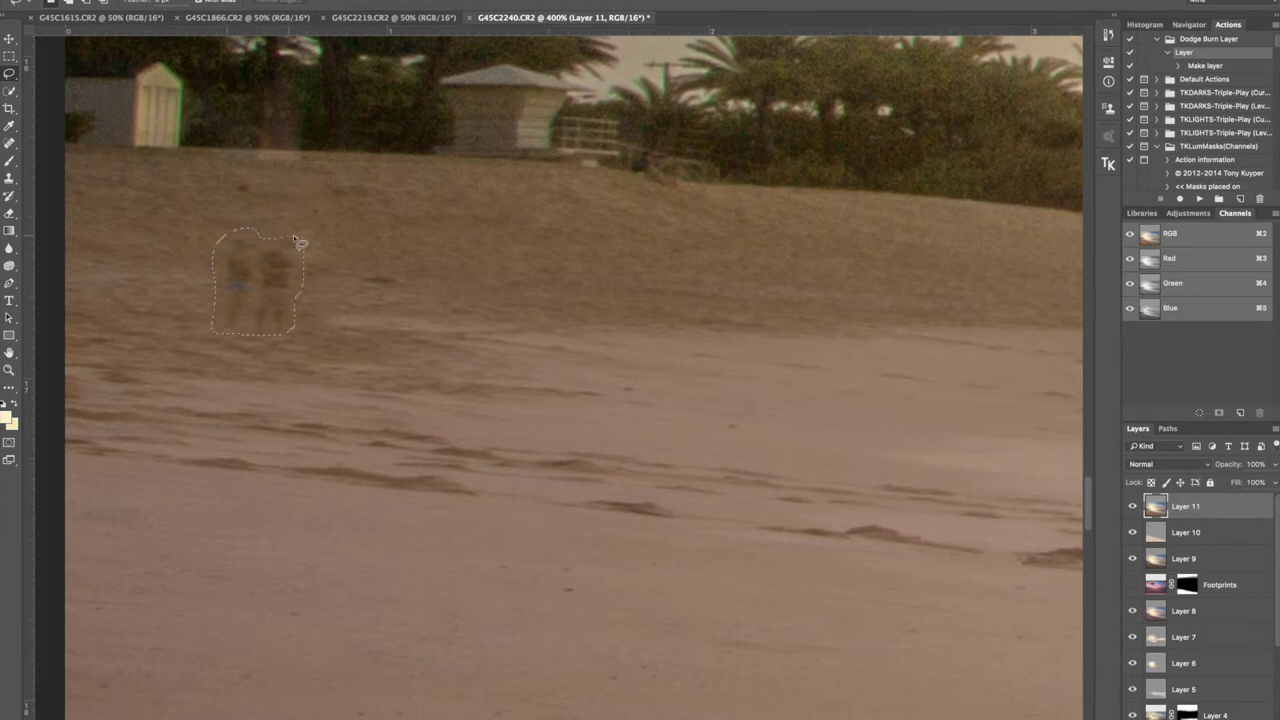
right_click(277, 286)
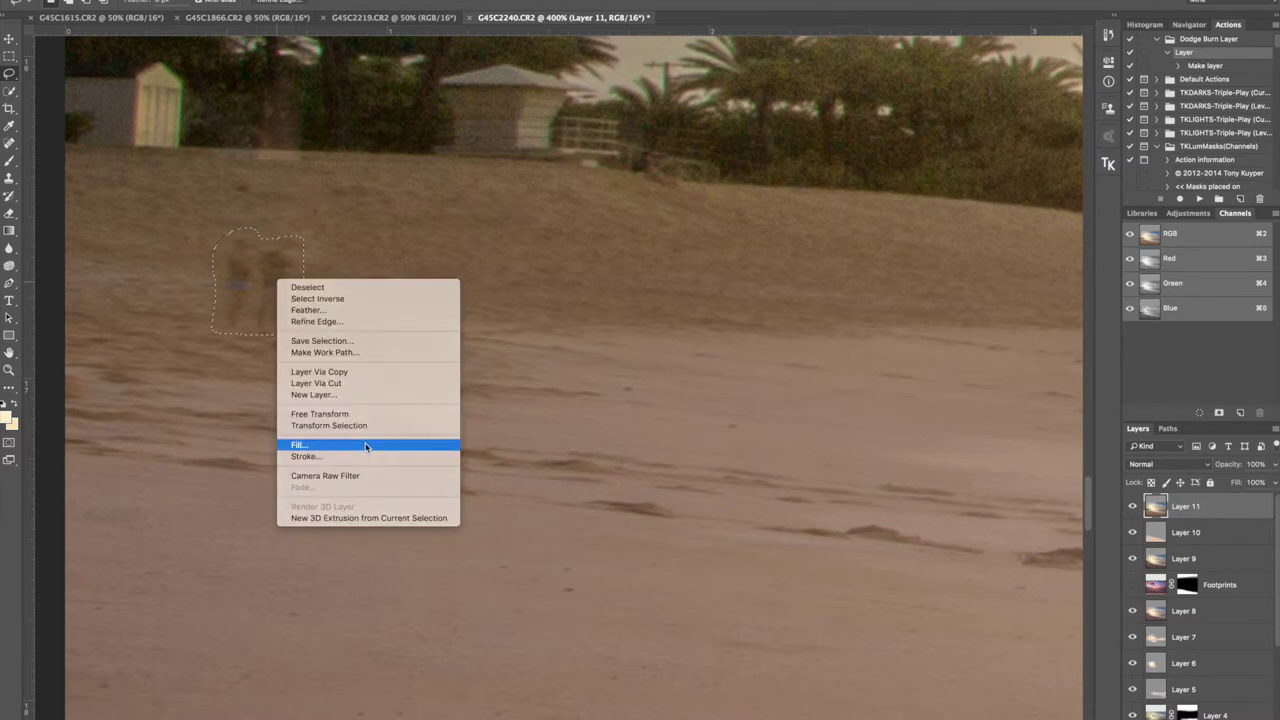
click(365, 446)
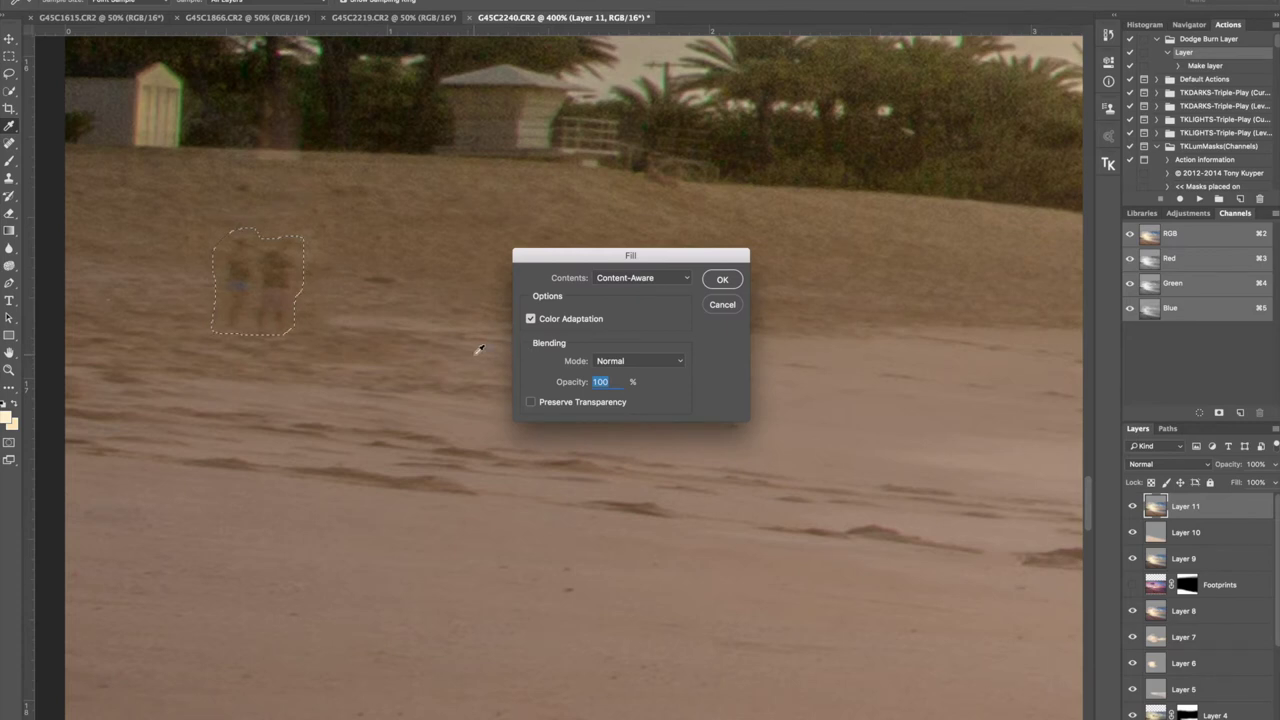
key(Return)
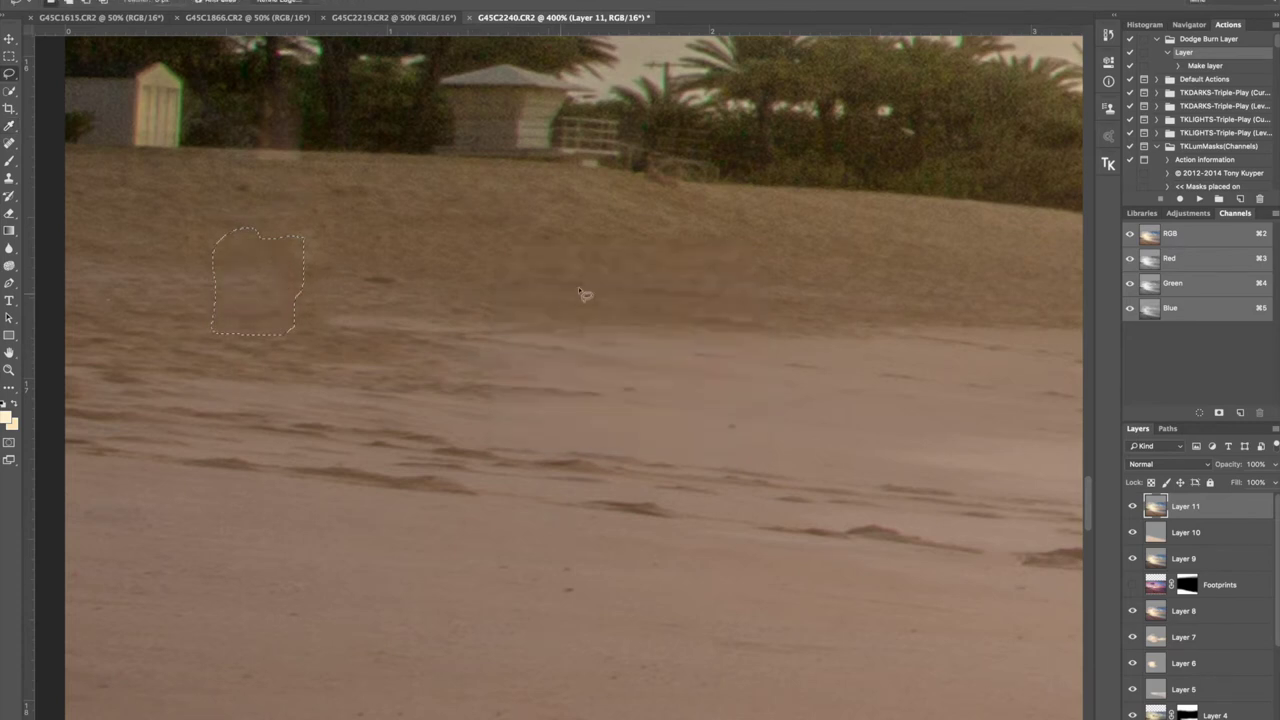
scroll(561, 314, down, 5)
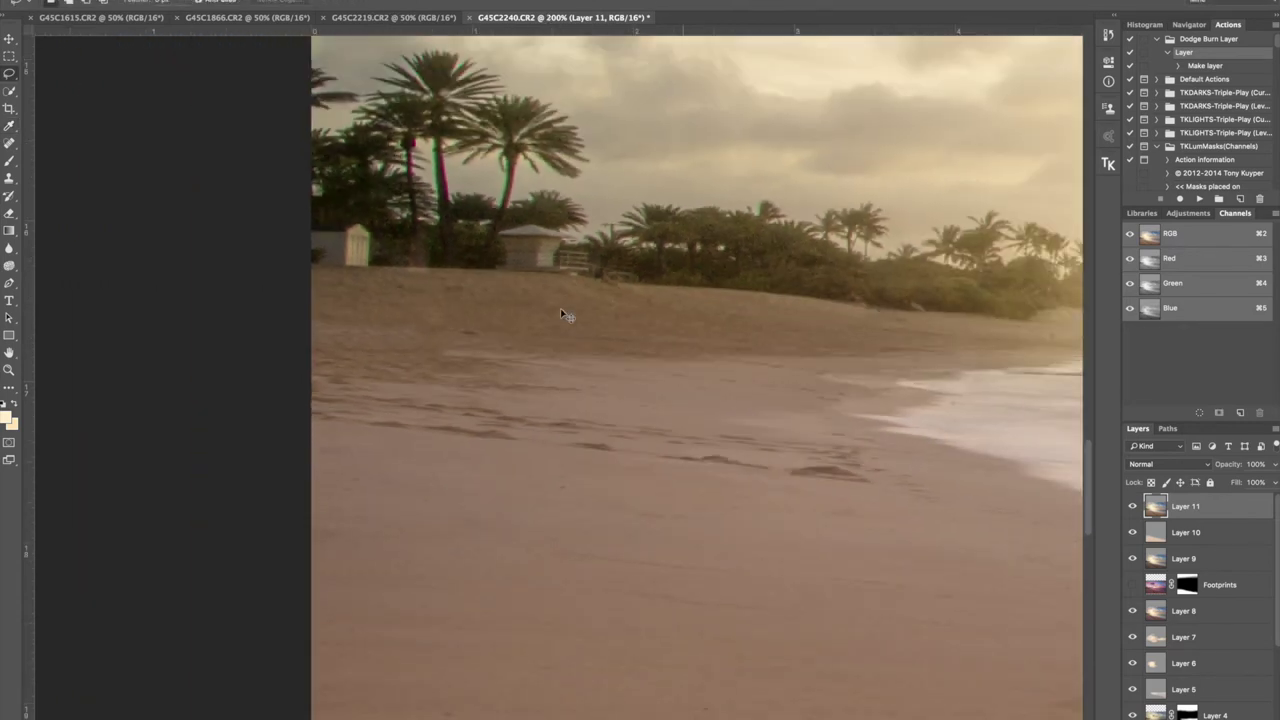
Zoom out to fit the whole photo, starting and cancelling a Free Transform on Layer 11
scroll(563, 315, down, 1)
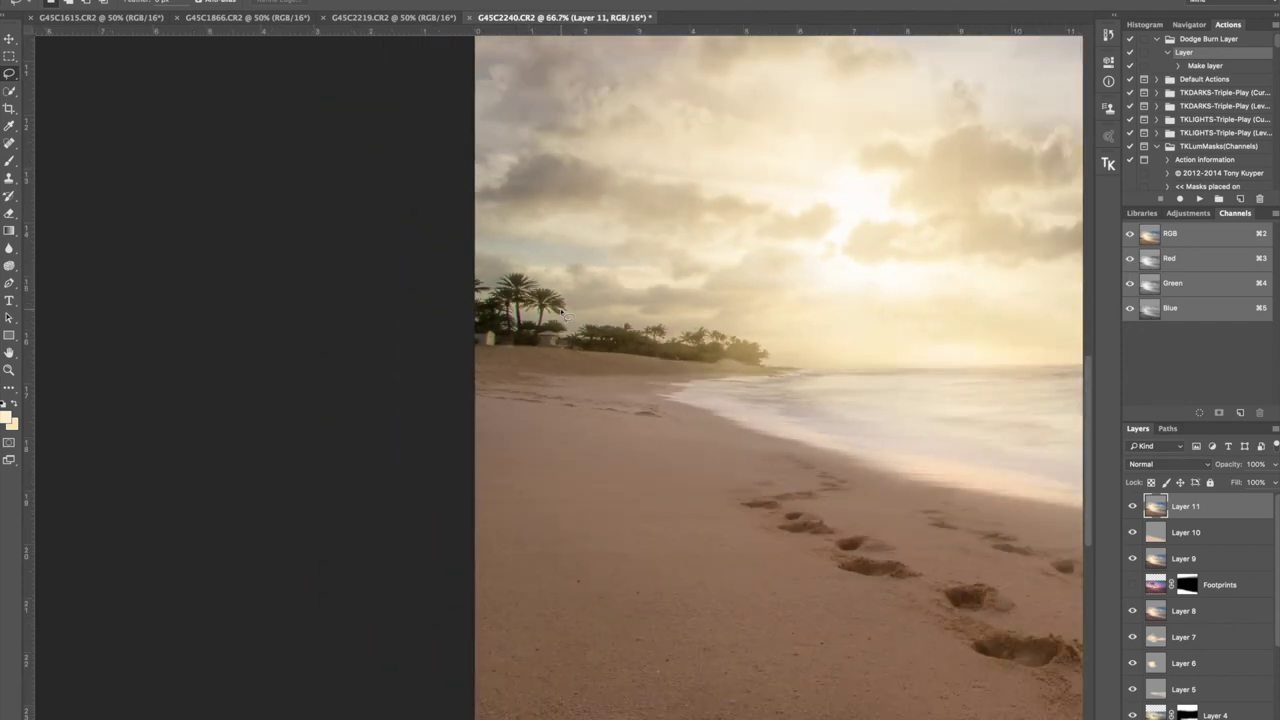
drag(830, 327, 406, 327)
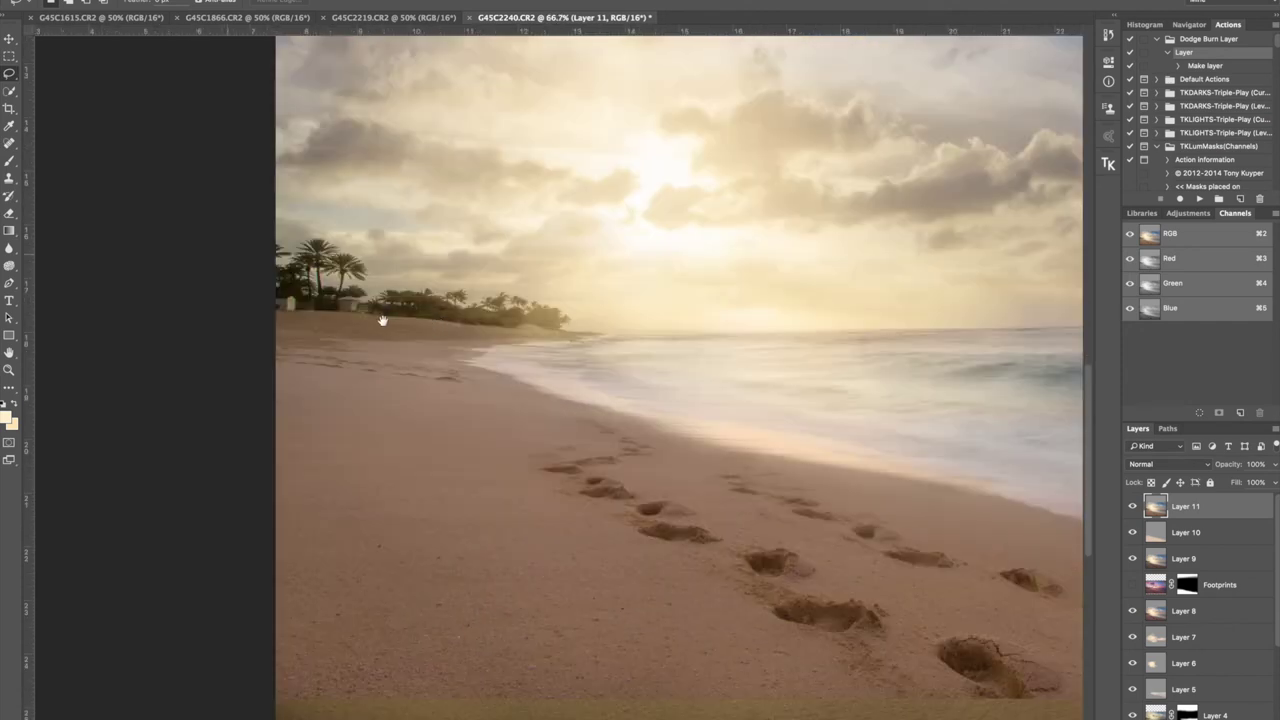
scroll(382, 320, right, 8)
scroll(382, 320, down, 2)
key(super+minus)
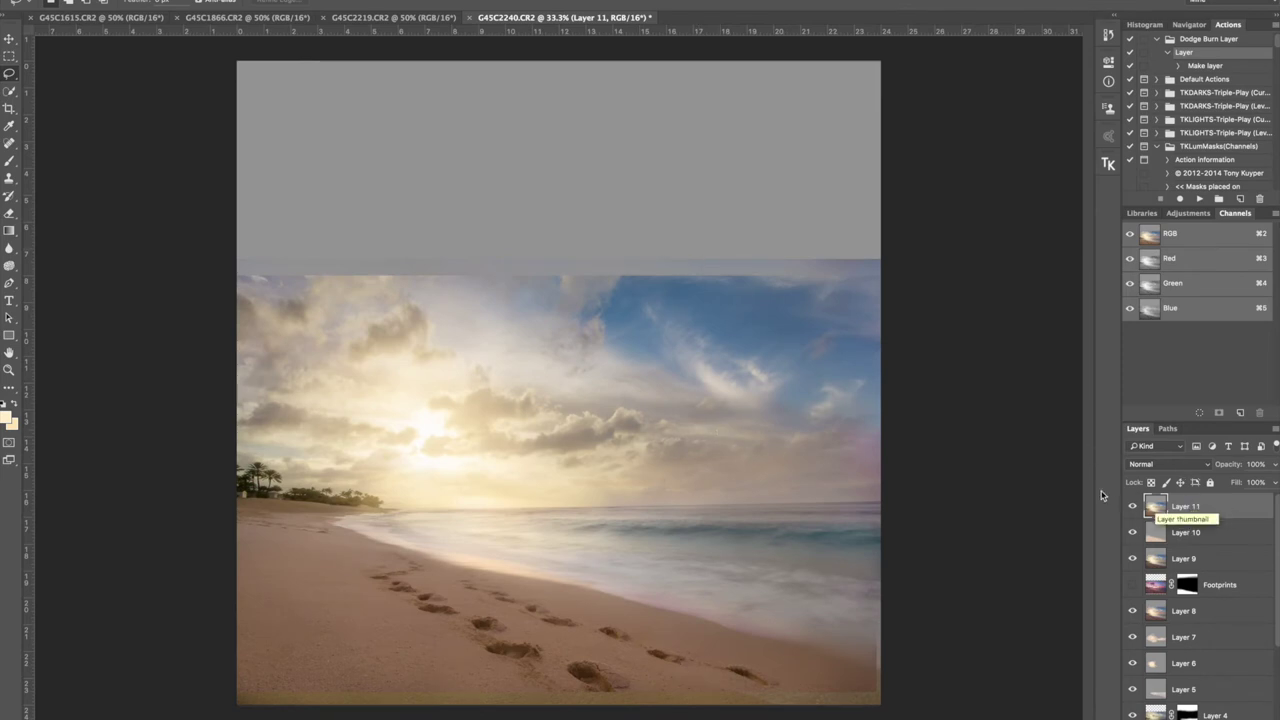
key(m)
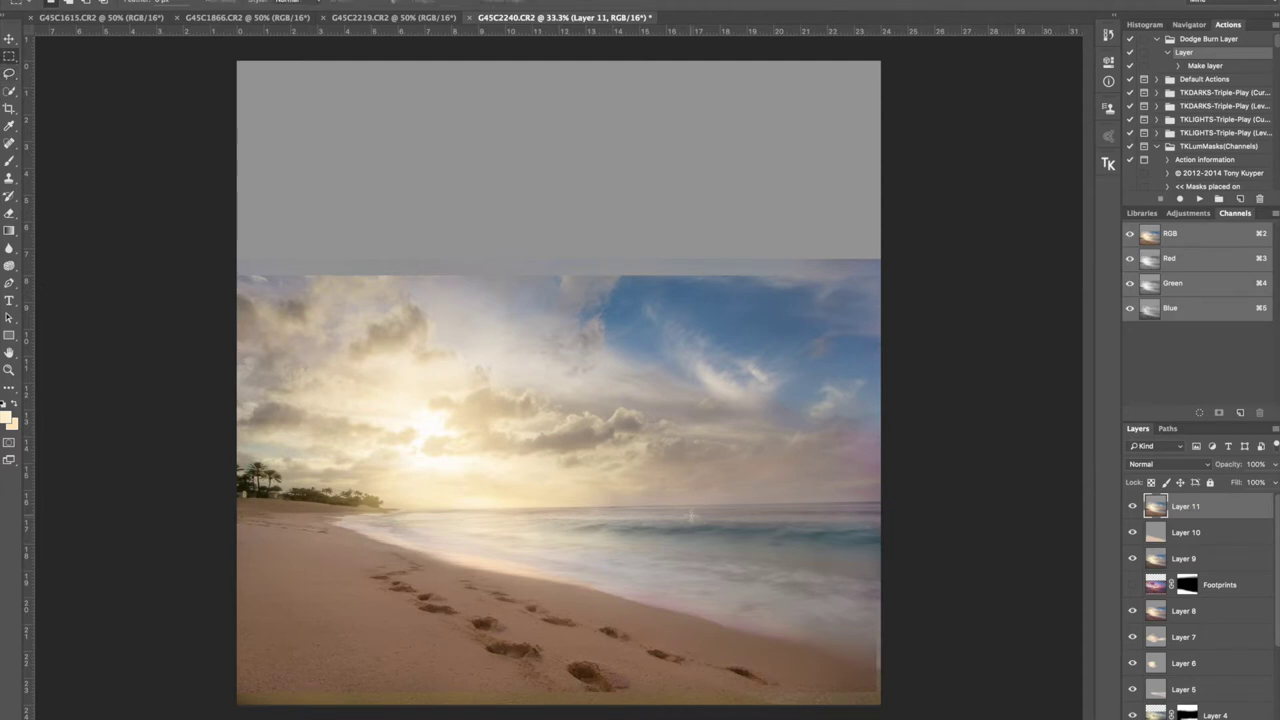
right_click(692, 515)
click(775, 632)
key(Return)
Crop the top edge down to trim off the empty grey band
key(c)
drag(561, 150, 563, 170)
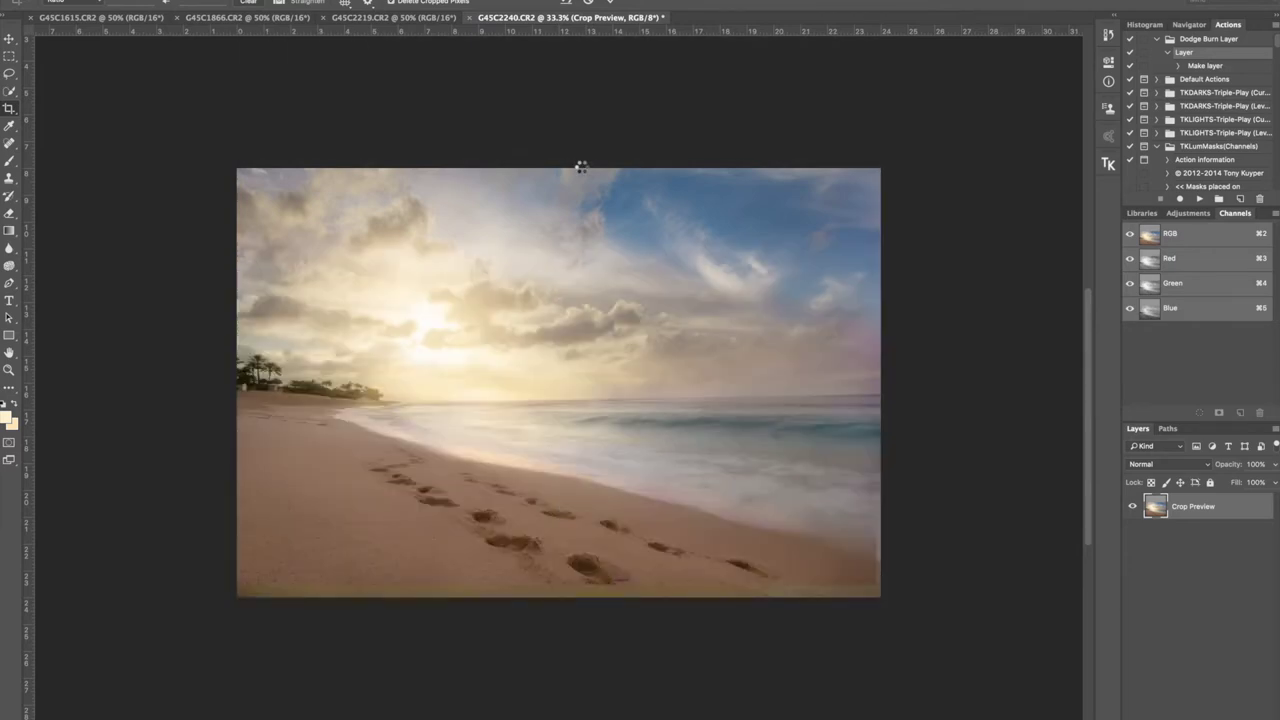
key(Return)
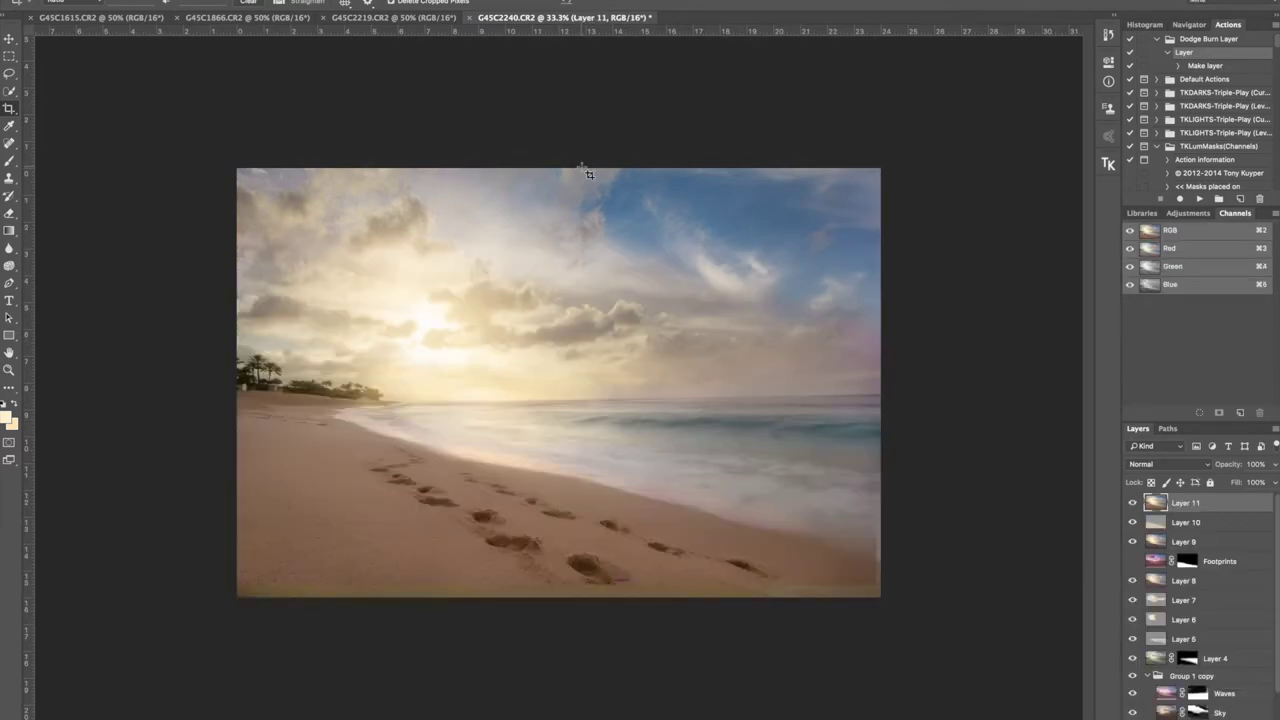
Put Layer 11 into Warp and stretch the bottom corners and lower beach outward
key(m)
right_click(590, 300)
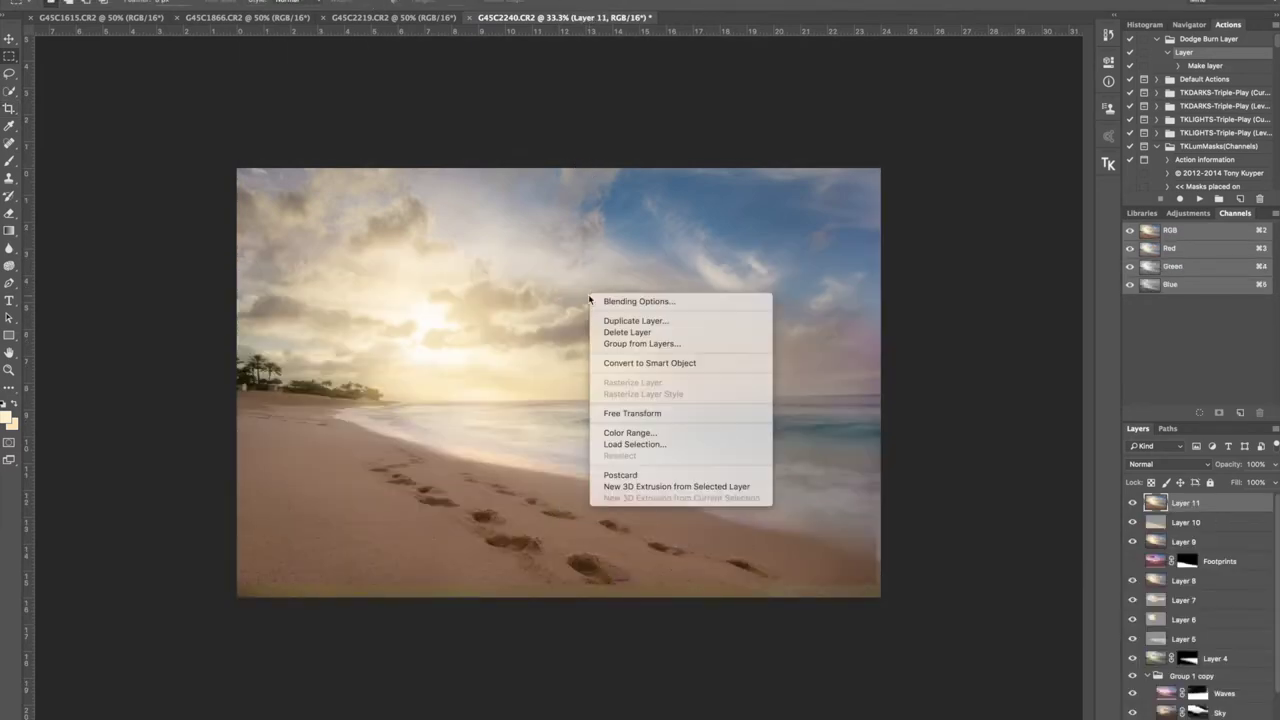
key(Escape)
right_click(650, 412)
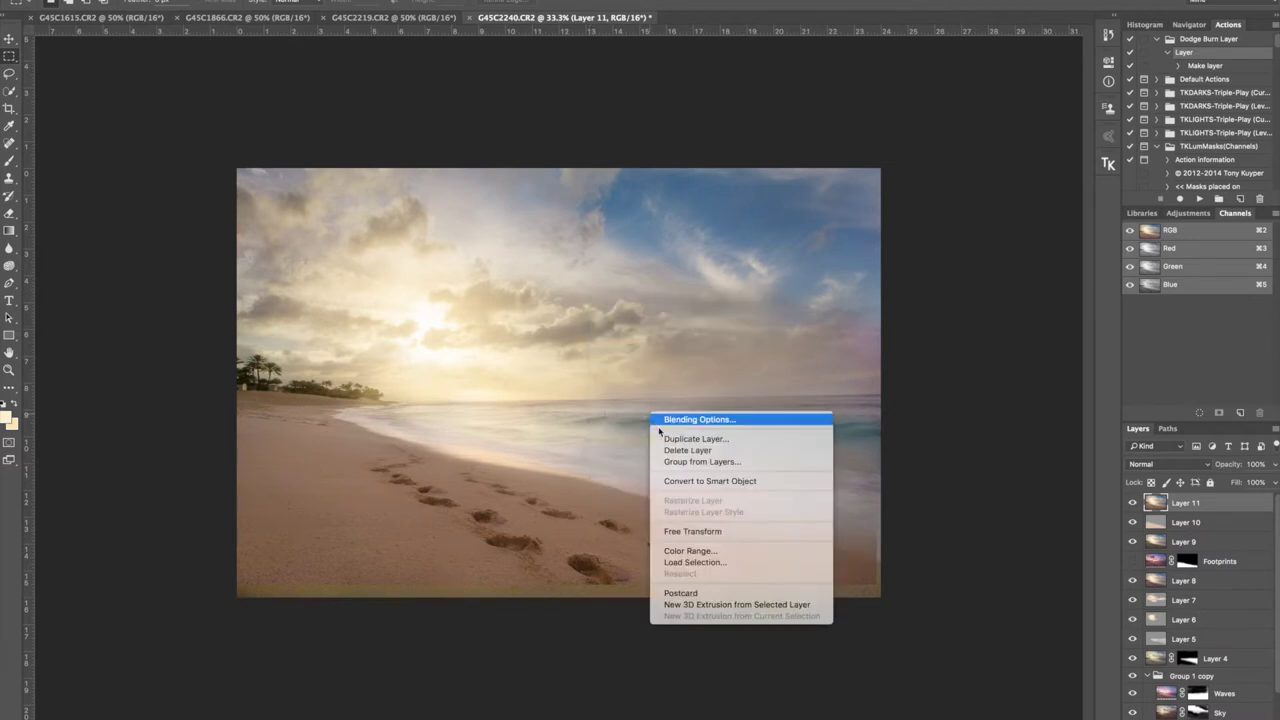
click(692, 531)
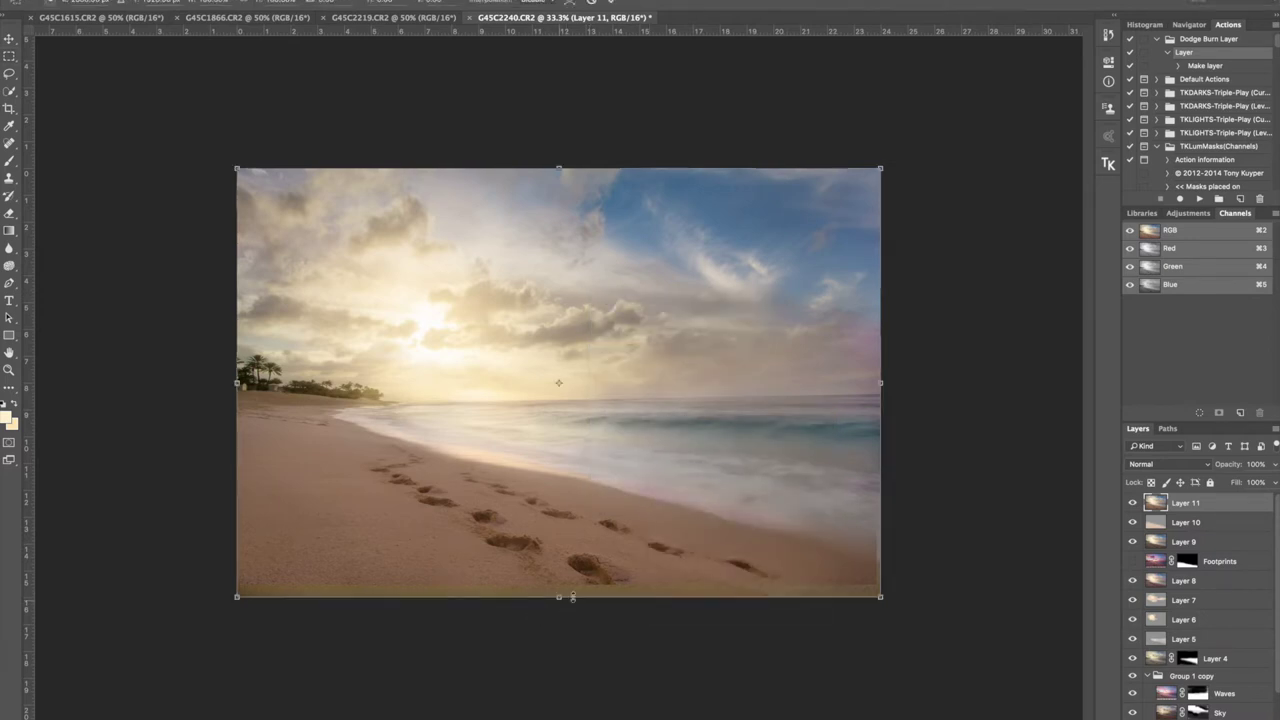
right_click(609, 495)
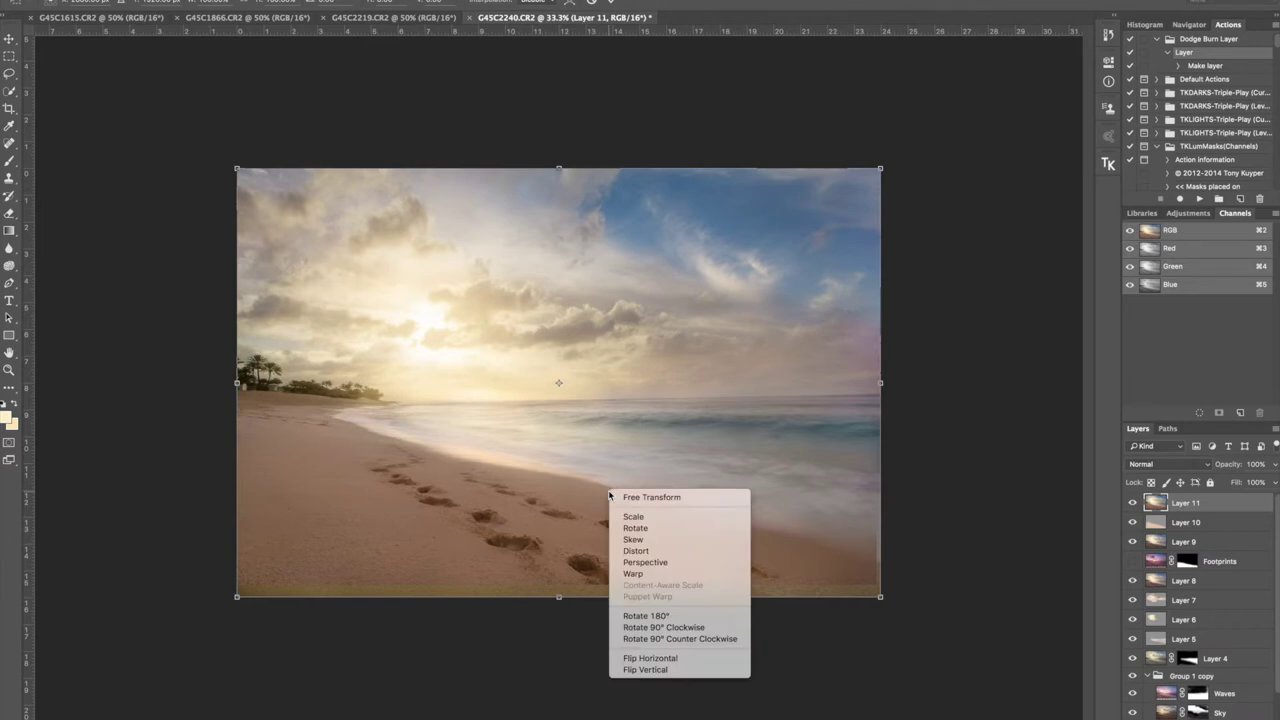
click(693, 575)
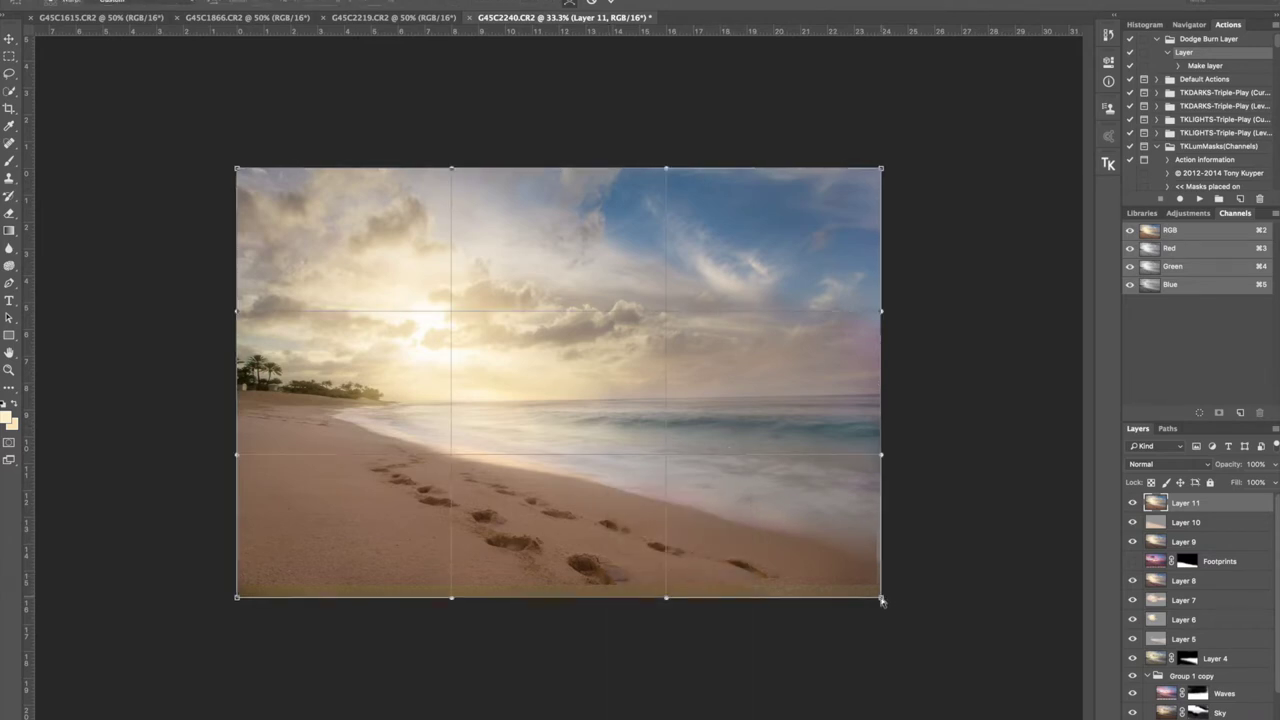
drag(881, 597, 926, 654)
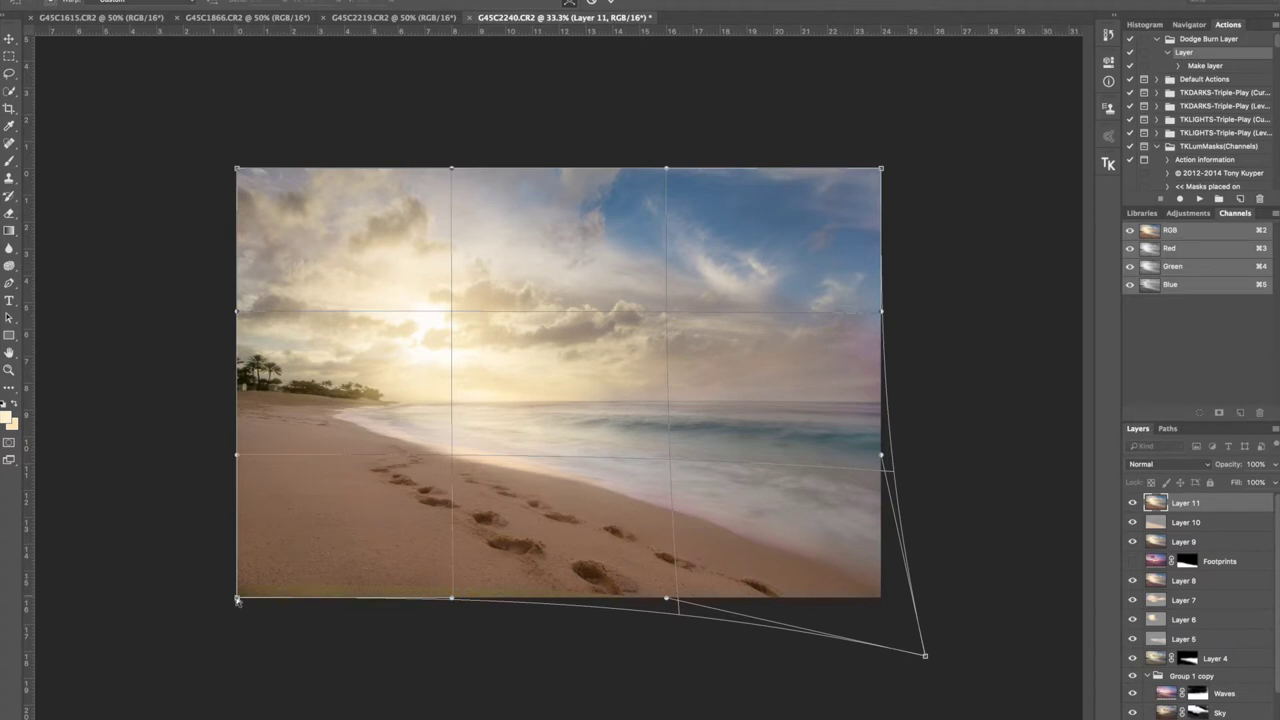
drag(237, 603, 221, 618)
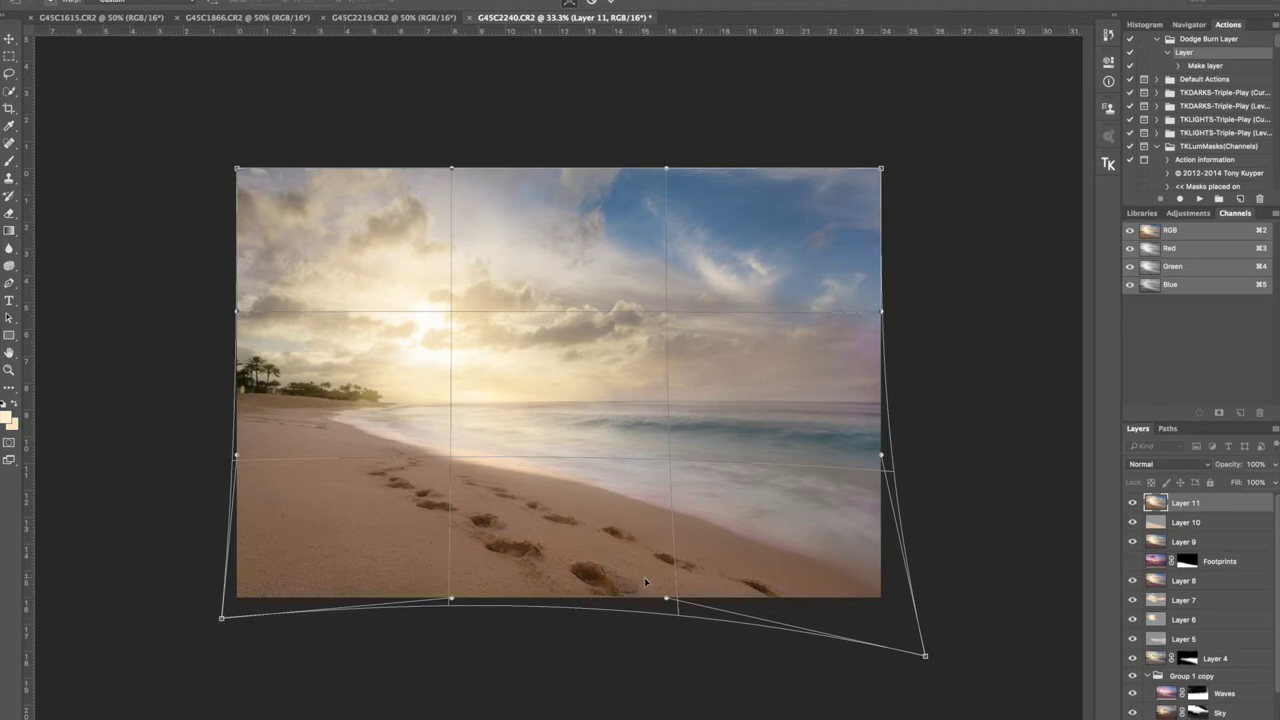
drag(659, 577, 670, 576)
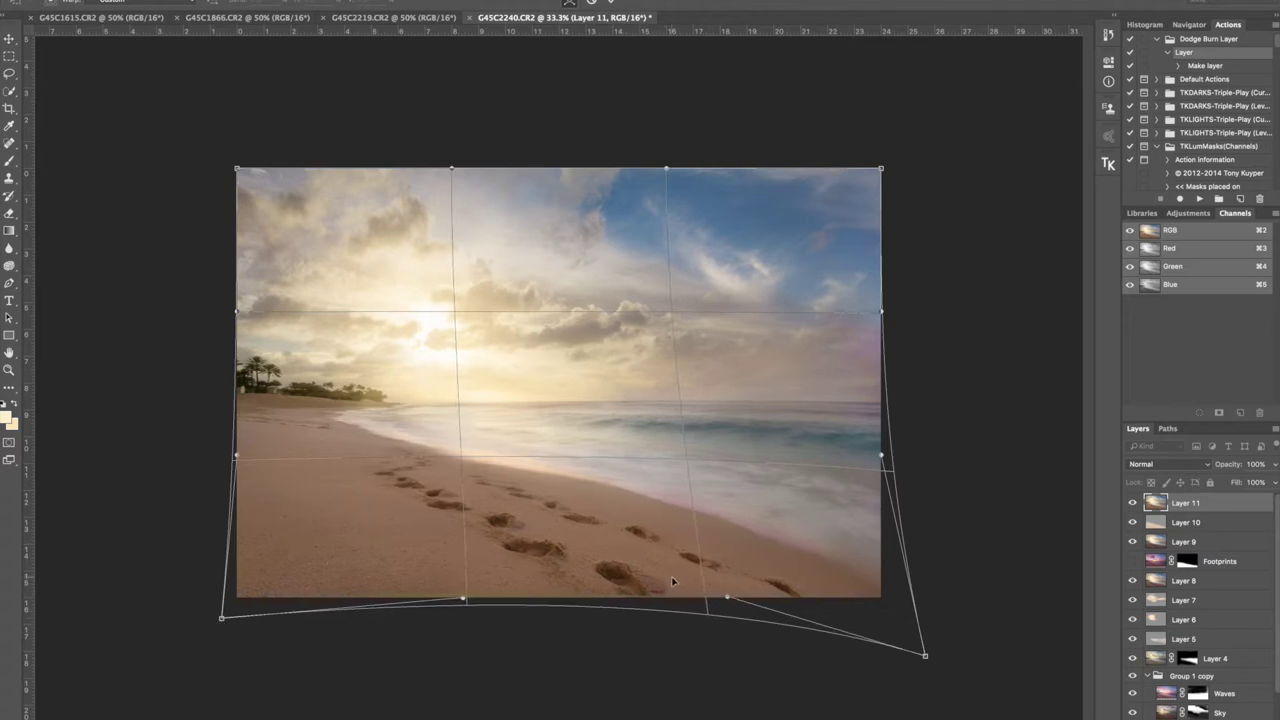
drag(649, 474, 647, 468)
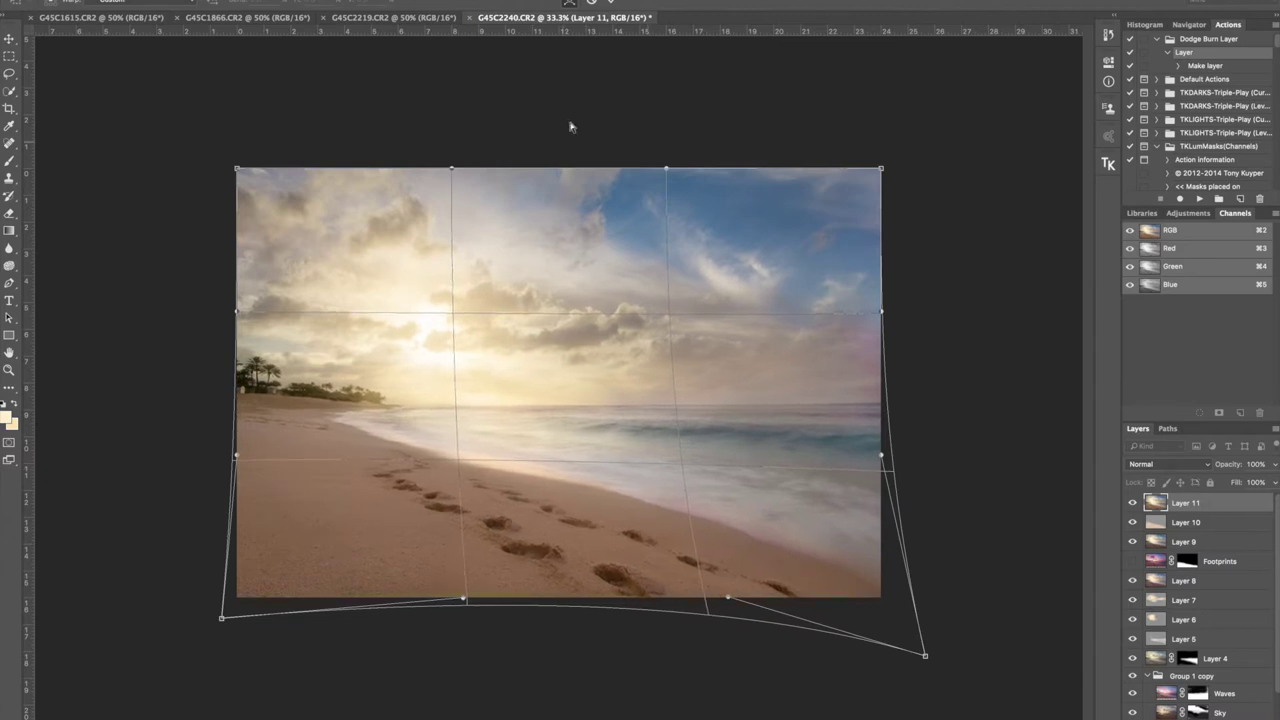
Add a horizon guide, bow the edges and top corners outward, and commit the warp
drag(588, 37, 572, 445)
drag(340, 497, 306, 480)
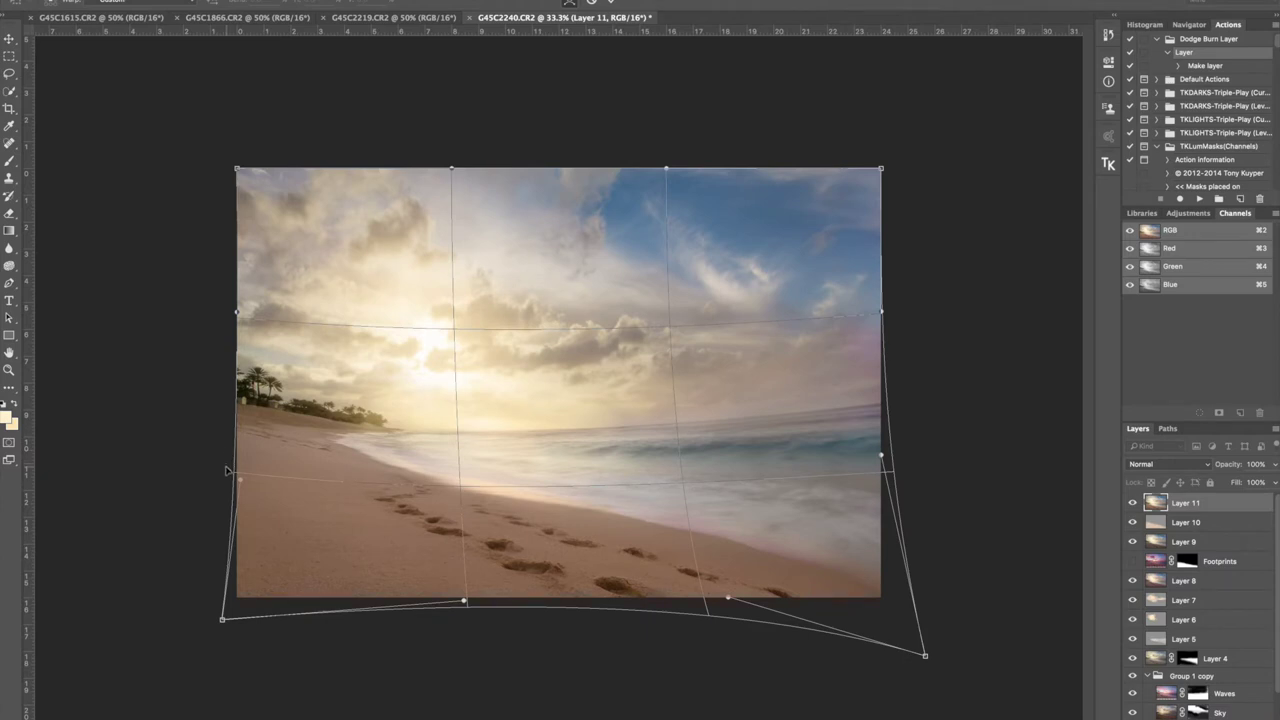
drag(237, 472, 235, 532)
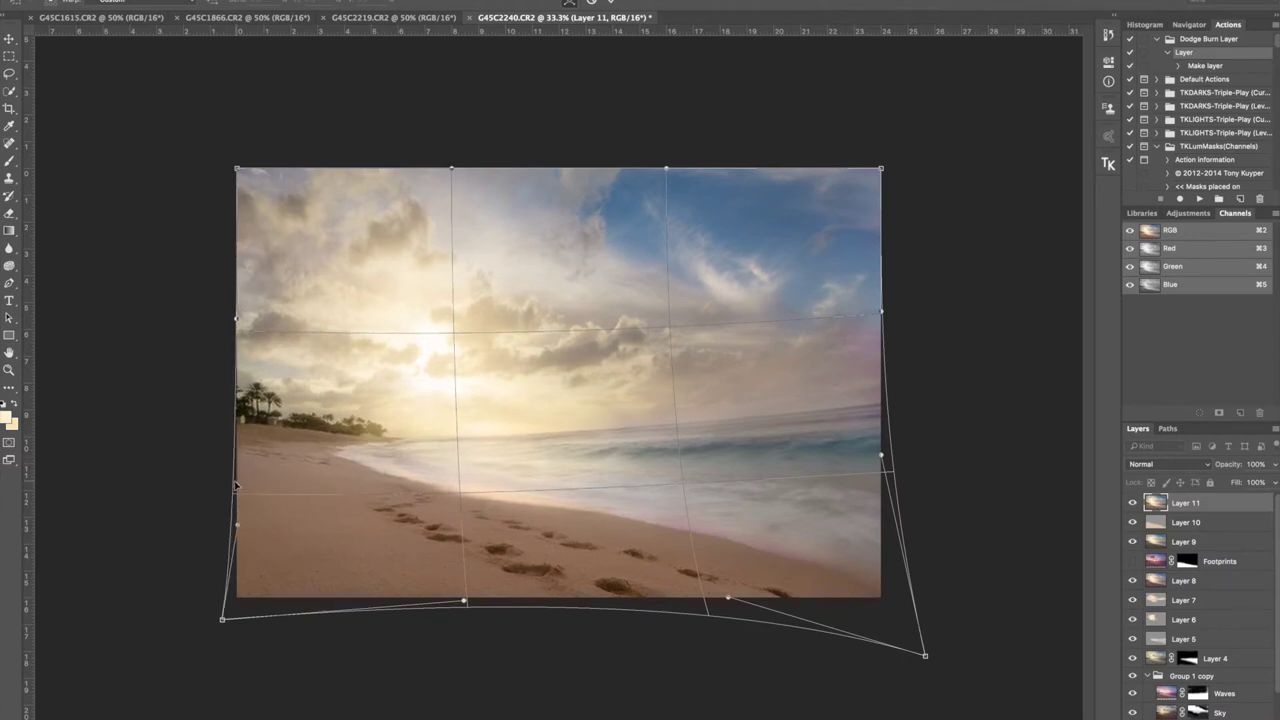
drag(878, 418, 876, 437)
key(super+semicolon)
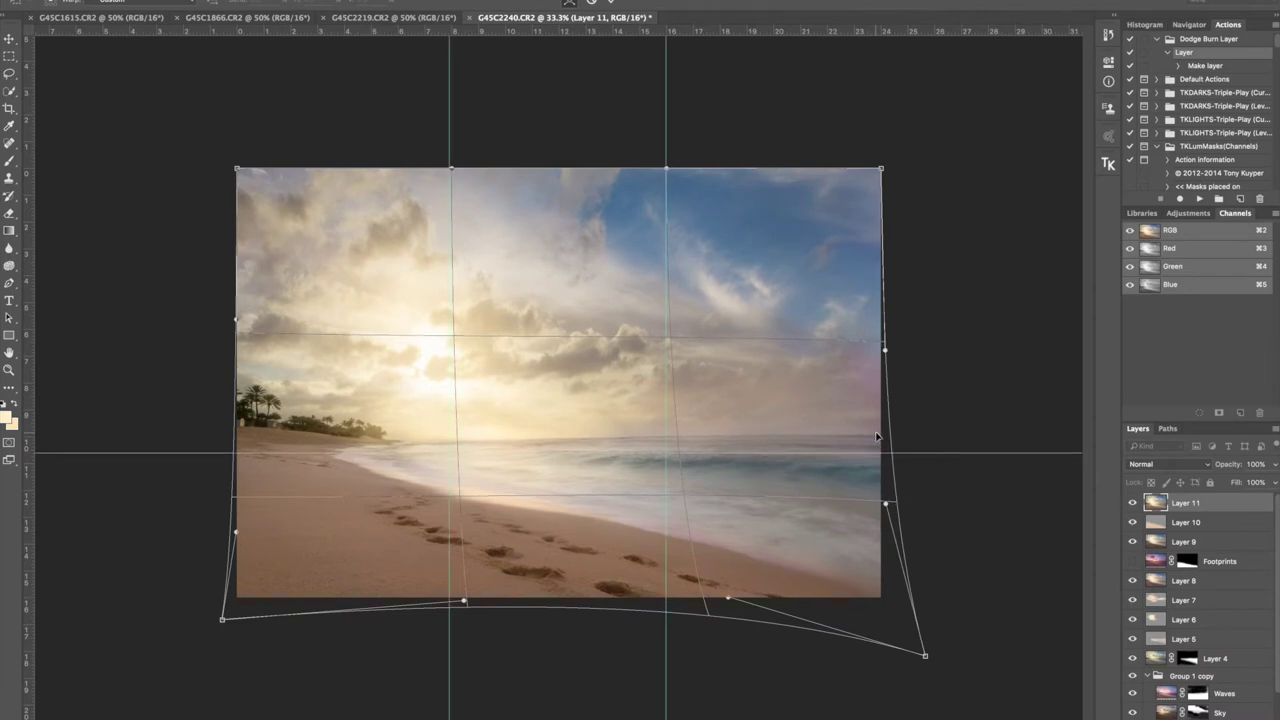
drag(877, 437, 881, 436)
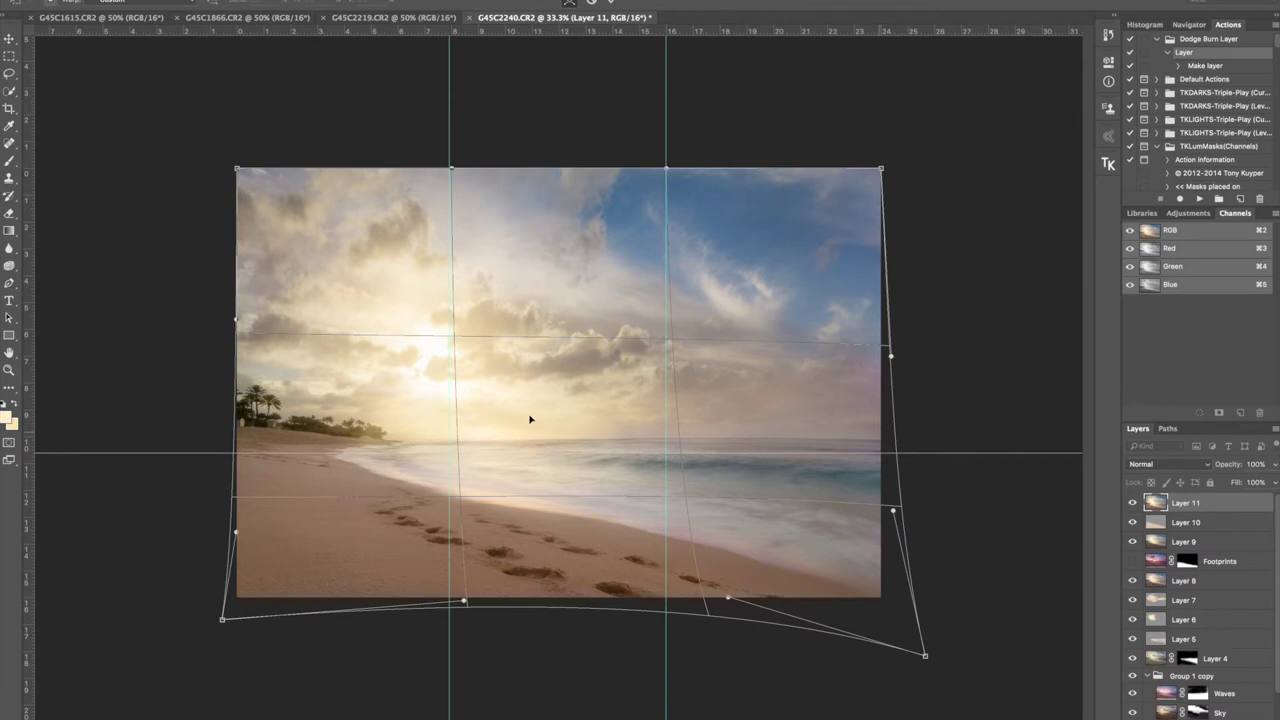
drag(410, 420, 409, 421)
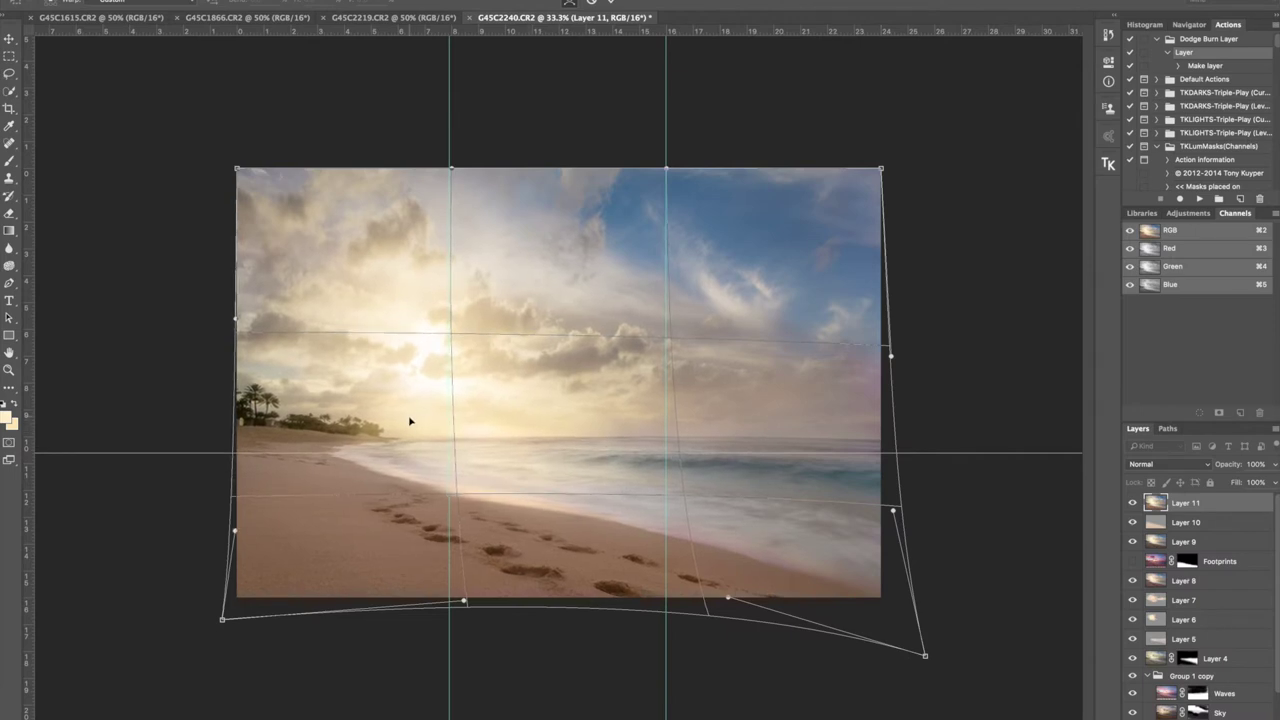
drag(886, 168, 924, 123)
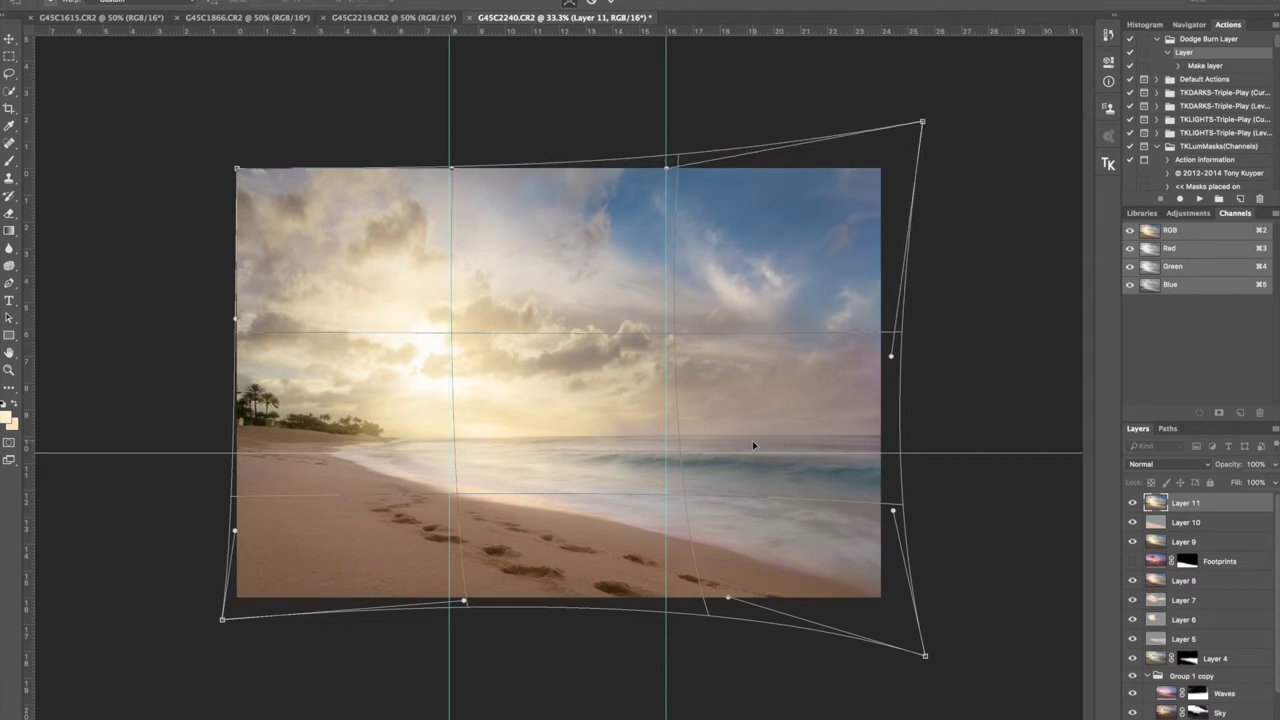
drag(235, 167, 207, 139)
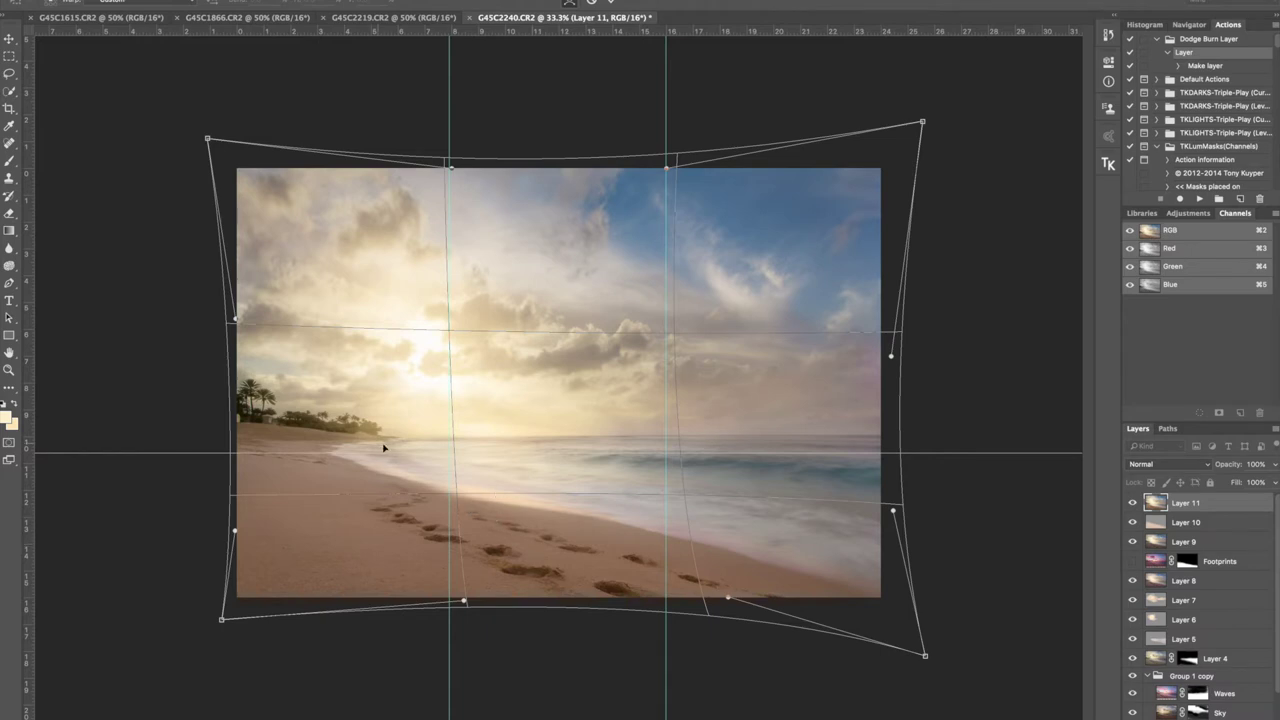
drag(445, 387, 467, 386)
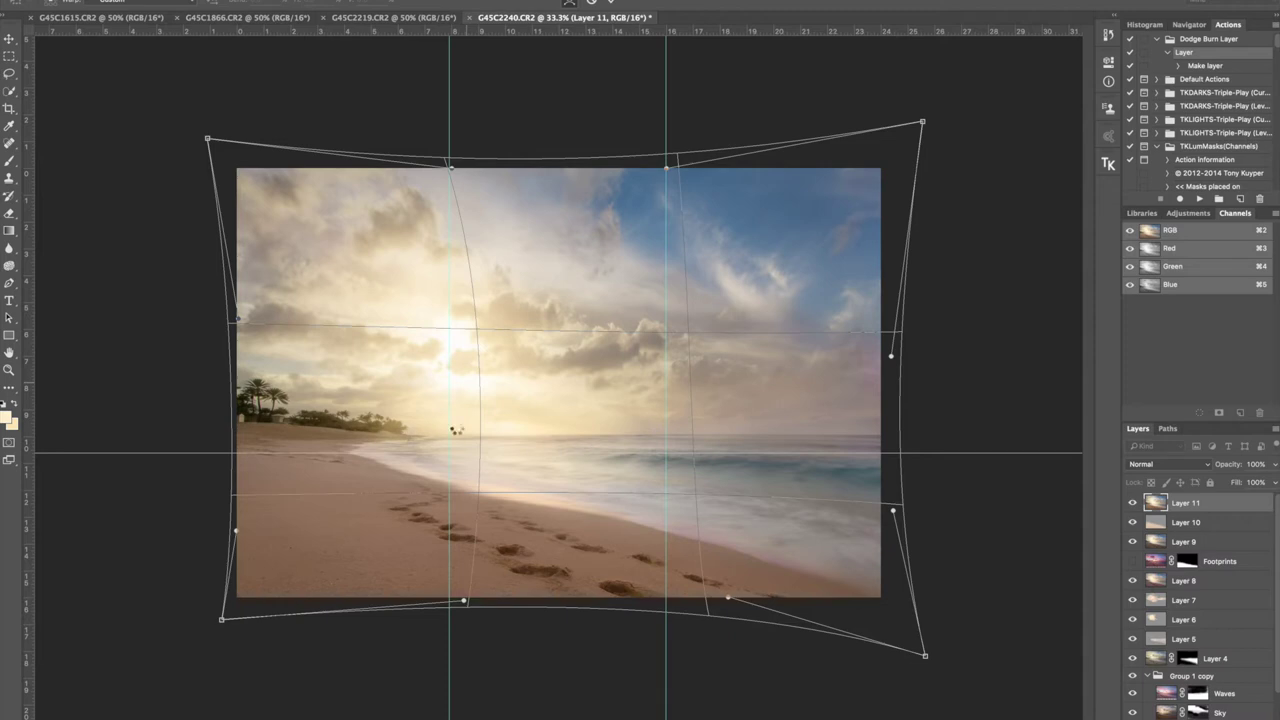
key(Return)
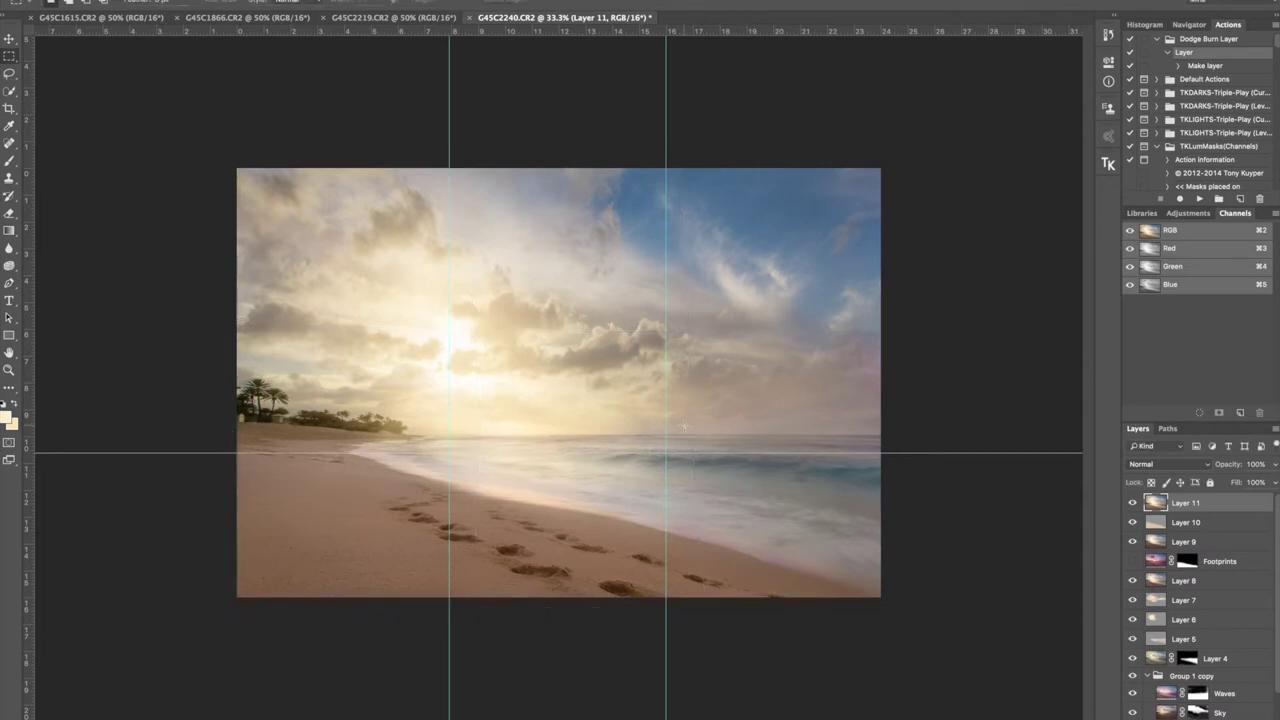
Hide the guides, give Layer 12 a 26.1-pixel Gaussian Blur, and set its opacity to 23%
key(super+semicolon)
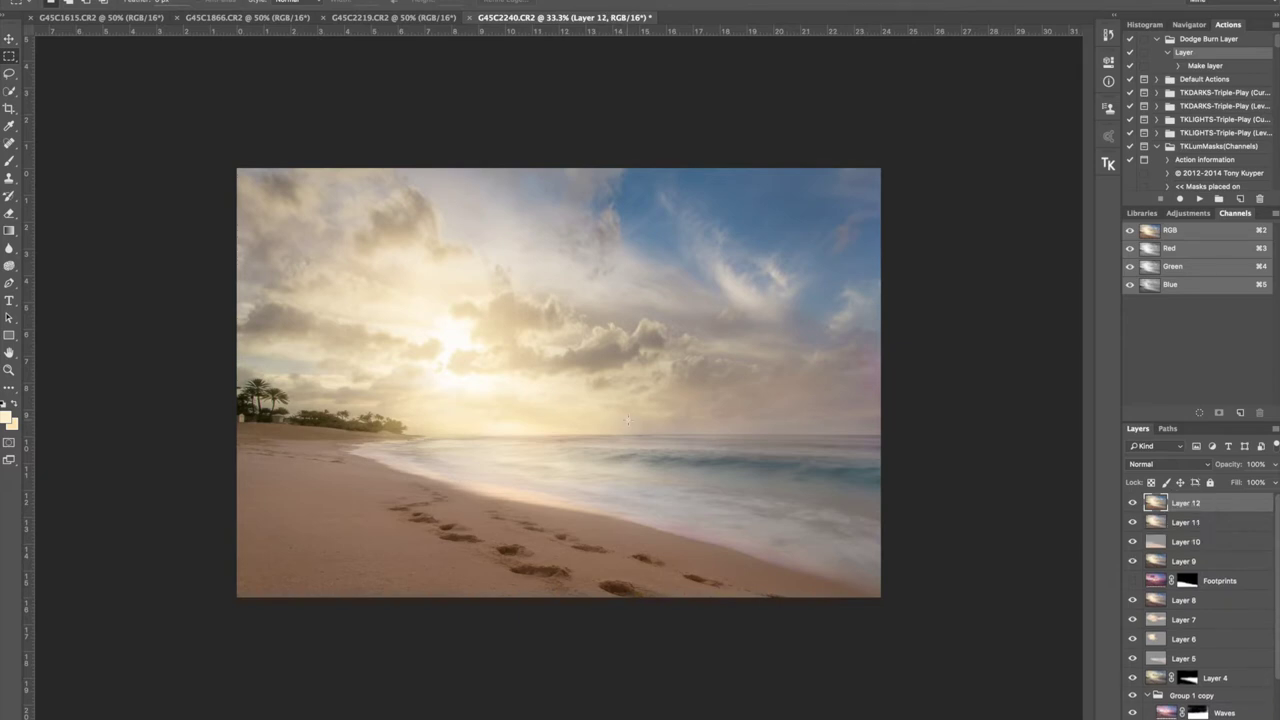
click(262, 0)
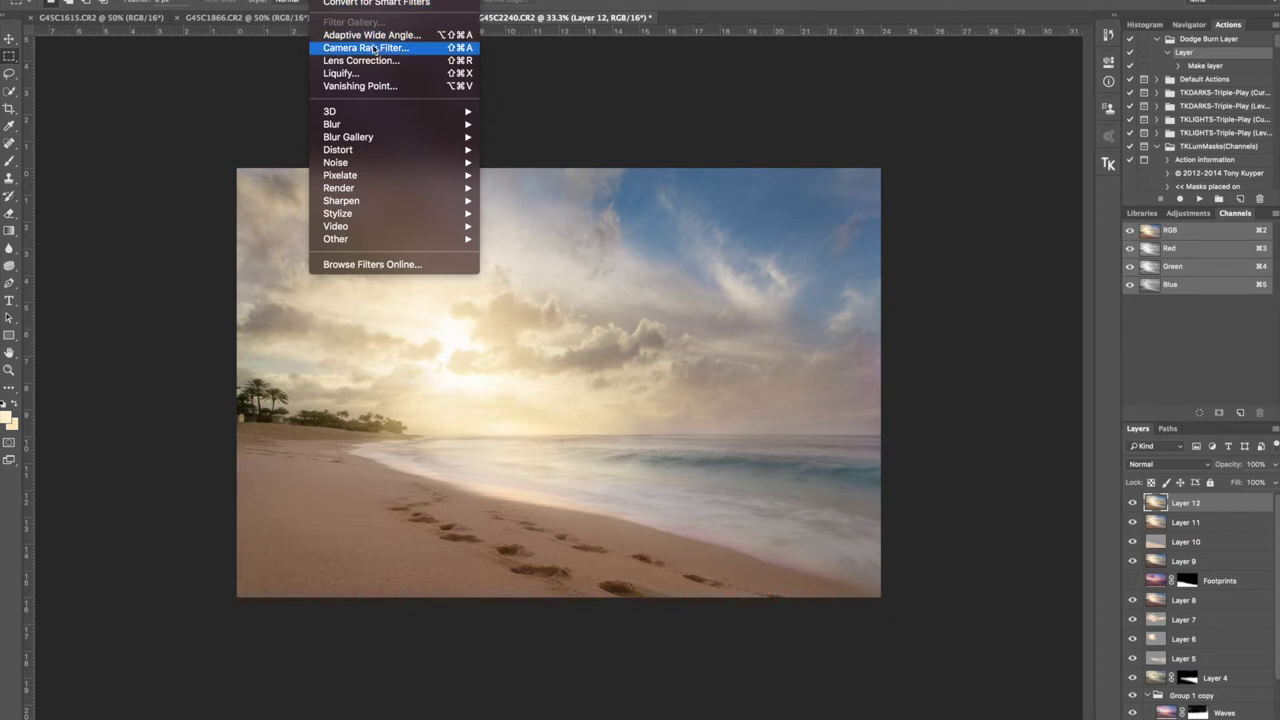
mouse_move(385, 125)
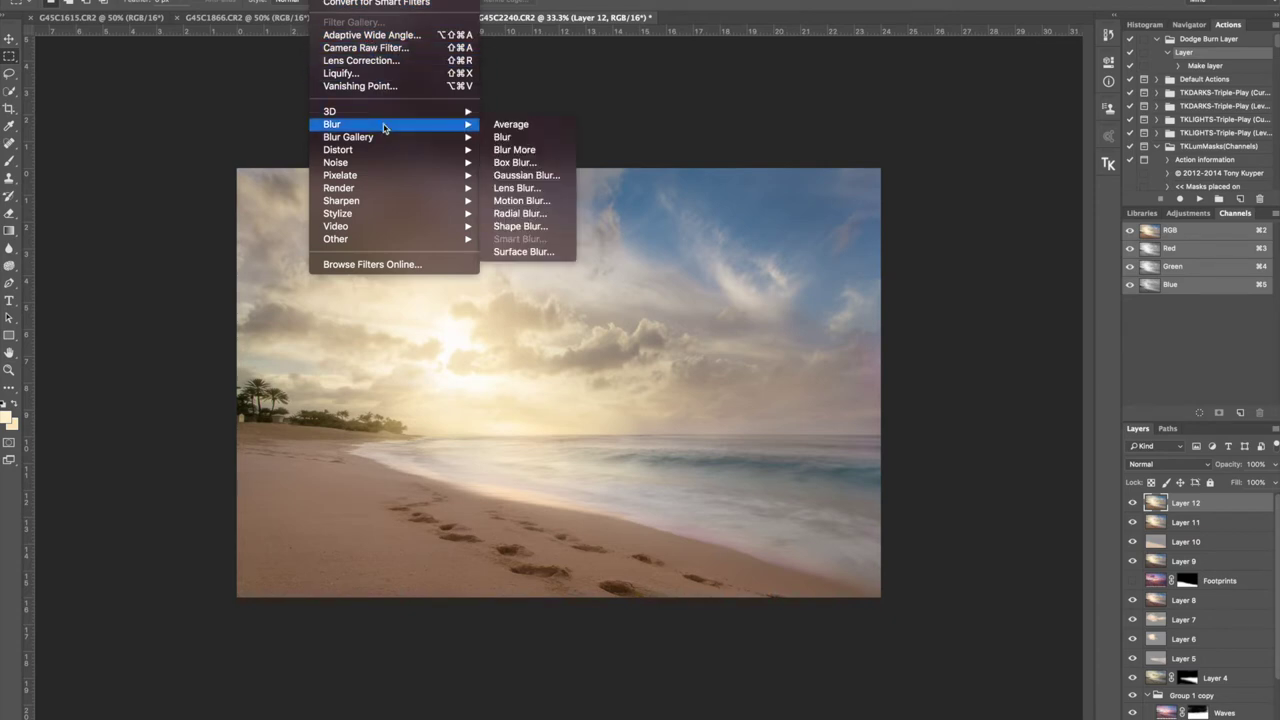
click(514, 176)
drag(597, 431, 603, 436)
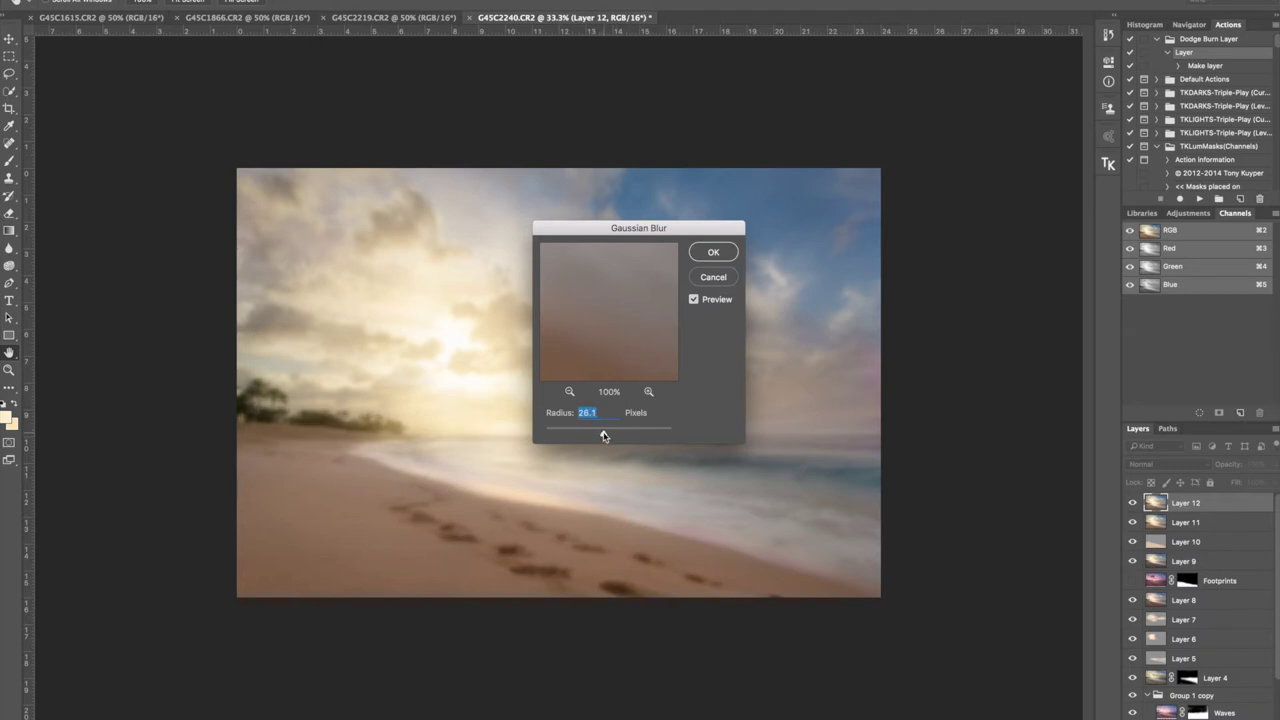
click(718, 252)
click(1274, 464)
click(1232, 482)
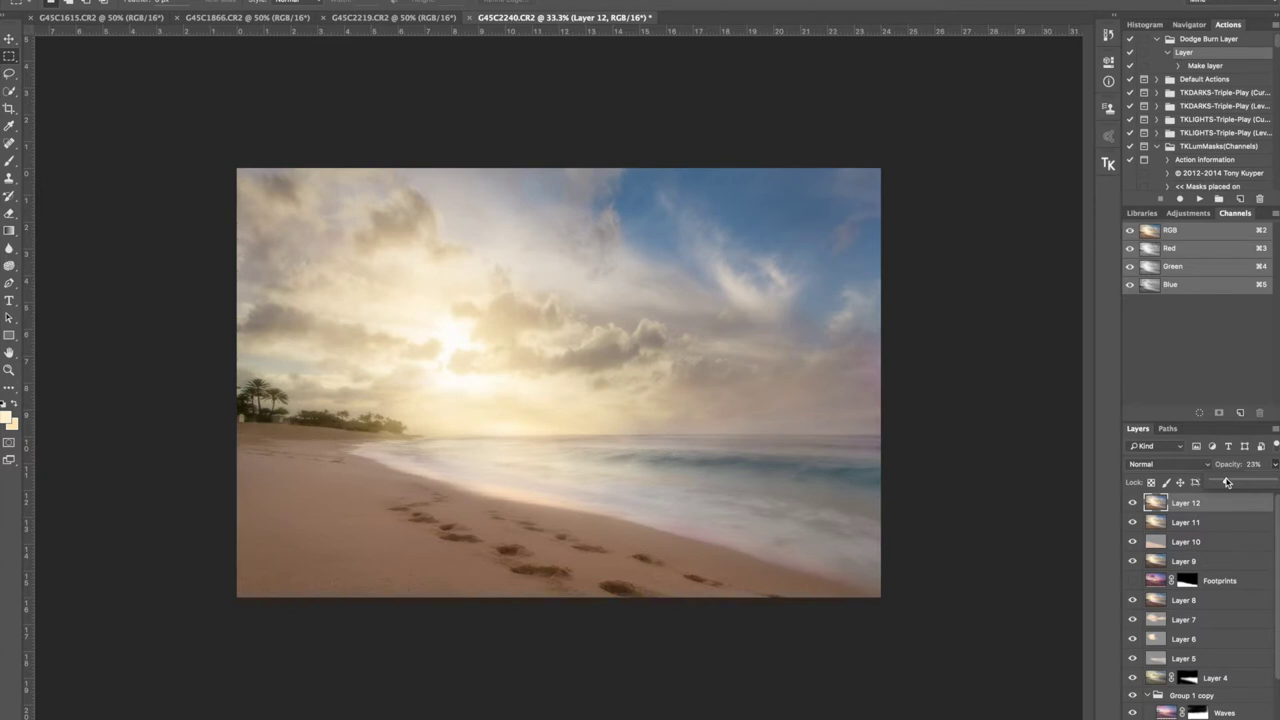
Invert Layer 12's mask to black and set up a white brush at 100% opacity
click(1157, 505)
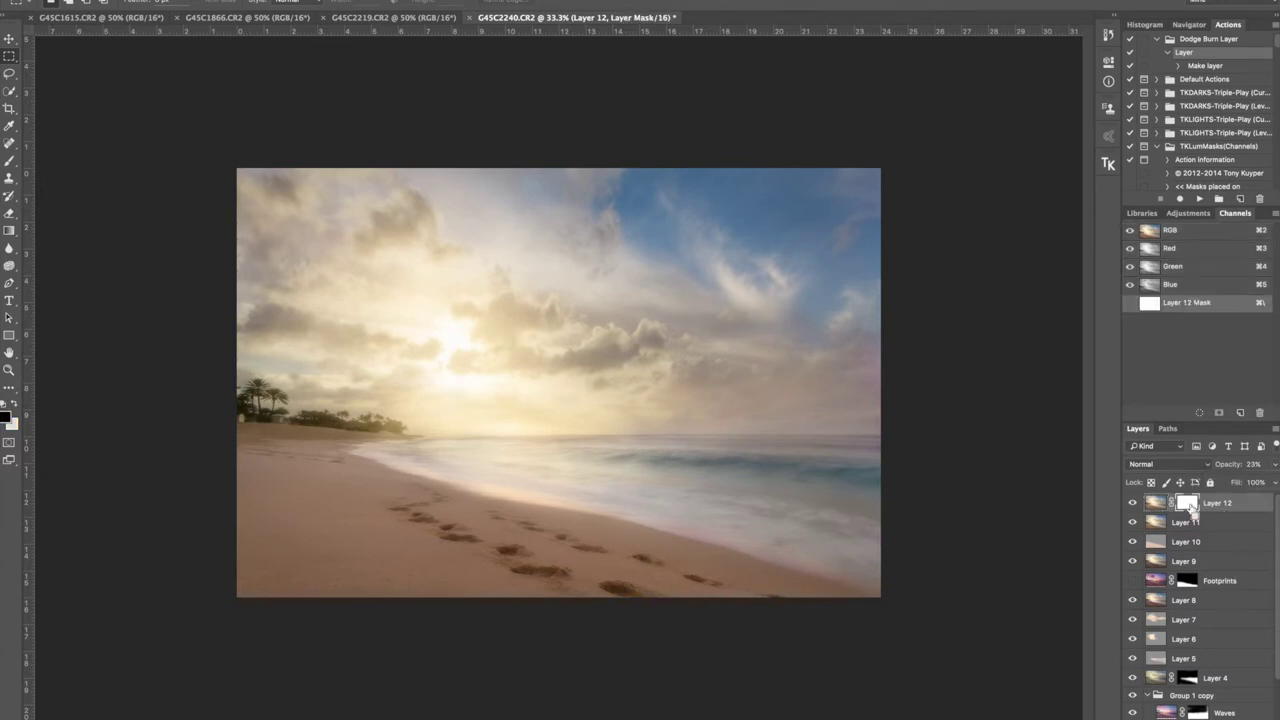
key(super+i)
key(x)
scroll(494, 302, down, 10)
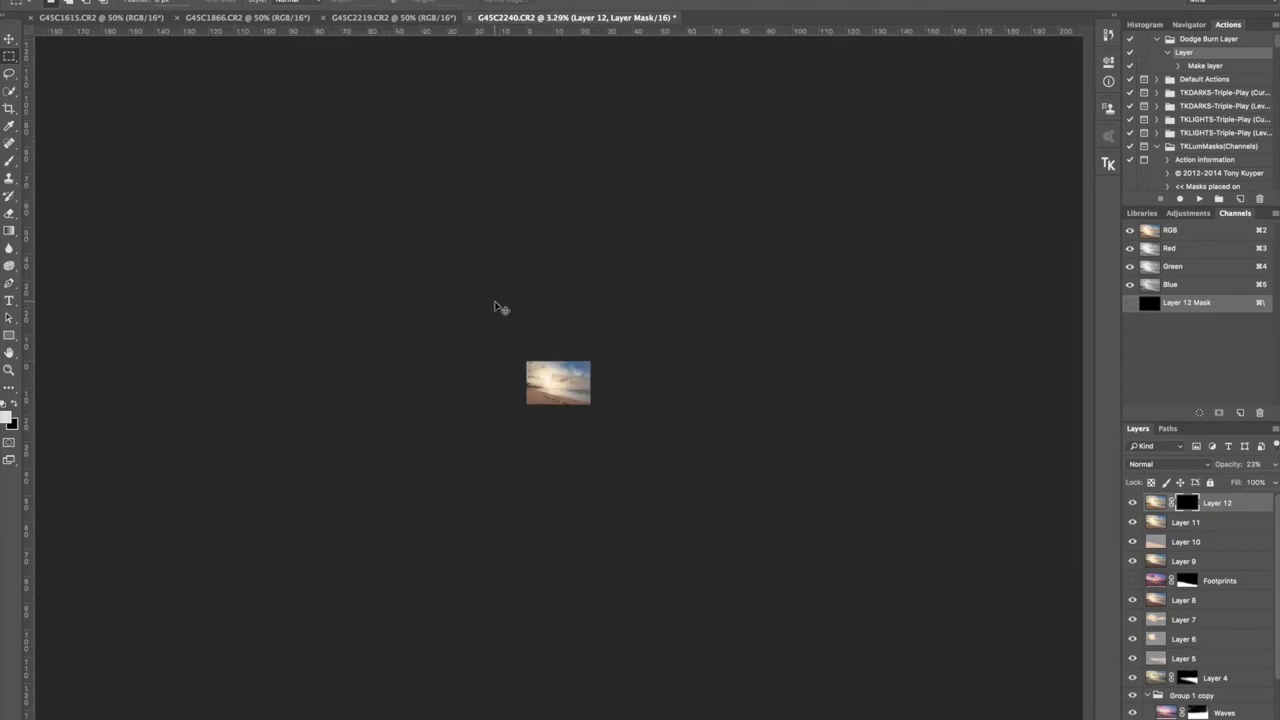
scroll(494, 302, up, 8)
key(b)
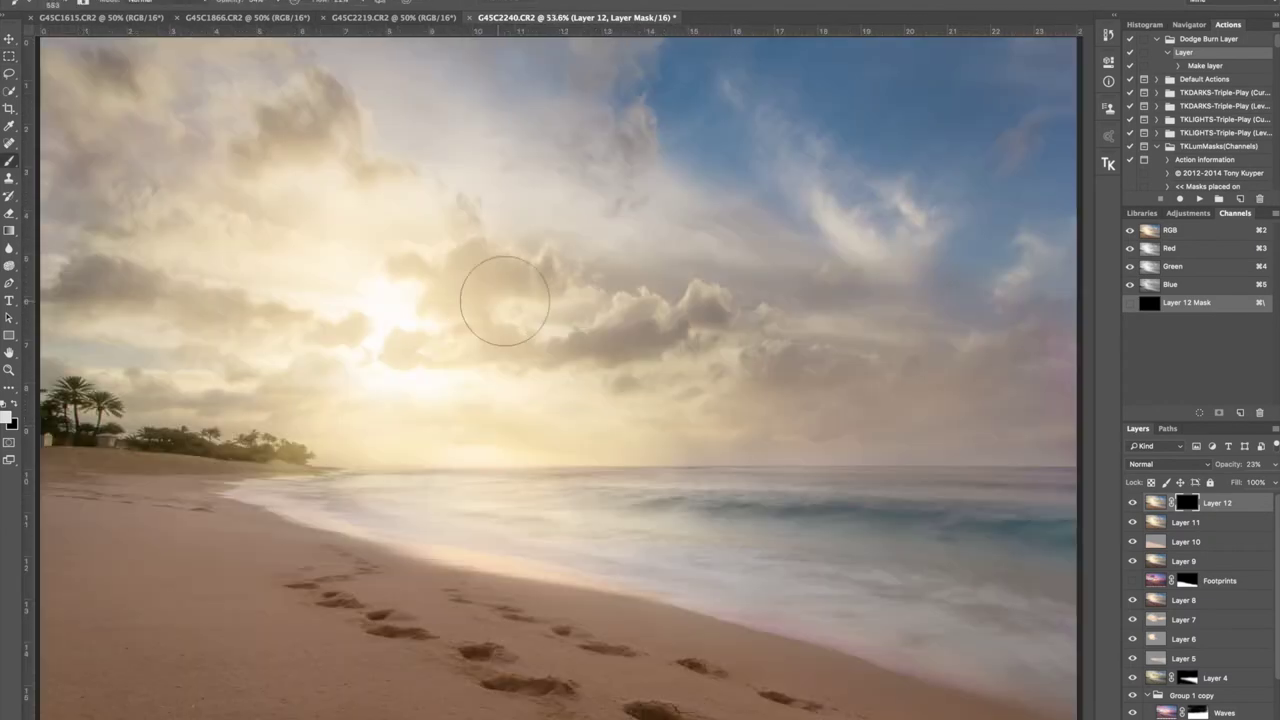
scroll(558, 308, down, 1)
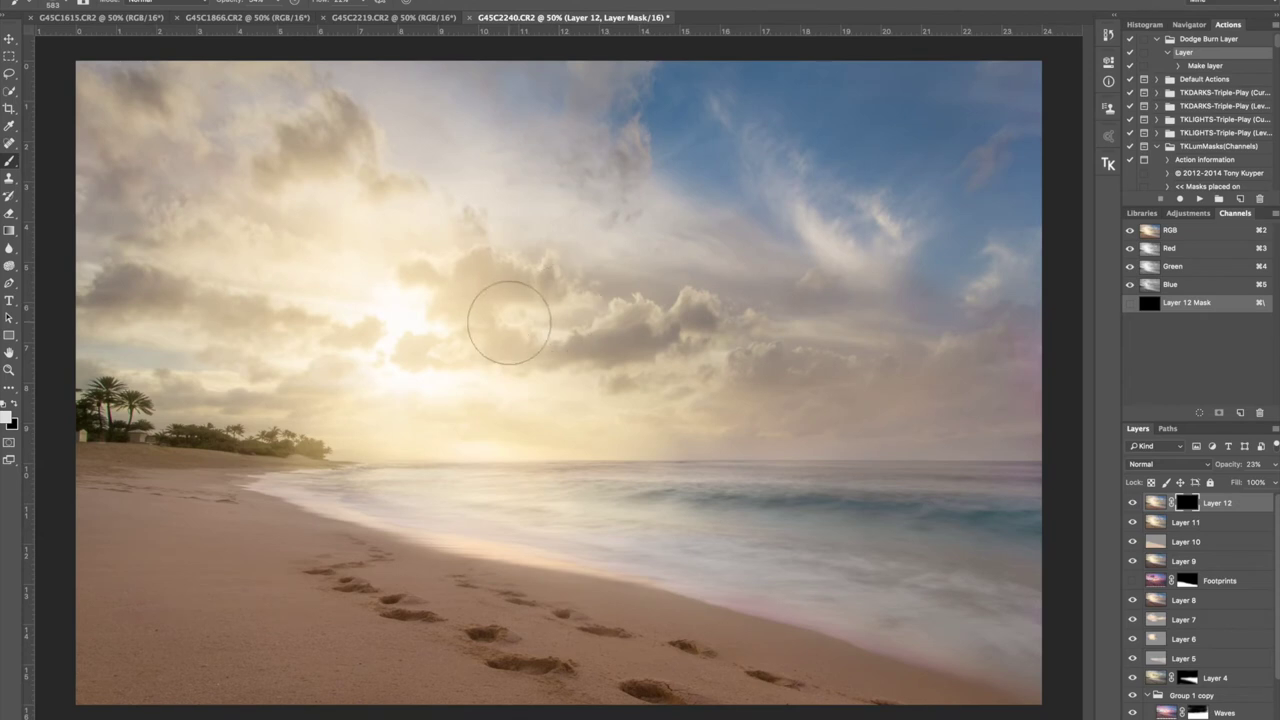
drag(281, 2, 354, 17)
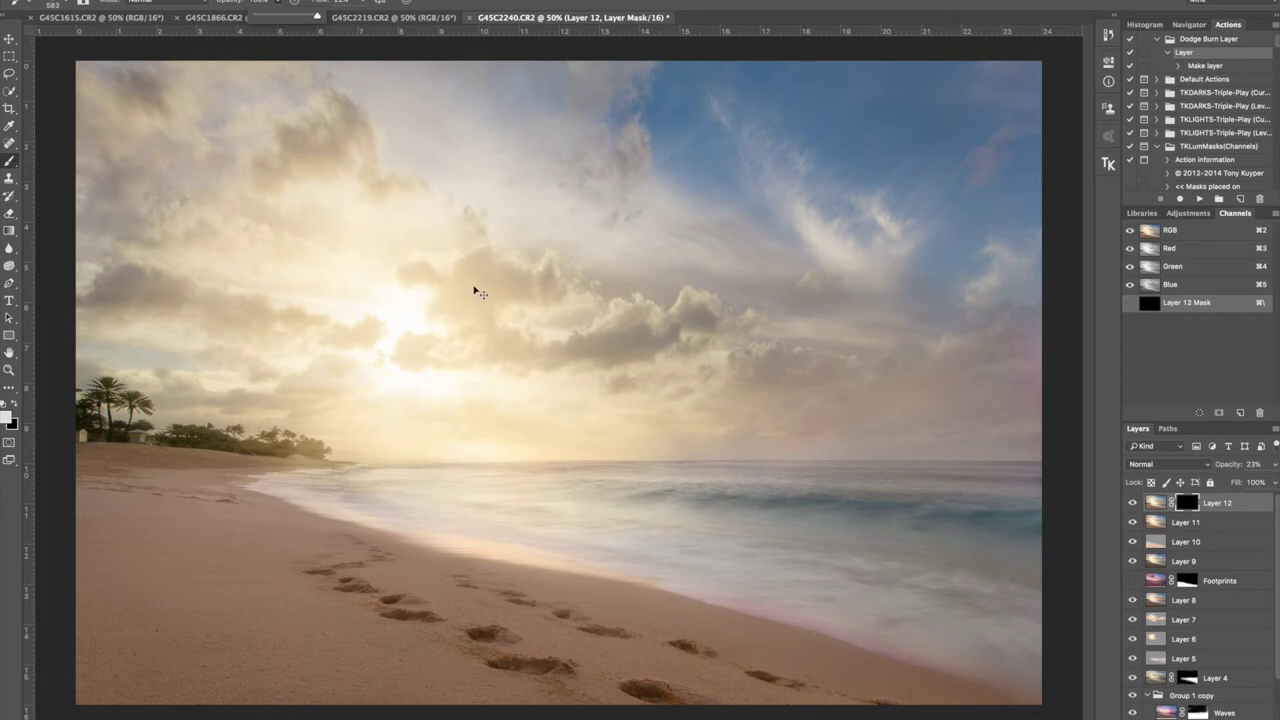
Paint white over the sky to reveal the blur, then invert the mask and compare
key(super+minus)
mouse_move(361, 334)
mouse_down()
mouse_move(377, 309)
mouse_move(491, 277)
mouse_move(345, 214)
mouse_move(479, 215)
mouse_up()
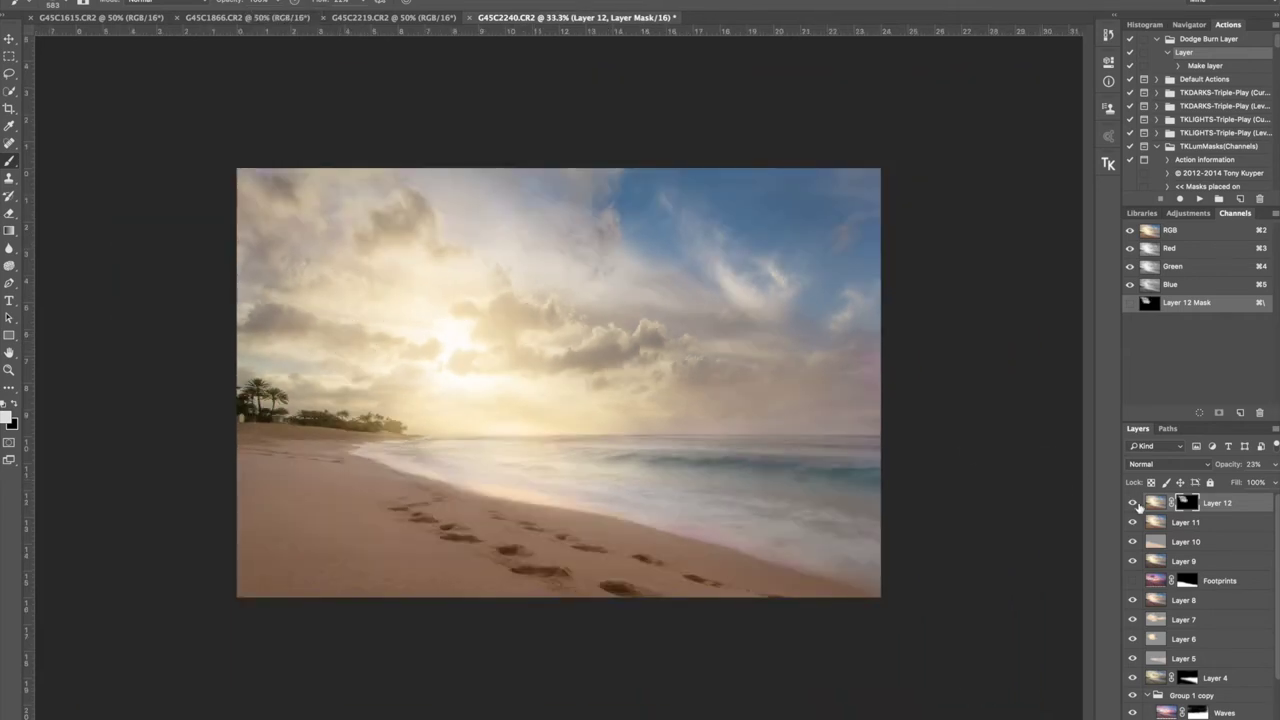
click(1133, 503)
drag(432, 379, 543, 323)
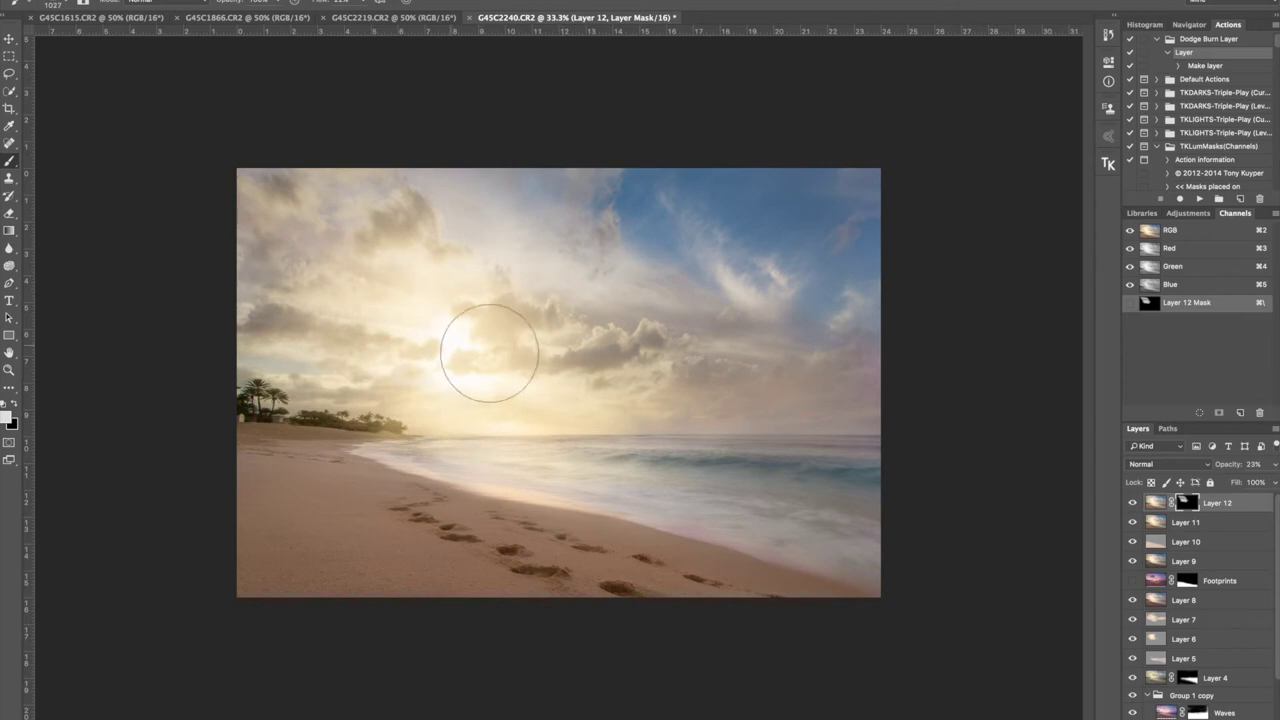
mouse_move(624, 251)
mouse_down()
mouse_move(616, 295)
mouse_move(772, 320)
mouse_up()
key(super+i)
click(1131, 504)
click(1131, 504)
click(1274, 464)
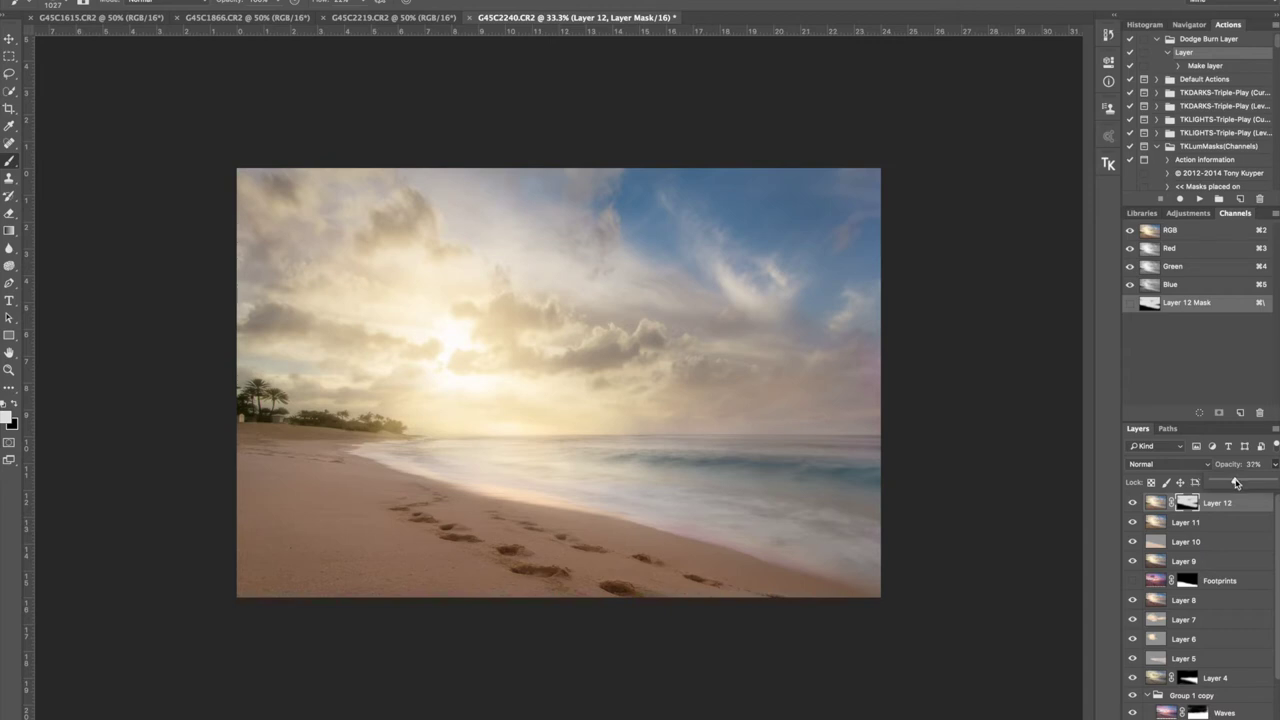
click(1133, 505)
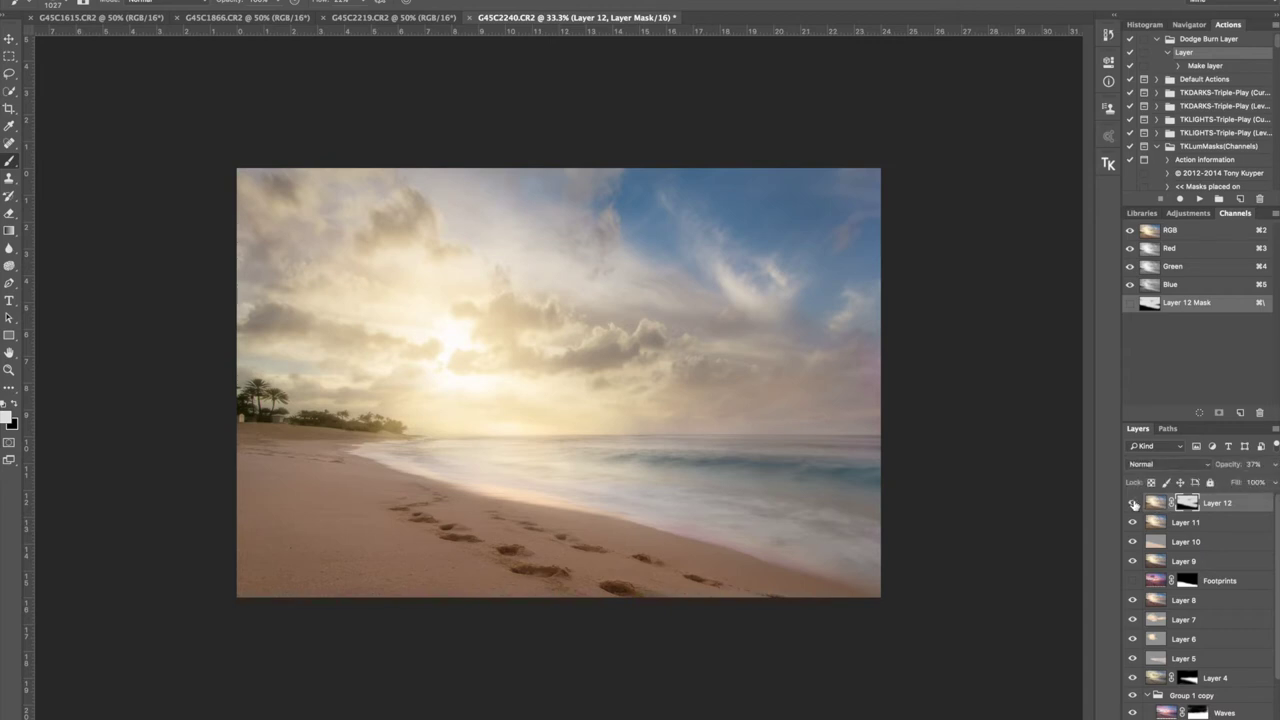
key(super+plus)
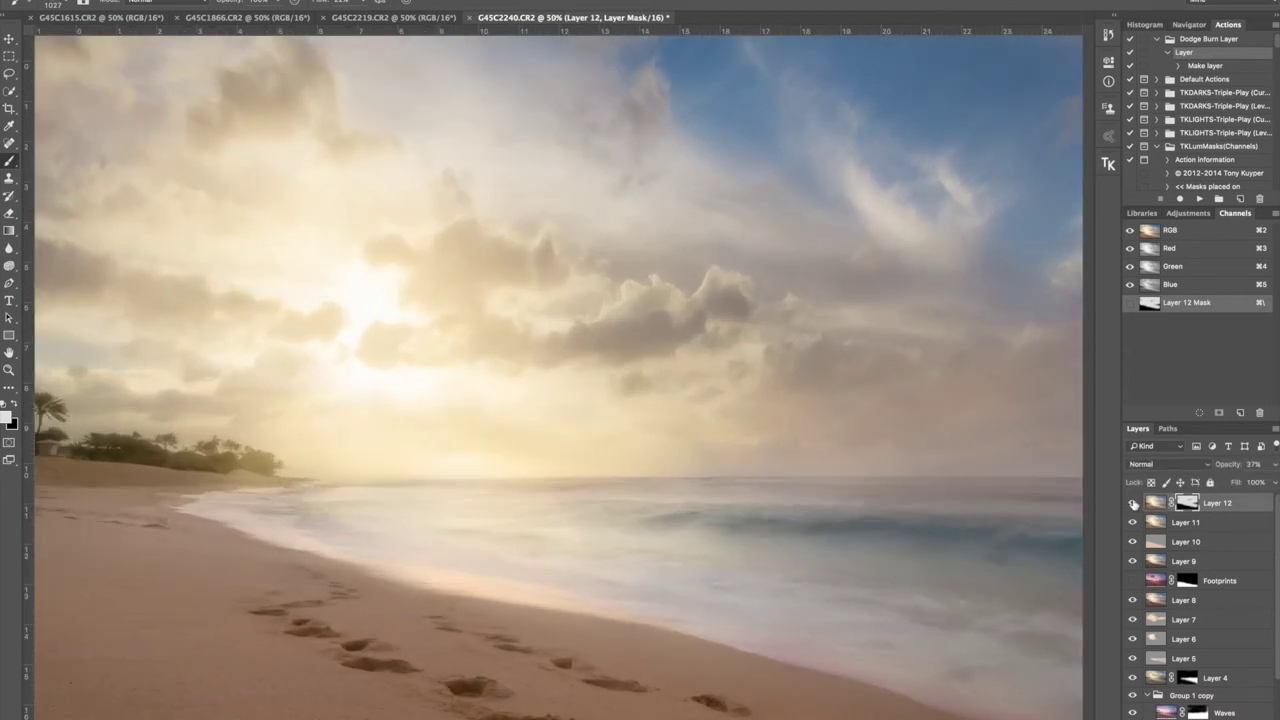
key(super+plus)
right_click(1133, 505)
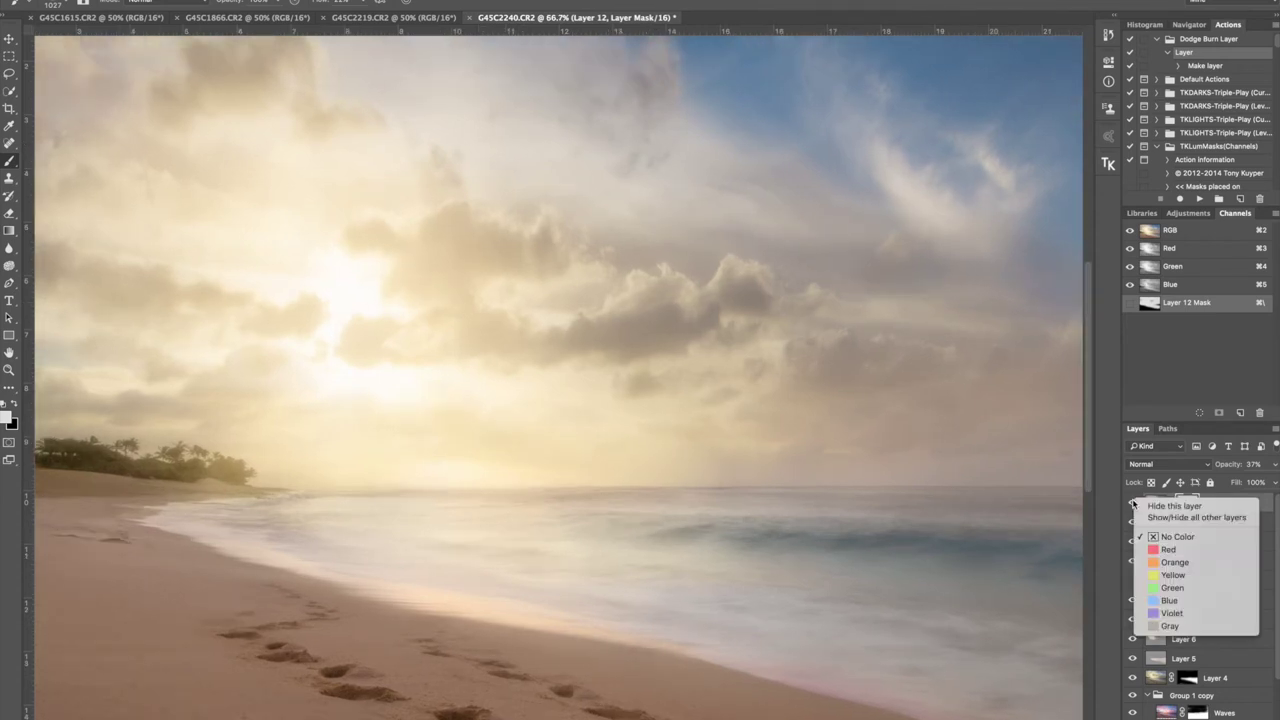
click(1111, 510)
click(1133, 506)
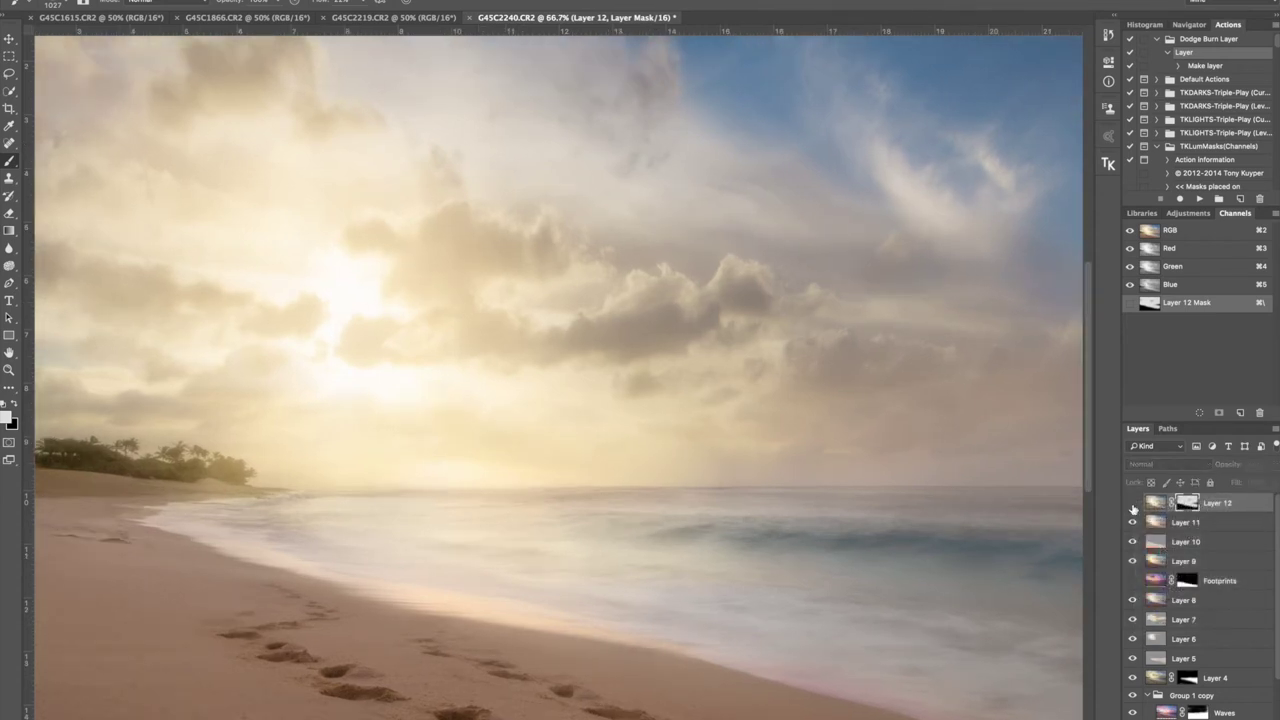
click(1133, 506)
click(1133, 506)
click(1133, 506)
scroll(677, 423, up, 3)
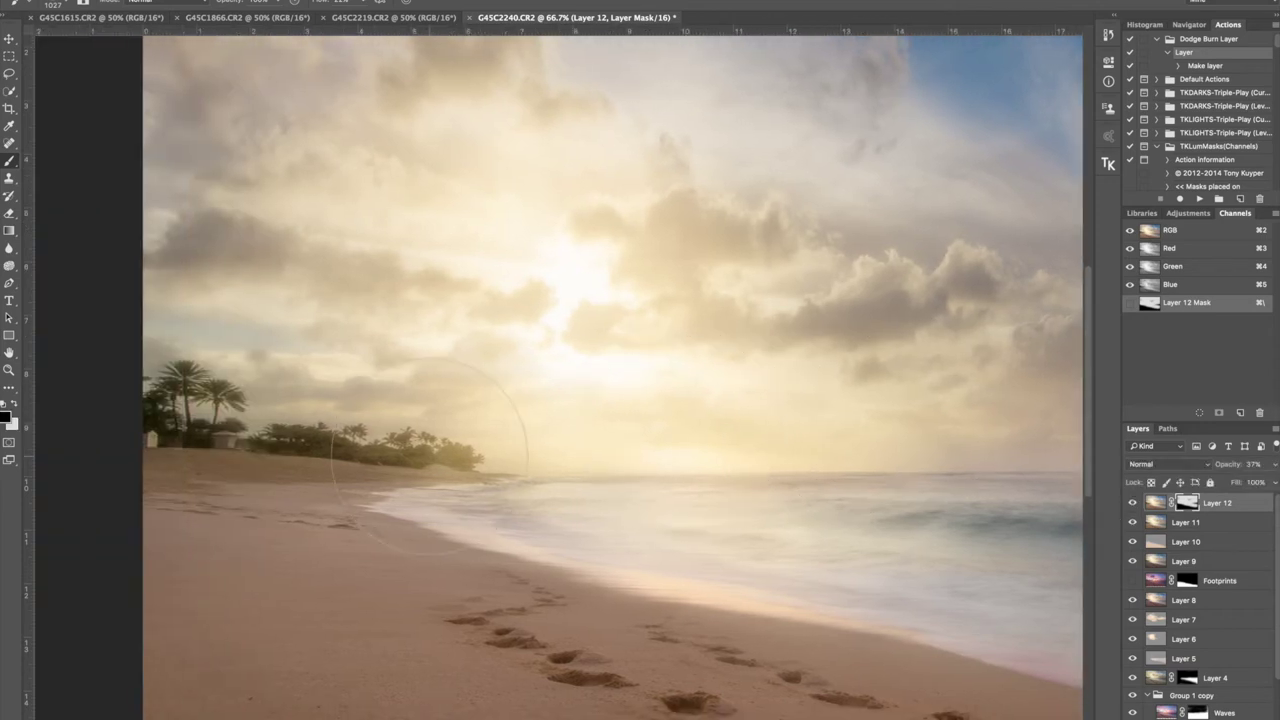
mouse_move(455, 428)
mouse_down()
mouse_move(420, 400)
mouse_move(450, 390)
mouse_move(334, 395)
mouse_up()
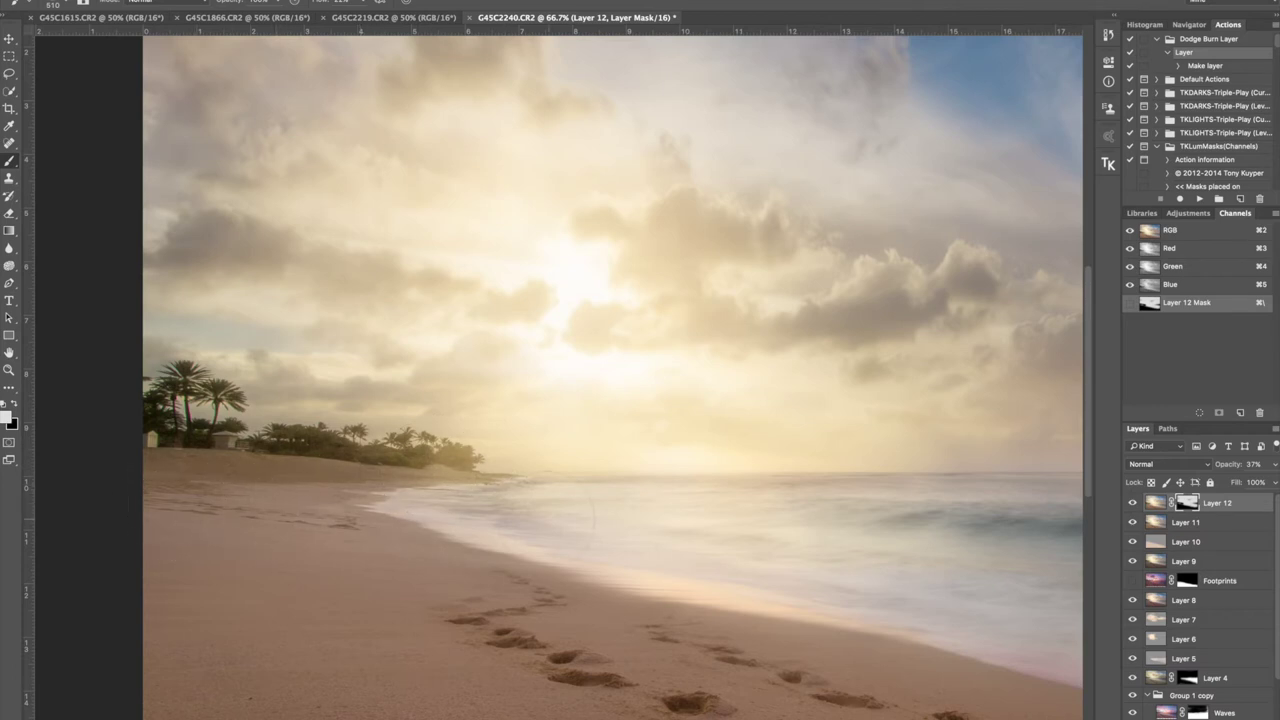
key(super+minus)
key(super+minus)
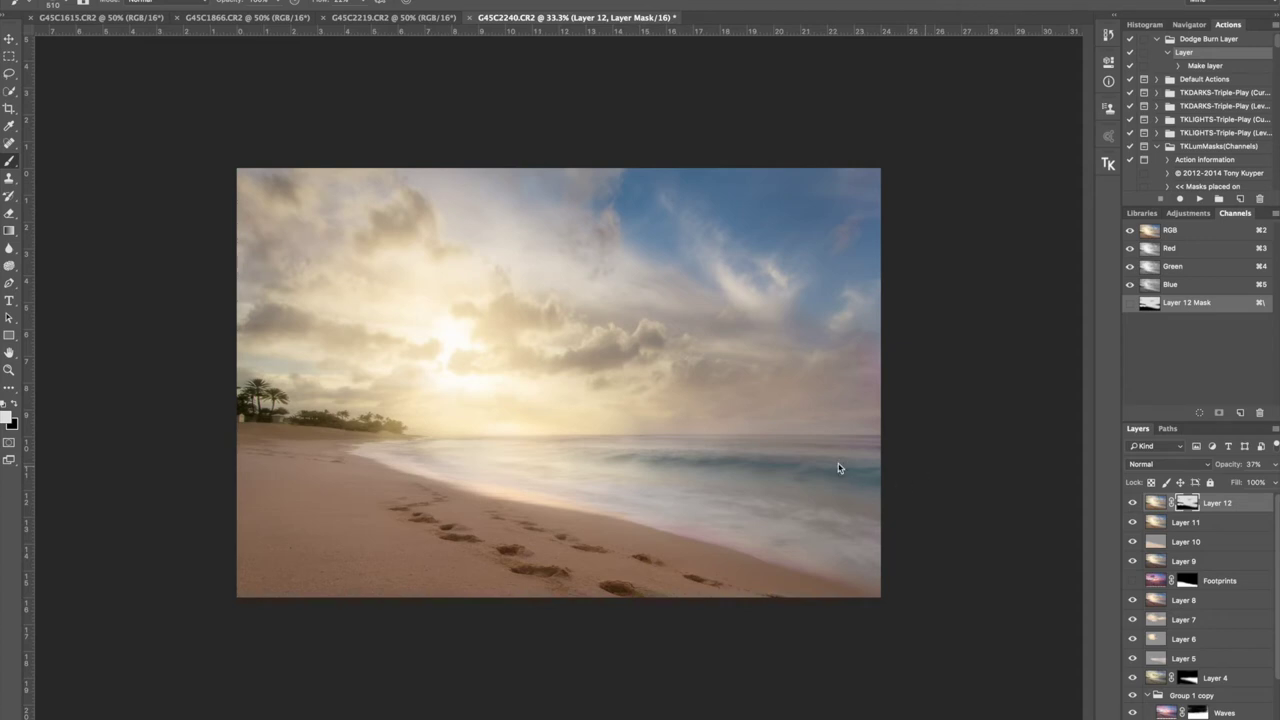
Merge visible layers into Layer 13 and warp its top-right corner slightly up and out
key(super+alt+shift+e)
key(m)
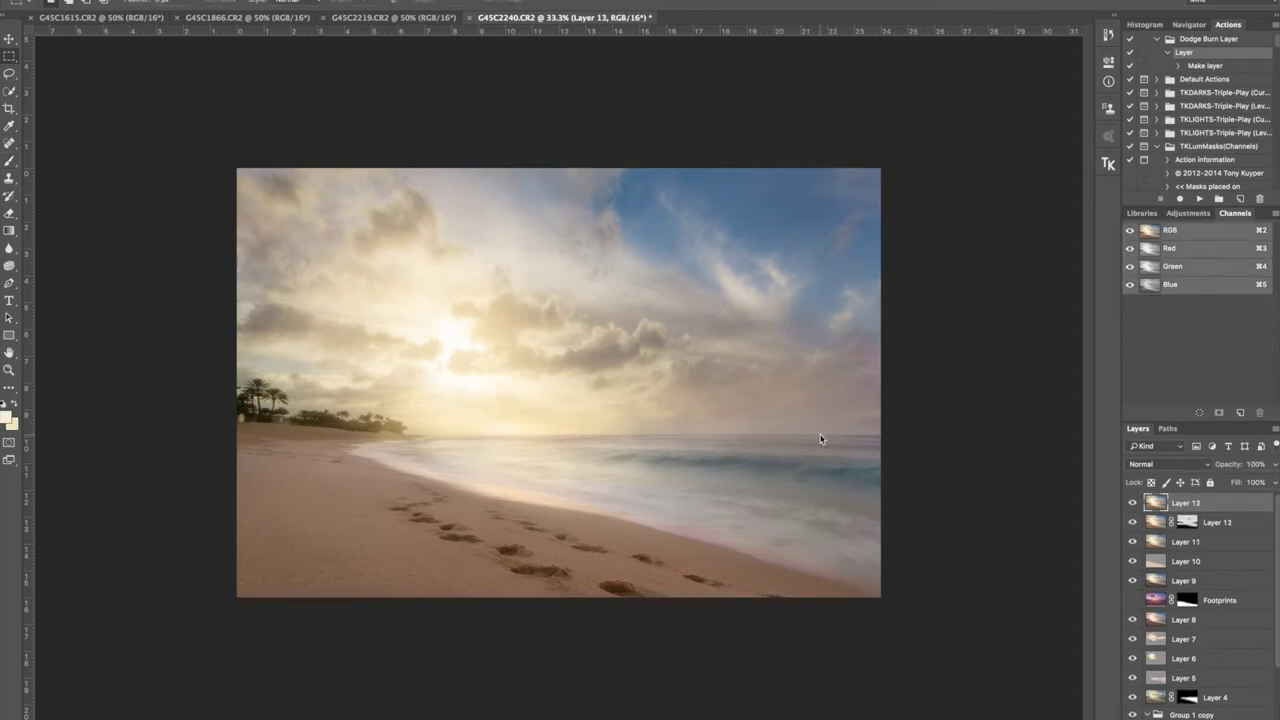
right_click(816, 430)
click(880, 552)
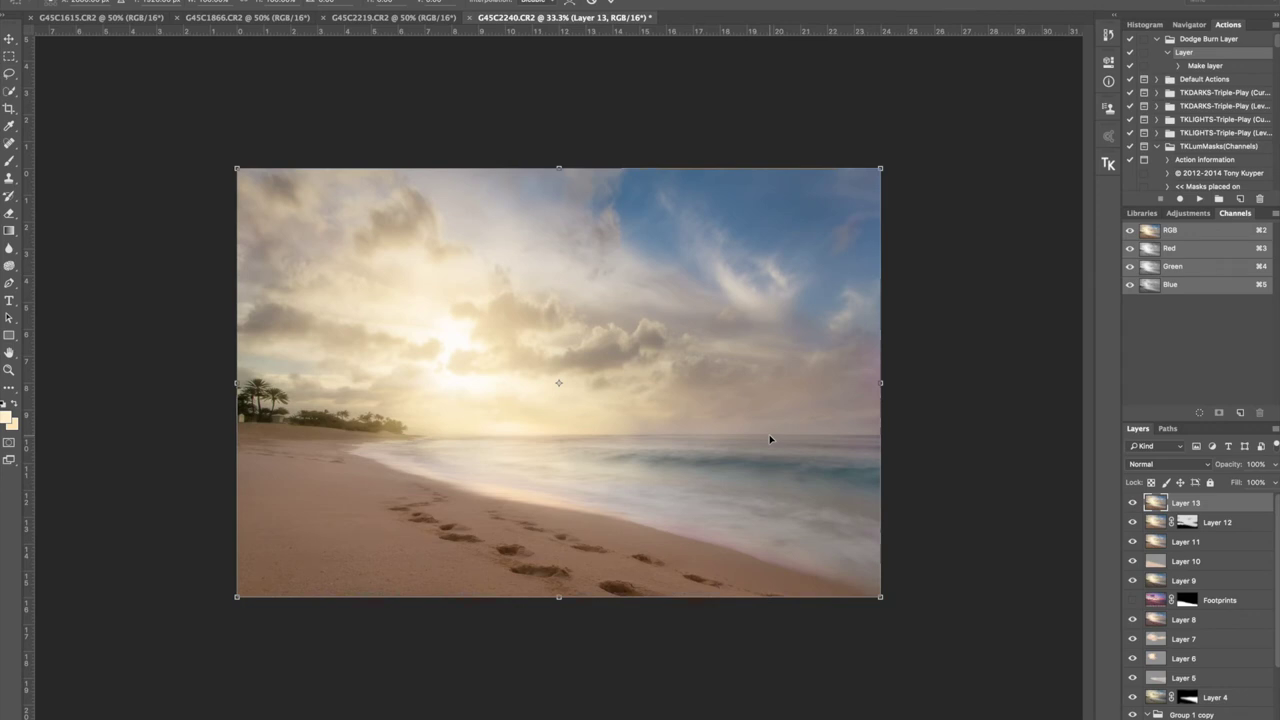
right_click(770, 438)
click(820, 519)
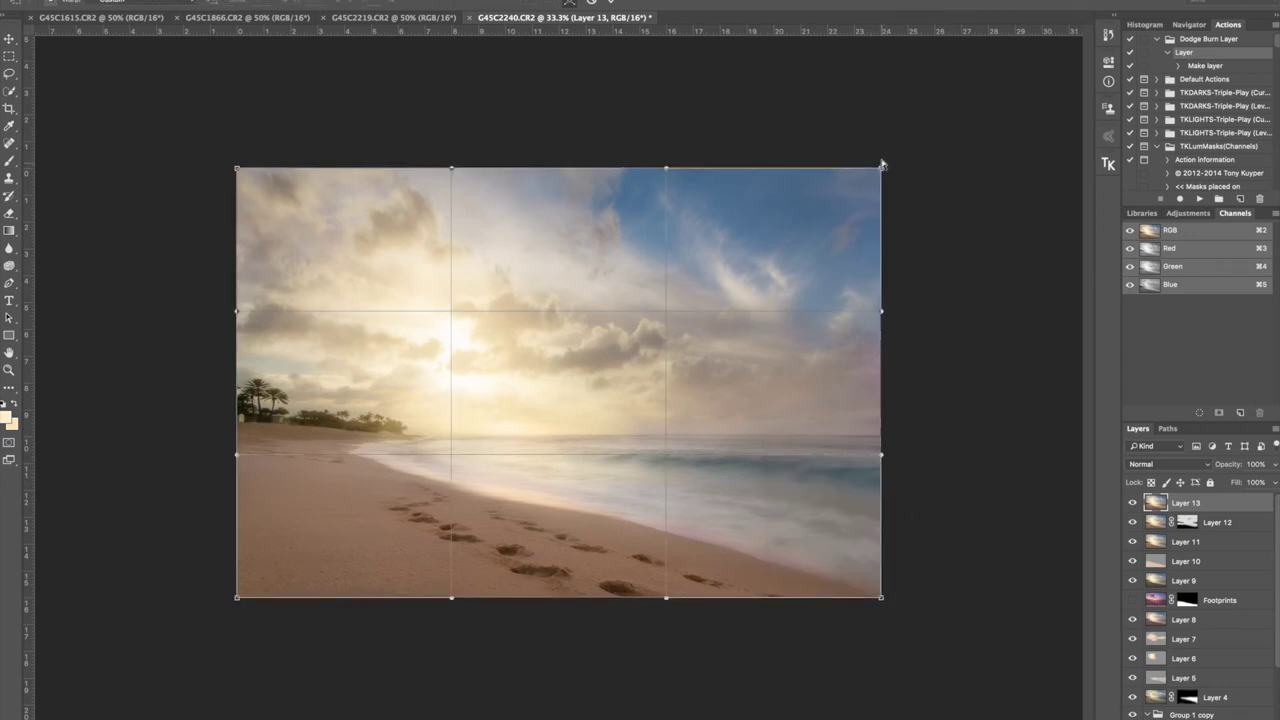
drag(882, 160, 884, 156)
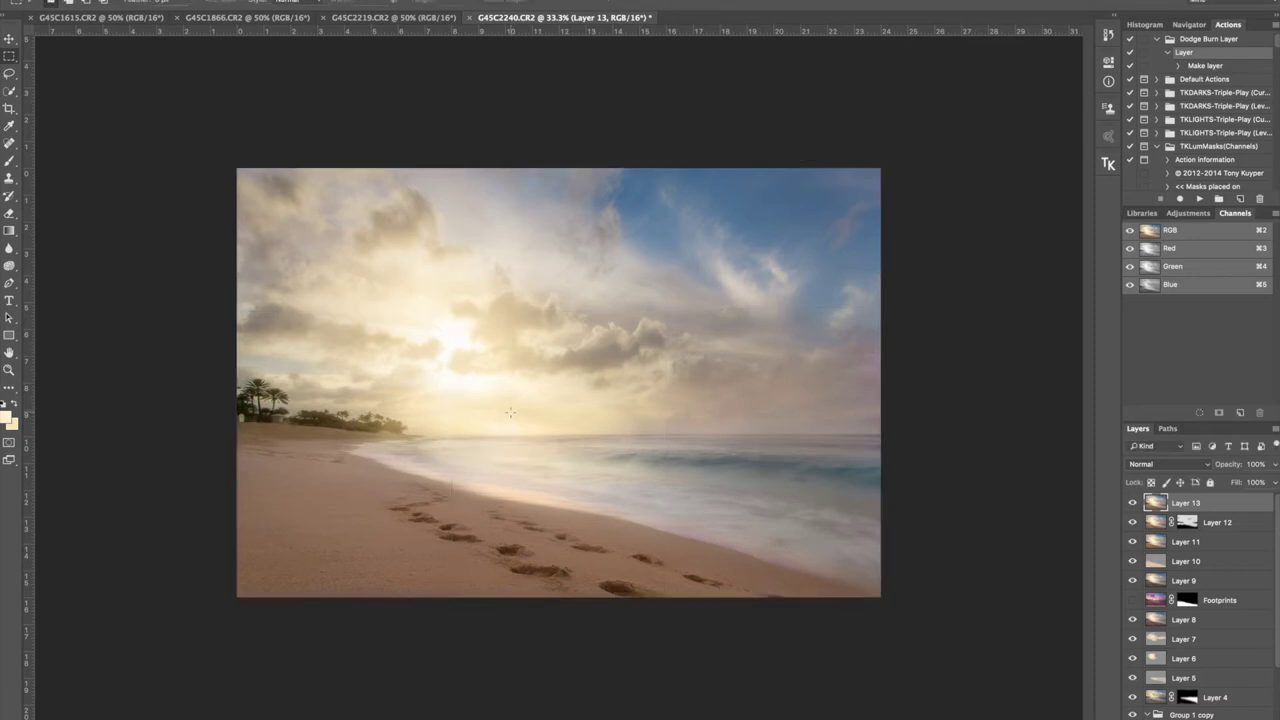
click(335, 0)
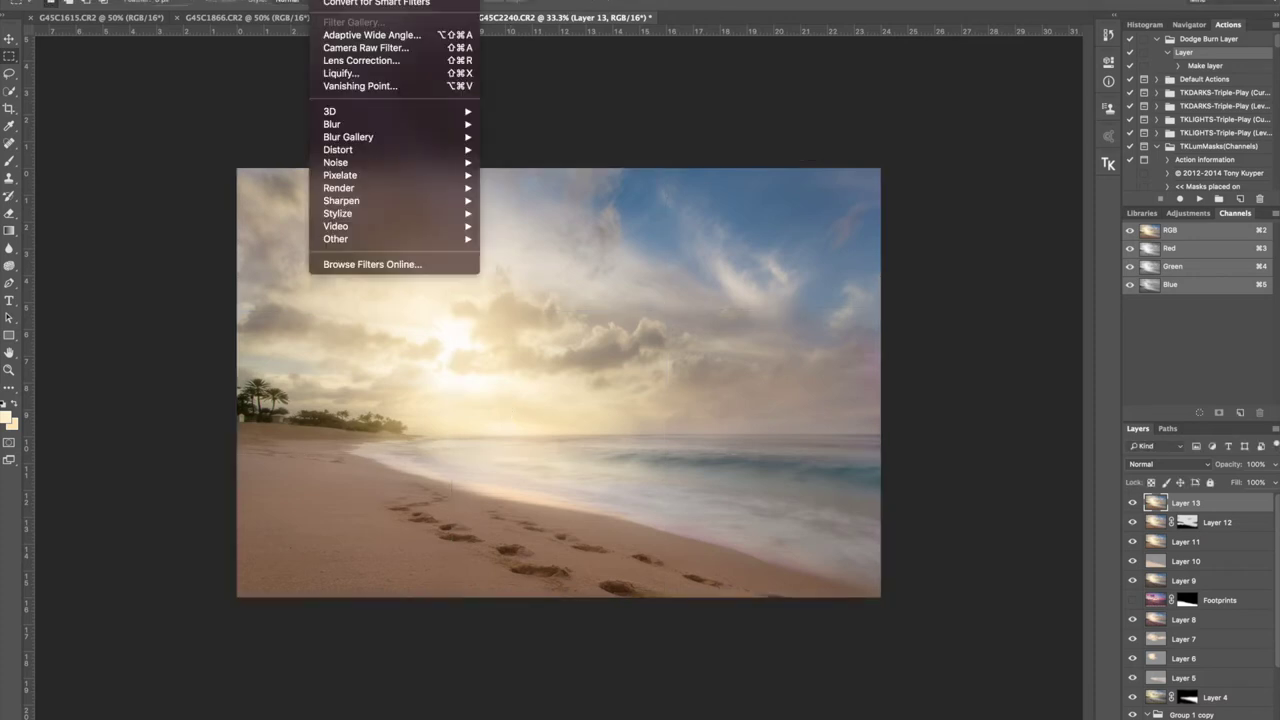
In Camera Raw, set Temperature +5, Tint +16, brighter highlights, Clarity +14 and Vibrance +11
click(399, 48)
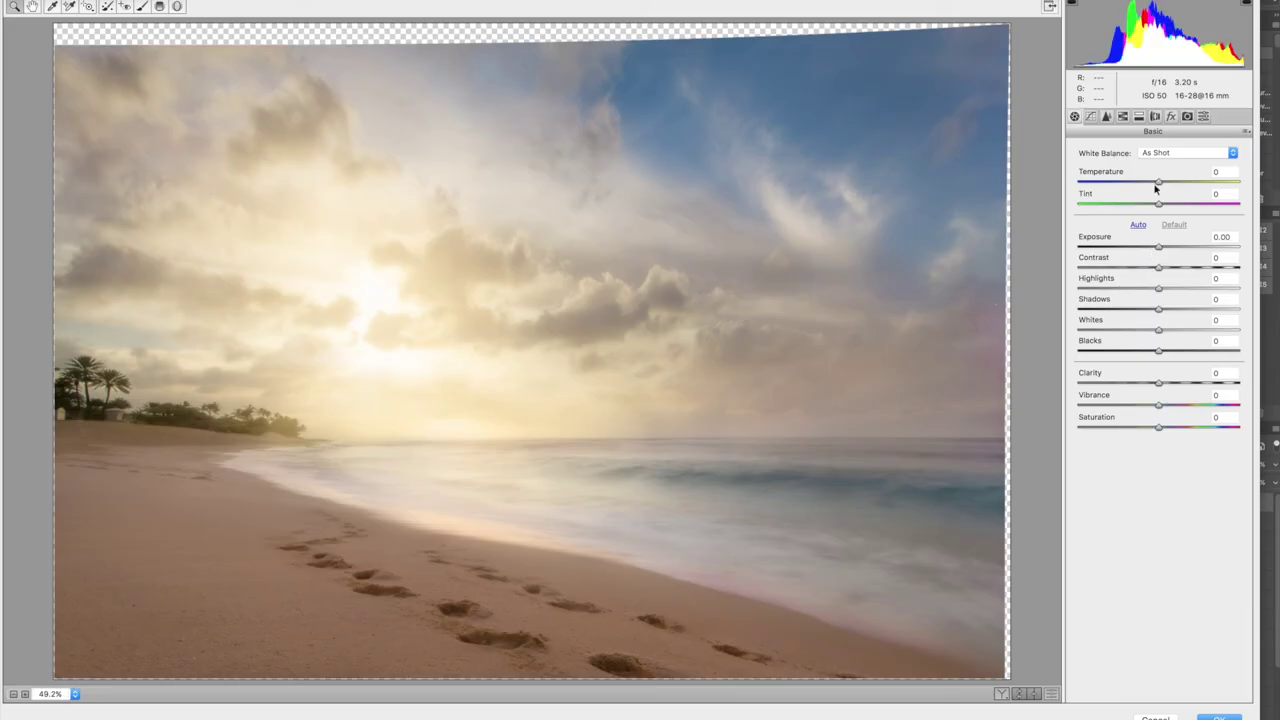
drag(1161, 184, 1172, 207)
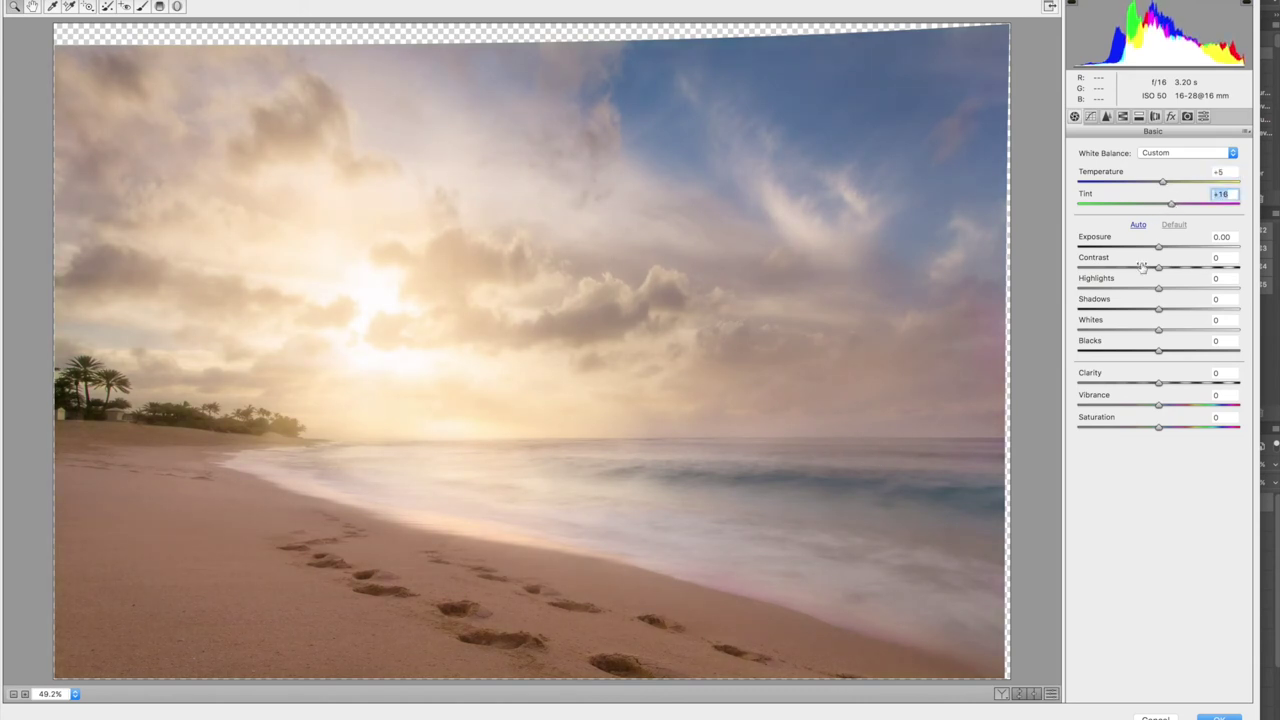
drag(1158, 288, 1162, 293)
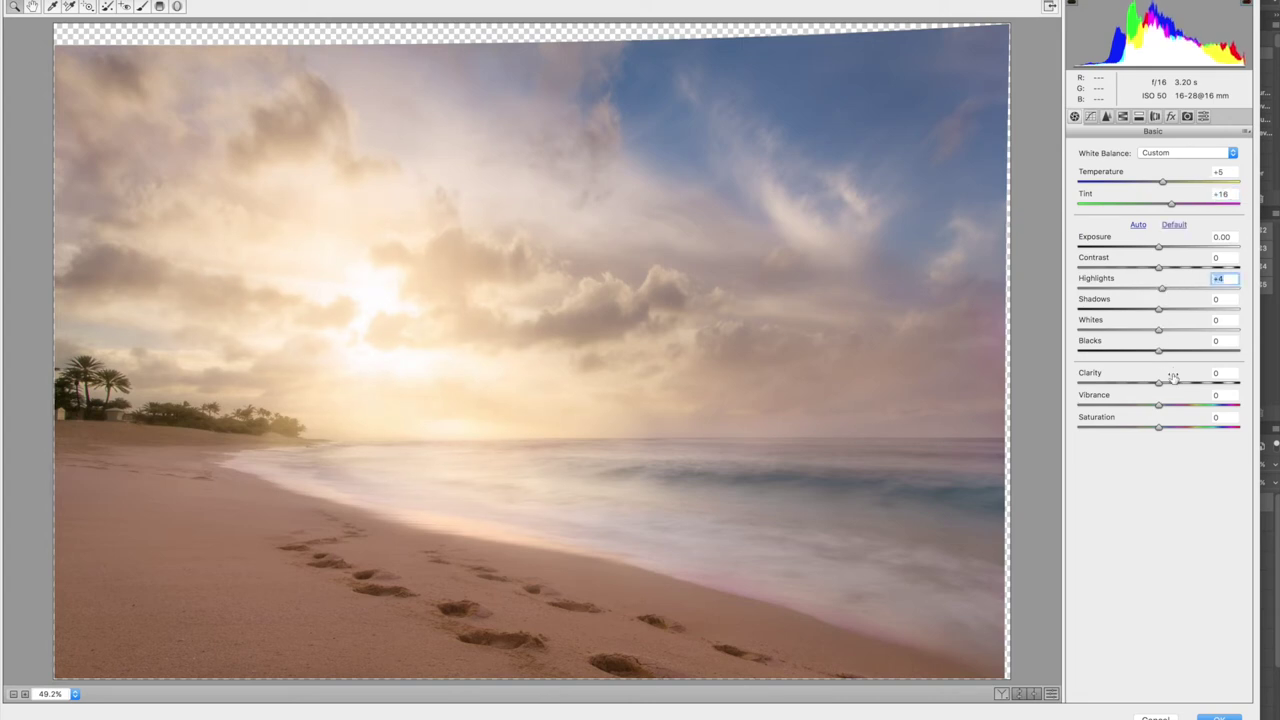
drag(1174, 383, 1167, 408)
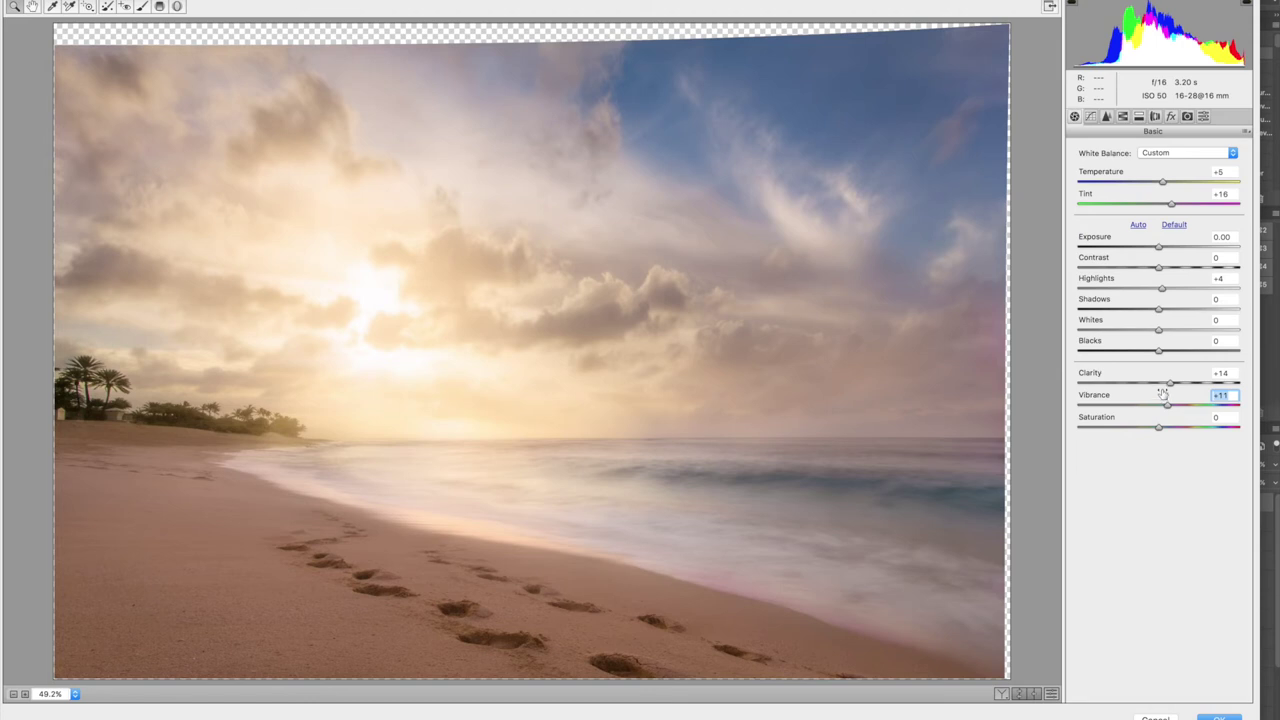
click(1158, 331)
Add a gentle contrast curve by lowering shadows and lifting highlights, then apply the filter
click(1091, 118)
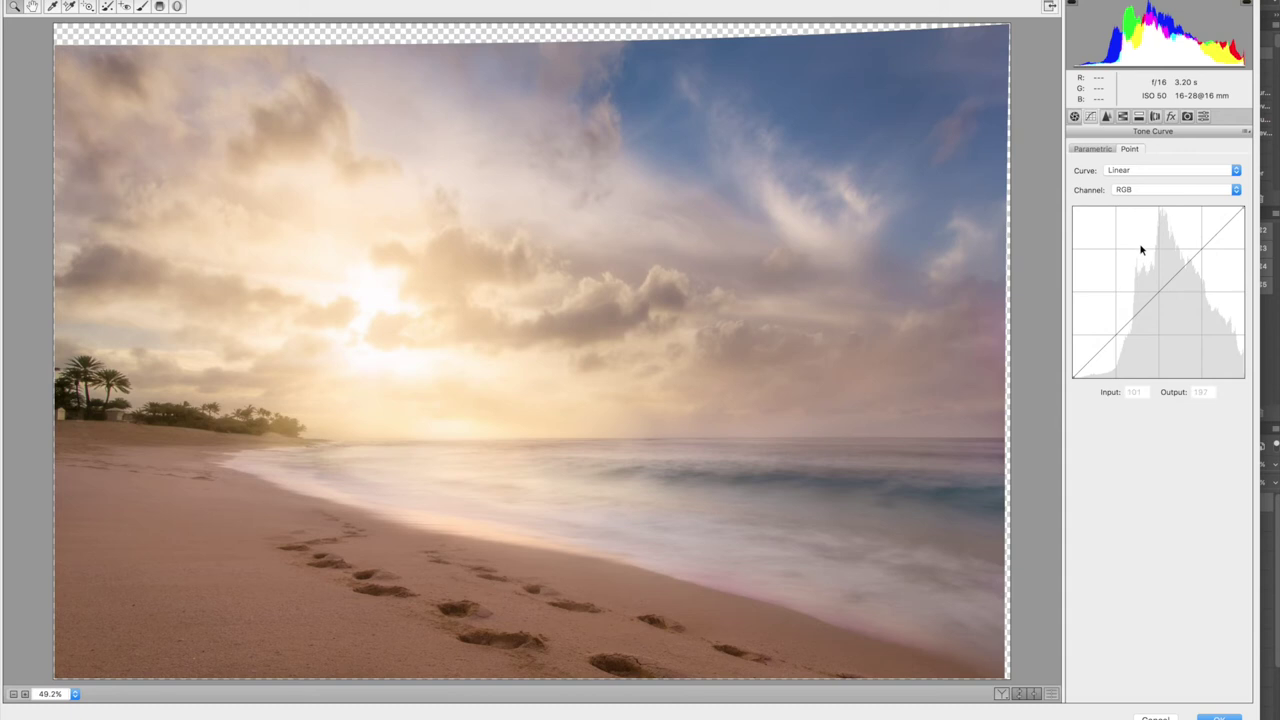
drag(1125, 321, 1129, 328)
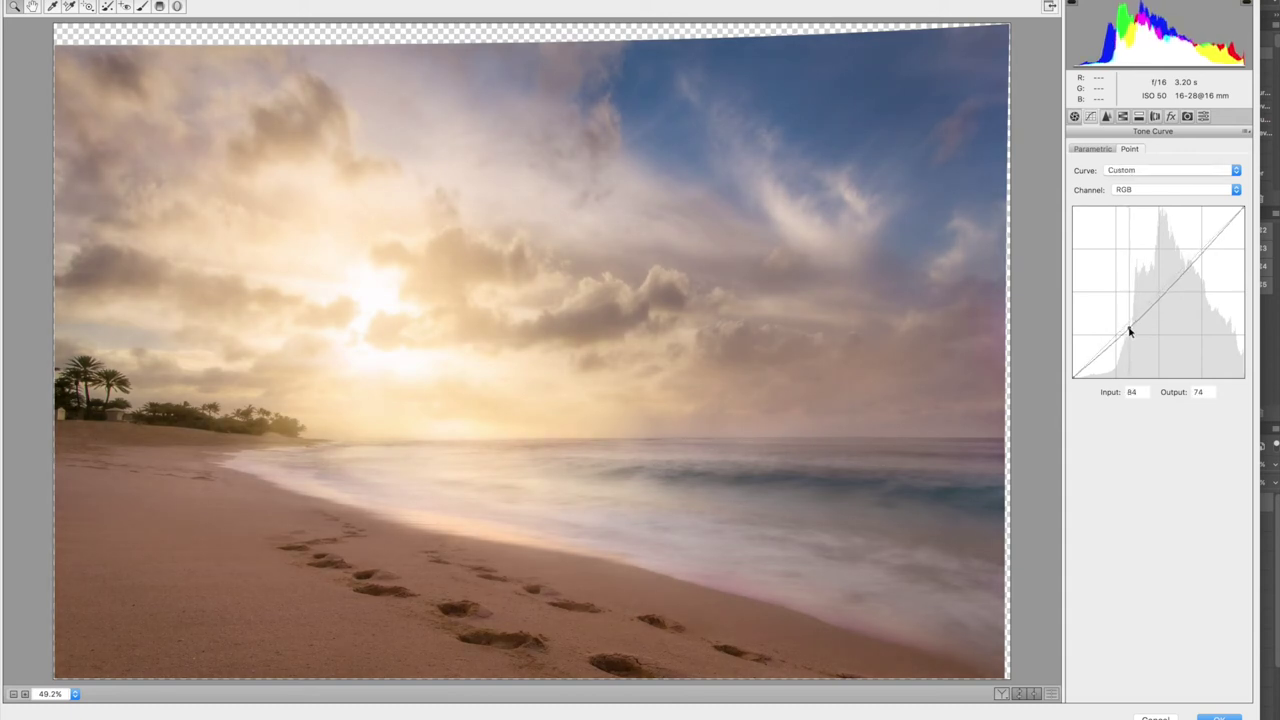
drag(1194, 261, 1195, 253)
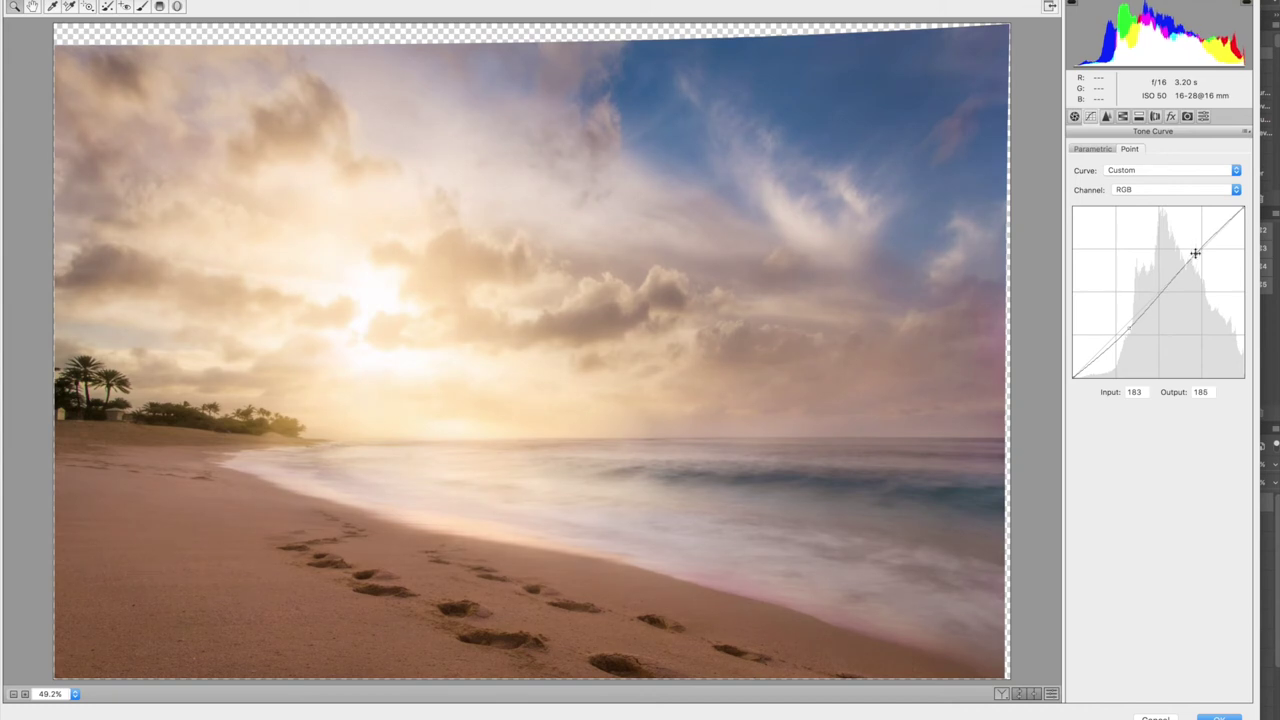
click(1125, 117)
click(1138, 117)
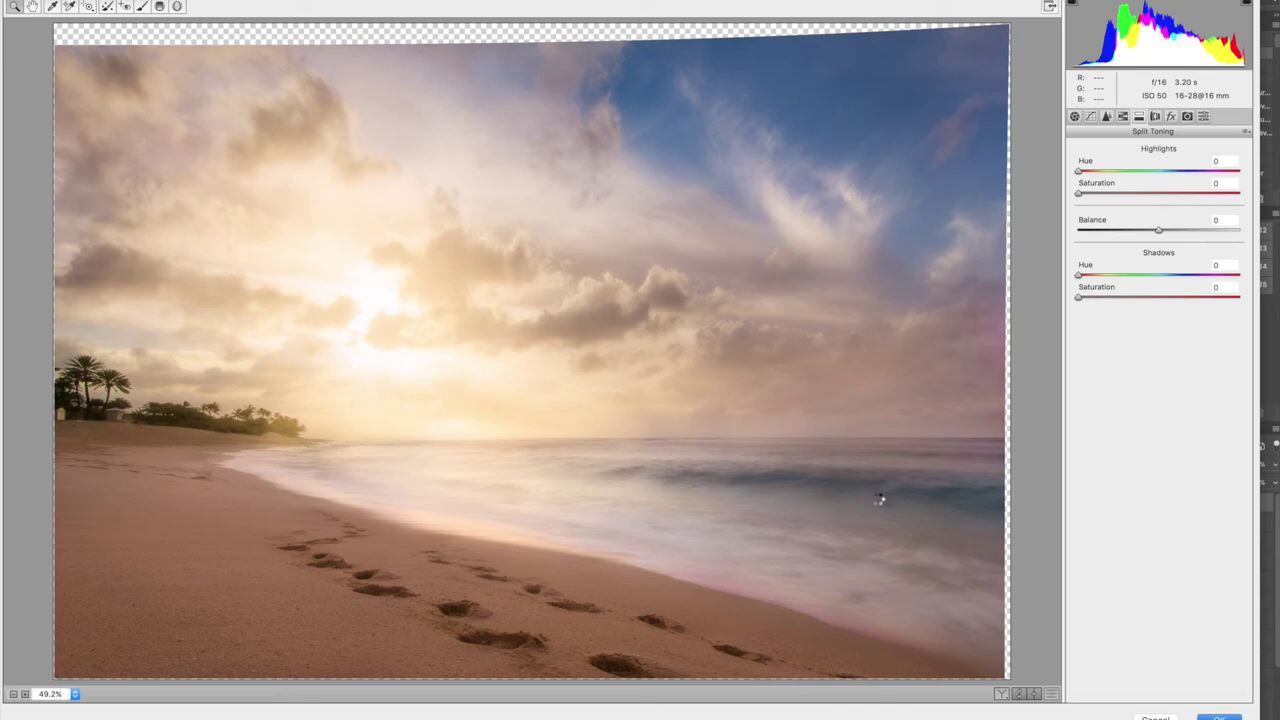
key(Return)
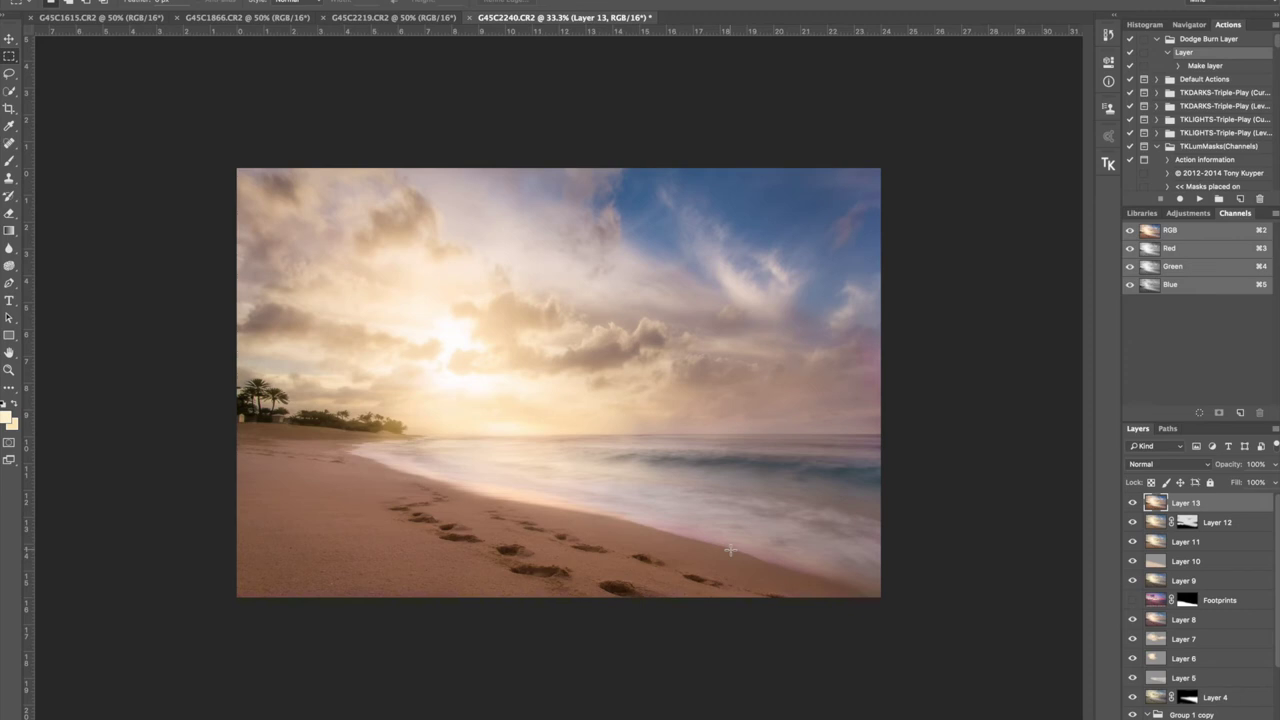
Add a Curves adjustment layer masked to Expanded Mid-tones from TKActions
click(1108, 164)
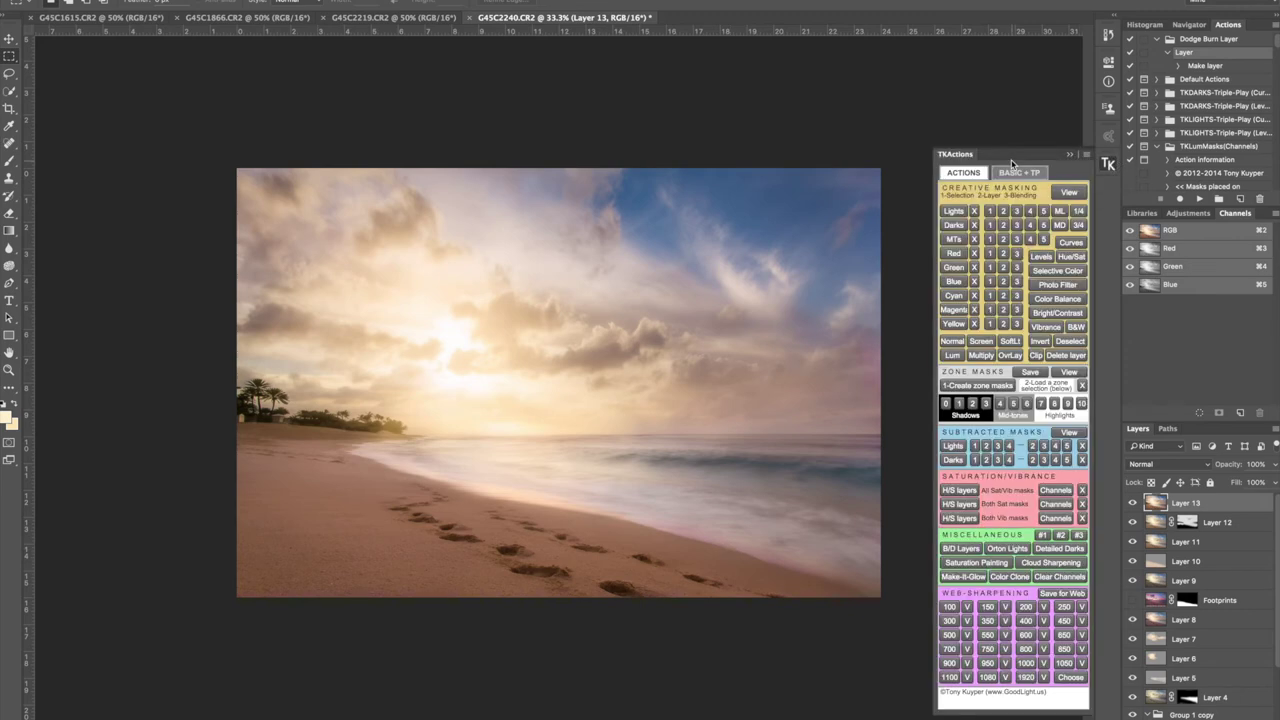
click(1015, 172)
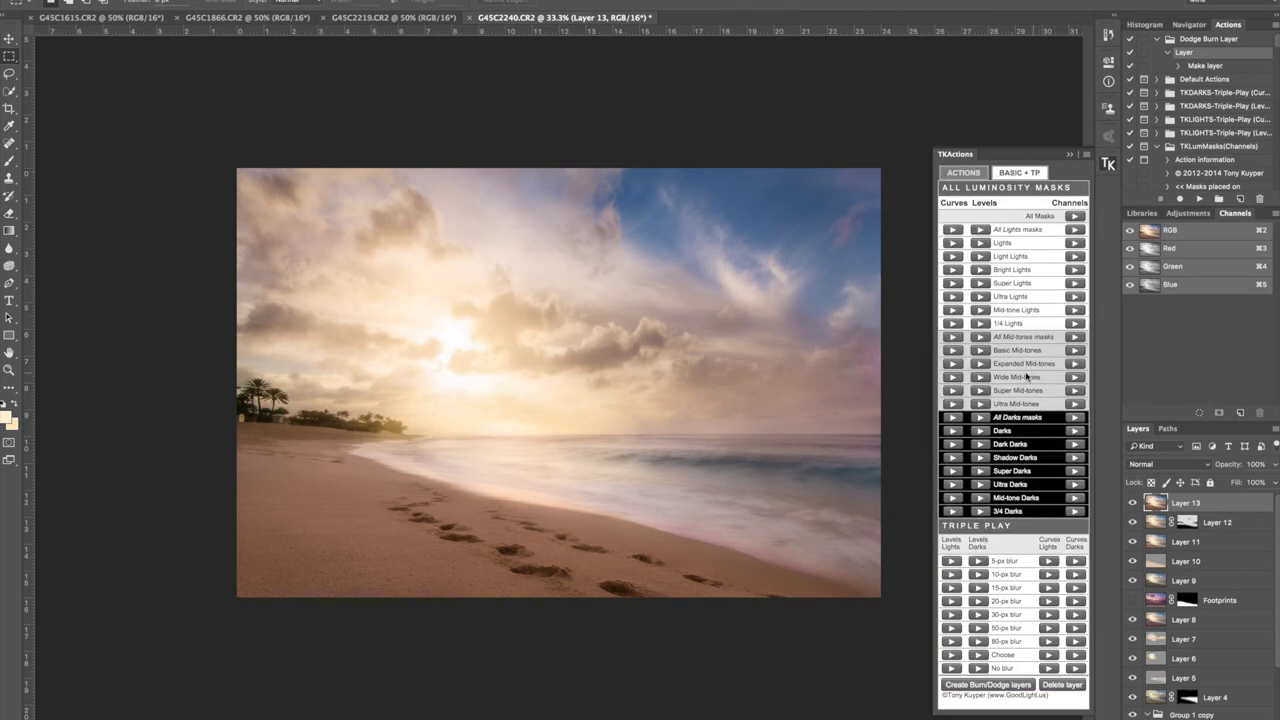
click(956, 366)
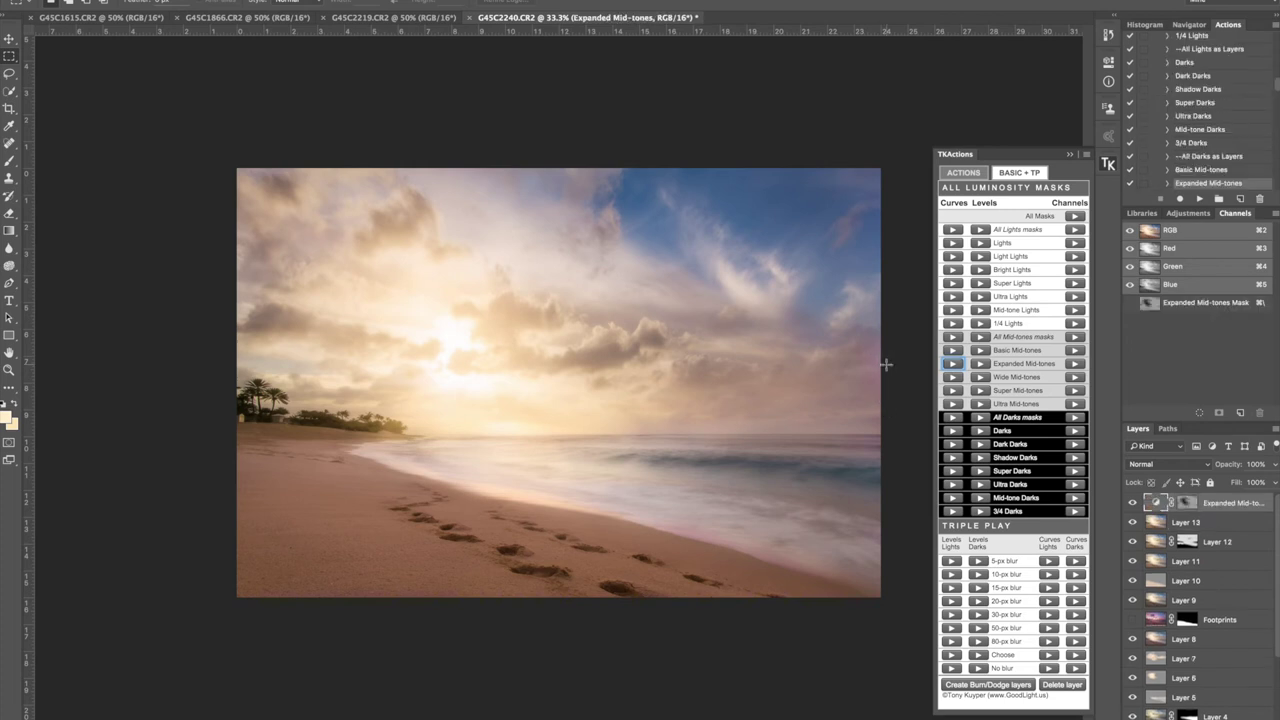
Shape an S-curve on the new Curves layer, bringing input 84 down to output 56
double_click(1157, 505)
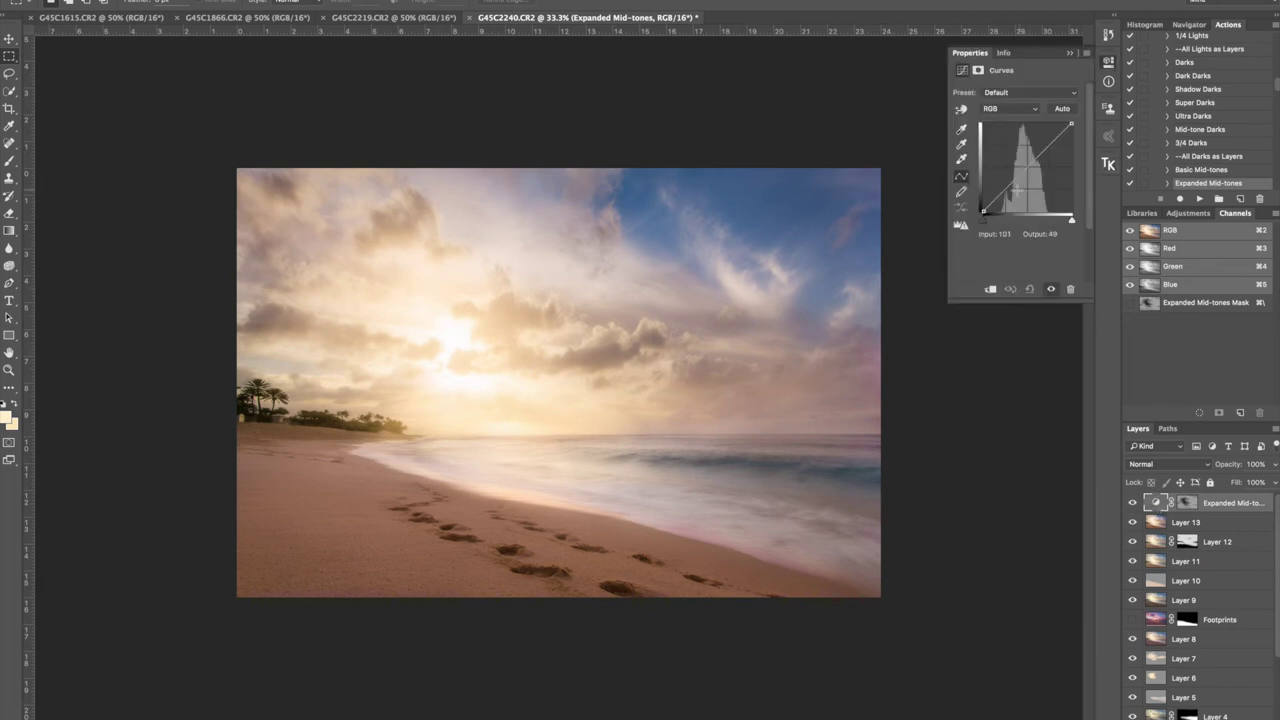
drag(1013, 191, 1013, 194)
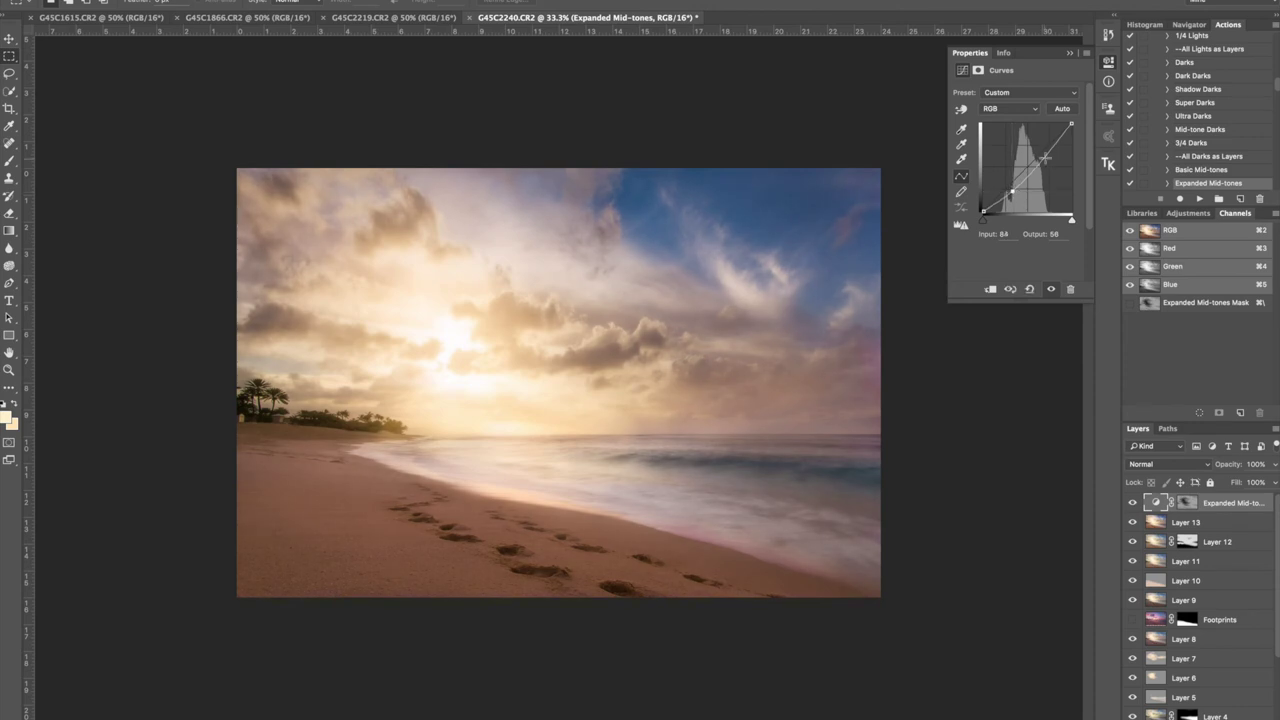
drag(1041, 153, 1044, 155)
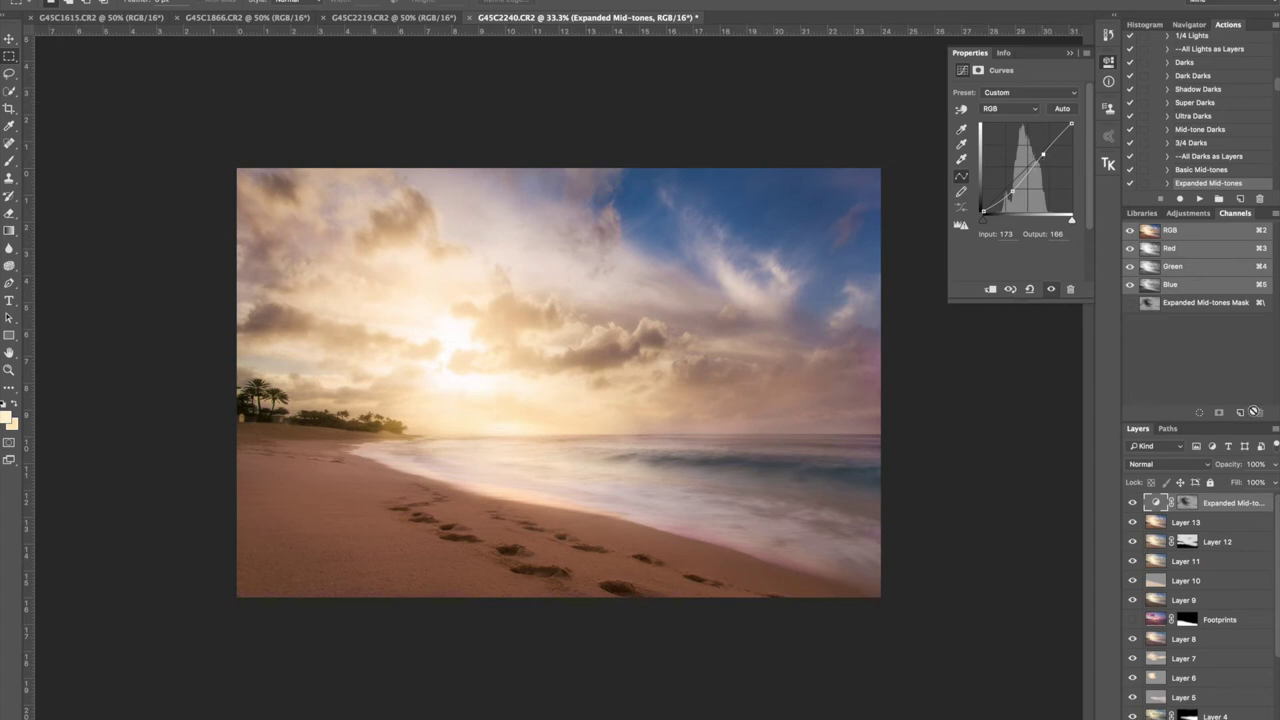
click(1107, 66)
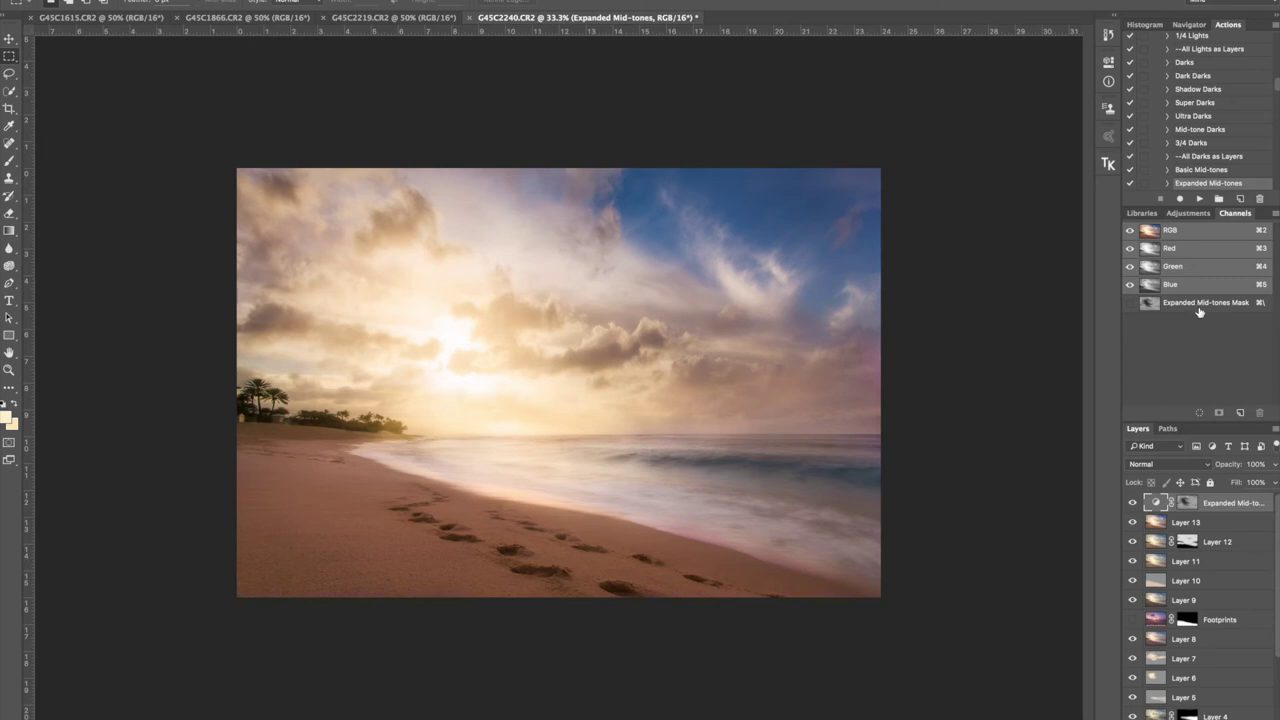
click(1108, 164)
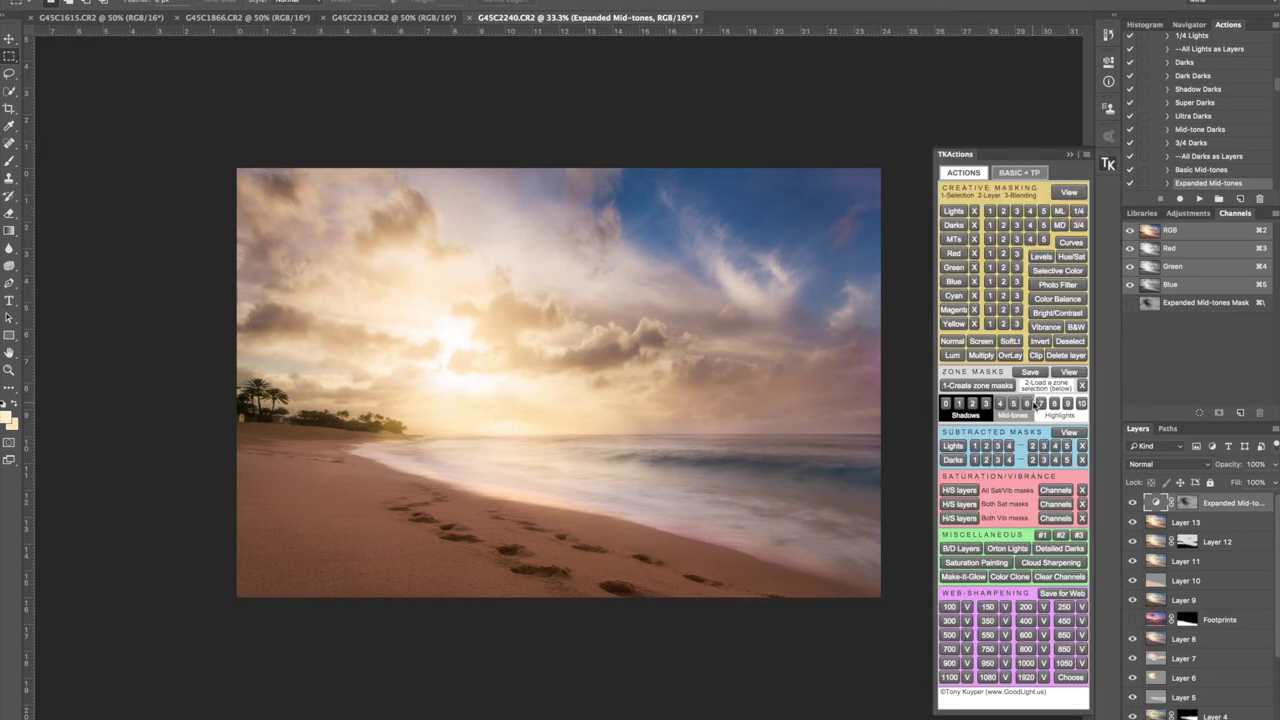
Create all the Lights luminosity channels and stamp the visible image into Layer 14
click(1027, 174)
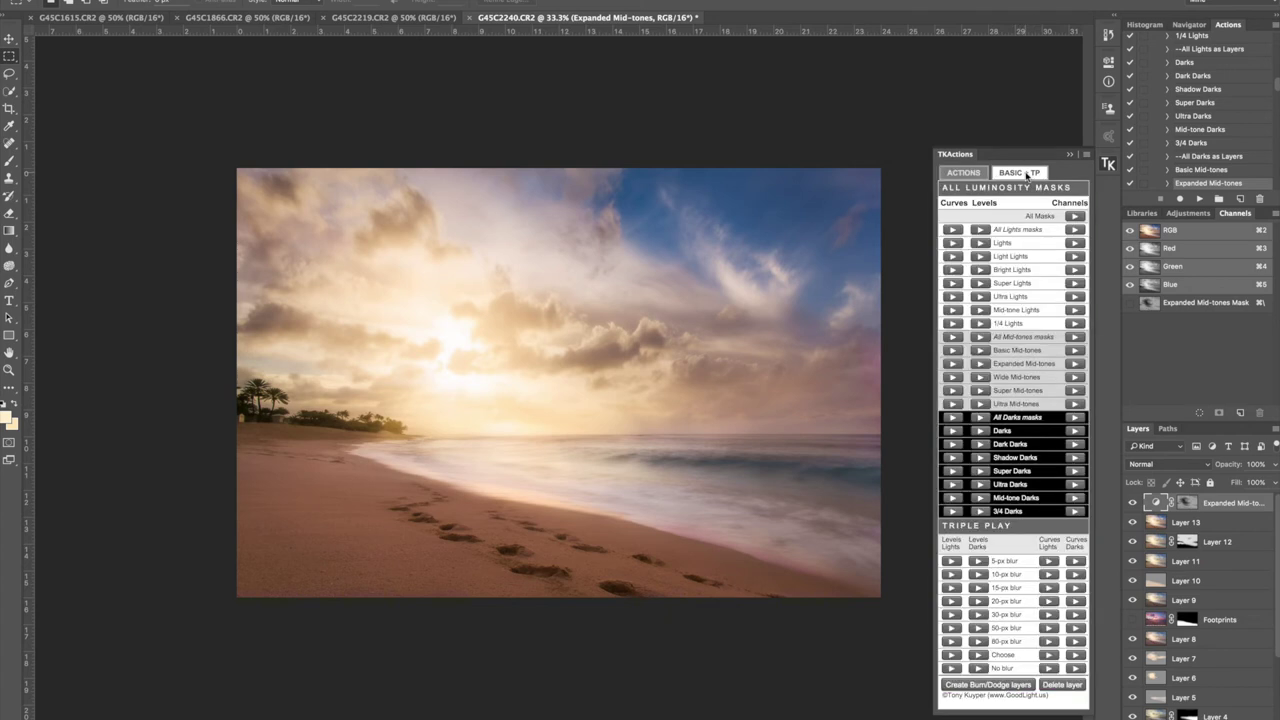
click(1075, 230)
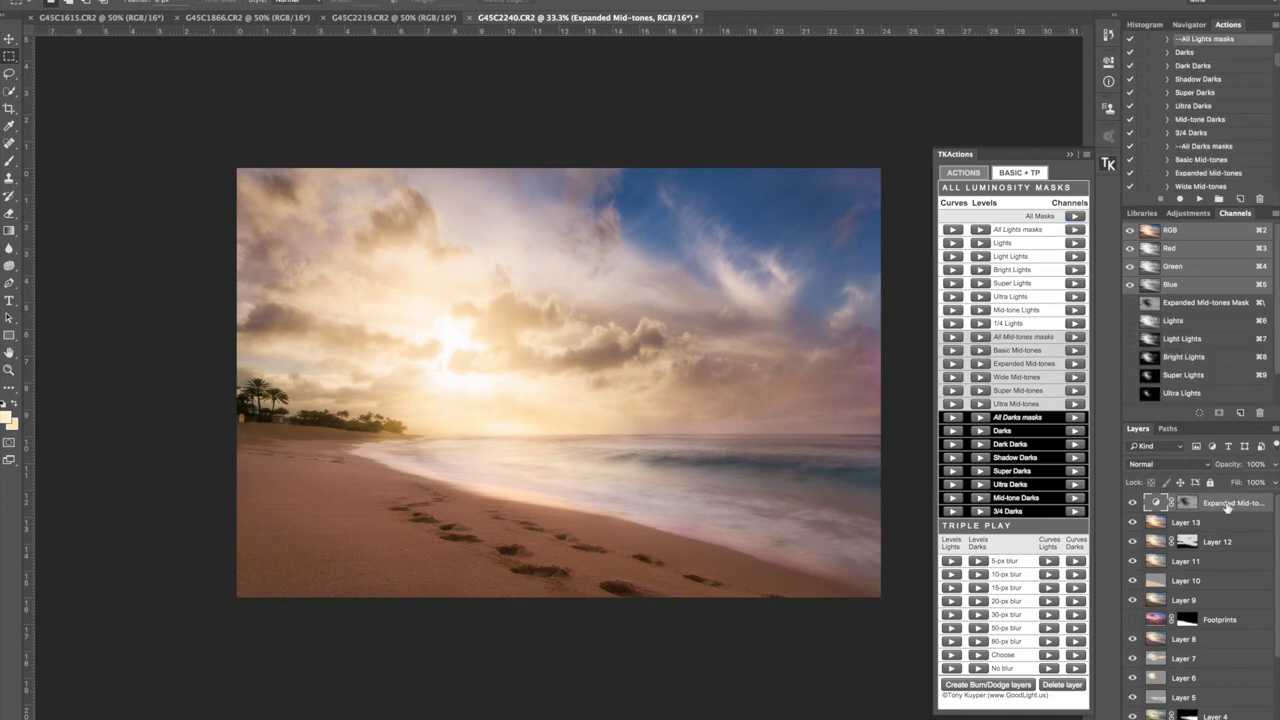
key(ctrl+alt+shift+e)
Preview the Super and Ultra Lights masks and load Ultra Lights as a selection
click(1190, 357)
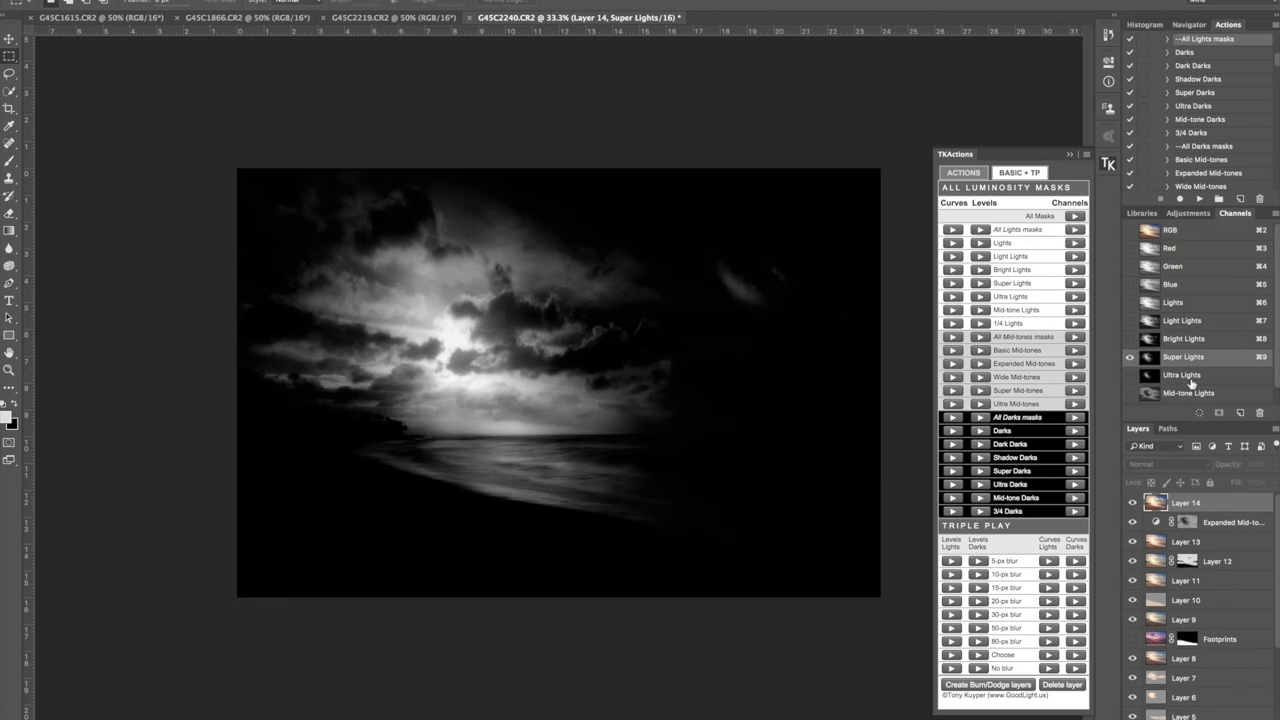
click(1190, 378)
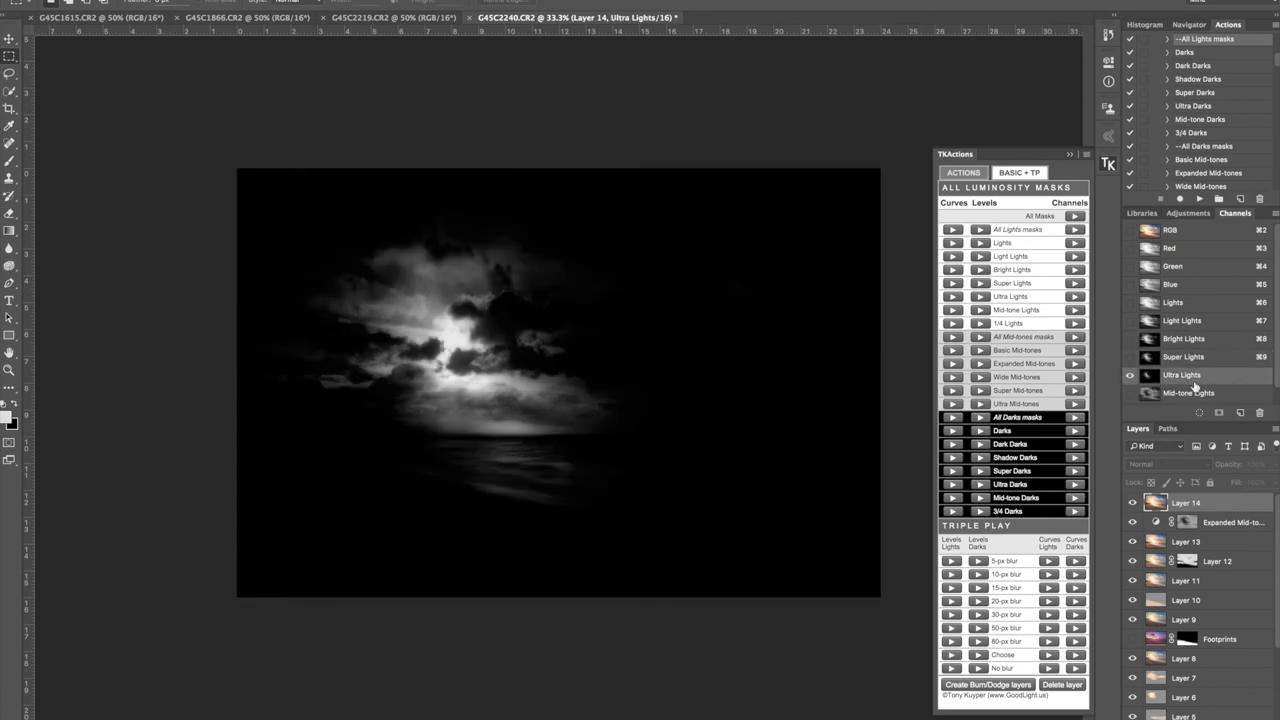
drag(1195, 382, 1199, 412)
click(1172, 233)
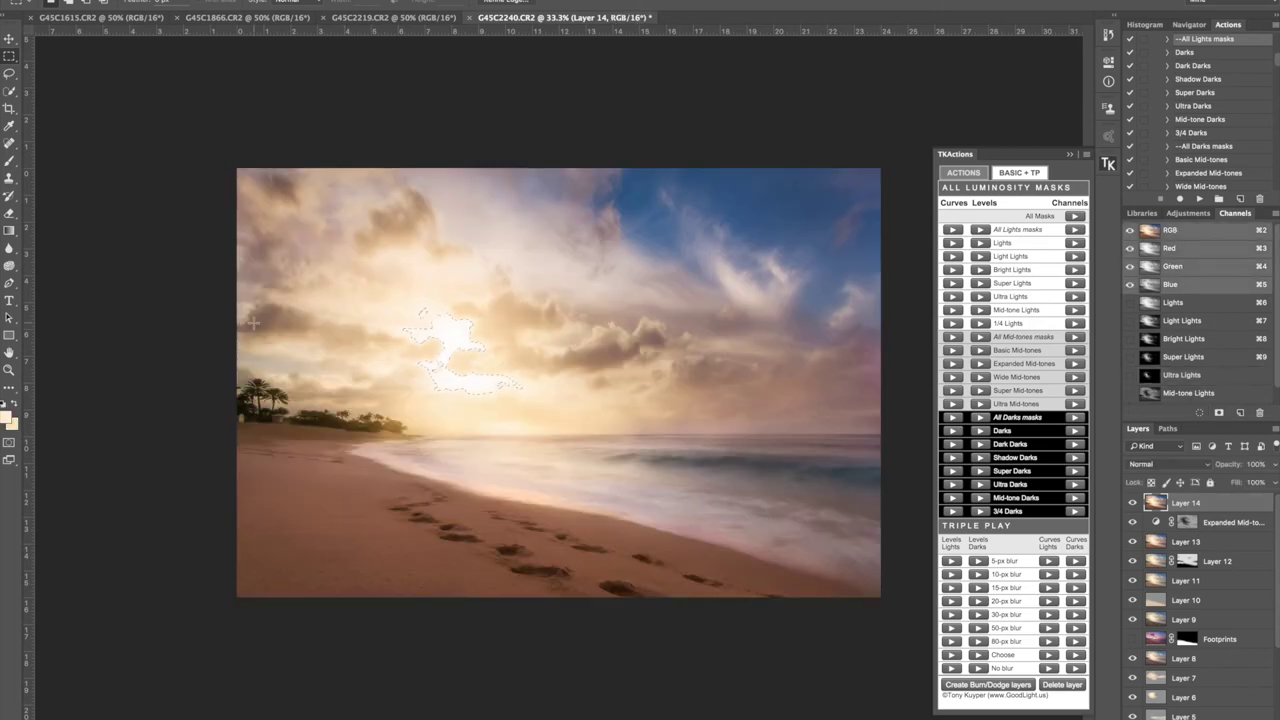
Saturate the sun and nearby clouds with the Sponge tool in Saturate mode
key(b)
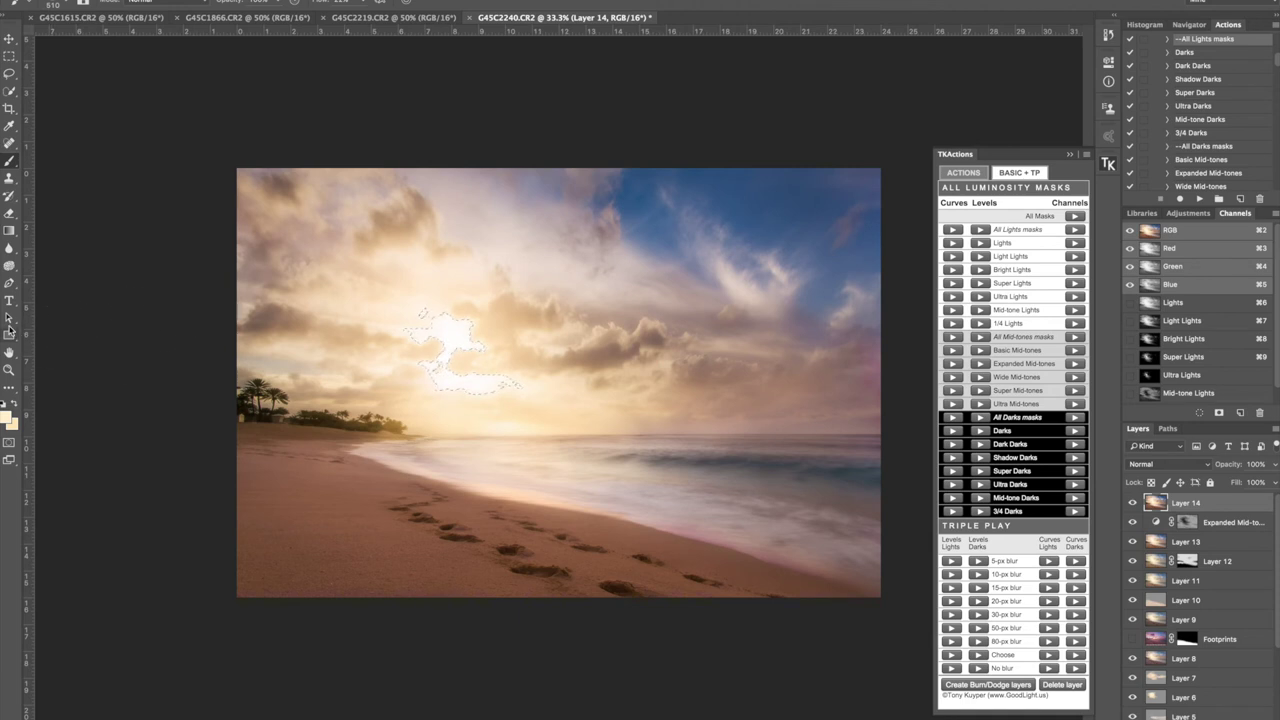
drag(9, 266, 48, 297)
click(48, 297)
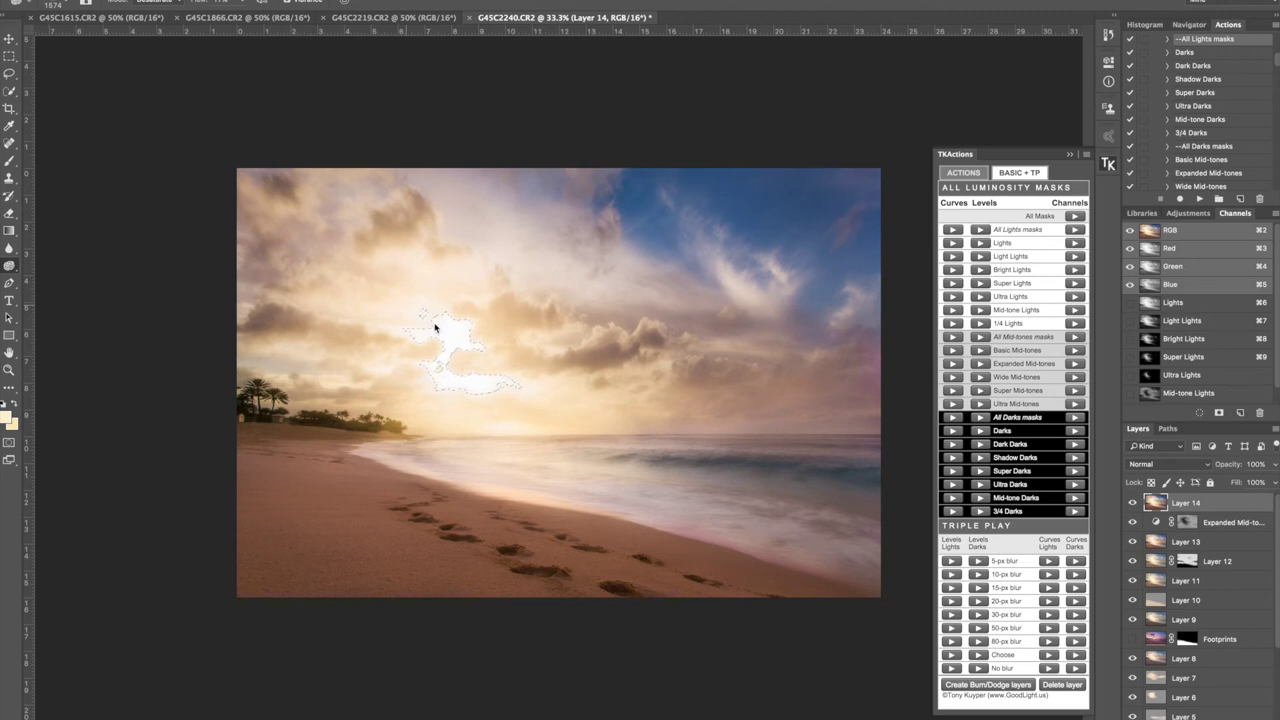
click(166, 7)
click(160, 22)
mouse_move(431, 317)
mouse_down()
mouse_move(459, 365)
mouse_move(464, 326)
mouse_move(424, 372)
mouse_move(448, 353)
mouse_up()
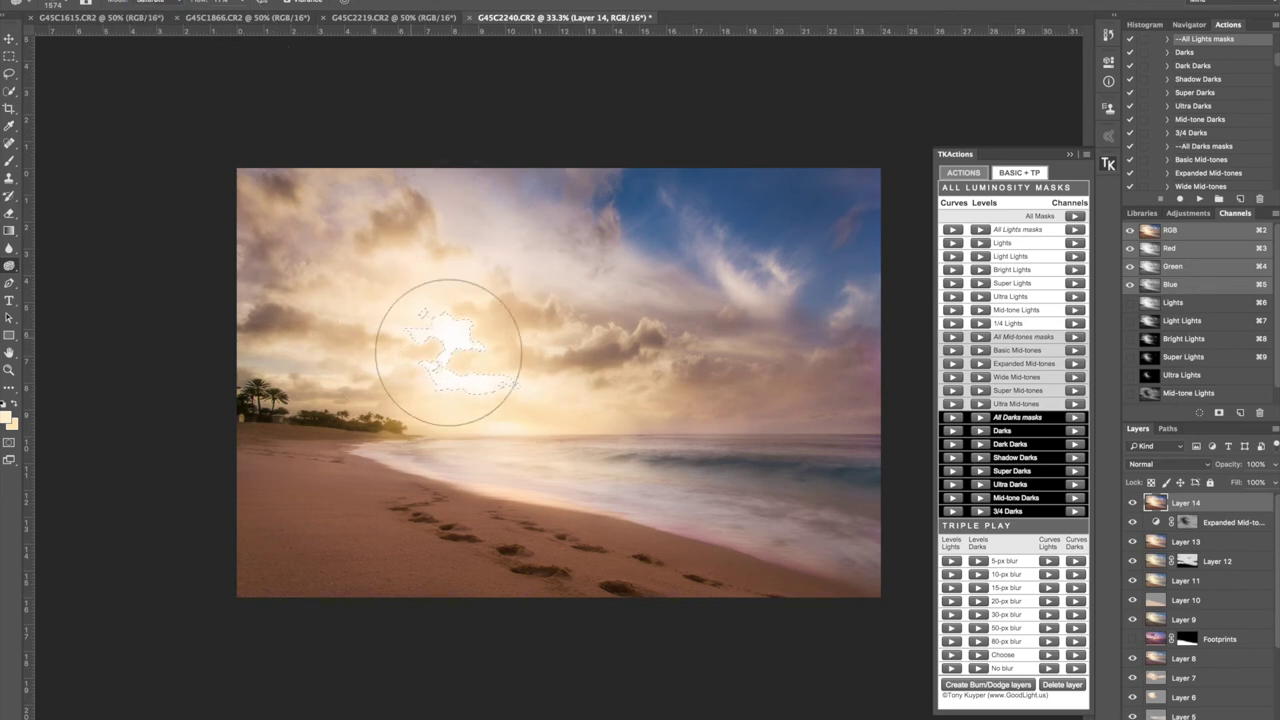
Compare Layer 14 before and after the sponge edit and clear the selection
click(1133, 504)
key(super+semicolon)
key(super+h)
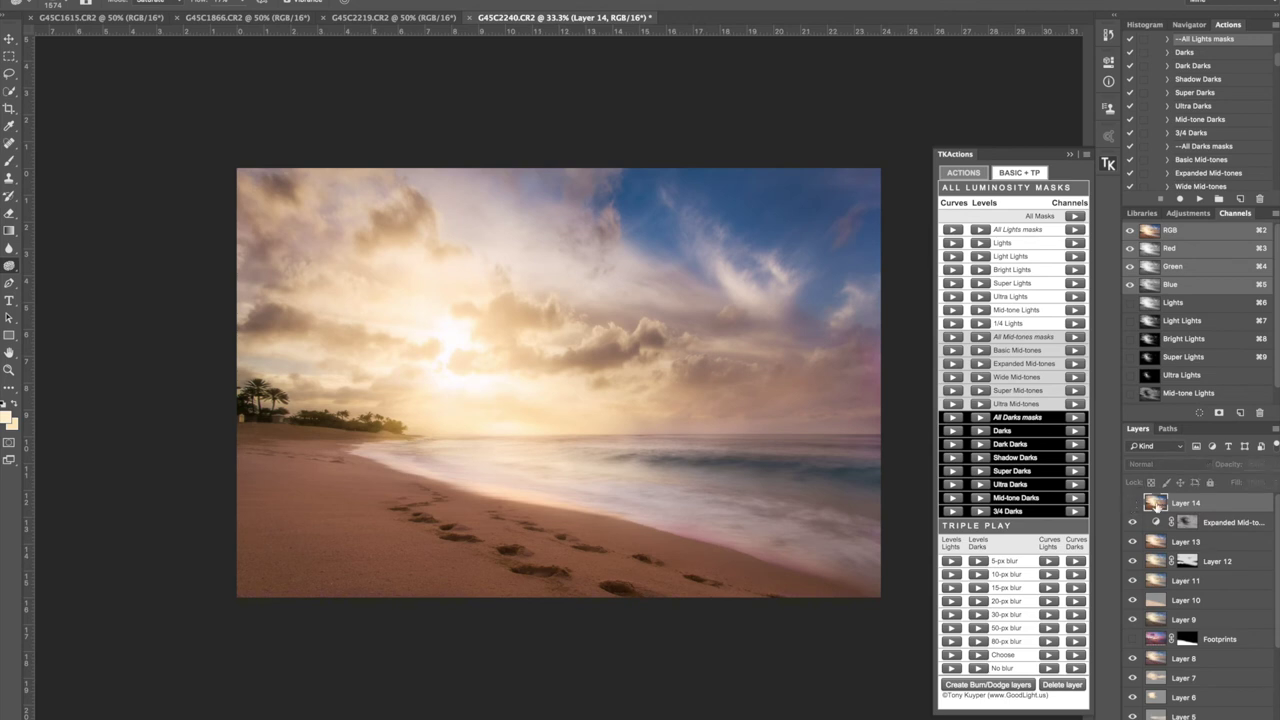
click(1132, 504)
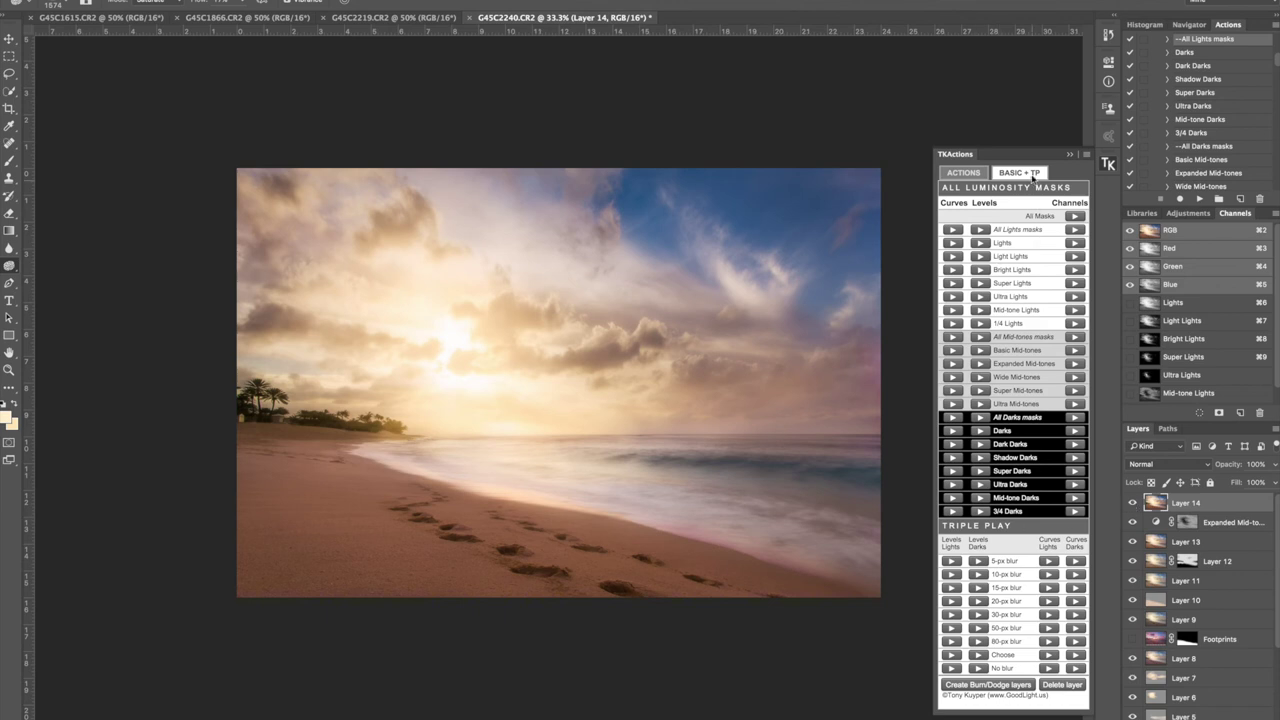
Add a horizontal guide across the image and save the composite as G45C2240-Edit.tif
click(1108, 164)
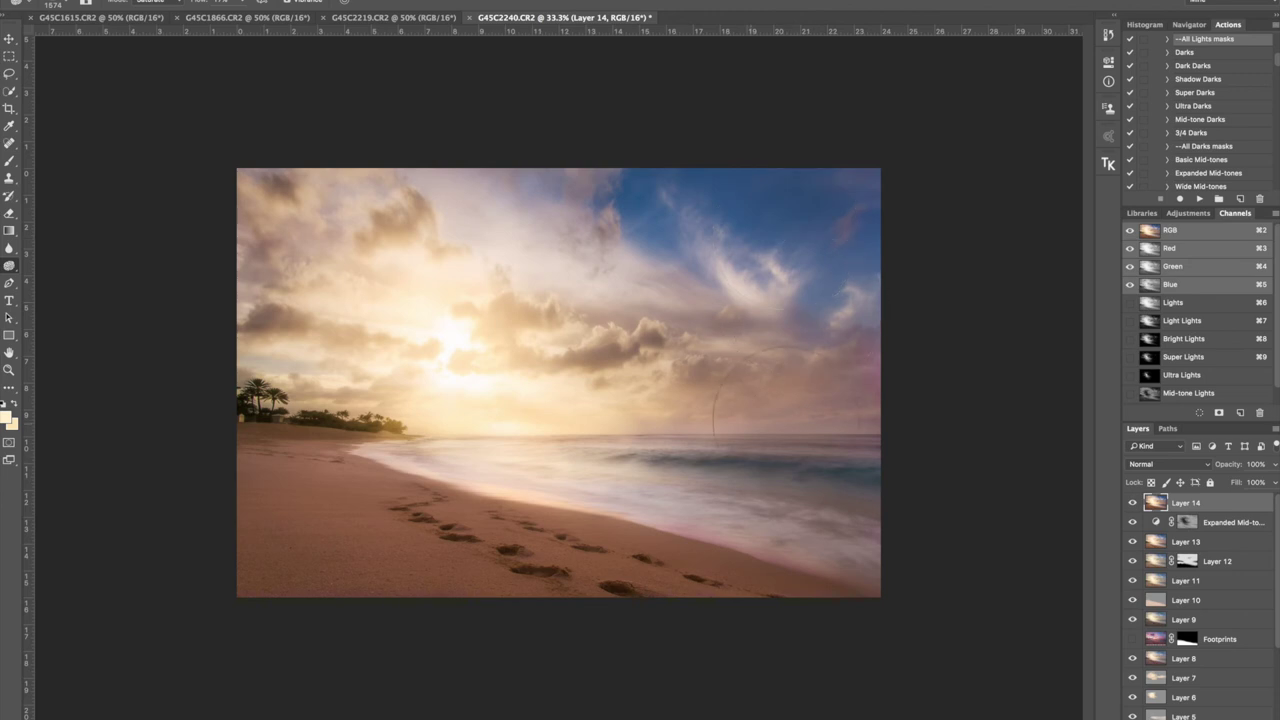
drag(724, 32, 793, 434)
key(super+s)
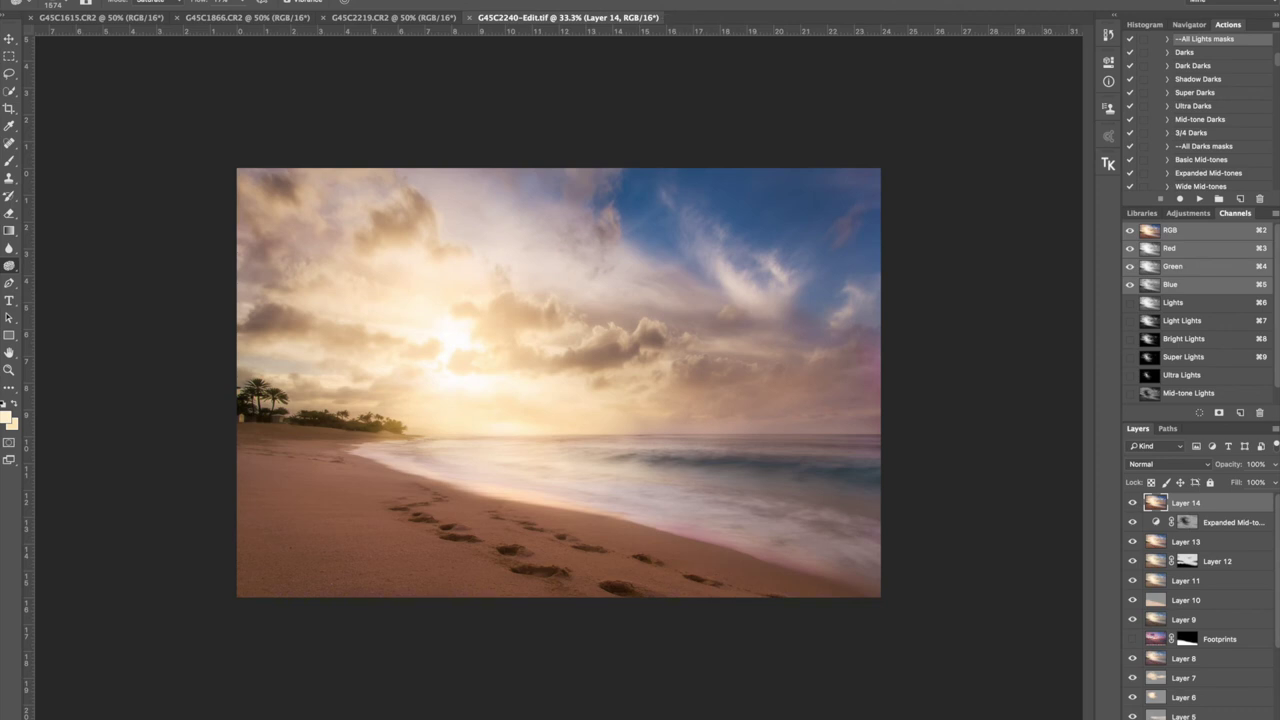
key(super+Tab)
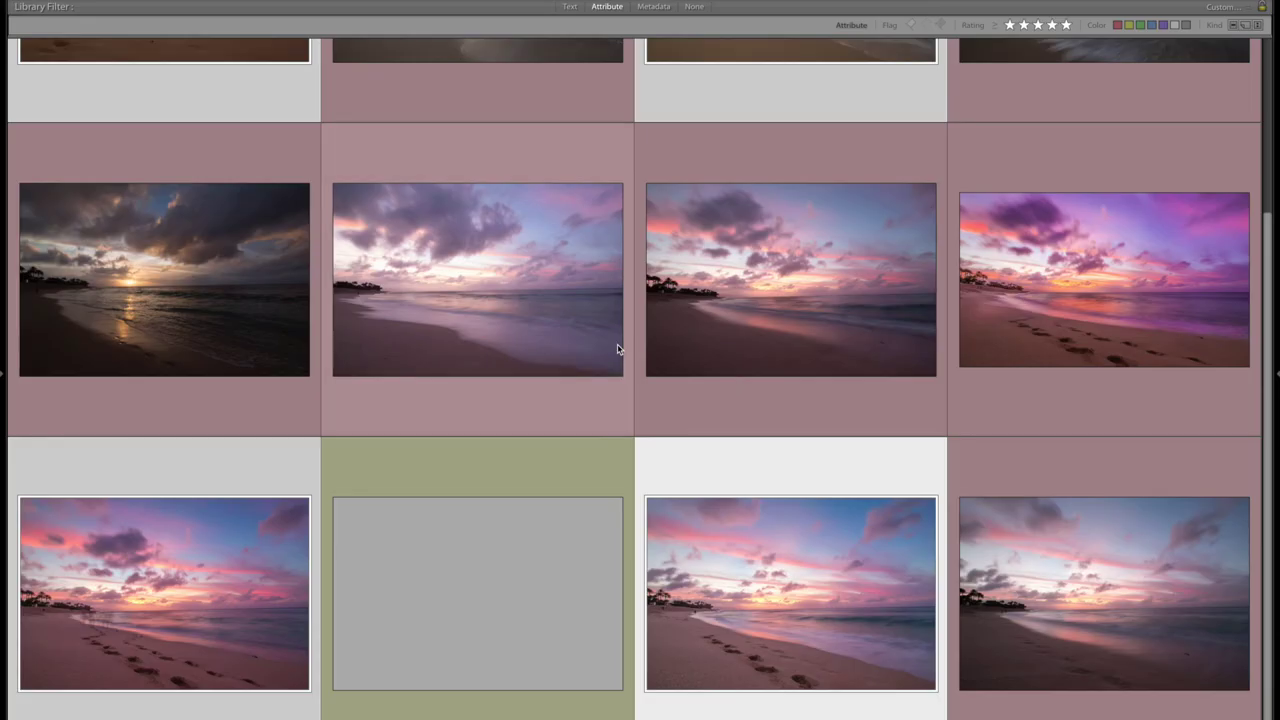
Dismiss Photoshop's clipboard warning and open the composite in Lightroom's Develop module
key(super+Tab)
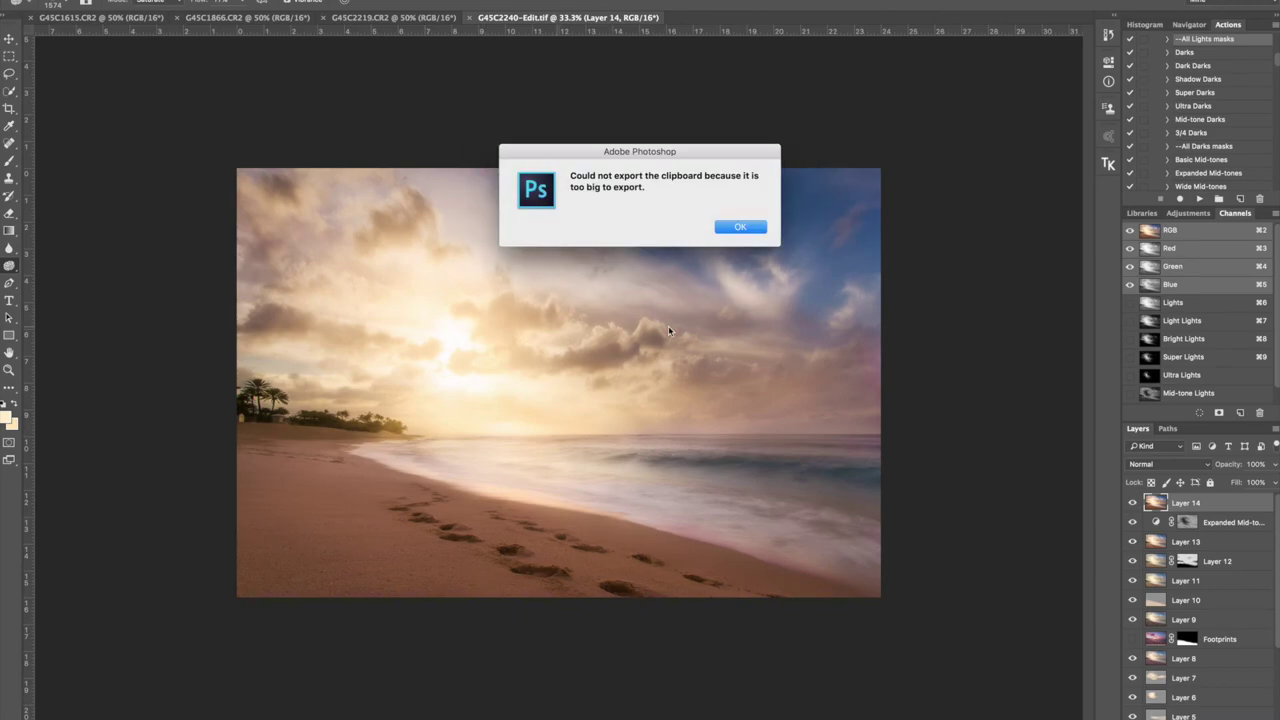
click(738, 228)
key(super+Tab)
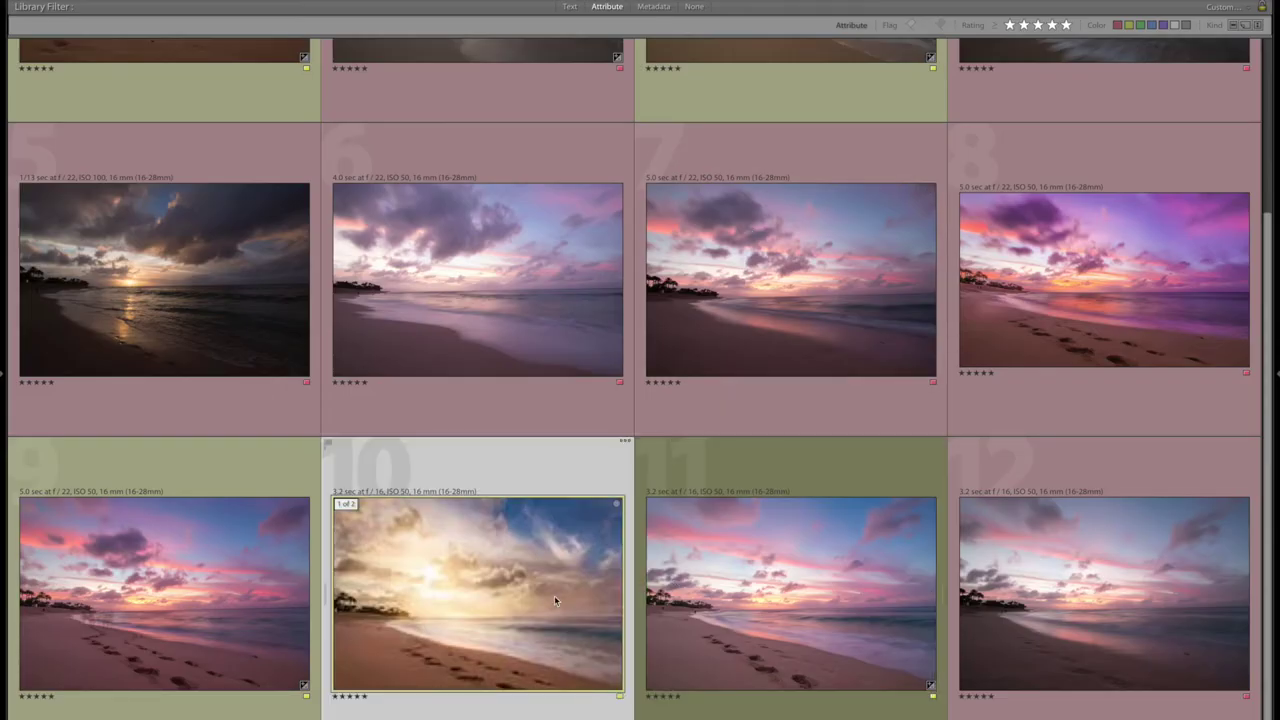
key(d)
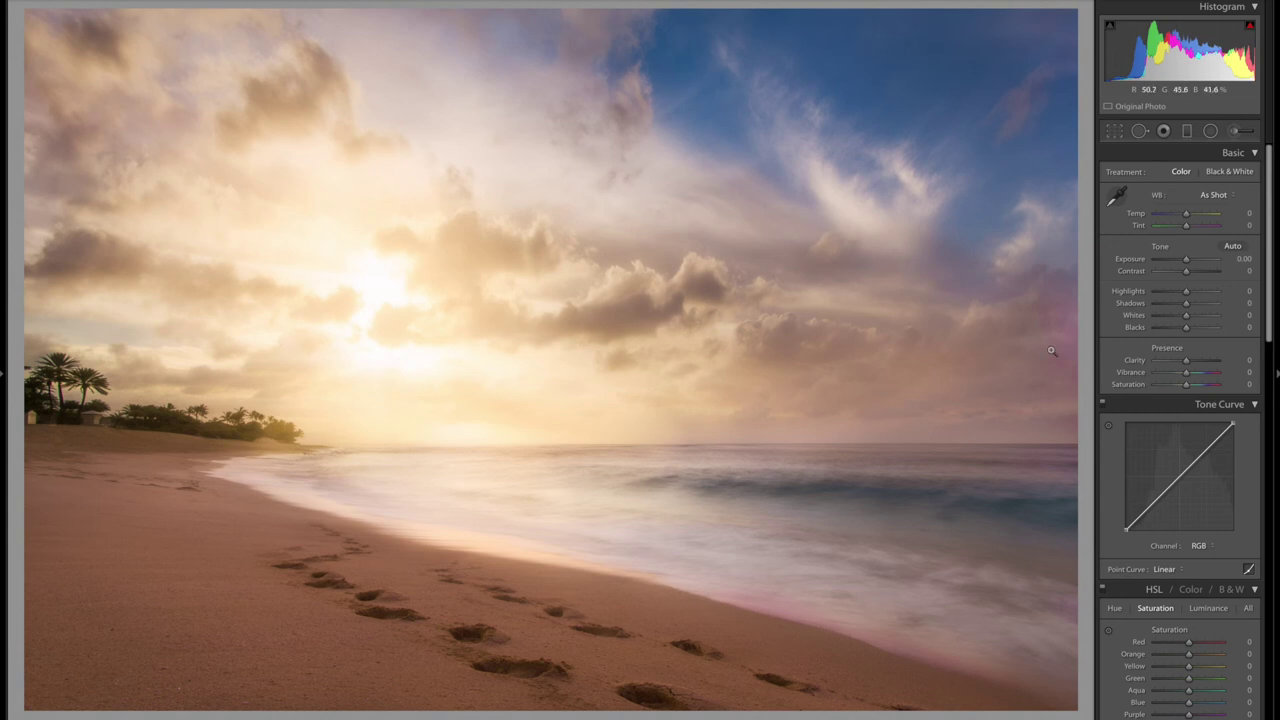
Expand the HSL panel and try a targeted hue shift on reds and magentas, then undo it
click(1188, 132)
click(1188, 132)
scroll(1176, 346, down, 8)
scroll(1176, 346, up, 3)
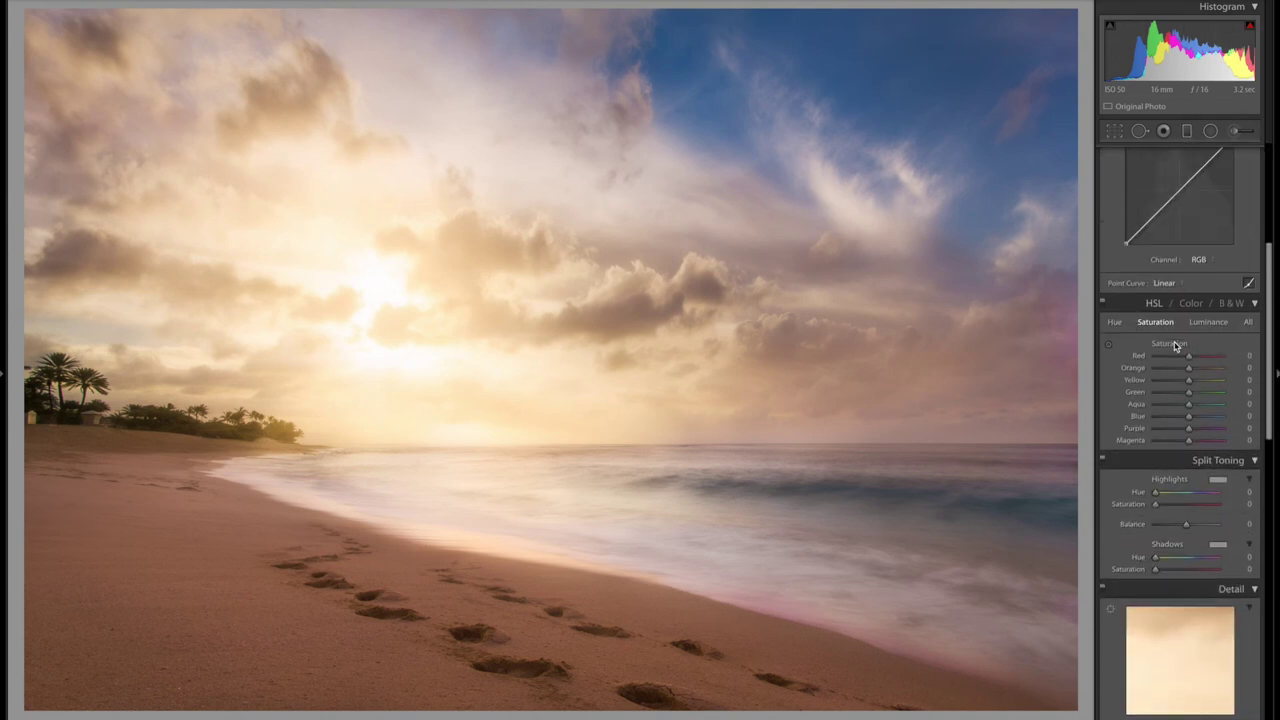
click(1150, 305)
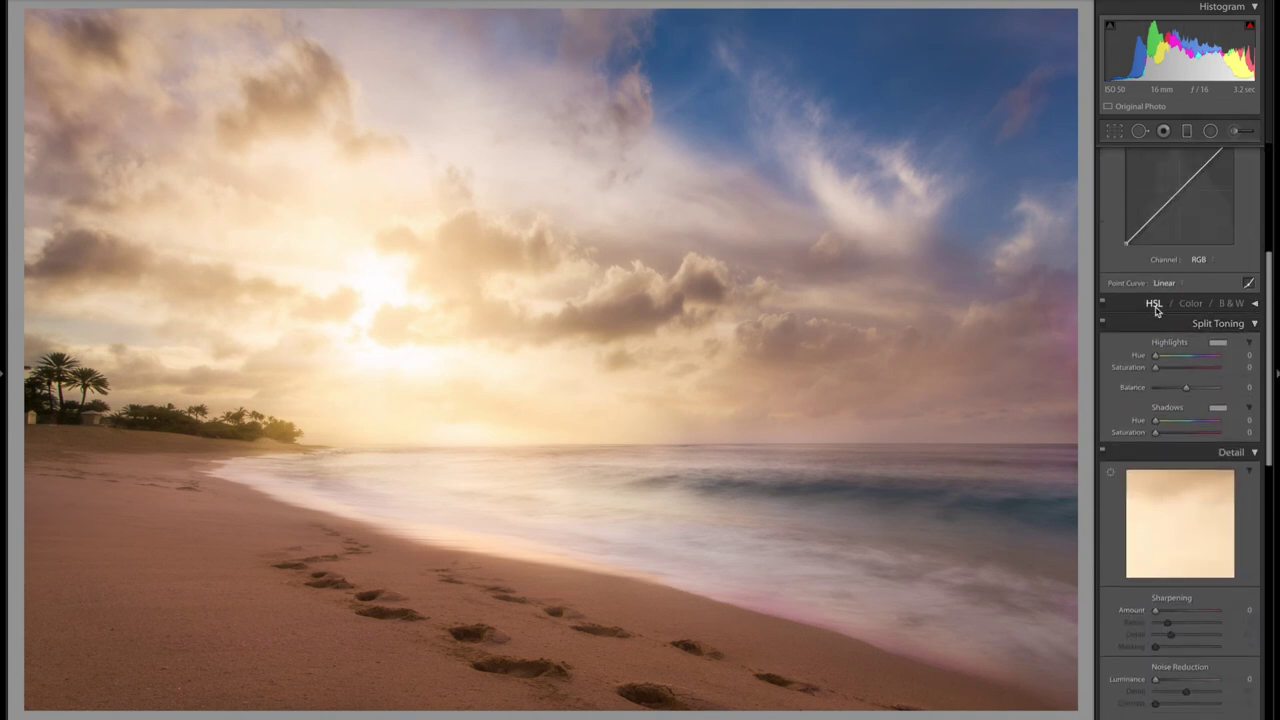
click(1157, 305)
click(1164, 324)
click(1108, 343)
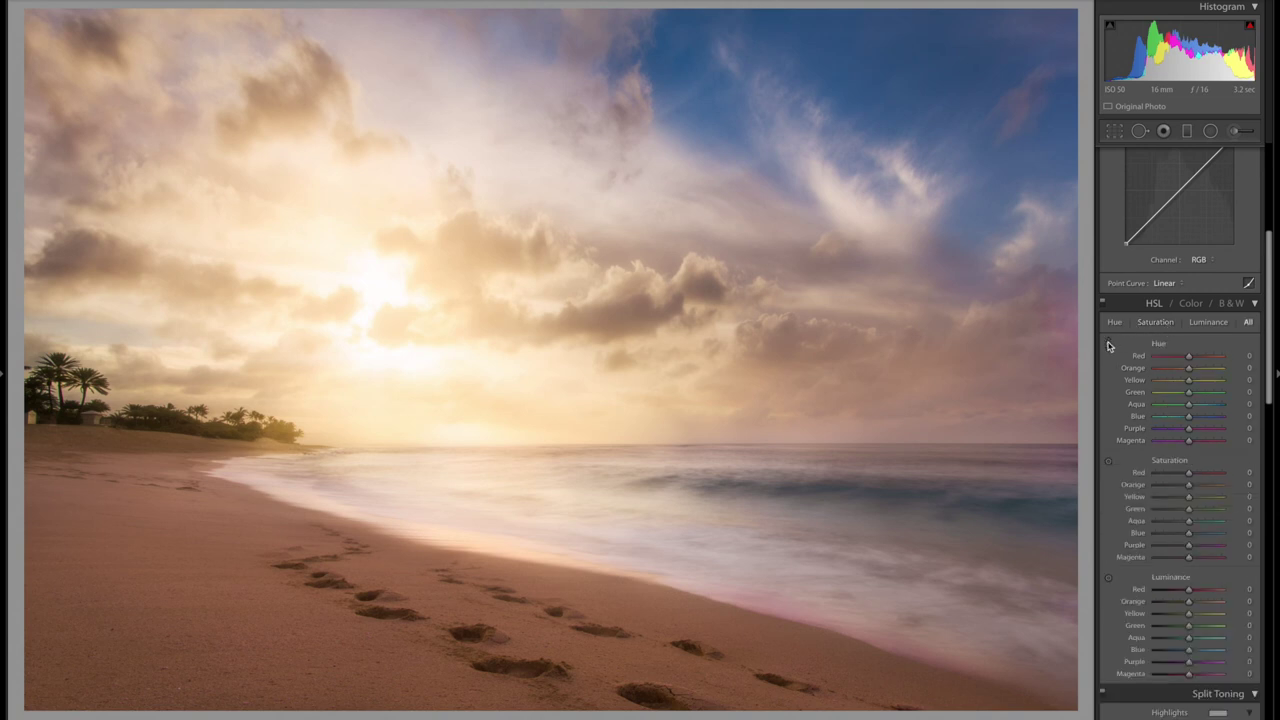
drag(1076, 352, 1076, 392)
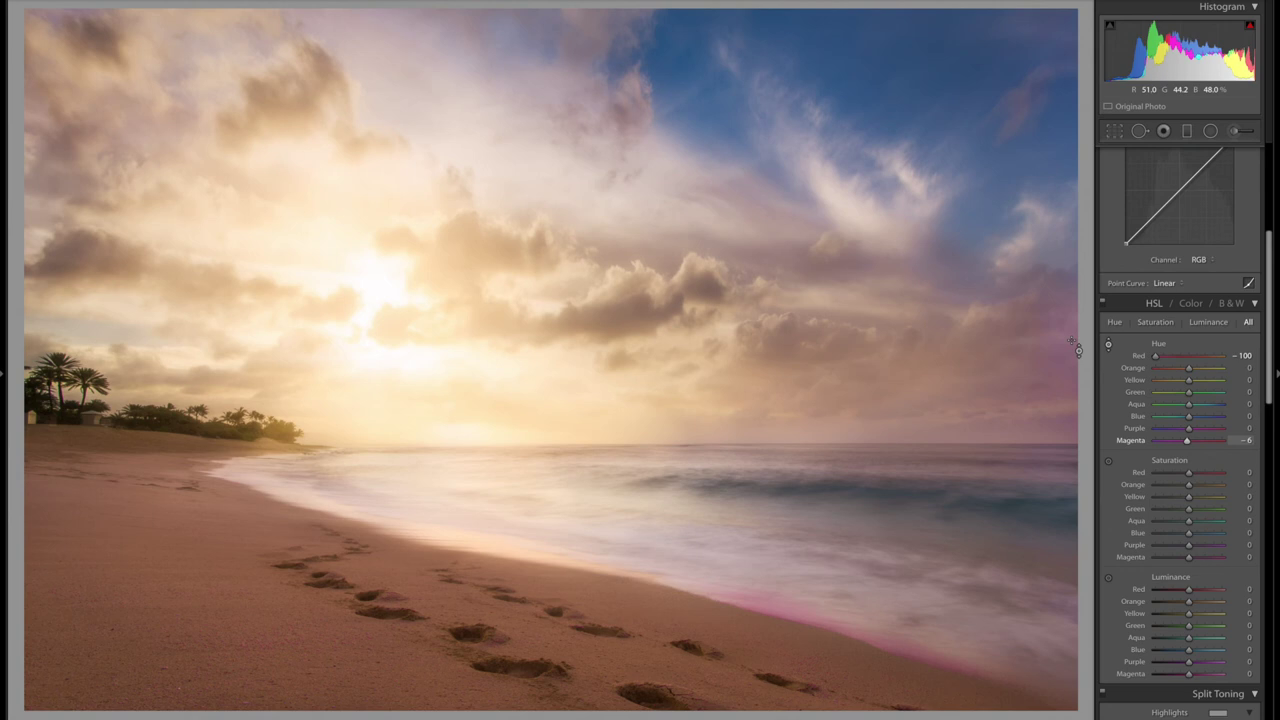
key(ctrl+z)
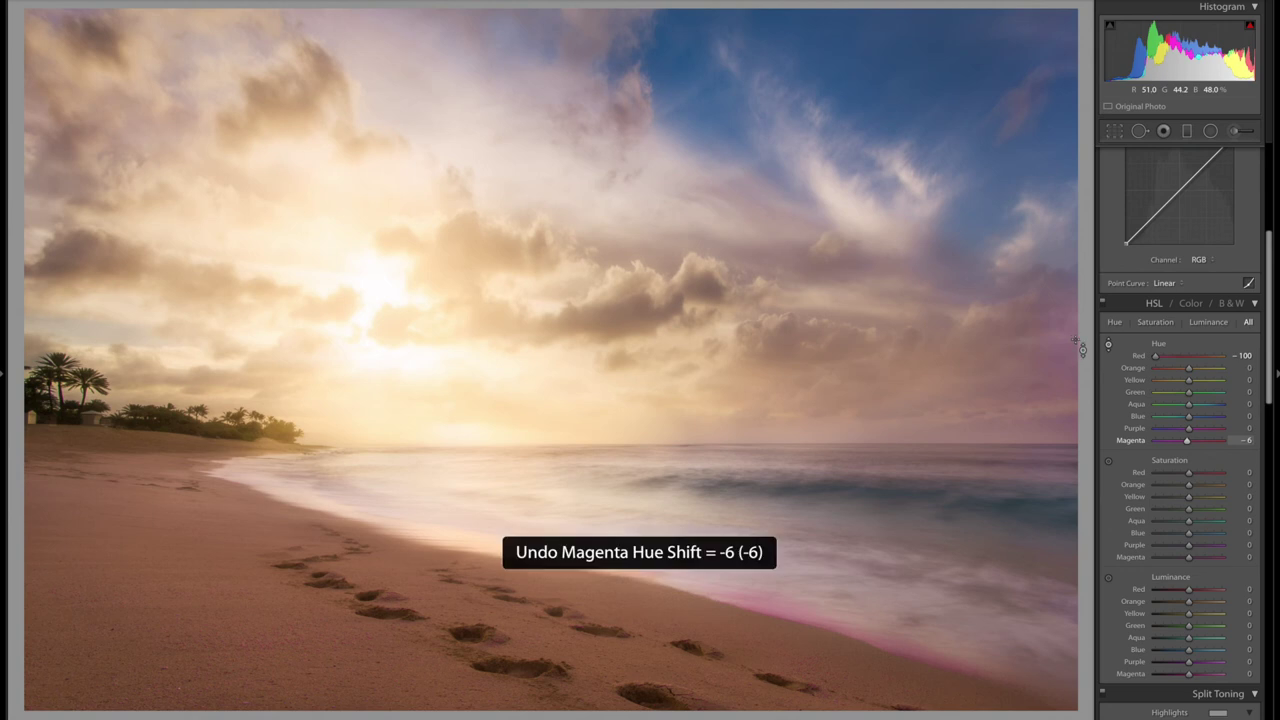
Lower HSL saturation for magenta to −57, purple to −62 and red to −33
click(1155, 322)
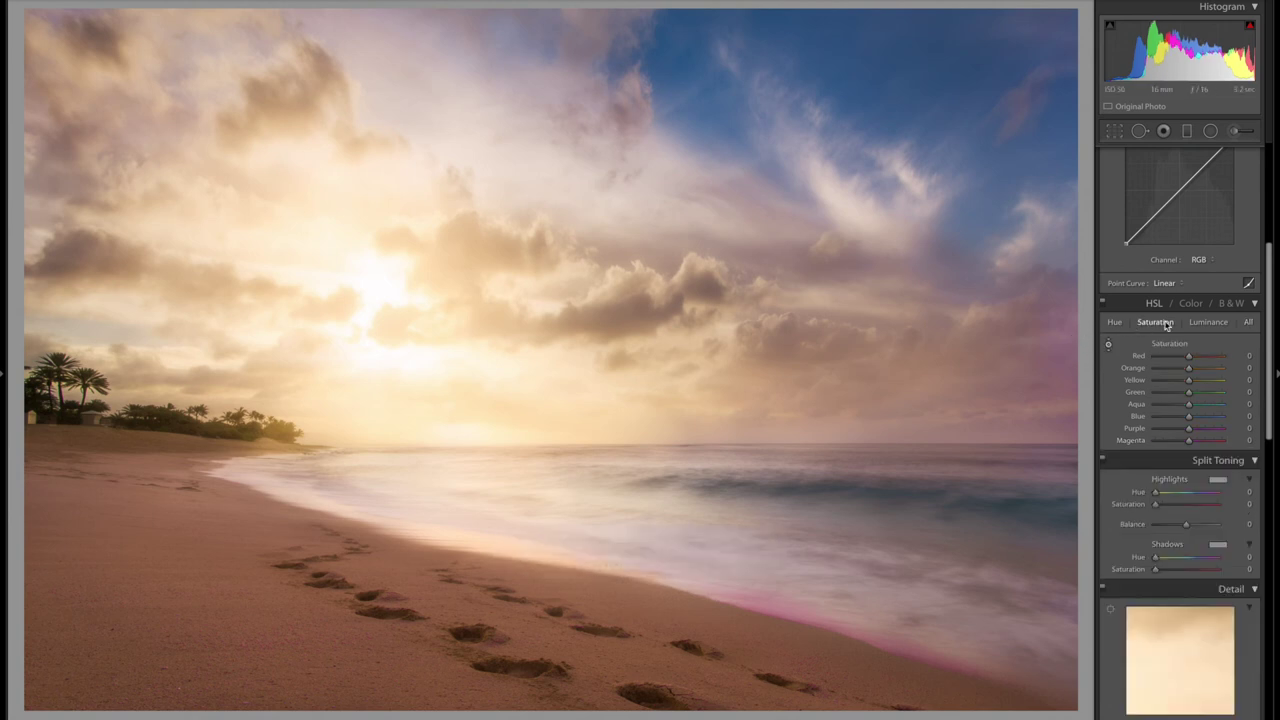
click(1108, 344)
drag(1040, 360, 1040, 424)
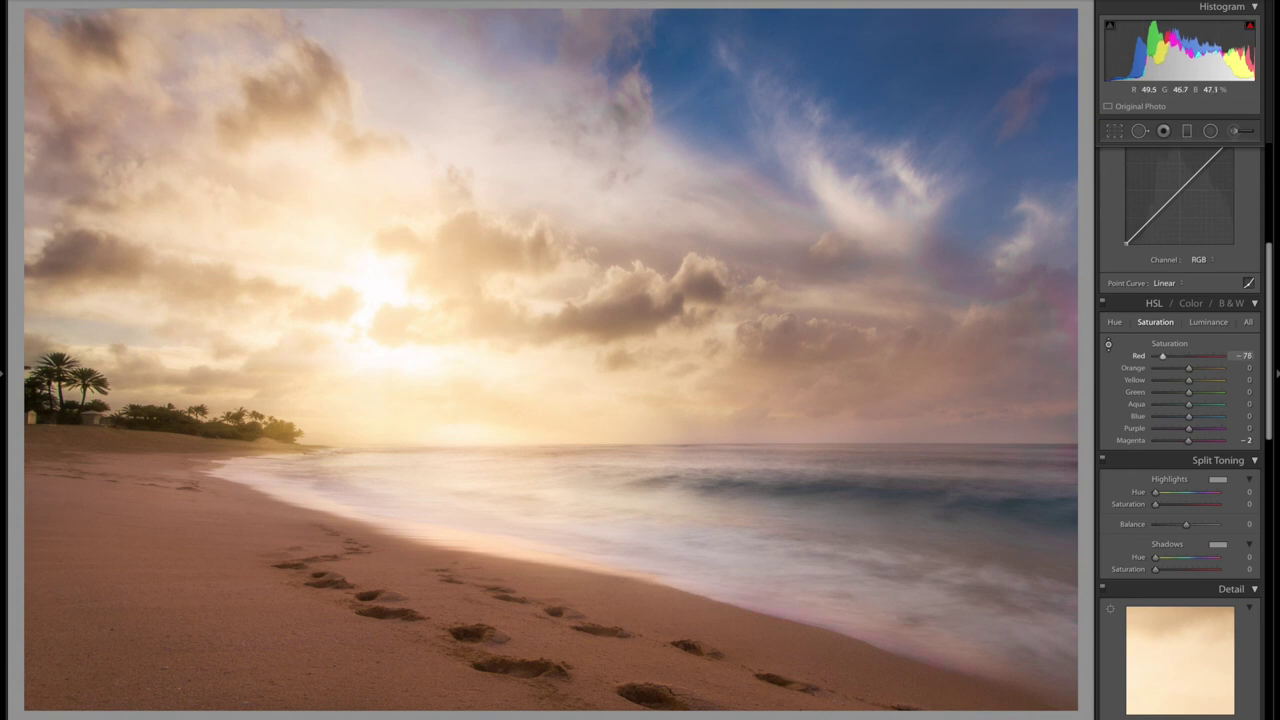
drag(1188, 441, 1171, 443)
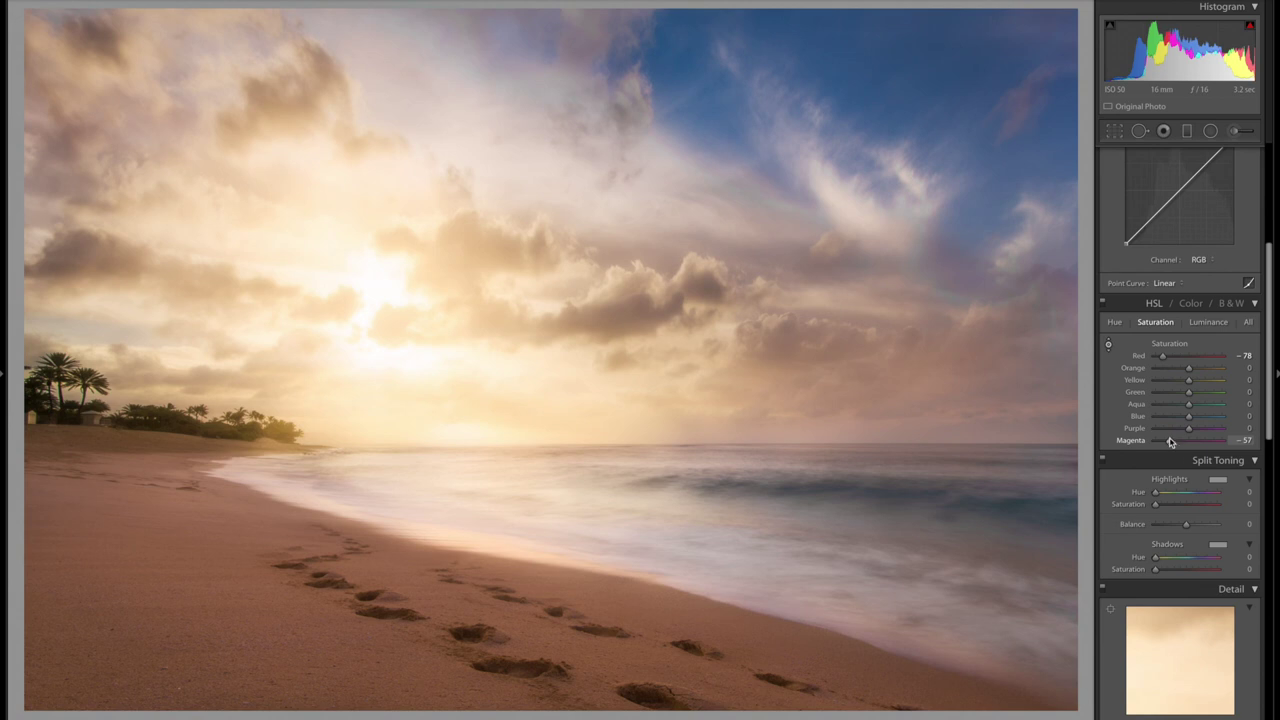
click(1182, 356)
drag(1177, 429, 1168, 429)
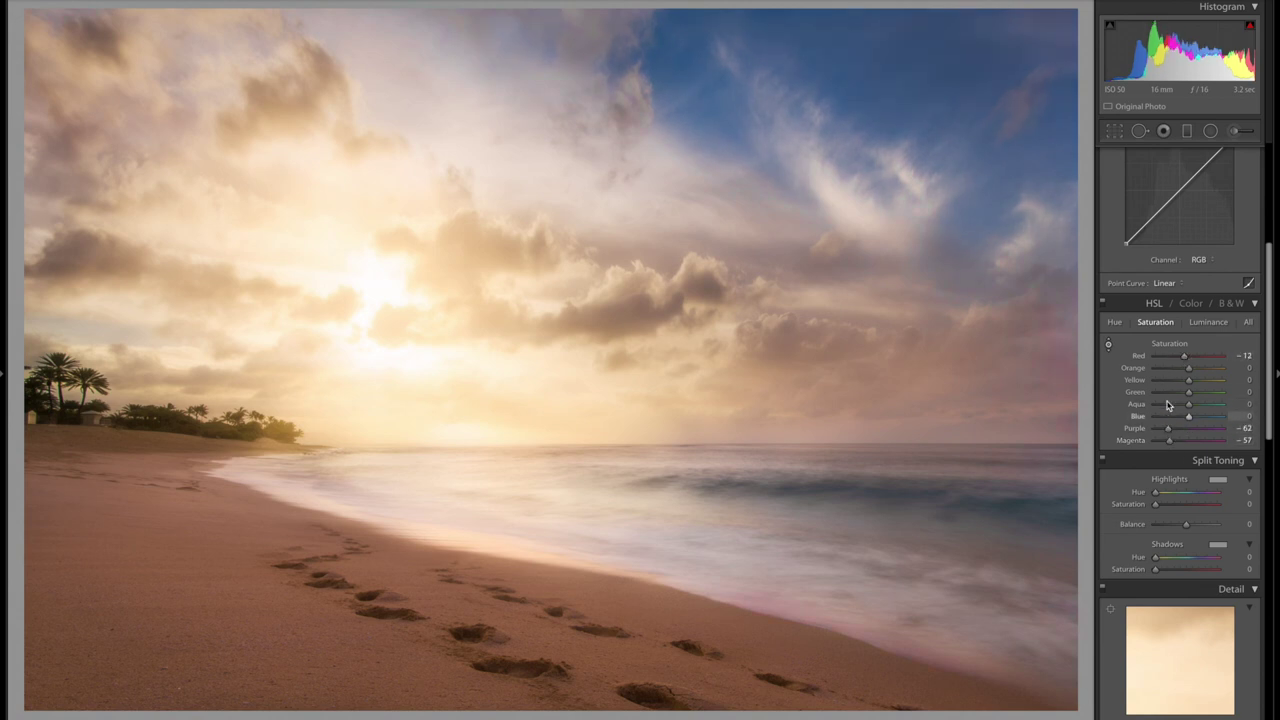
drag(1171, 356, 1177, 358)
Set blue saturation to −39, orange to +19 and yellow to +20
click(1178, 418)
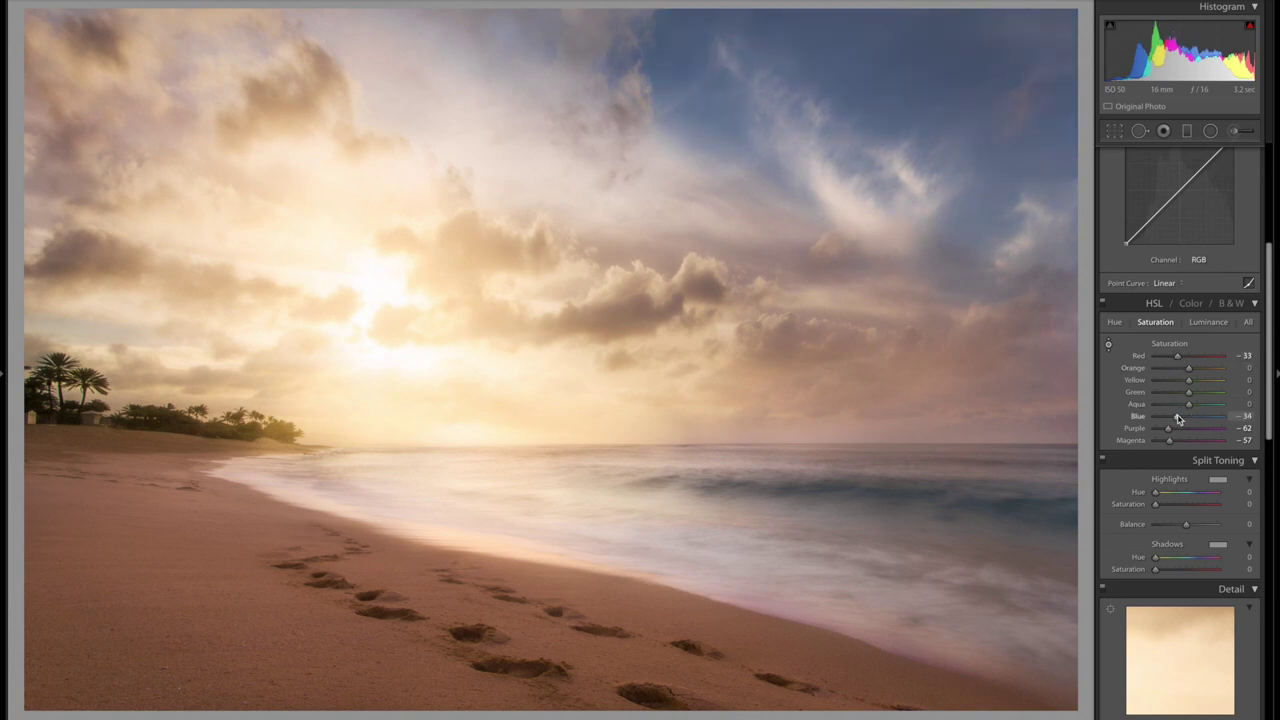
drag(1176, 418, 1174, 418)
click(1199, 370)
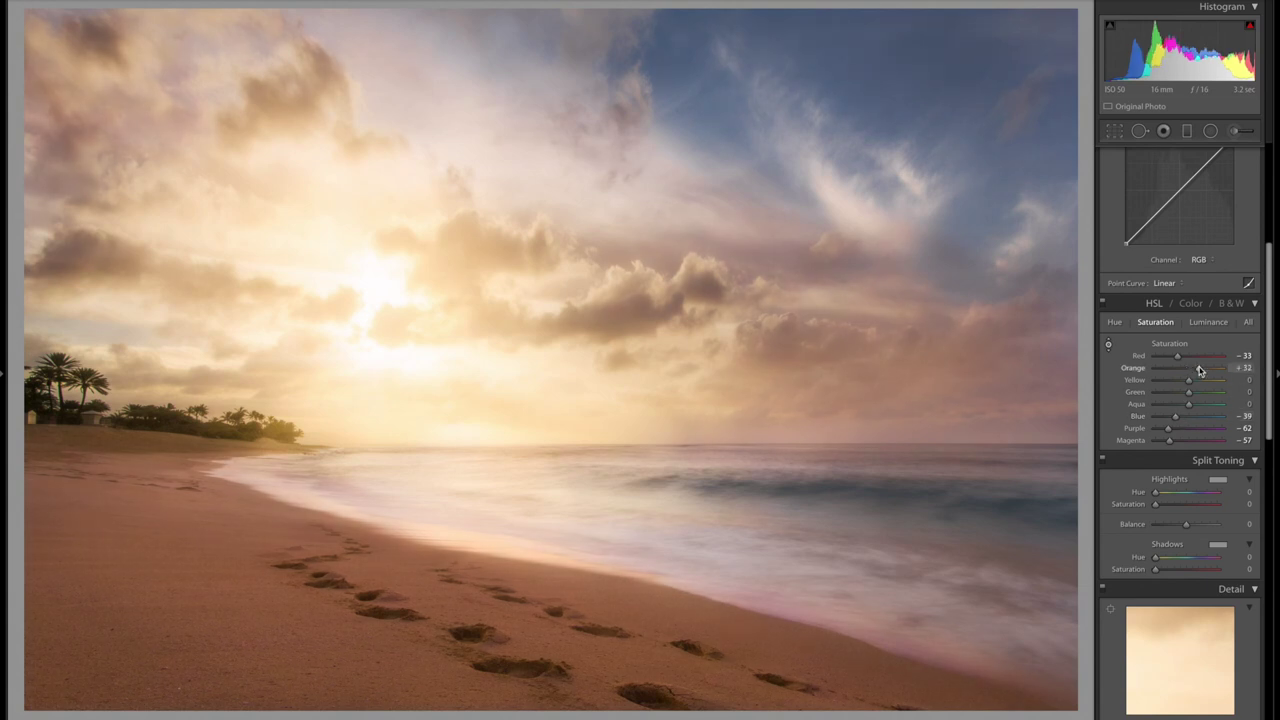
drag(1199, 369, 1194, 382)
click(1196, 381)
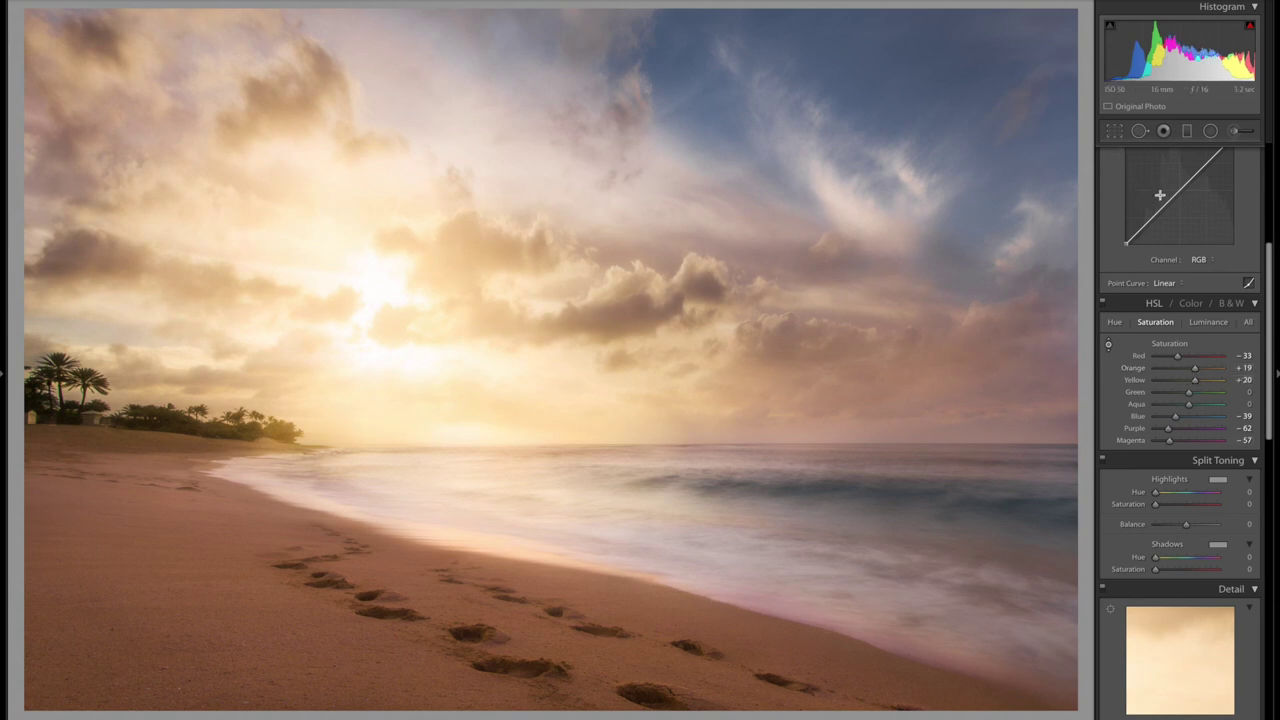
scroll(1180, 300, up, 2)
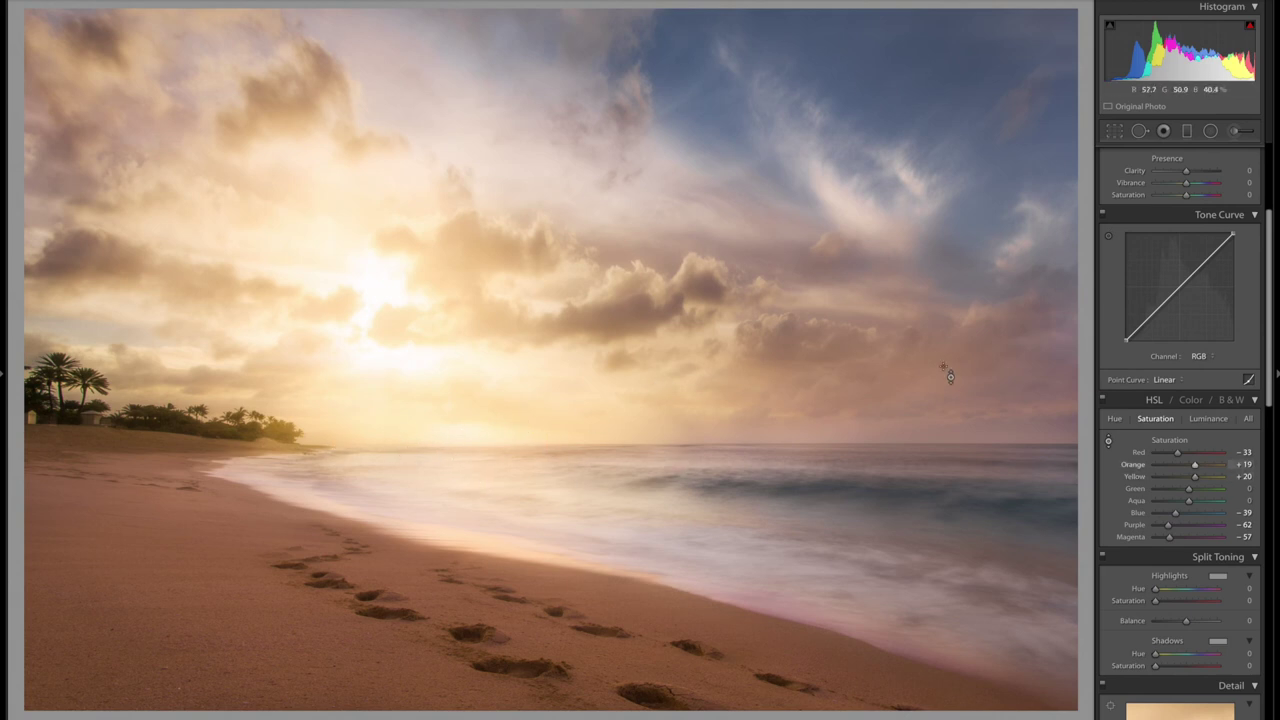
Lift the tone curve's black point and add shadow and upper-midtone points for gentle contrast
drag(1126, 337, 1126, 330)
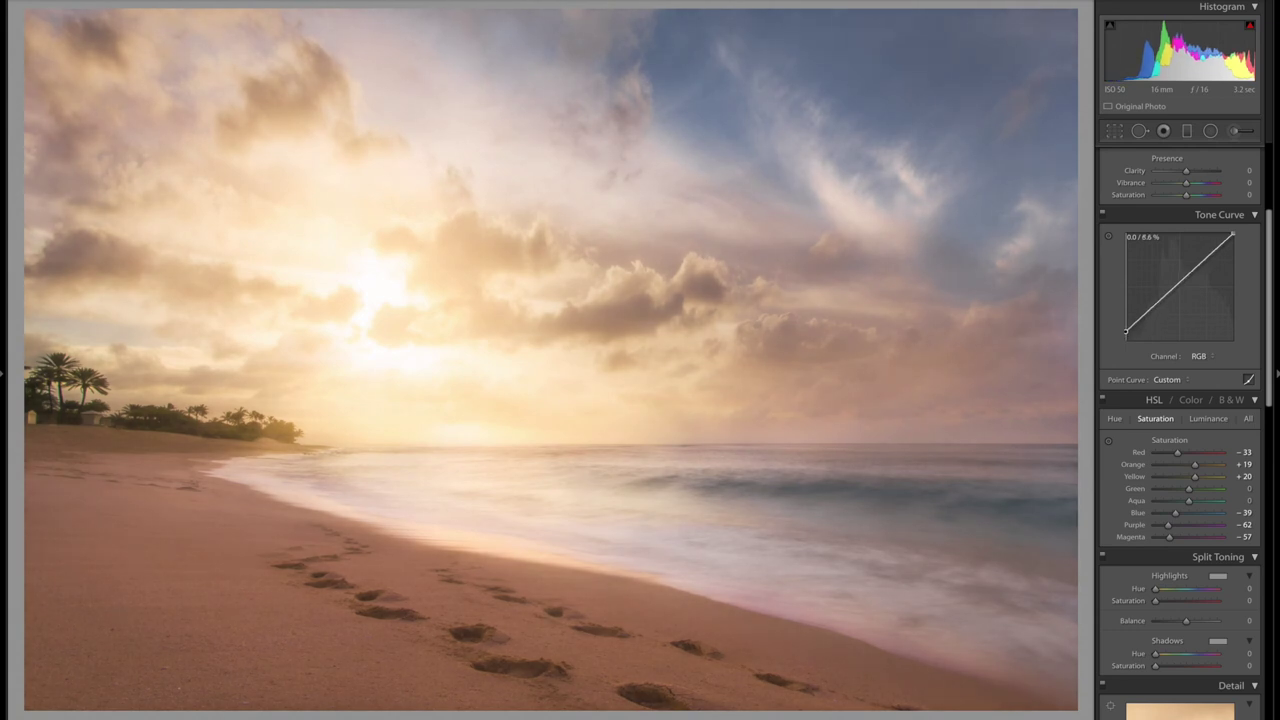
click(1145, 314)
drag(1145, 314, 1149, 318)
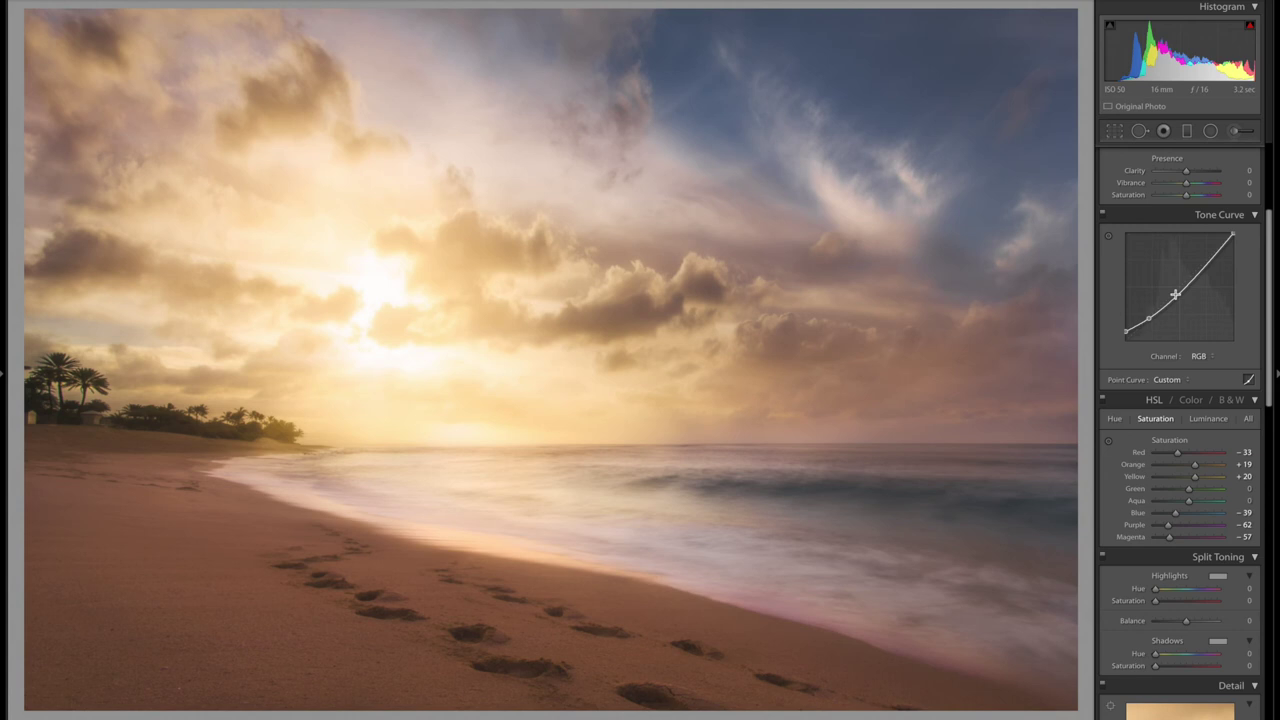
drag(1195, 276, 1199, 265)
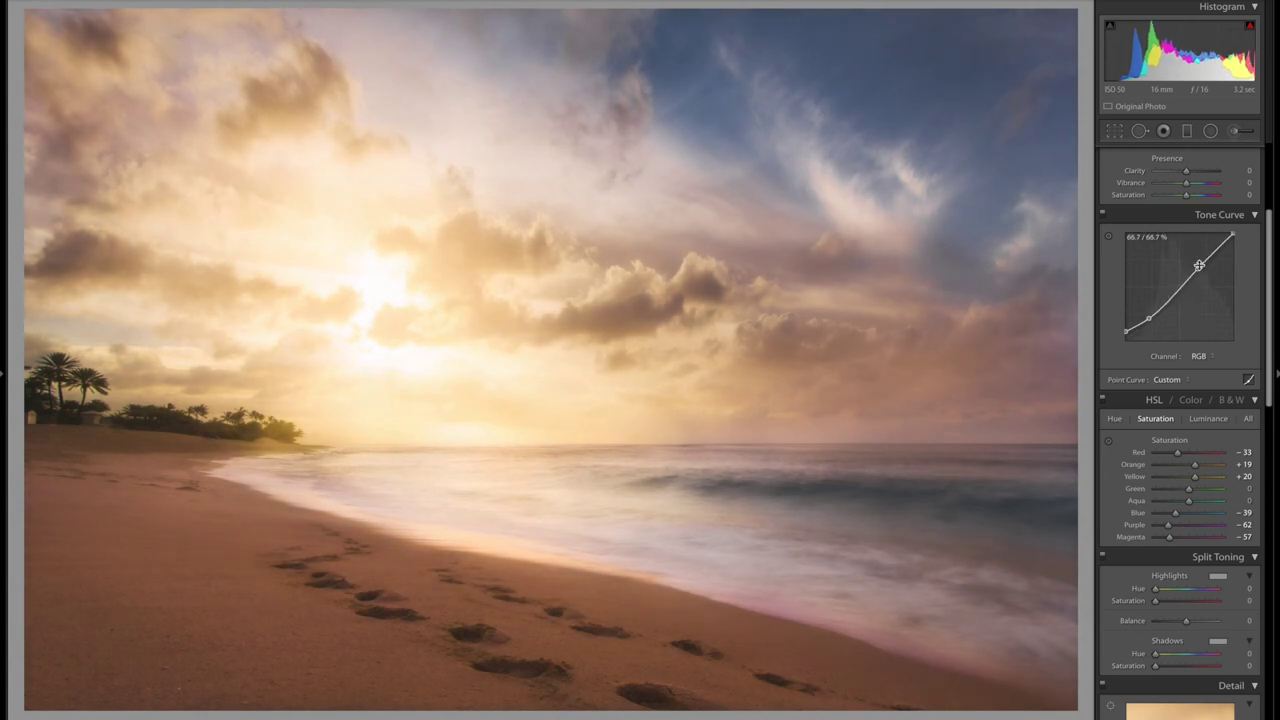
Try Clarity +100, reset it to 0, and preview the photo full screen
scroll(1220, 230, up, 3)
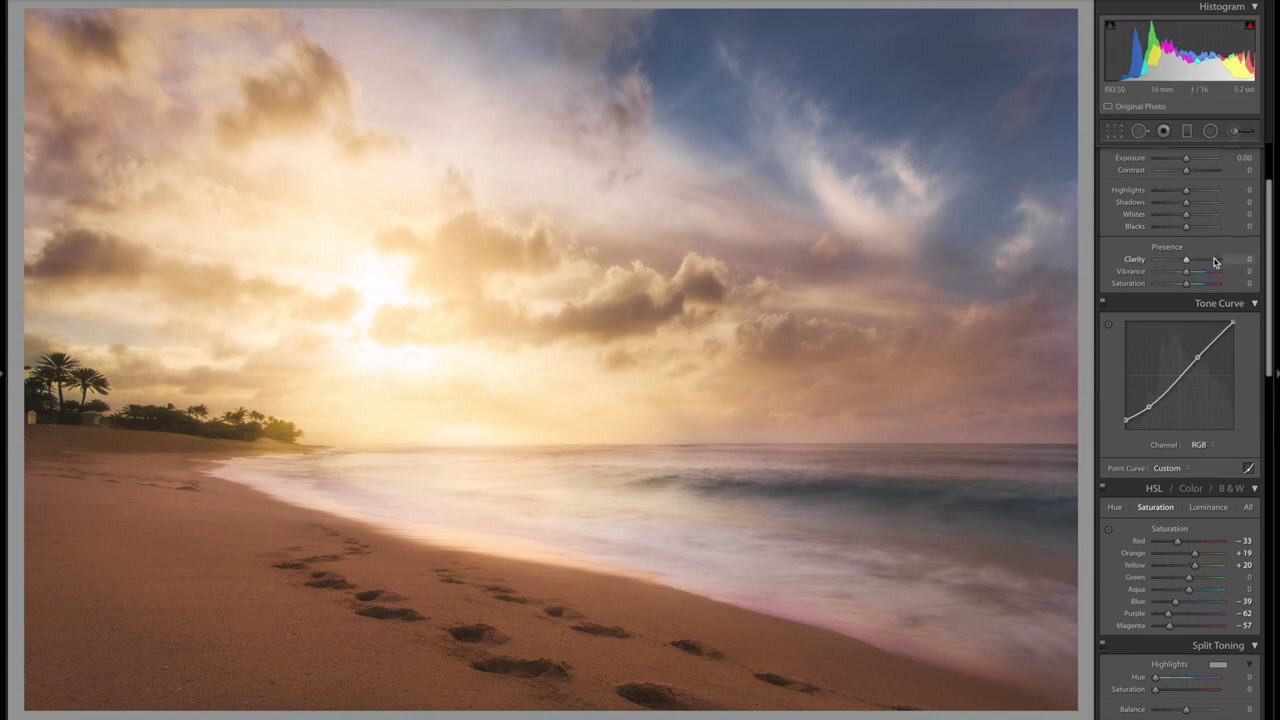
drag(1215, 262, 1236, 262)
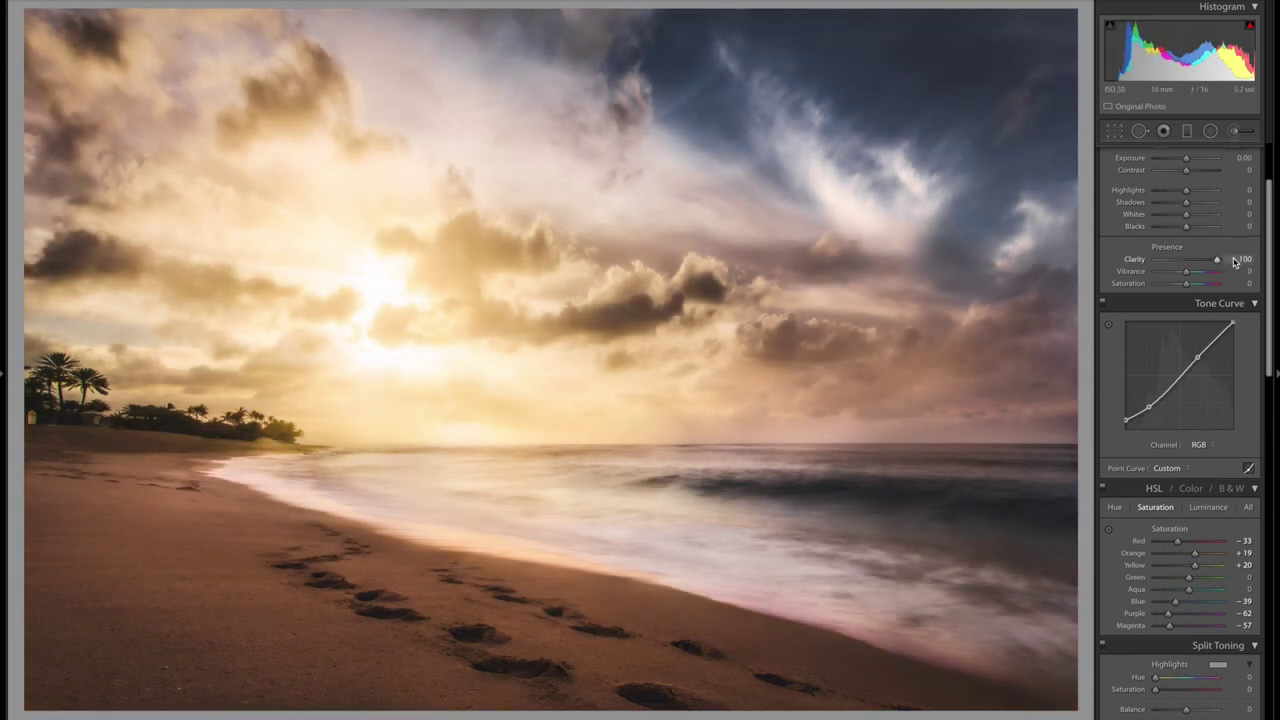
double_click(1135, 262)
scroll(1220, 300, up, 4)
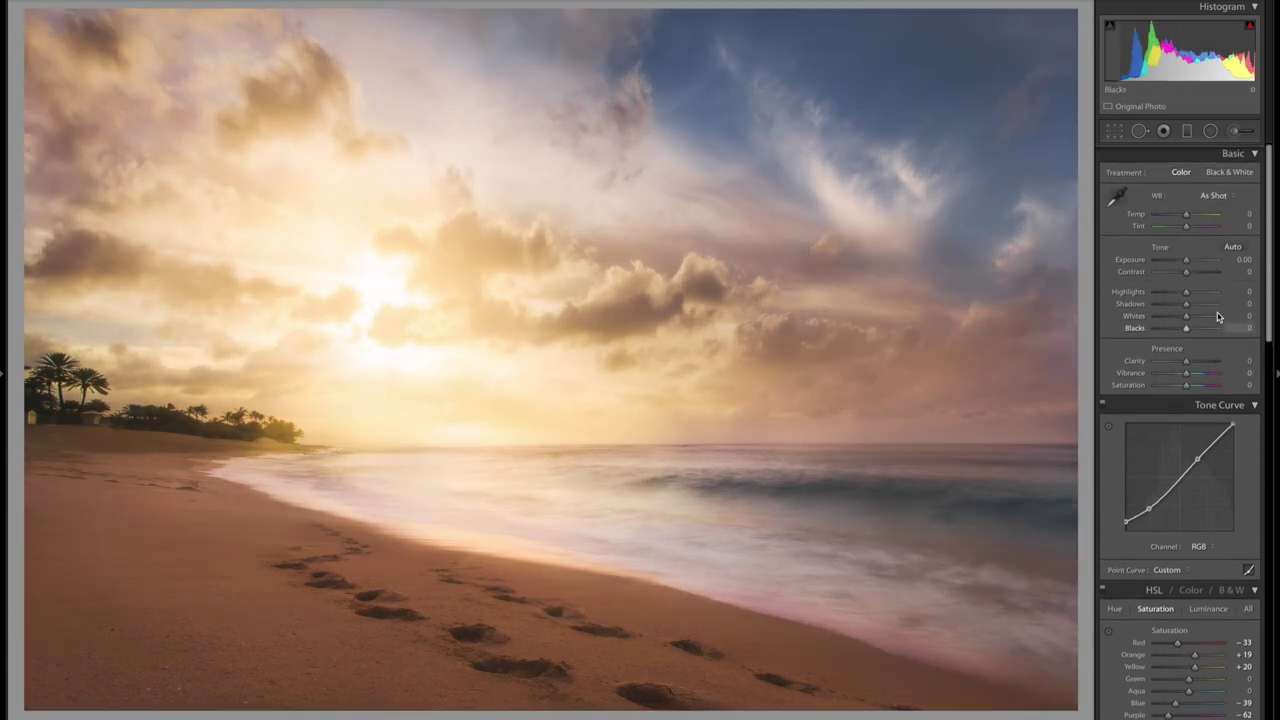
scroll(1210, 290, down, 1)
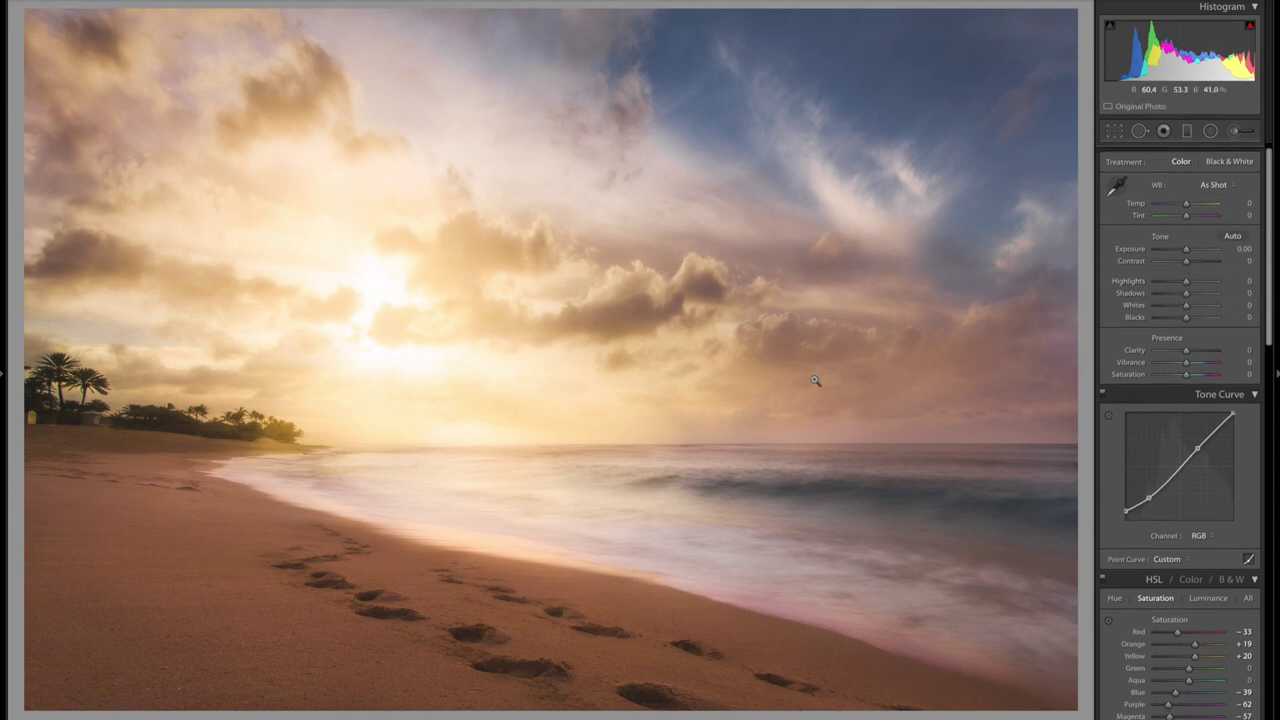
key(f)
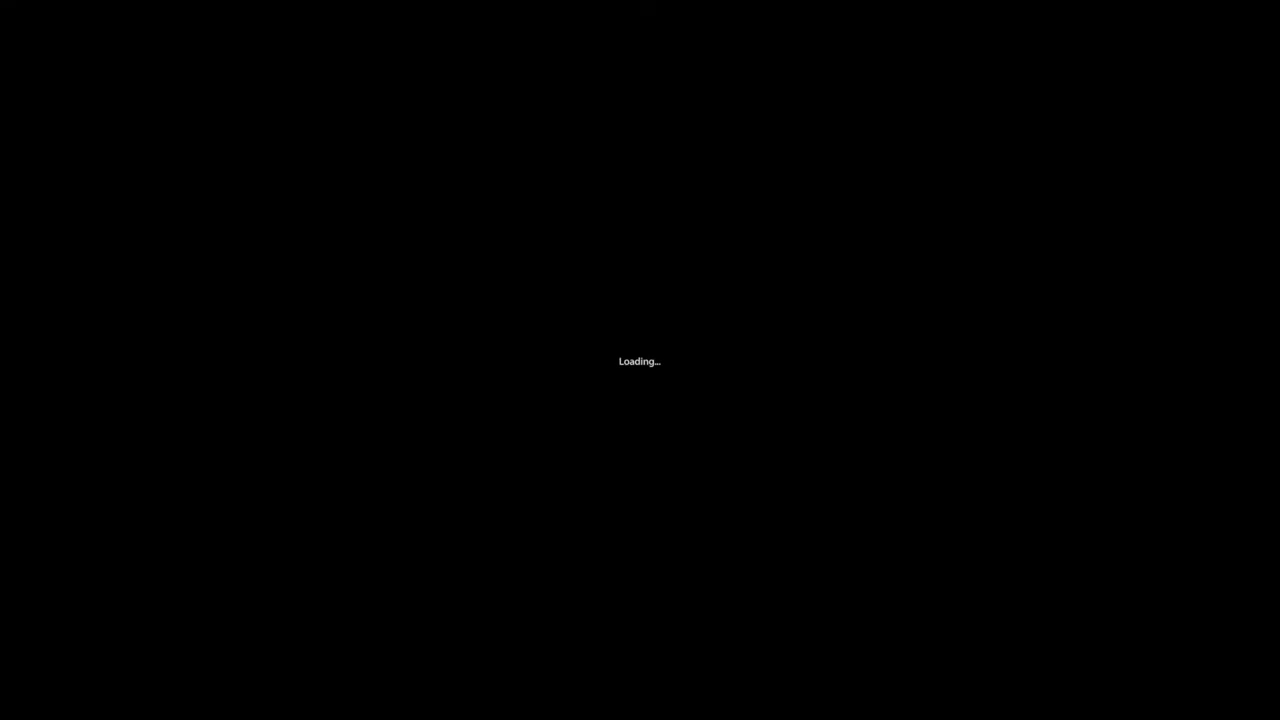